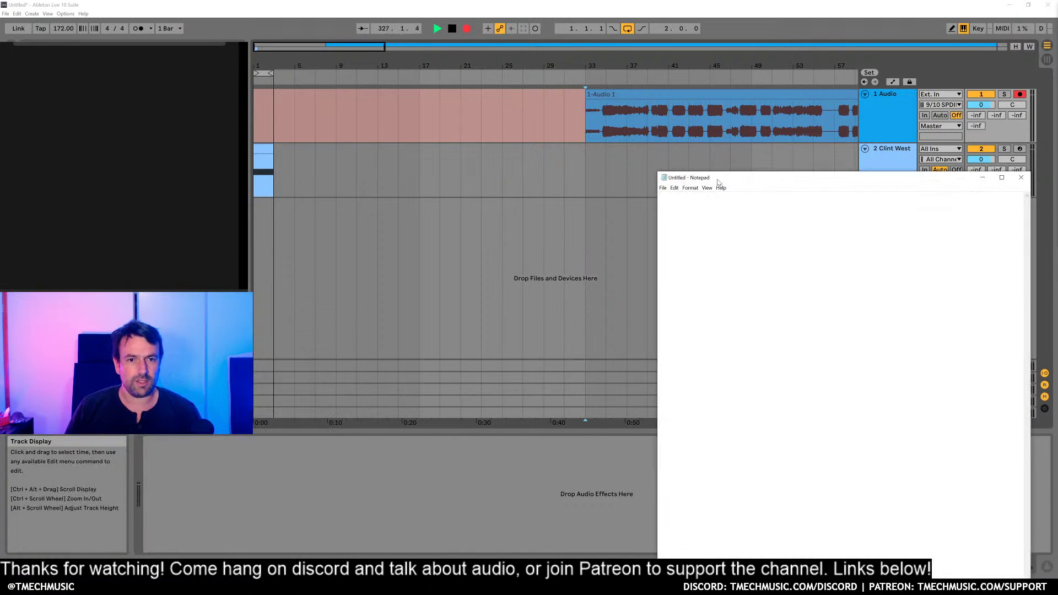
# Step: Move the empty Notepad window toward the middle of the screen and enlarge its text to 220% zoom
pyautogui.moveTo(718, 180); pyautogui.dragTo(466, 109)
pyautogui.hotkey('ctrl', '+')
pyautogui.hotkey('ctrl', '+')
pyautogui.hotkey('ctrl', '+')
pyautogui.hotkey('ctrl', '+')
pyautogui.hotkey('ctrl', '+')
pyautogui.hotkey('ctrl', '+')
pyautogui.hotkey('ctrl', '+')
pyautogui.hotkey('ctrl', '+')
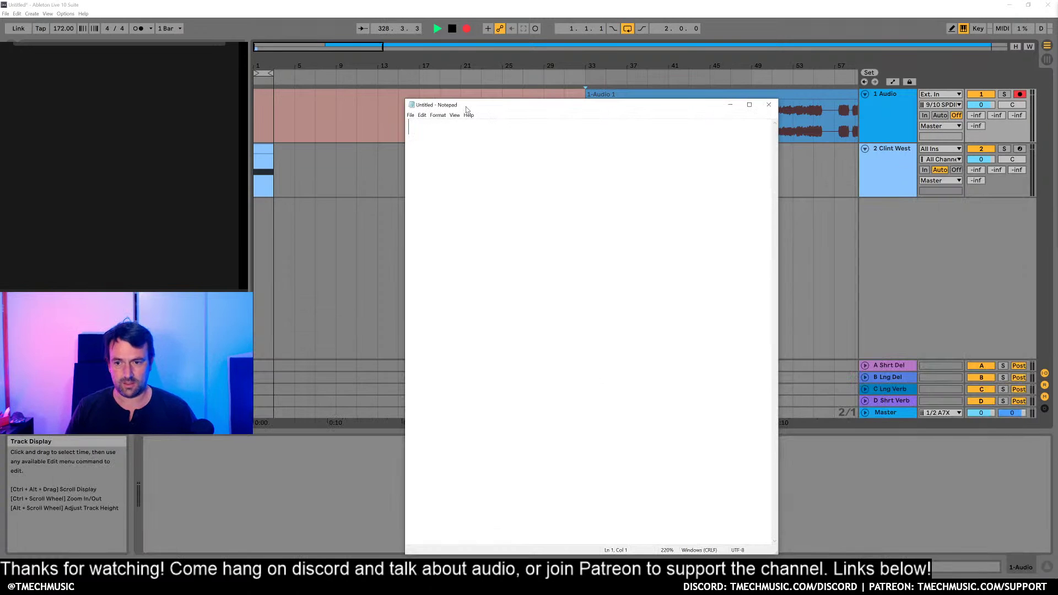
# Step: Write "shill talk: superchat! memberships! patreon! discord!" as the first line and widen the window to fit it on one line
pyautogui.write('shill talk:')
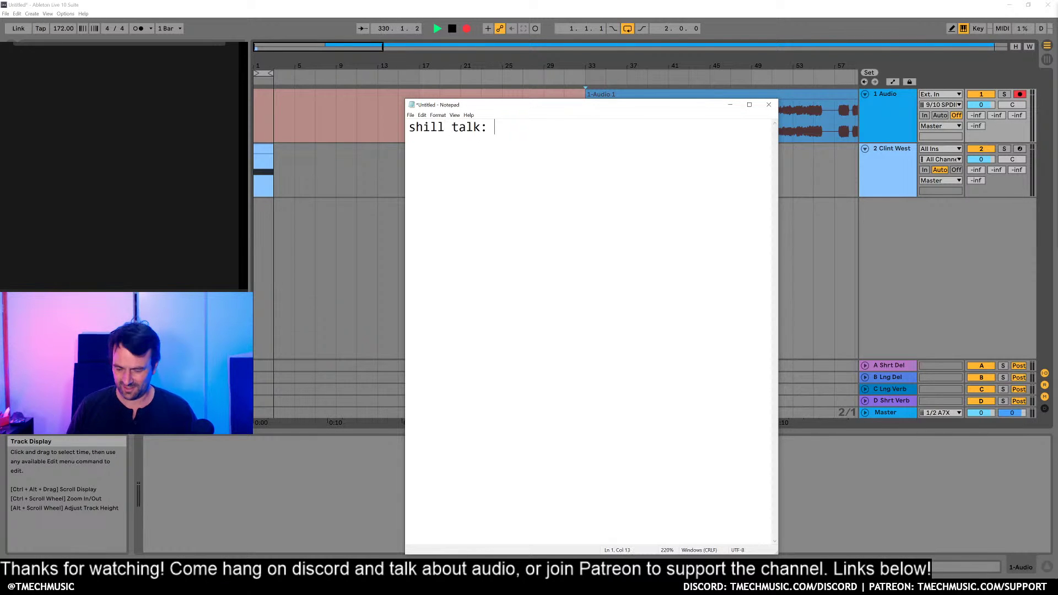
pyautogui.write(' superchat! ')
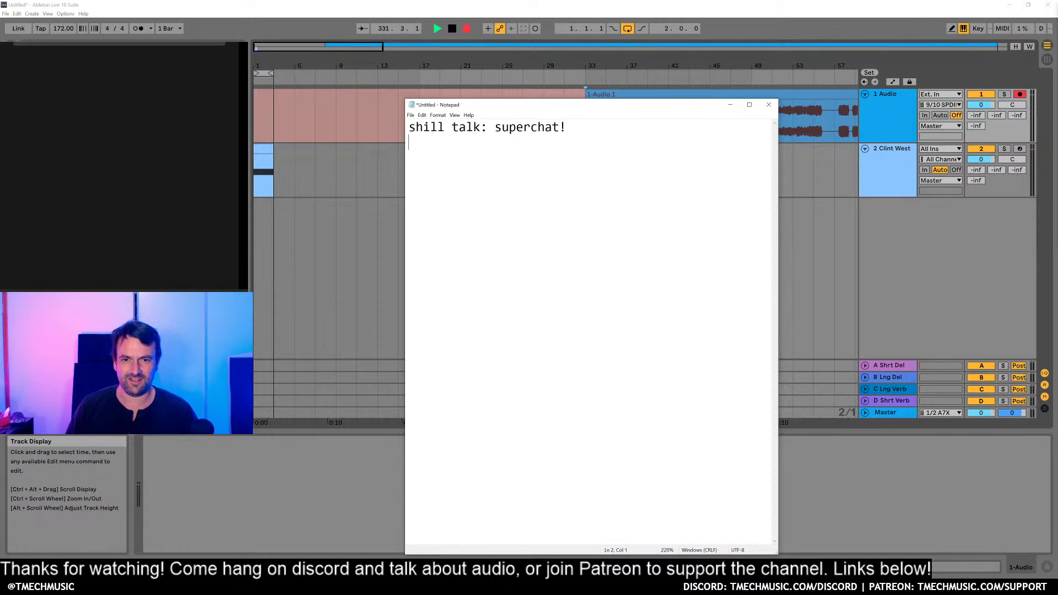
pyautogui.write('memberships! [p')
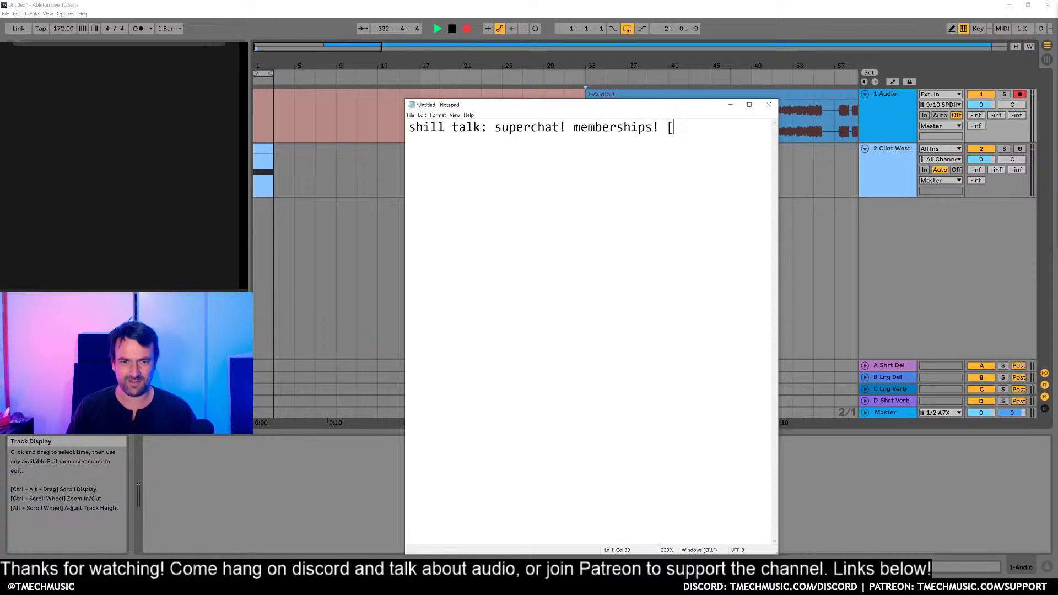
pyautogui.press('BackSpace')
pyautogui.press('BackSpace')
pyautogui.write('pater')
pyautogui.press('BackSpace')
pyautogui.press('BackSpace')
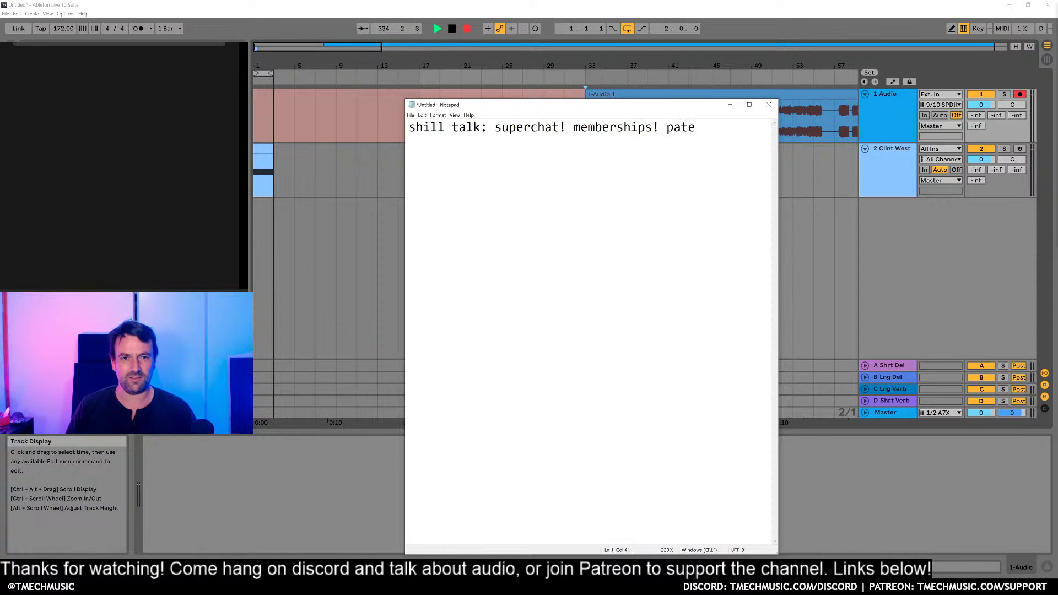
pyautogui.write('reon! discord!')
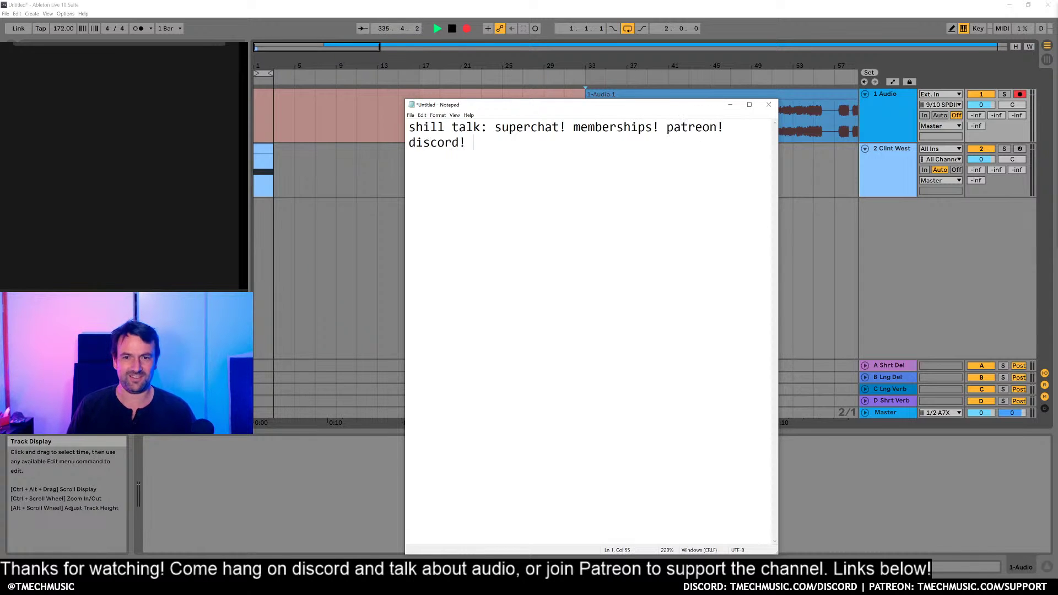
pyautogui.press('Return')
pyautogui.press('Return')
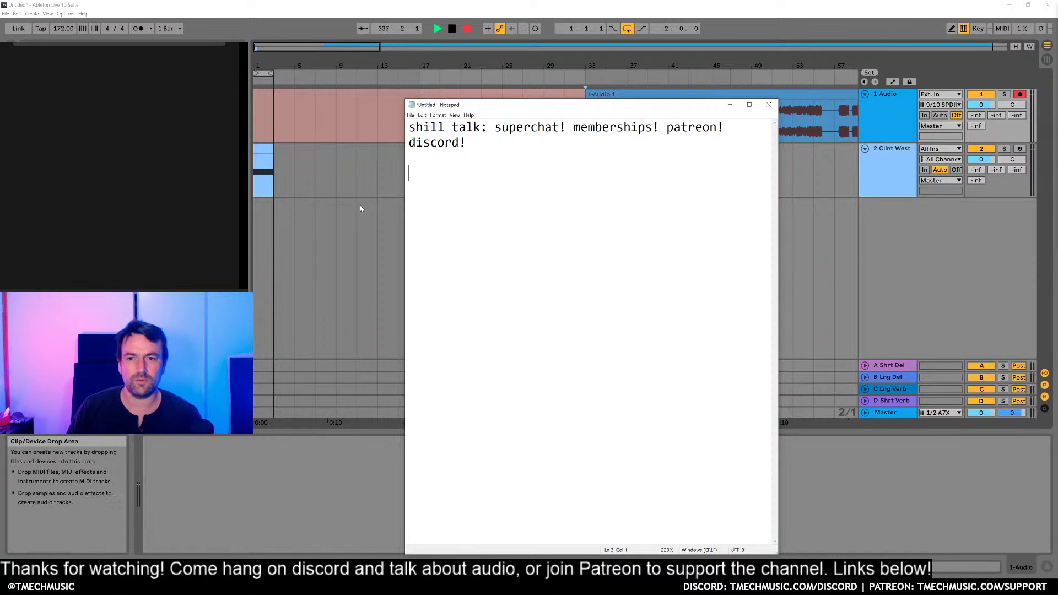
pyautogui.moveTo(403, 213); pyautogui.dragTo(292, 213)
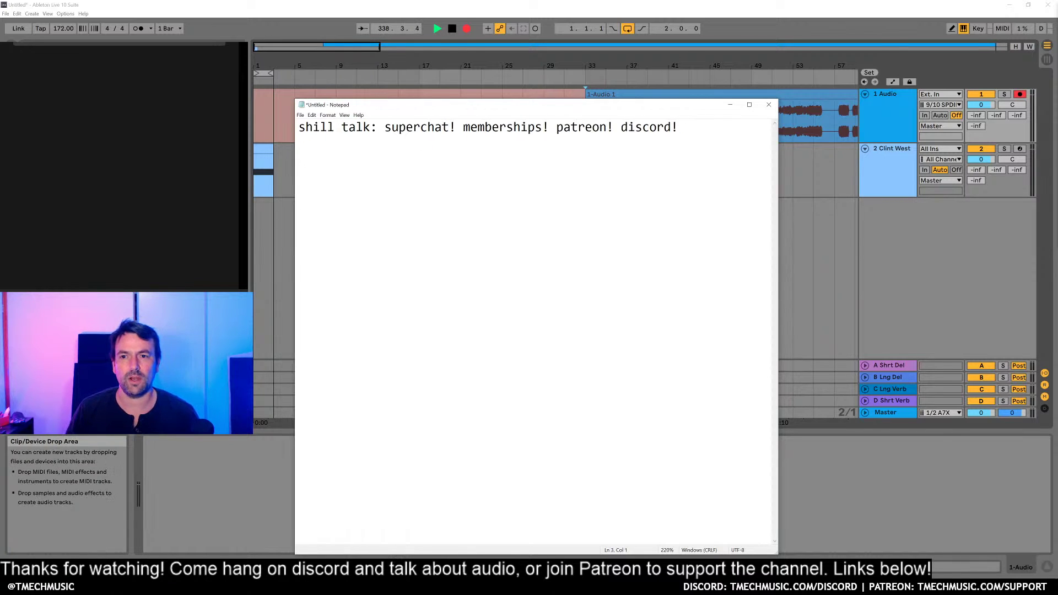
# Step: Below a gap, add the heading "EP - two tracker!" with "hunted/melancholia" on the line under it
pyautogui.press('Return')
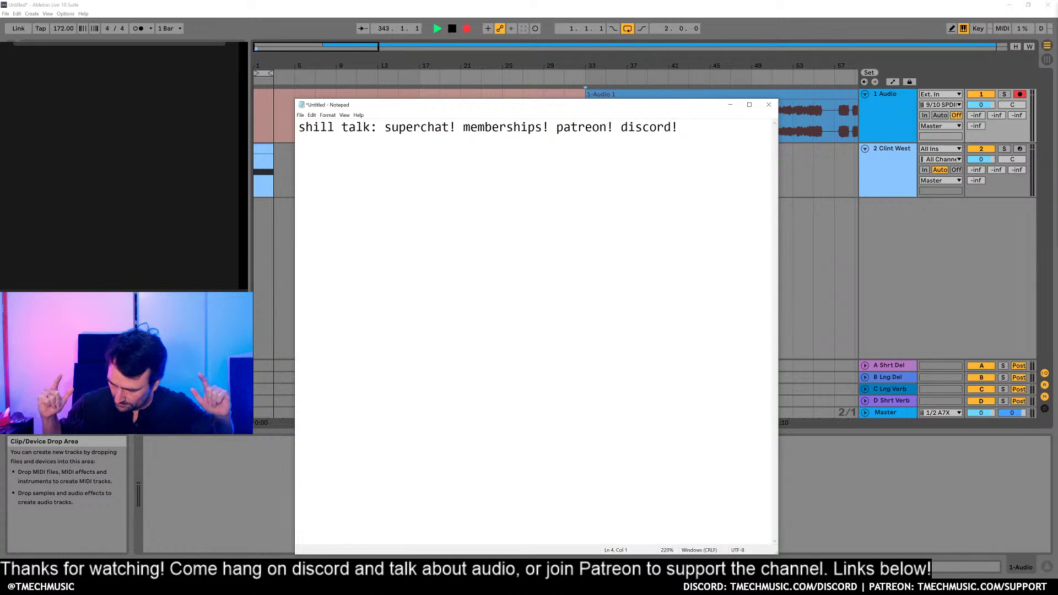
pyautogui.write('EP - two ')
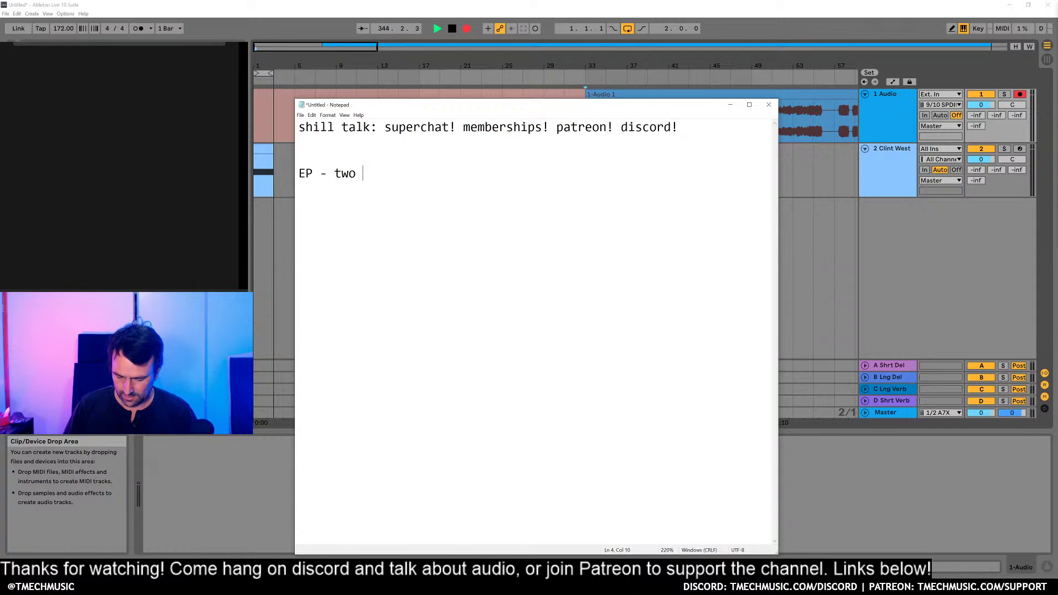
pyautogui.write('tracker!')
pyautogui.press('Return')
pyautogui.press('Return')
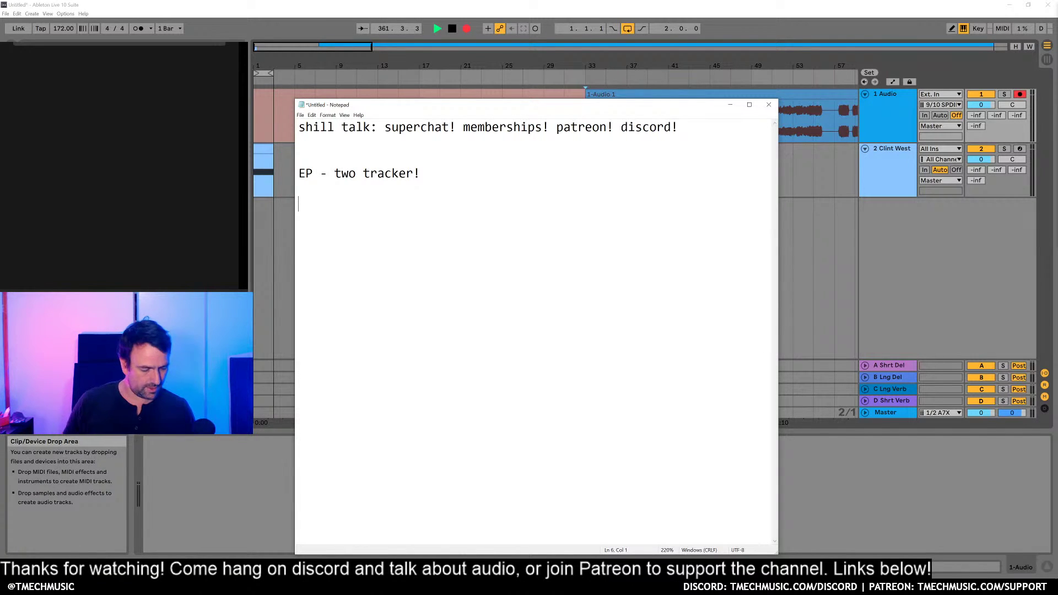
pyautogui.press('BackSpace')
pyautogui.write('hunt')
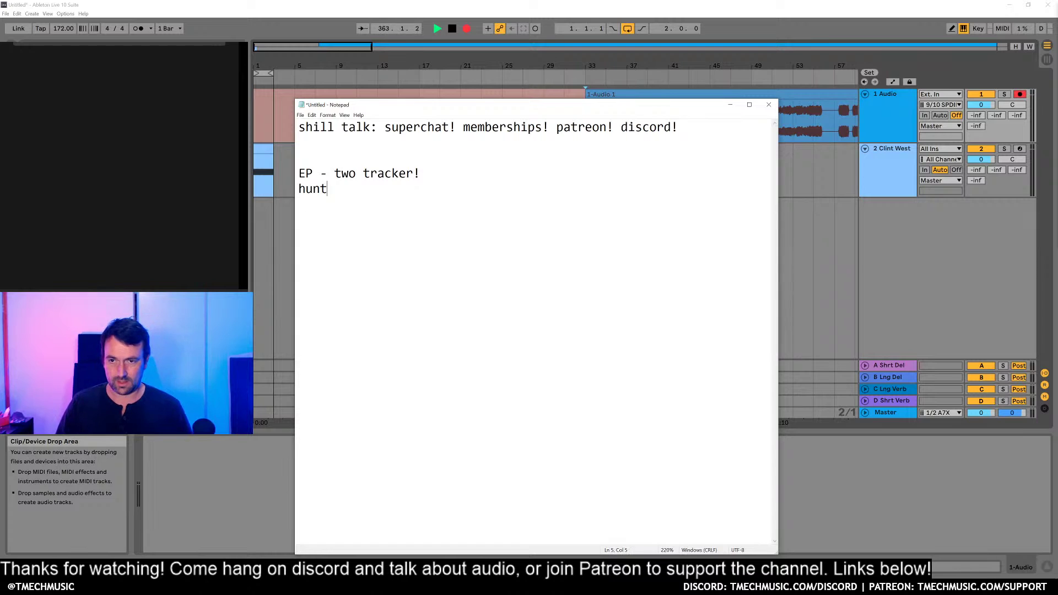
pyautogui.write('ed/mela')
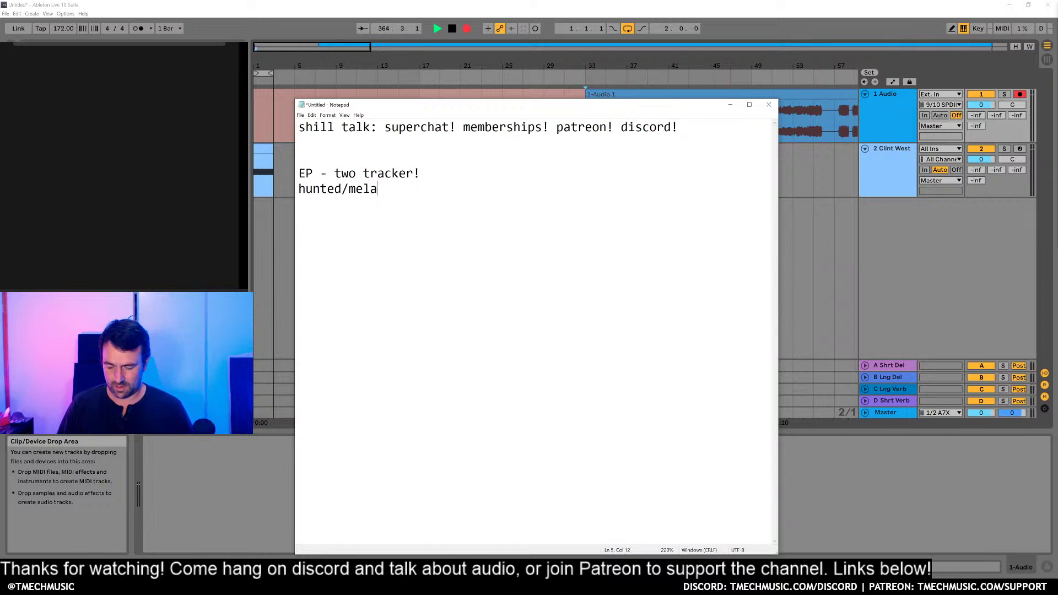
pyautogui.write('ncholia')
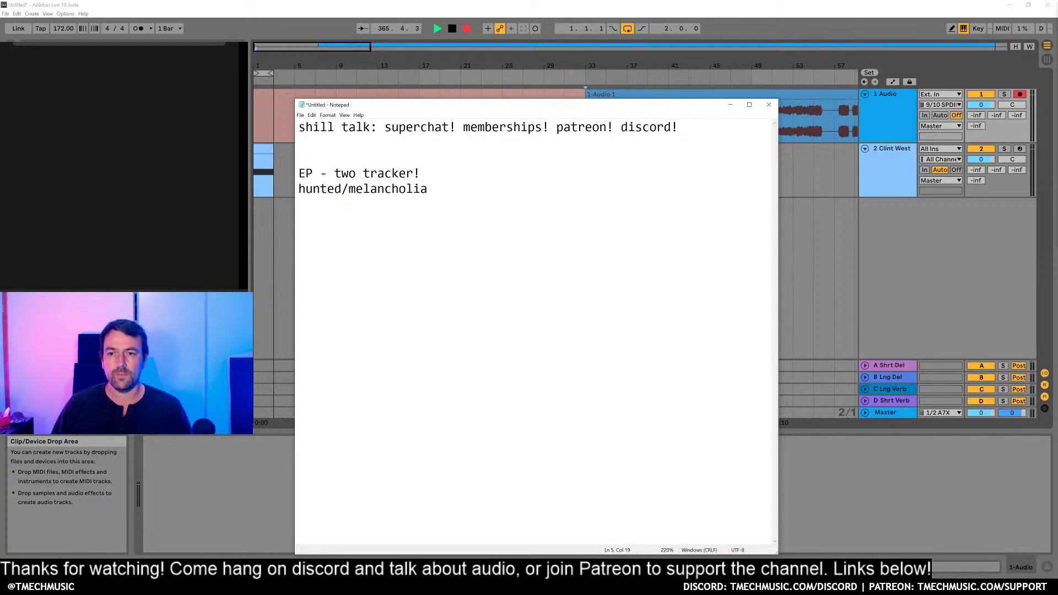
pyautogui.press('Return')
pyautogui.press('Return')
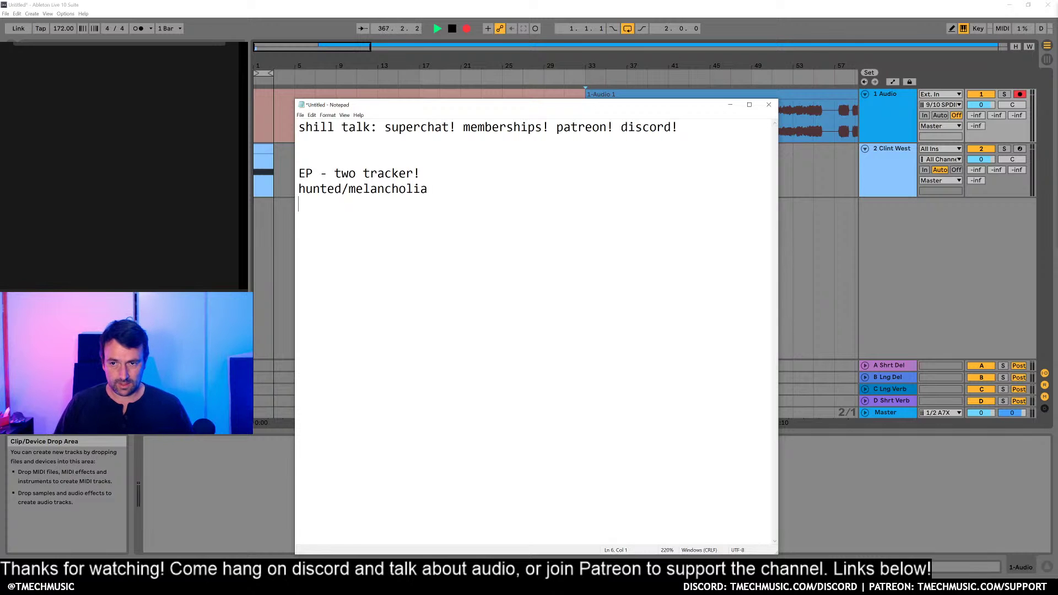
# Step: List "- cover art", "- blurb", "- bio" and "- check my lists of other stuff to make" under the EP heading
pyautogui.write('- cover art')
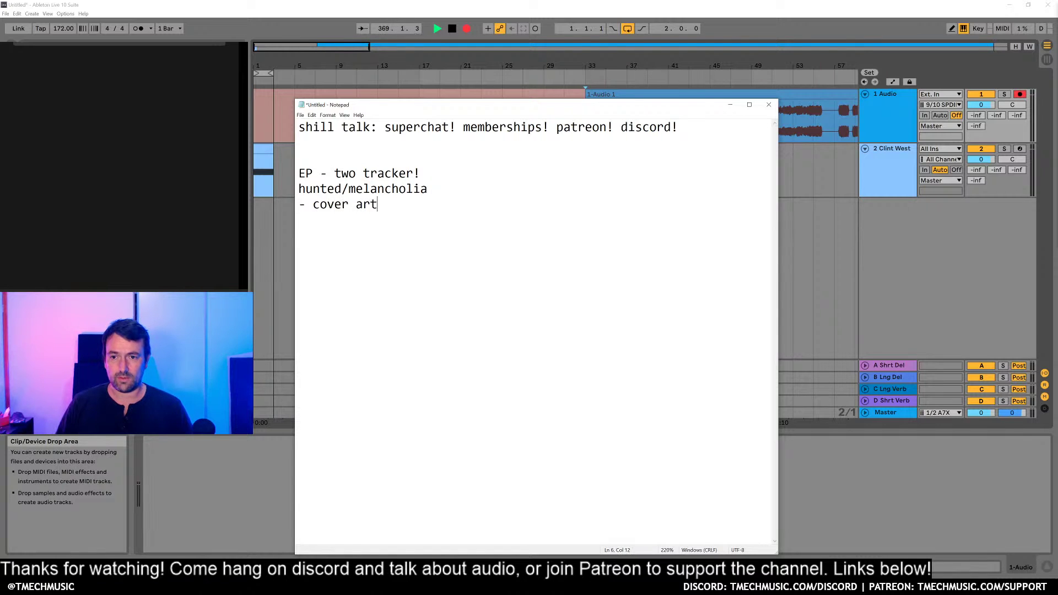
pyautogui.press('Return')
pyautogui.write('- blurb')
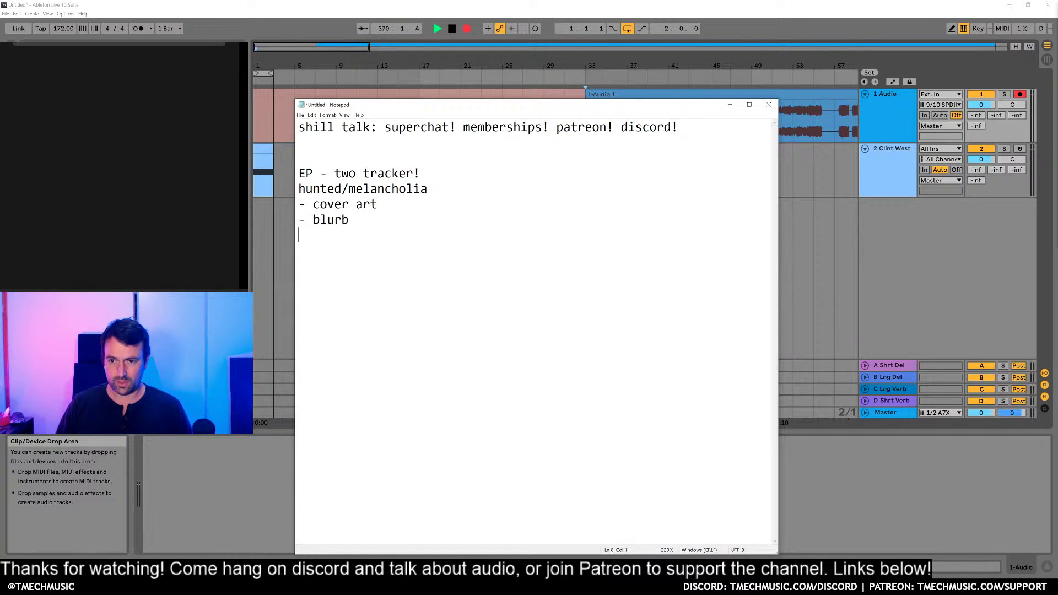
pyautogui.press('Return')
pyautogui.write('- bio')
pyautogui.press('Return')
pyautogui.write('- ch')
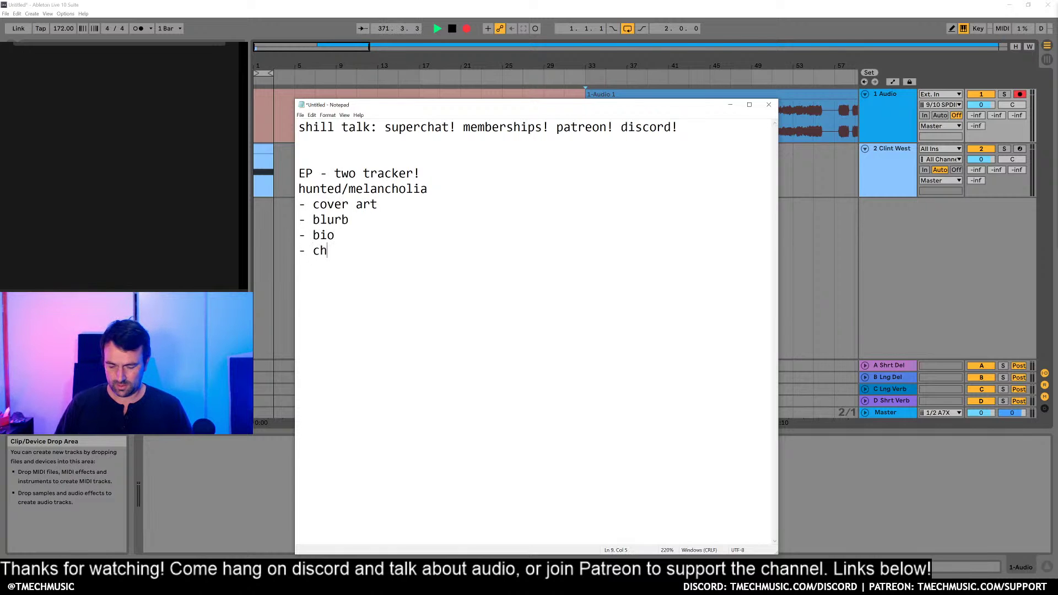
pyautogui.write('eck my lists of other stuff to make')
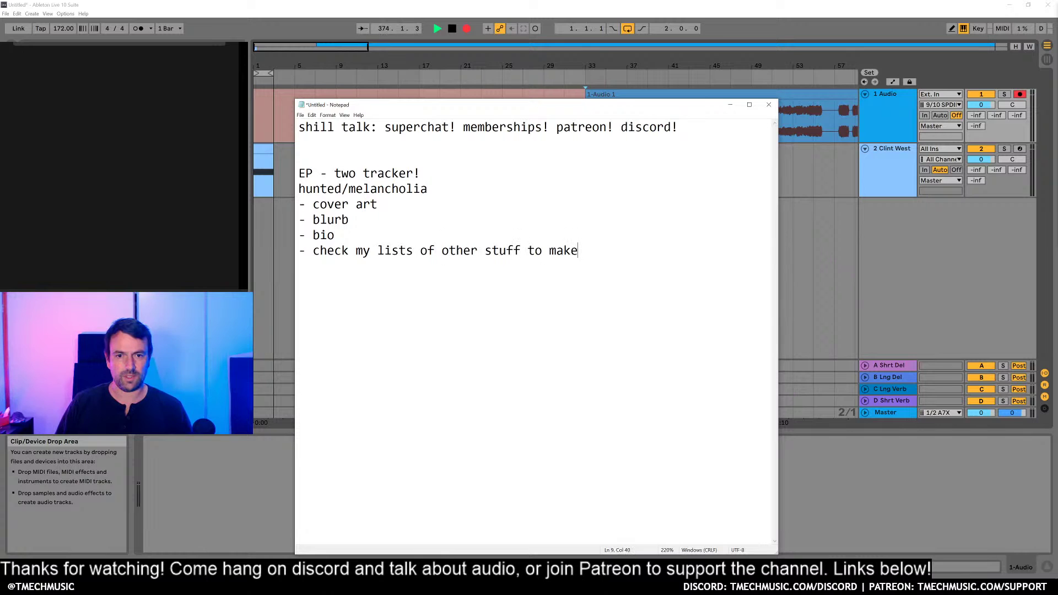
pyautogui.press('Return')
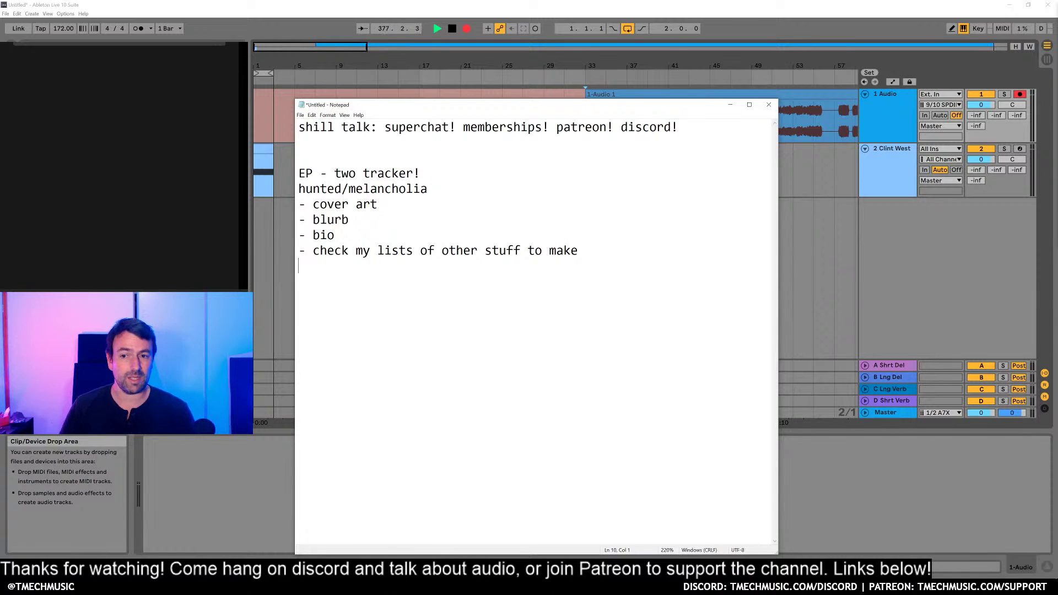
pyautogui.press('Return')
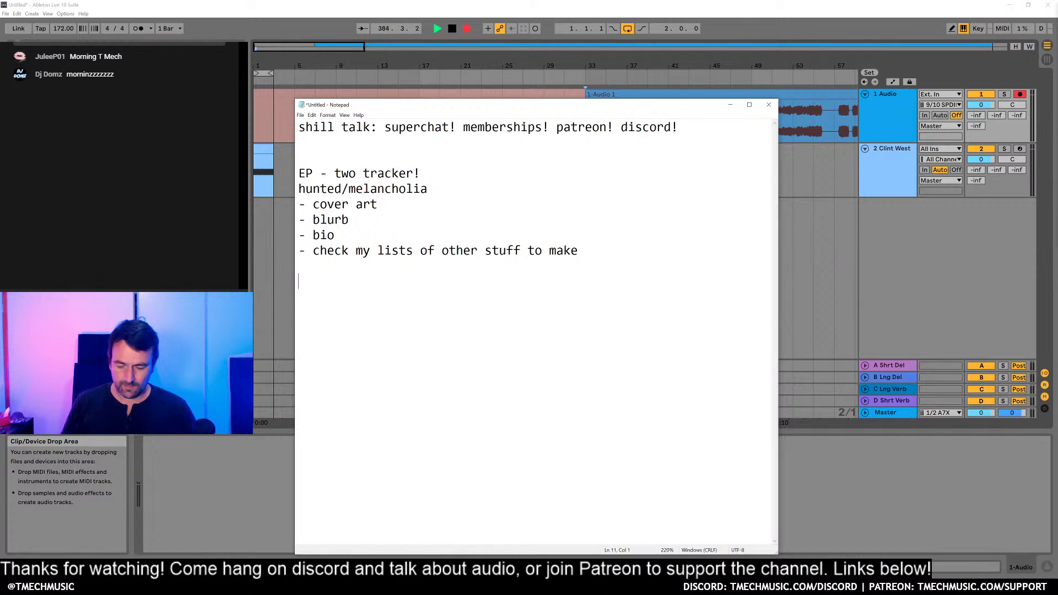
# Step: Add the bullet "- launch date still 24th of October" at the end of the EP list
pyautogui.press('BackSpace')
pyautogui.write('launch da')
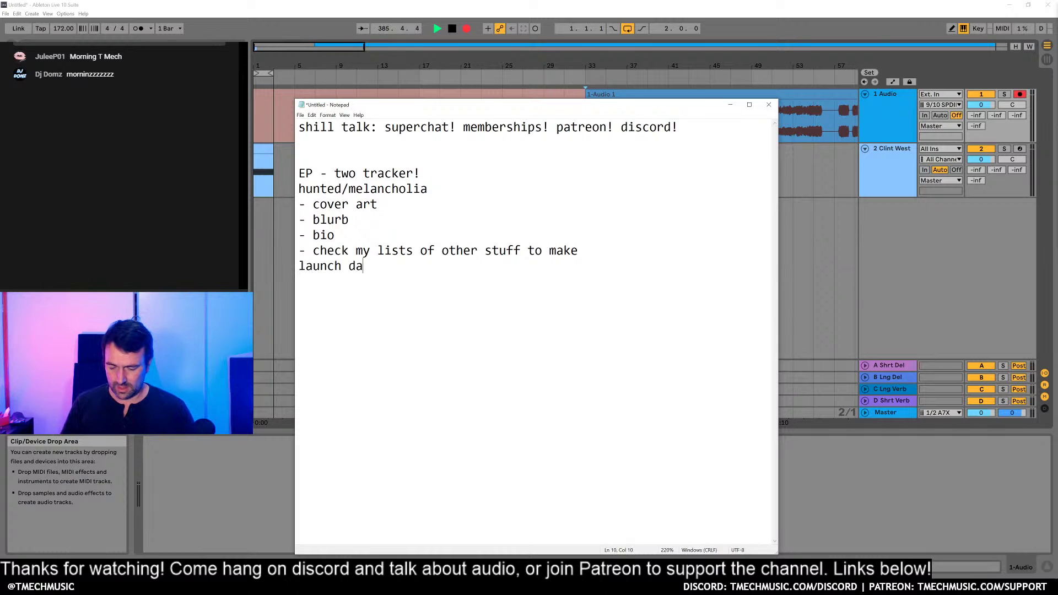
pyautogui.write('te still 24th of ')
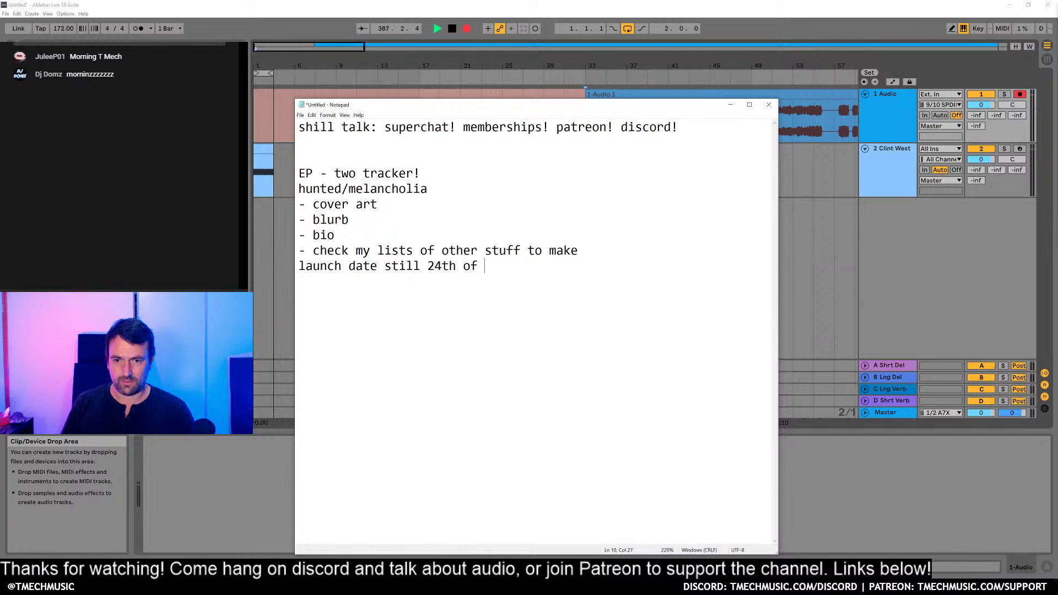
pyautogui.write('October')
pyautogui.press('Up')
pyautogui.press('Up')
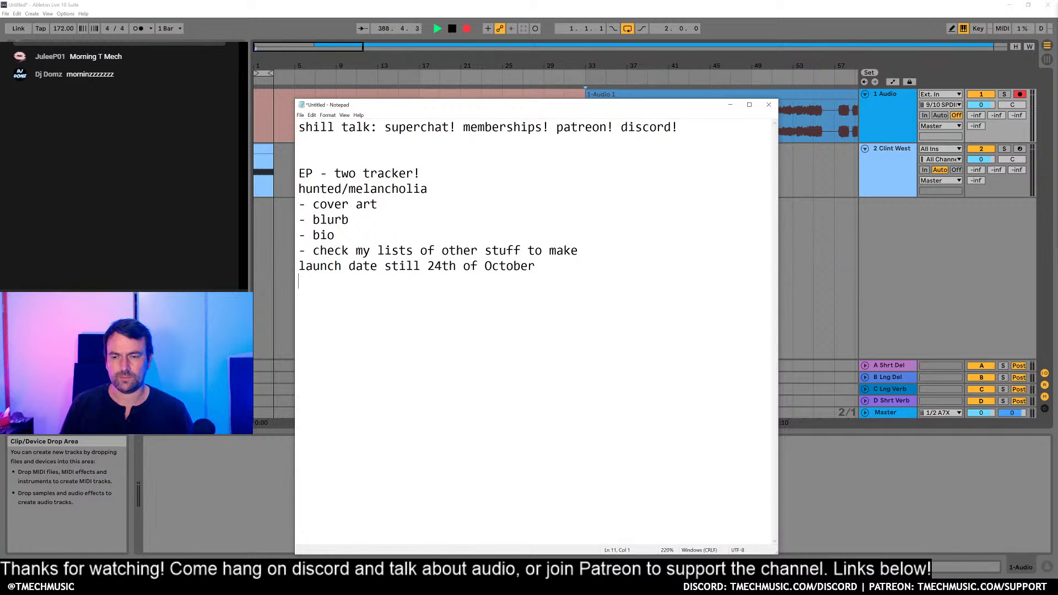
pyautogui.write('-')
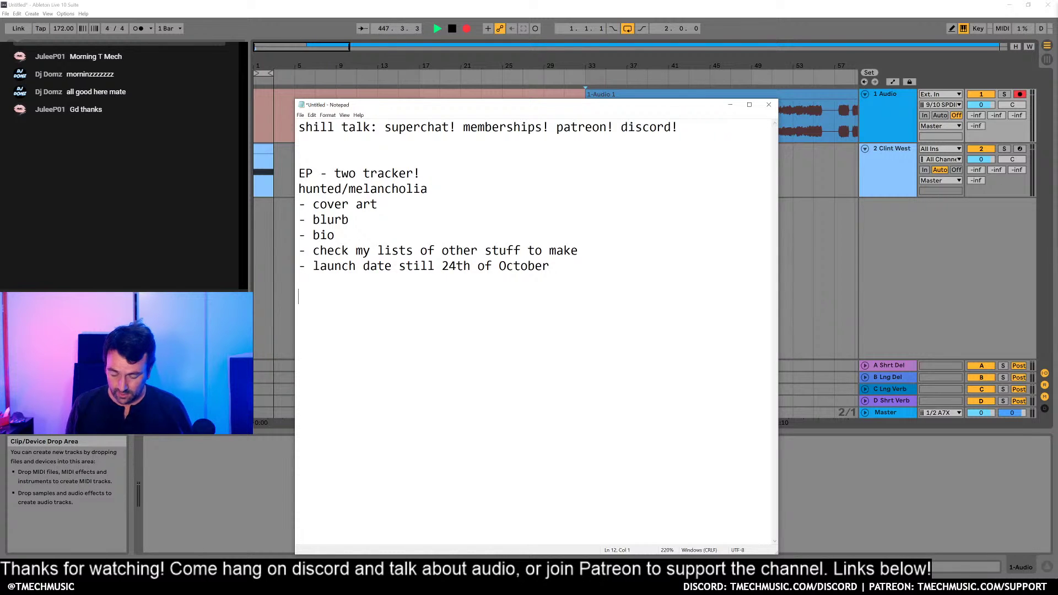
# Step: Start a new section below the EP list with the lines "snares?" and "bass patches"
pyautogui.press('Return')
pyautogui.write('snare')
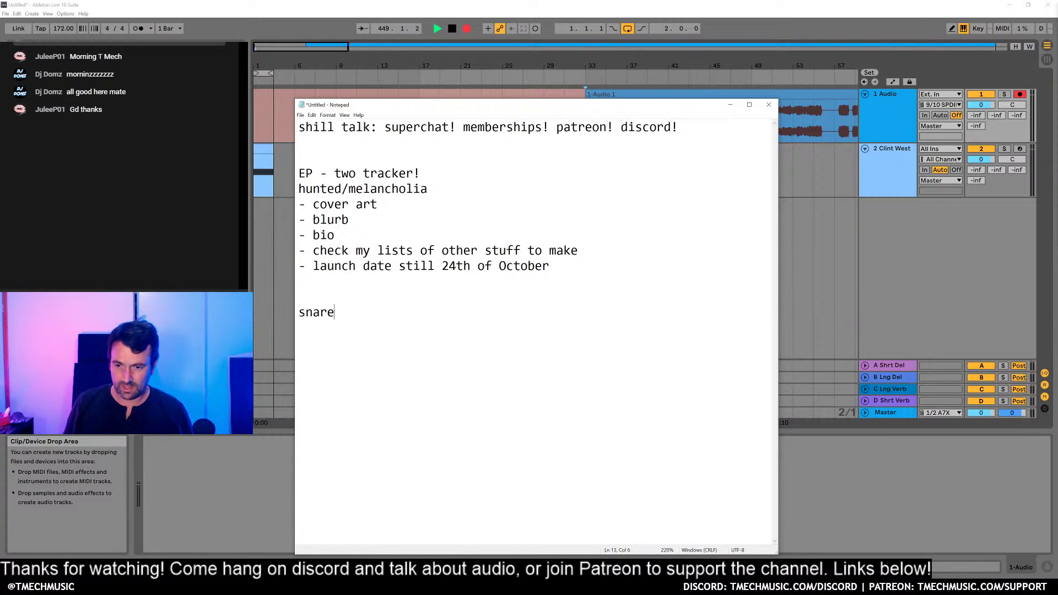
pyautogui.write('s? ')
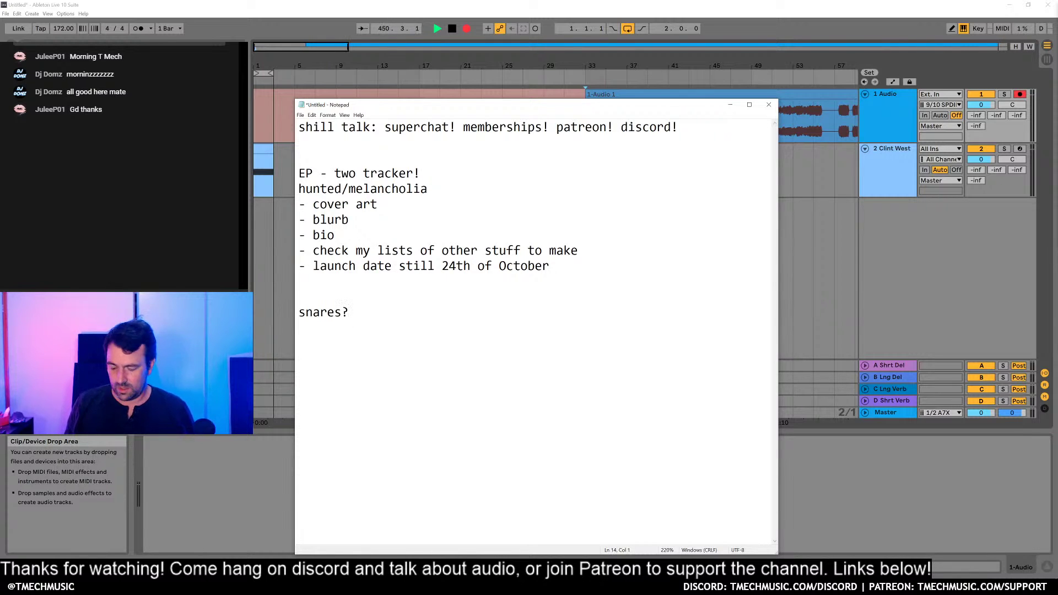
pyautogui.write('bass patches ')
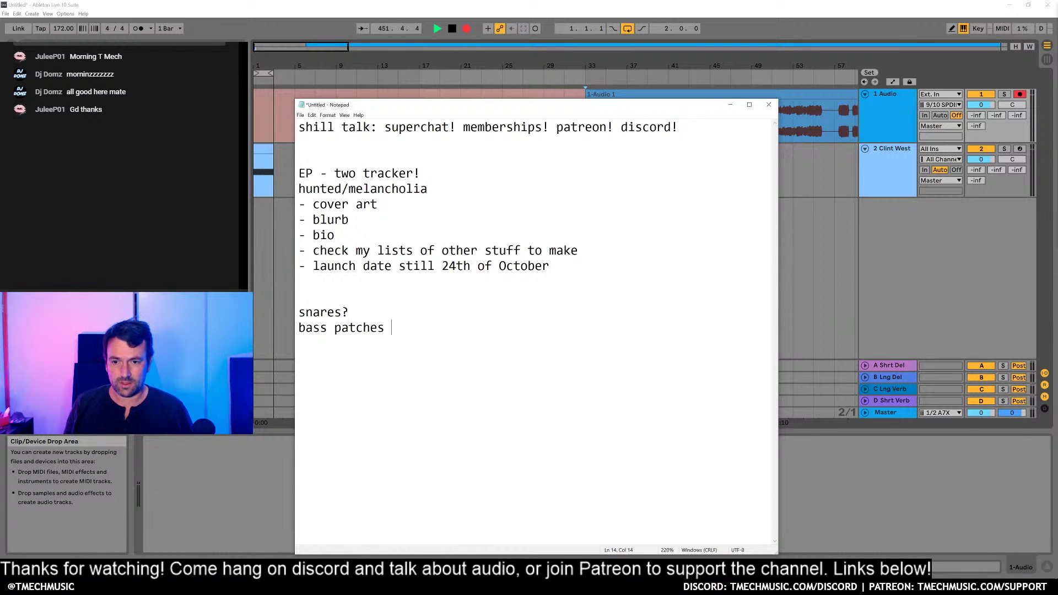
pyautogui.write('(maybe on ')
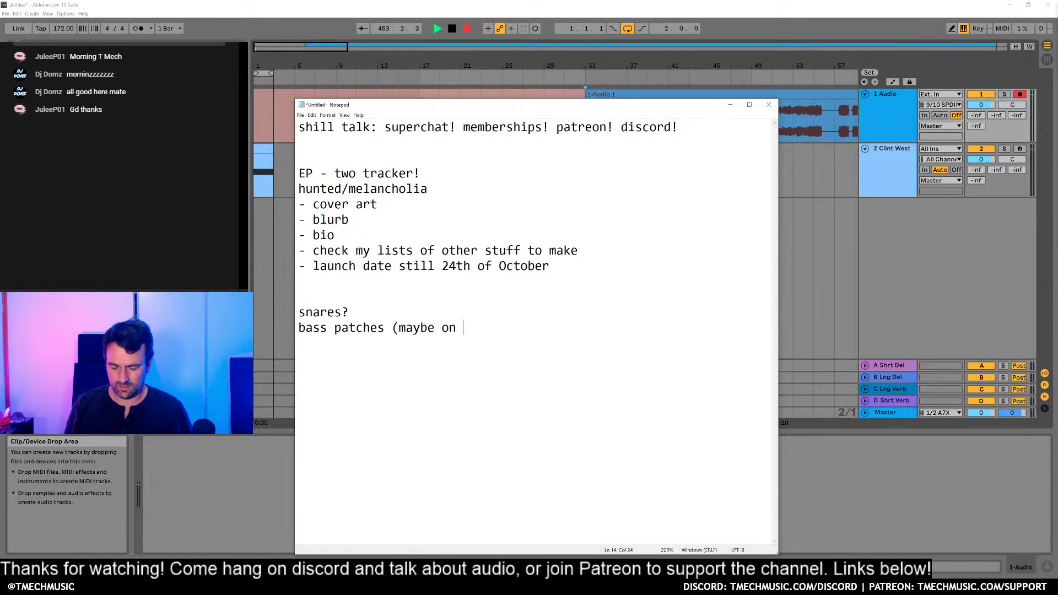
pyautogui.write('neutron depending')
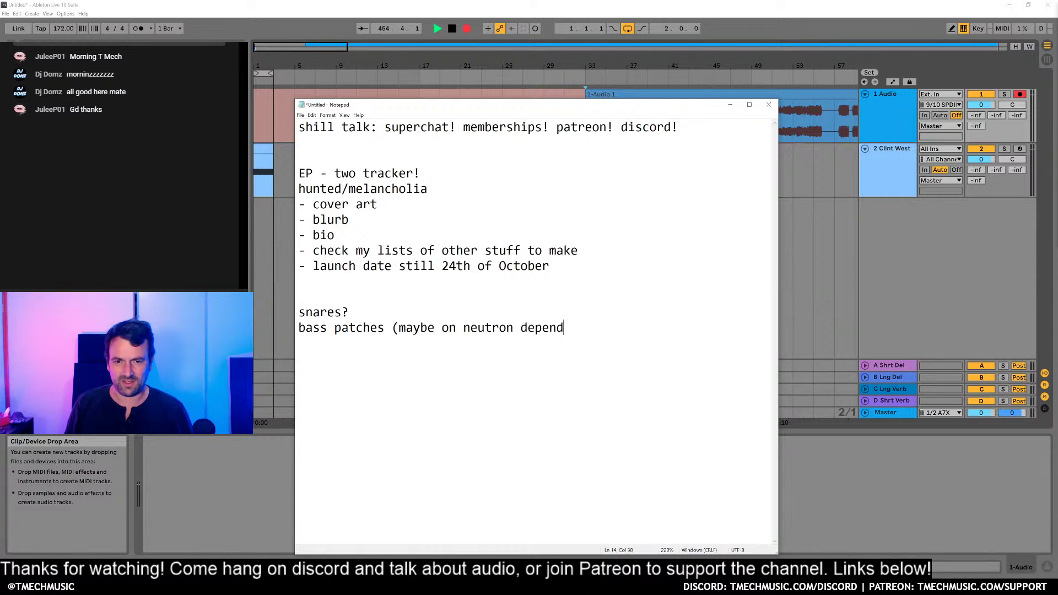
pyautogui.press('BackSpace')
pyautogui.press('BackSpace')
pyautogui.press('BackSpace')
pyautogui.press('BackSpace')
pyautogui.press('BackSpace')
pyautogui.press('BackSpace')
pyautogui.press('BackSpace')
pyautogui.press('BackSpace')
pyautogui.press('BackSpace')
pyautogui.press('BackSpace')
pyautogui.press('BackSpace')
pyautogui.press('BackSpace')
pyautogui.press('BackSpace')
pyautogui.press('BackSpace')
pyautogui.press('BackSpace')
pyautogui.press('BackSpace')
pyautogui.press('BackSpace')
pyautogui.press('BackSpace')
pyautogui.press('BackSpace')
pyautogui.press('BackSpace')
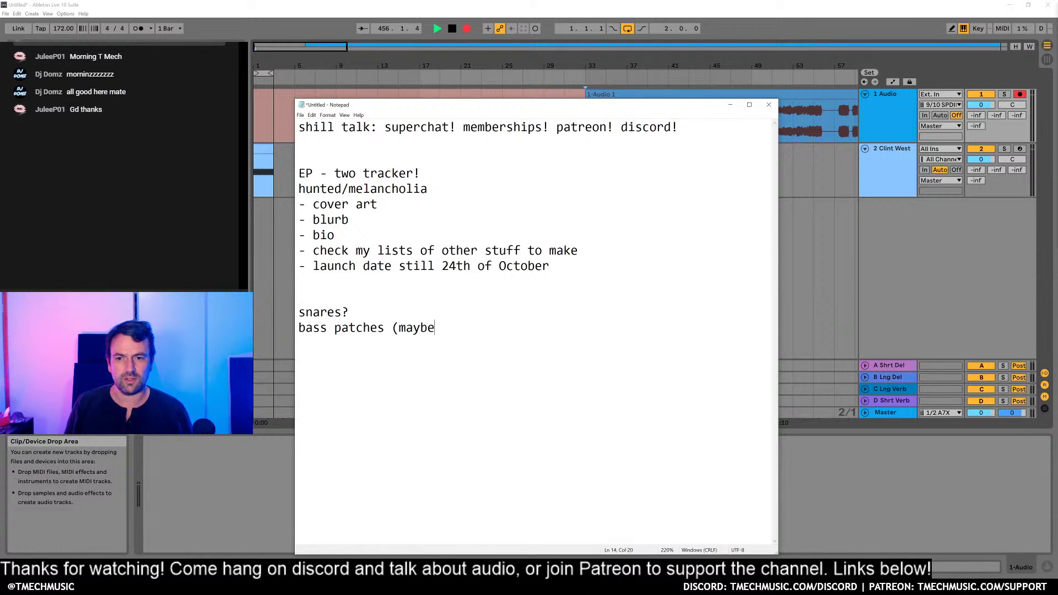
pyautogui.press('BackSpace')
pyautogui.press('BackSpace')
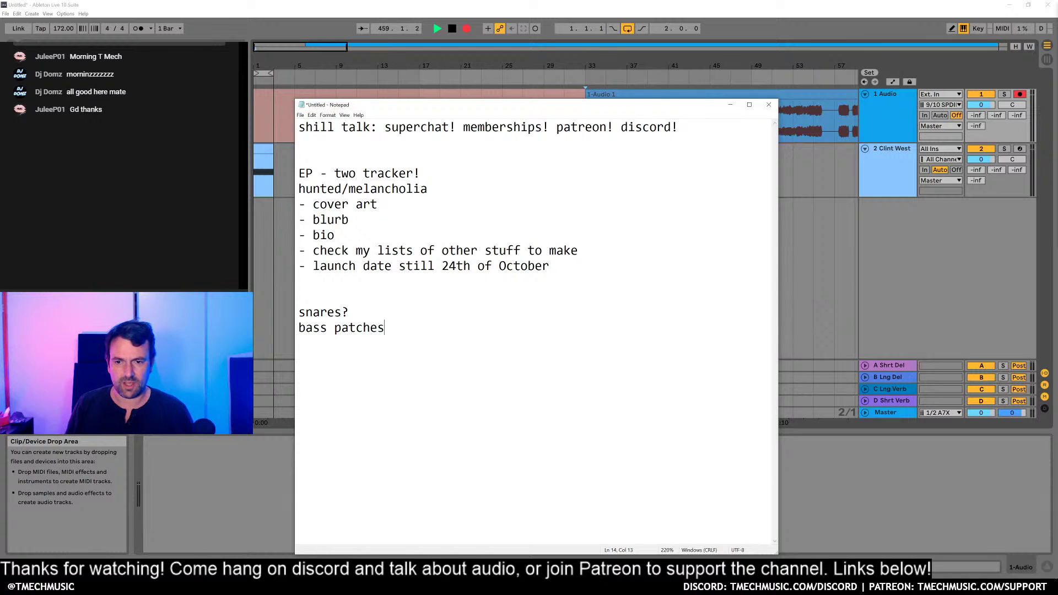
# Step: Add a question mark after "bass patches" and insert the line "new pc being built" above "snares?"
pyautogui.write('?')
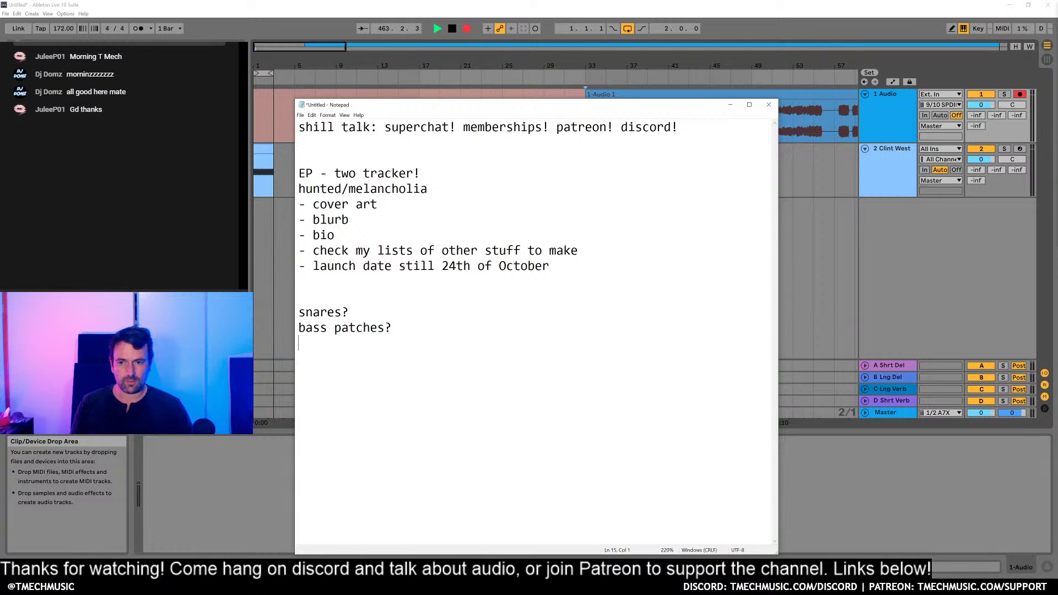
pyautogui.press('Up')
pyautogui.press('Up')
pyautogui.press('Return')
pyautogui.write('new pc ')
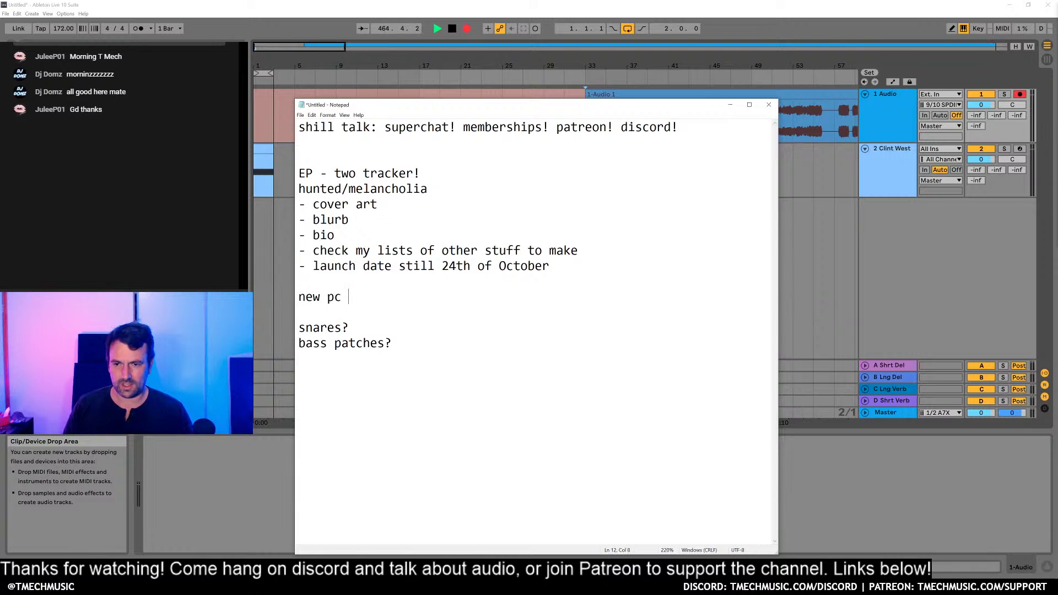
pyautogui.write('being built')
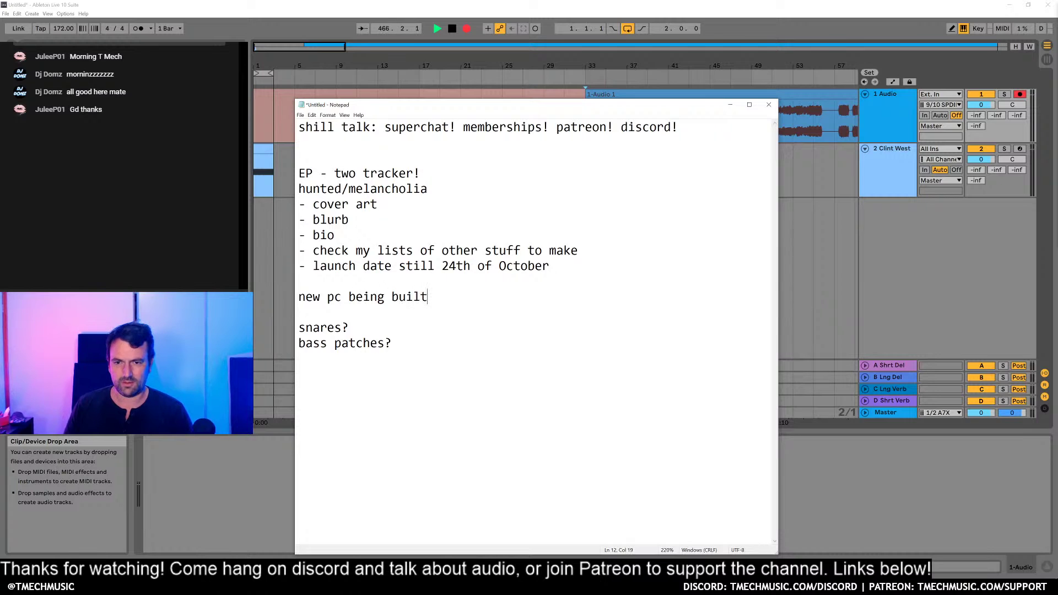
# Step: Add the bullet "- waiting on parts" below the line "new pc being built"
pyautogui.press('Return')
pyautogui.write('- waiting')
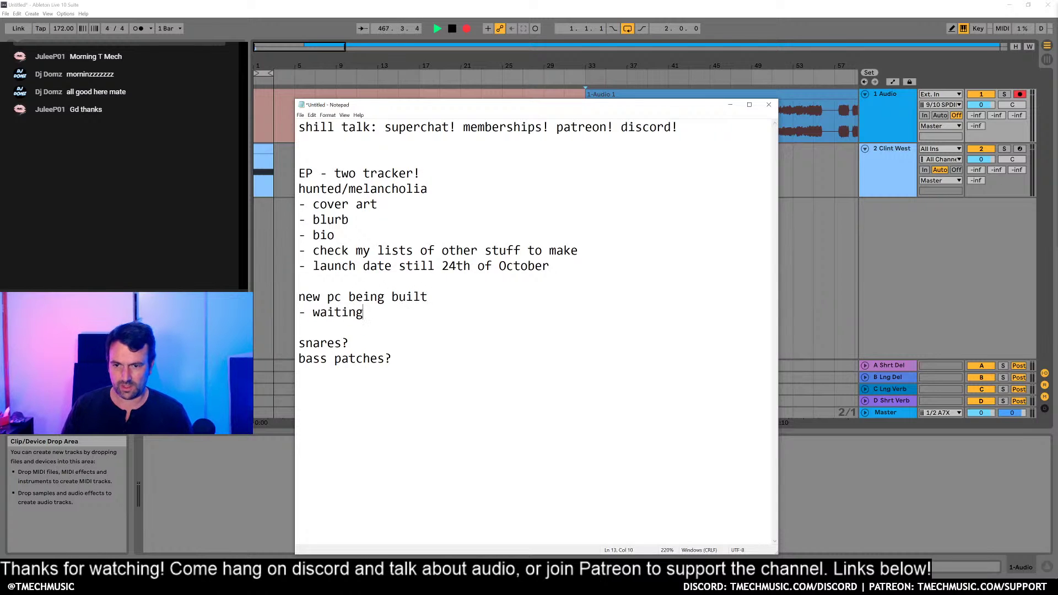
pyautogui.write(' on parts')
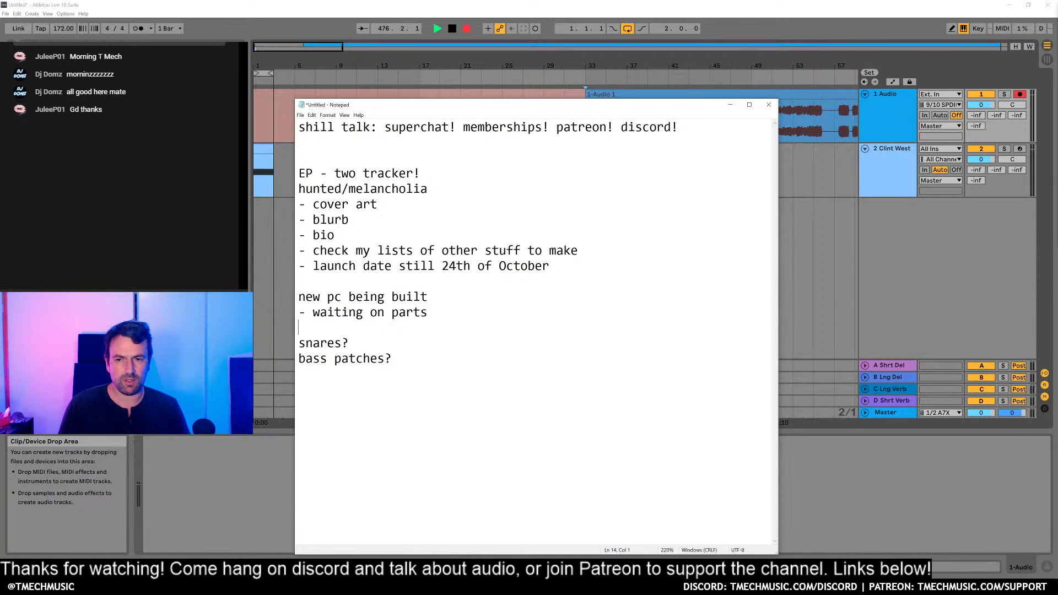
# Step: Go back up through the agenda from the new PC section to the blank line above the EP heading
pyautogui.press('Up')
pyautogui.press('Up')
pyautogui.press('Up')
pyautogui.press('Up')
pyautogui.press('Up')
pyautogui.press('Up')
pyautogui.press('Up')
pyautogui.press('Up')
pyautogui.press('Up')
pyautogui.press('Up')
pyautogui.press('Up')
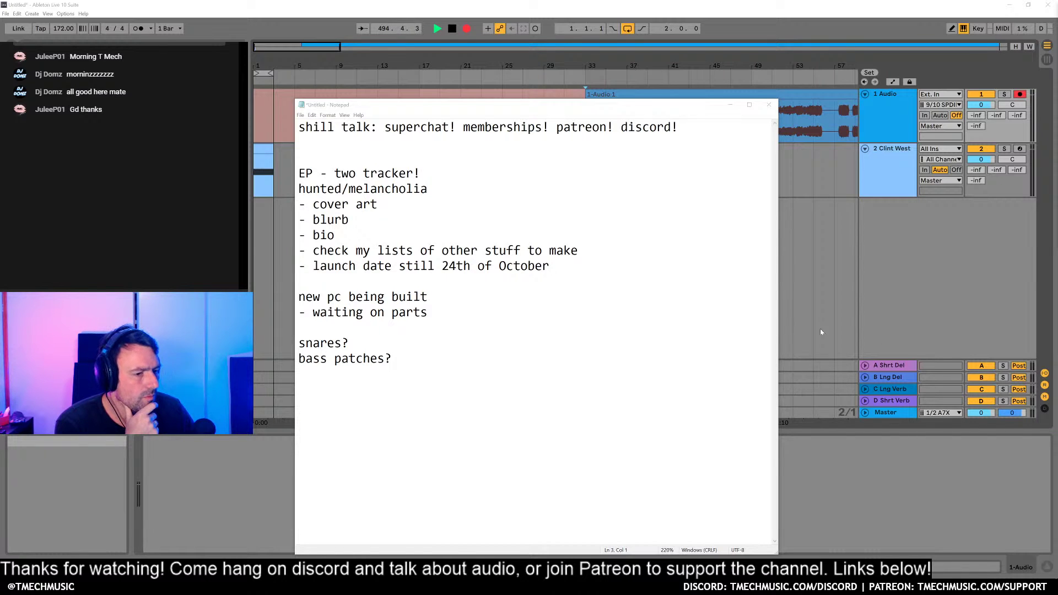
# Step: Switch to Ableton Live, stop the recording and remove the silent rest of the 1-Audio clip after its waveform
pyautogui.click(276, 296)
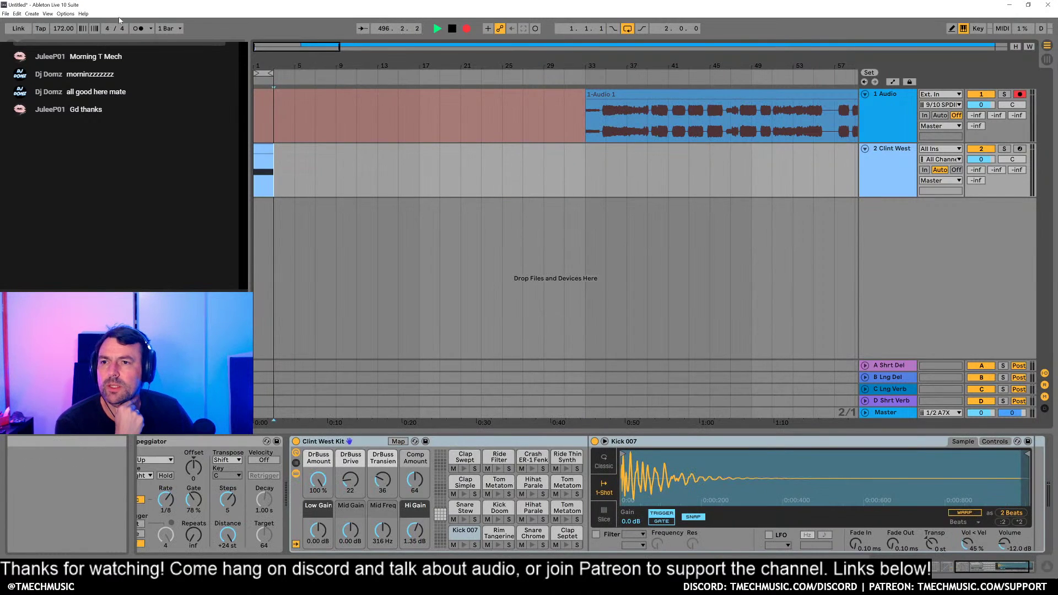
pyautogui.click(453, 34)
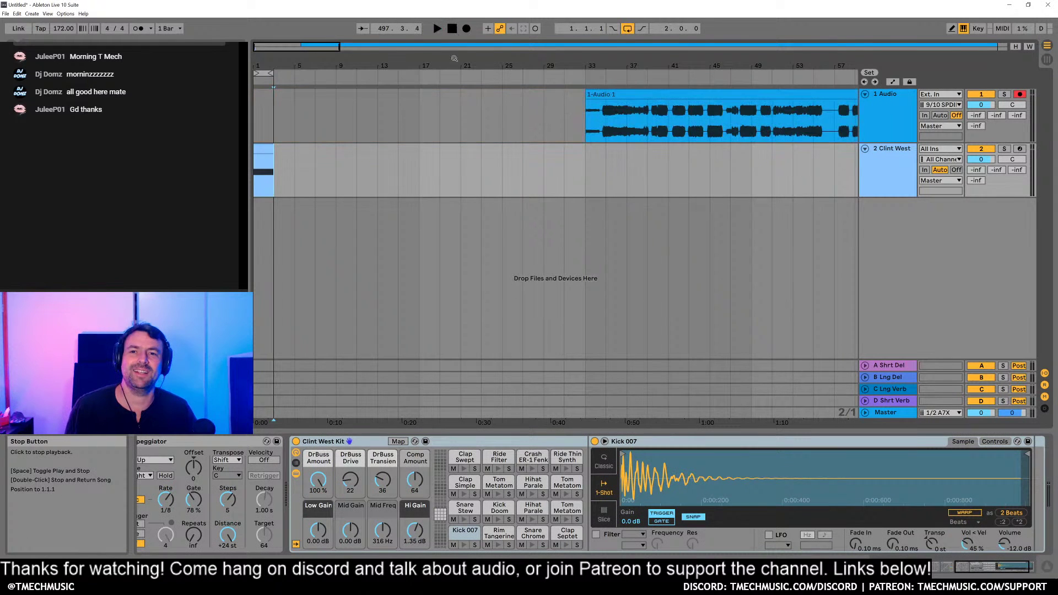
pyautogui.moveTo(471, 66); pyautogui.dragTo(471, 135)
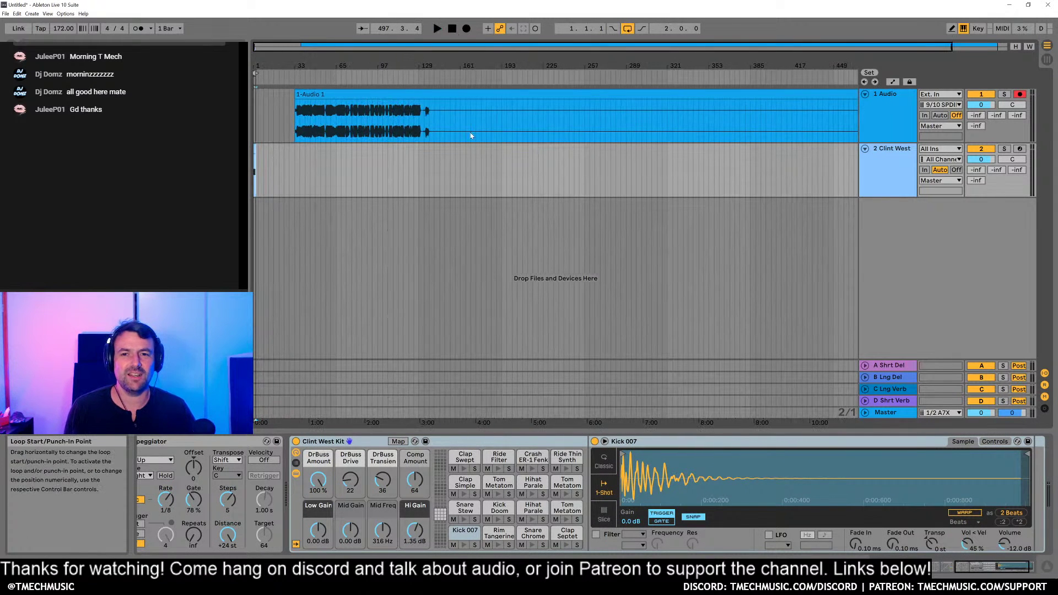
pyautogui.click(433, 117)
pyautogui.hotkey('ctrl', 'e')
pyautogui.press('Delete')
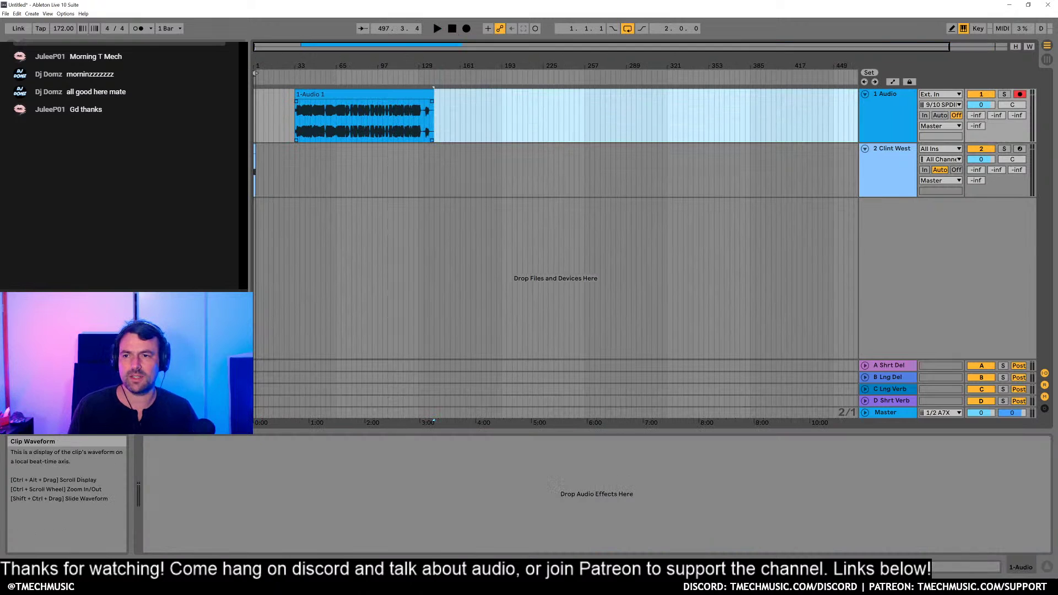
# Step: Save the Live set as "2020-10-2 Snares from YT" in the Sound Design folder under 2020 Projects
pyautogui.click(6, 13)
pyautogui.hotkey('ctrl', 'shift', 's')
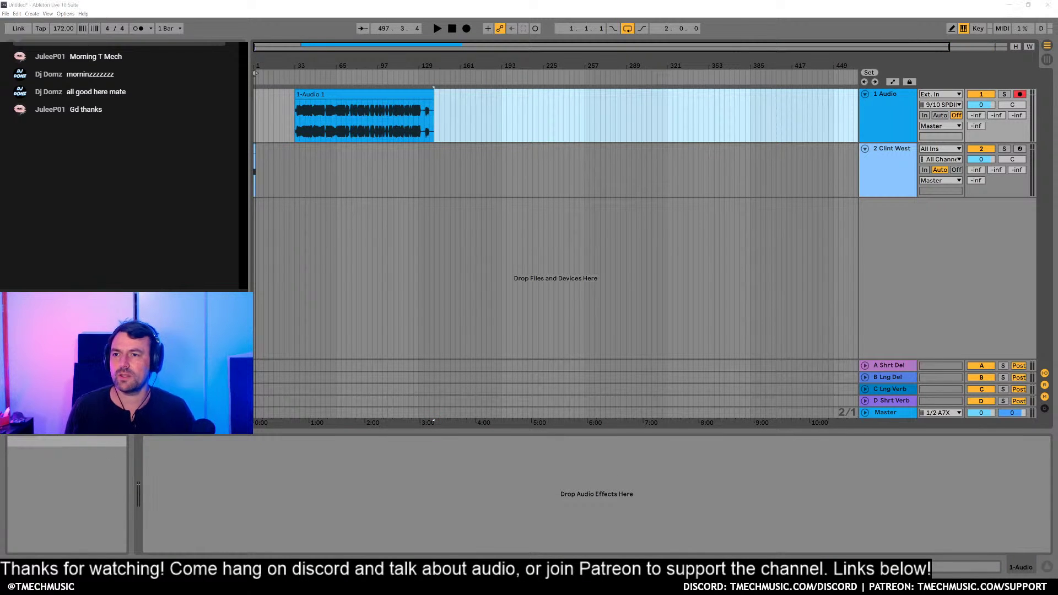
pyautogui.click(77, 38)
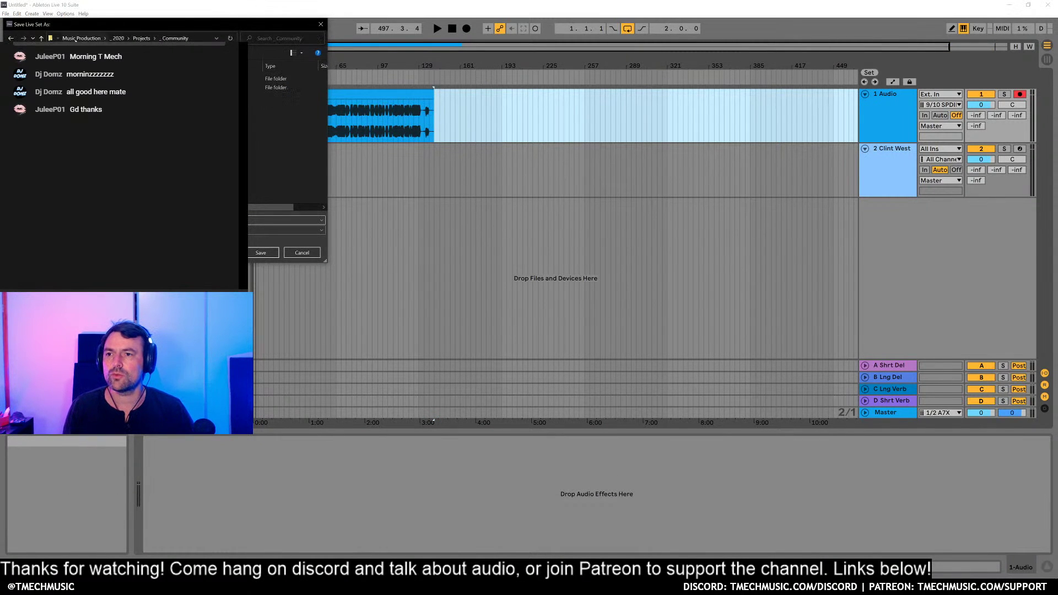
pyautogui.hotkey('alt', 'Up')
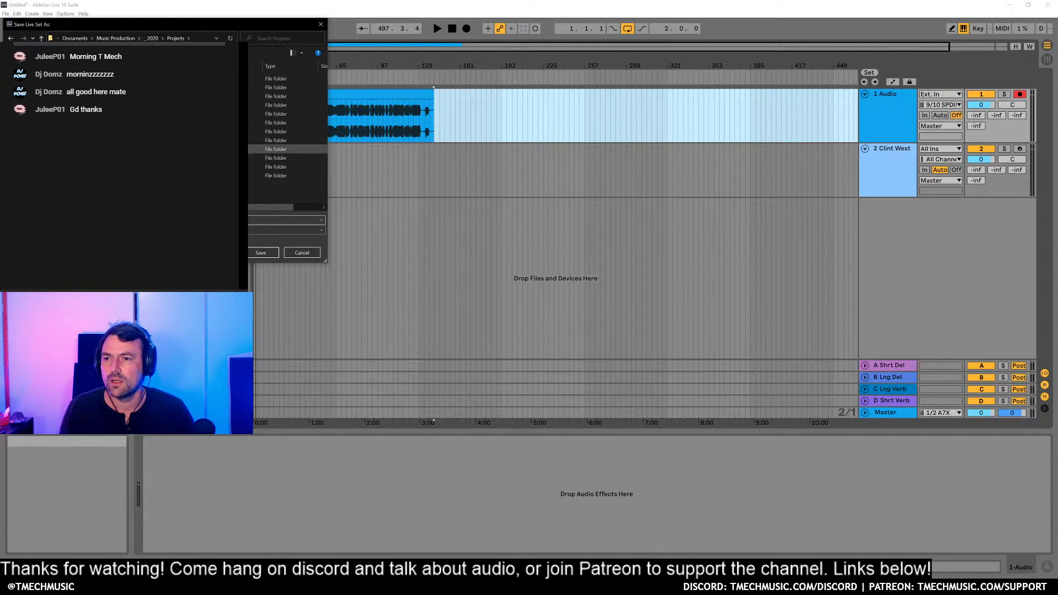
pyautogui.doubleClick(165, 149)
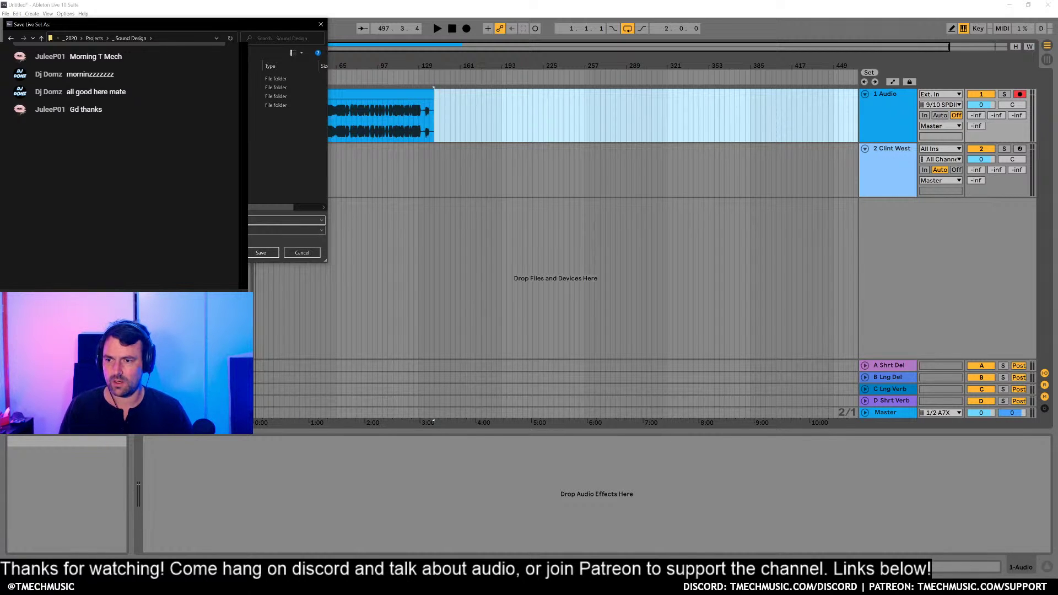
pyautogui.click(261, 252)
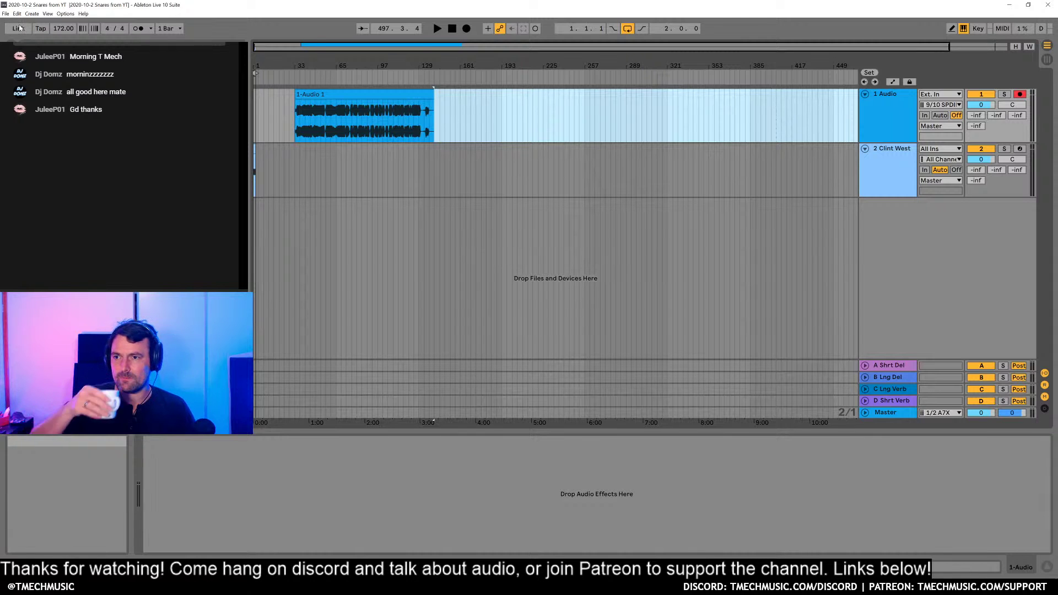
# Step: Open the recent set "20-05 Hunted 008 - drum cleaning.als"
pyautogui.click(6, 14)
pyautogui.moveTo(30, 40)
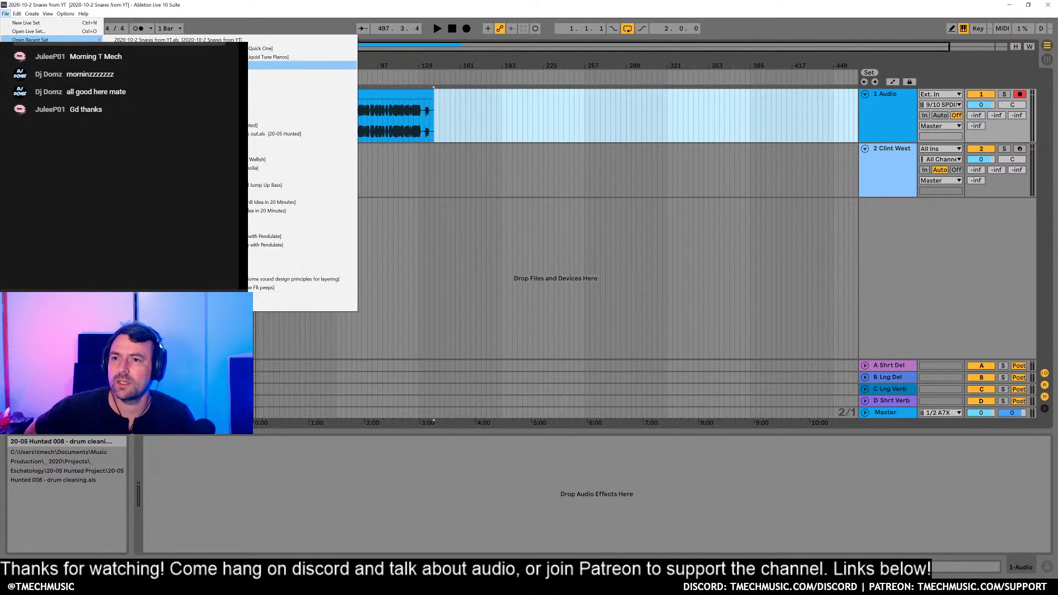
pyautogui.click(303, 65)
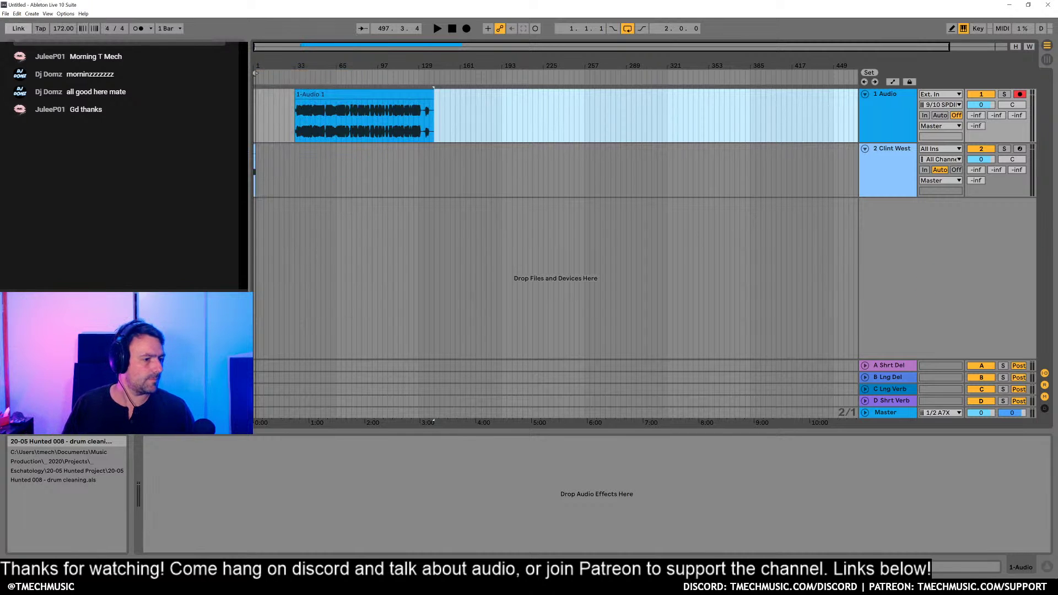
# Step: Switch to Notepad and insert the bullet "- check out current states of both tunes" directly below "hunted/melancholia"
pyautogui.hotkey('alt', 'Tab')
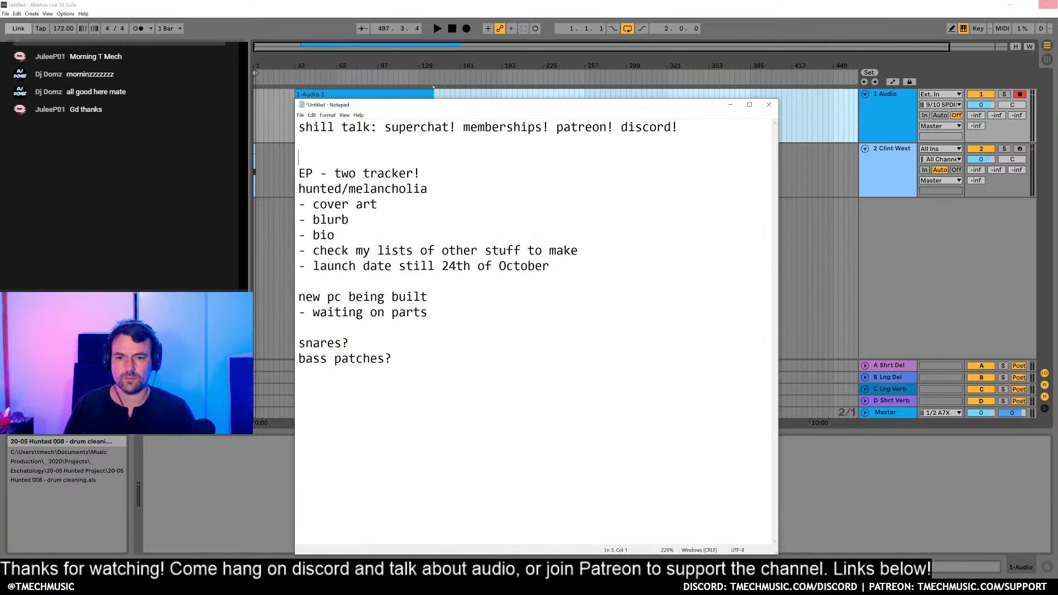
pyautogui.press('Return')
pyautogui.write('- ')
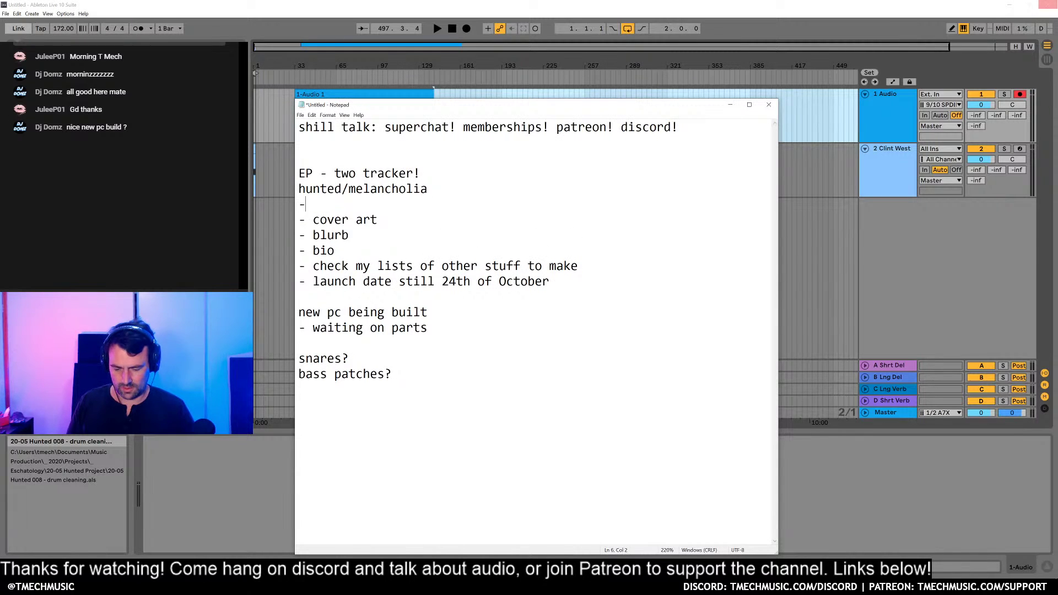
pyautogui.write('check out ')
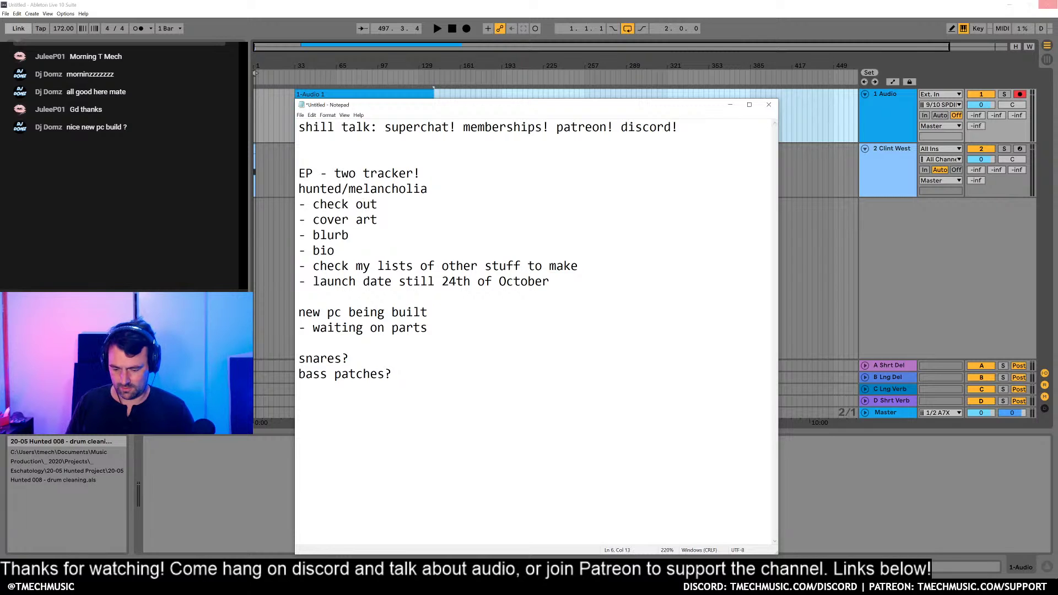
pyautogui.write('current starts of')
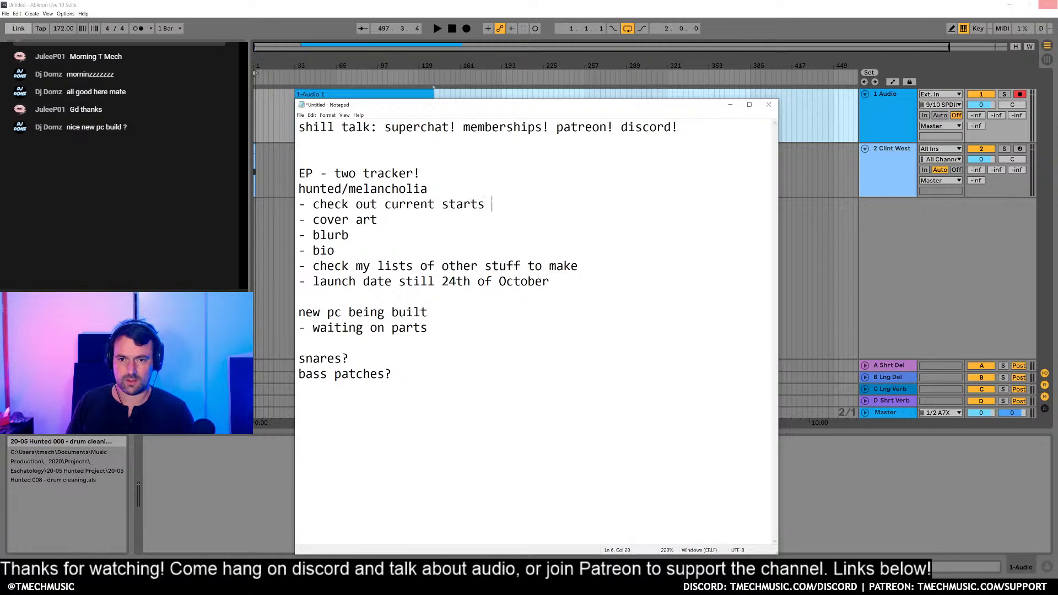
pyautogui.press('BackSpace')
pyautogui.press('BackSpace')
pyautogui.press('BackSpace')
pyautogui.press('BackSpace')
pyautogui.press('BackSpace')
pyautogui.press('BackSpace')
pyautogui.write('es of ')
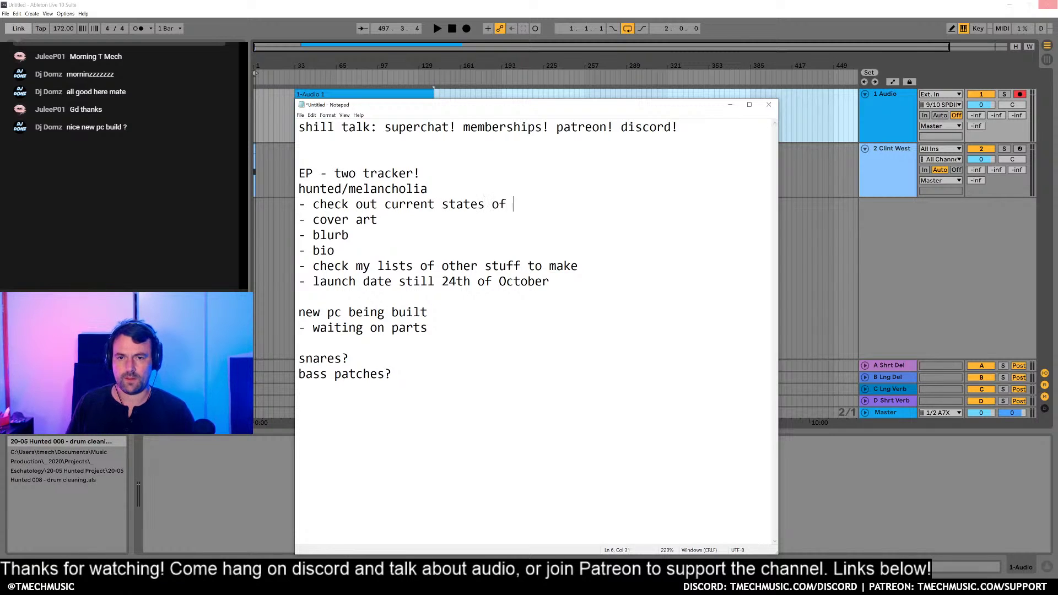
pyautogui.write('both tunes')
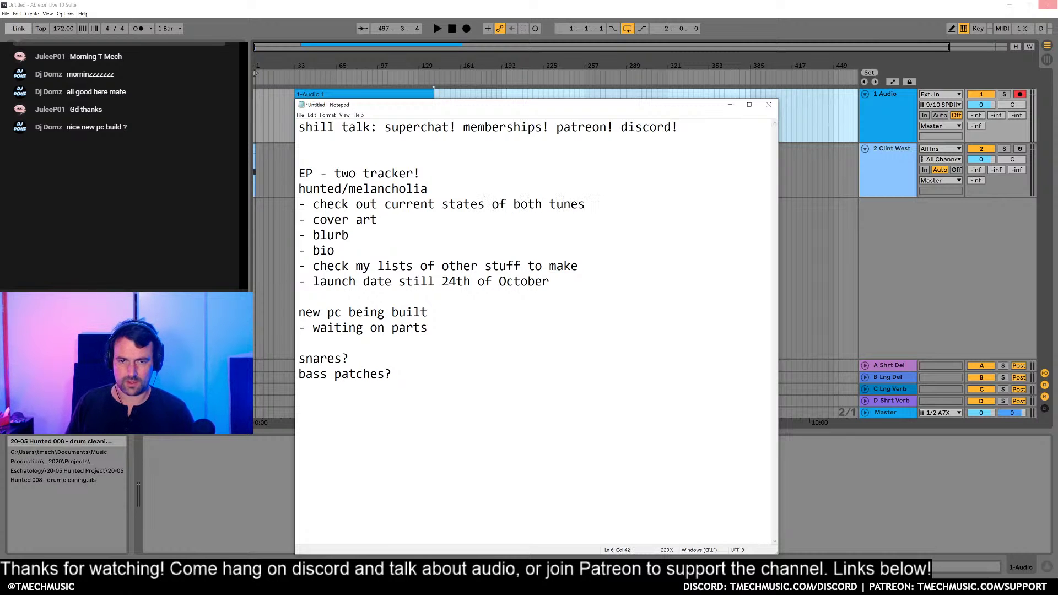
# Step: Shrink the Notepad window and move it aside to uncover the Live arrangement
pyautogui.moveTo(594, 108); pyautogui.dragTo(754, 76)
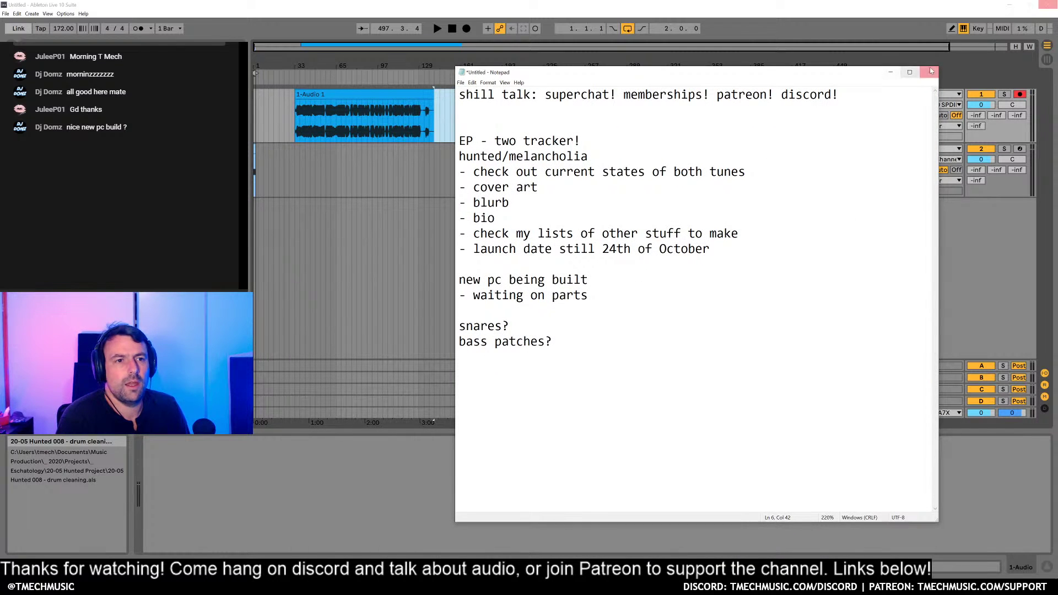
pyautogui.moveTo(941, 66); pyautogui.dragTo(756, 66)
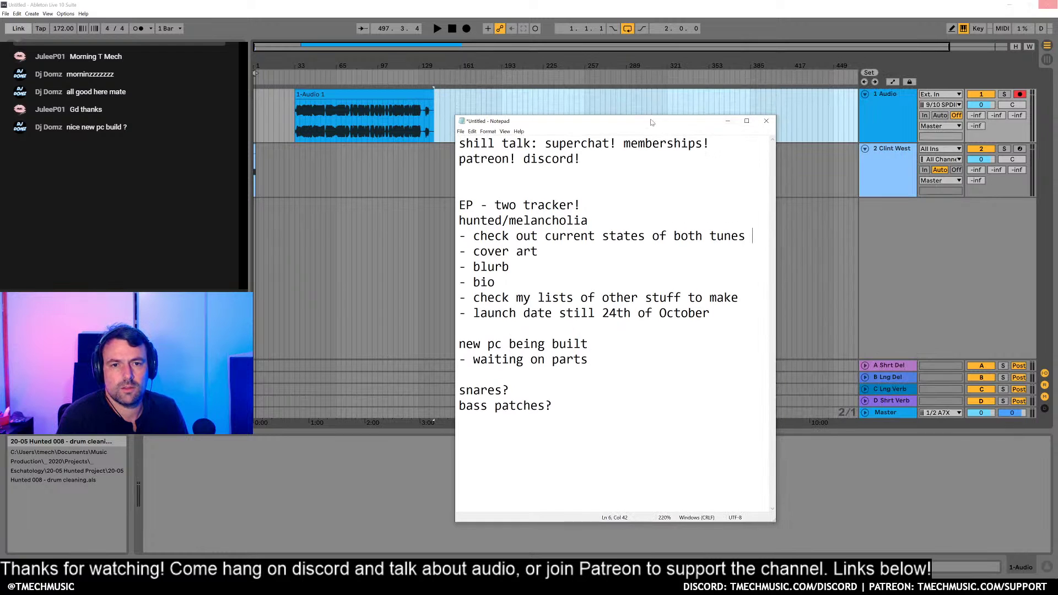
pyautogui.moveTo(651, 76); pyautogui.dragTo(804, 130)
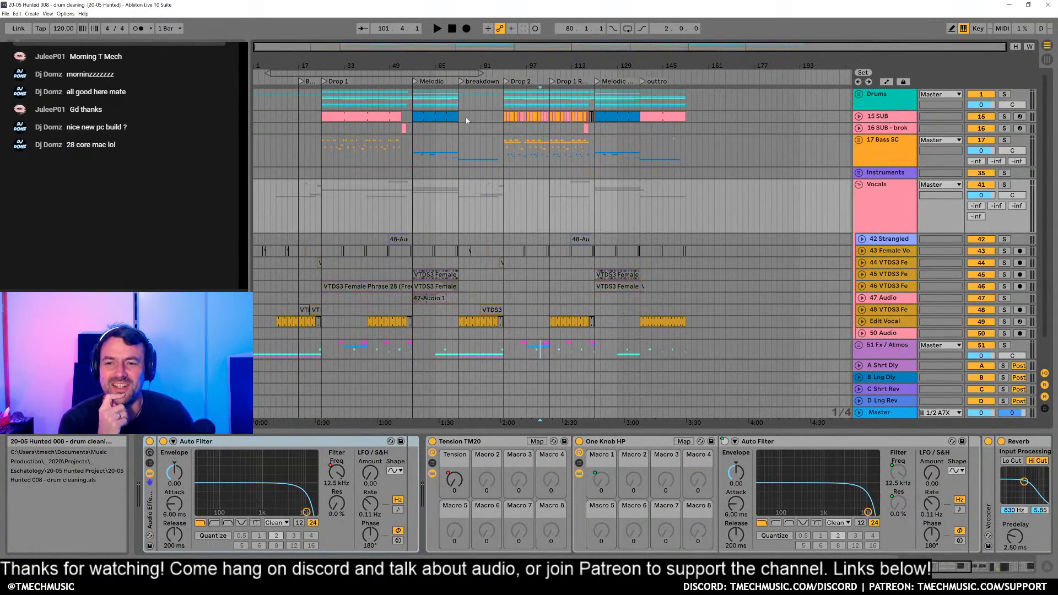
pyautogui.scroll(-2, 714, 269)
pyautogui.click(876, 324)
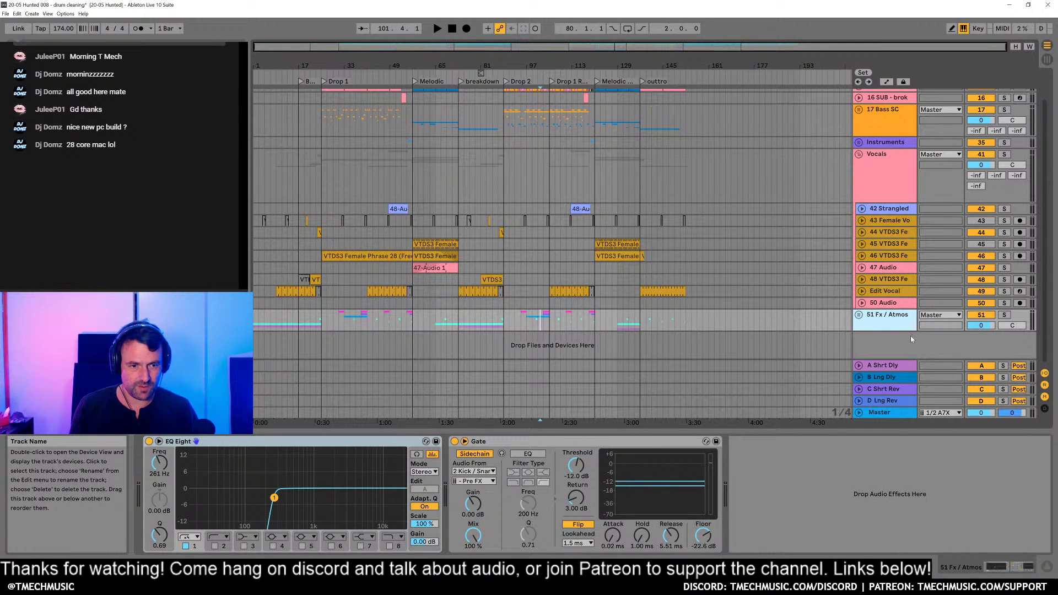
pyautogui.hotkey('ctrl', 't')
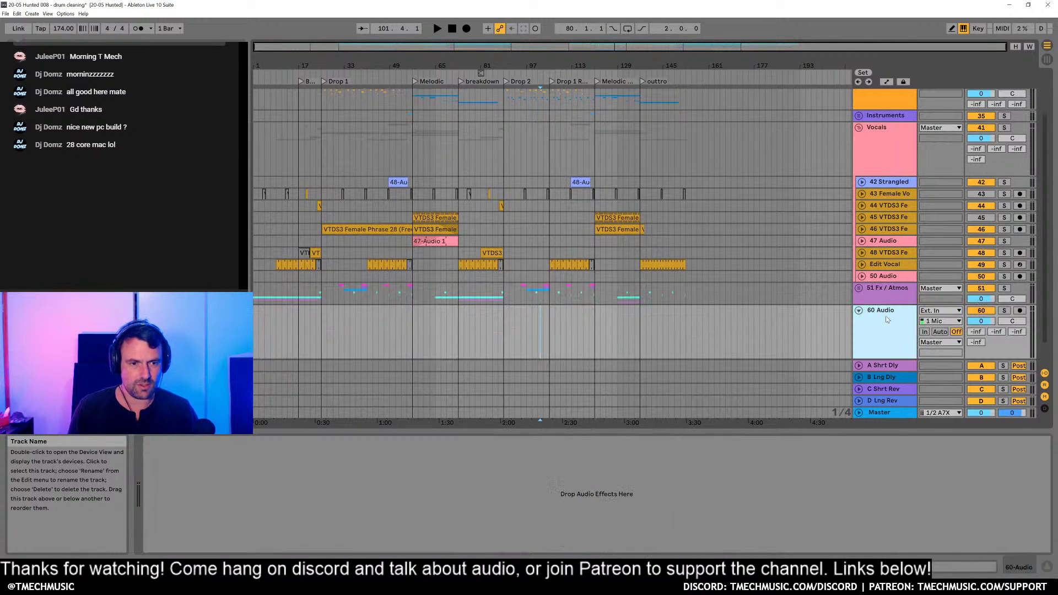
pyautogui.hotkey('ctrl', 'z')
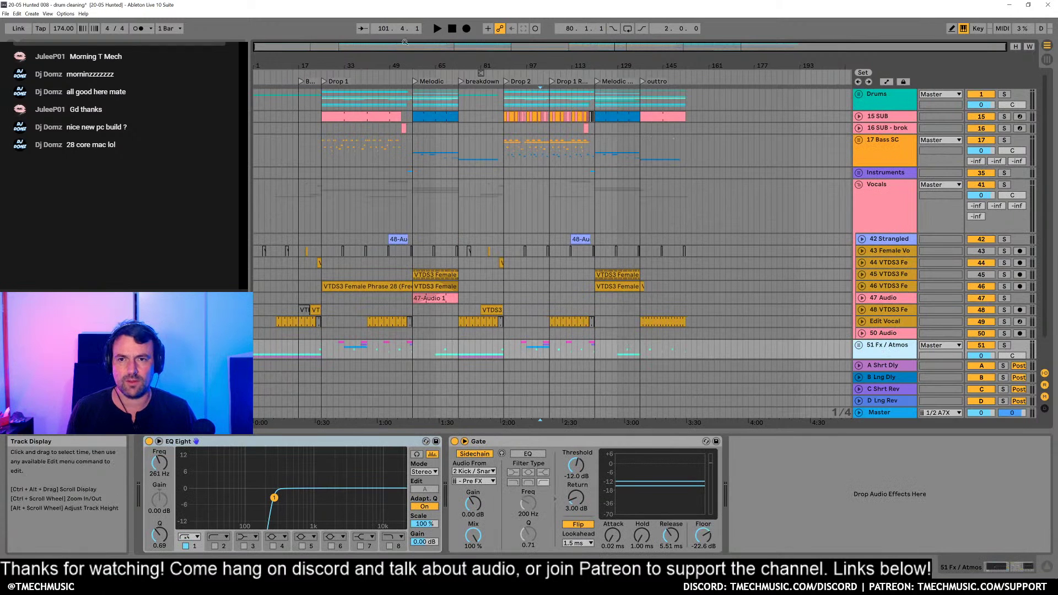
# Step: Play the Hunted set from the start and check the audio preferences during playback
pyautogui.click(452, 28)
pyautogui.click(437, 28)
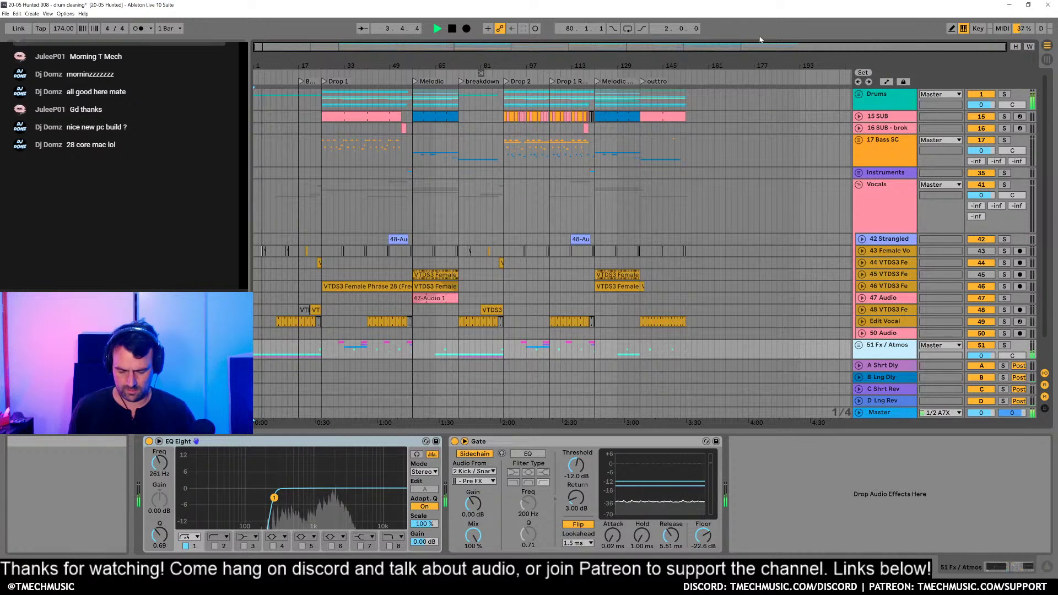
pyautogui.hotkey('ctrl', ',')
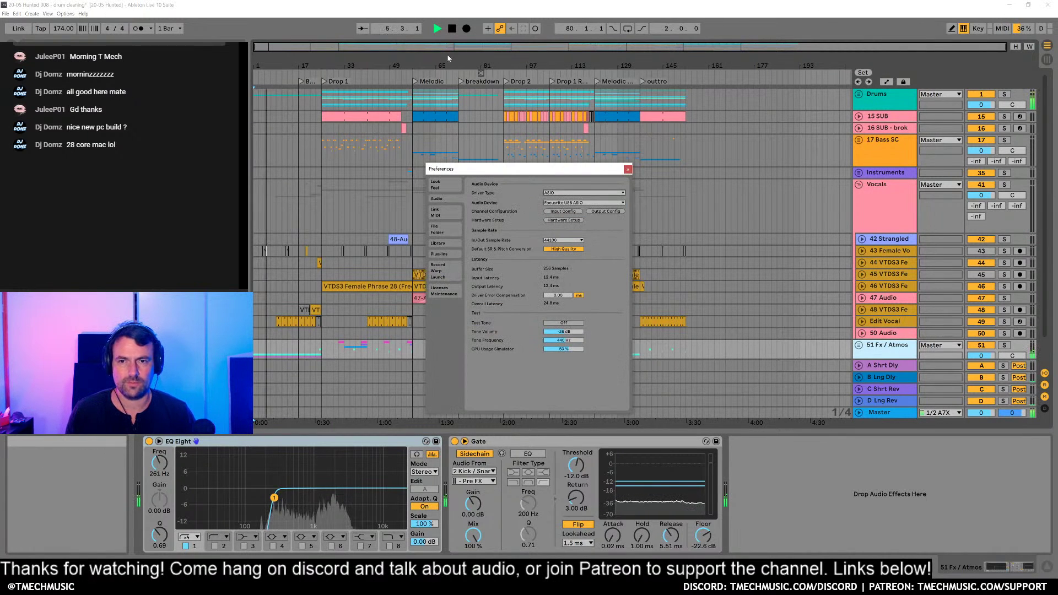
pyautogui.press('Escape')
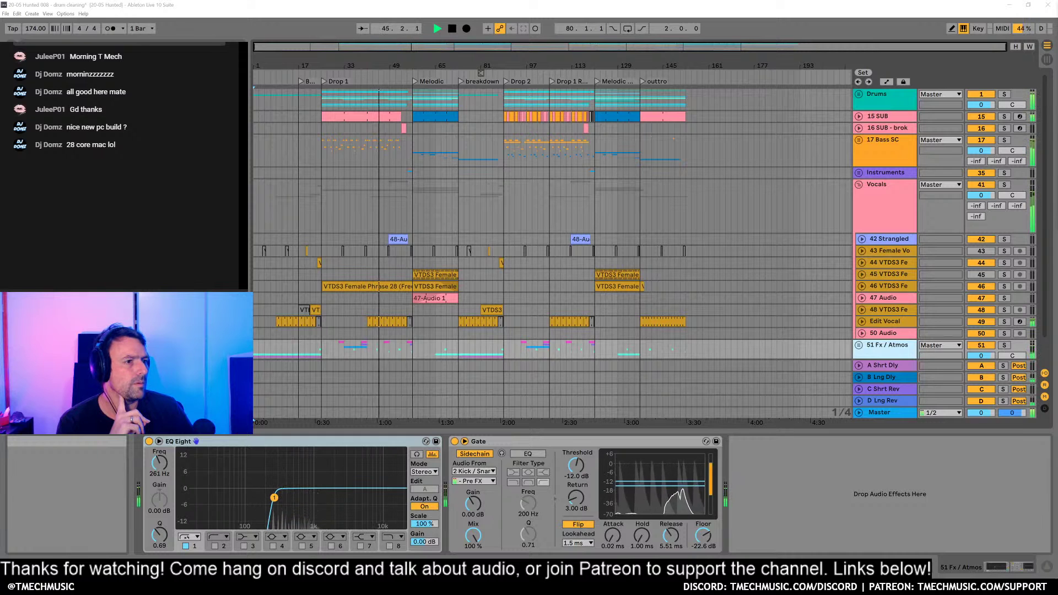
# Step: Switch to the browser, enlarge its window and review the components of the "Big Ole 3700x" part list on PCPartPicker
pyautogui.moveTo(1057, 101); pyautogui.dragTo(802, 73)
pyautogui.scroll(-1, 893, 405)
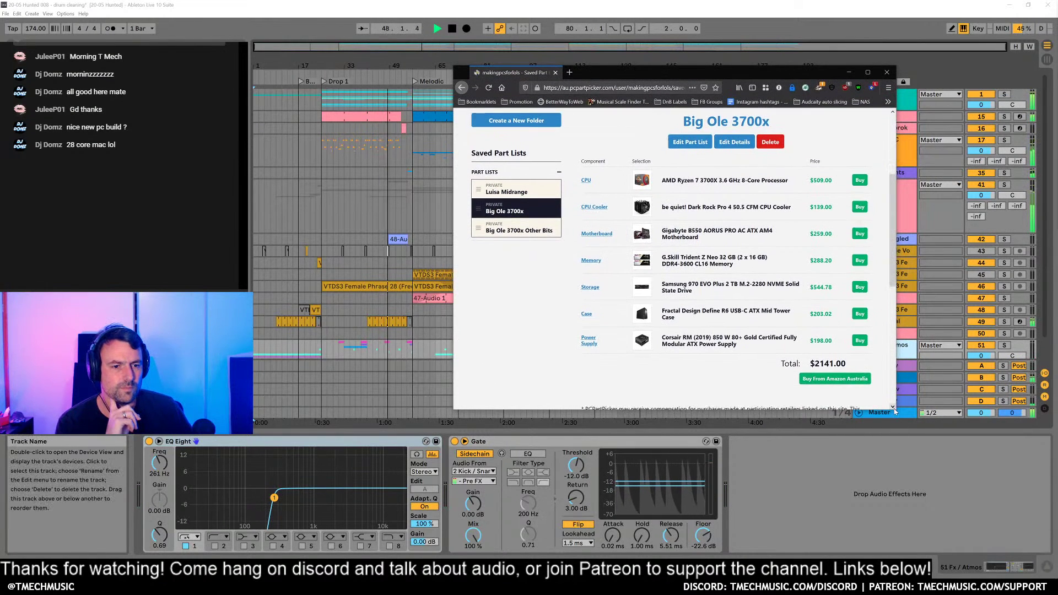
pyautogui.moveTo(896, 409); pyautogui.dragTo(986, 518)
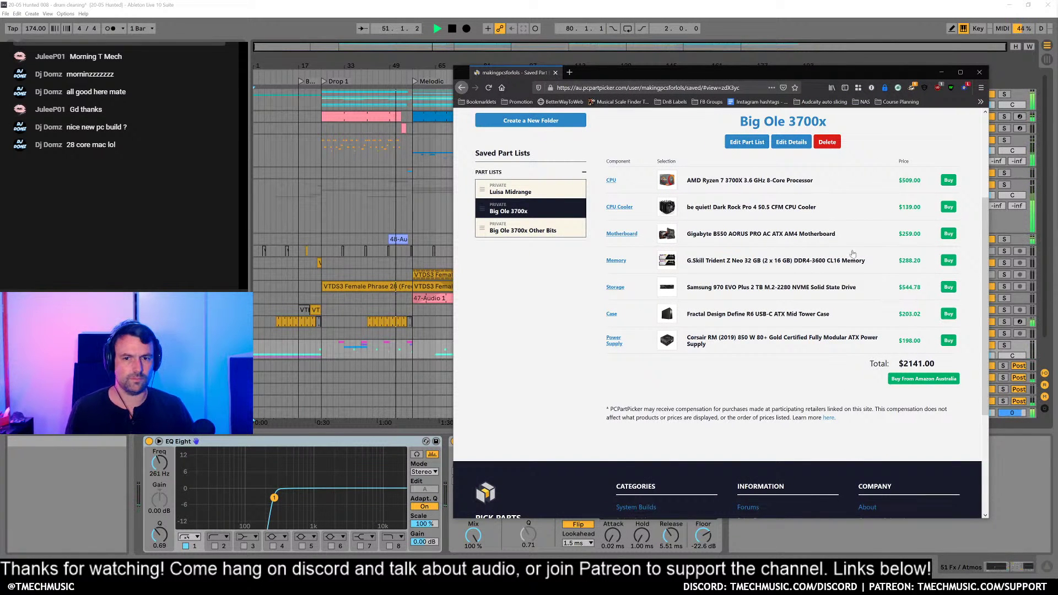
pyautogui.moveTo(674, 73); pyautogui.dragTo(599, 73)
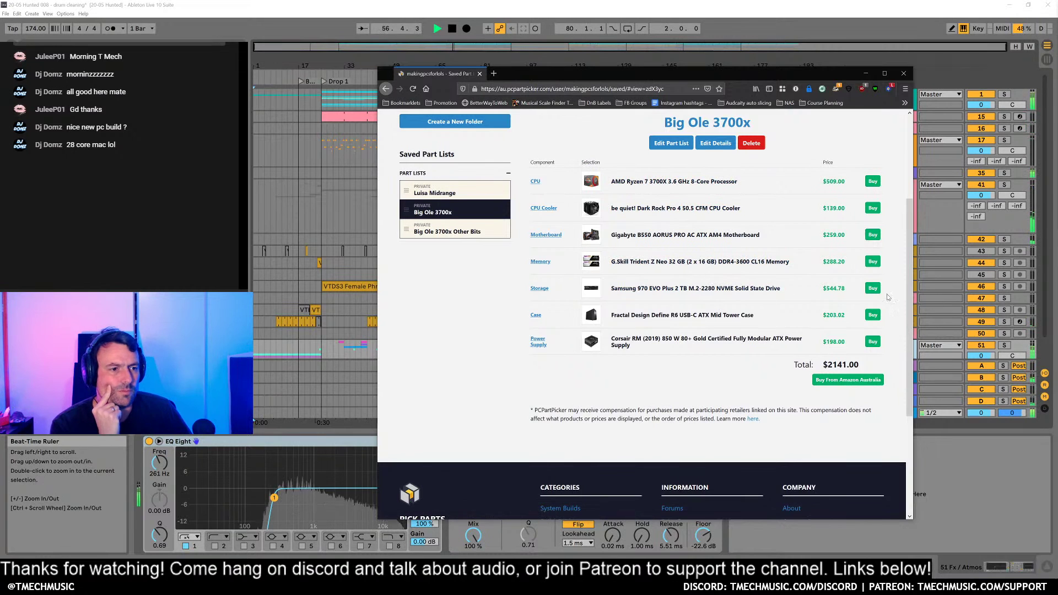
pyautogui.hotkey('alt', 'Tab')
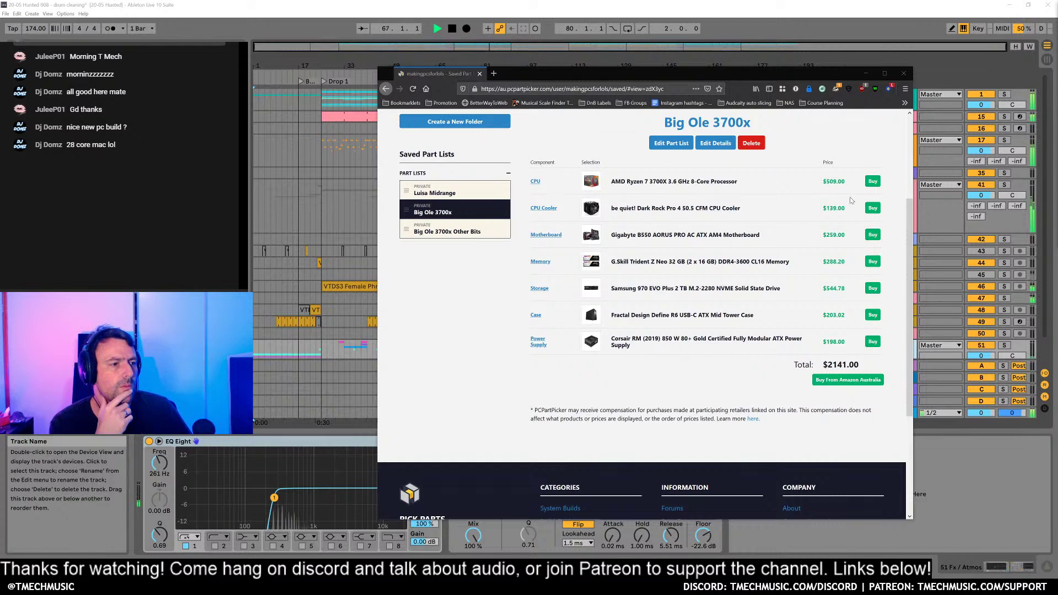
pyautogui.click(905, 77)
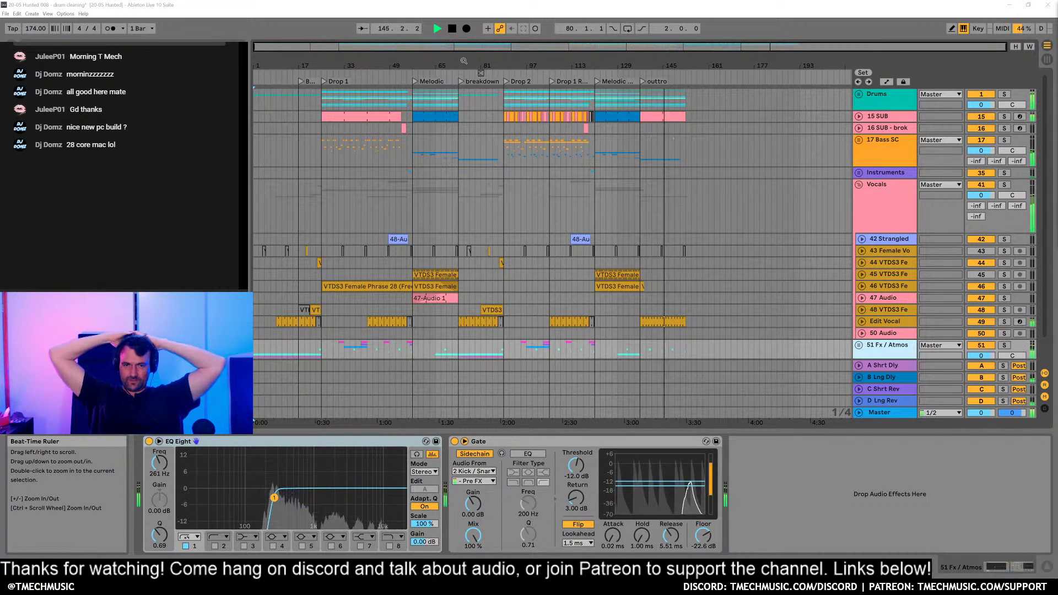
# Step: Clear the first beat of the Bass SC group at the Melodic / Return locator and play the transition into it
pyautogui.moveTo(595, 61); pyautogui.dragTo(560, 148)
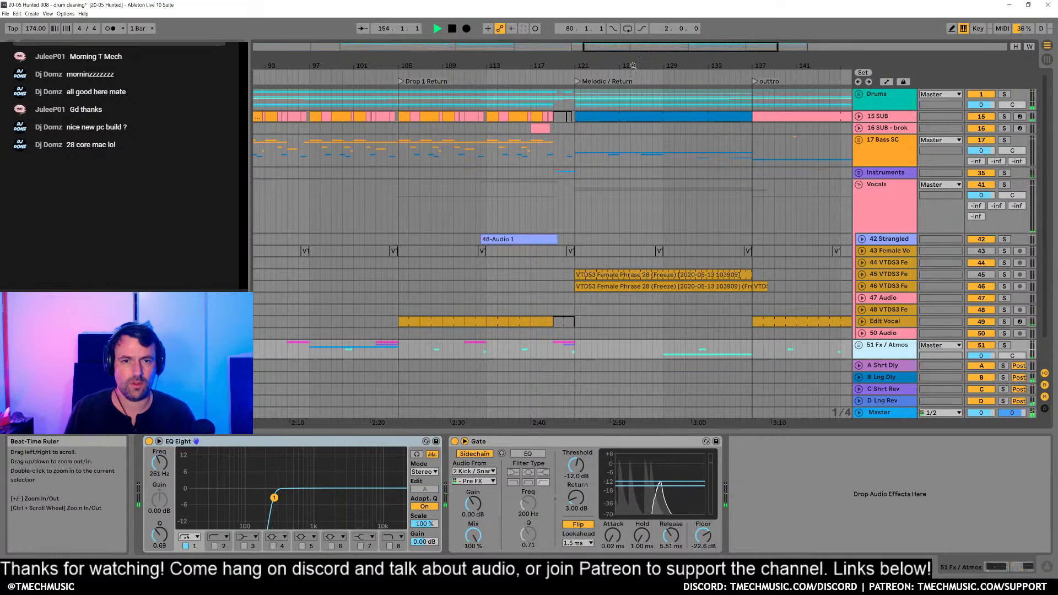
pyautogui.moveTo(584, 422); pyautogui.dragTo(518, 408)
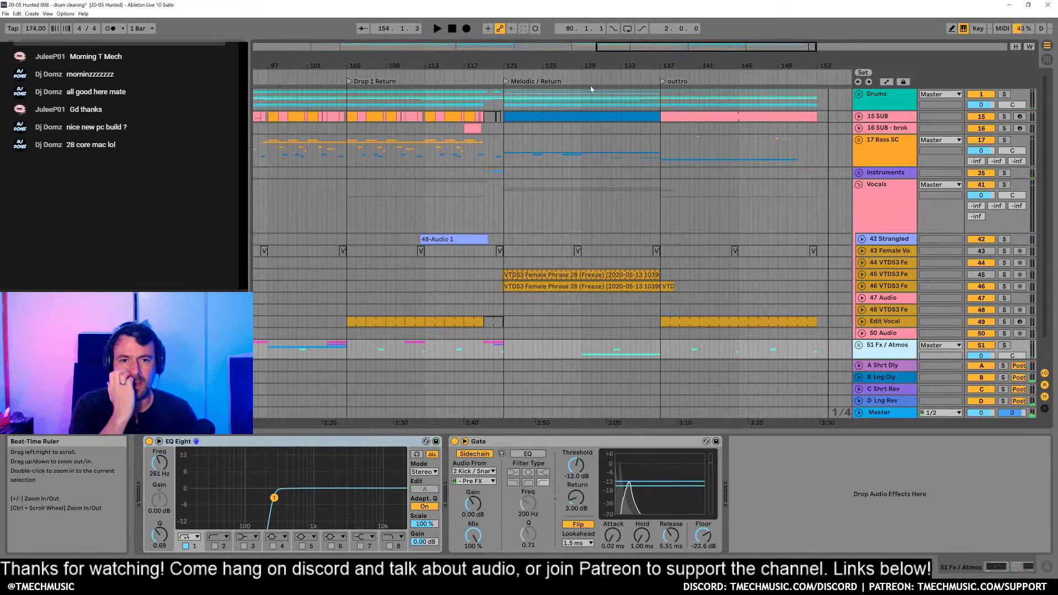
pyautogui.click(504, 157)
pyautogui.keyDown('ctrl'); pyautogui.scroll(5, 507, 157); pyautogui.keyUp('ctrl')
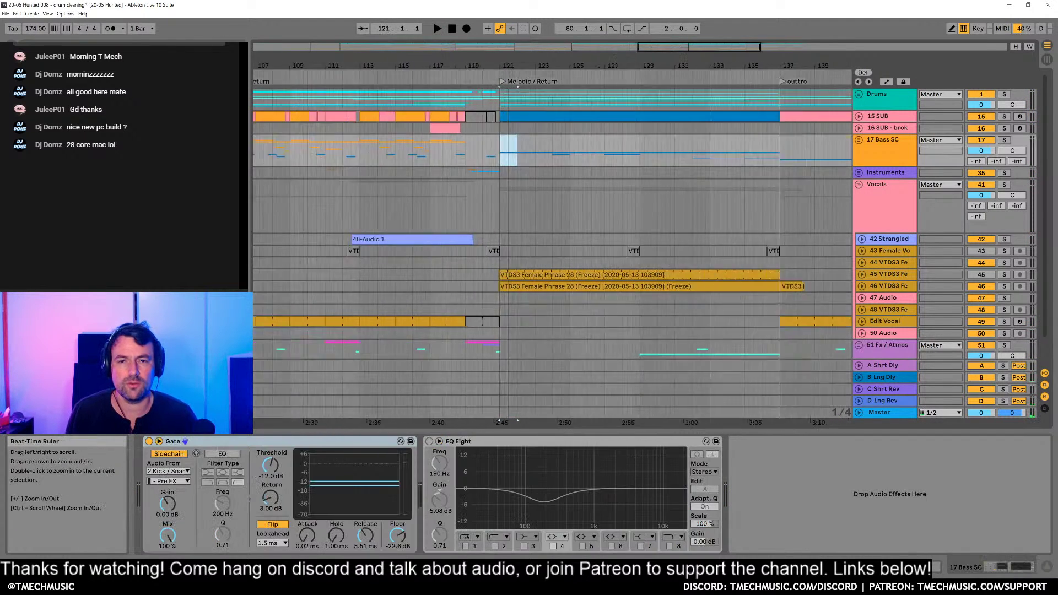
pyautogui.click(500, 154)
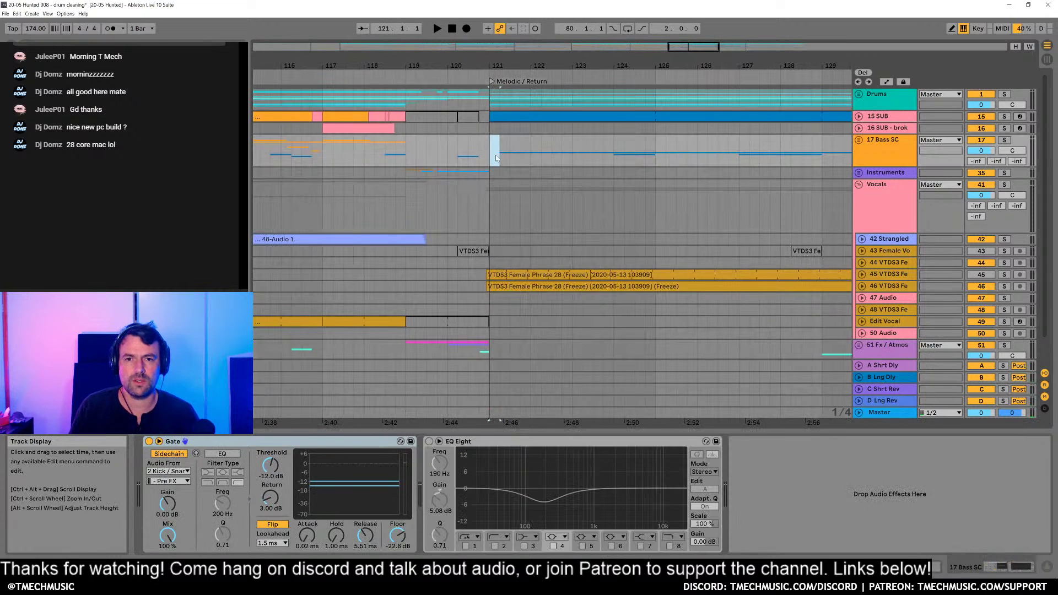
pyautogui.click(428, 154)
pyautogui.press('space')
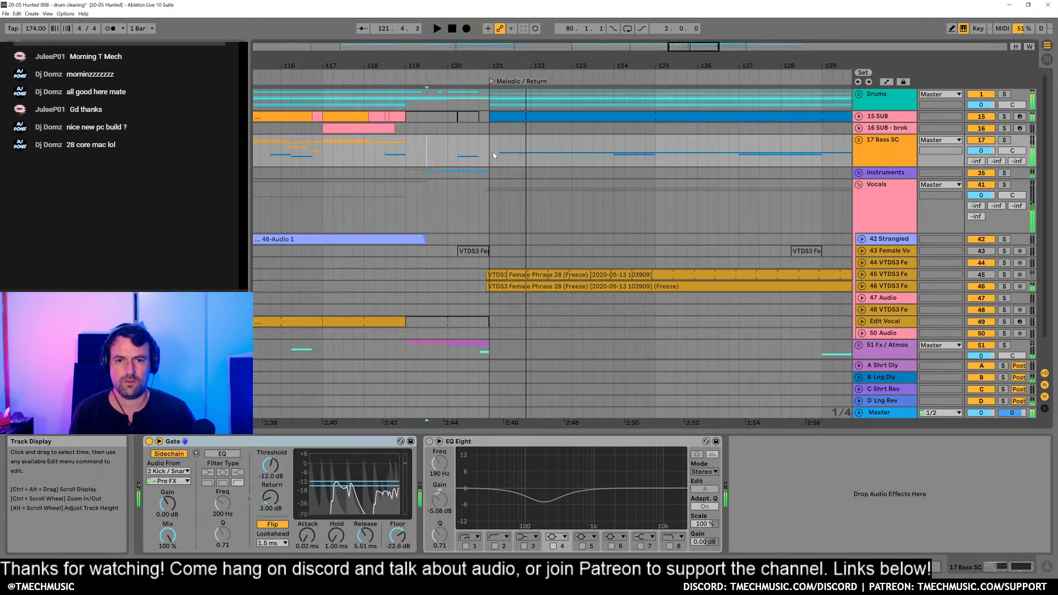
# Step: Try starting the Bass SC group two beats after the Melodic / Return locator and play the transition
pyautogui.press('space')
pyautogui.click(511, 155)
pyautogui.click(447, 144)
pyautogui.press('space')
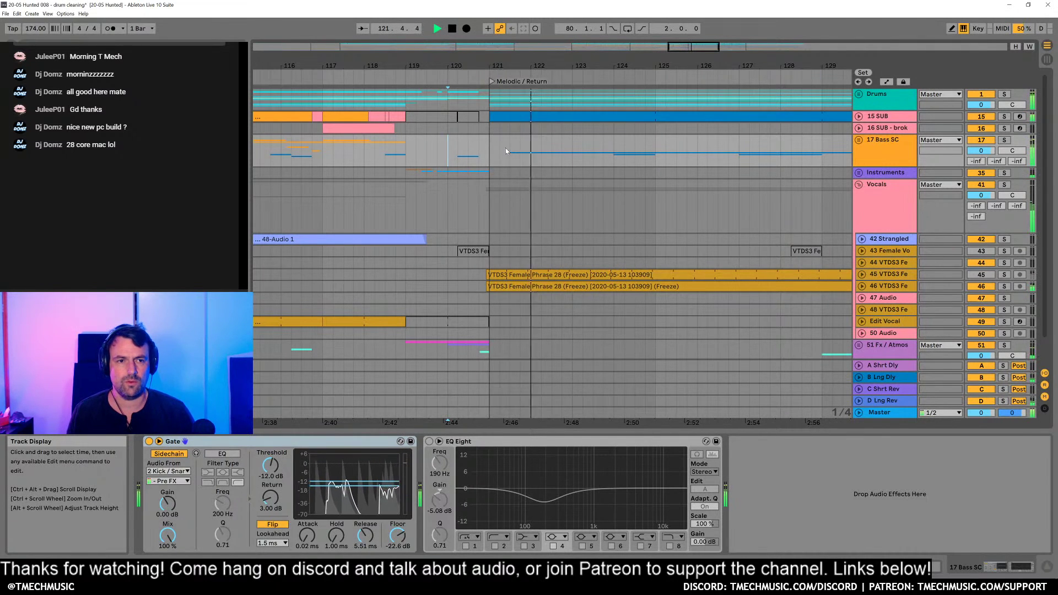
# Step: Try clearing the first two beats of the SUB track at Melodic / Return and play the passage
pyautogui.click(488, 117)
pyautogui.press('space')
pyautogui.moveTo(487, 118); pyautogui.dragTo(510, 117)
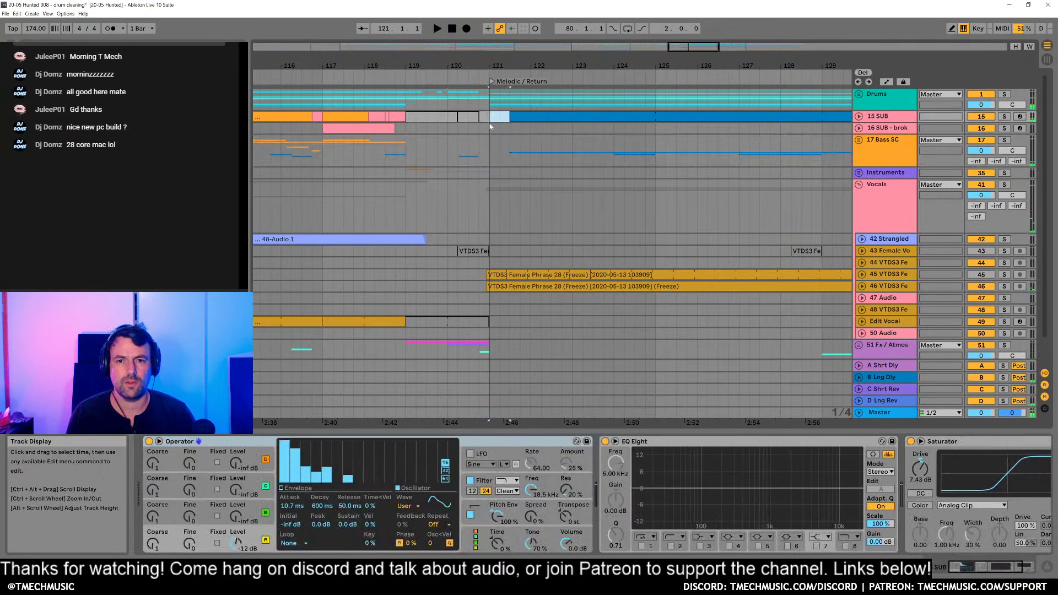
pyautogui.click(448, 133)
pyautogui.press('space')
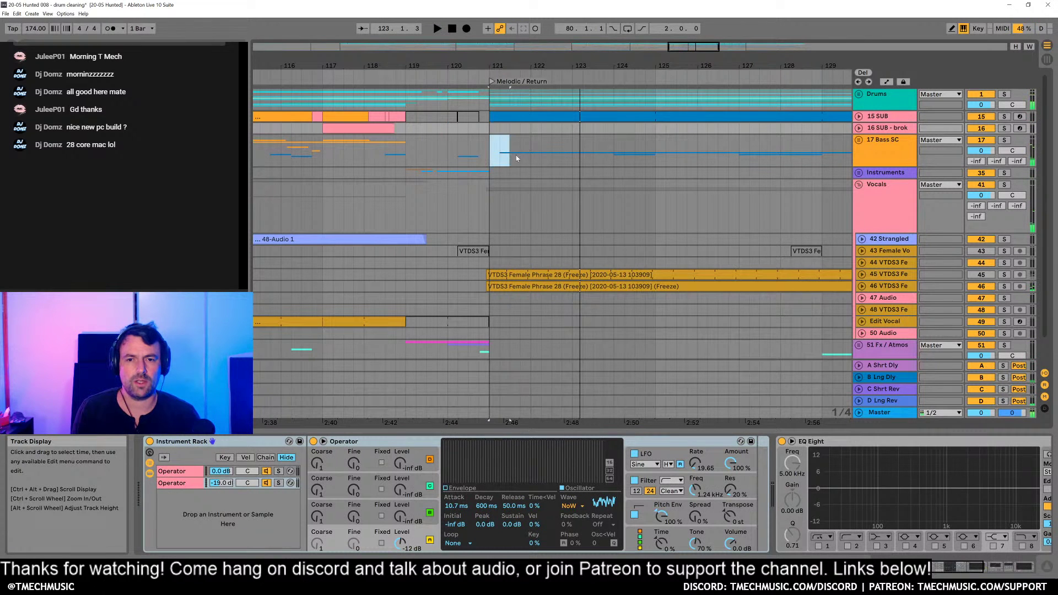
# Step: Unfold the Bass SC group and its Reese subgroup to examine the frozen Serum clips at Melodic / Return
pyautogui.click(859, 141)
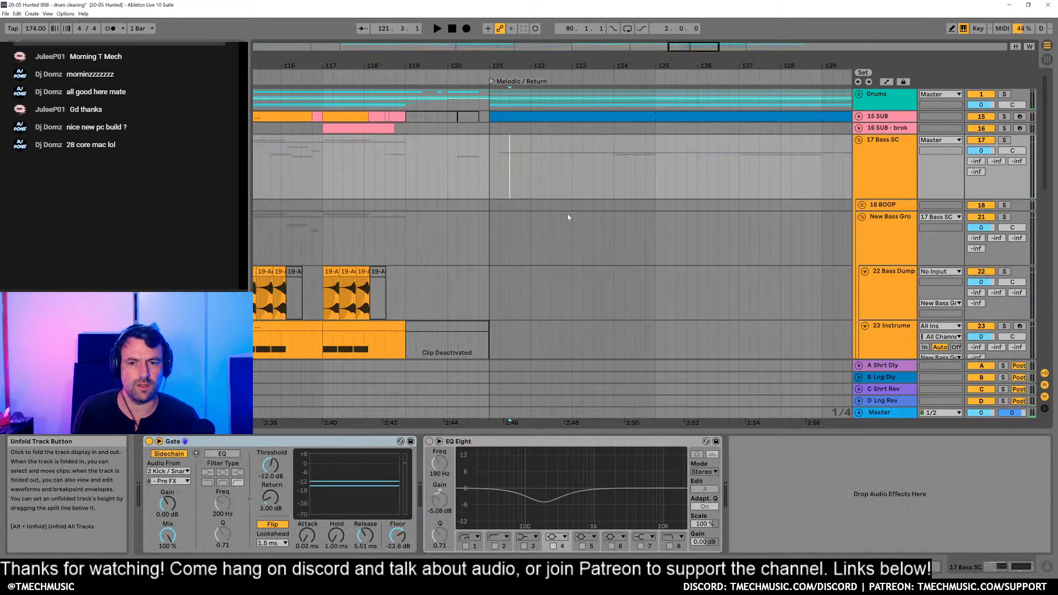
pyautogui.scroll(-15, 579, 255)
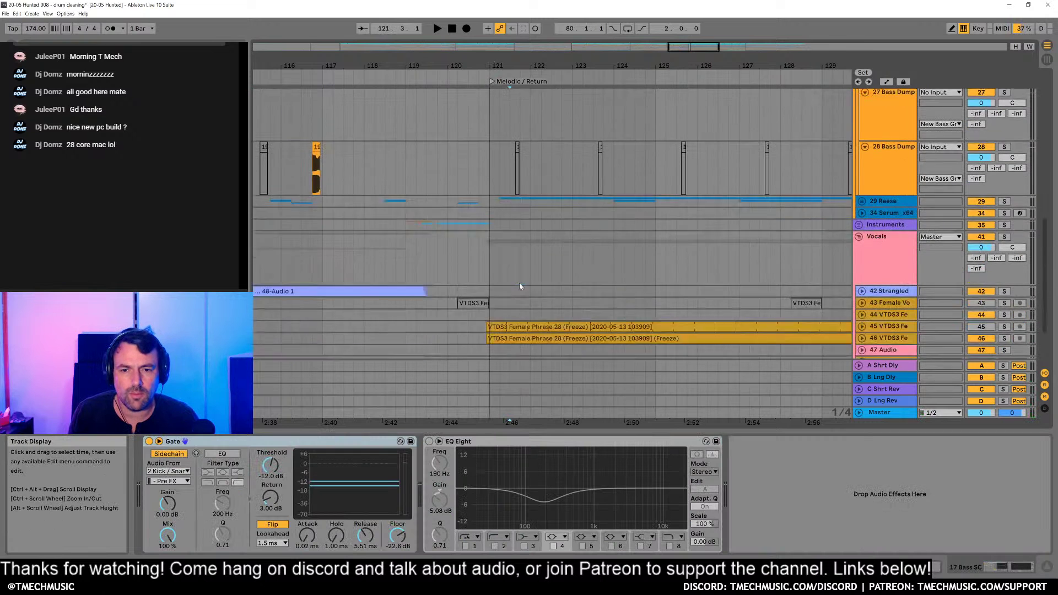
pyautogui.click(862, 189)
pyautogui.scroll(-3, 867, 165)
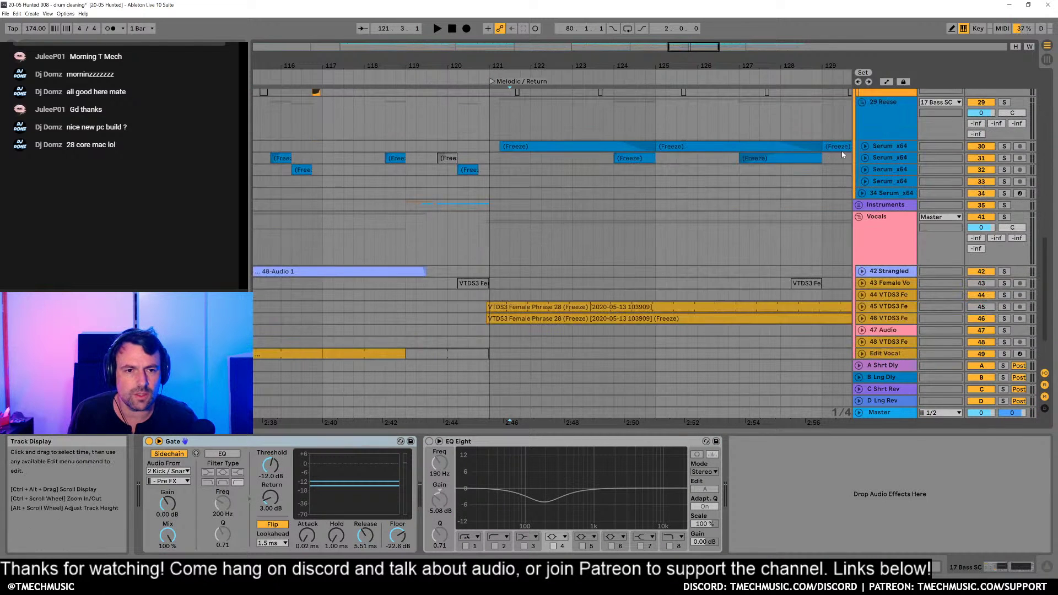
pyautogui.click(865, 146)
pyautogui.click(865, 146)
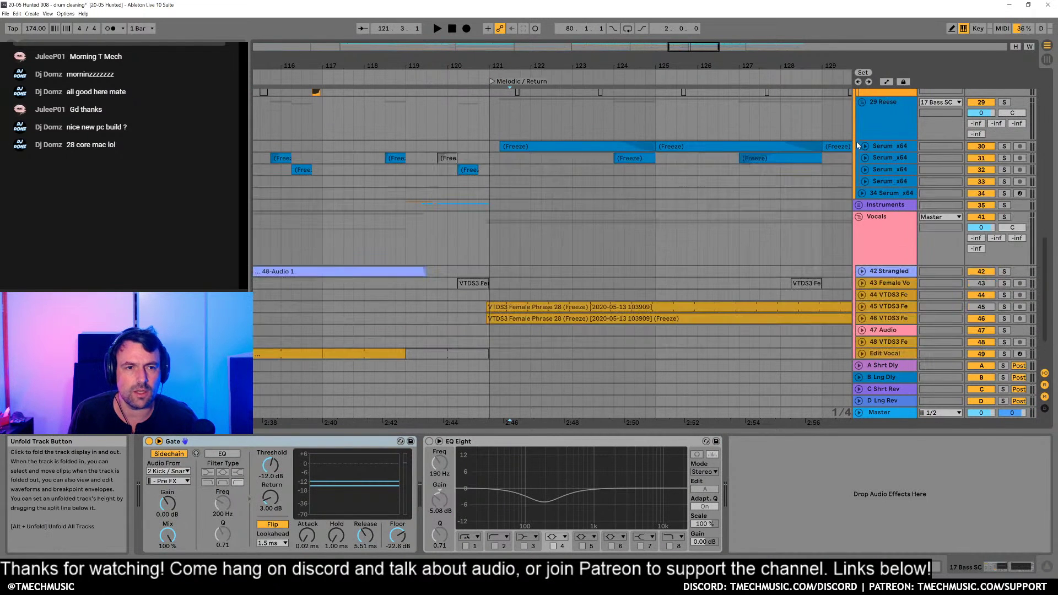
pyautogui.click(863, 103)
# Step: Unfold the SUB track, split its first Melodic / Return clip at bar 124, start it at bar 122 and play the transition
pyautogui.scroll(20, 538, 217)
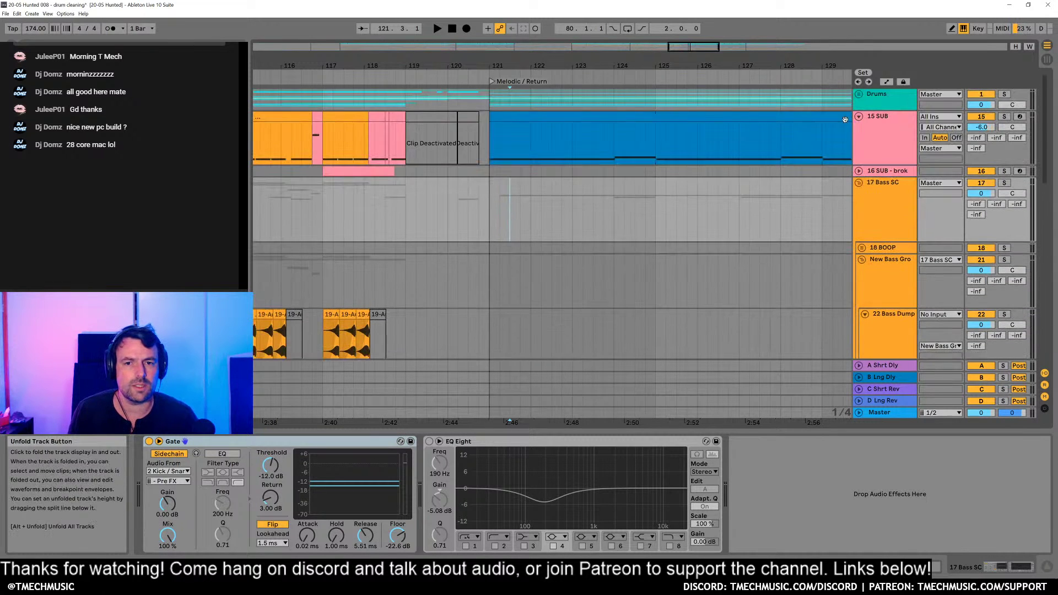
pyautogui.press('Right')
pyautogui.click(573, 141)
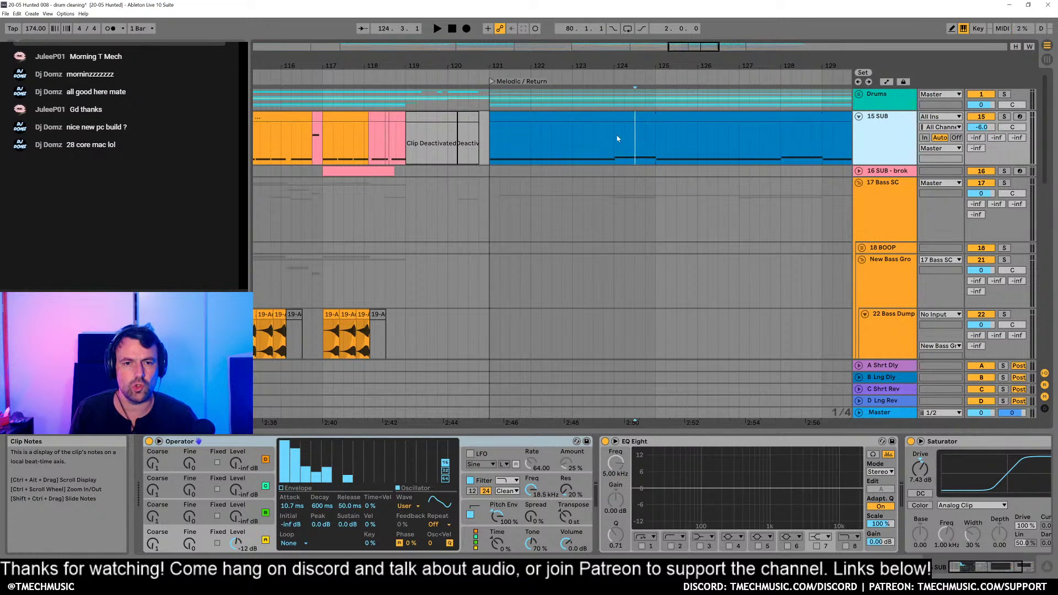
pyautogui.click(618, 117)
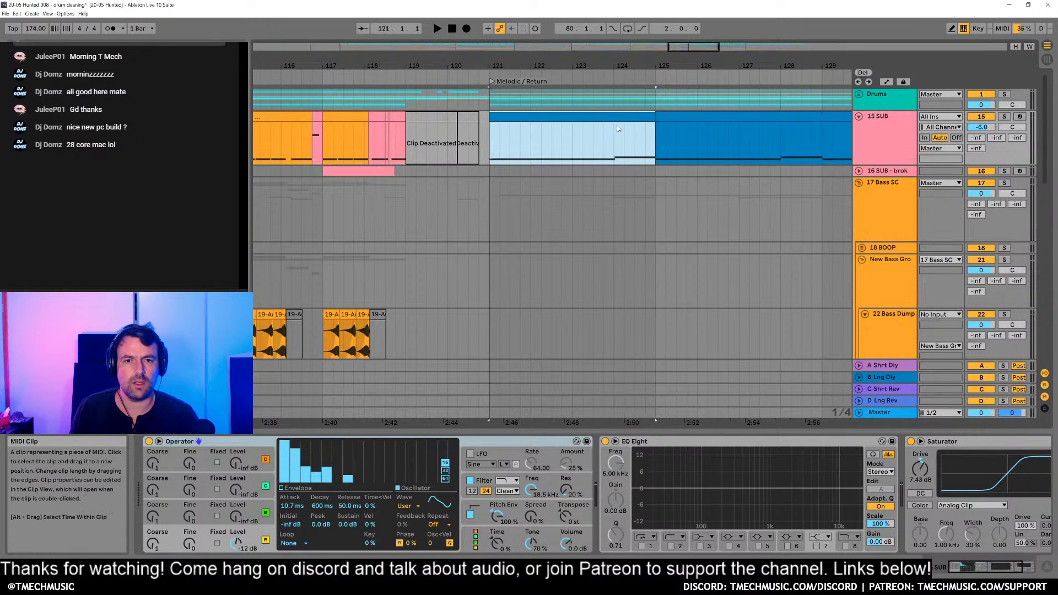
pyautogui.moveTo(614, 118)
pyautogui.mouseDown()
pyautogui.moveTo(545, 119)
pyautogui.moveTo(583, 125)
pyautogui.mouseUp()
pyautogui.click(439, 141)
pyautogui.press('space')
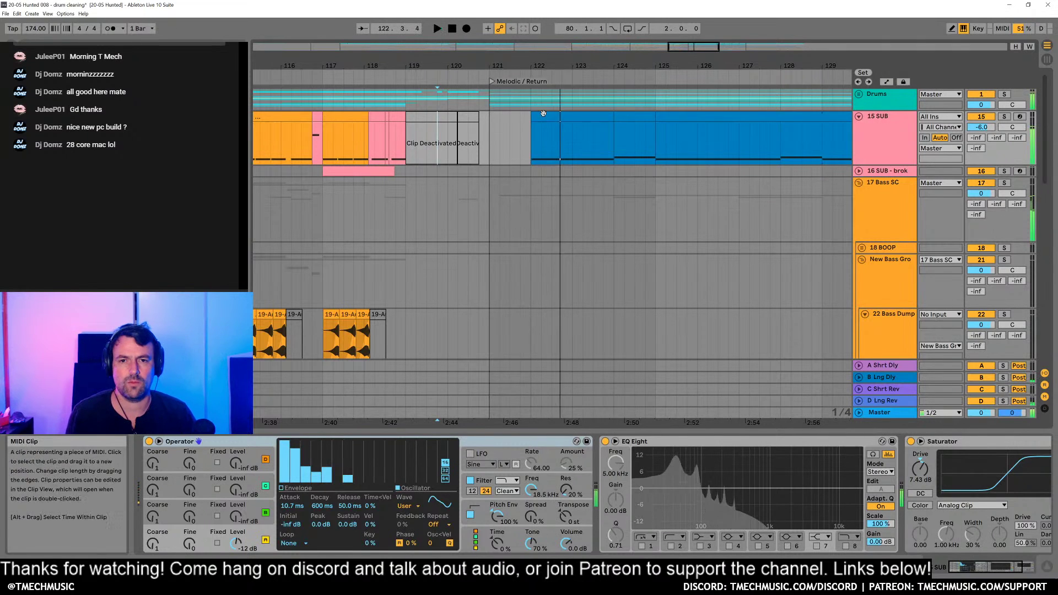
# Step: Extend the start of the first Melodic / Return SUB clip back to 121.3 and audition it against the bass tracks
pyautogui.moveTo(531, 138); pyautogui.dragTo(510, 138)
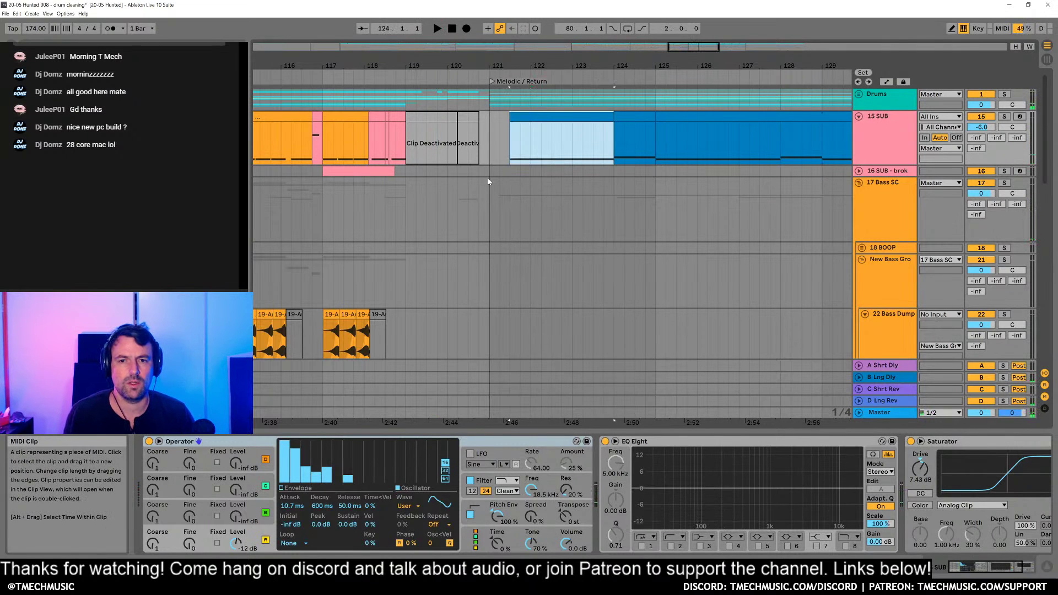
pyautogui.click(432, 224)
pyautogui.press('space')
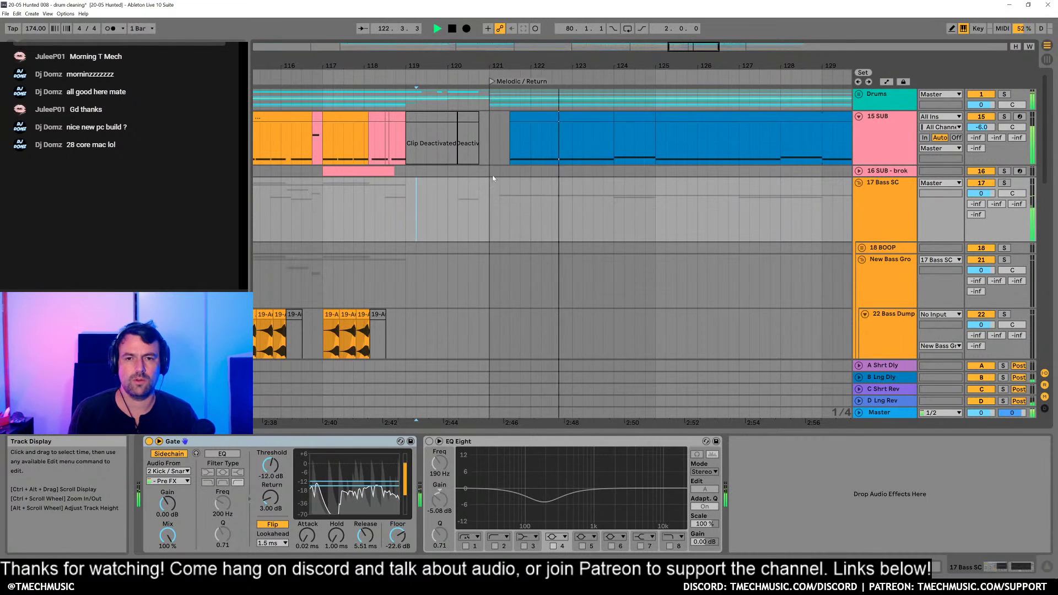
pyautogui.scroll(-10, 504, 281)
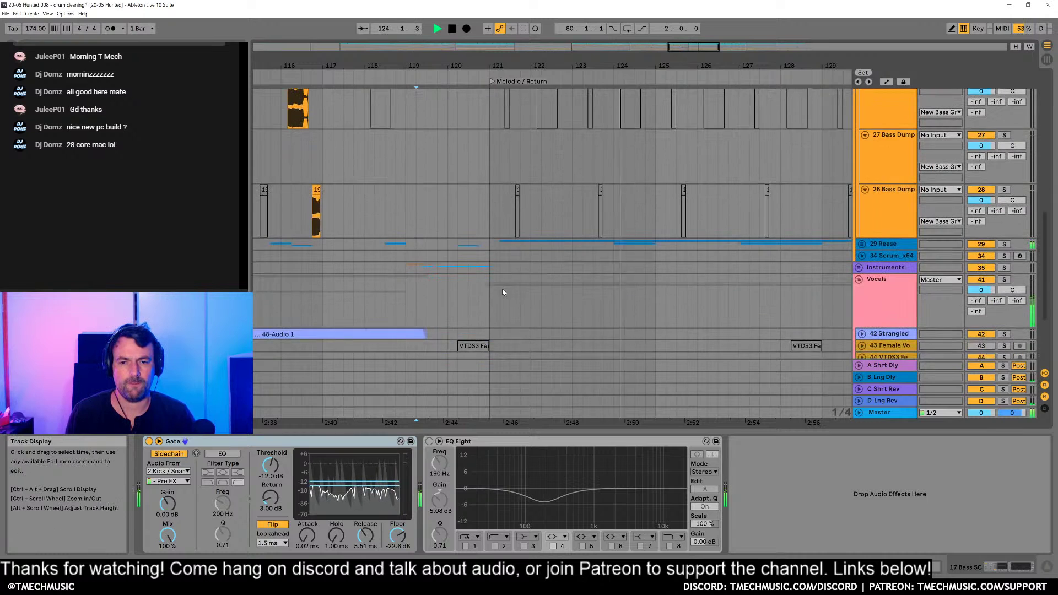
pyautogui.scroll(6, 503, 287)
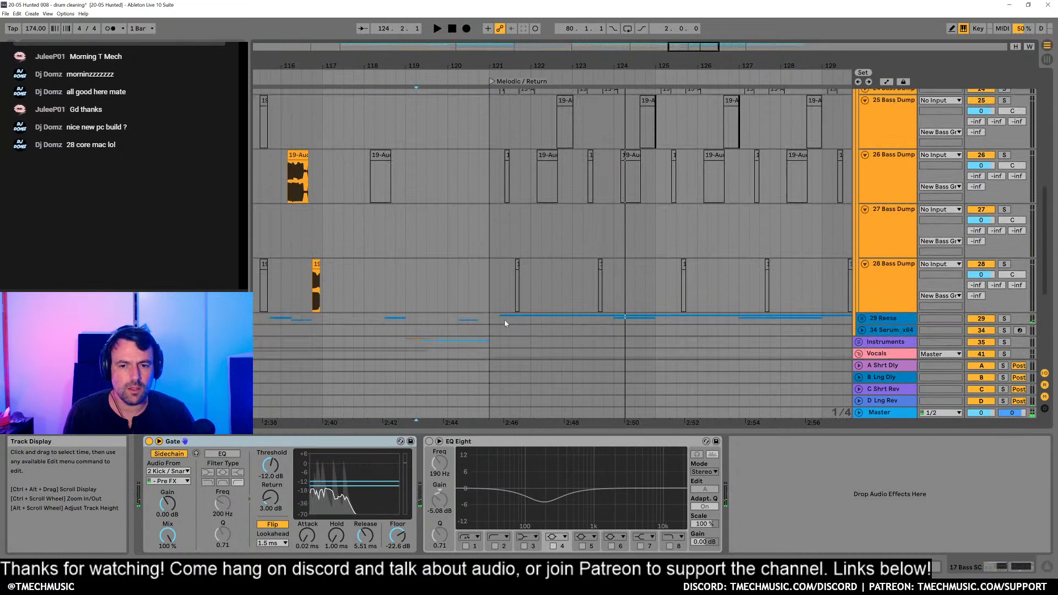
pyautogui.scroll(8, 489, 260)
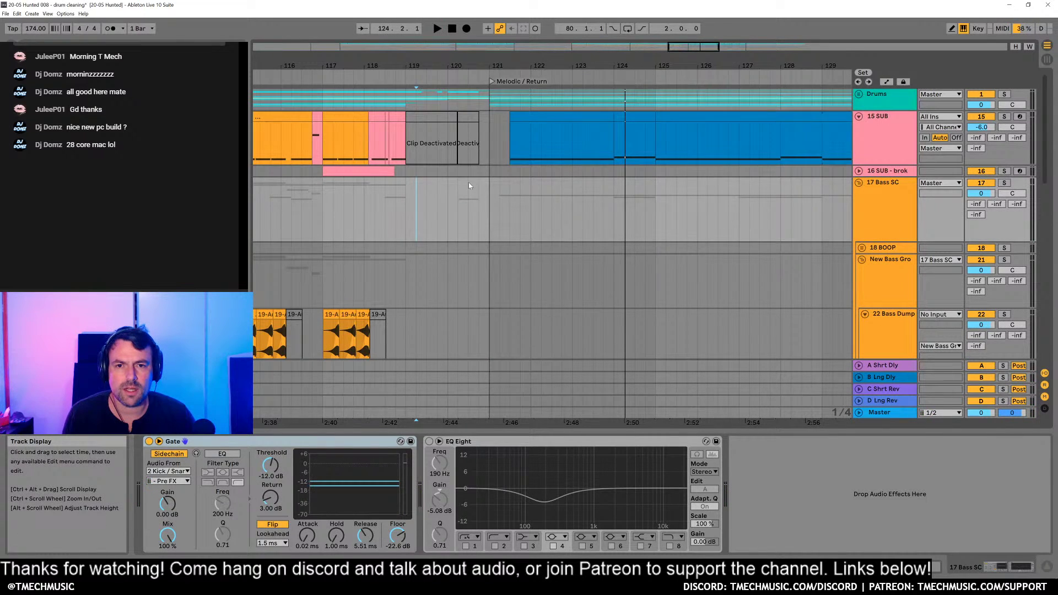
# Step: Start the first Melodic / Return SUB clip at 121.2 and play the transition
pyautogui.moveTo(523, 118); pyautogui.dragTo(514, 118)
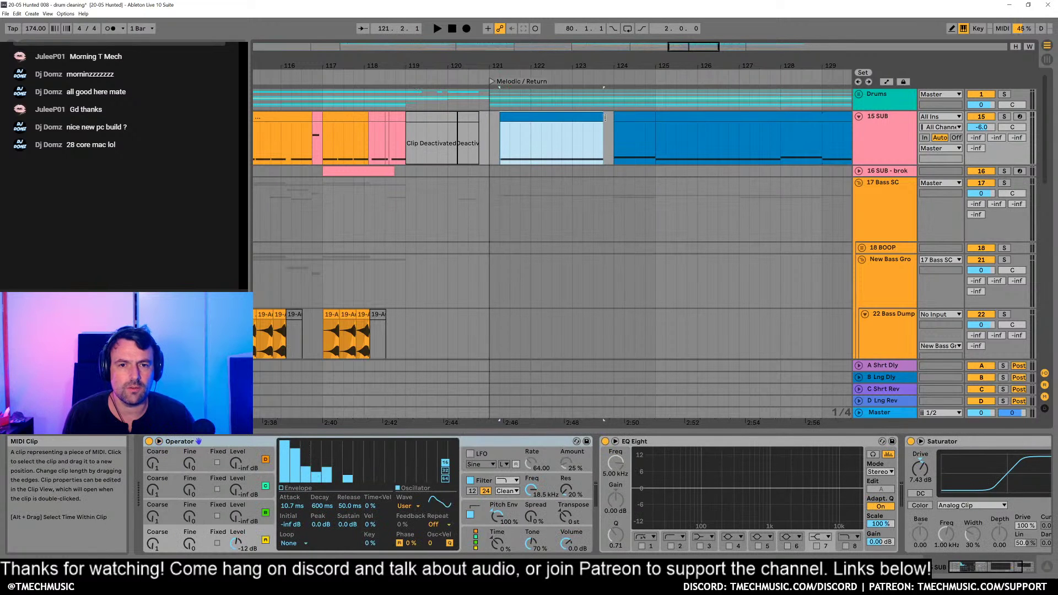
pyautogui.click(448, 210)
pyautogui.press('space')
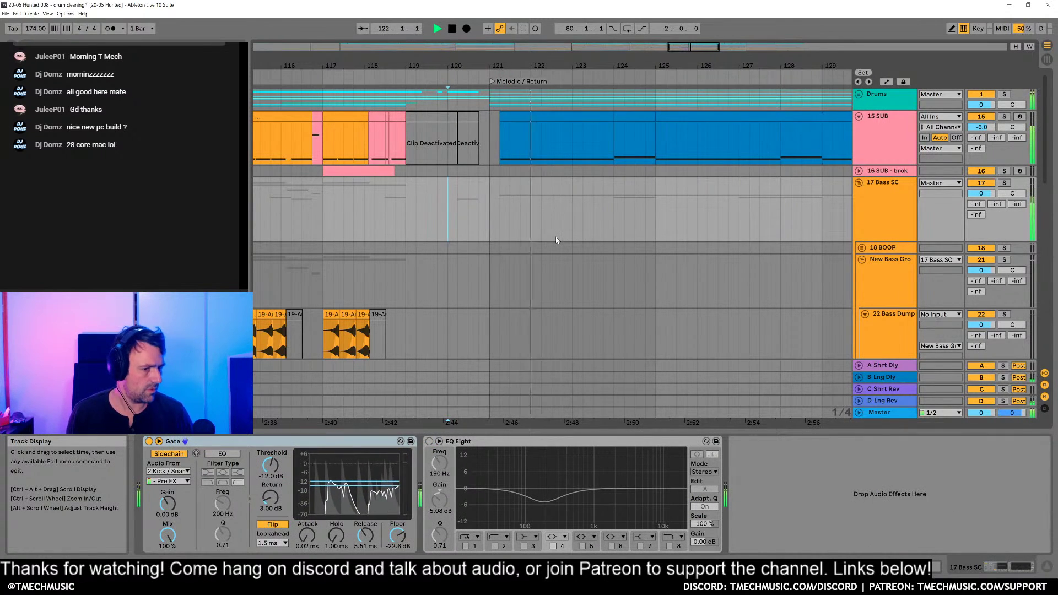
pyautogui.click(494, 99)
pyautogui.press('space')
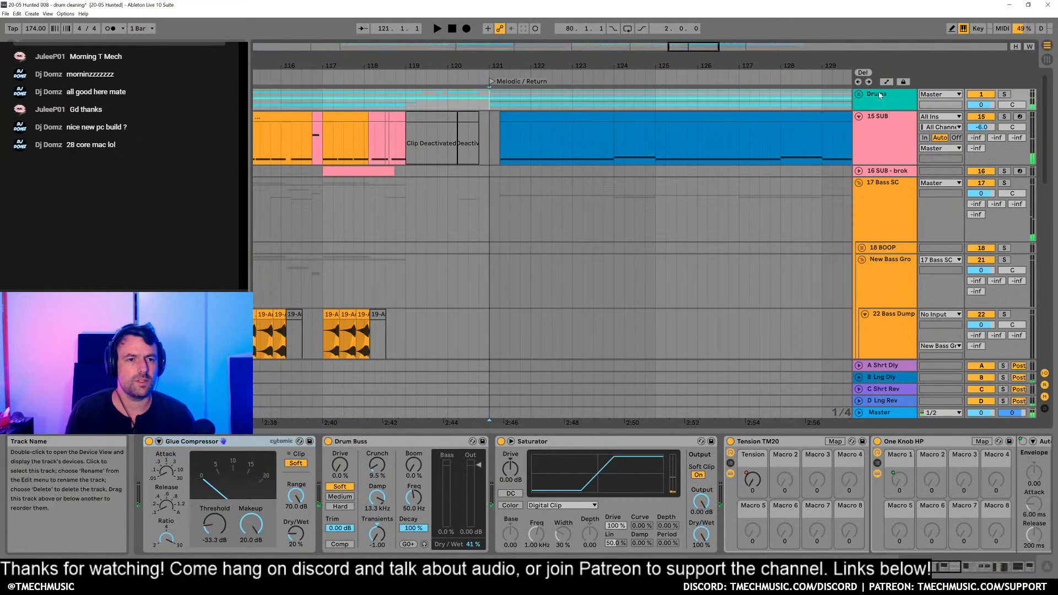
# Step: Insert an audio track below the Drums group, set its input to Resampling and arm it for recording
pyautogui.click(879, 103)
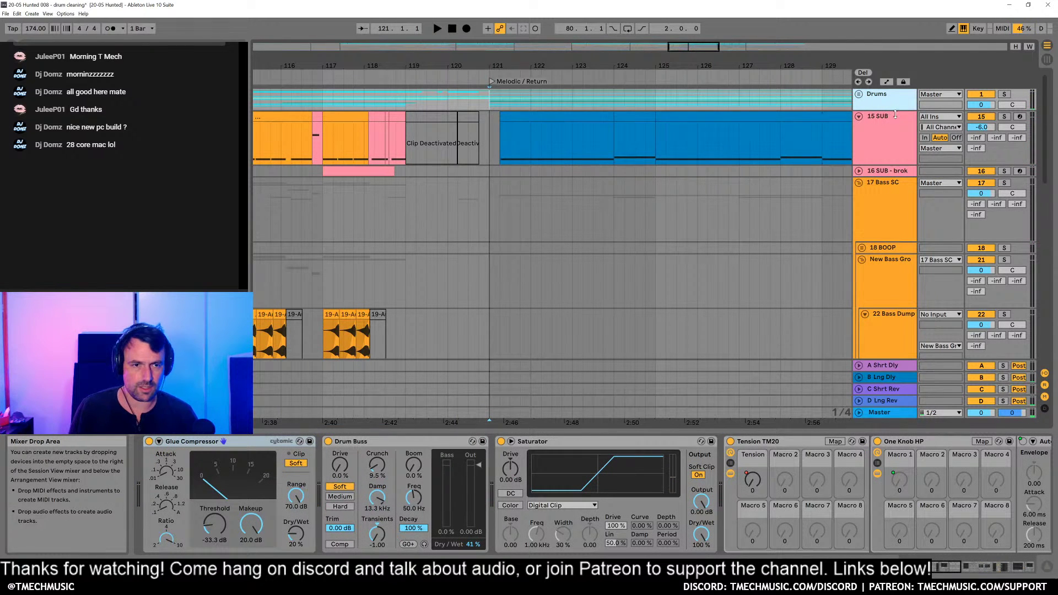
pyautogui.hotkey('ctrl', 't')
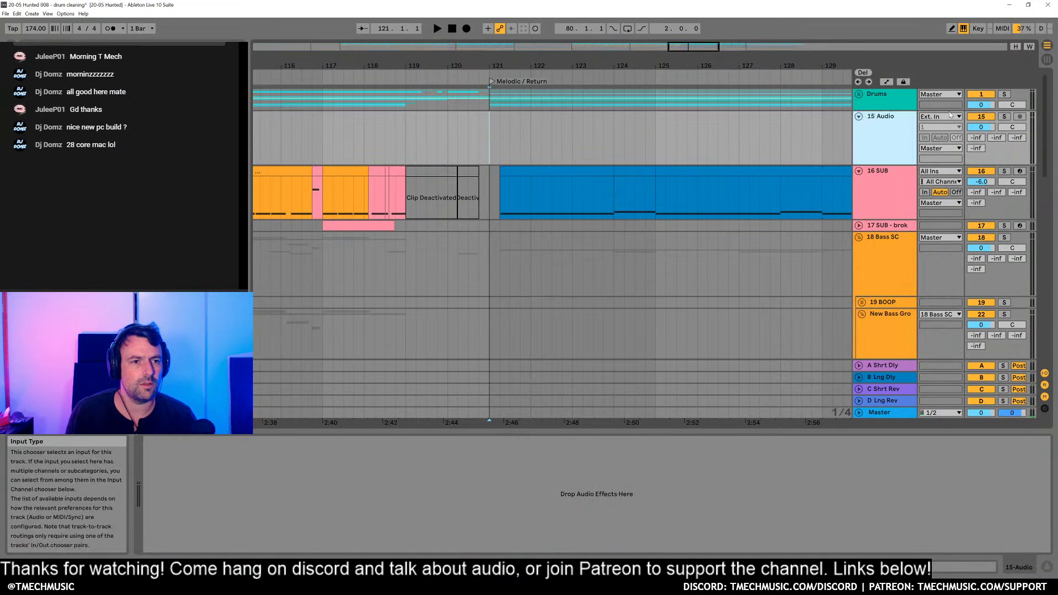
pyautogui.click(940, 116)
pyautogui.click(1012, 127)
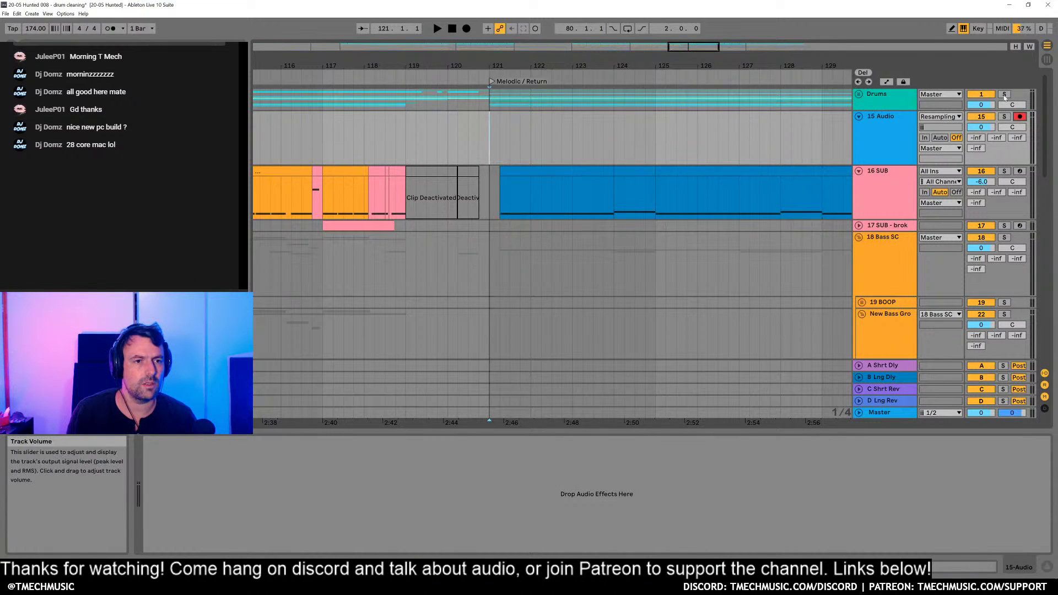
# Step: Solo the Drums group, record its first beat of bar 121 onto the resampling track and clear that beat from the group
pyautogui.click(1004, 95)
pyautogui.click(467, 29)
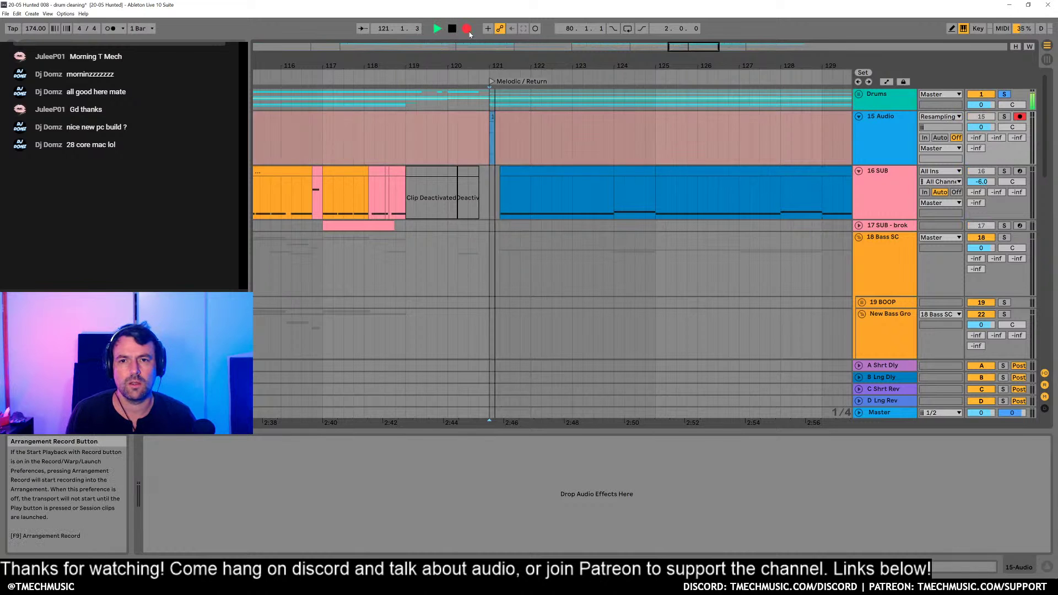
pyautogui.click(452, 28)
pyautogui.moveTo(515, 65)
pyautogui.mouseDown()
pyautogui.moveTo(572, 120)
pyautogui.moveTo(463, 123)
pyautogui.mouseUp()
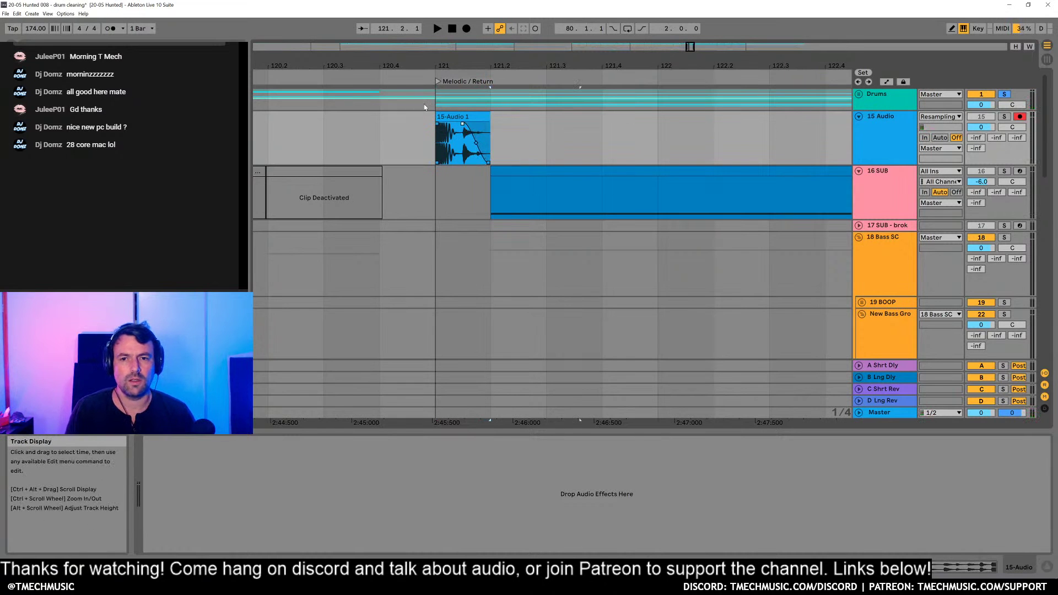
pyautogui.press('Up')
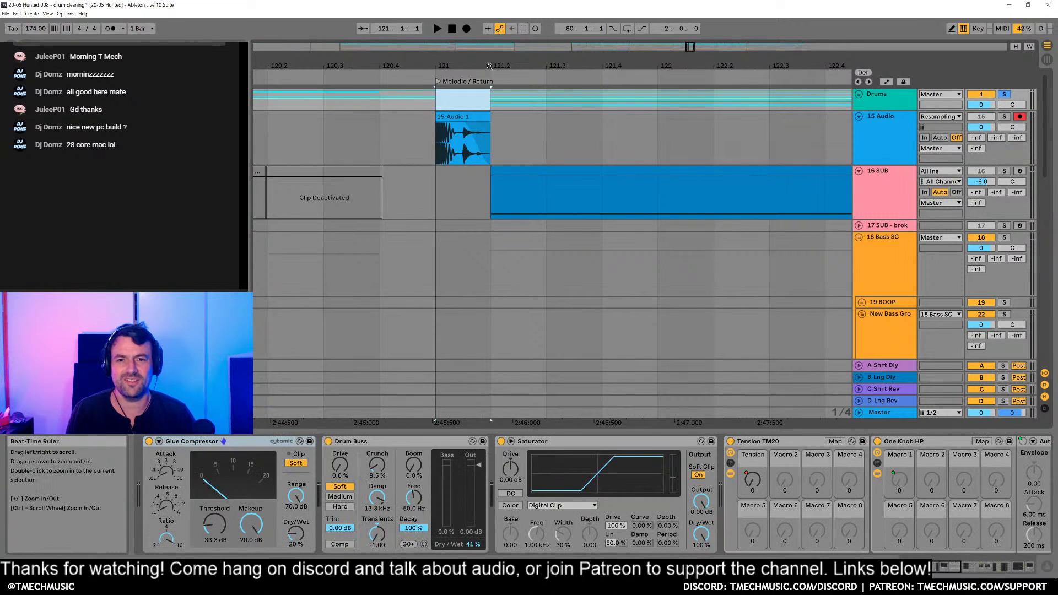
pyautogui.moveTo(490, 72); pyautogui.dragTo(490, 55)
# Step: Duplicate the resampled audio track and shorten the copy's clip to the first half of the beat
pyautogui.click(862, 126)
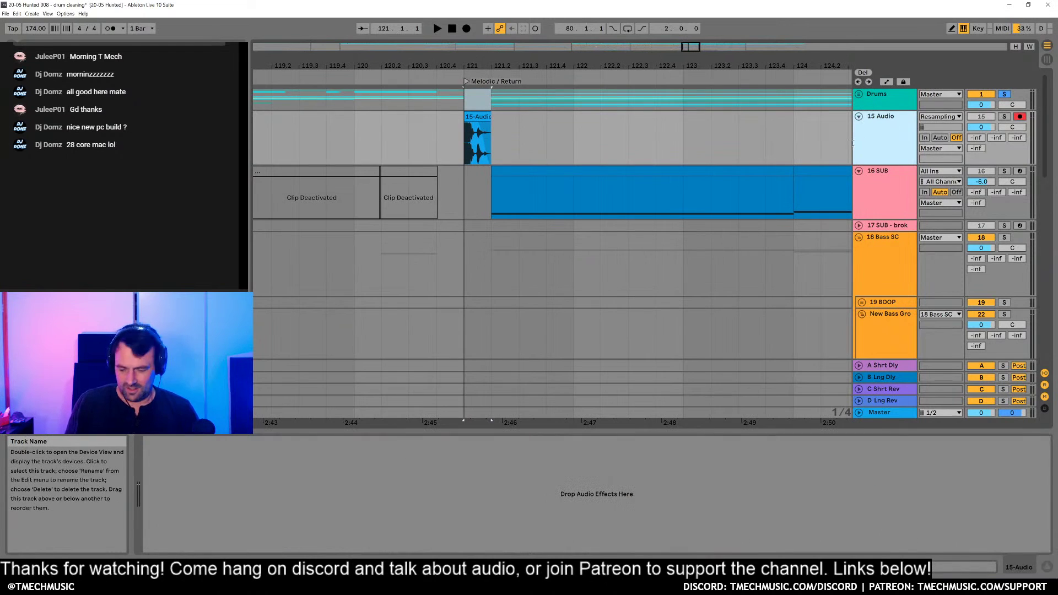
pyautogui.hotkey('ctrl', 'd')
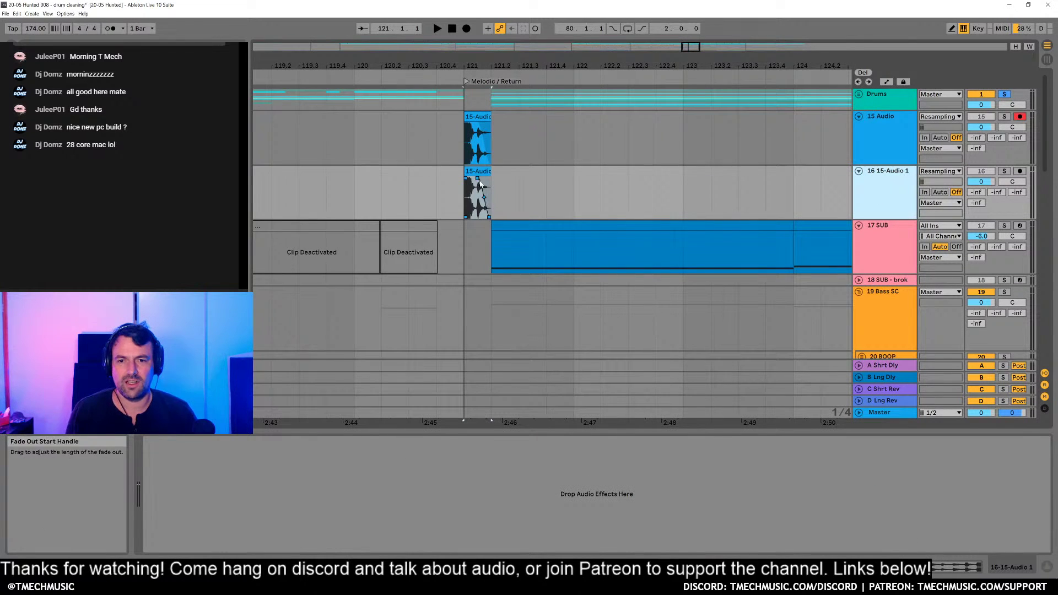
pyautogui.press('+')
pyautogui.press('+')
pyautogui.click(486, 179)
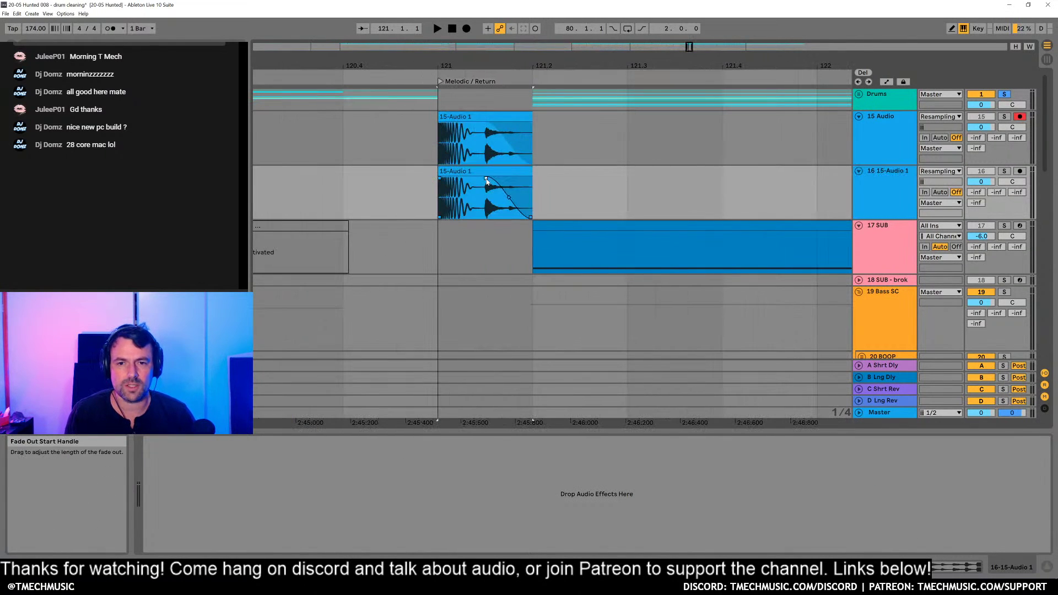
pyautogui.moveTo(533, 172); pyautogui.dragTo(484, 171)
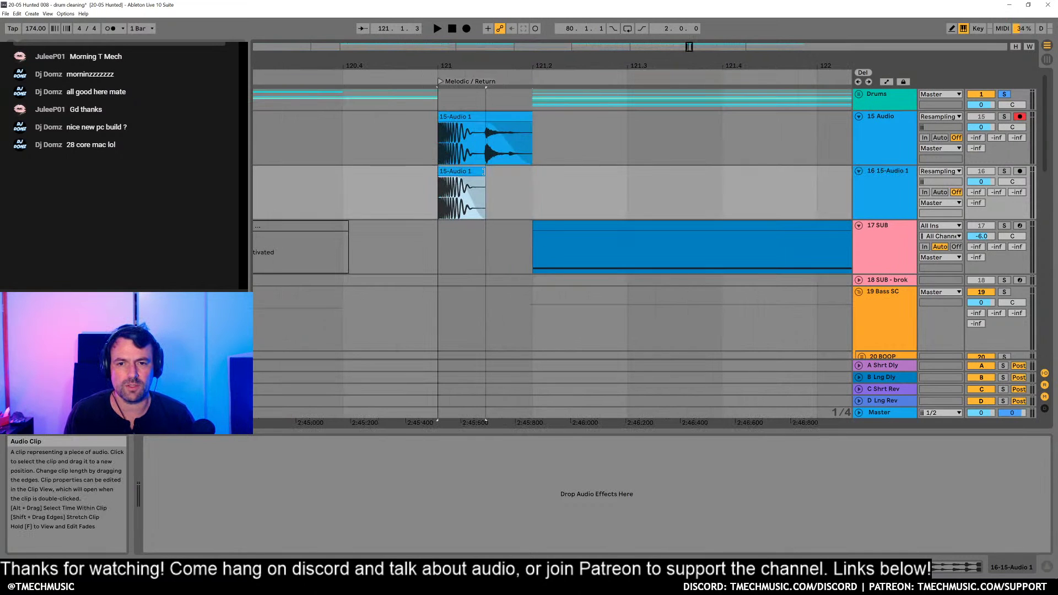
pyautogui.click(865, 193)
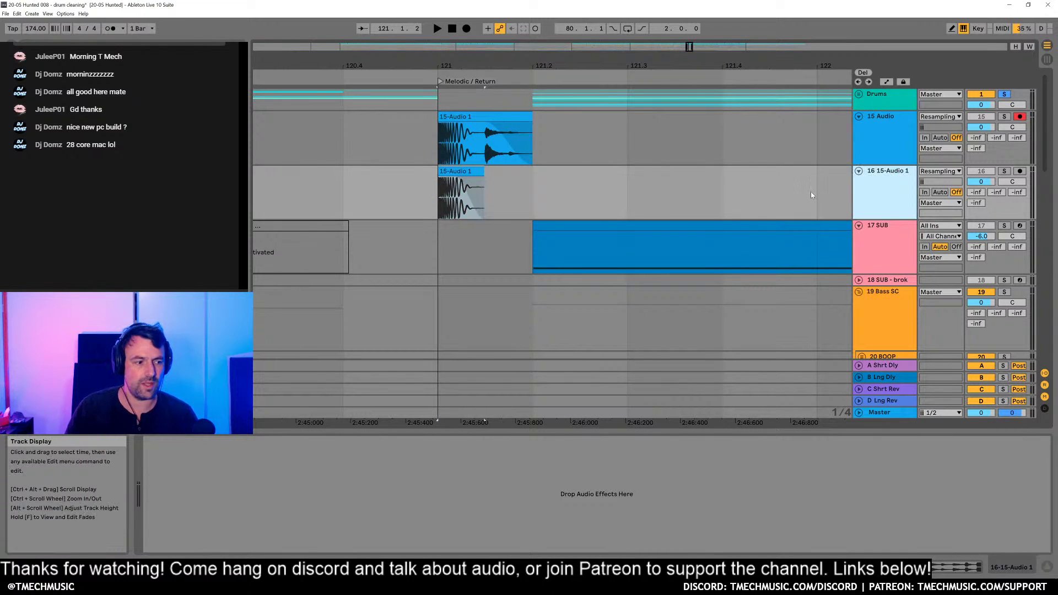
# Step: Freeze and flatten the duplicated 15-Audio 1 track, then reverse its half-beat clip at bar 121
pyautogui.click(453, 173)
pyautogui.moveTo(472, 184)
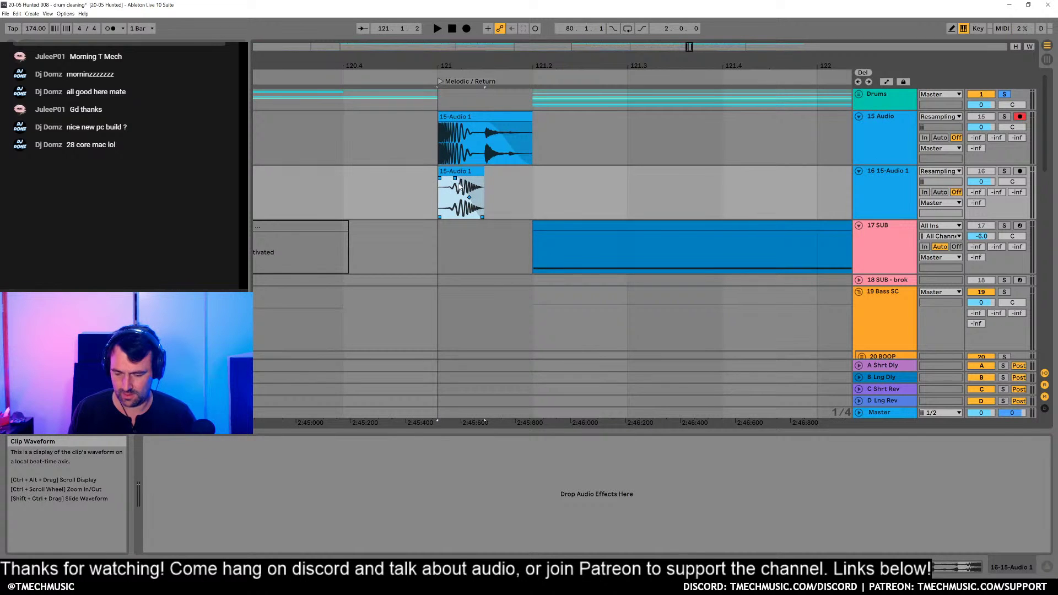
pyautogui.rightClick(463, 179)
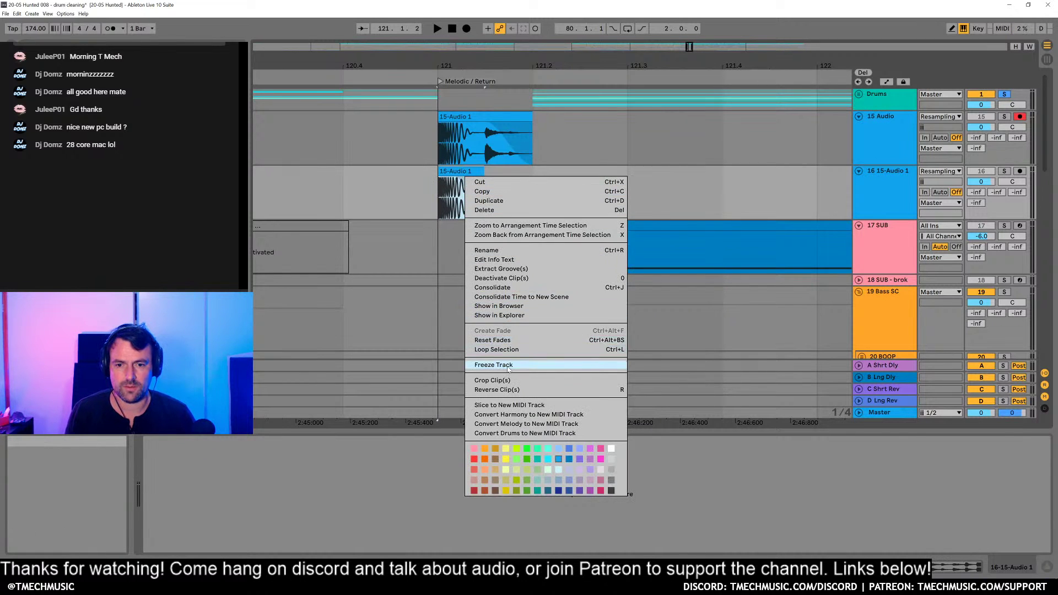
pyautogui.click(508, 365)
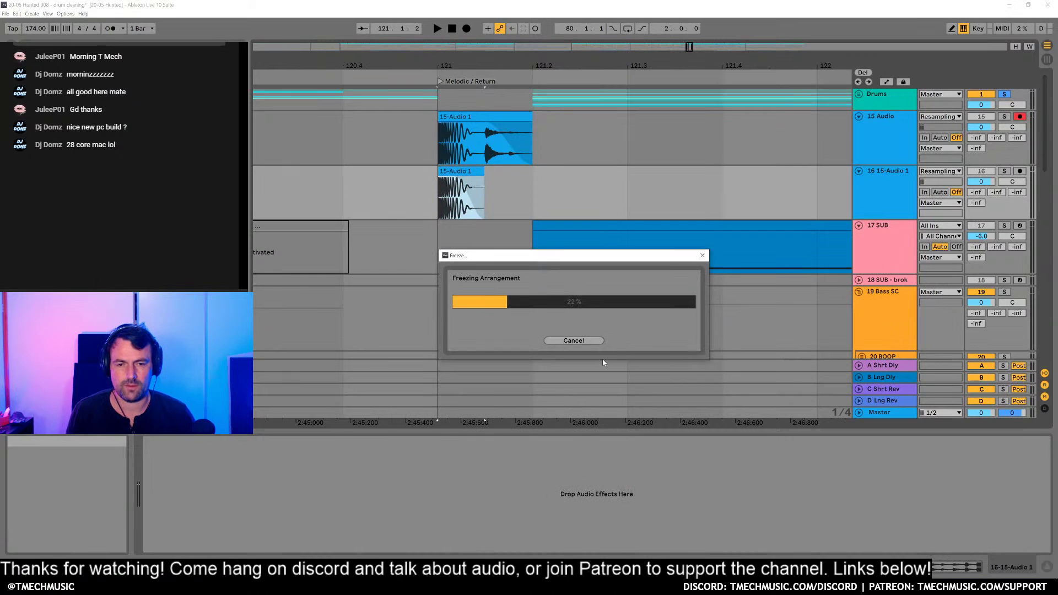
pyautogui.press('r')
pyautogui.click(458, 178)
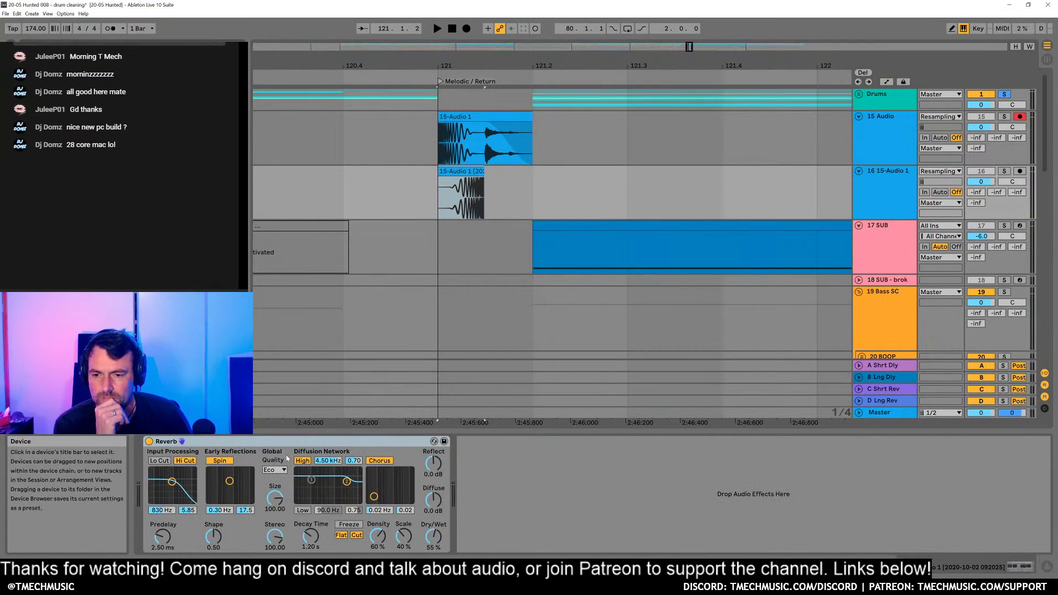
# Step: Add a Reverb to the duplicated track with High quality, about 5.21 s decay and 100% dry/wet, auditioning it soloed
pyautogui.click(274, 469)
pyautogui.click(279, 498)
pyautogui.moveTo(310, 537); pyautogui.dragTo(312, 528)
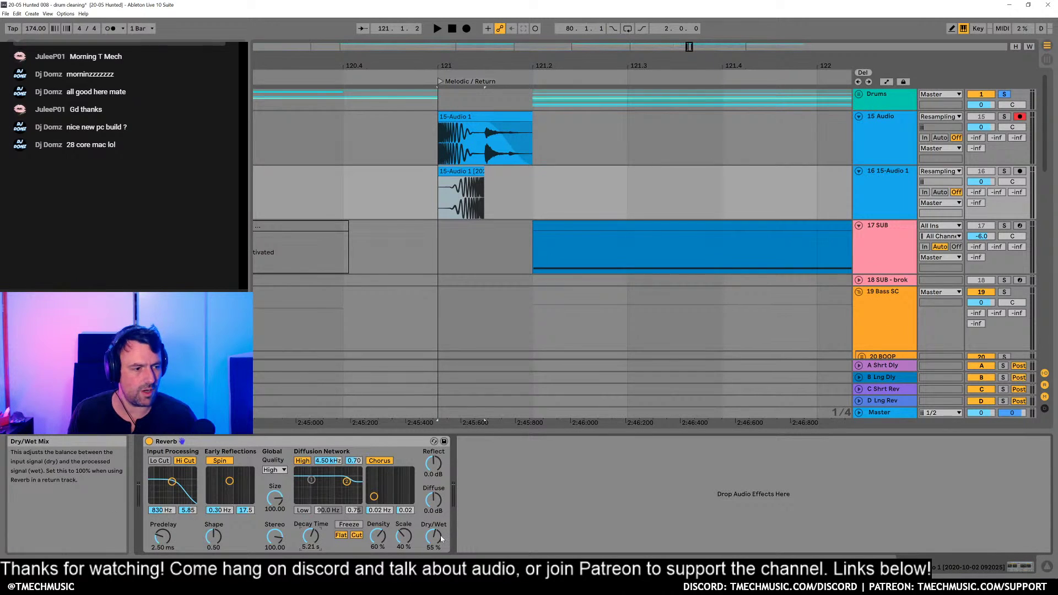
pyautogui.press('space')
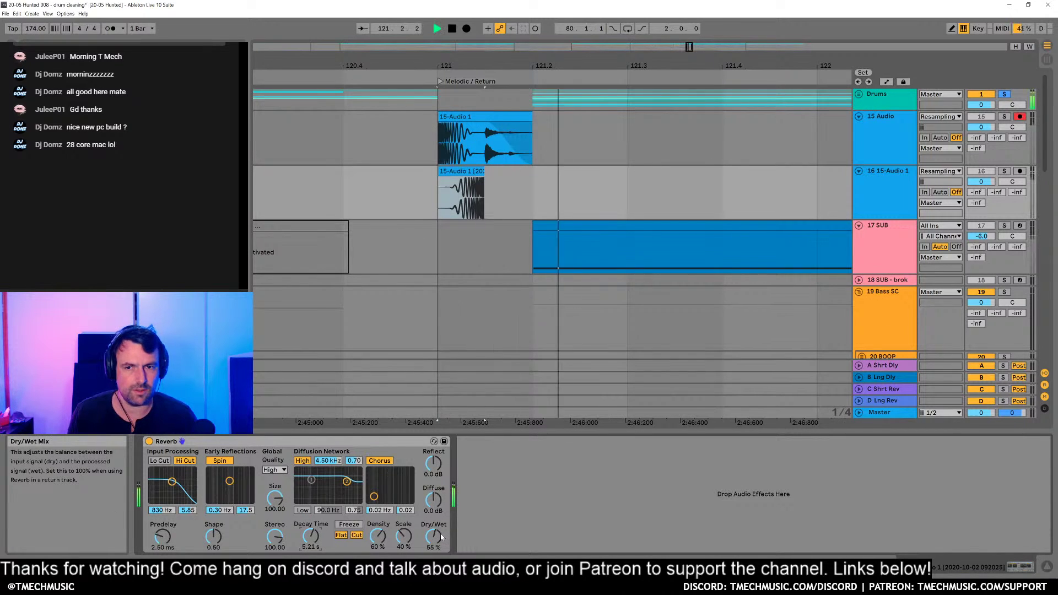
pyautogui.click(1004, 171)
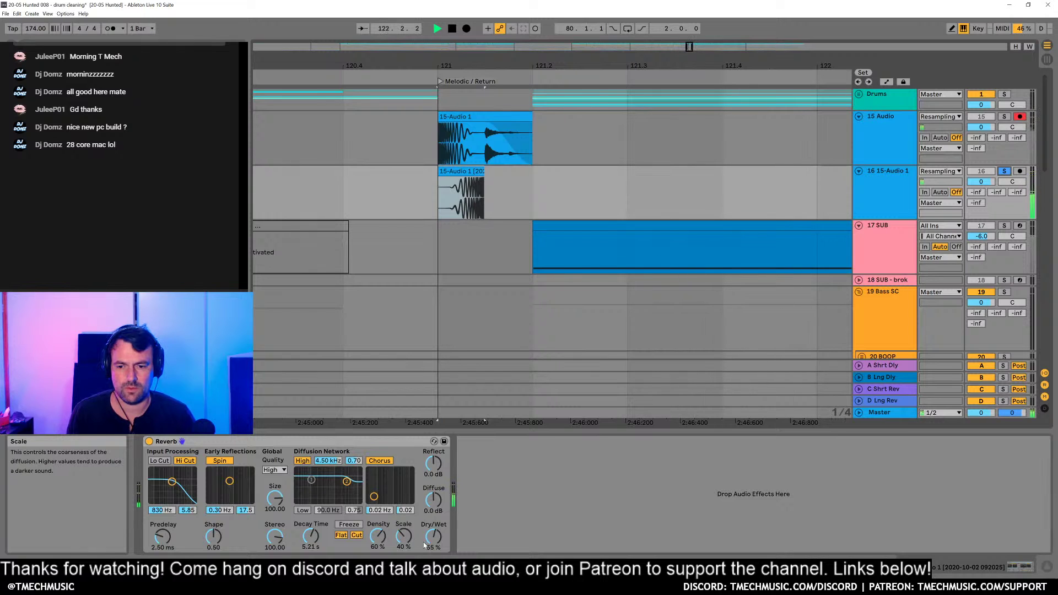
pyautogui.moveTo(425, 545); pyautogui.dragTo(428, 503)
pyautogui.press('space')
# Step: Raise the Reverb decay to 12.9 s and freeze and flatten the track to render the reverb tail
pyautogui.rightClick(899, 190)
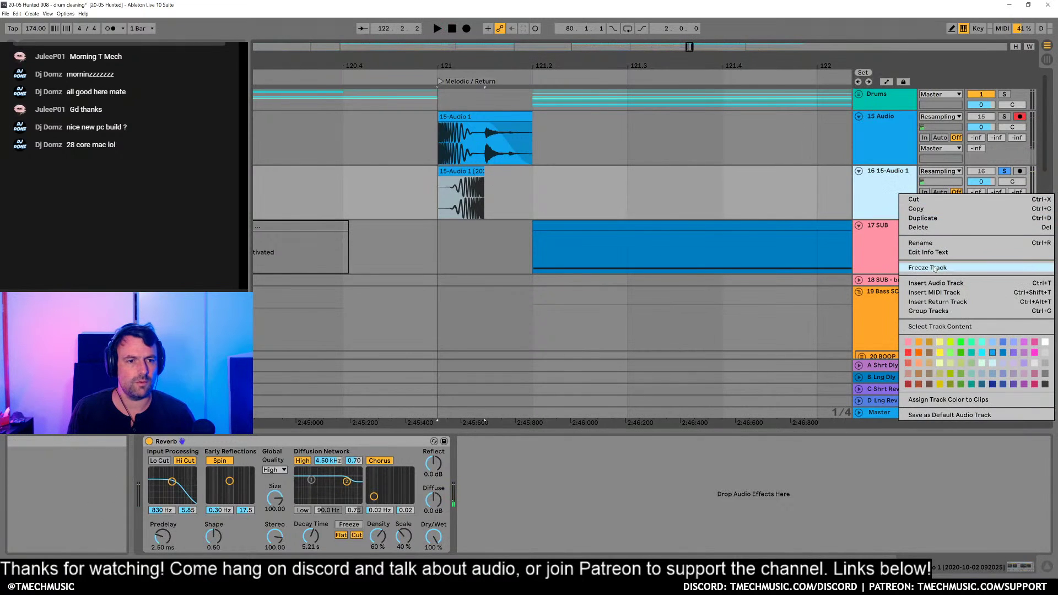
pyautogui.click(936, 268)
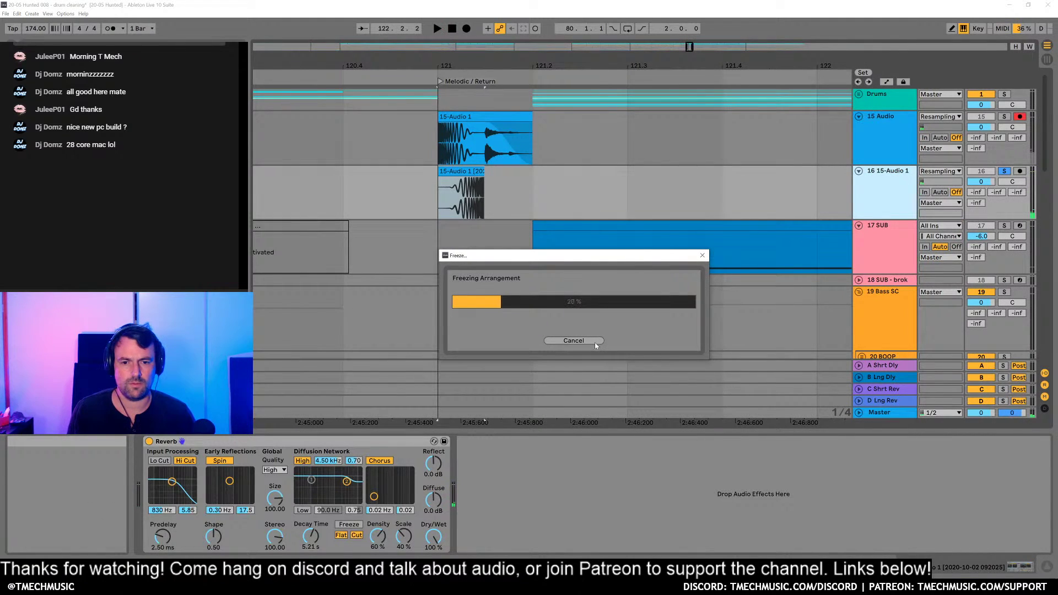
pyautogui.rightClick(890, 195)
pyautogui.click(920, 265)
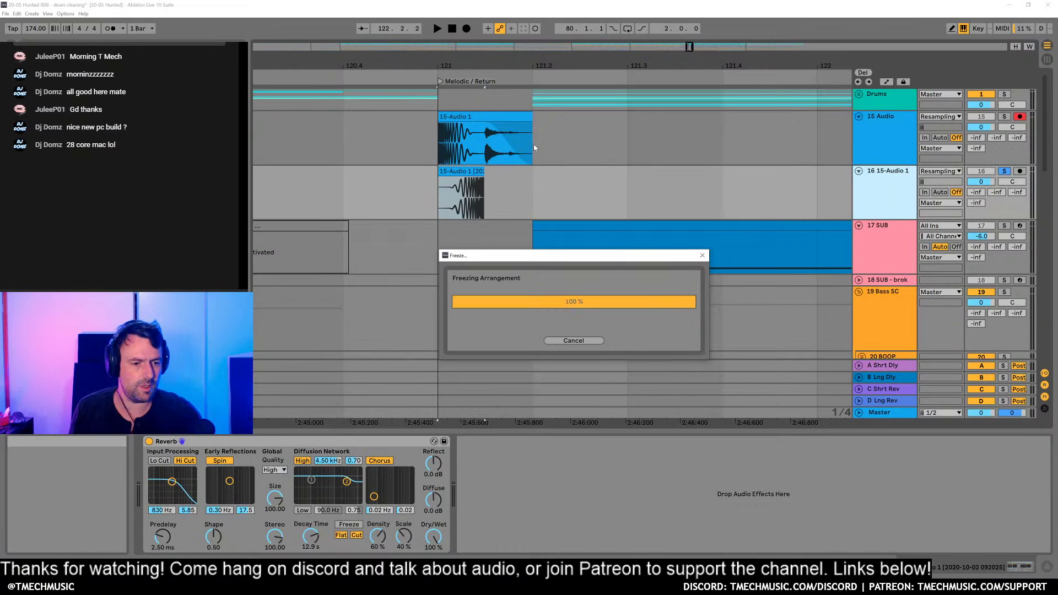
pyautogui.press('-')
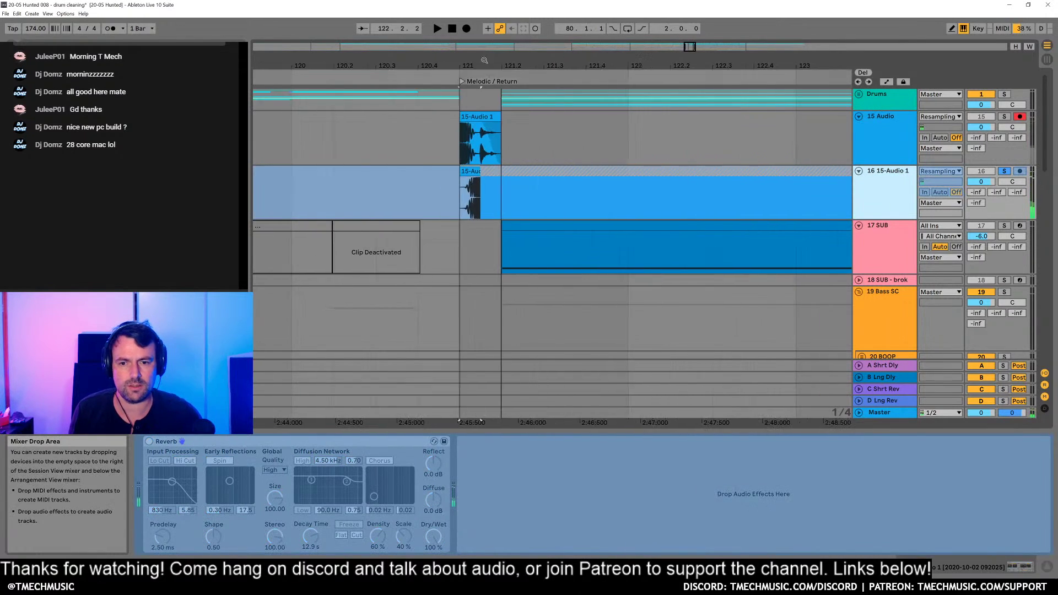
pyautogui.rightClick(895, 194)
pyautogui.click(846, 254)
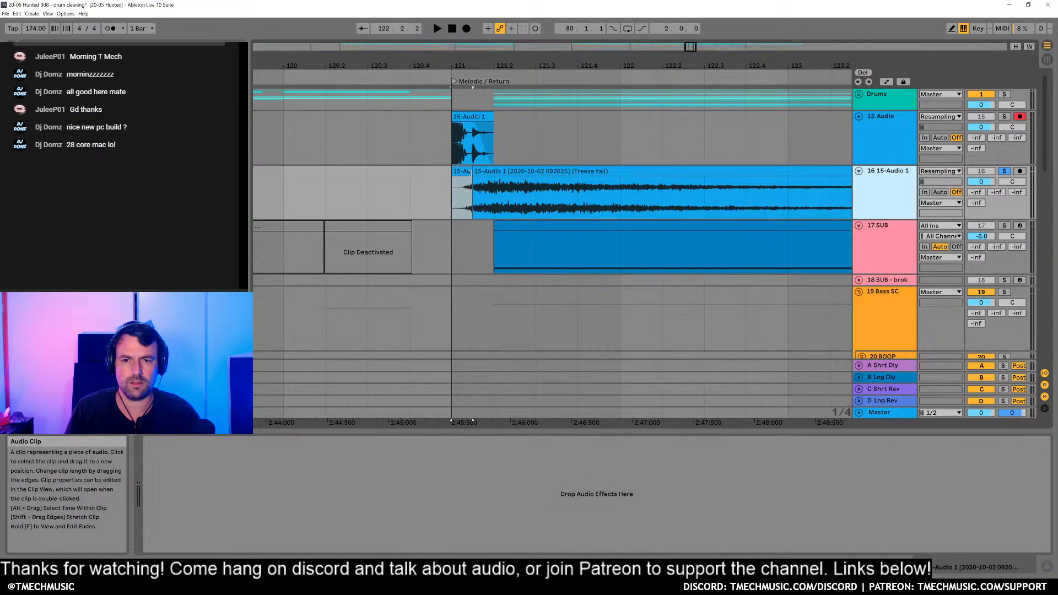
# Step: Delete the half-beat clip ahead of the freeze tail, keeping the track and its tail clip
pyautogui.press('Delete')
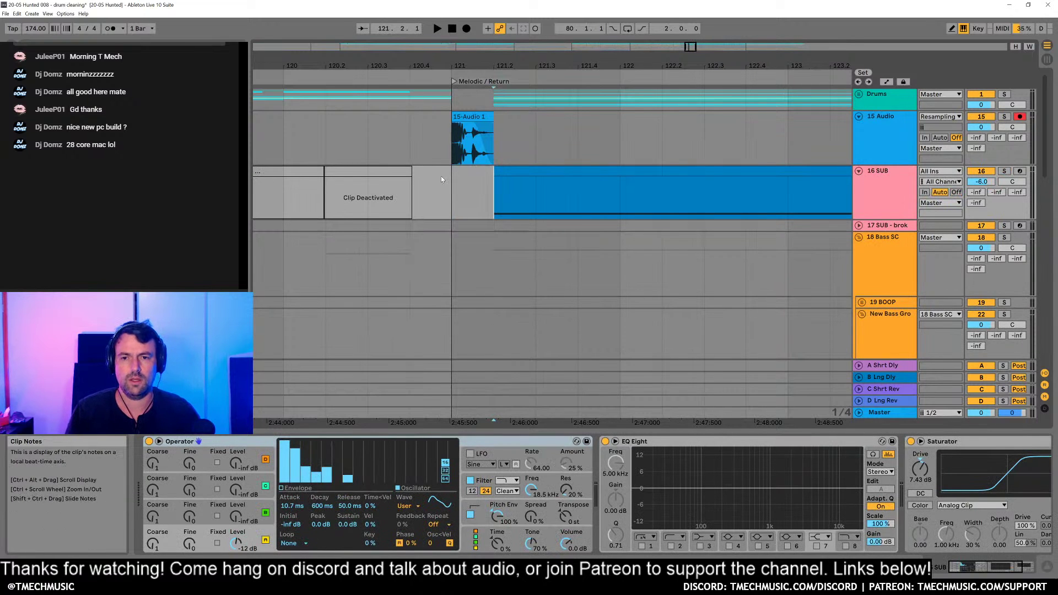
pyautogui.hotkey('ctrl', 'z')
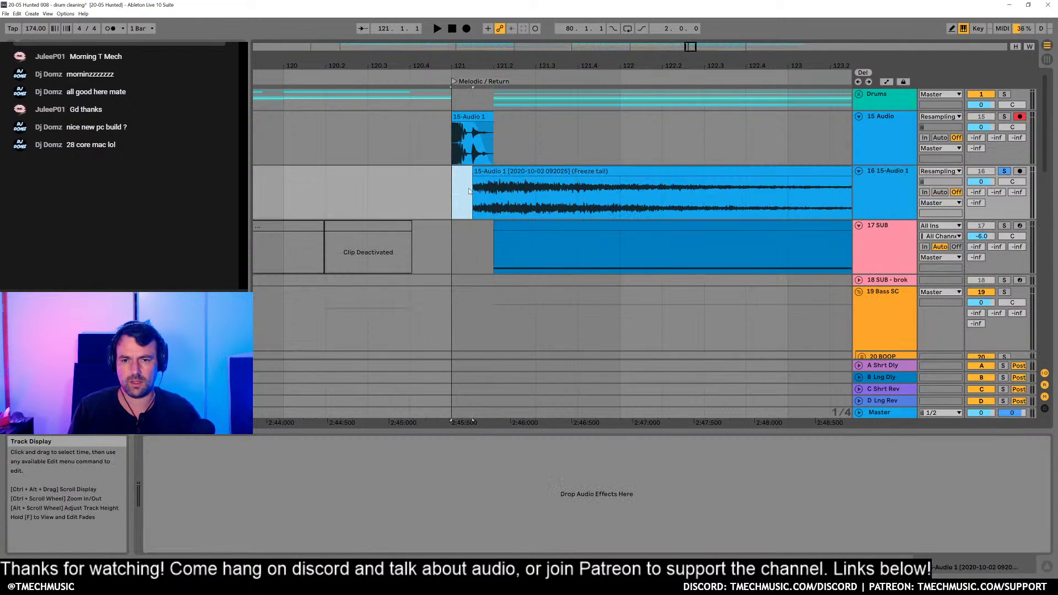
pyautogui.click(487, 174)
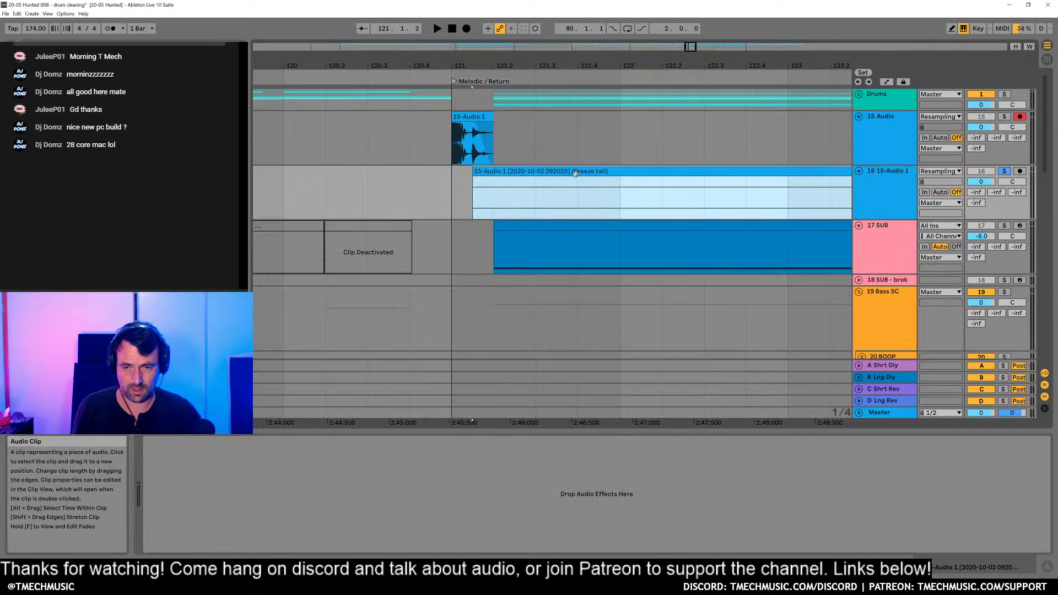
# Step: Reverse the freeze tail, place it so it ends at bar 121 and play the resulting riser
pyautogui.moveTo(622, 173); pyautogui.dragTo(345, 172)
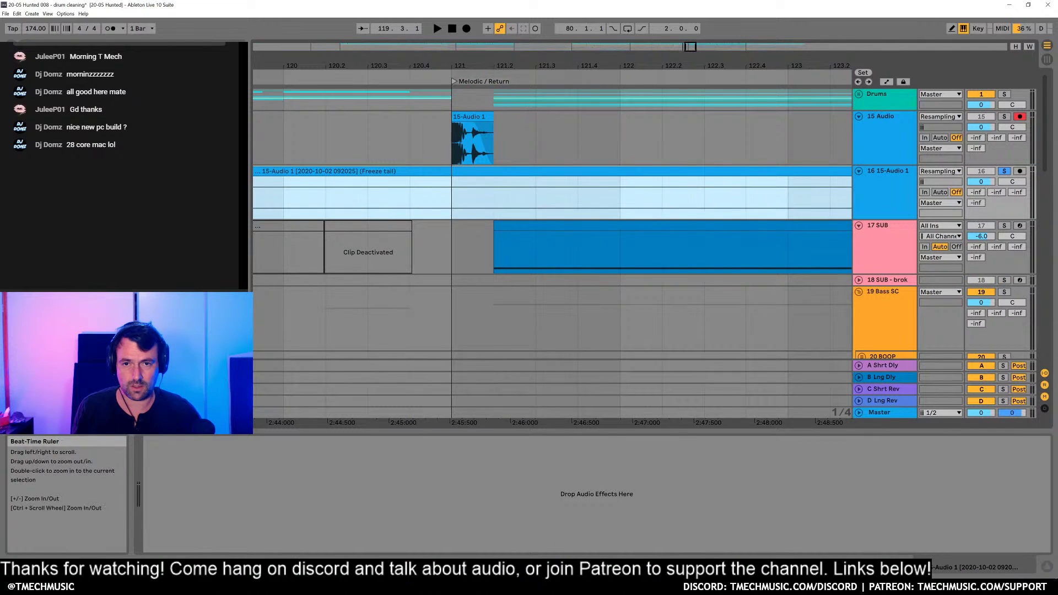
pyautogui.moveTo(487, 70); pyautogui.dragTo(487, 45)
pyautogui.moveTo(783, 171); pyautogui.dragTo(460, 170)
pyautogui.moveTo(475, 70); pyautogui.dragTo(491, 175)
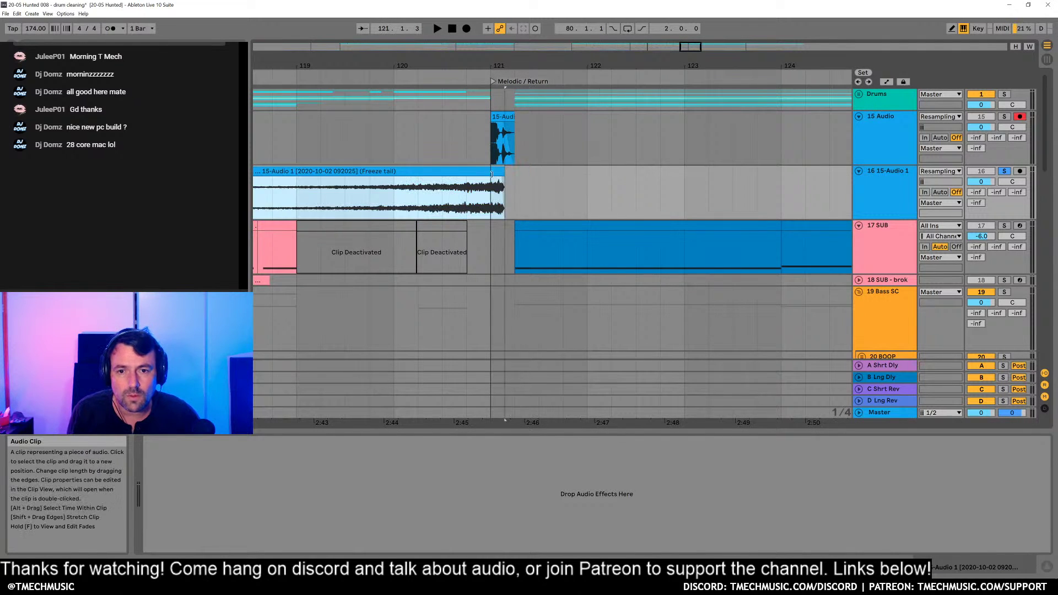
pyautogui.click(370, 192)
pyautogui.press('space')
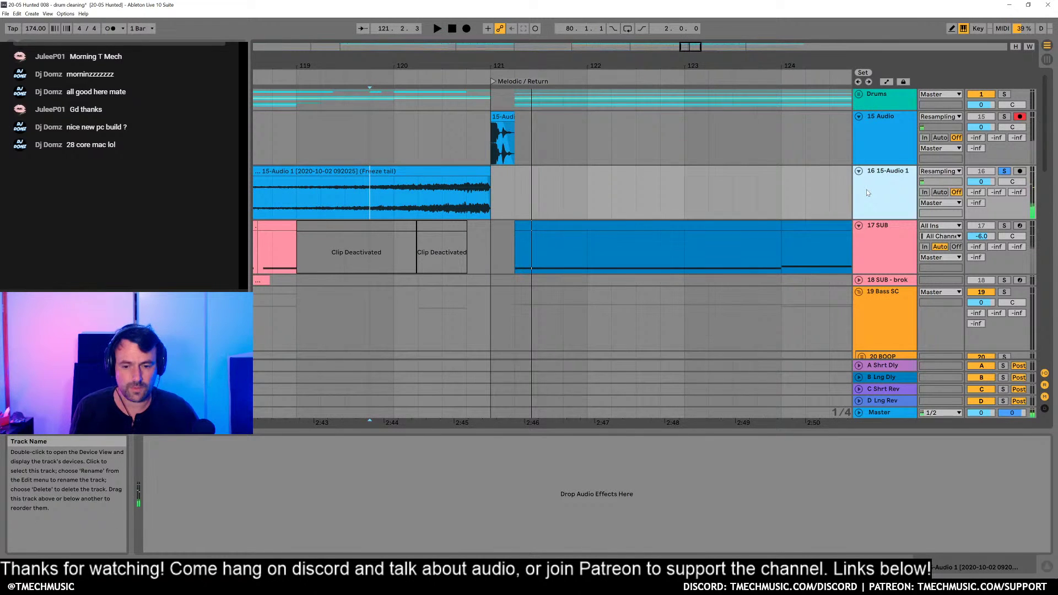
pyautogui.press('space')
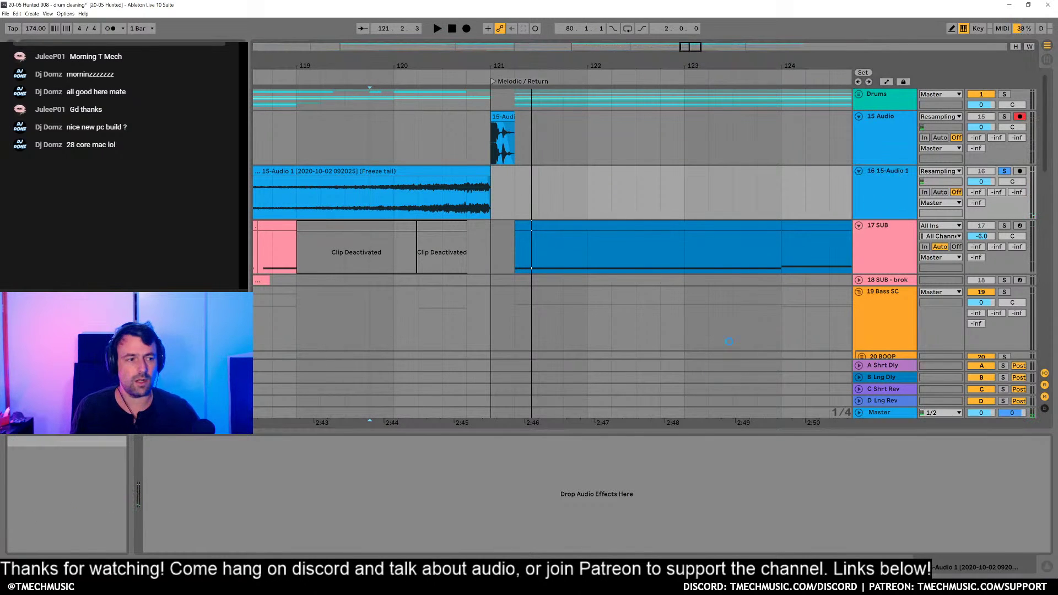
# Step: Add an EQ Eight low-cut filter to the reversed tail's track and raise its cutoff above 200 Hz during playback
pyautogui.press('space')
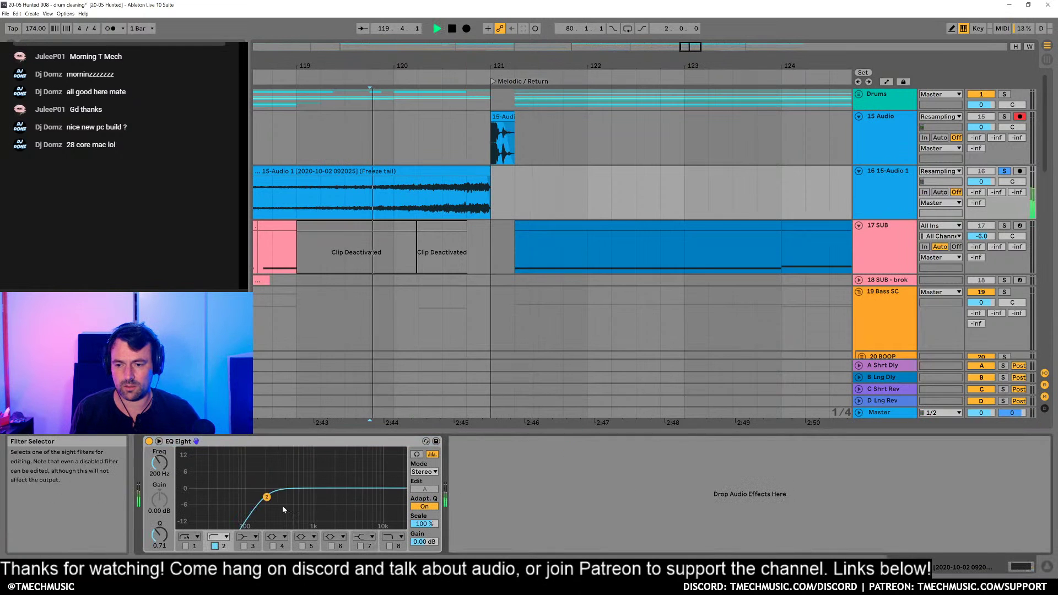
pyautogui.moveTo(270, 500); pyautogui.dragTo(288, 509)
pyautogui.press('space')
# Step: Add the HP Grit - TM2019 rack to the soloed 15 Audio track and set Macro 1 to 48
pyautogui.click(874, 144)
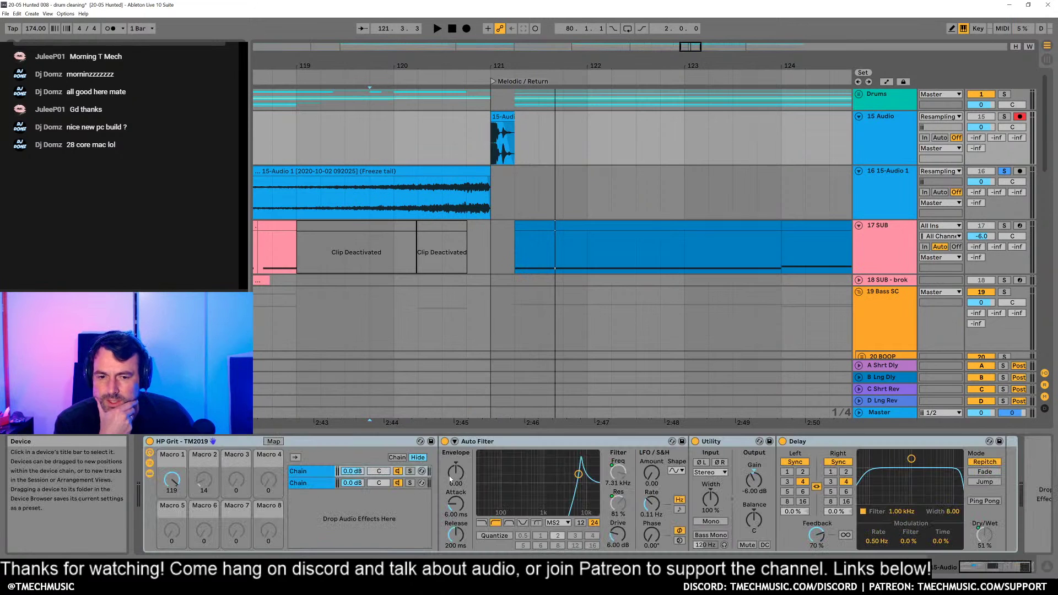
pyautogui.click(1003, 117)
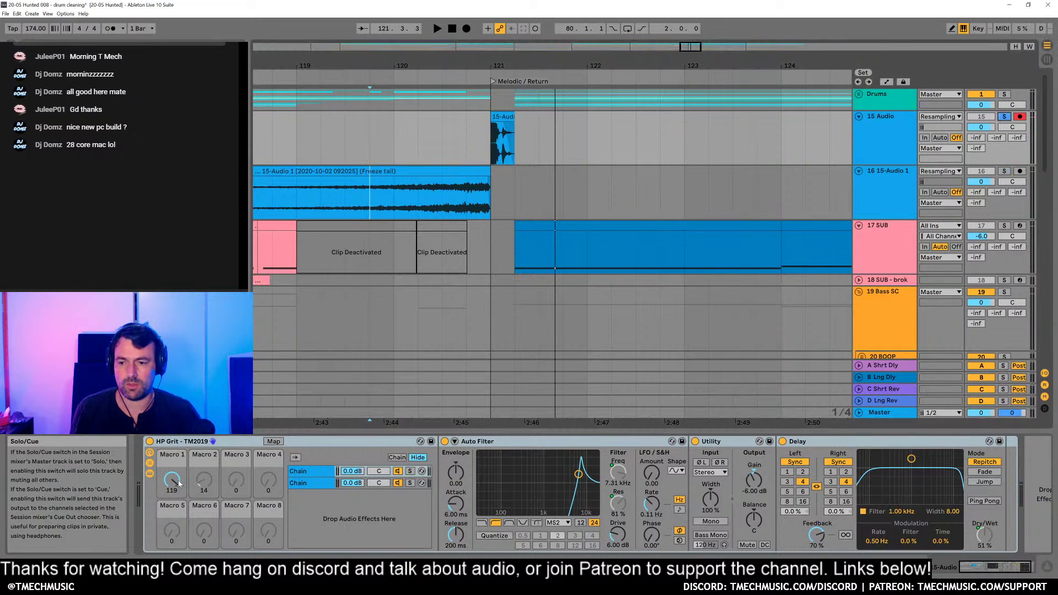
pyautogui.moveTo(180, 484); pyautogui.dragTo(171, 484)
pyautogui.press('space')
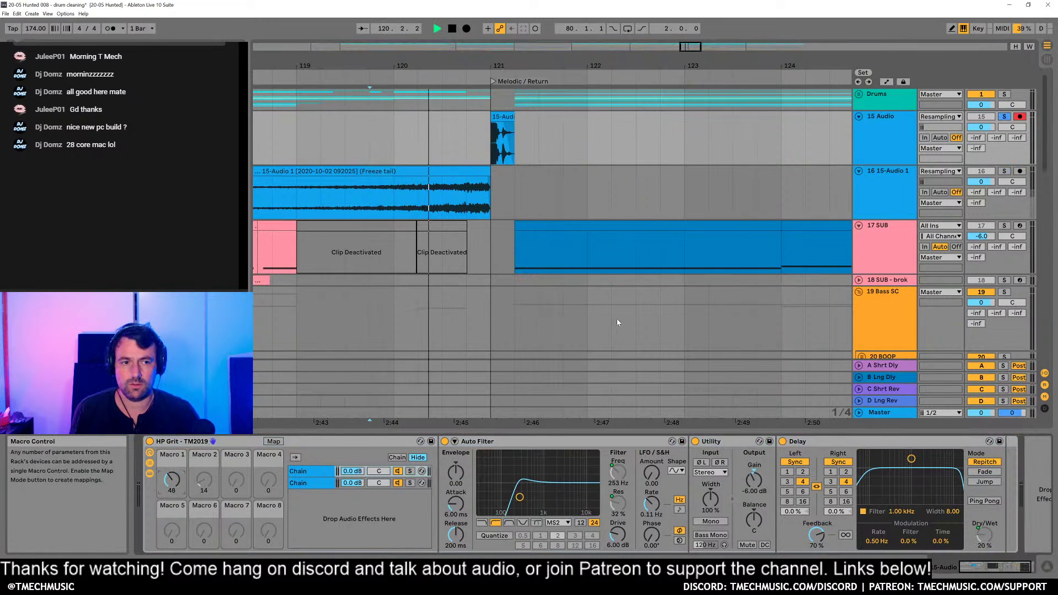
pyautogui.press('space')
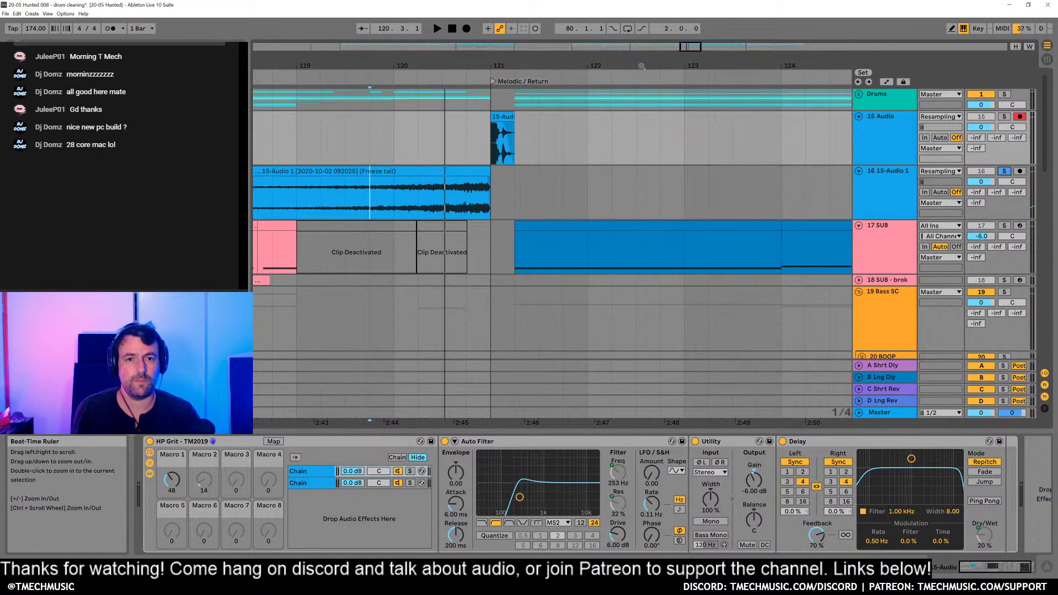
# Step: Unsolo the reversed tail's track and play the full mix through the Melodic / Return transition
pyautogui.moveTo(641, 66); pyautogui.dragTo(641, 34)
pyautogui.moveTo(391, 136); pyautogui.dragTo(395, 136)
pyautogui.press('space')
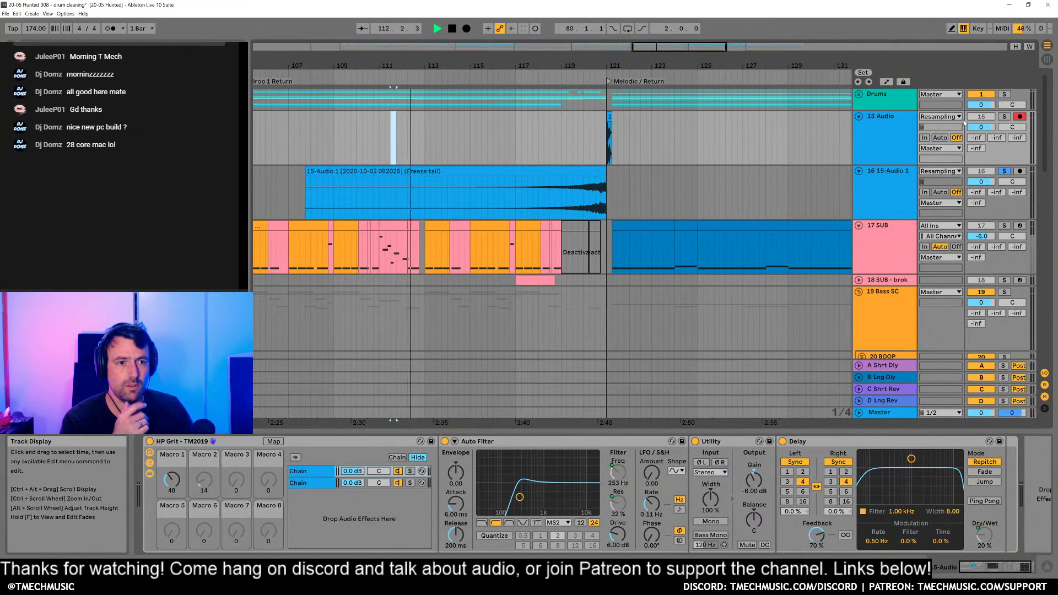
pyautogui.click(1005, 171)
pyautogui.click(532, 163)
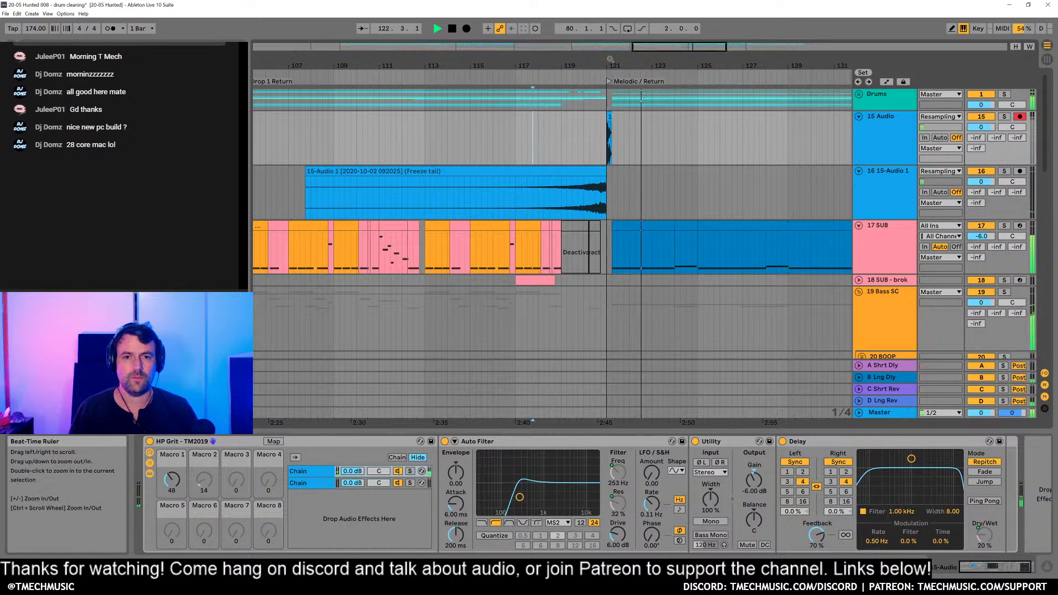
pyautogui.moveTo(617, 66); pyautogui.dragTo(620, 121)
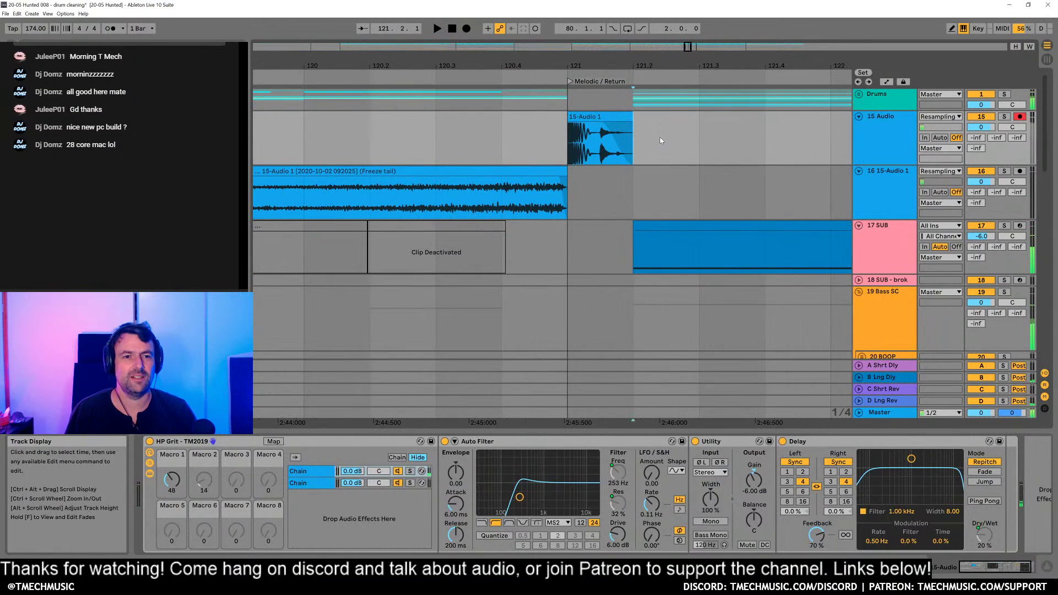
# Step: Set the HP Grit rack's Macro 1 to 26 on the 15 Audio track and replay the transition into bar 121
pyautogui.click(866, 135)
pyautogui.click(616, 117)
pyautogui.click(172, 480)
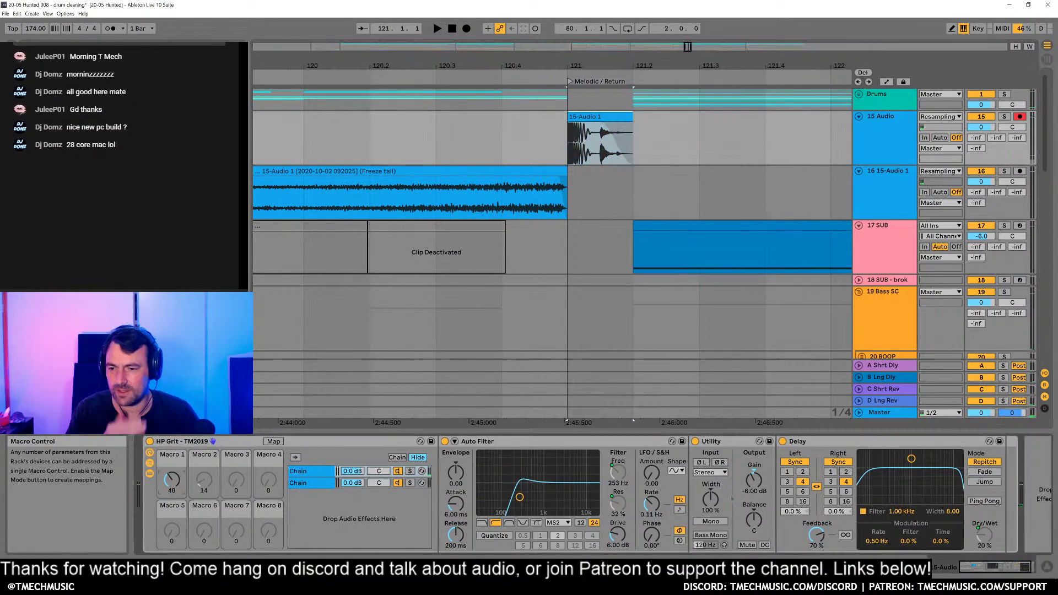
pyautogui.click(436, 149)
pyautogui.press('space')
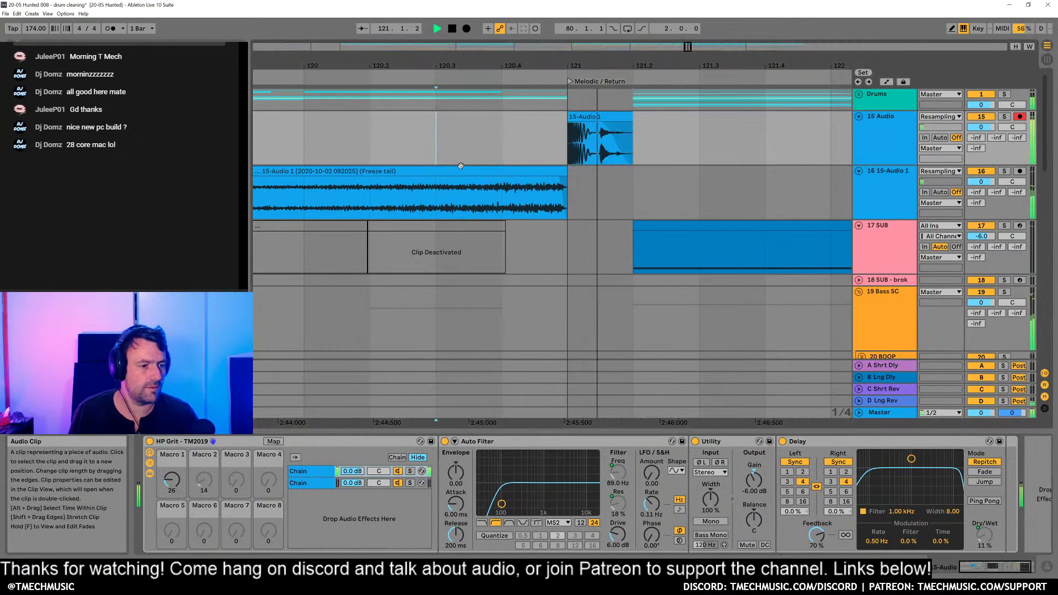
pyautogui.press('space')
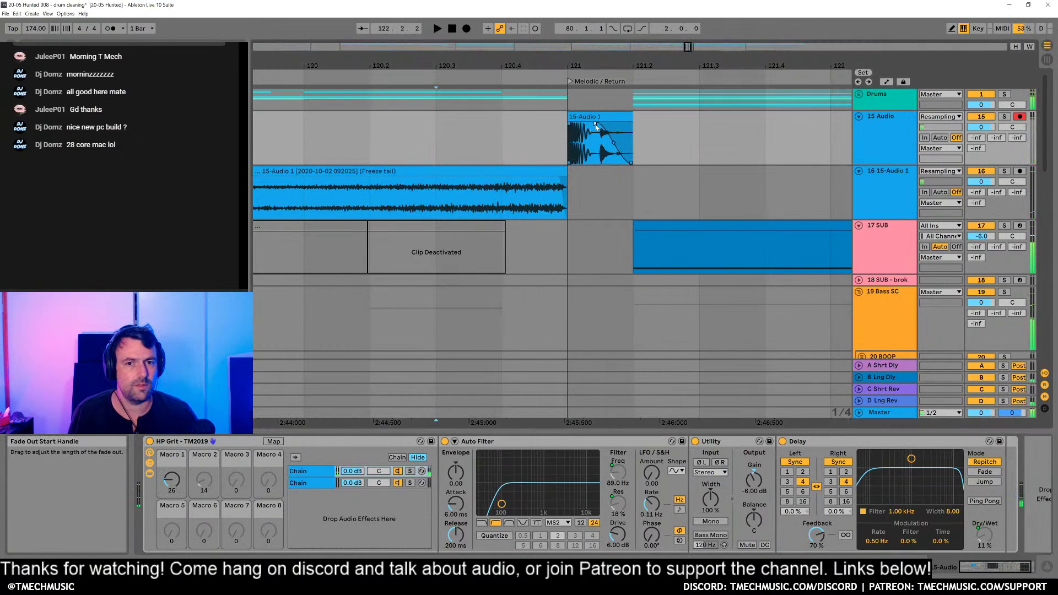
pyautogui.press('space')
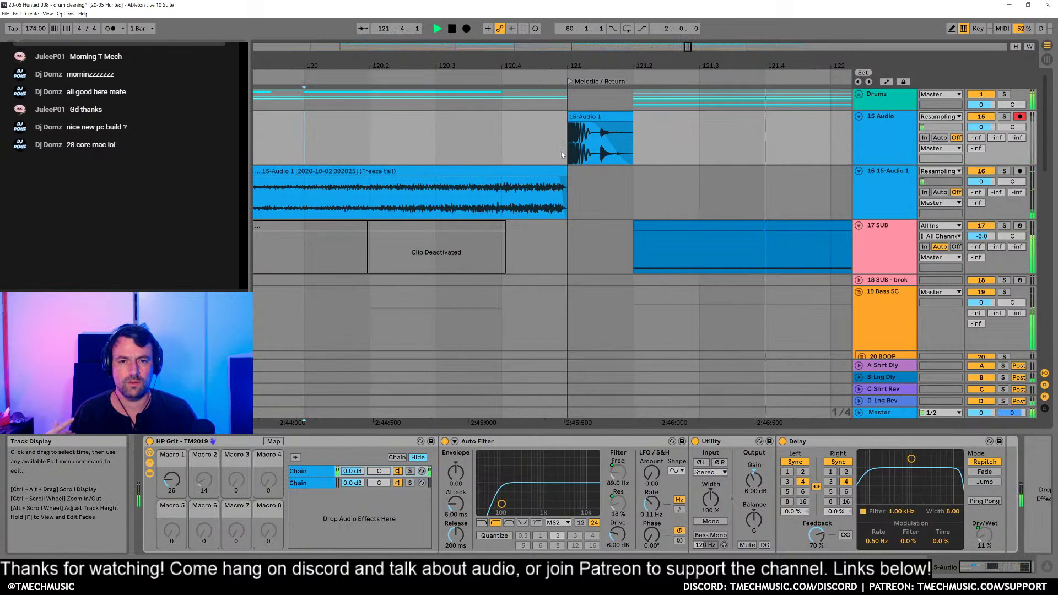
pyautogui.press('space')
pyautogui.moveTo(616, 67); pyautogui.dragTo(606, 55)
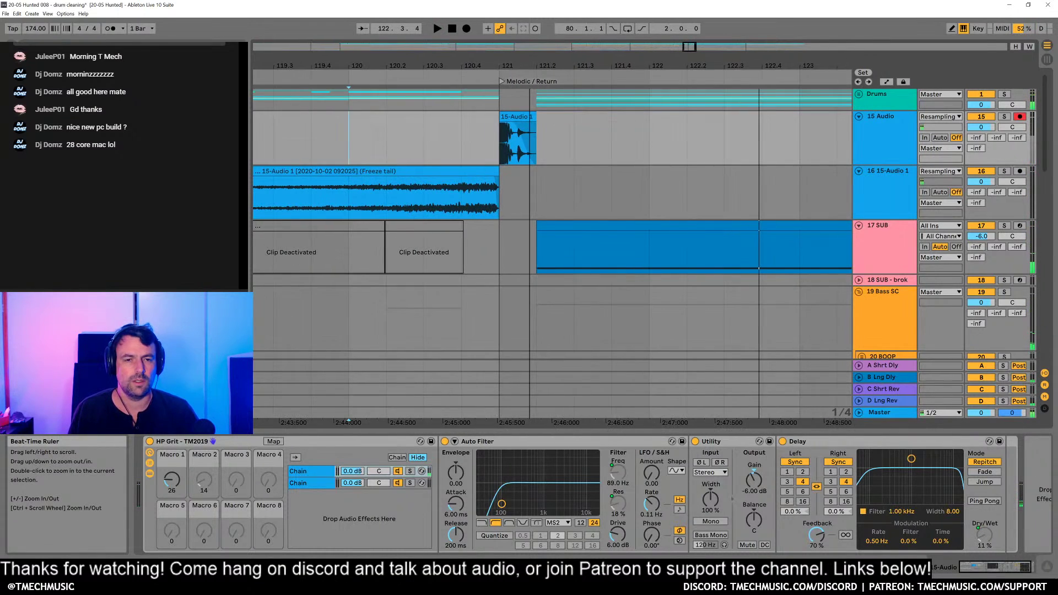
# Step: Reverse the 15-Audio 1 drum clip at bar 121, shorten its fade-out and play the transition
pyautogui.click(520, 118)
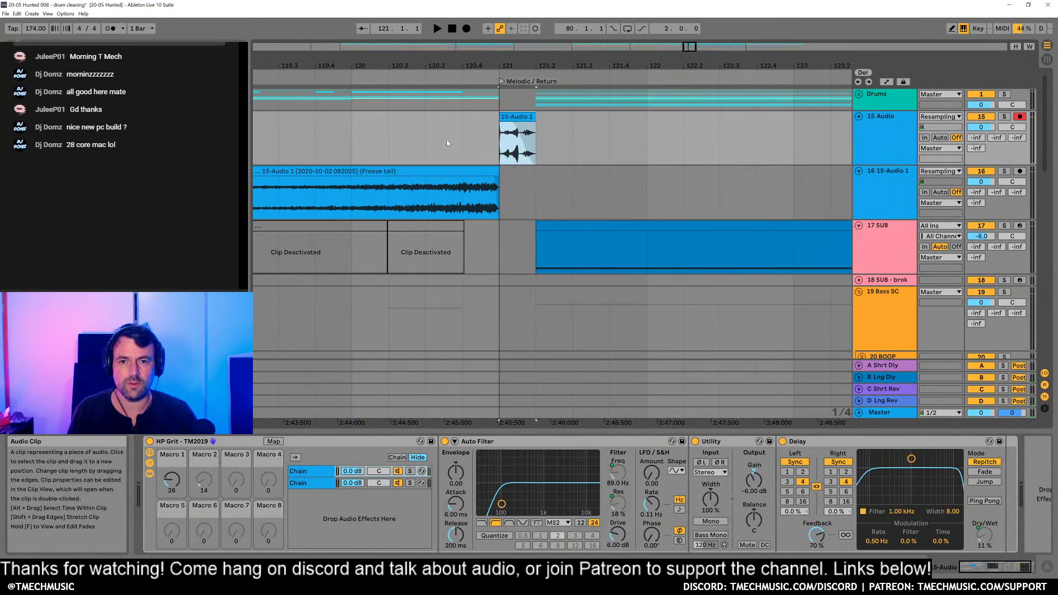
pyautogui.moveTo(427, 140); pyautogui.dragTo(388, 138)
pyautogui.press('space')
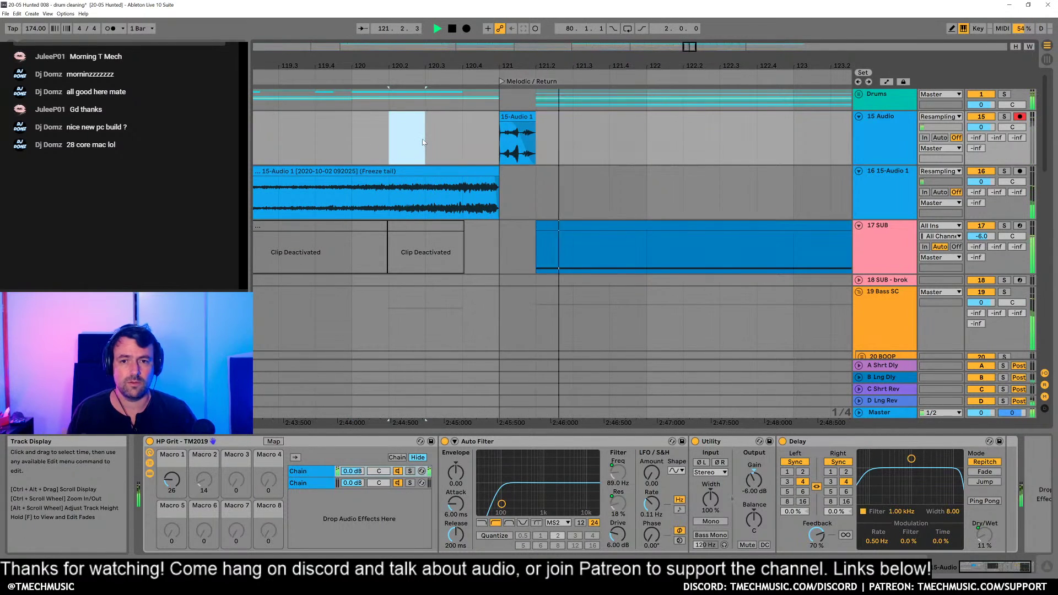
pyautogui.press('space')
pyautogui.click(388, 138)
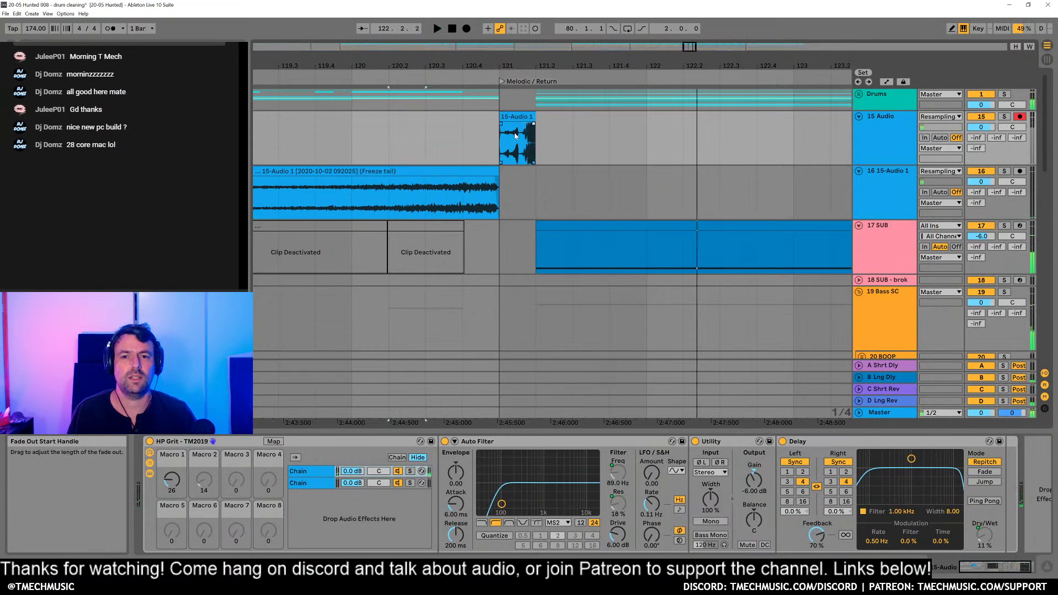
# Step: Play the transition with the reversed drum clip and set the HP Grit rack's Macro 1 to 36 on the 15 Audio track
pyautogui.press('space')
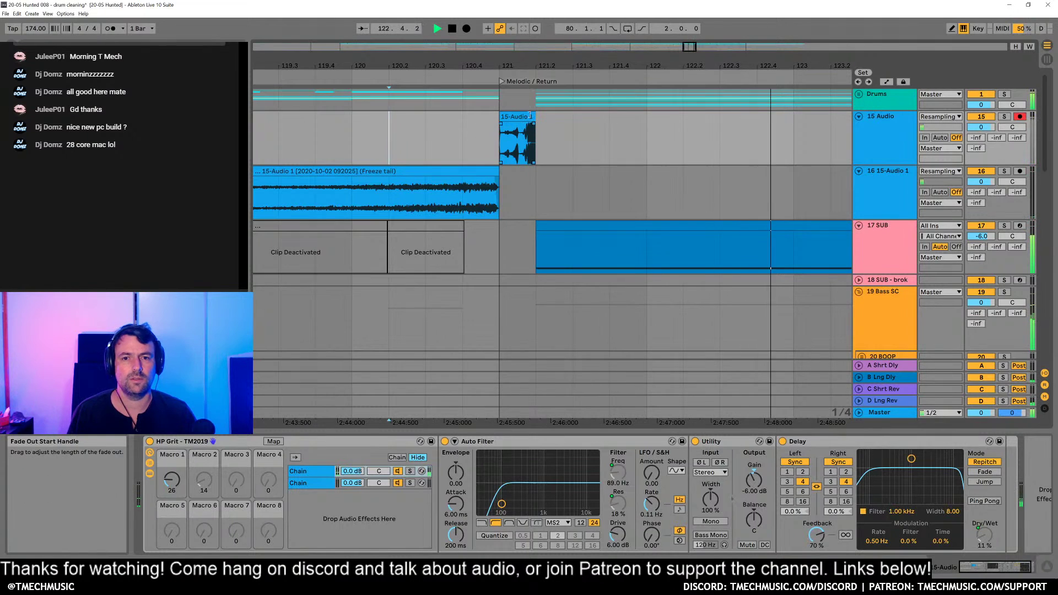
pyautogui.press('space')
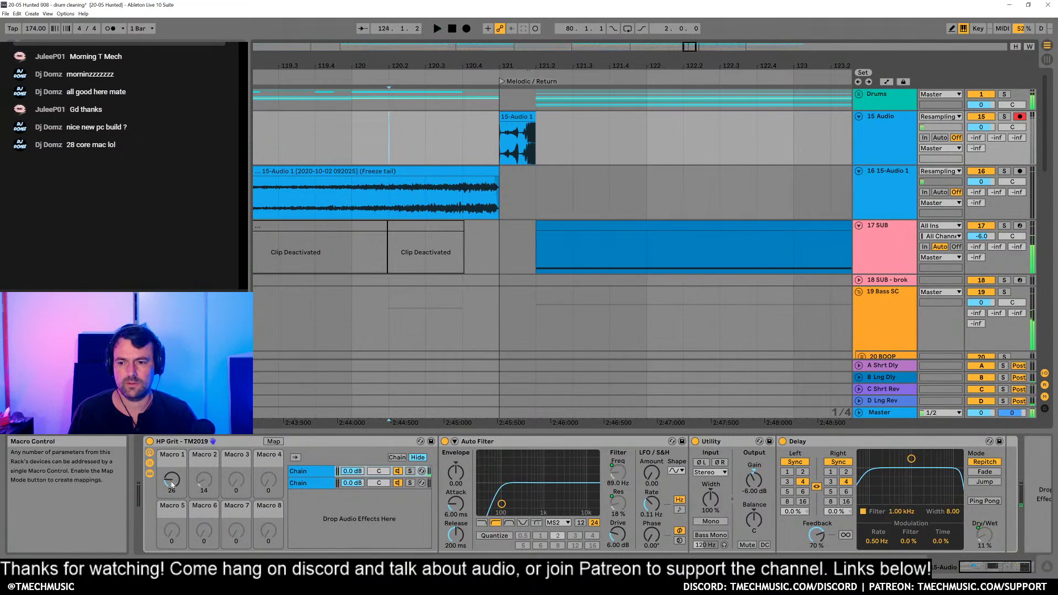
pyautogui.moveTo(494, 68); pyautogui.dragTo(496, 100)
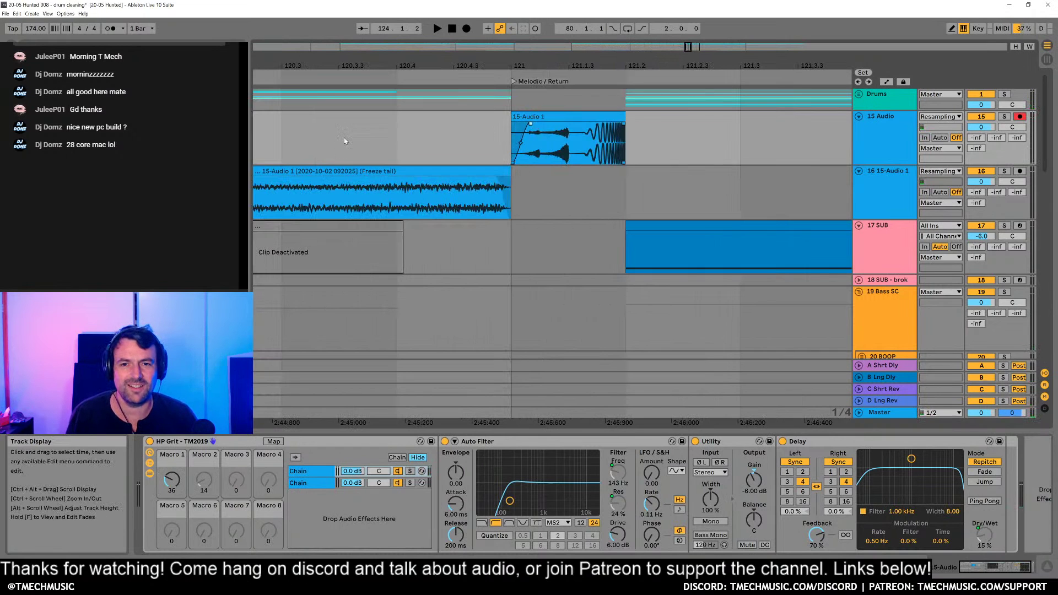
pyautogui.press('space')
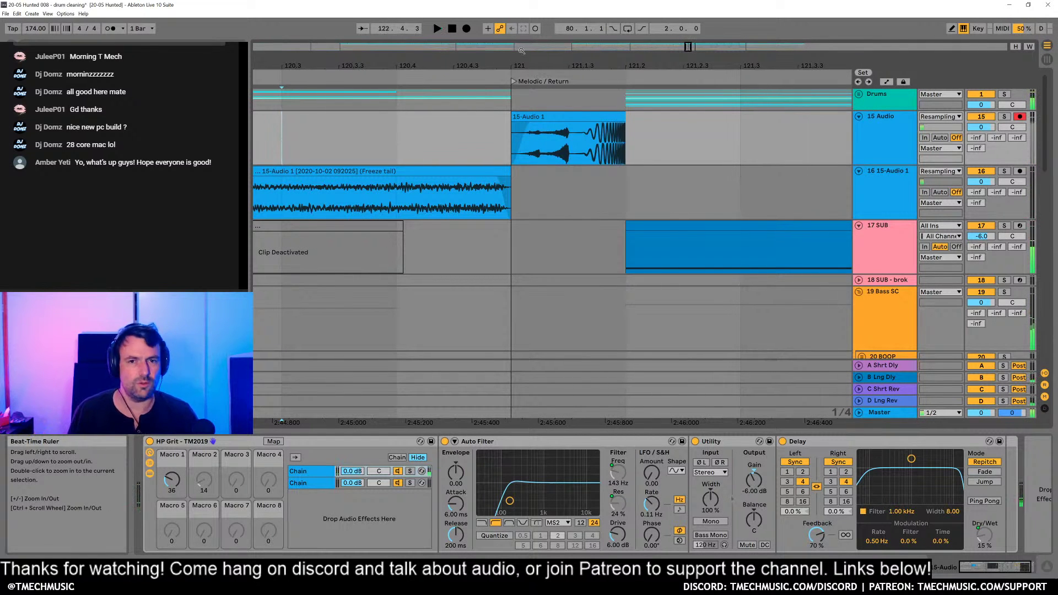
pyautogui.press('-')
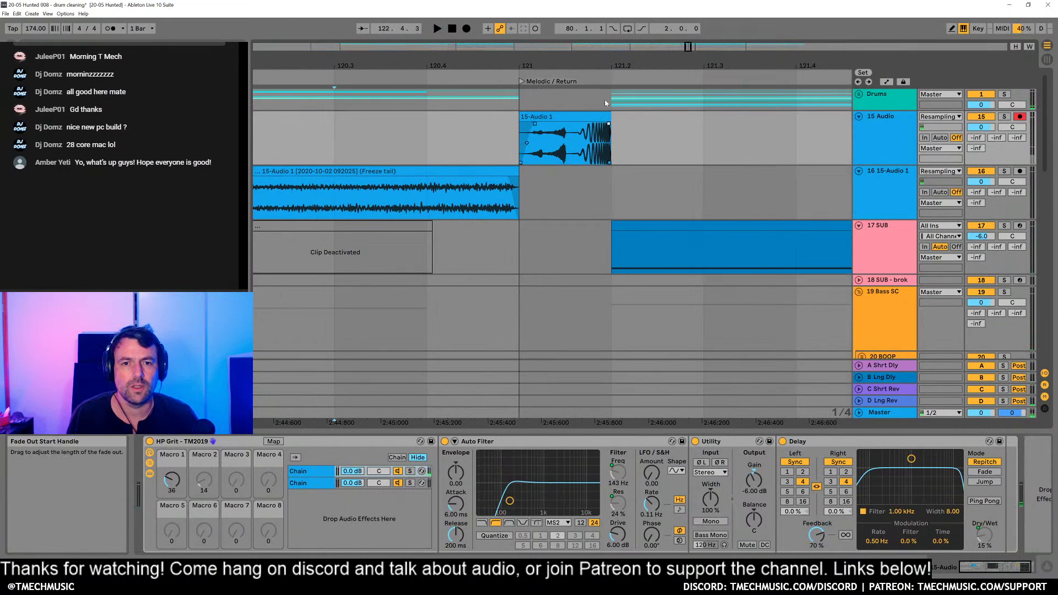
pyautogui.moveTo(598, 65)
pyautogui.mouseDown()
pyautogui.moveTo(598, 91)
pyautogui.moveTo(583, 62)
pyautogui.mouseUp()
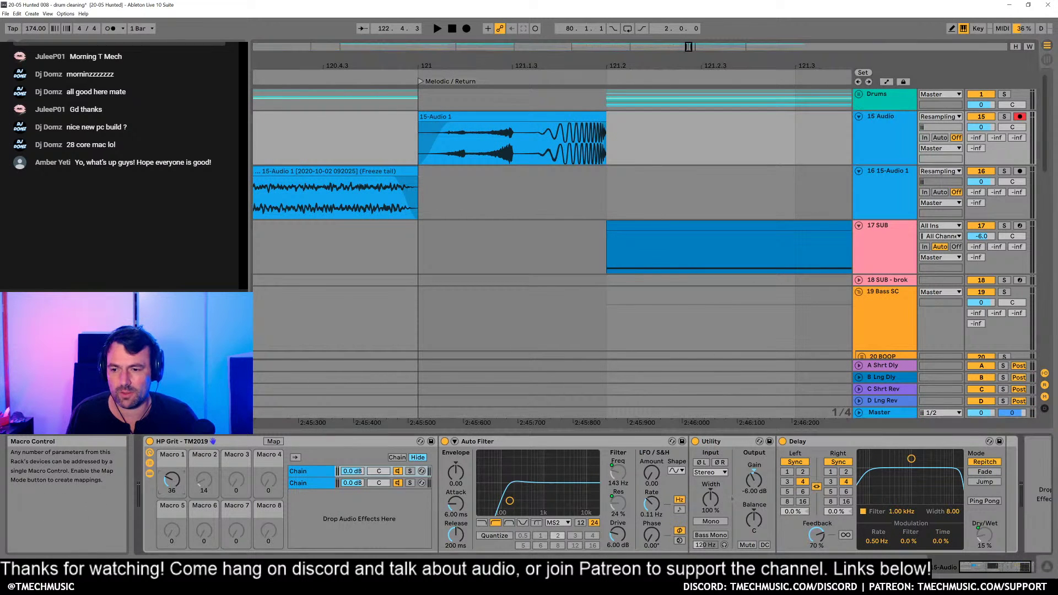
# Step: Automate HP Grit's Macro 1 in its own lane, dropping from 62 at bar 121 to 36 just after 121.2
pyautogui.rightClick(175, 483)
pyautogui.click(298, 296)
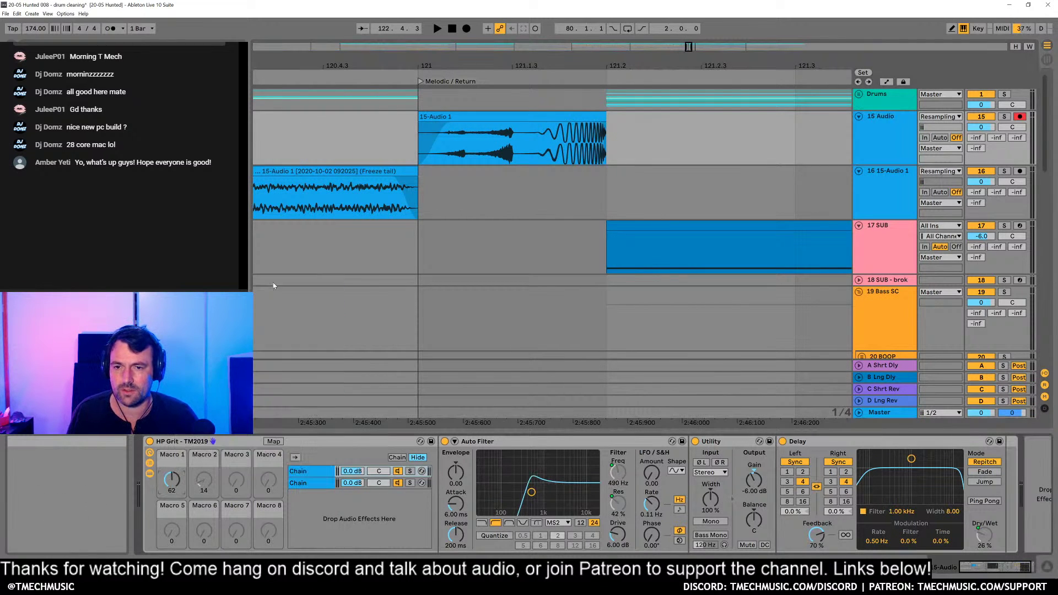
pyautogui.click(409, 181)
pyautogui.moveTo(443, 181); pyautogui.dragTo(640, 188)
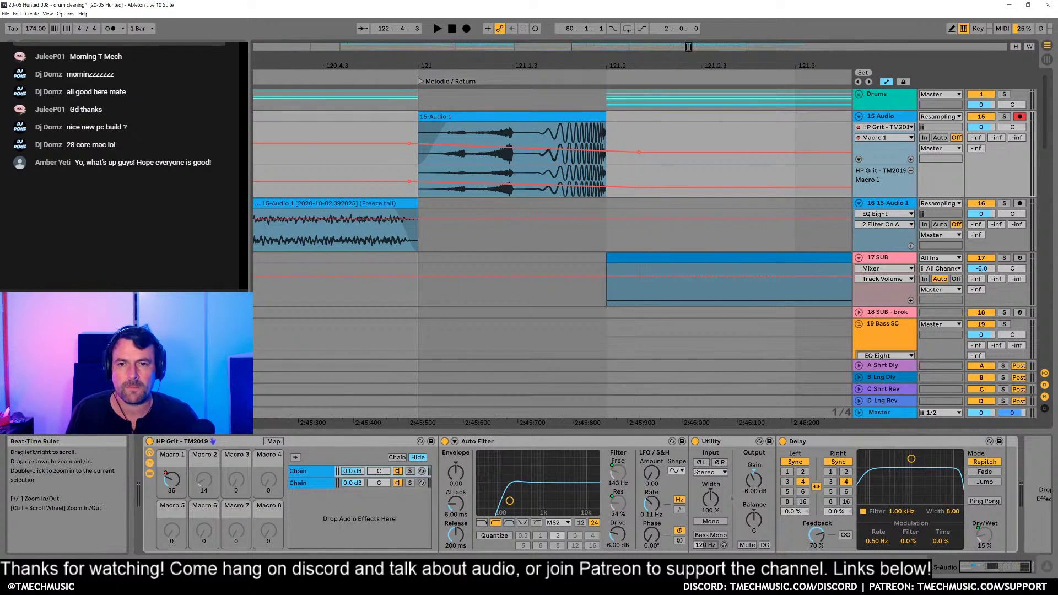
pyautogui.moveTo(483, 65); pyautogui.dragTo(482, 44)
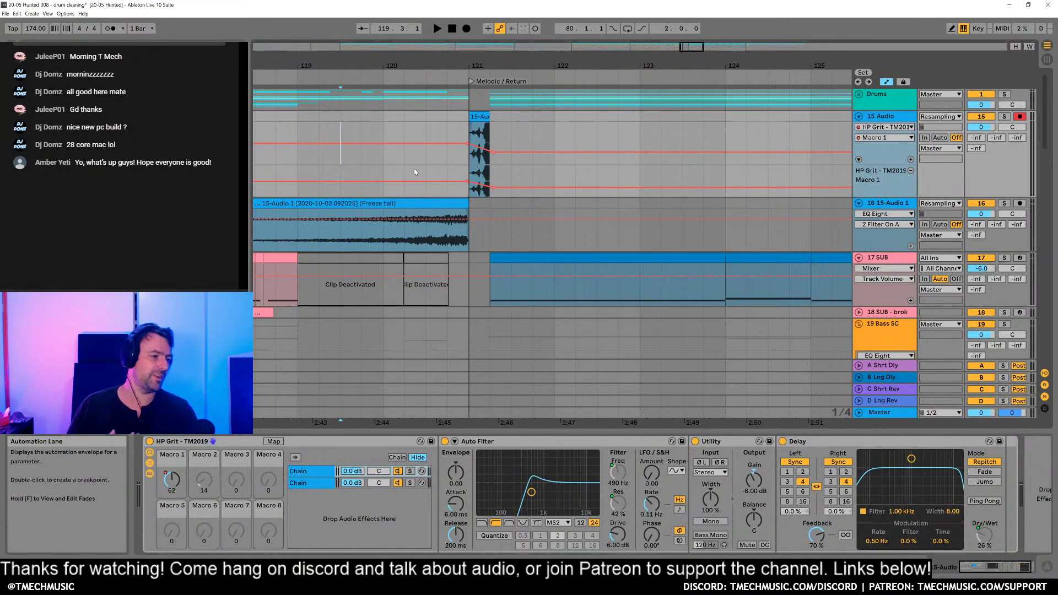
# Step: Play the transition, add a Reverb with 25% Dry/Wet to the 15 Audio track and replay it
pyautogui.press('space')
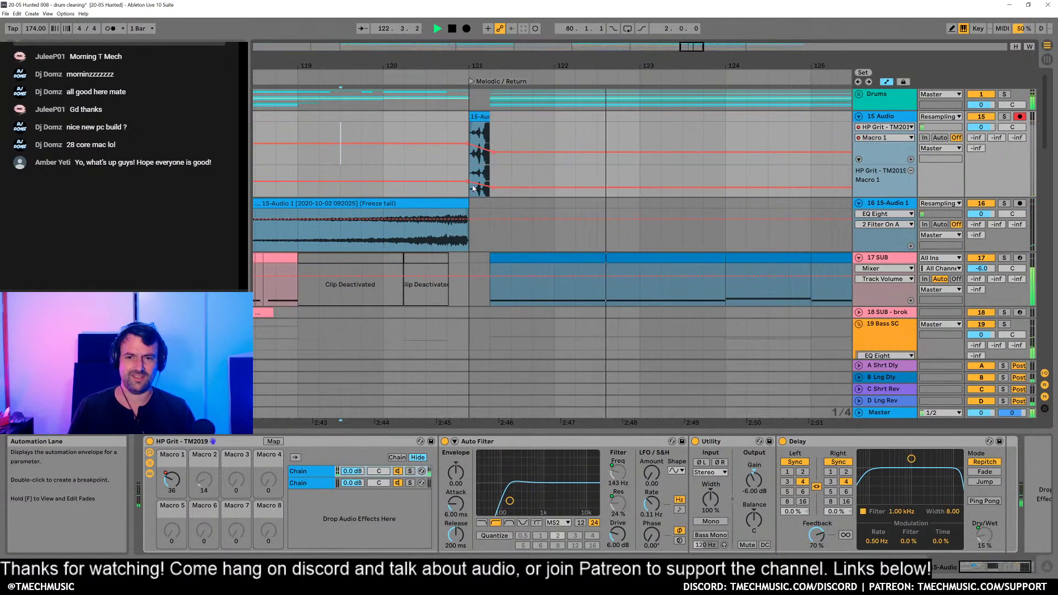
pyautogui.press('space')
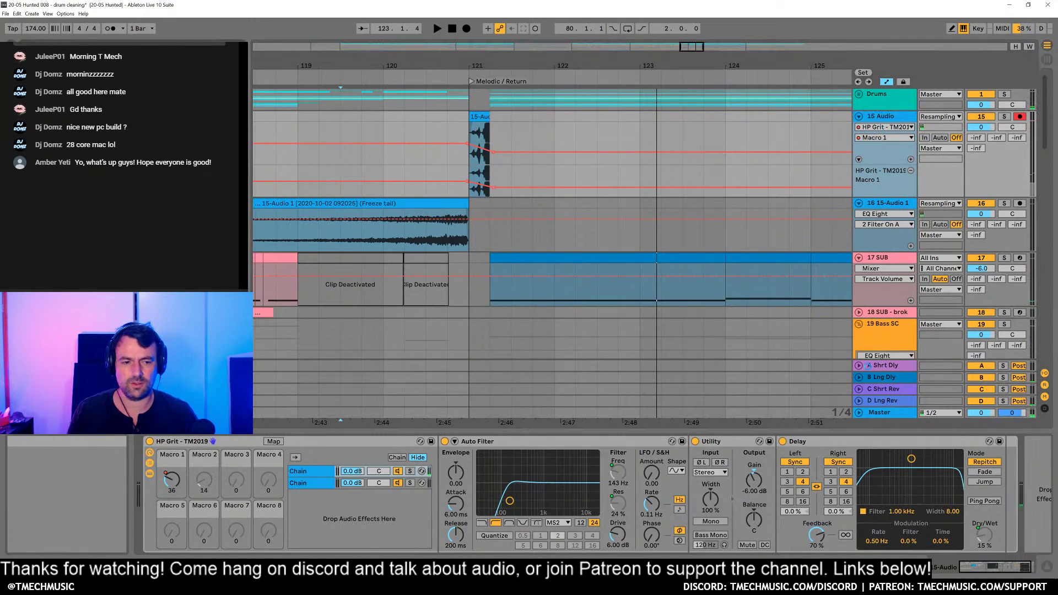
pyautogui.hotkey('ctrl', 'z')
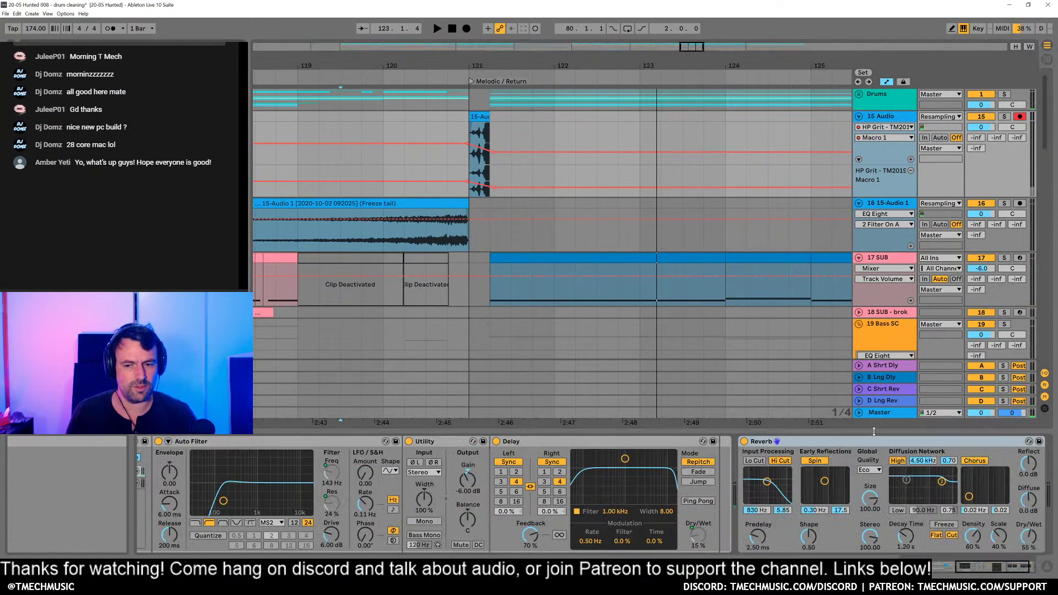
pyautogui.click(1030, 538)
pyautogui.press('space')
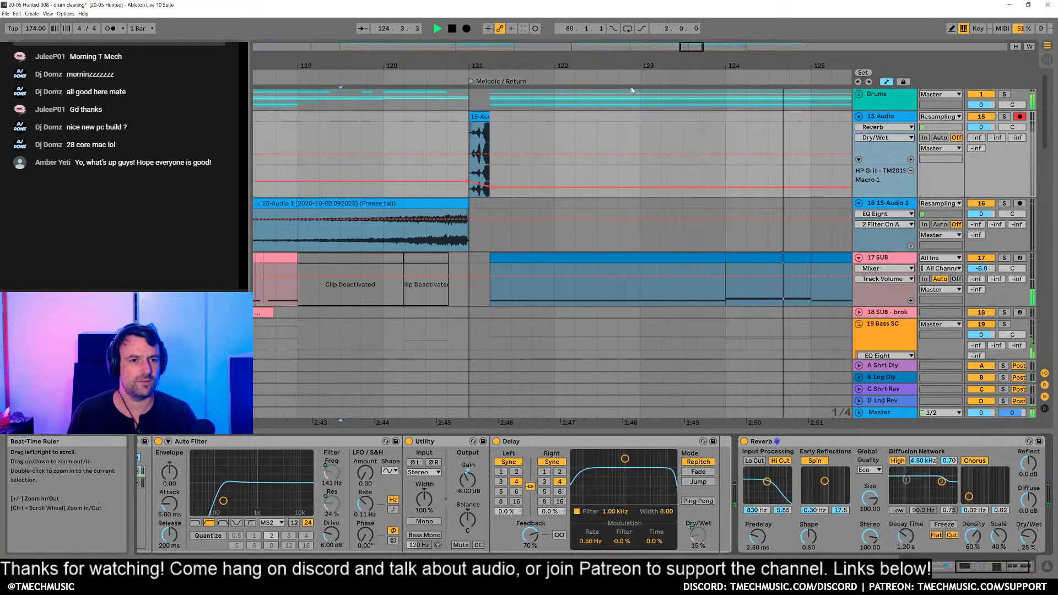
# Step: Examine the bass tracks below the return, open the 17 SUB clip at bar 124 and listen to it
pyautogui.moveTo(499, 65); pyautogui.dragTo(499, 47)
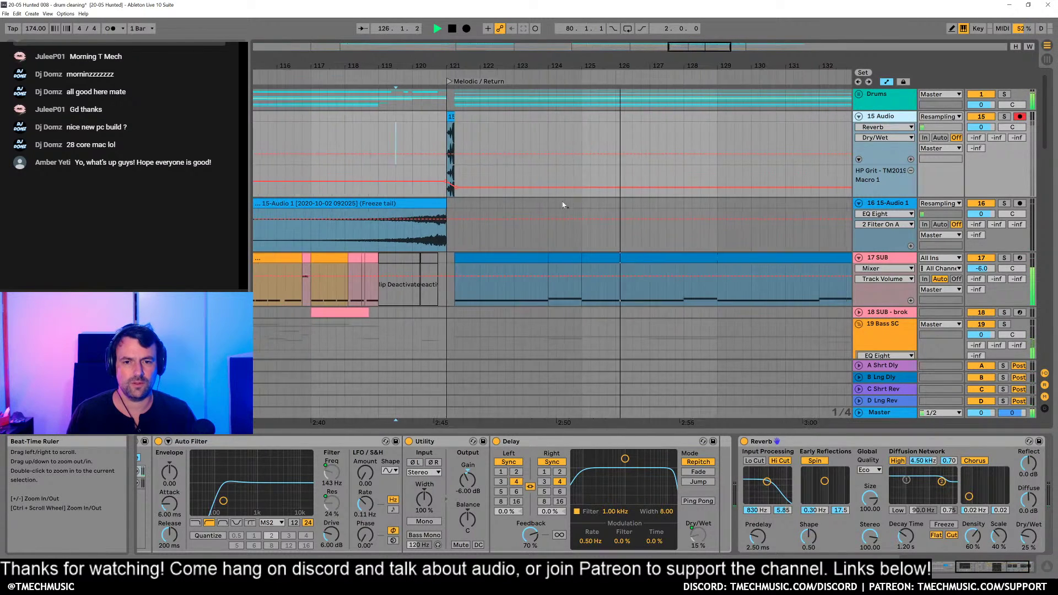
pyautogui.scroll(-5, 565, 309)
pyautogui.scroll(-10, 566, 311)
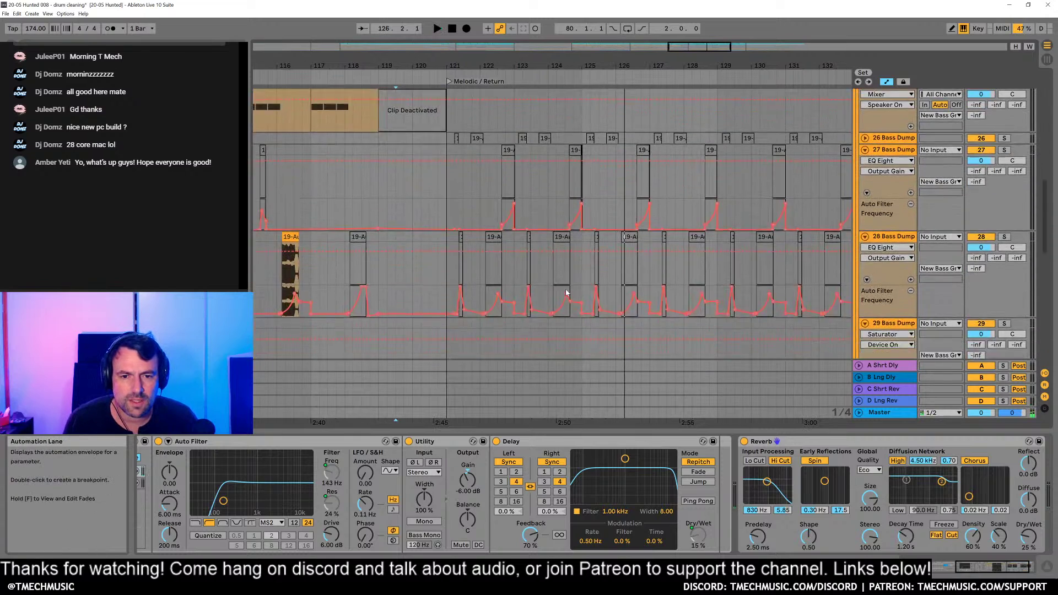
pyautogui.scroll(8, 545, 265)
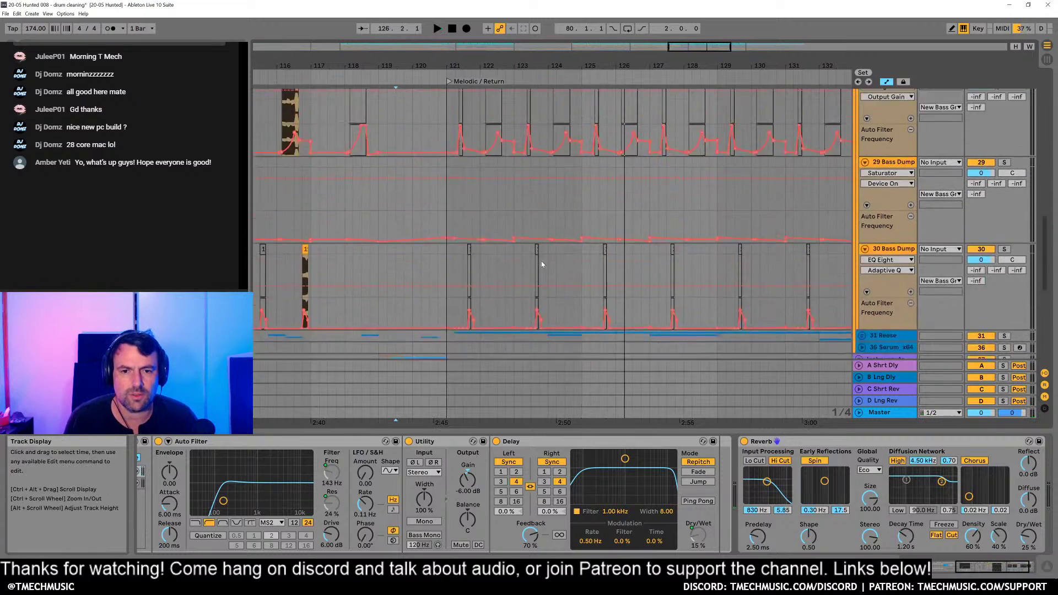
pyautogui.scroll(6, 549, 232)
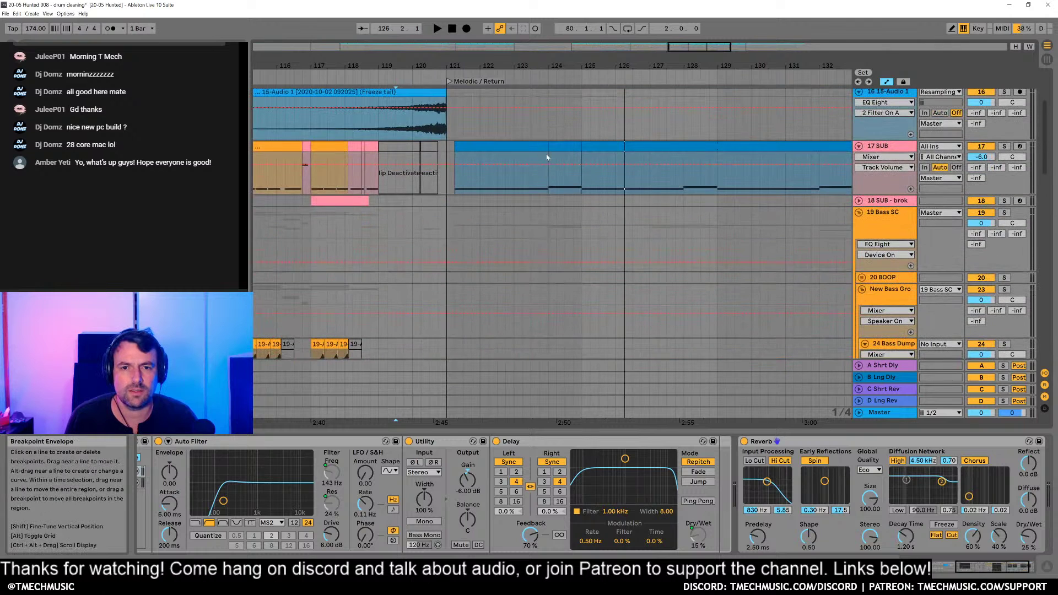
pyautogui.click(558, 146)
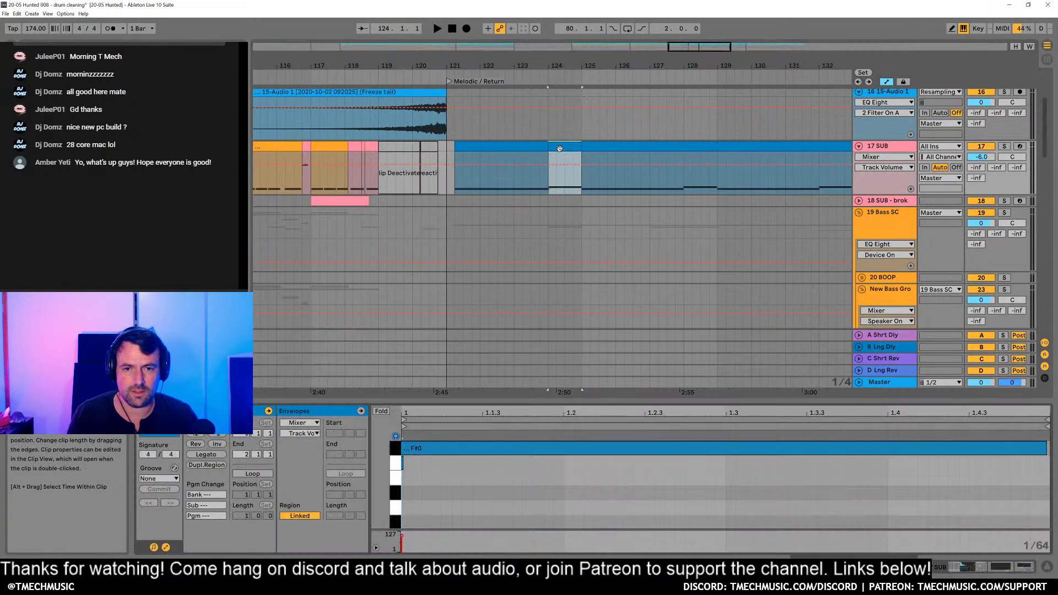
pyautogui.doubleClick(558, 146)
pyautogui.press('space')
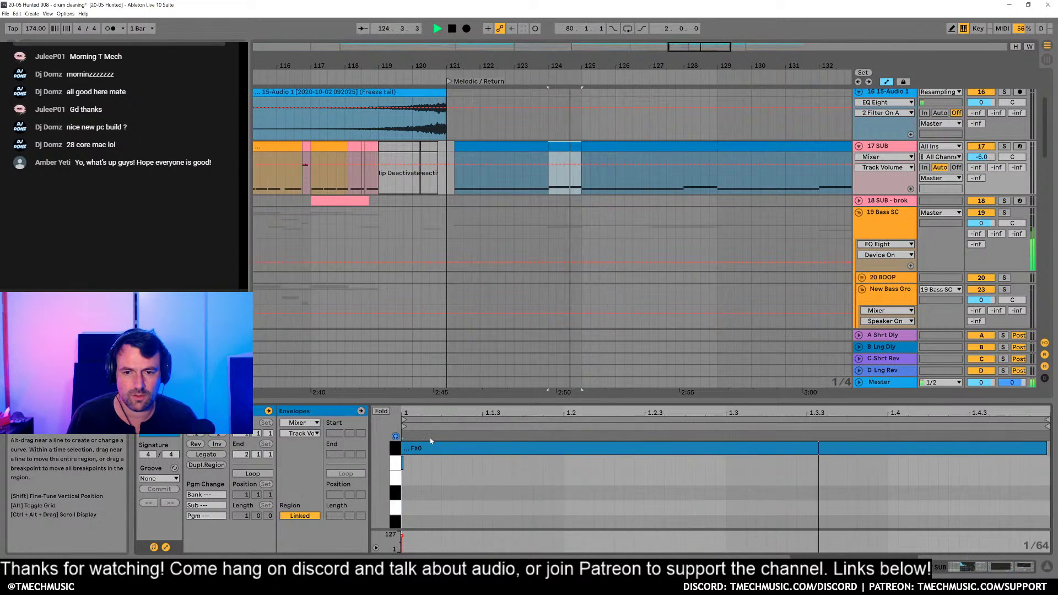
pyautogui.press('space')
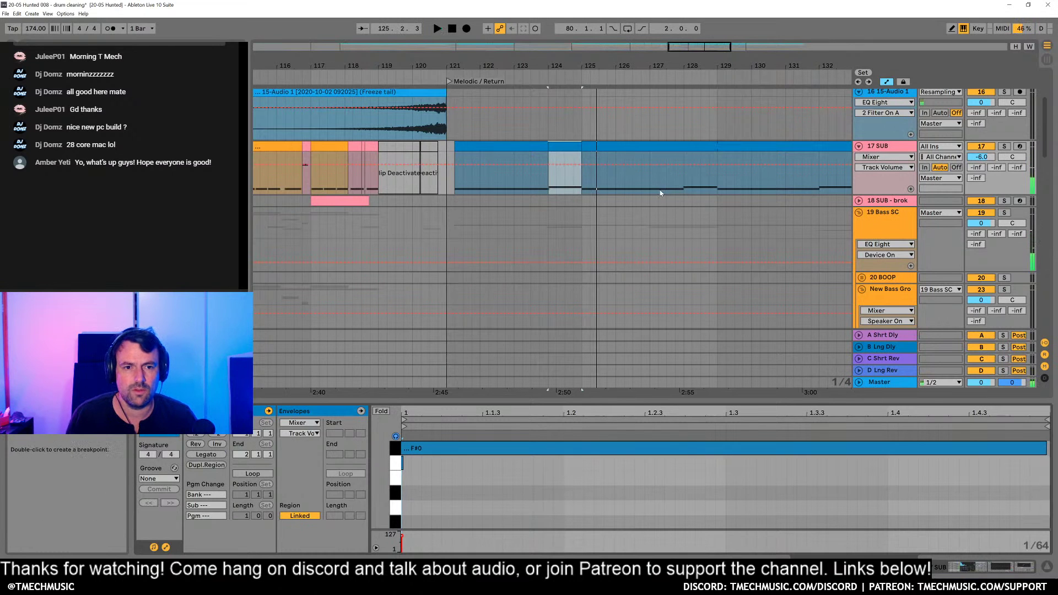
# Step: Extend the 17 SUB clip at bar 125 back to bar 121 and split it just before bar 124
pyautogui.click(582, 146)
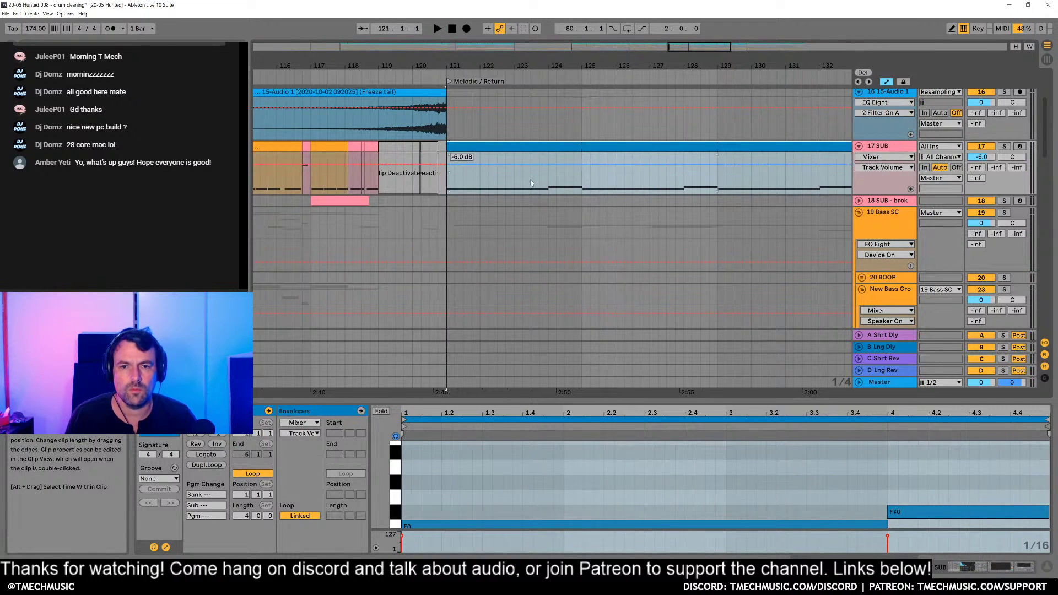
pyautogui.scroll(4, 530, 179)
pyautogui.press('space')
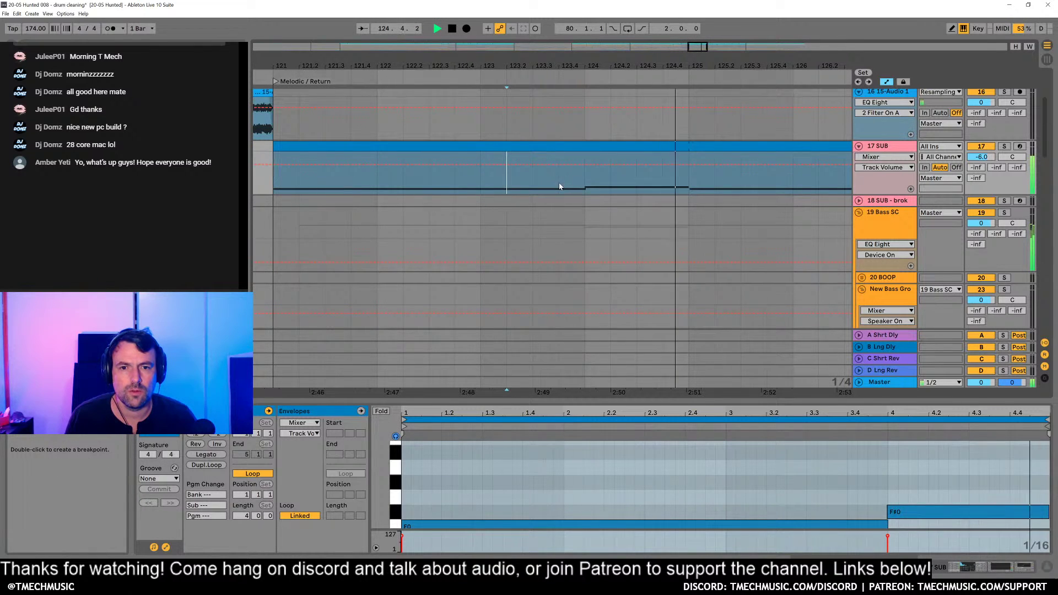
pyautogui.click(585, 157)
pyautogui.press('space')
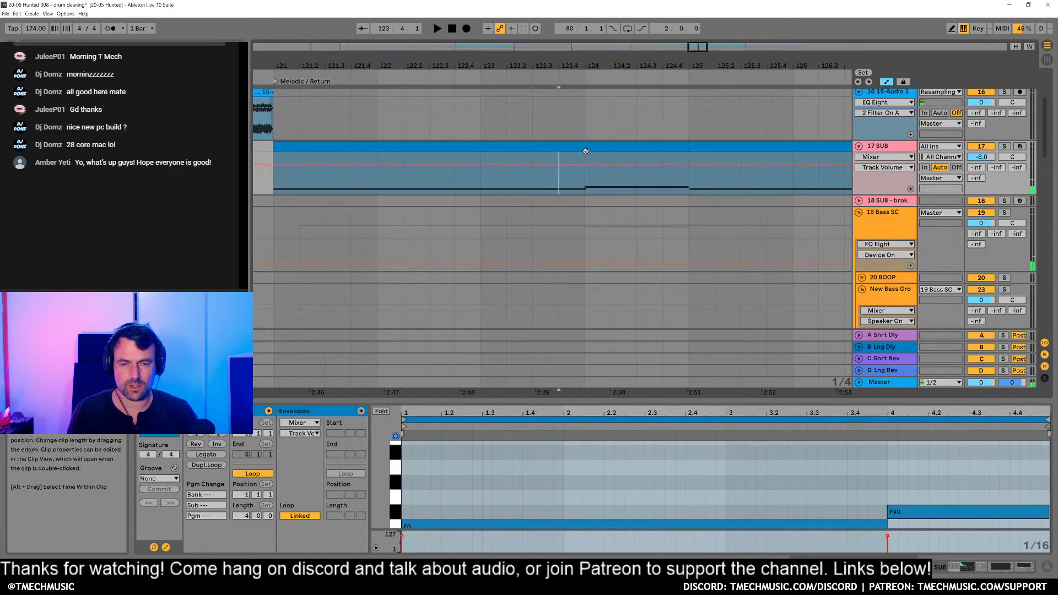
pyautogui.hotkey('ctrl', 'e')
pyautogui.click(584, 144)
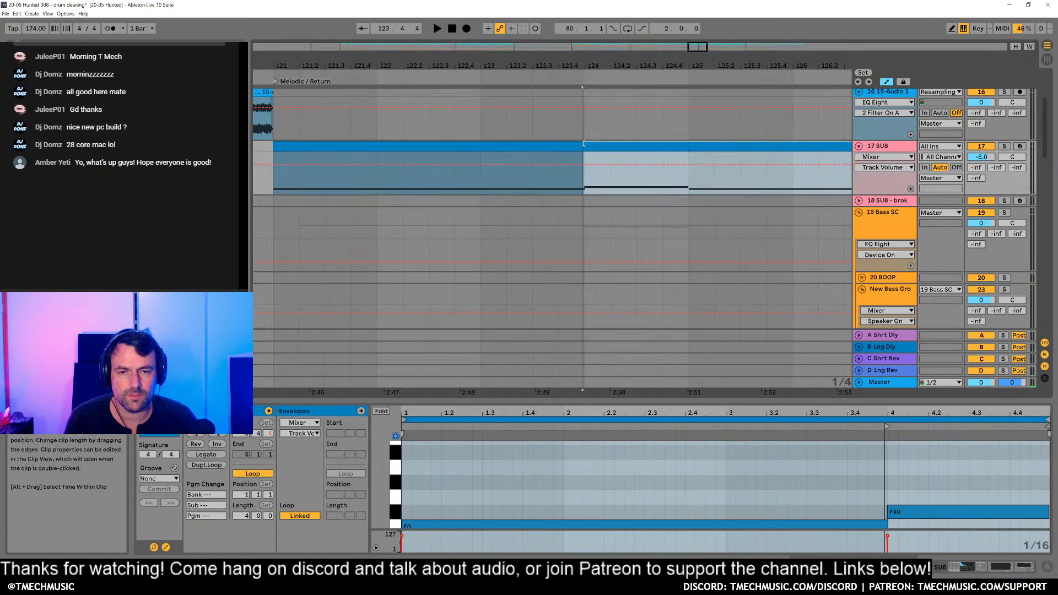
pyautogui.moveTo(583, 145); pyautogui.dragTo(581, 147)
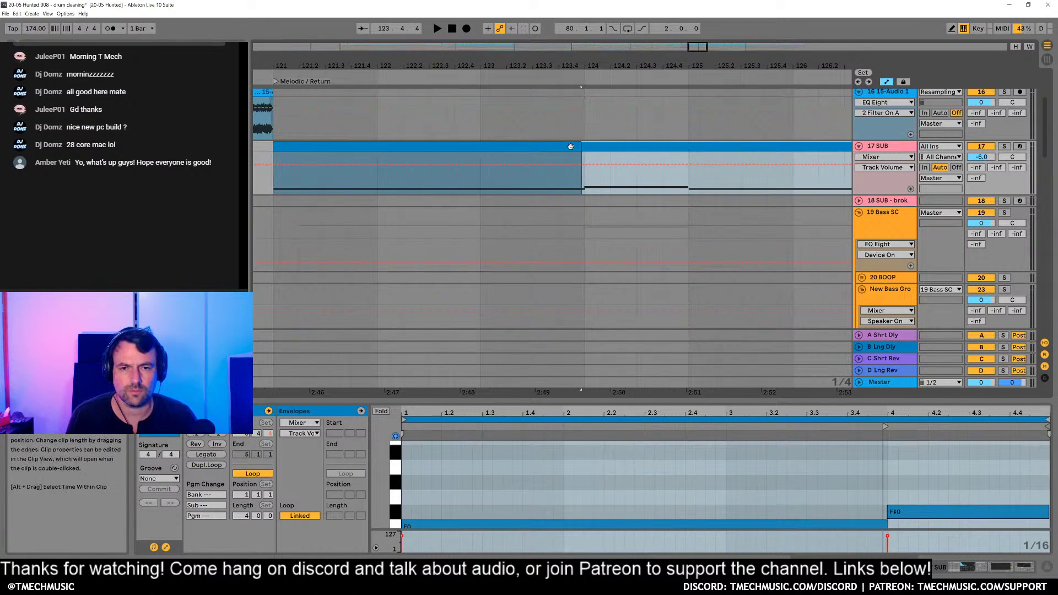
# Step: Select the 17 SUB clip at bar 121 and play the arrangement from bar 120 into the return
pyautogui.click(565, 144)
pyautogui.press('-')
pyautogui.press('-')
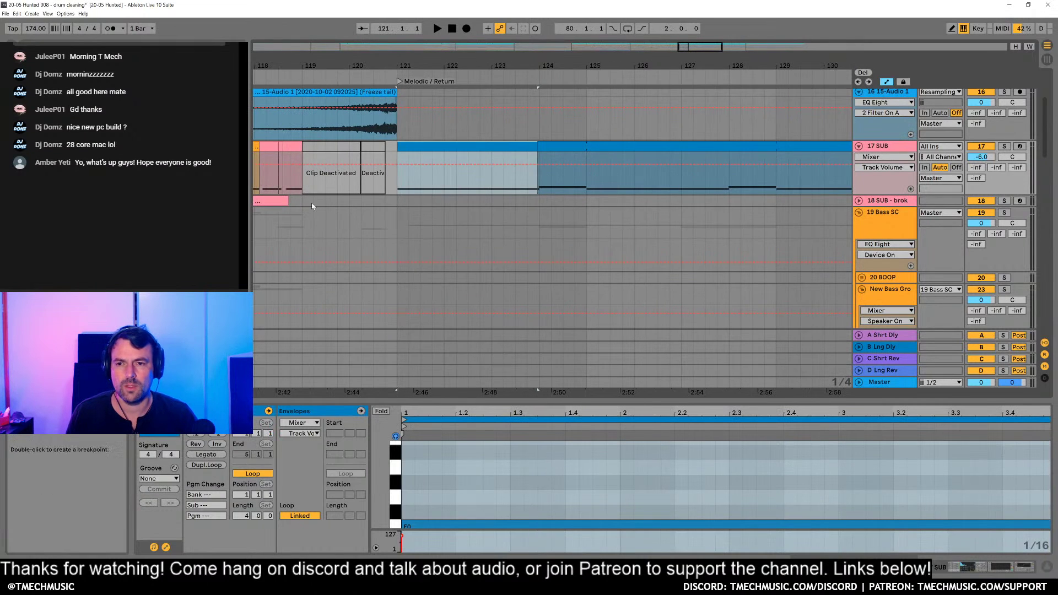
pyautogui.click(349, 220)
pyautogui.press('space')
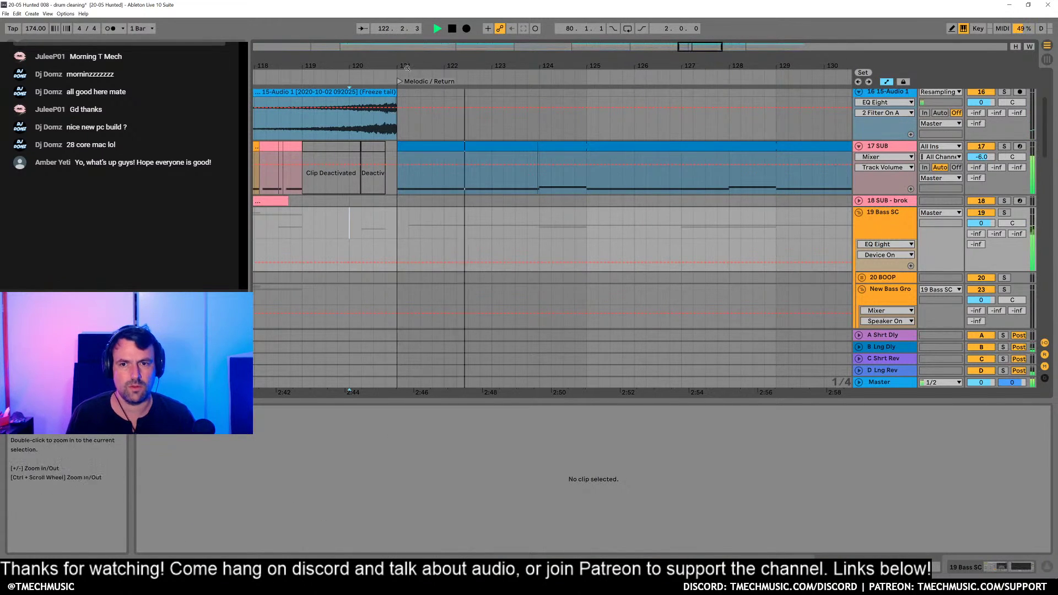
# Step: Leave a one-beat gap before the 17 SUB part at 121.2 and consolidate bars 121 to 125 into one clip
pyautogui.click(488, 144)
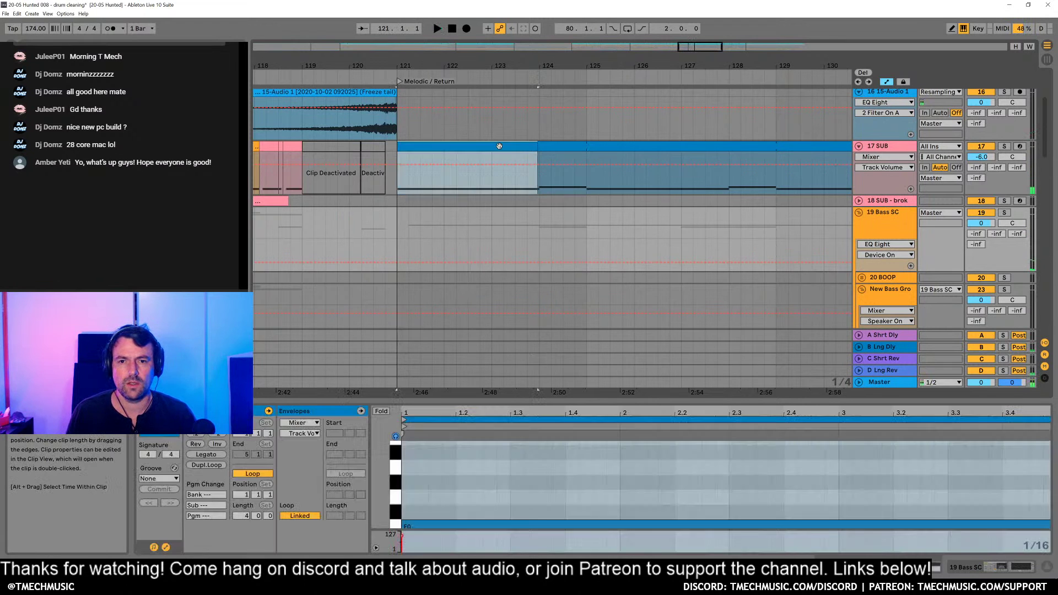
pyautogui.press('space')
pyautogui.moveTo(532, 144); pyautogui.dragTo(453, 146)
pyautogui.scroll(3, 435, 148)
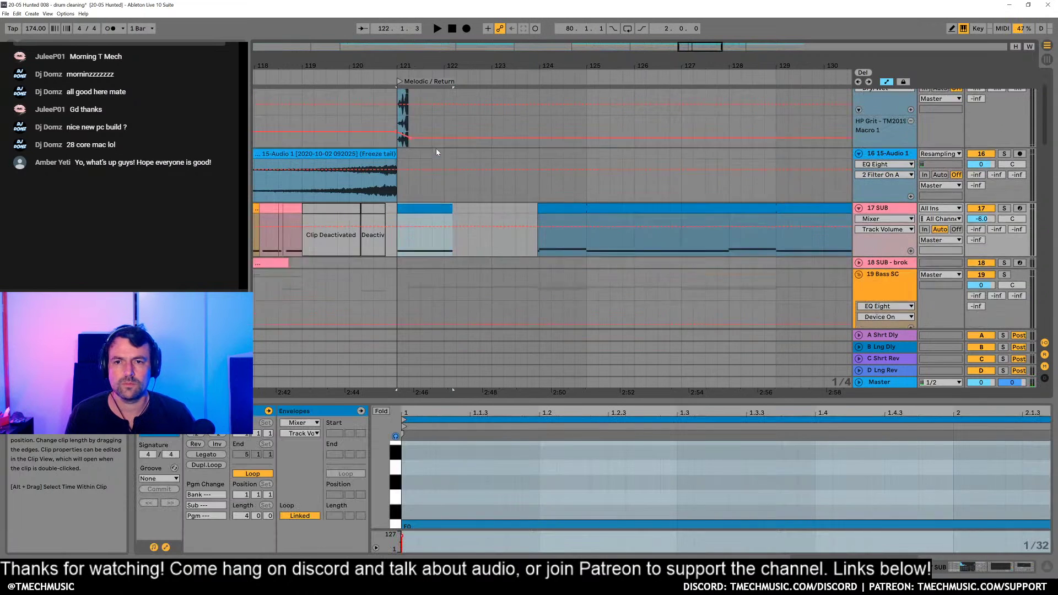
pyautogui.moveTo(432, 240); pyautogui.dragTo(399, 235)
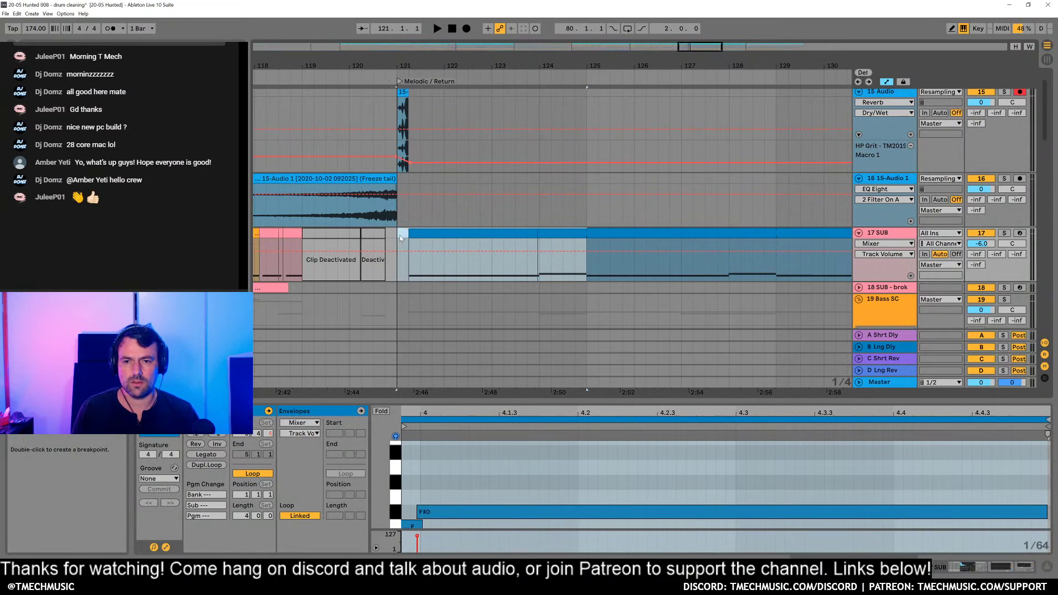
pyautogui.hotkey('ctrl', 'j')
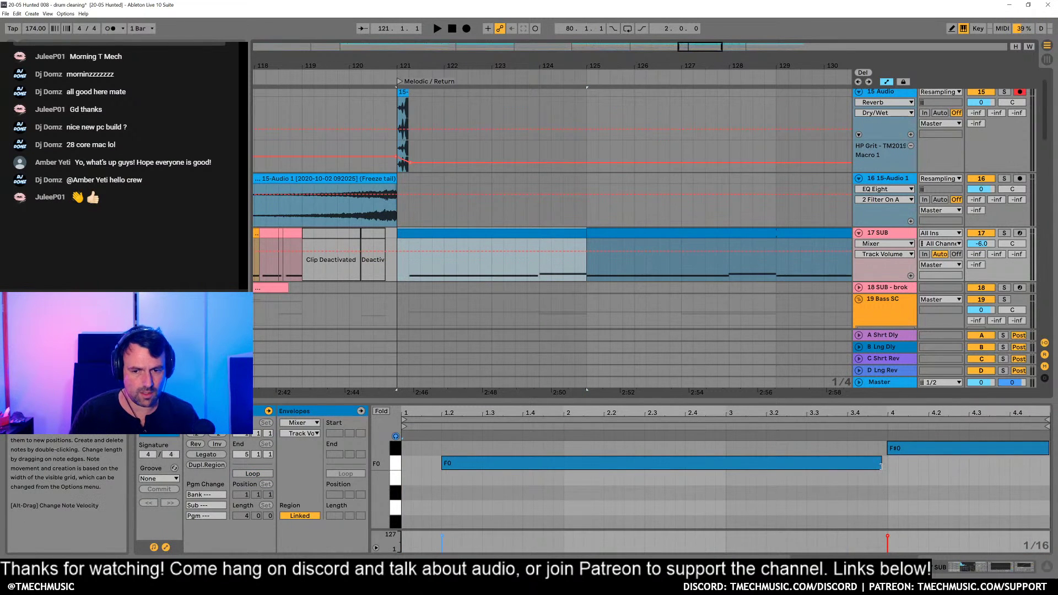
# Step: Lengthen the F0 note up to the F#0 note in the consolidated SUB clip and play from just before bar 121
pyautogui.moveTo(881, 467); pyautogui.dragTo(888, 467)
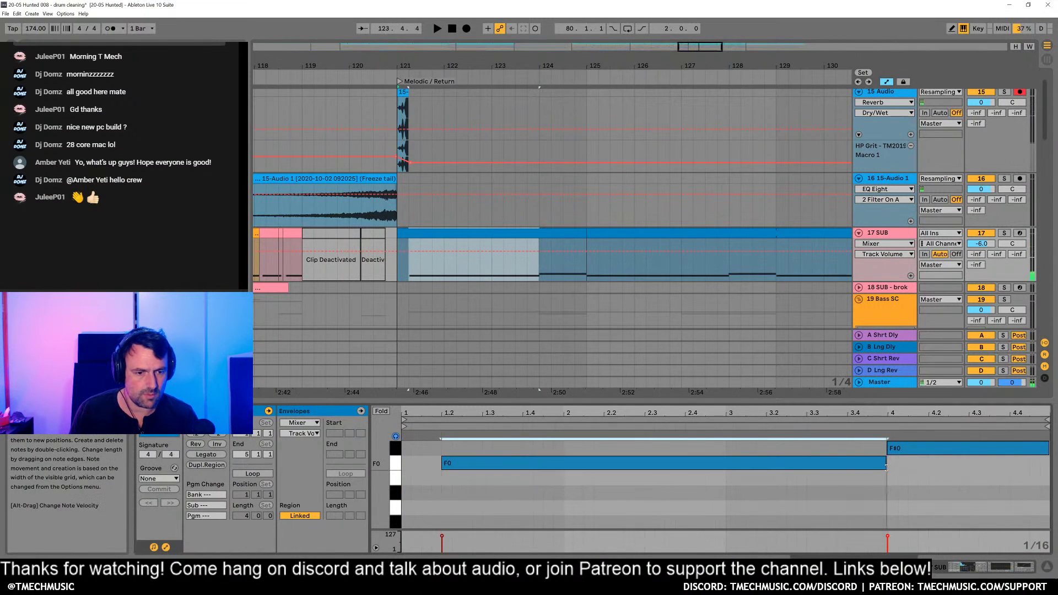
pyautogui.click(389, 276)
pyautogui.press('space')
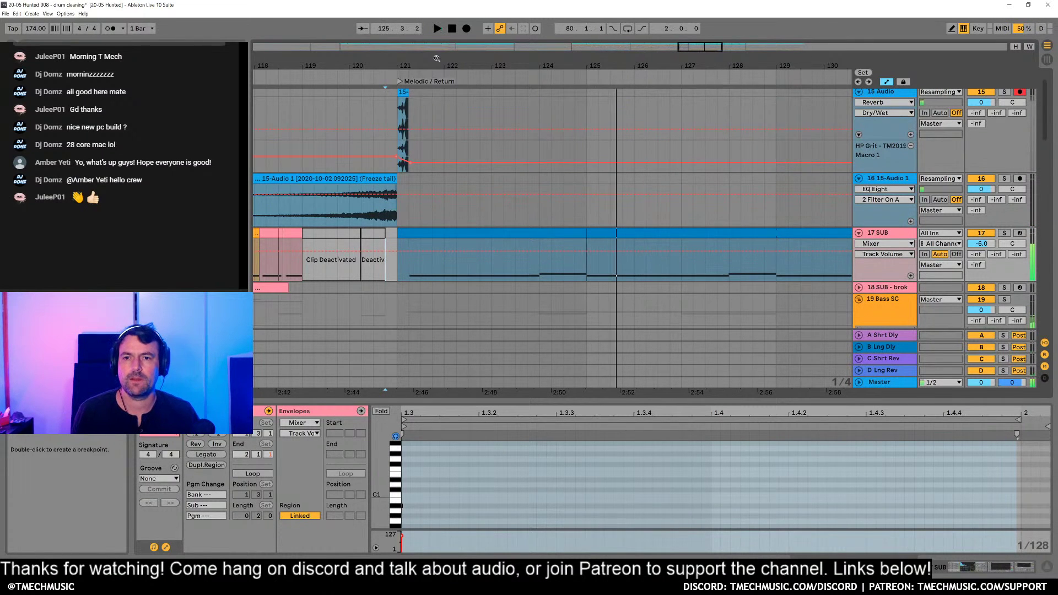
# Step: Add the All Modulators - TM2019 rack after the Reverb on the 15 Audio track
pyautogui.moveTo(438, 58); pyautogui.dragTo(439, 39)
pyautogui.scroll(1, 854, 155)
pyautogui.click(882, 118)
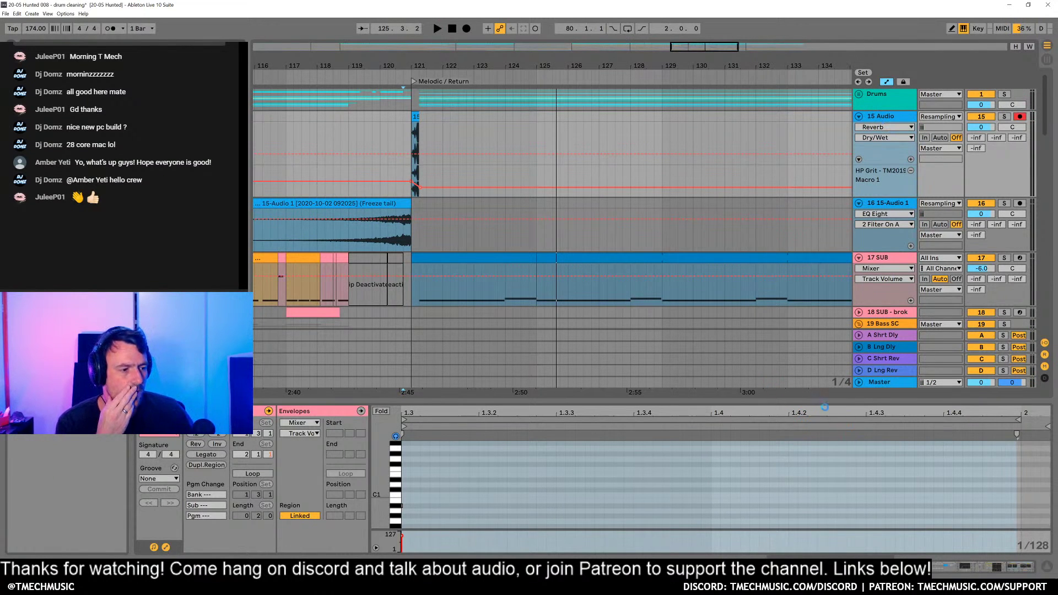
pyautogui.hotkey('shift', 'Tab')
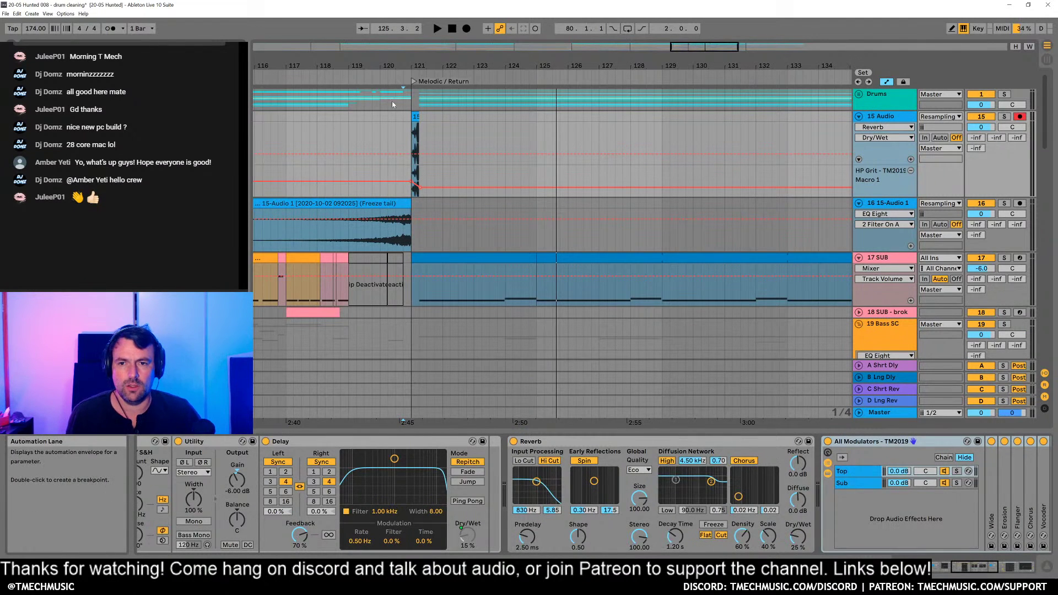
# Step: Audition the transition into bar 121 and switch off the OTT inside the All Modulators rack on 15 Audio
pyautogui.click(416, 128)
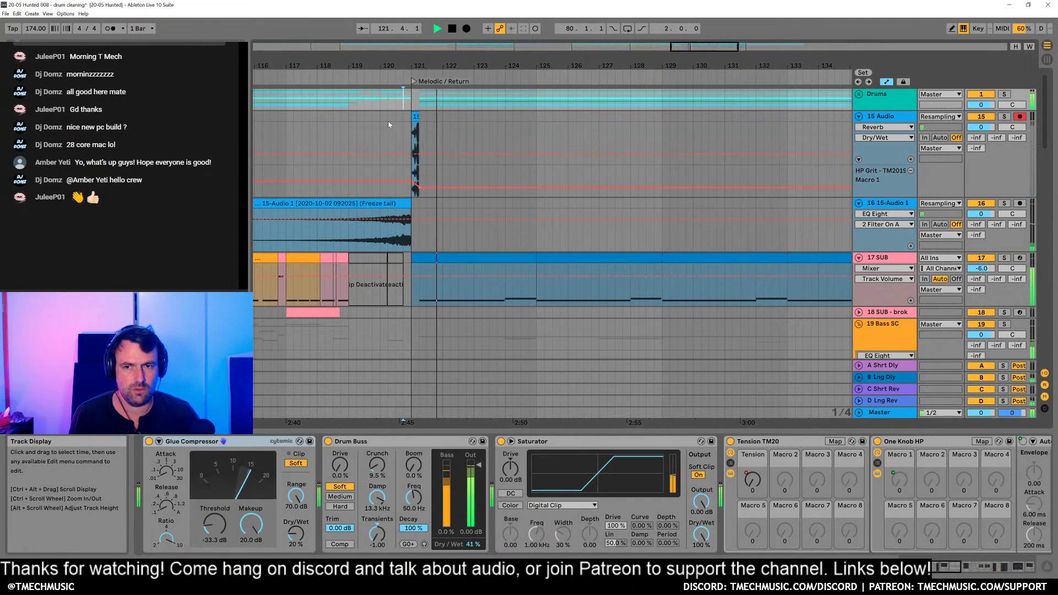
pyautogui.click(620, 279)
pyautogui.press('space')
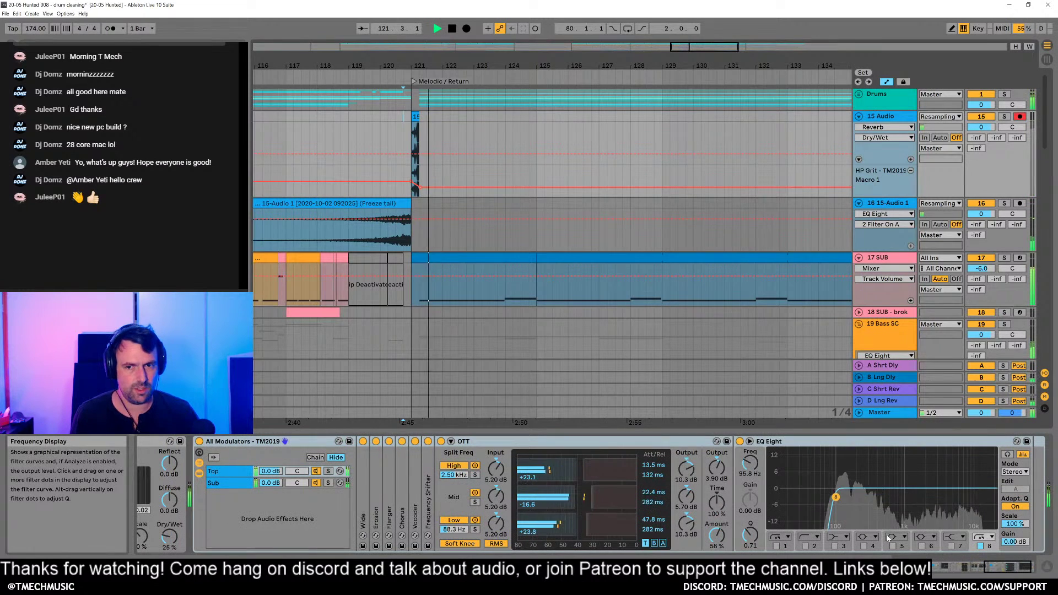
pyautogui.press('space')
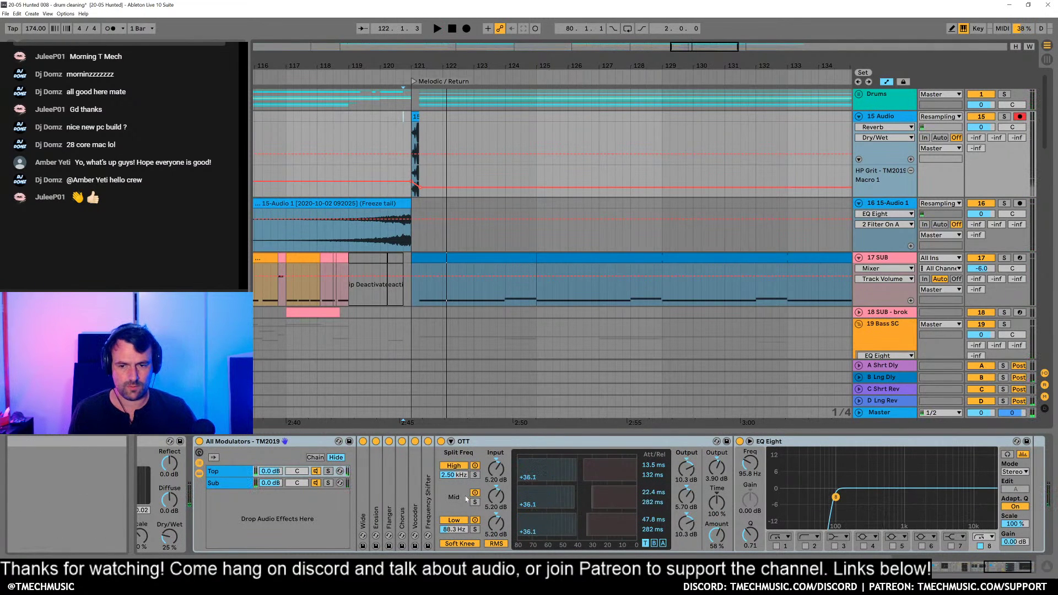
pyautogui.click(440, 442)
pyautogui.press('space')
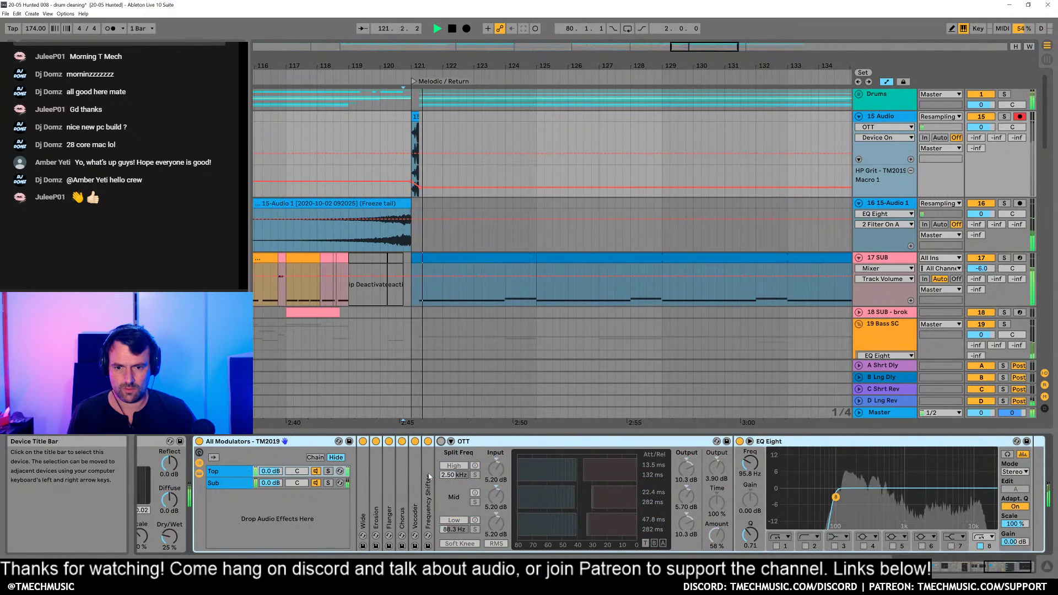
# Step: Switch off Erosion, Chorus and Frequency Shifter in the 15 Audio effects chain, replaying the transition between changes
pyautogui.press('space')
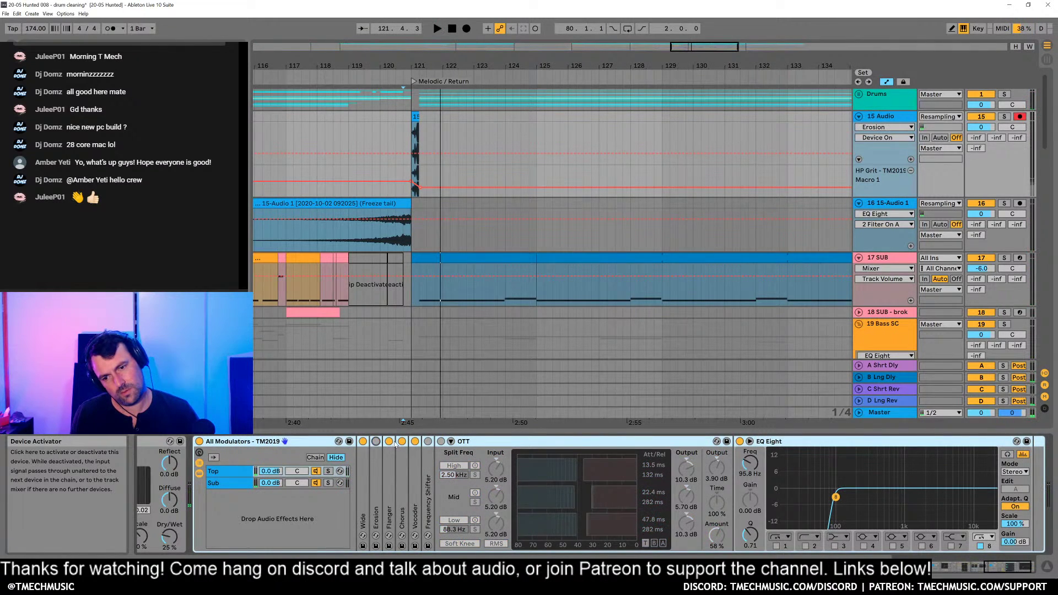
pyautogui.click(402, 441)
pyautogui.press('space')
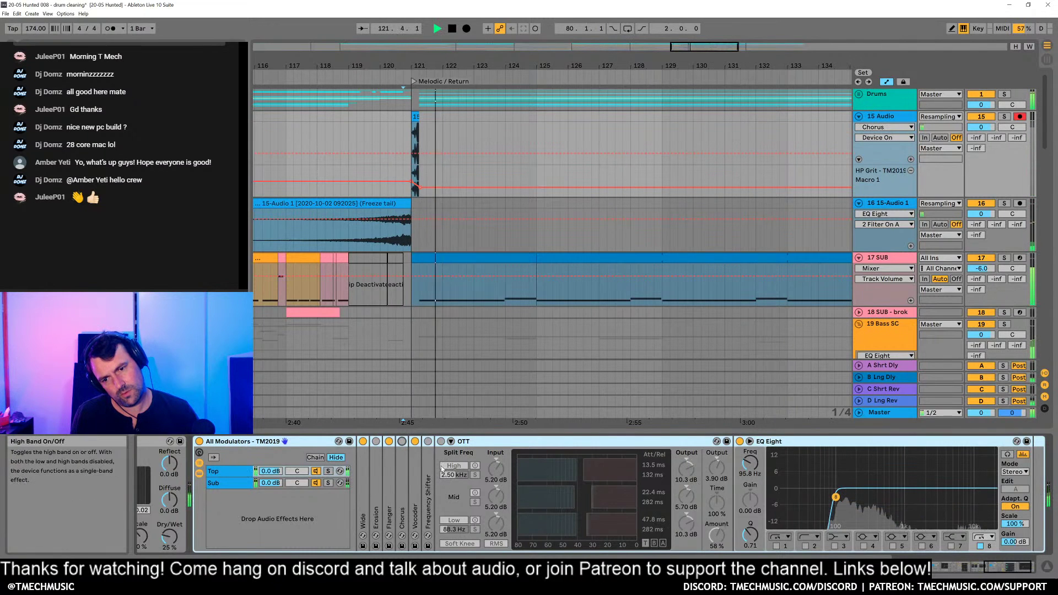
pyautogui.press('space')
pyautogui.click(427, 442)
pyautogui.press('space')
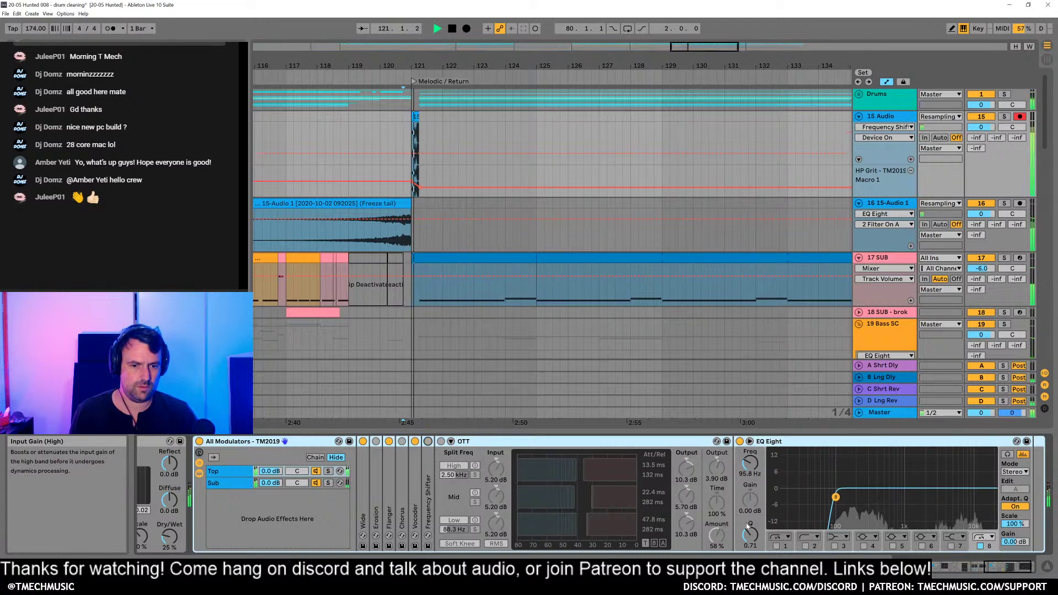
# Step: Add the Subtle Saturator - TM20-07 rack at the end of the 15 Audio chain with Drive at 8.03 dB, followed by an EQ Eight
pyautogui.click(1008, 559)
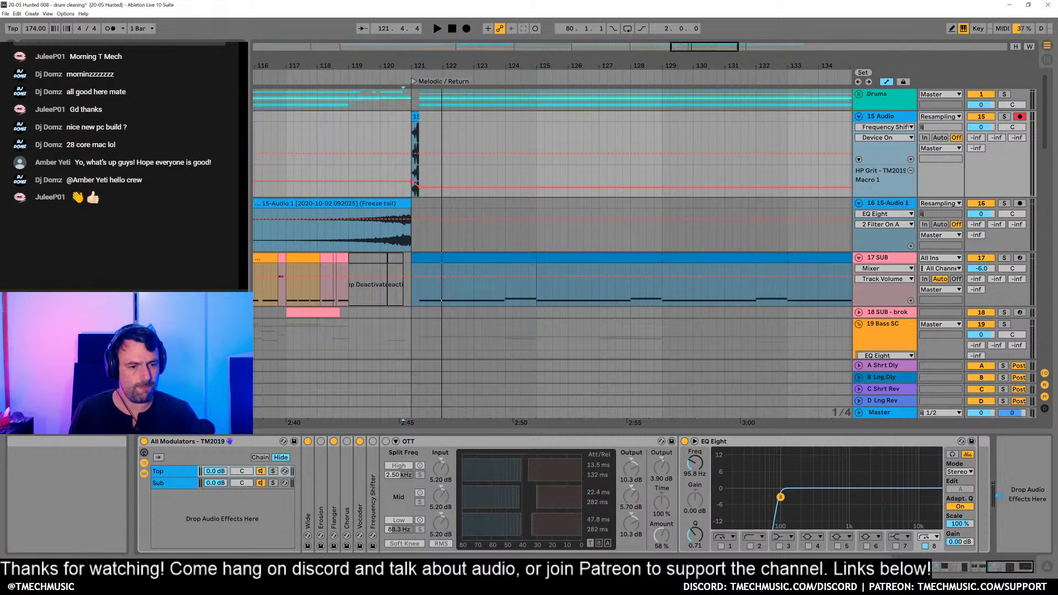
pyautogui.press('space')
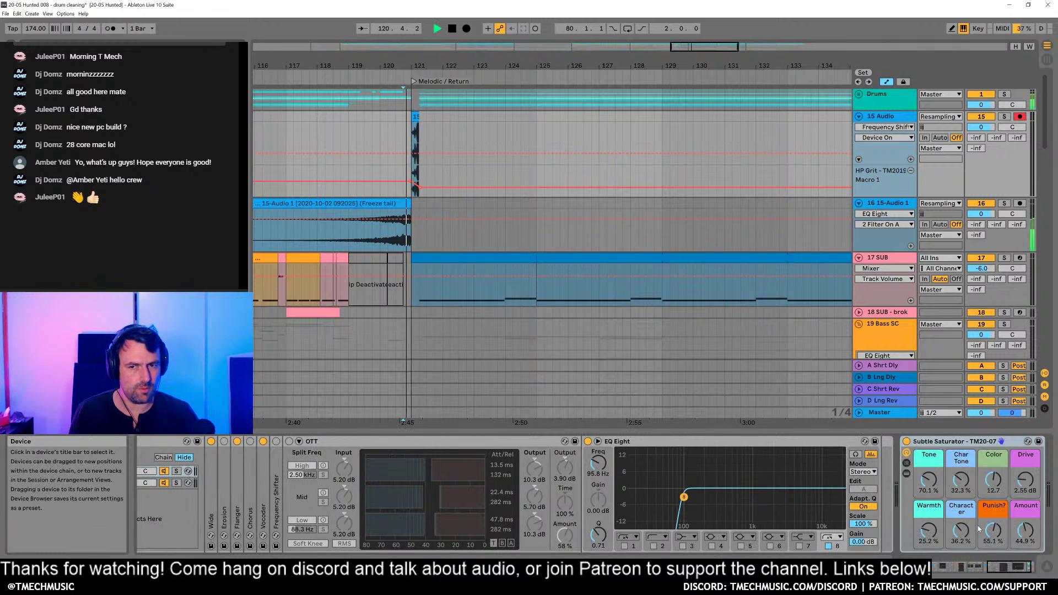
pyautogui.press('space')
pyautogui.moveTo(1024, 481); pyautogui.dragTo(1024, 463)
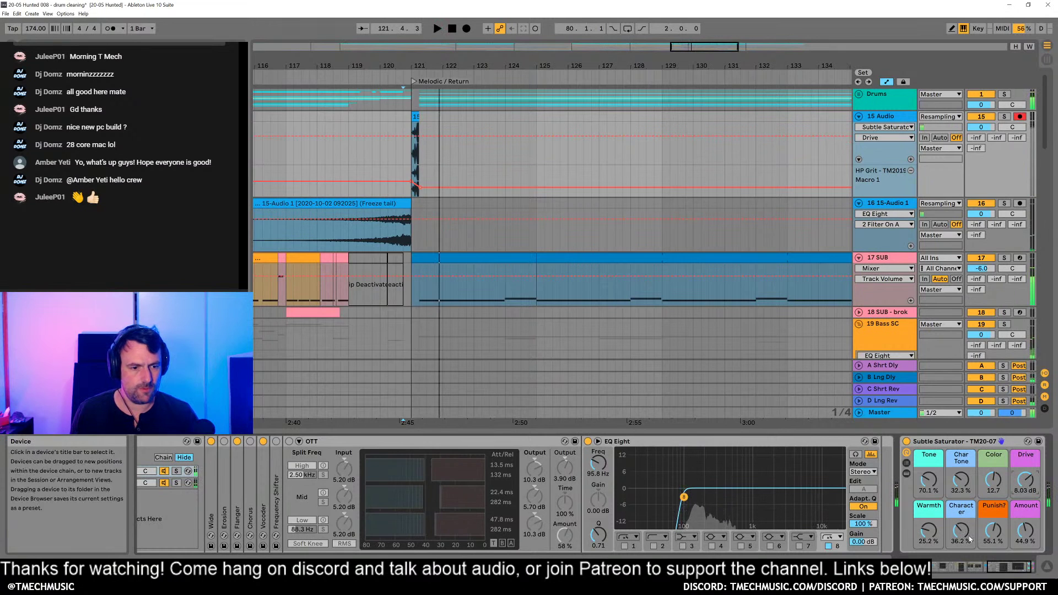
pyautogui.scroll(-2, 992, 546)
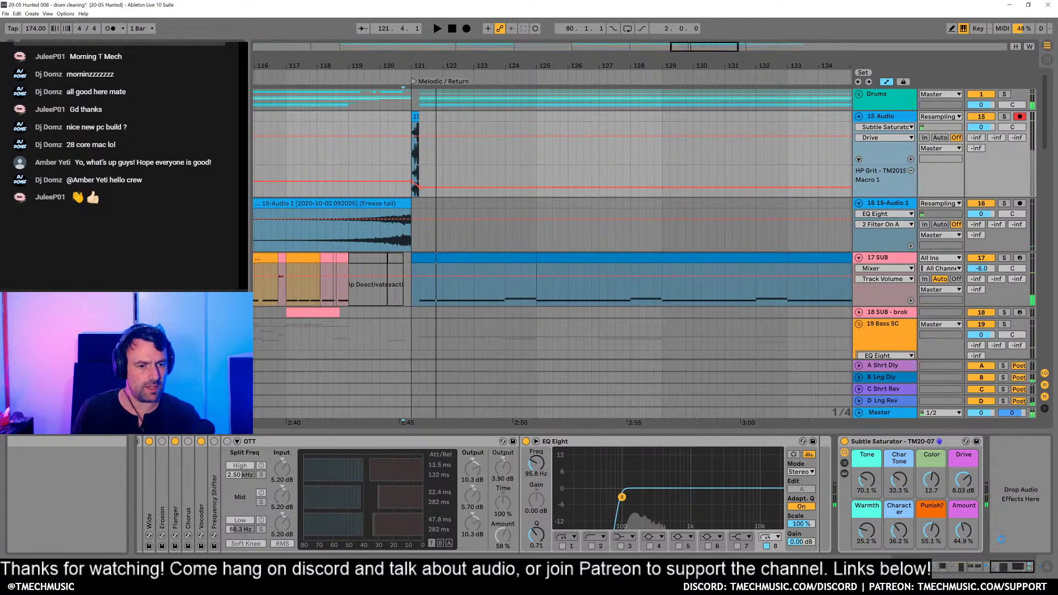
pyautogui.moveTo(1002, 540); pyautogui.dragTo(1003, 524)
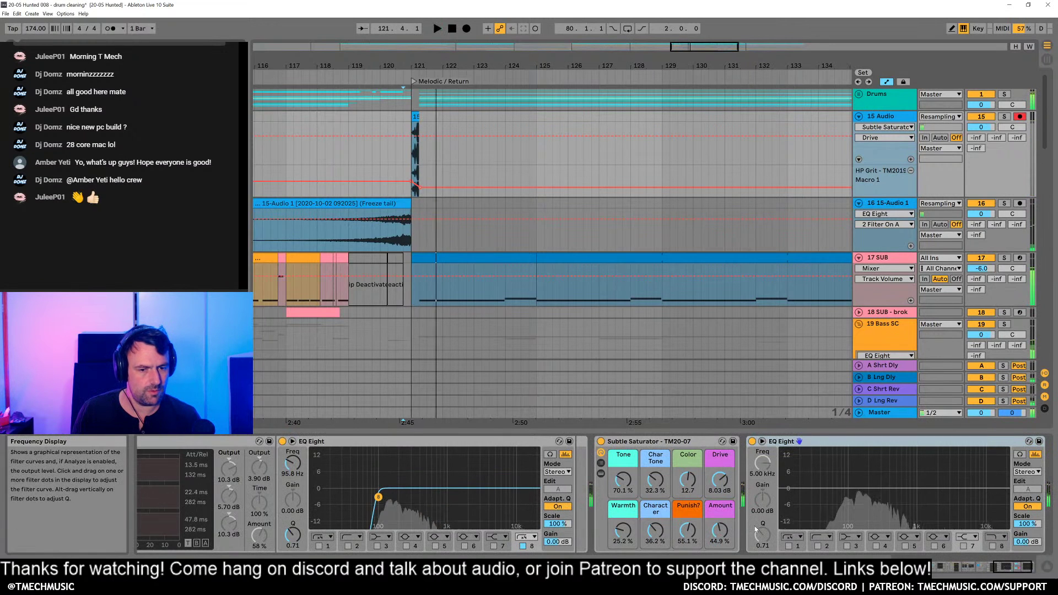
# Step: Solo 15 Audio to set the Subtle Saturator's Punish? macro to 20.5 % during playback, and release the solo
pyautogui.click(1005, 116)
pyautogui.press('space')
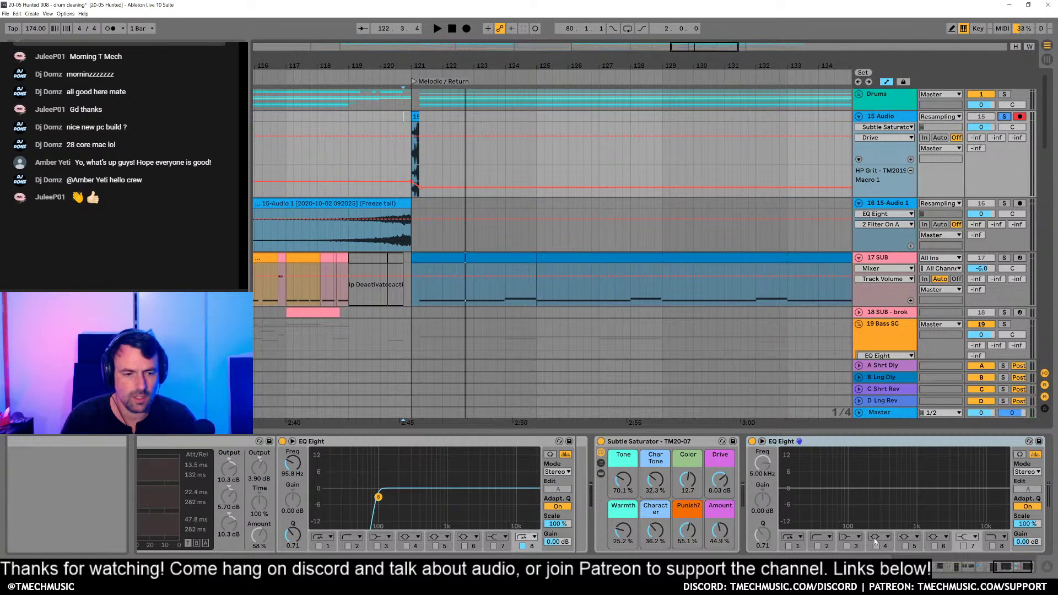
pyautogui.press('space')
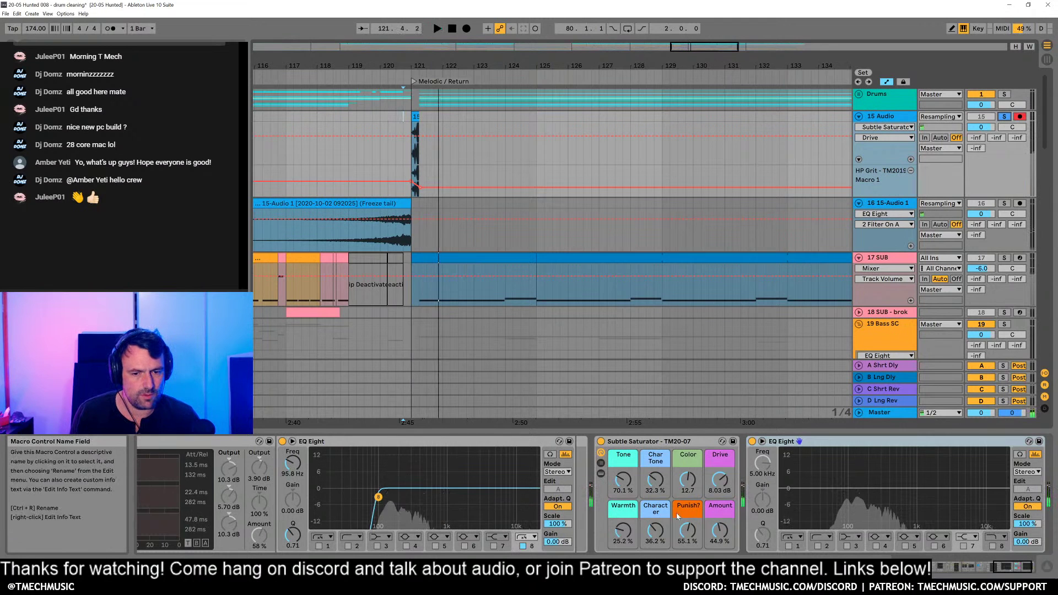
pyautogui.moveTo(689, 531); pyautogui.dragTo(695, 531)
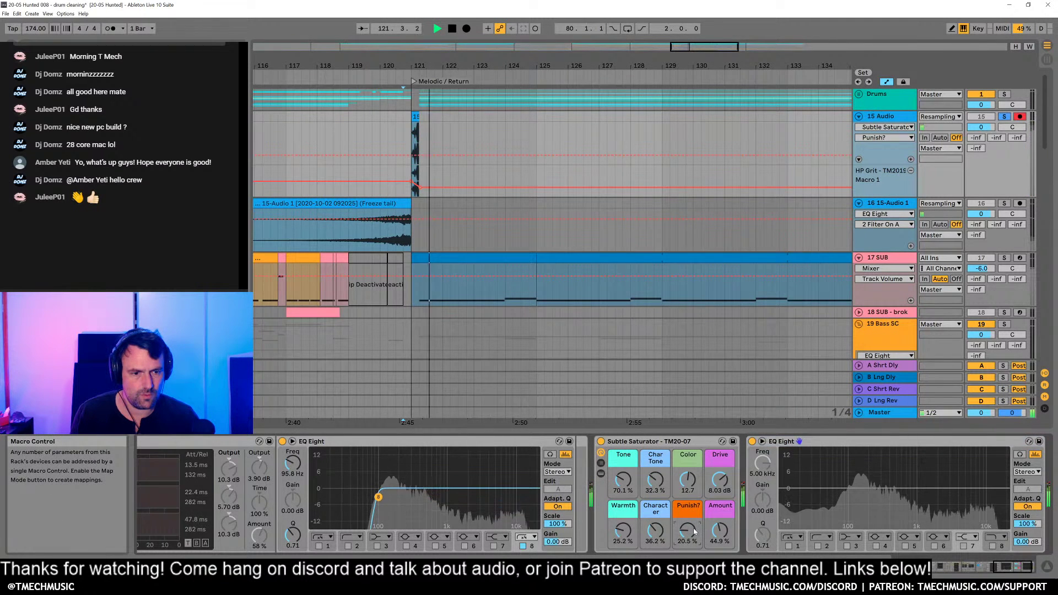
pyautogui.press('space')
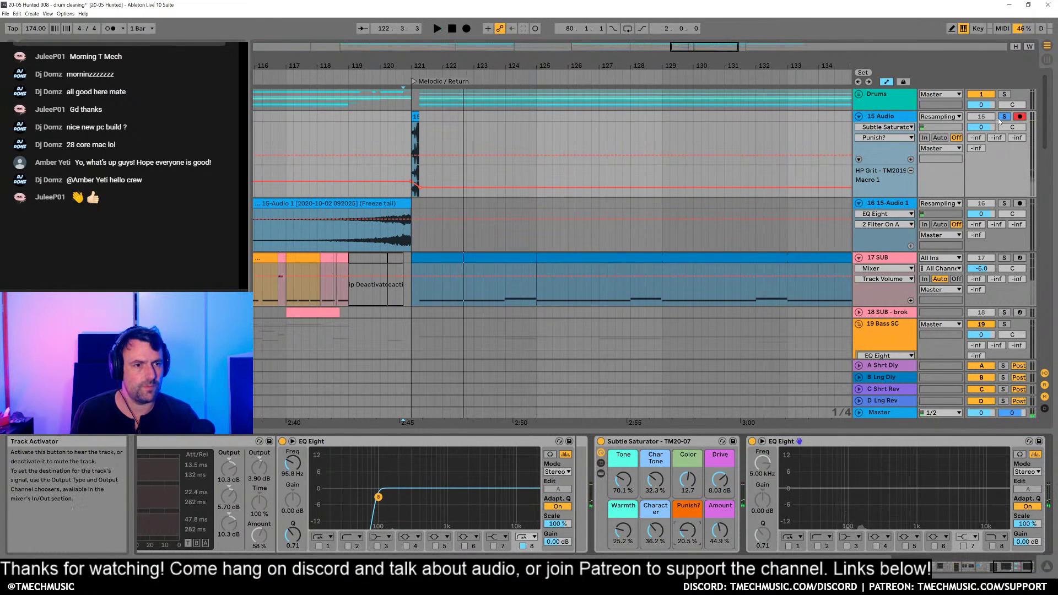
# Step: Switch off the All Modulators - TM2019 rack on 15 Audio and replay the transition into bar 121
pyautogui.click(988, 573)
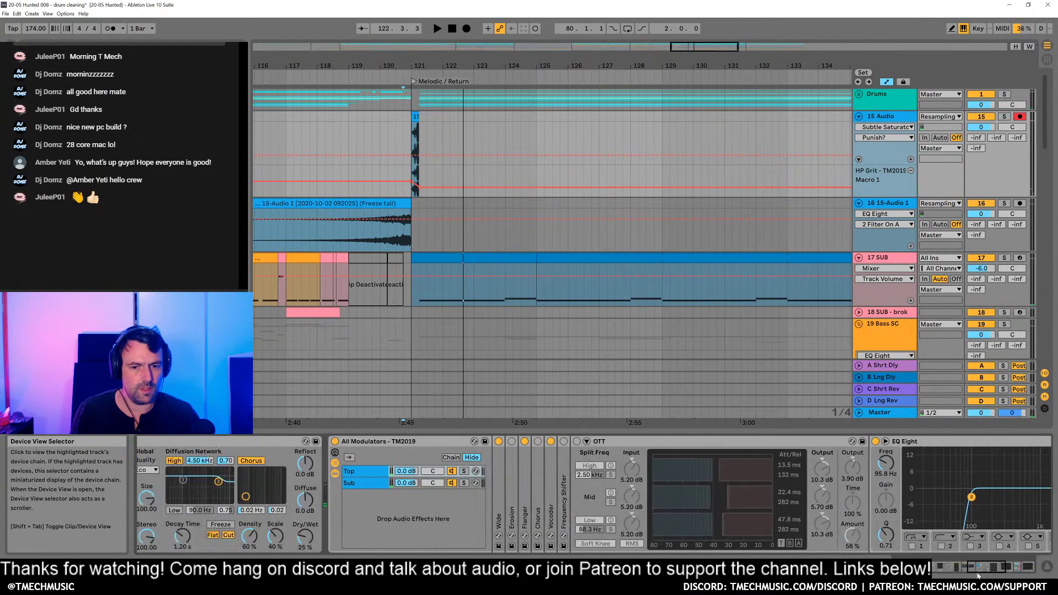
pyautogui.click(506, 442)
pyautogui.press('space')
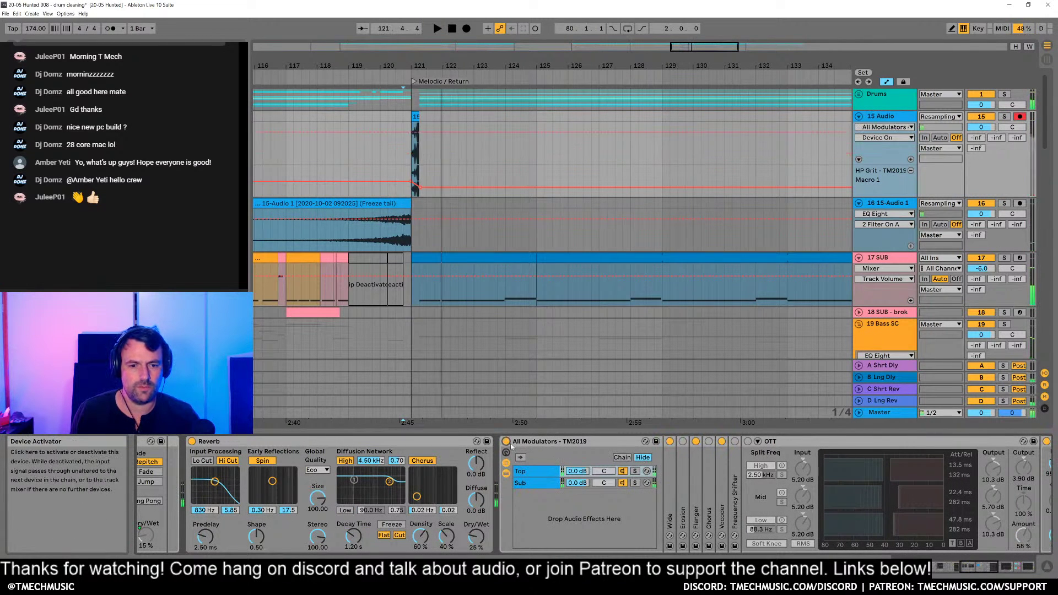
pyautogui.press('space')
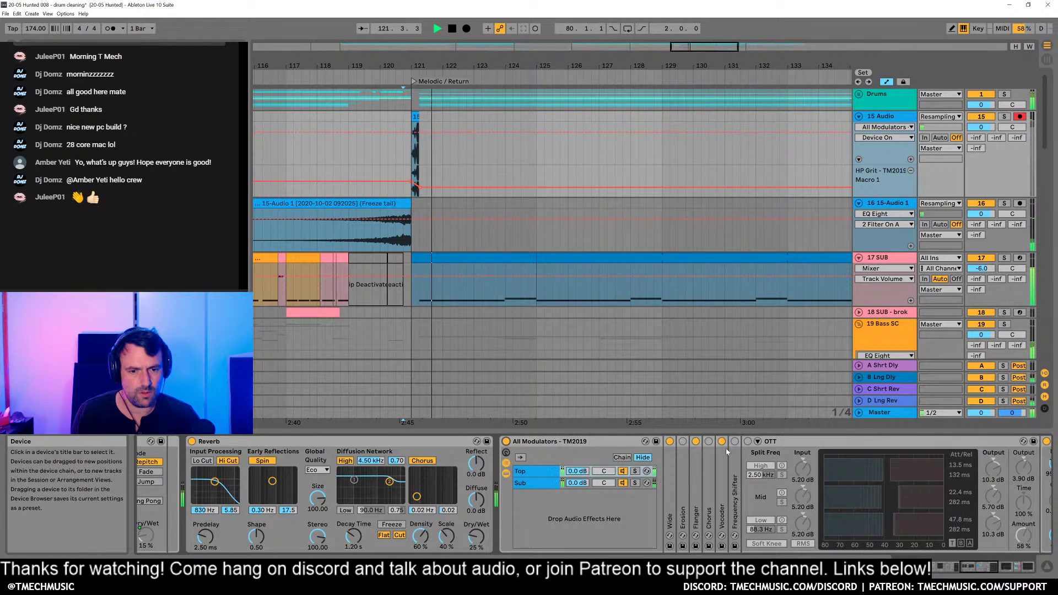
pyautogui.press('space')
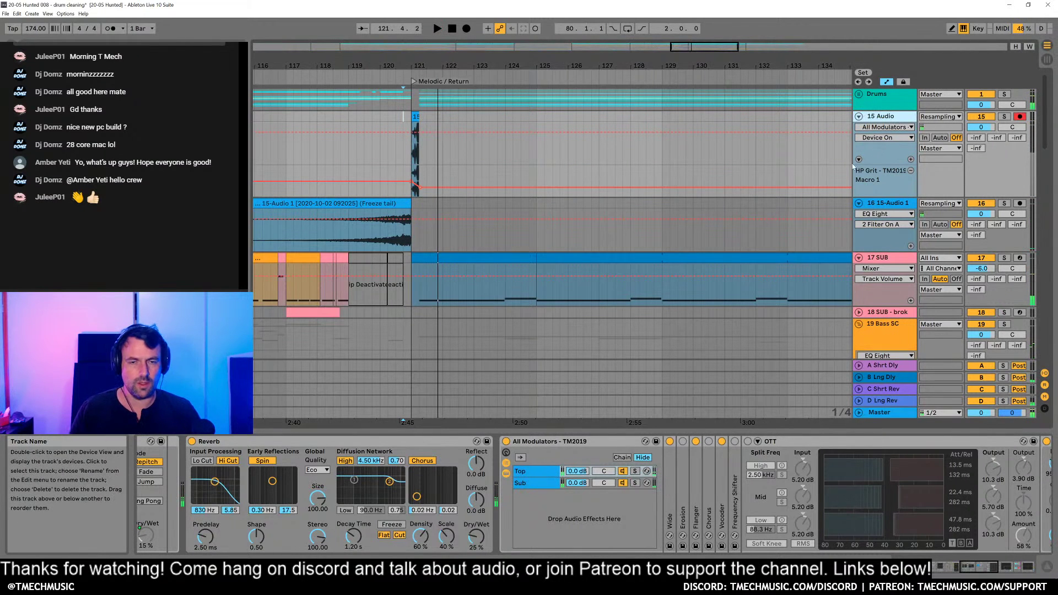
# Step: Duplicate the 15 Audio track with its effects, and freeze and flatten the duplicate
pyautogui.hotkey('ctrl', 'd')
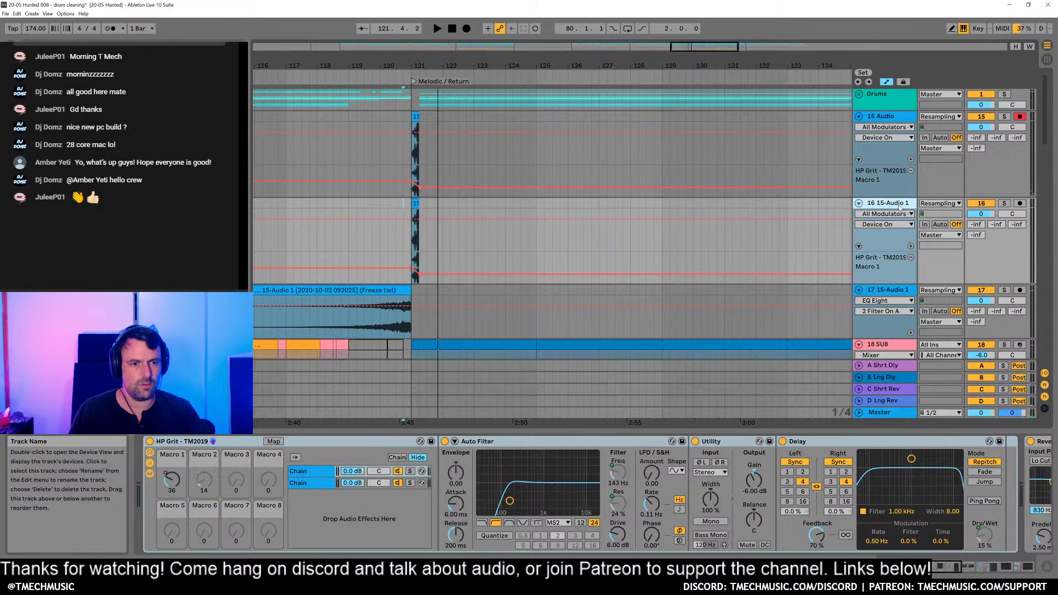
pyautogui.rightClick(876, 202)
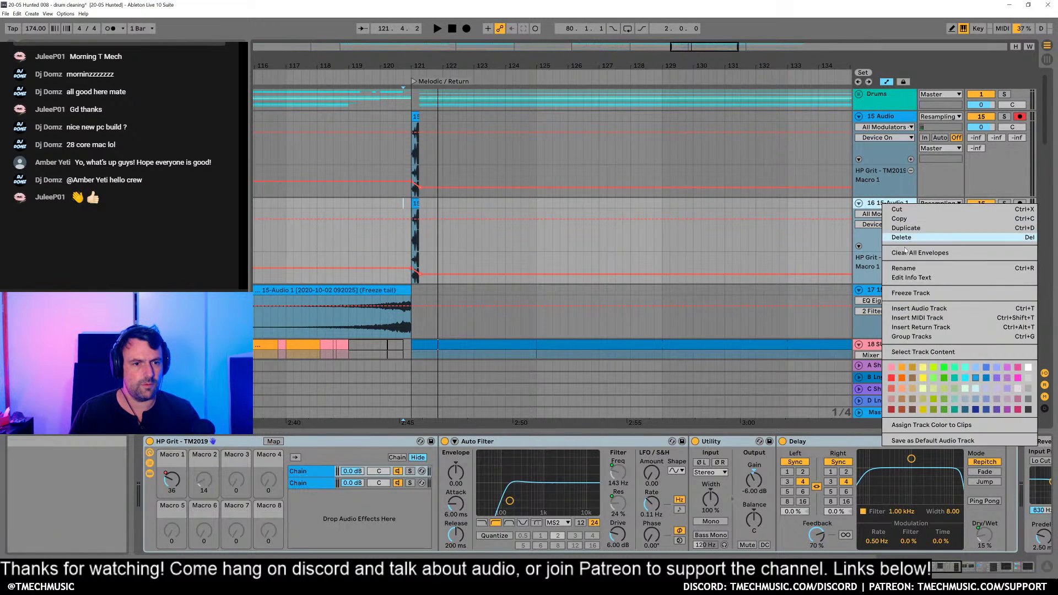
pyautogui.click(916, 295)
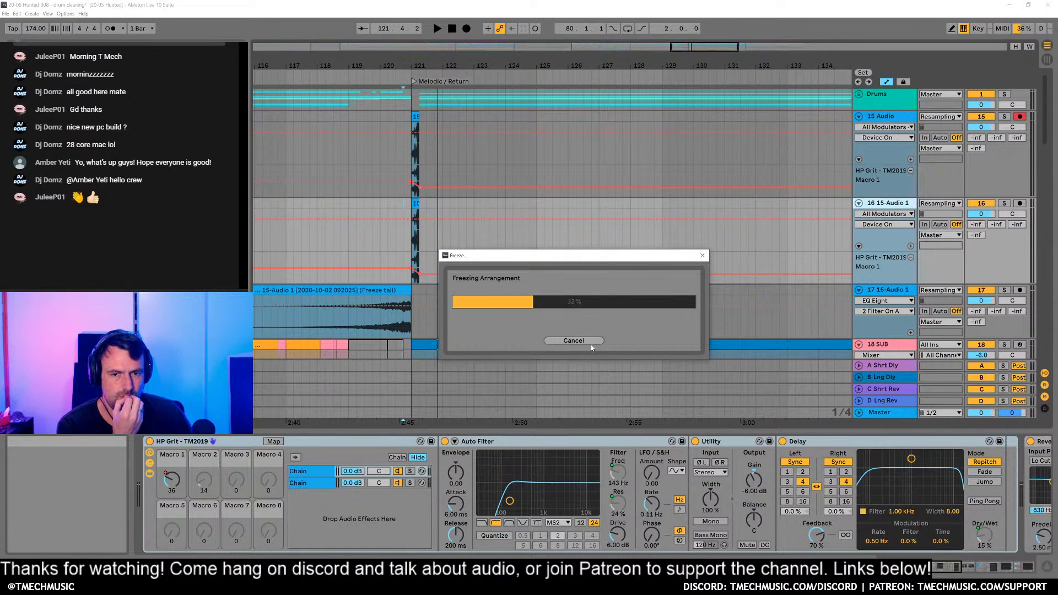
pyautogui.moveTo(959, 567); pyautogui.dragTo(1000, 568)
pyautogui.rightClick(880, 203)
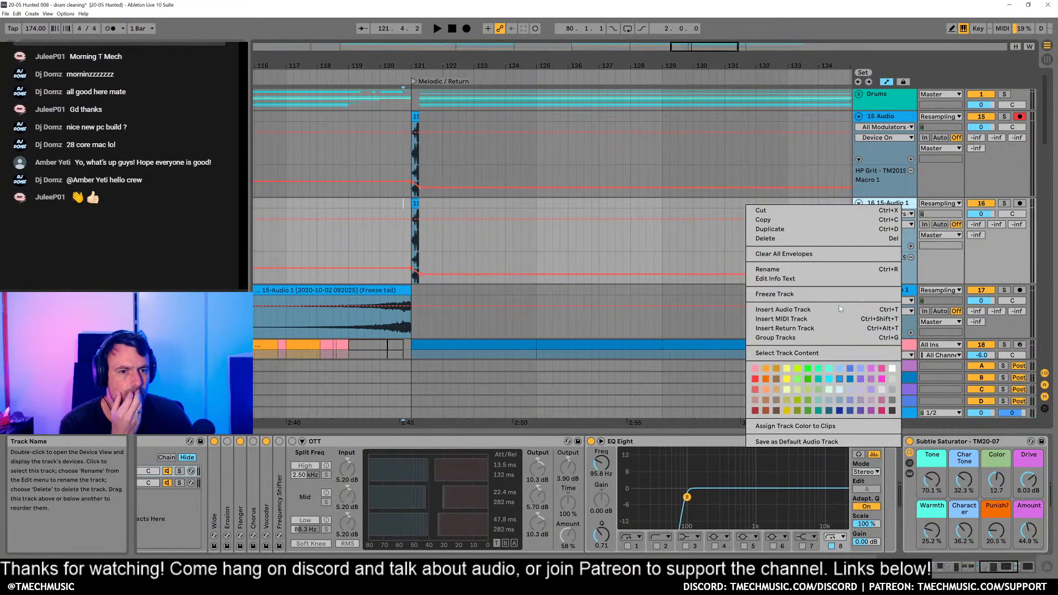
pyautogui.click(845, 295)
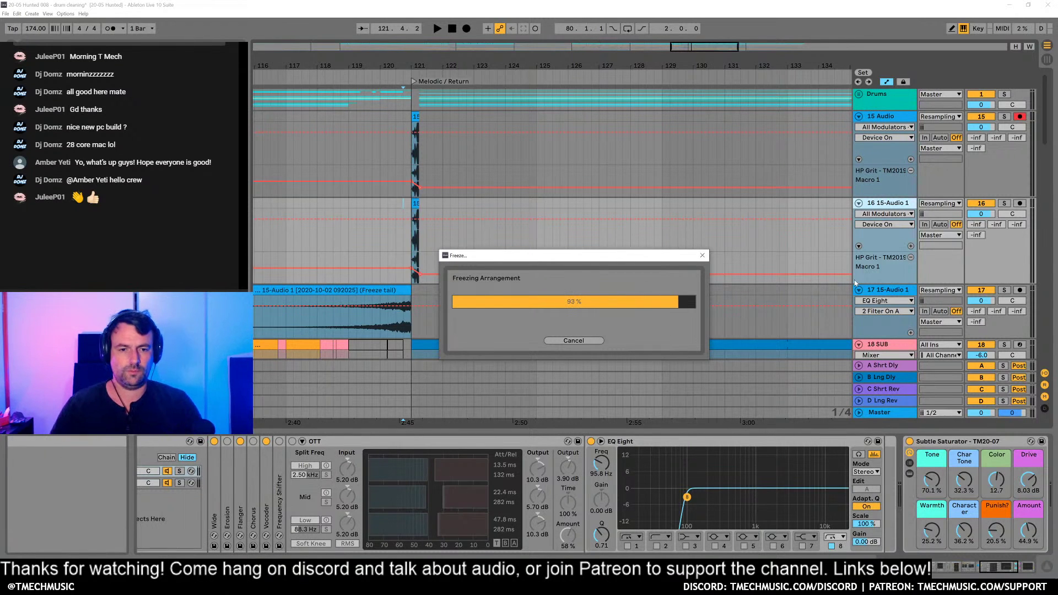
pyautogui.rightClick(885, 203)
pyautogui.click(881, 259)
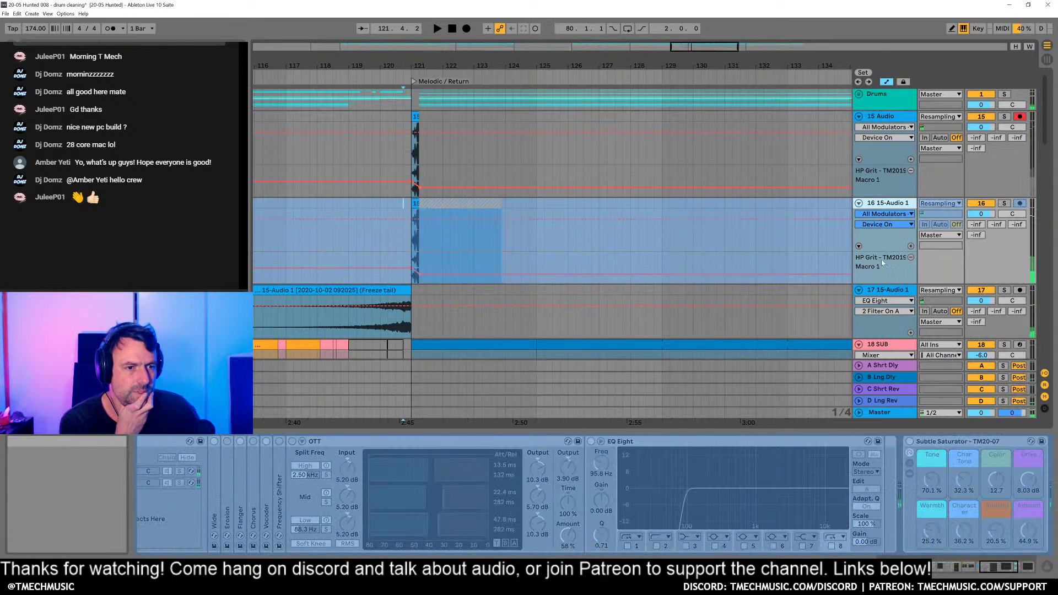
# Step: Split the flattened 15-Audio 1 (Freeze) clip on track 16 at 121.2
pyautogui.moveTo(412, 66); pyautogui.dragTo(412, 119)
pyautogui.moveTo(453, 203); pyautogui.dragTo(711, 205)
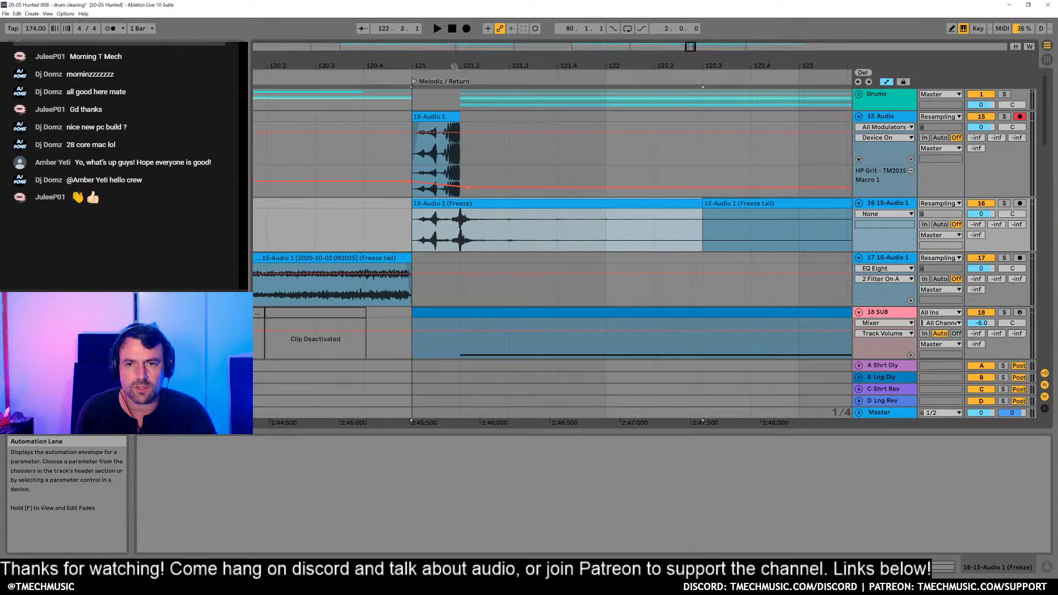
pyautogui.moveTo(456, 67)
pyautogui.mouseDown()
pyautogui.moveTo(457, 105)
pyautogui.moveTo(456, 74)
pyautogui.mouseUp()
pyautogui.click(500, 233)
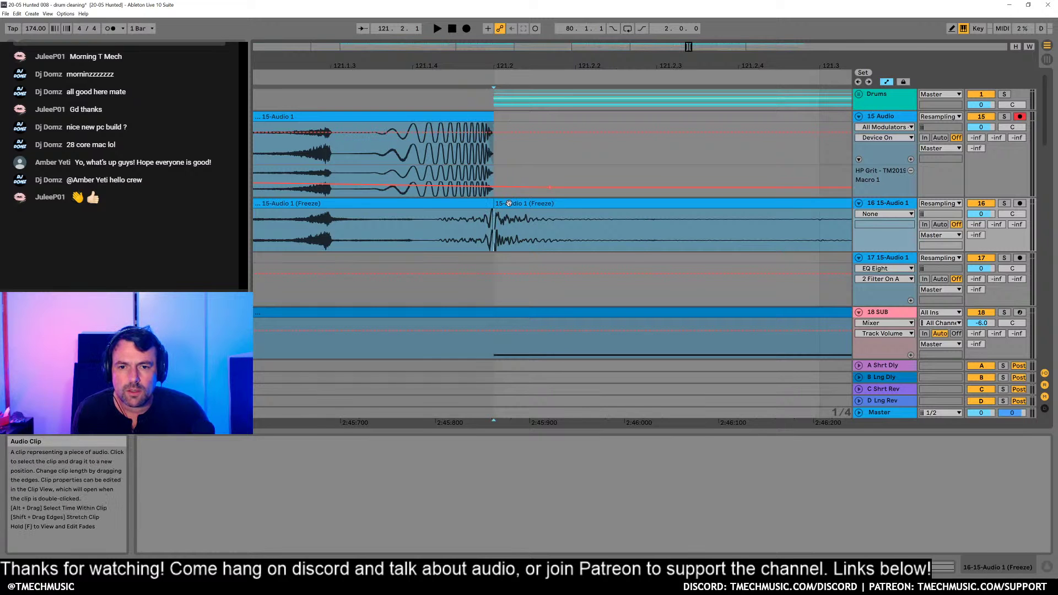
# Step: Crossfade the track 16 clip starting at 121.2 into the preceding one and set its clip gain to -9.10 dB
pyautogui.doubleClick(507, 226)
pyautogui.press('a')
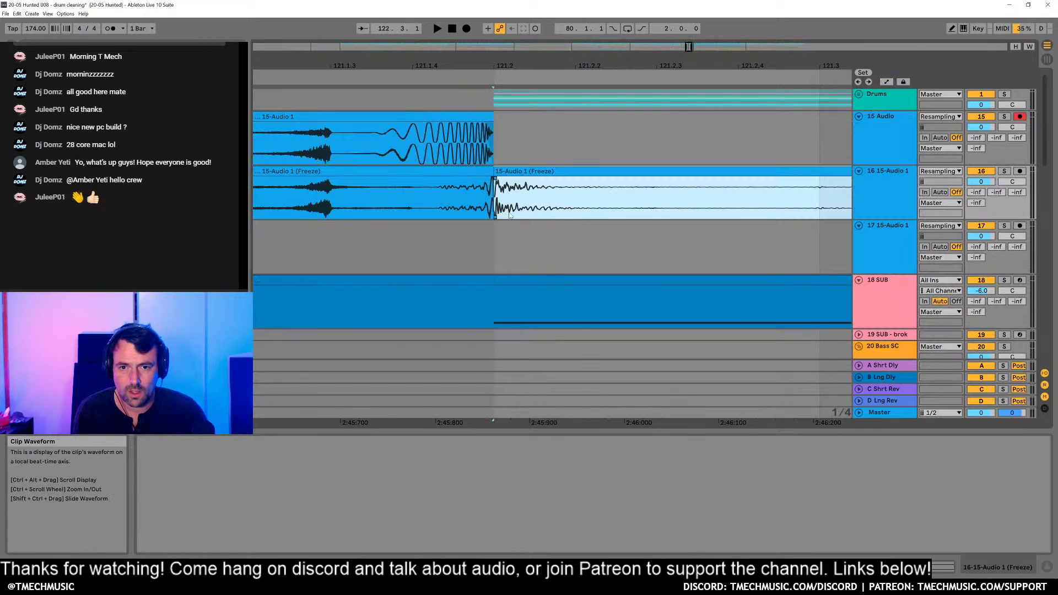
pyautogui.moveTo(496, 179); pyautogui.dragTo(474, 182)
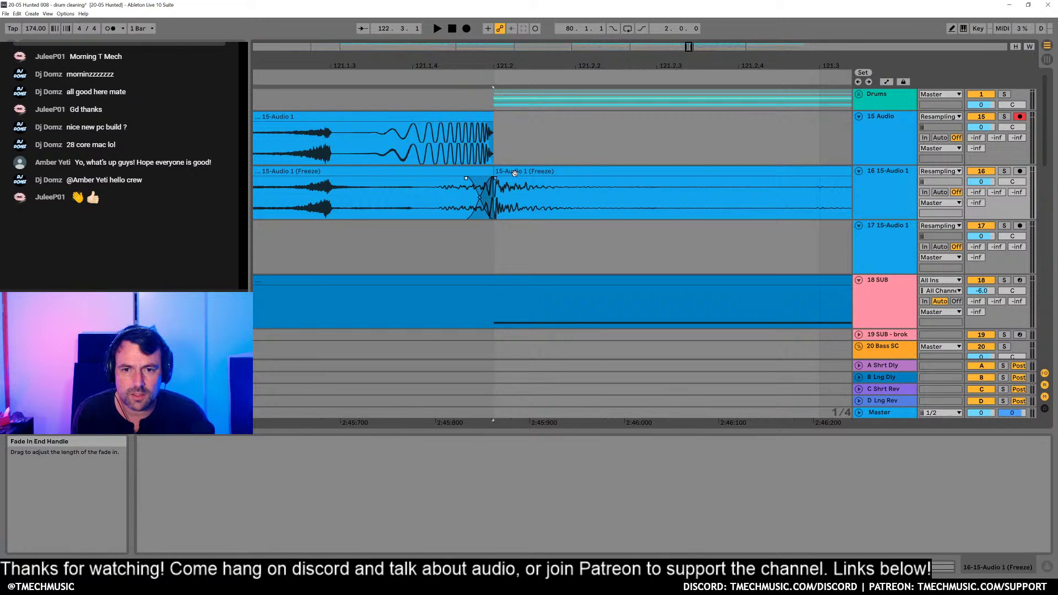
pyautogui.click(515, 174)
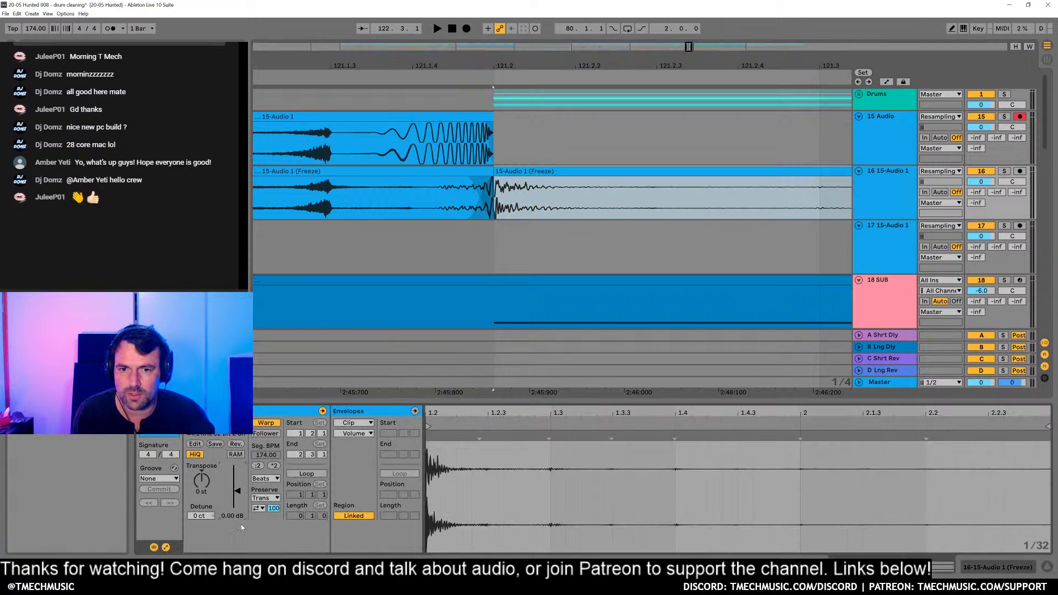
pyautogui.moveTo(237, 491); pyautogui.dragTo(237, 495)
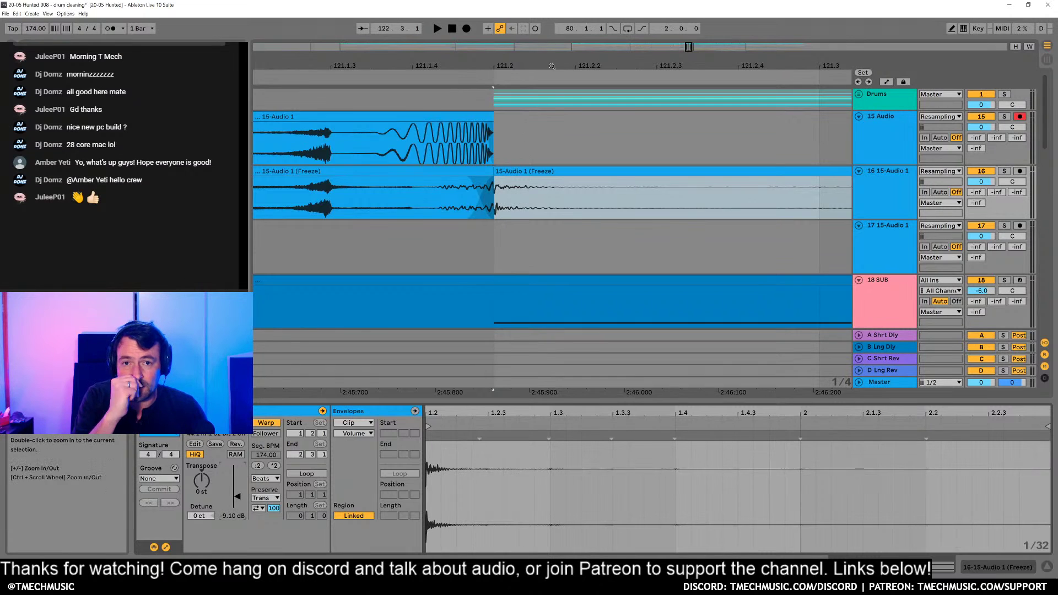
# Step: Solo track 16 15-Audio 1 and play from 120.4 into bar 121 to check the edited drum tail
pyautogui.moveTo(552, 69)
pyautogui.mouseDown()
pyautogui.moveTo(552, 58)
pyautogui.moveTo(531, 77)
pyautogui.moveTo(531, 54)
pyautogui.mouseUp()
pyautogui.click(372, 195)
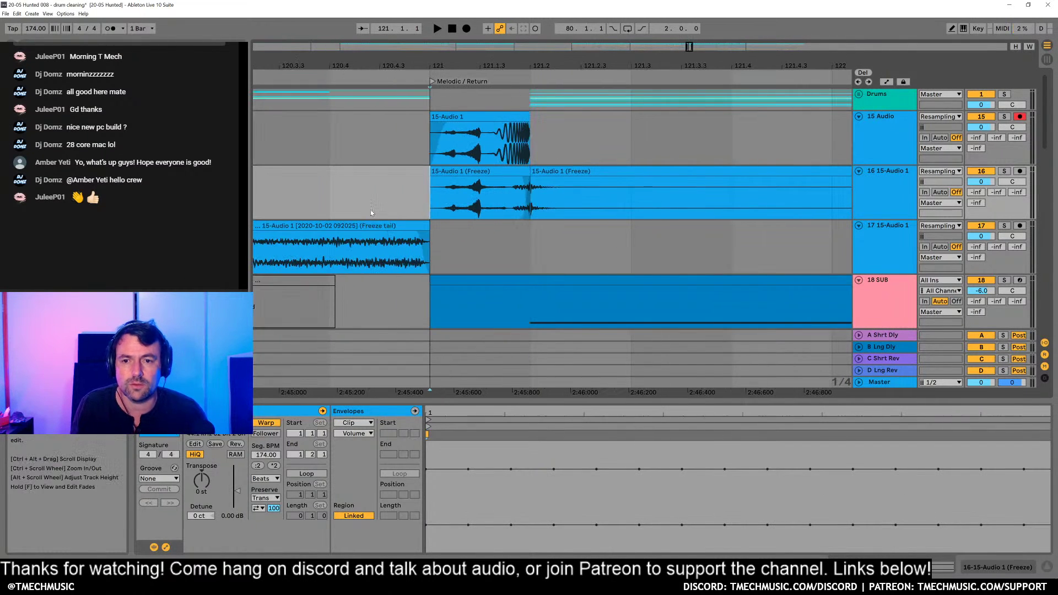
pyautogui.click(371, 208)
pyautogui.press('space')
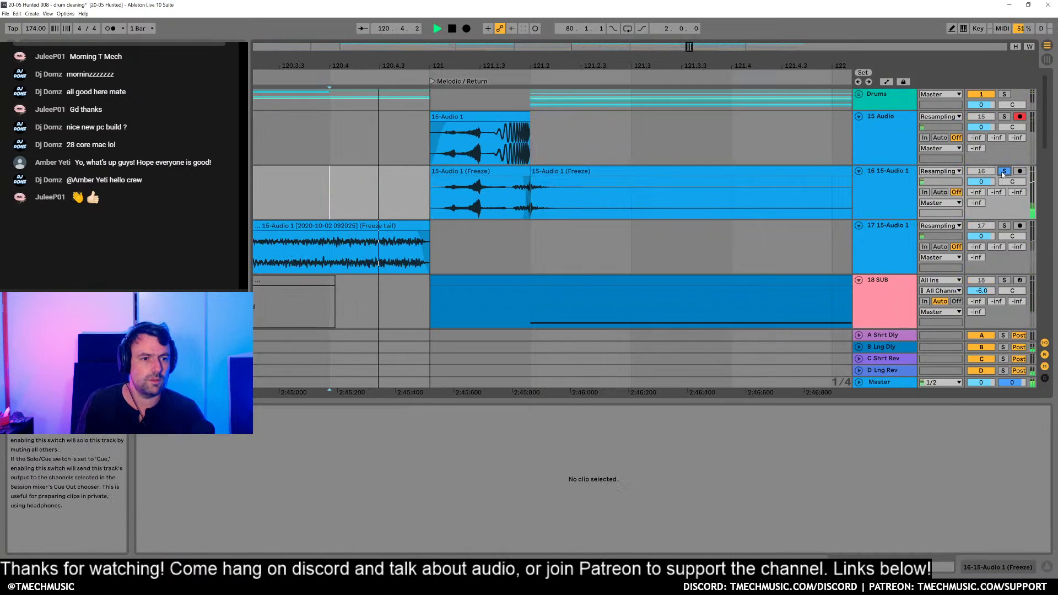
pyautogui.click(1004, 172)
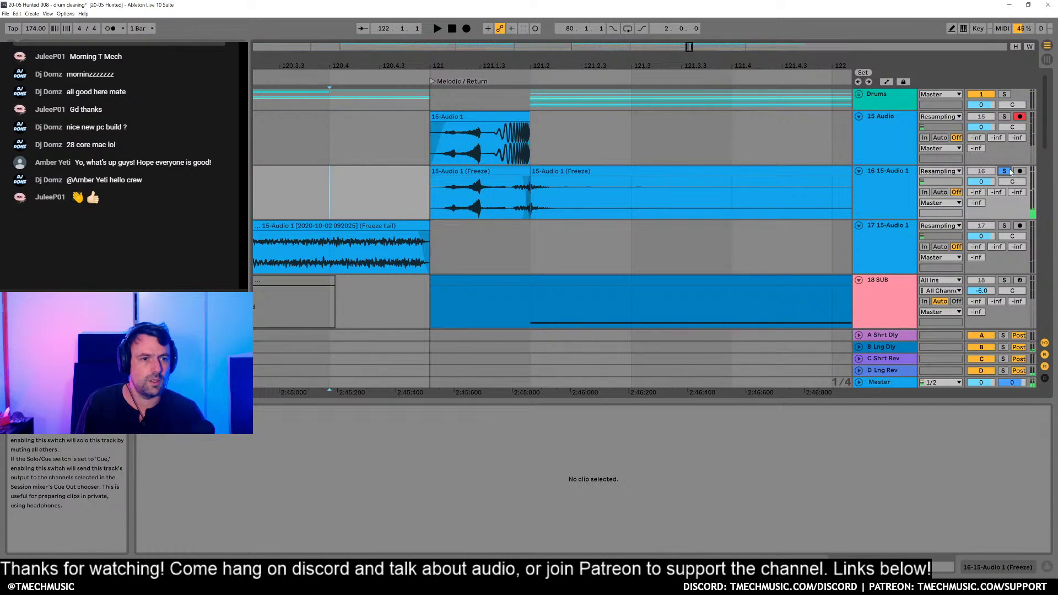
# Step: Solo the 15 Audio track and audition the transition while examining its effects chain from Reverb to the final EQ Eight
pyautogui.click(1005, 117)
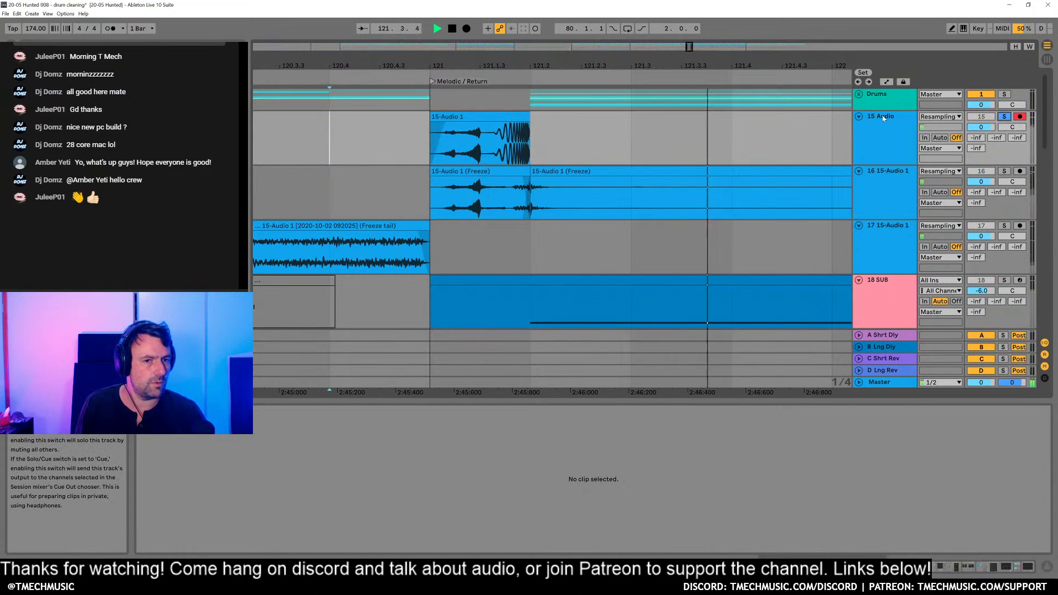
pyautogui.press('space')
pyautogui.click(866, 144)
pyautogui.hotkey('shift', 'Tab')
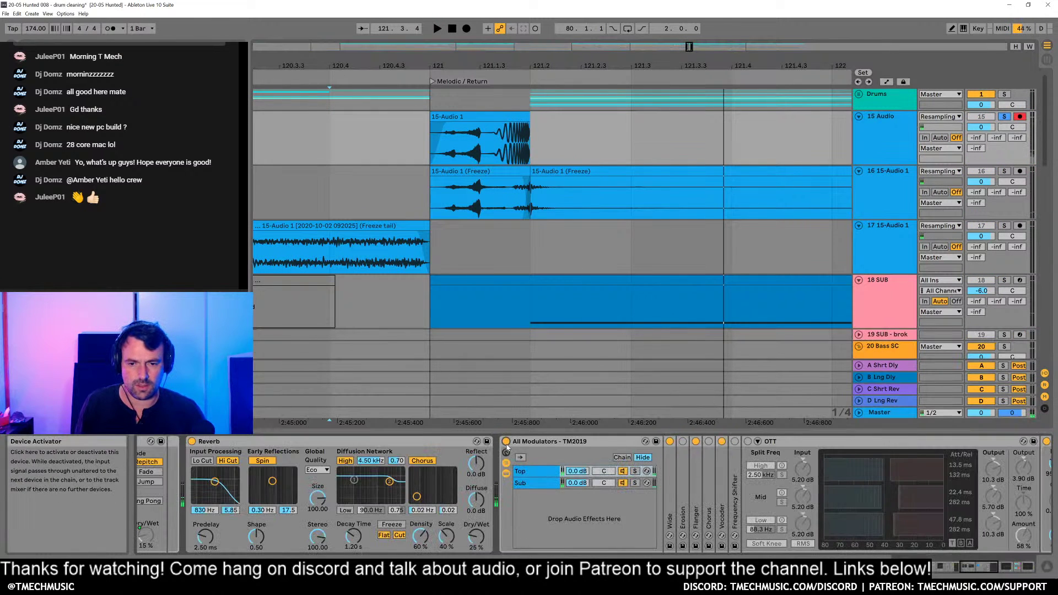
pyautogui.press('space')
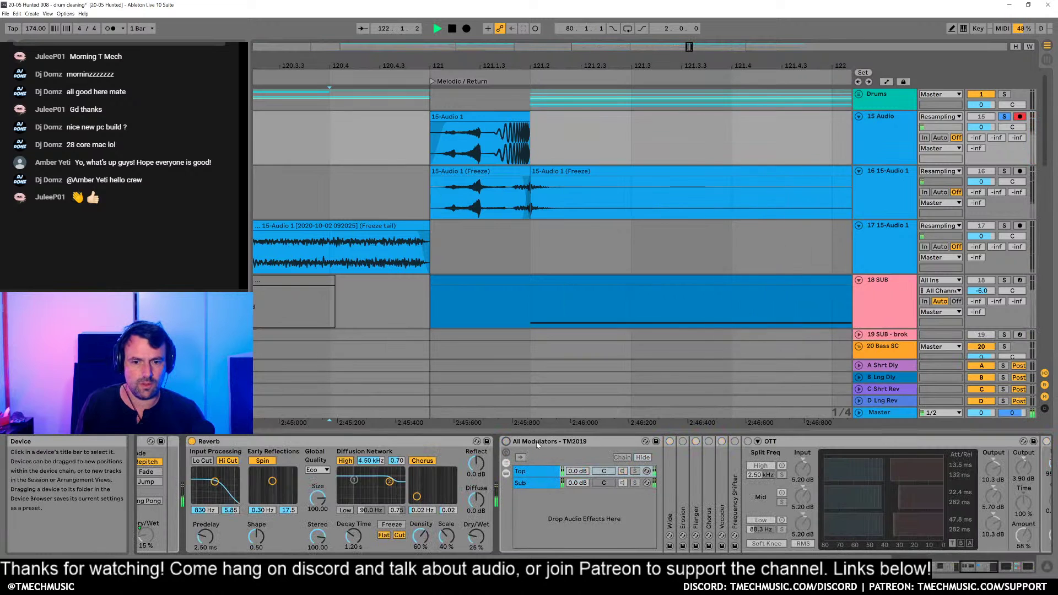
pyautogui.press('space')
pyautogui.scroll(-3, 589, 481)
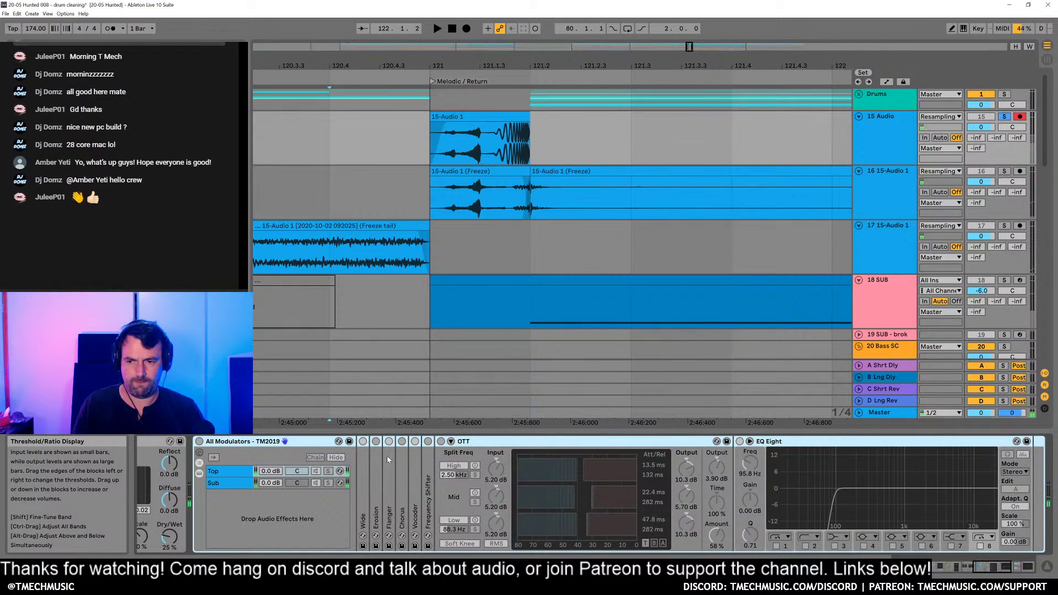
pyautogui.scroll(-3, 388, 461)
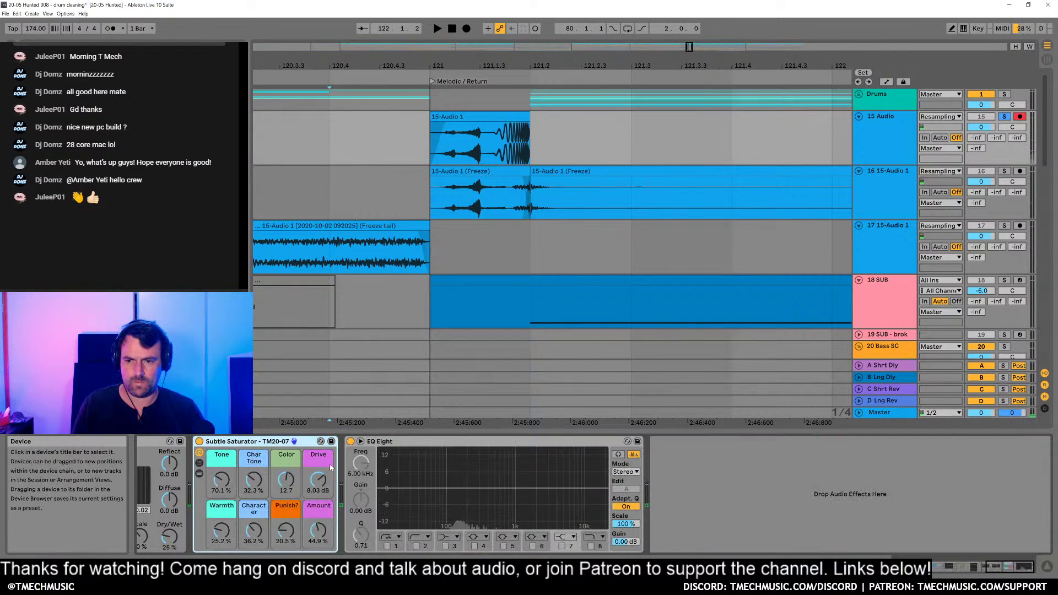
pyautogui.scroll(-3, 370, 474)
pyautogui.press('space')
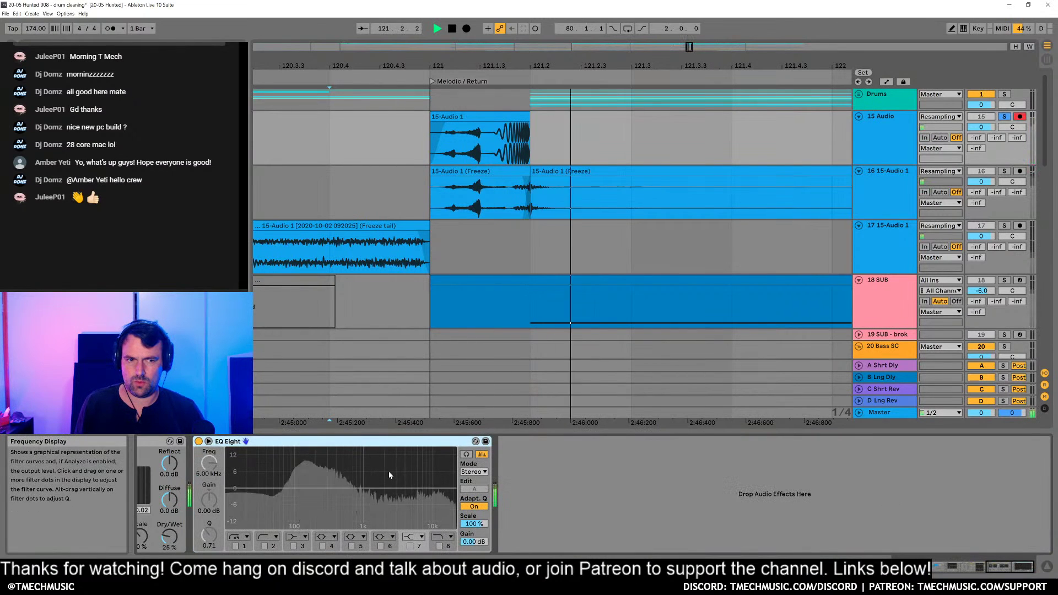
pyautogui.press('space')
pyautogui.press('space')
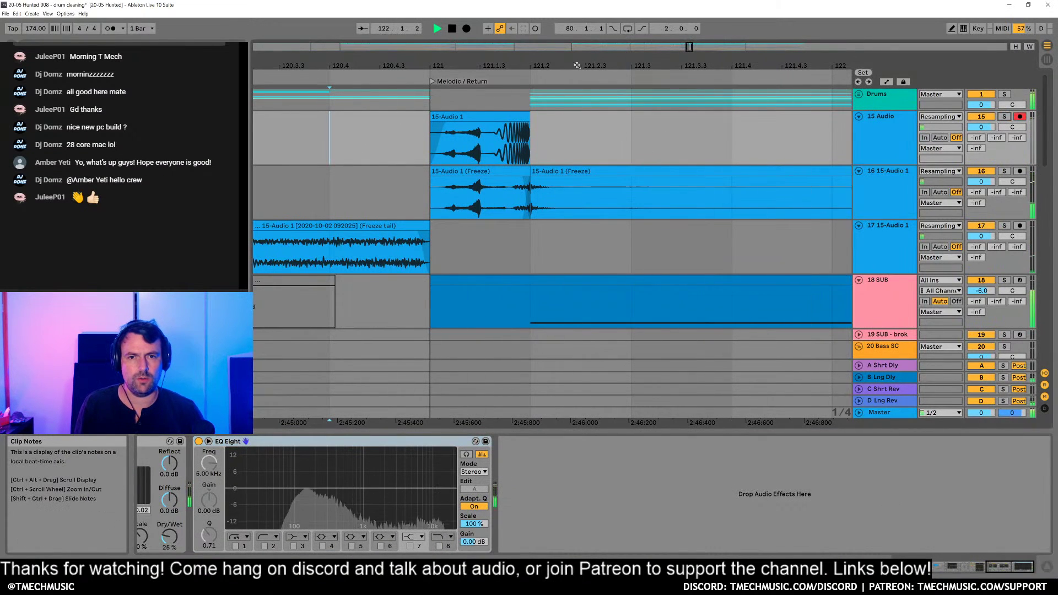
pyautogui.press('space')
# Step: Narrow the grid to 1/32, duplicate the first half-beat of track 16's clip at bar 121 twice, and play it back
pyautogui.moveTo(639, 66); pyautogui.dragTo(633, 65)
pyautogui.click(548, 171)
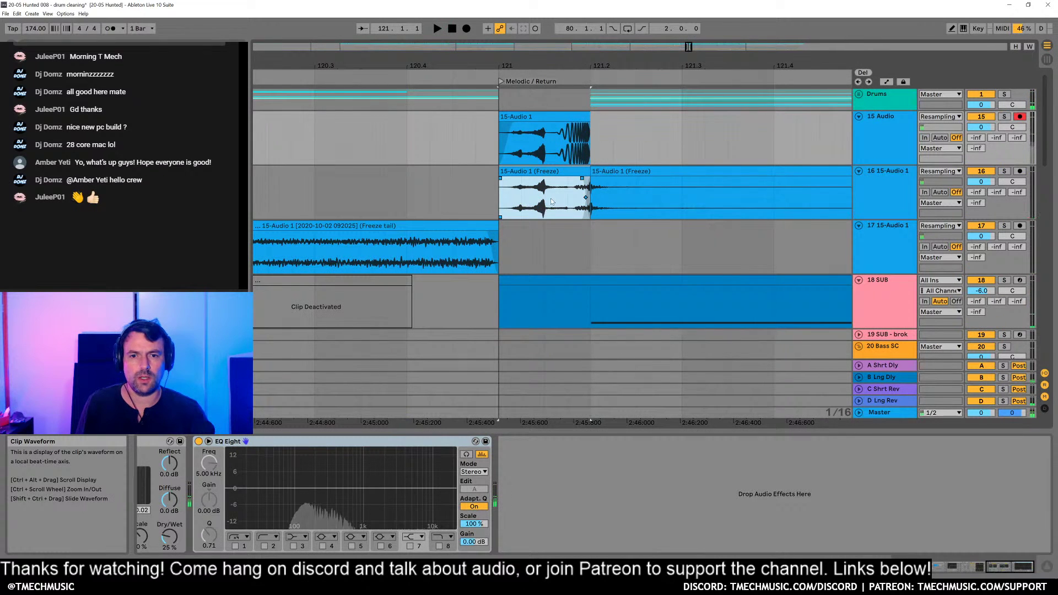
pyautogui.hotkey('ctrl', '1')
pyautogui.moveTo(552, 202); pyautogui.dragTo(477, 202)
pyautogui.hotkey('ctrl', 'd')
pyautogui.hotkey('ctrl', 'd')
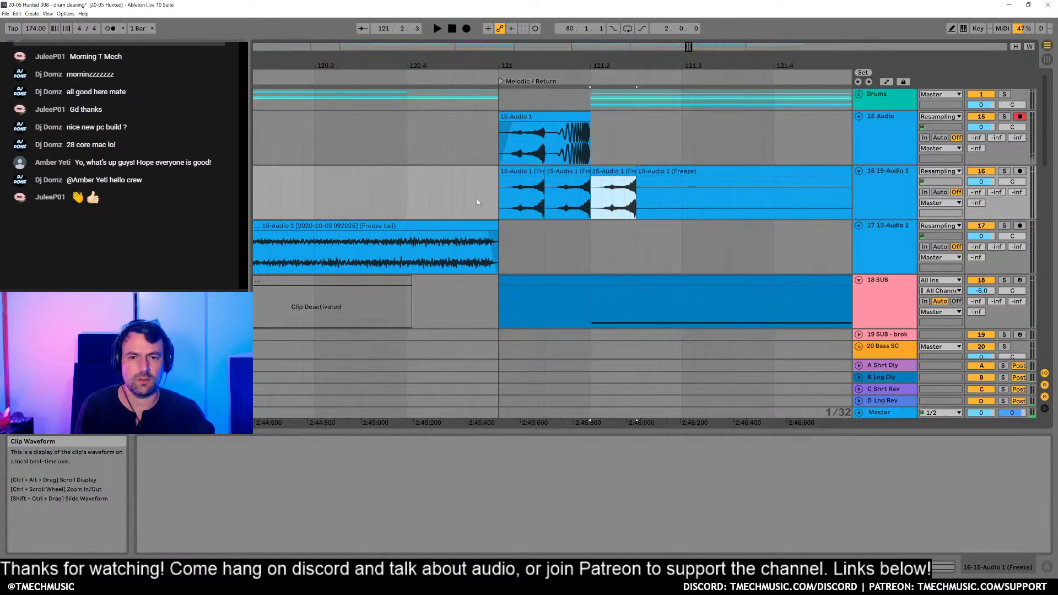
pyautogui.press('space')
pyautogui.click(422, 197)
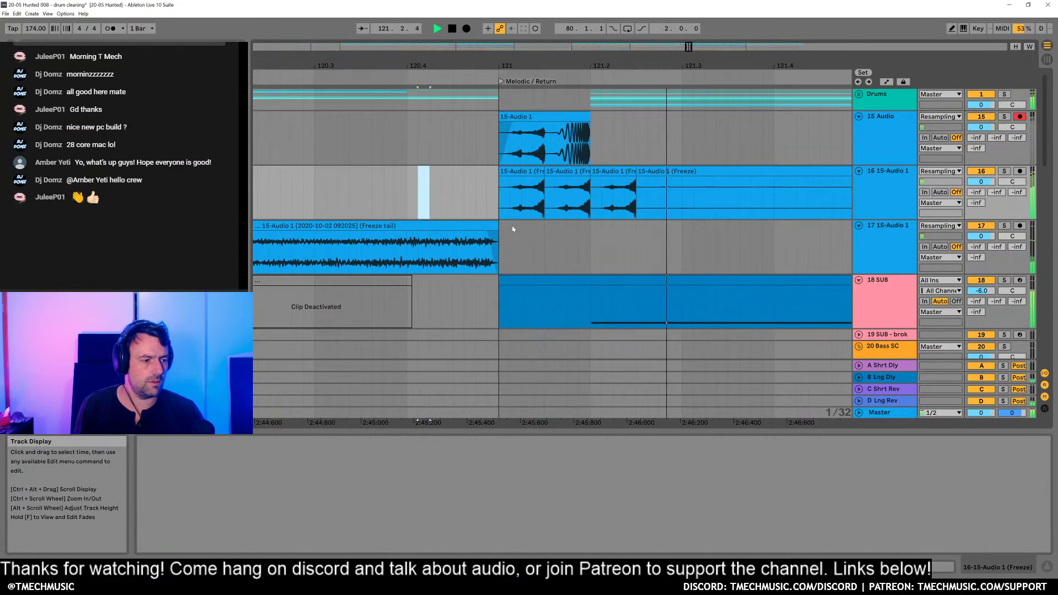
pyautogui.press('space')
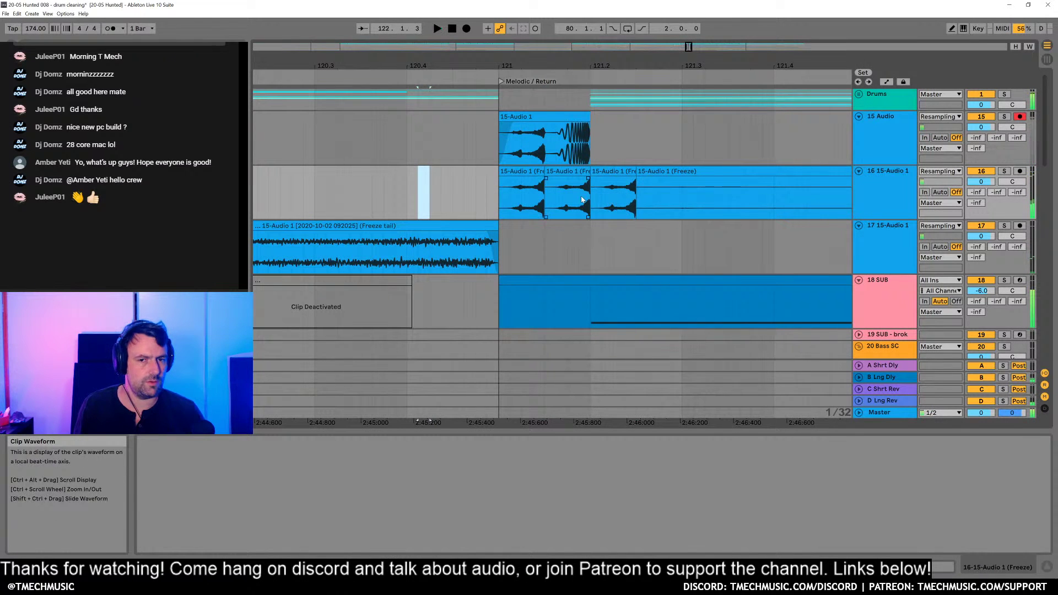
# Step: Consolidate the three repeated slices on track 16 from bar 121 into one clip and clear the freeze clip following them
pyautogui.click(504, 182)
pyautogui.keyDown('shift'); pyautogui.click(607, 171); pyautogui.keyUp('shift')
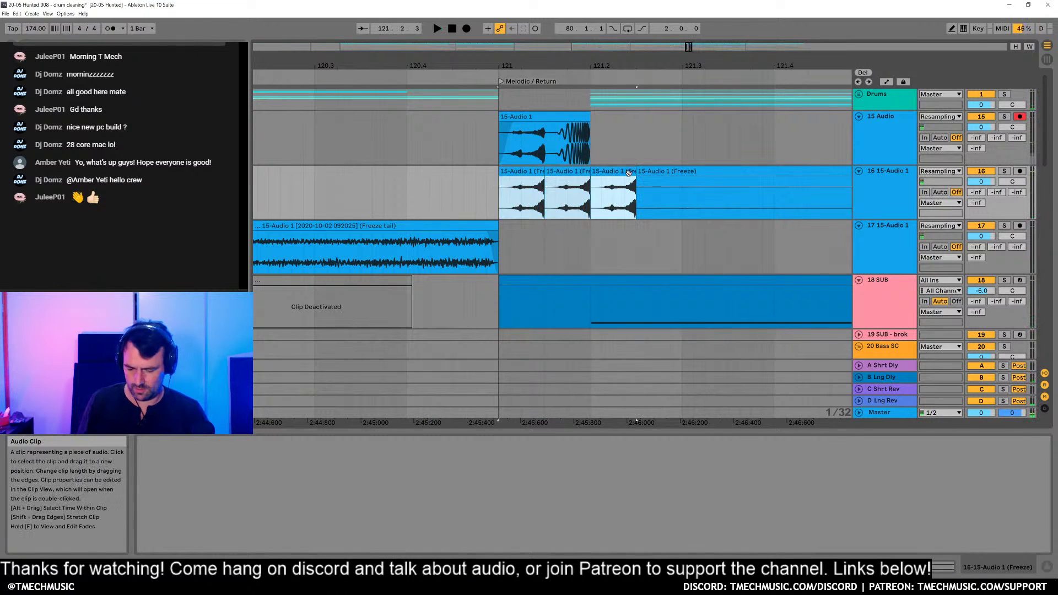
pyautogui.hotkey('ctrl', 'j')
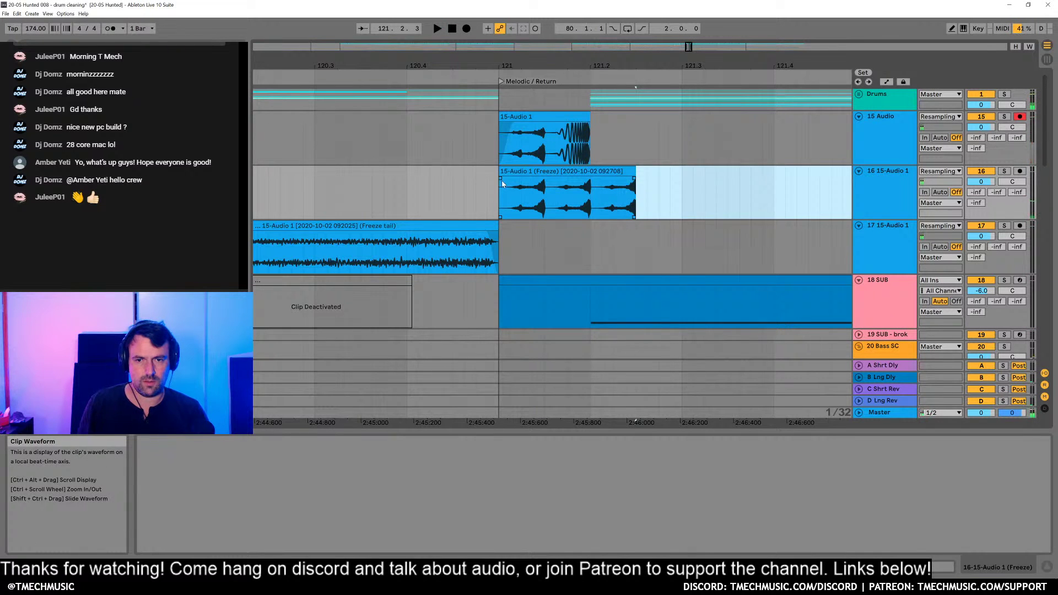
# Step: Fade in the consolidated track 16 clip across its whole length and play the transition from just before 120.4
pyautogui.moveTo(395, 181); pyautogui.dragTo(407, 181)
pyautogui.press('space')
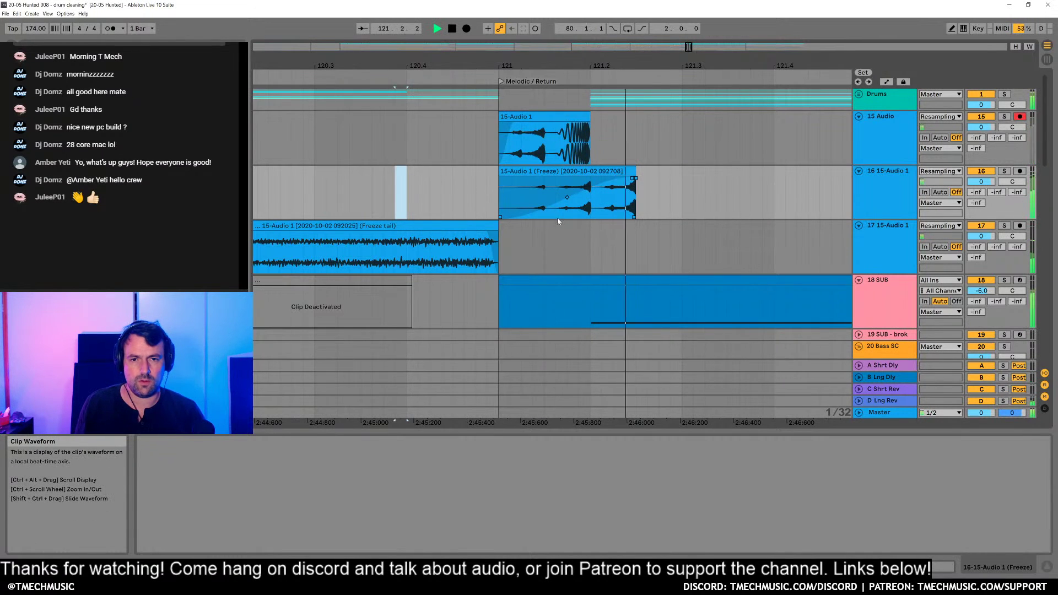
pyautogui.press('space')
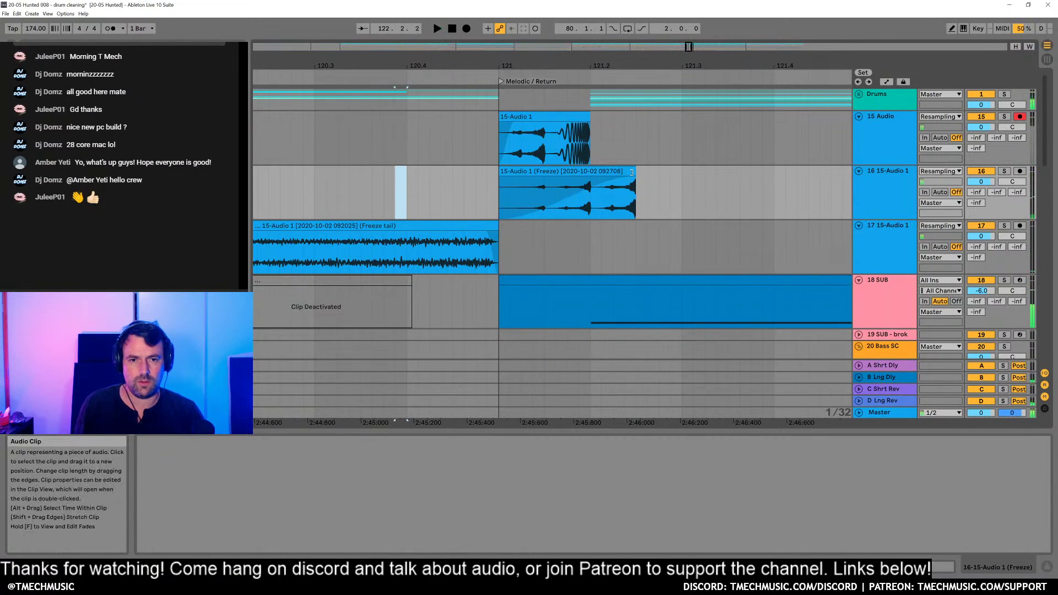
# Step: Shorten the consolidated track 16 clip to end at 121.2 and play the transition
pyautogui.moveTo(633, 172); pyautogui.dragTo(590, 172)
pyautogui.click(452, 182)
pyautogui.press('space')
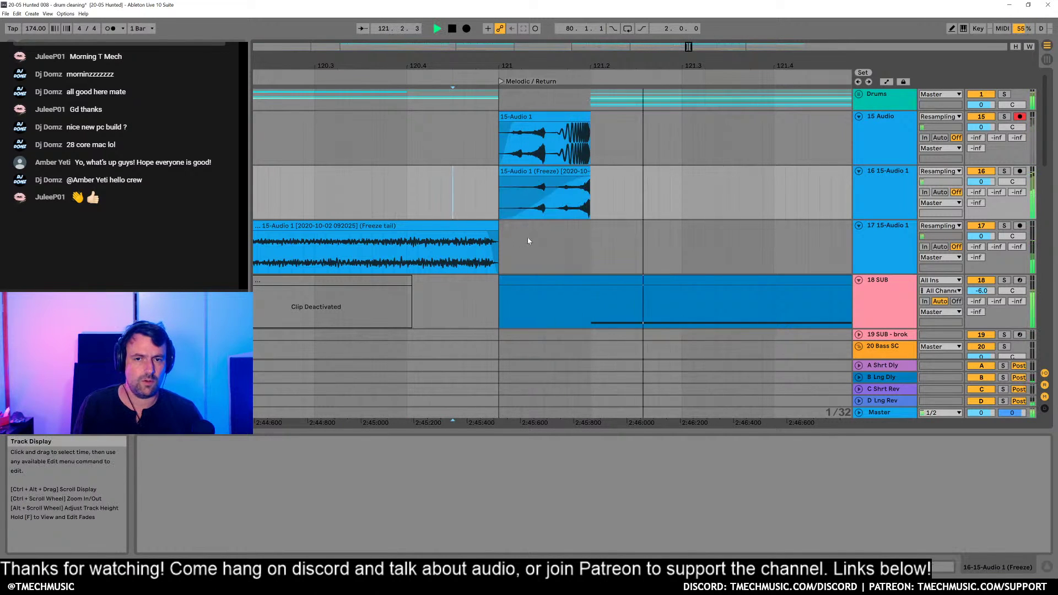
pyautogui.press('space')
# Step: Lower track 16's volume to -6.0 dB and play the transition from about bar 120
pyautogui.click(568, 193)
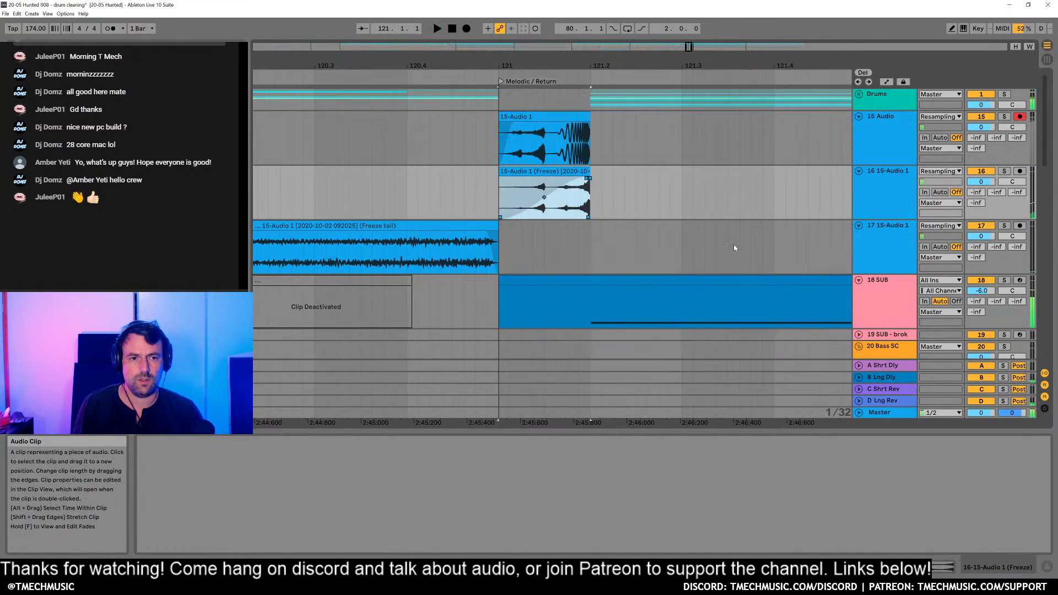
pyautogui.click(992, 185)
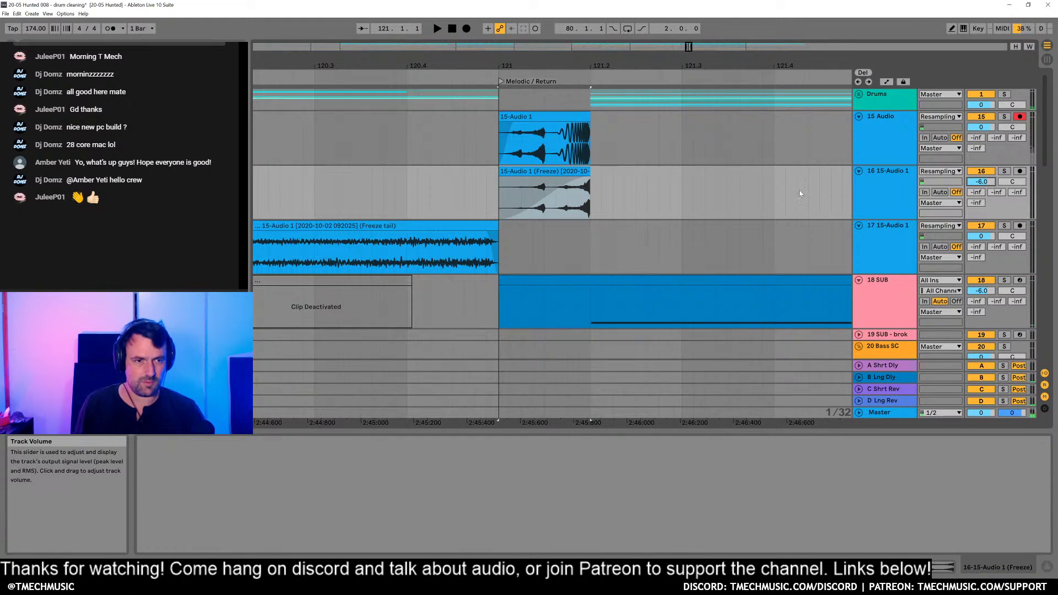
pyautogui.keyDown('ctrl'); pyautogui.scroll(-5, 416, 193); pyautogui.keyUp('ctrl')
pyautogui.click(337, 194)
pyautogui.press('space')
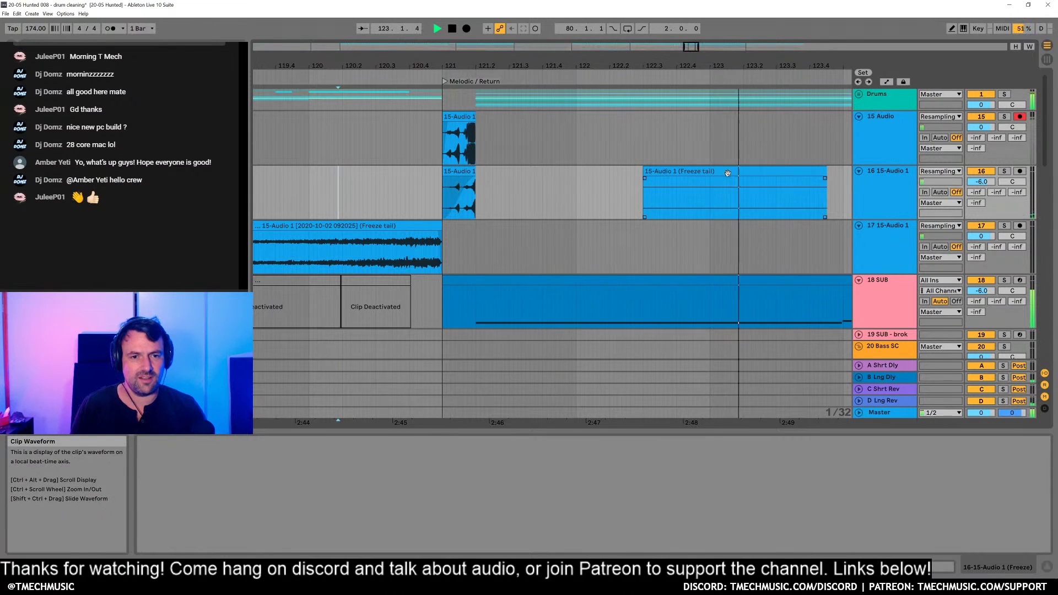
# Step: Delete the leftover Freeze tail clip on track 16 and add a Delay at 25% Dry/Wet to the track
pyautogui.click(783, 212)
pyautogui.press('Delete')
pyautogui.press('space')
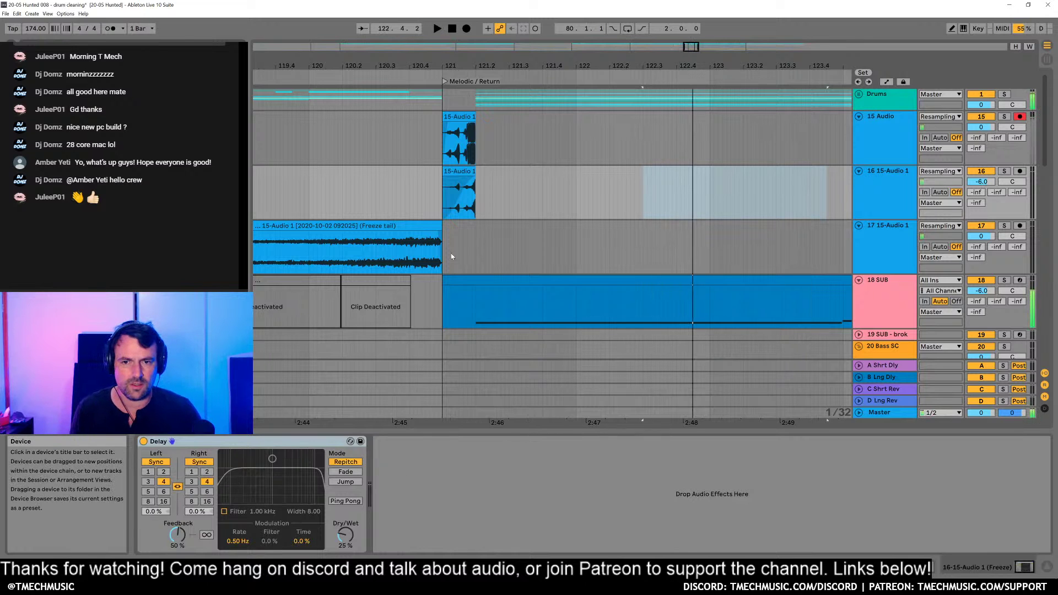
pyautogui.click(412, 193)
pyautogui.press('space')
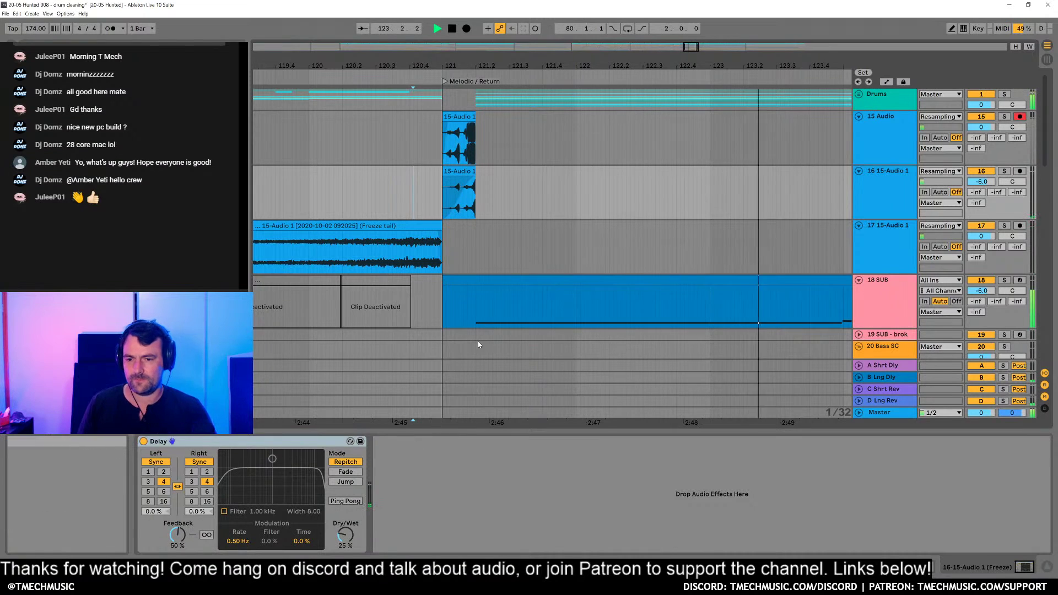
# Step: Add an EQ Eight after the Delay on track 16 and cut band 6 by 6.07 dB at 10.0 kHz
pyautogui.moveTo(662, 65); pyautogui.dragTo(661, 52)
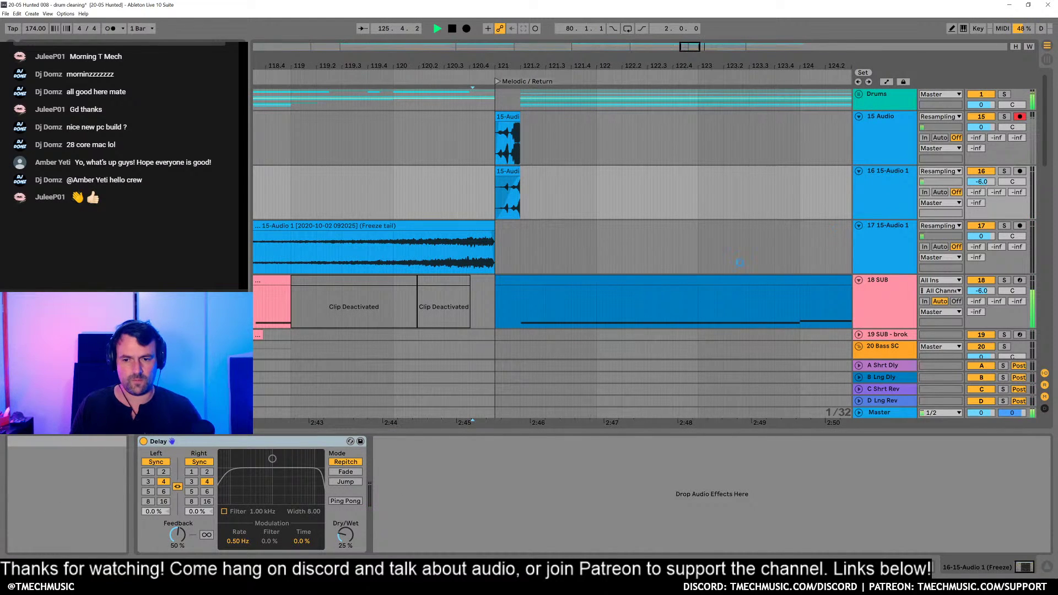
pyautogui.press('space')
pyautogui.press('space')
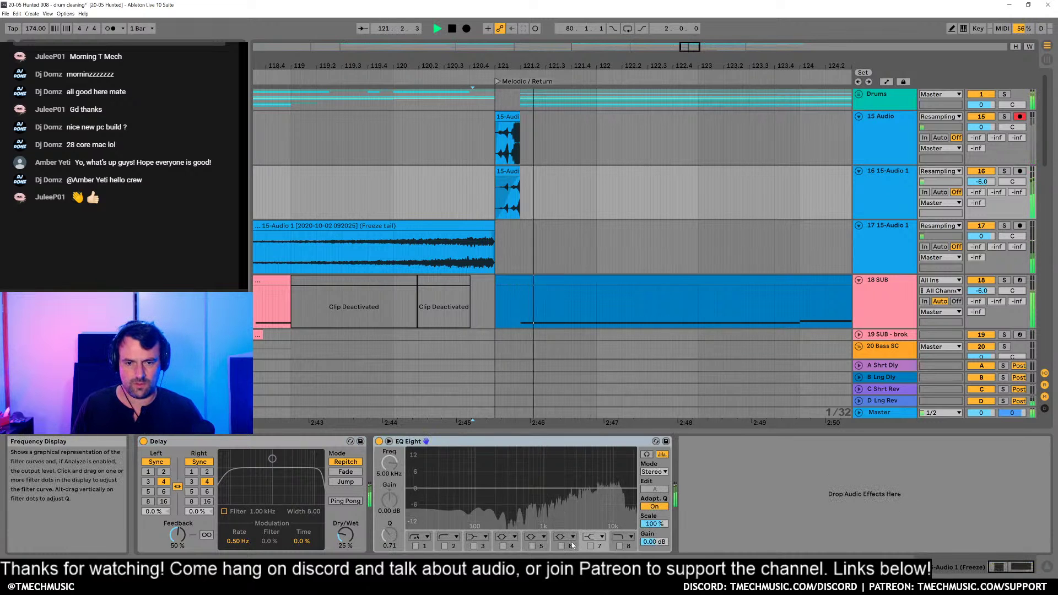
pyautogui.press('space')
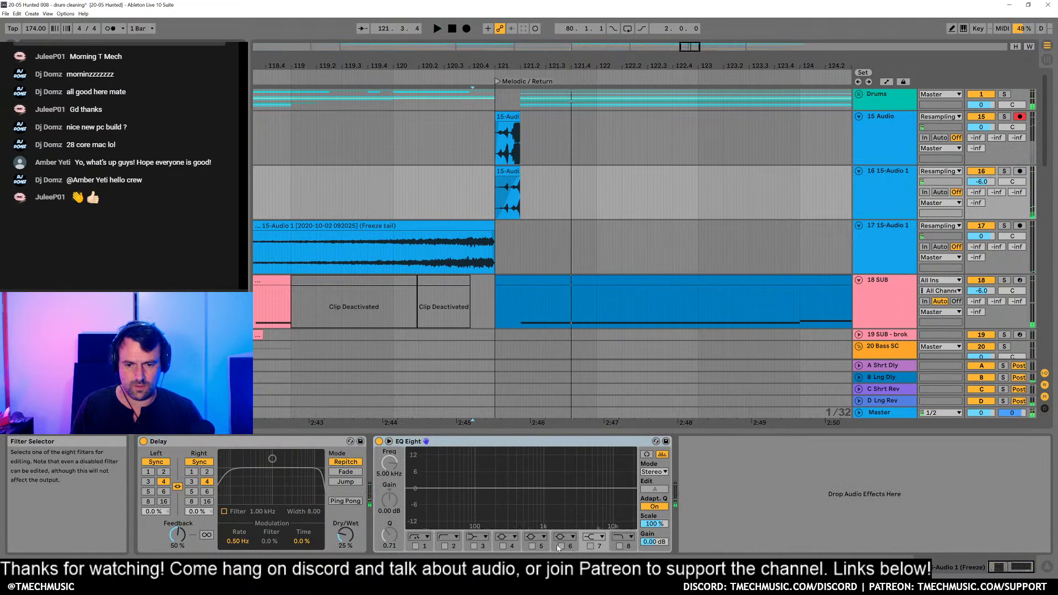
pyautogui.click(562, 546)
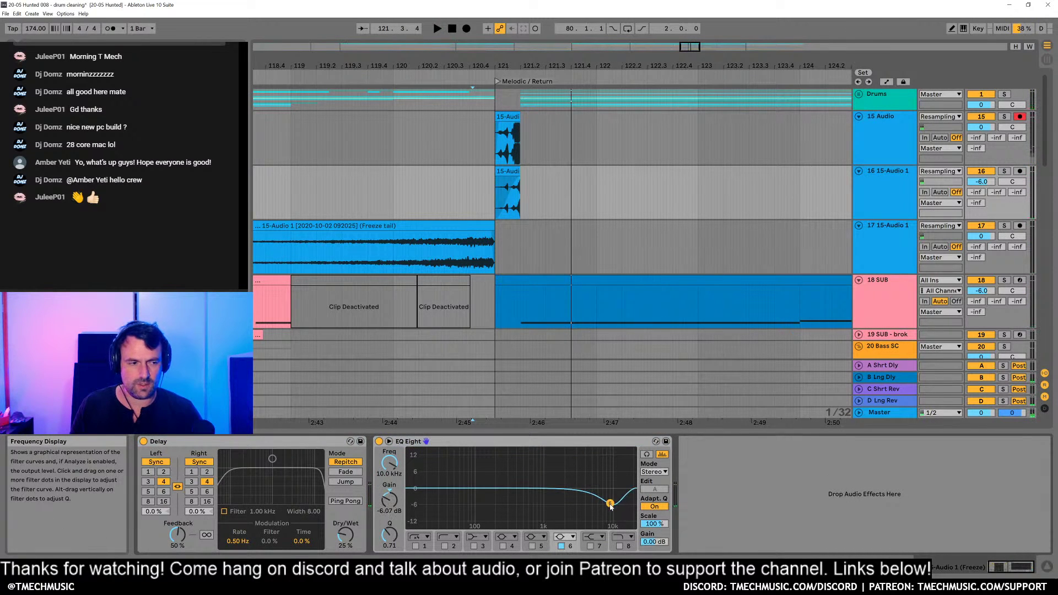
pyautogui.press('space')
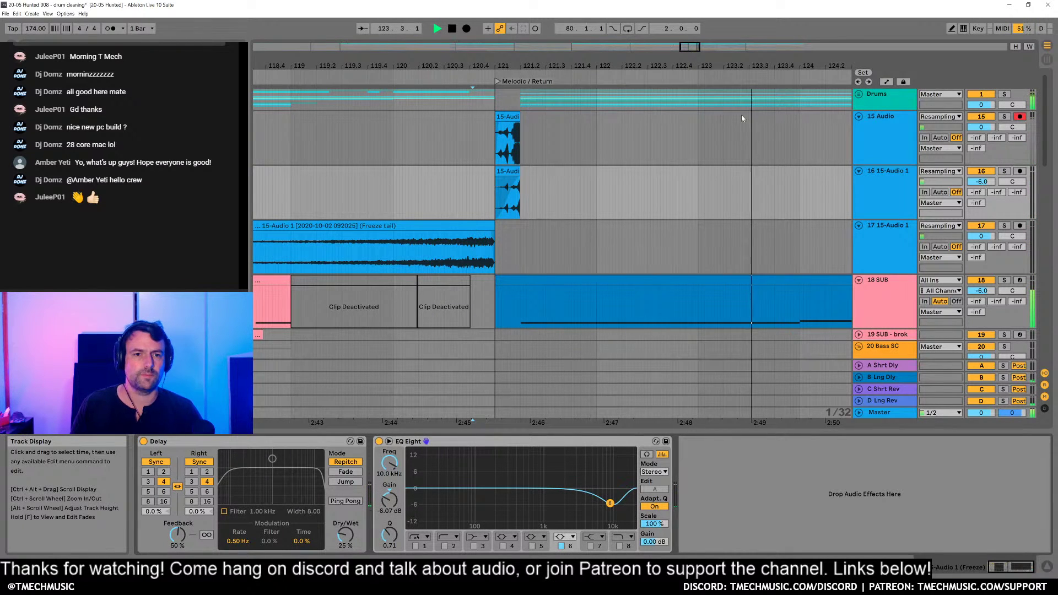
# Step: Fold all arrangement tracks and keep listening through the Melodic / Return section
pyautogui.moveTo(738, 66); pyautogui.dragTo(577, 47)
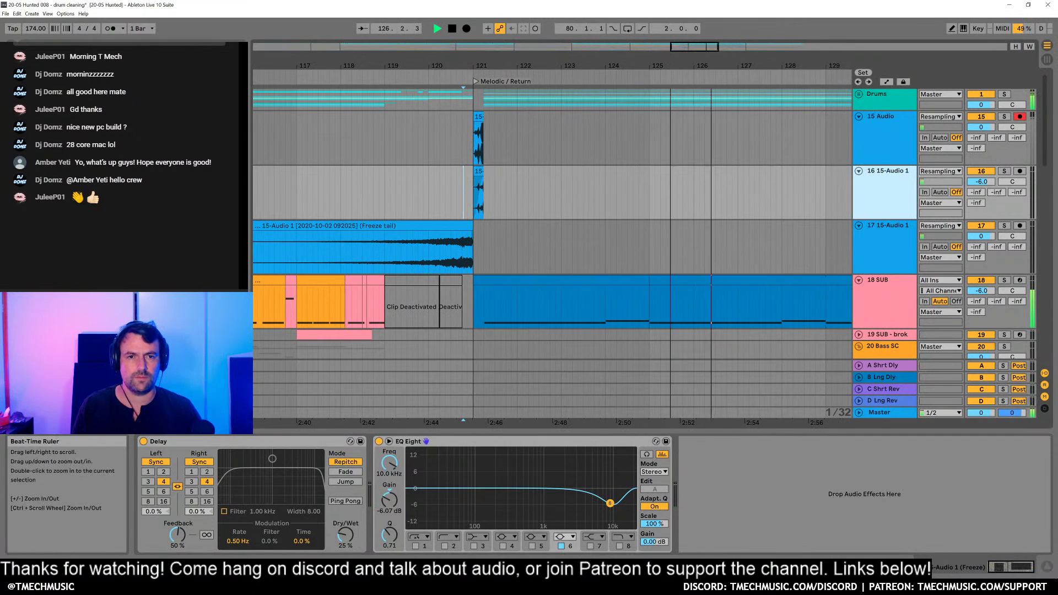
pyautogui.moveTo(671, 66); pyautogui.dragTo(601, 57)
pyautogui.click(885, 183)
pyautogui.hotkey('ctrl', 'a')
pyautogui.press('u')
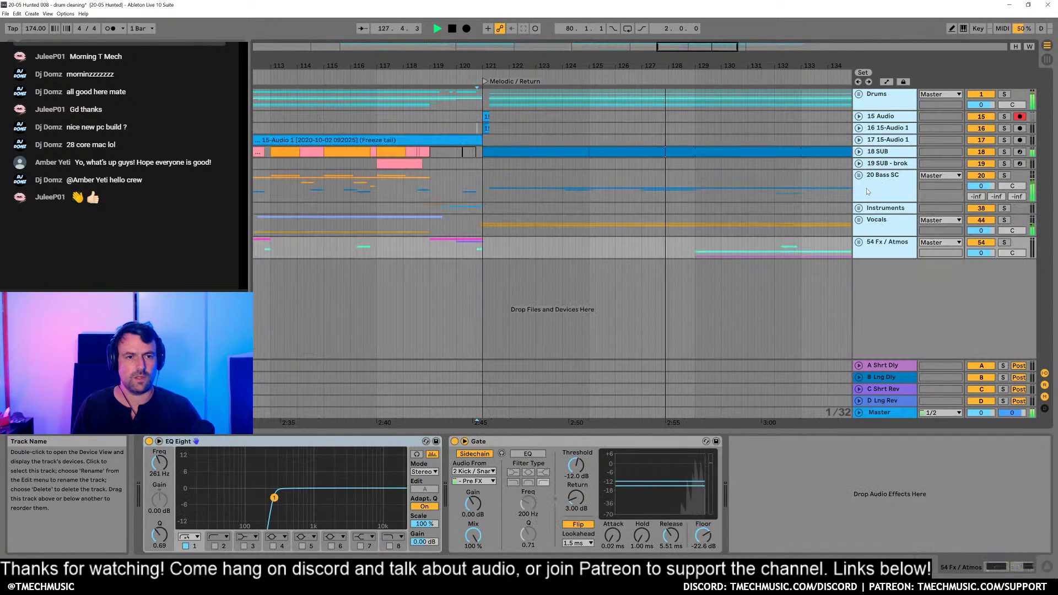
pyautogui.click(544, 248)
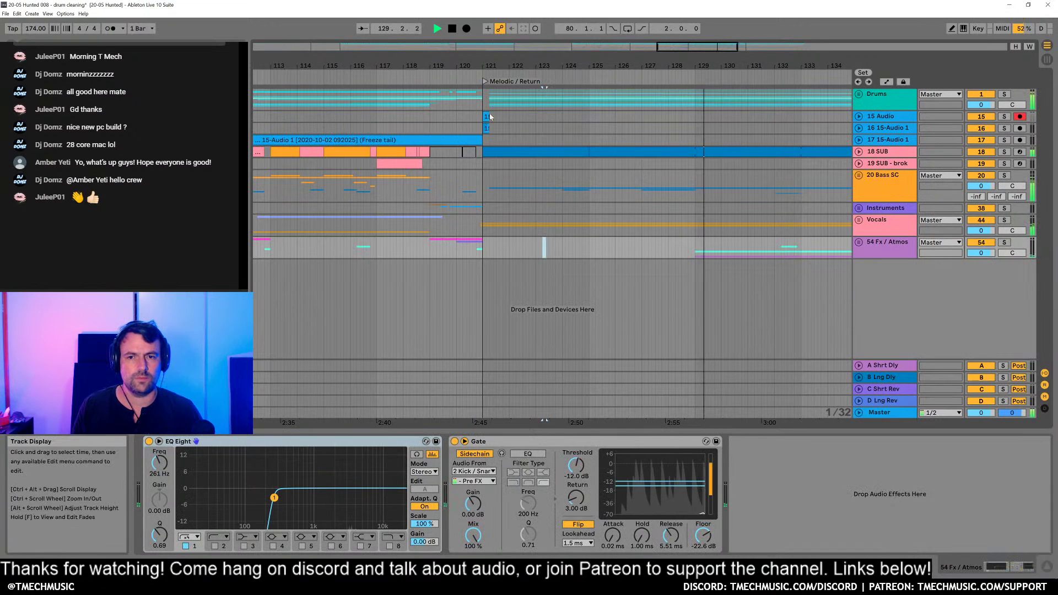
pyautogui.moveTo(513, 65)
pyautogui.mouseDown()
pyautogui.moveTo(512, 46)
pyautogui.moveTo(501, 63)
pyautogui.mouseUp()
pyautogui.press('space')
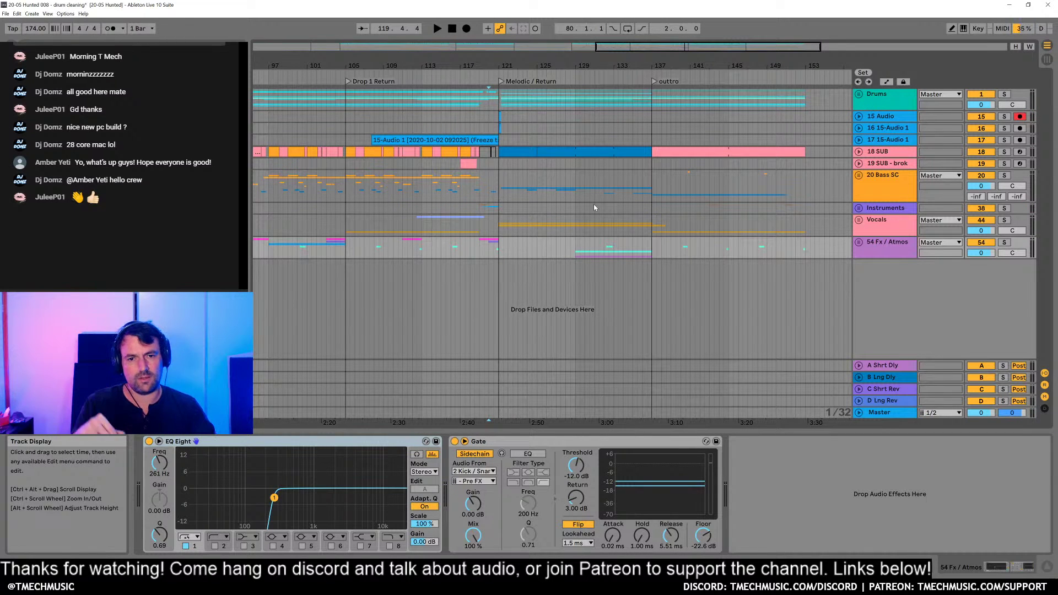
# Step: Play the lead-in to the first Melodic section and the end of Drop 1 Return to compare both transitions
pyautogui.moveTo(501, 69); pyautogui.dragTo(502, 67)
pyautogui.click(301, 132)
pyautogui.click(291, 134)
pyautogui.press('space')
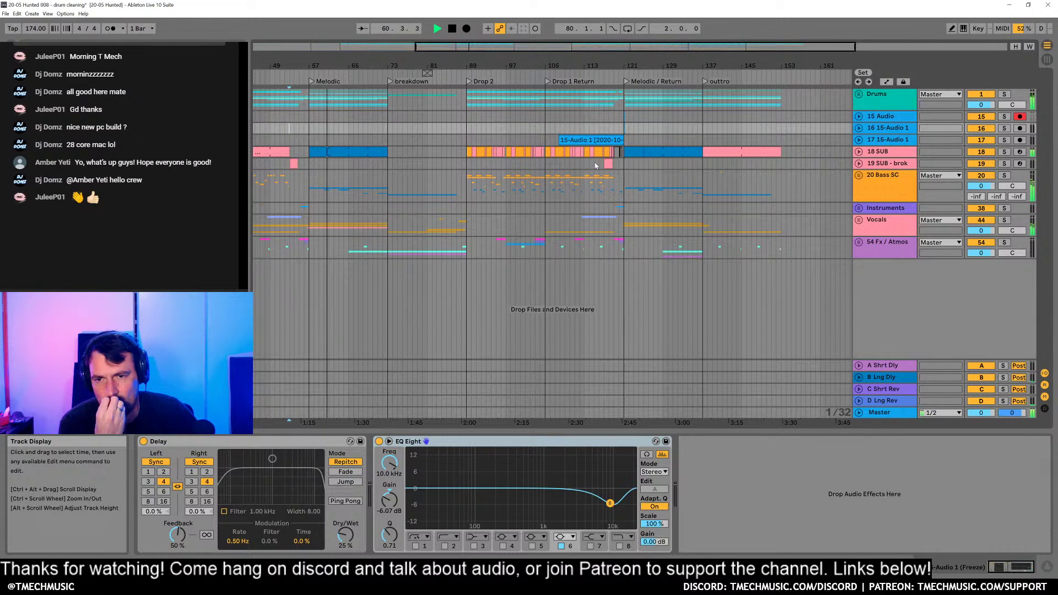
pyautogui.click(611, 122)
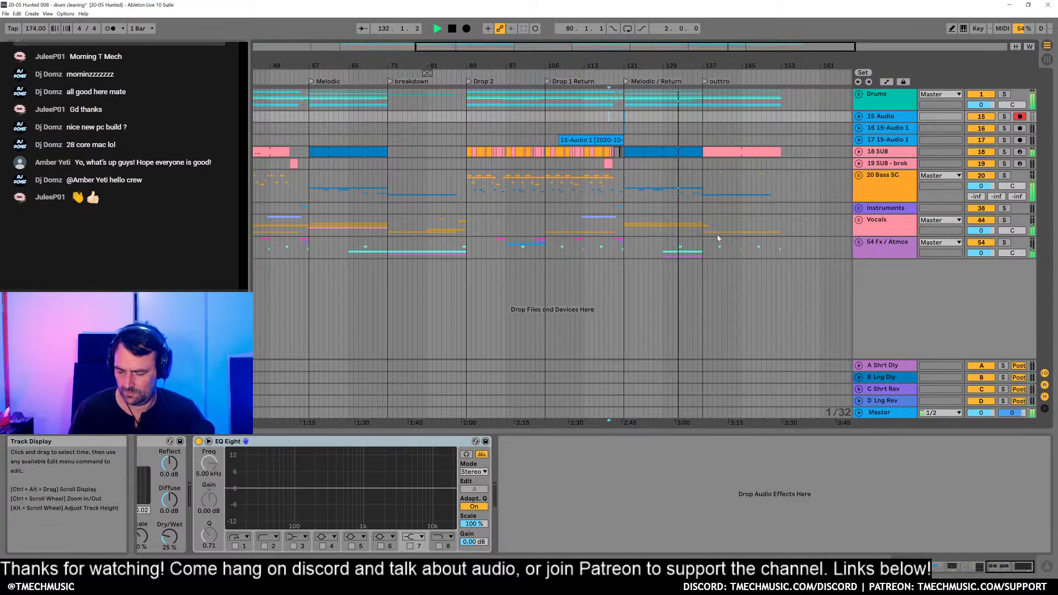
# Step: Open the SPAN analyzer on the Master track to examine the mix's spectrum during playback
pyautogui.click(887, 414)
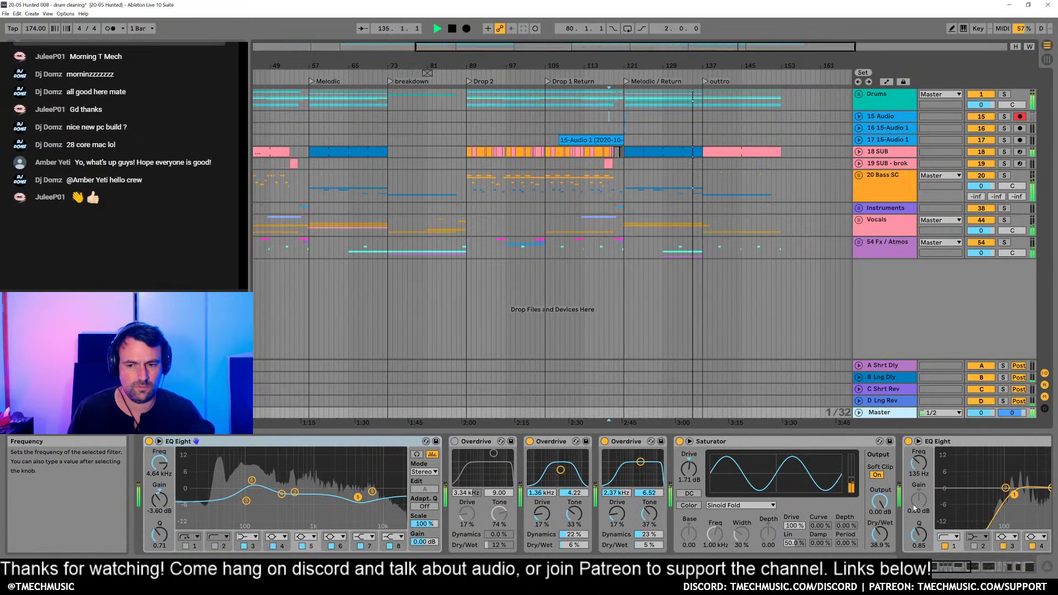
pyautogui.moveTo(949, 568); pyautogui.dragTo(1036, 574)
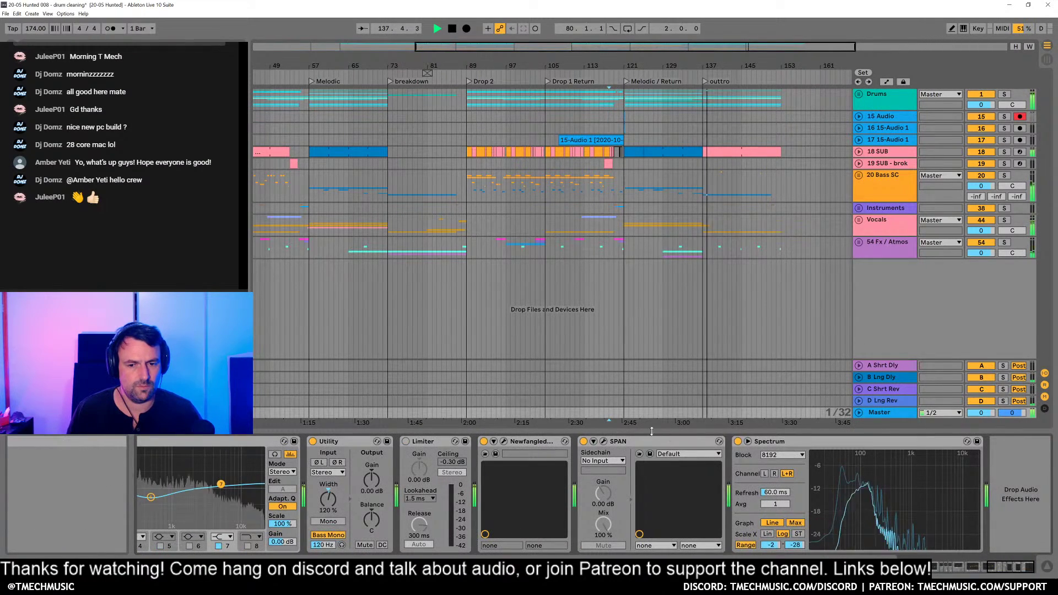
pyautogui.click(603, 442)
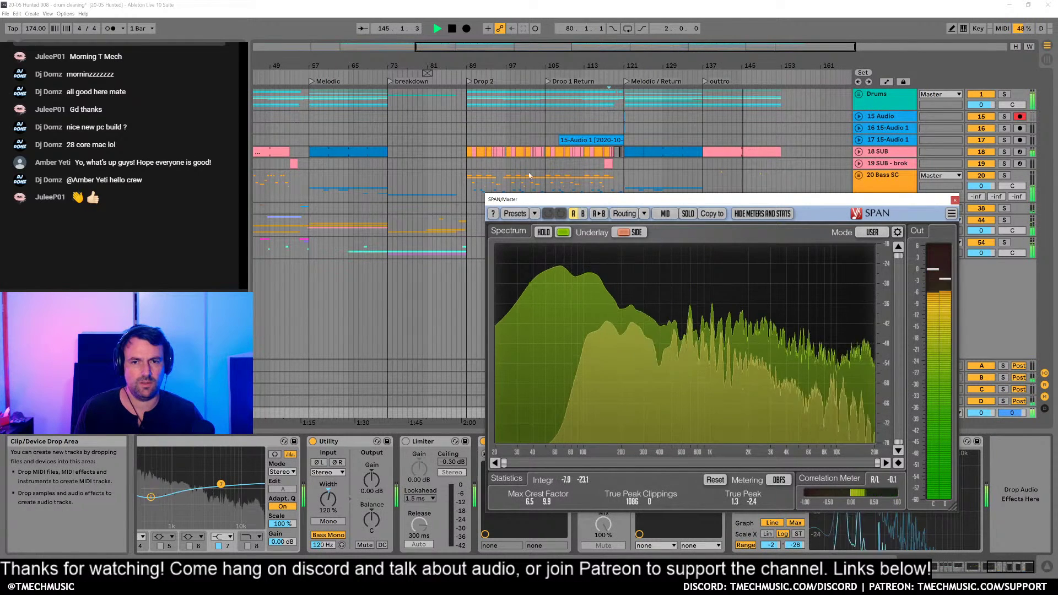
# Step: Listen to the lead-in to Drop 2 while watching the spectrum, then stop playback and hide the SPAN analyzer
pyautogui.click(461, 140)
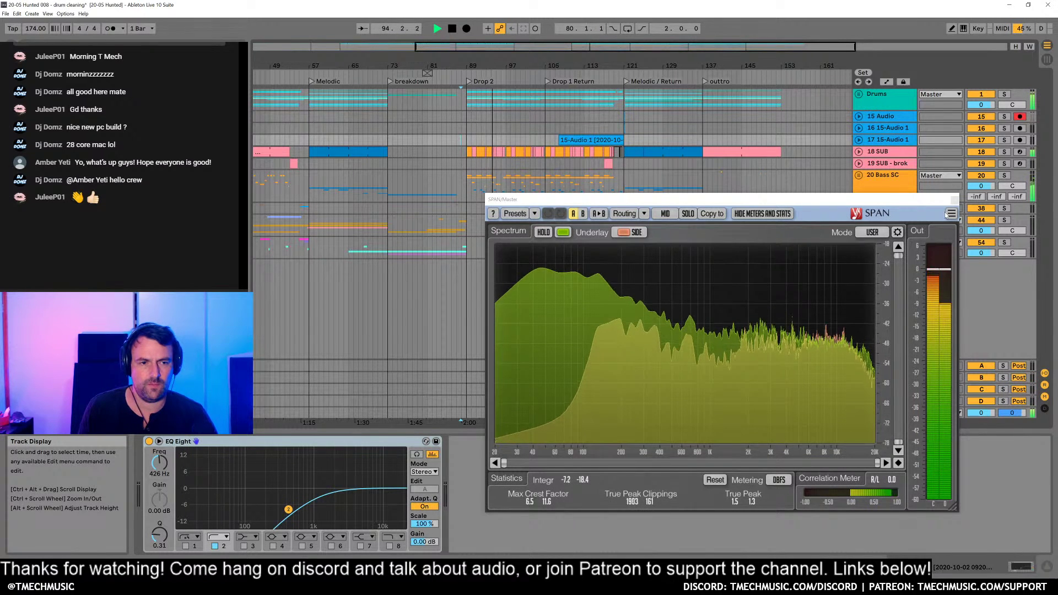
pyautogui.hotkey('ctrl', 'alt', 'p')
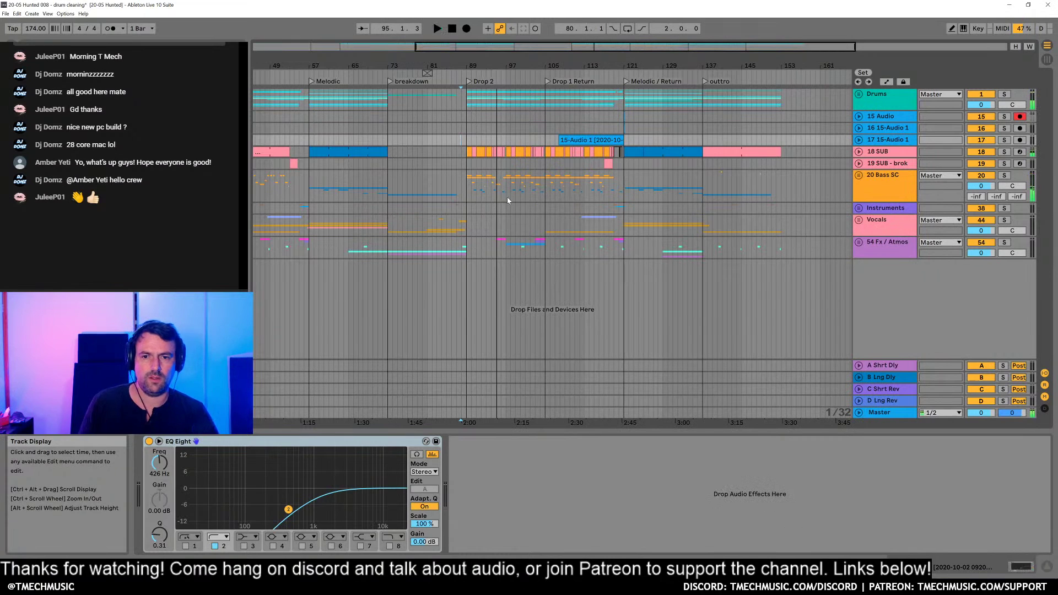
pyautogui.click(528, 196)
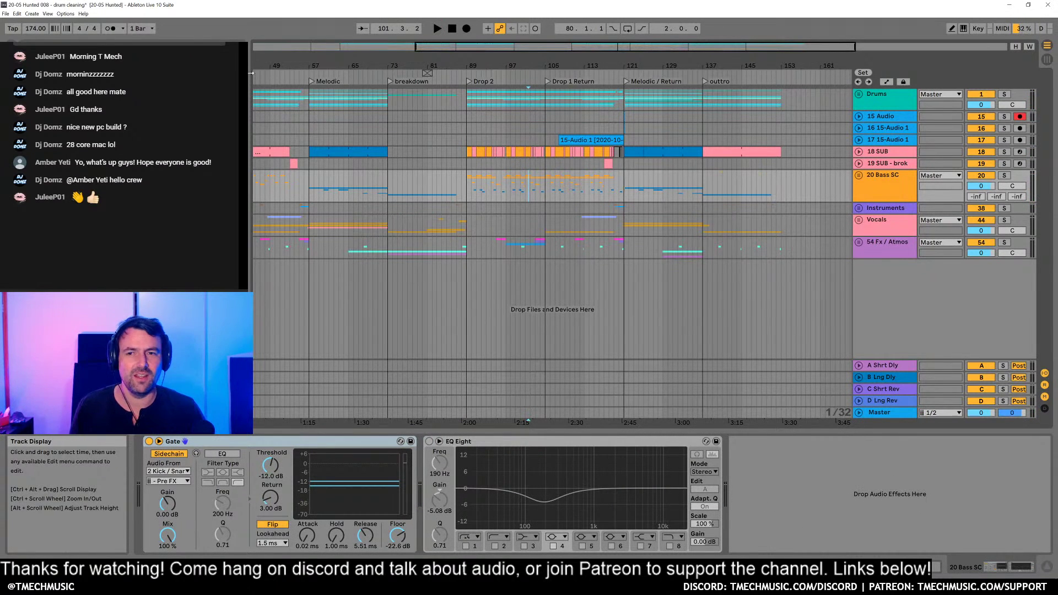
# Step: Save the Live Set as a new version named "20-05 Hunted 009 - final tweaking"
pyautogui.moveTo(545, 53); pyautogui.dragTo(542, 38)
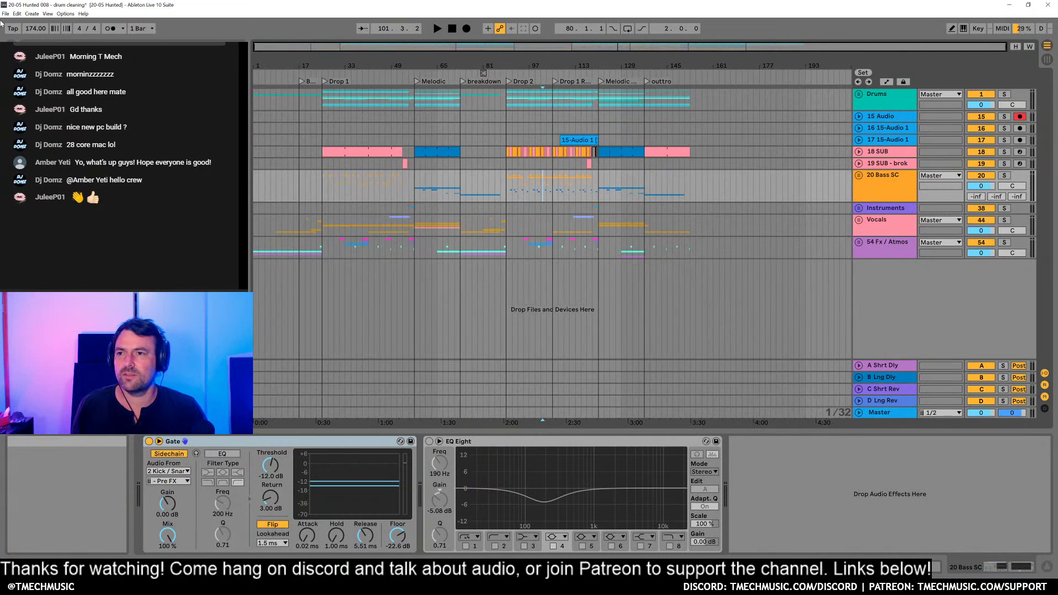
pyautogui.click(5, 13)
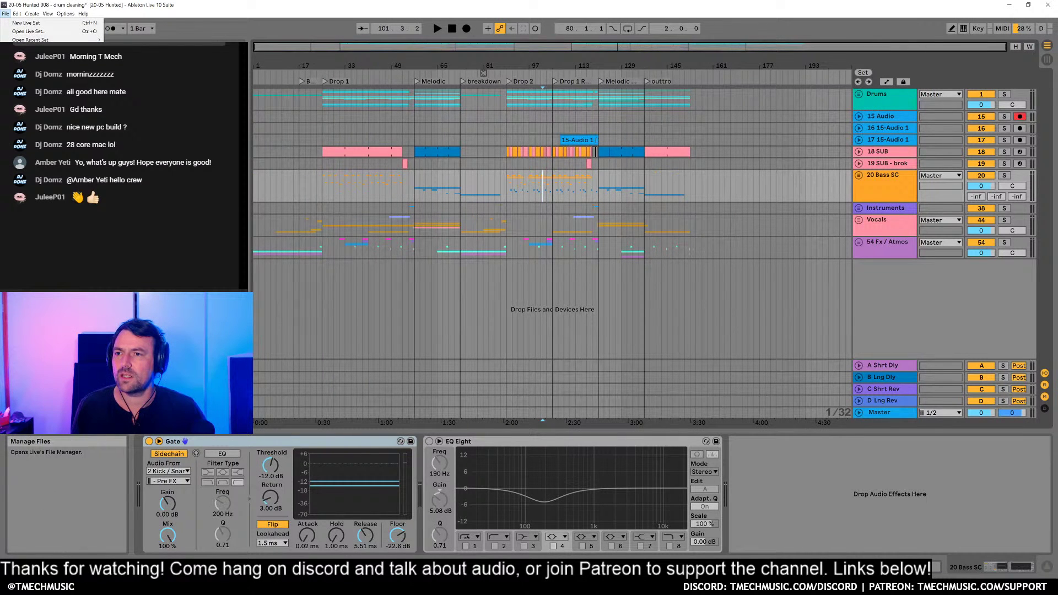
pyautogui.click(33, 67)
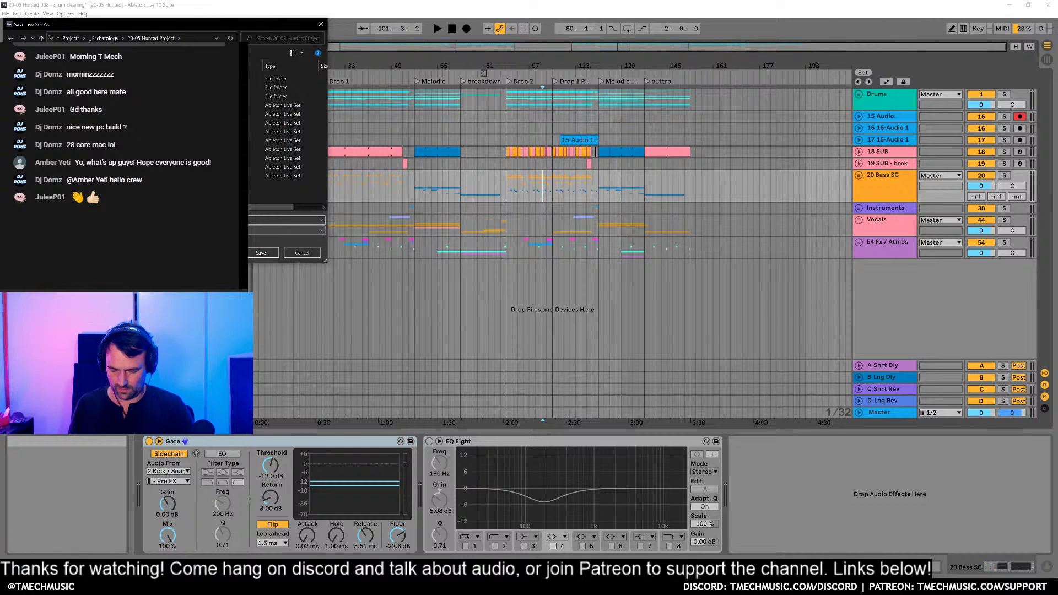
pyautogui.press('Return')
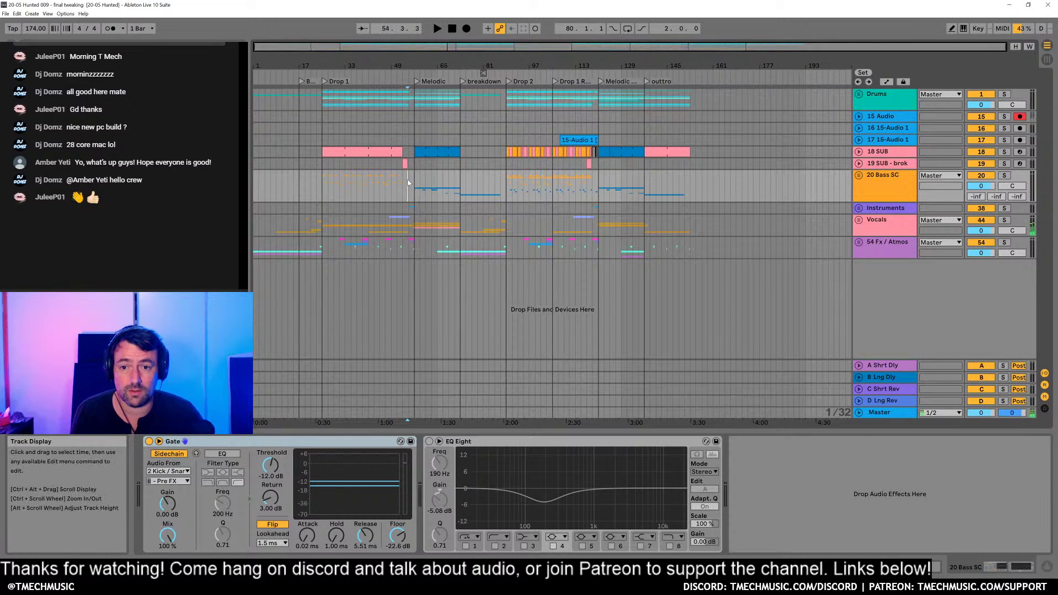
# Step: Listen to the transition into the first Melodic section and unfold the Drums group
pyautogui.press('space')
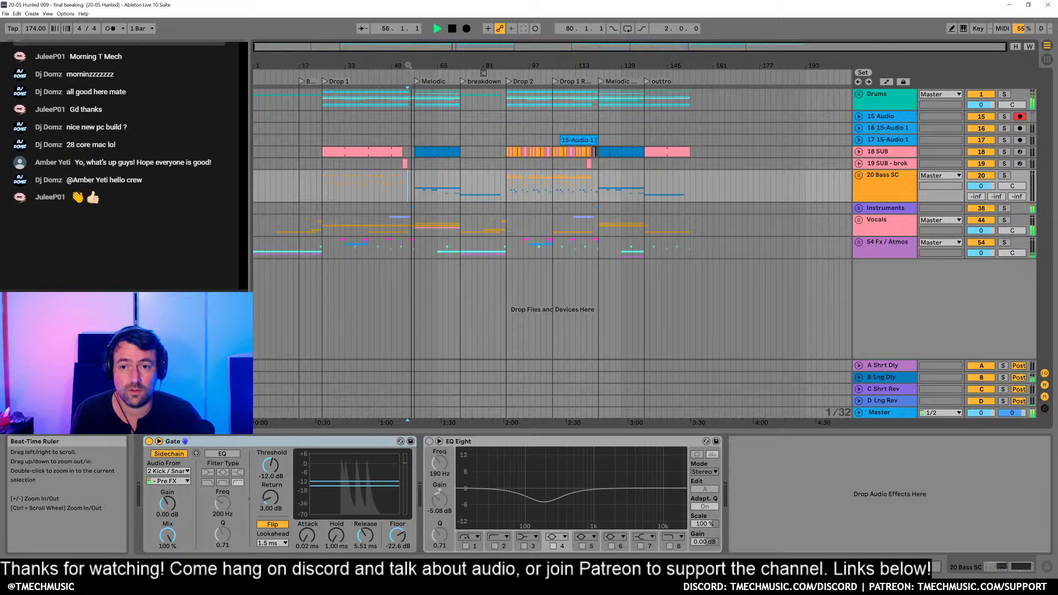
pyautogui.moveTo(409, 65); pyautogui.dragTo(445, 117)
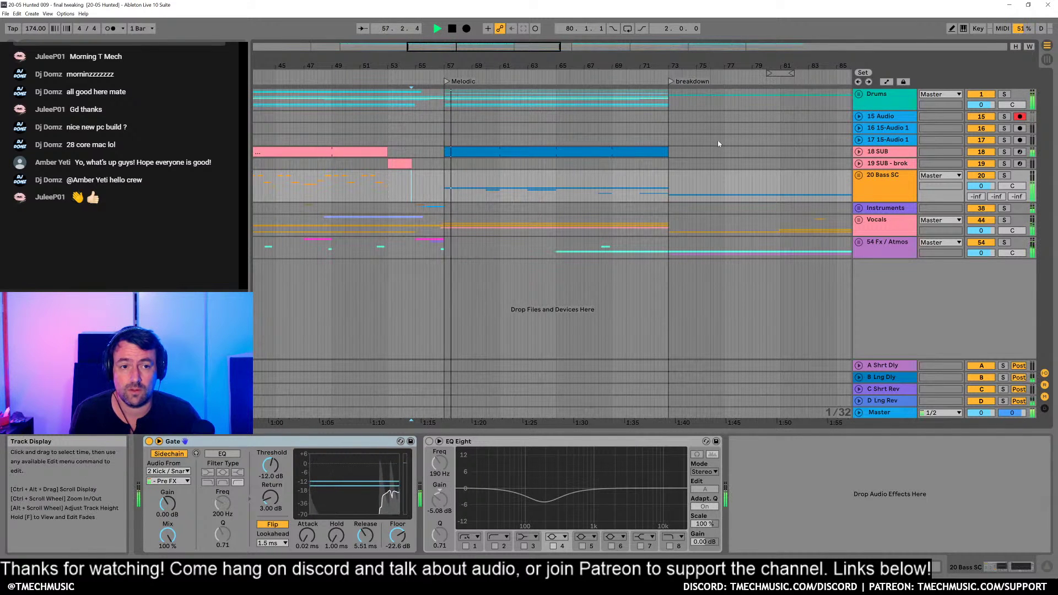
pyautogui.click(858, 94)
pyautogui.press('space')
# Step: Place a Utility ahead of the Gate on the Perc group and show the automation of its Gain
pyautogui.scroll(-2, 447, 280)
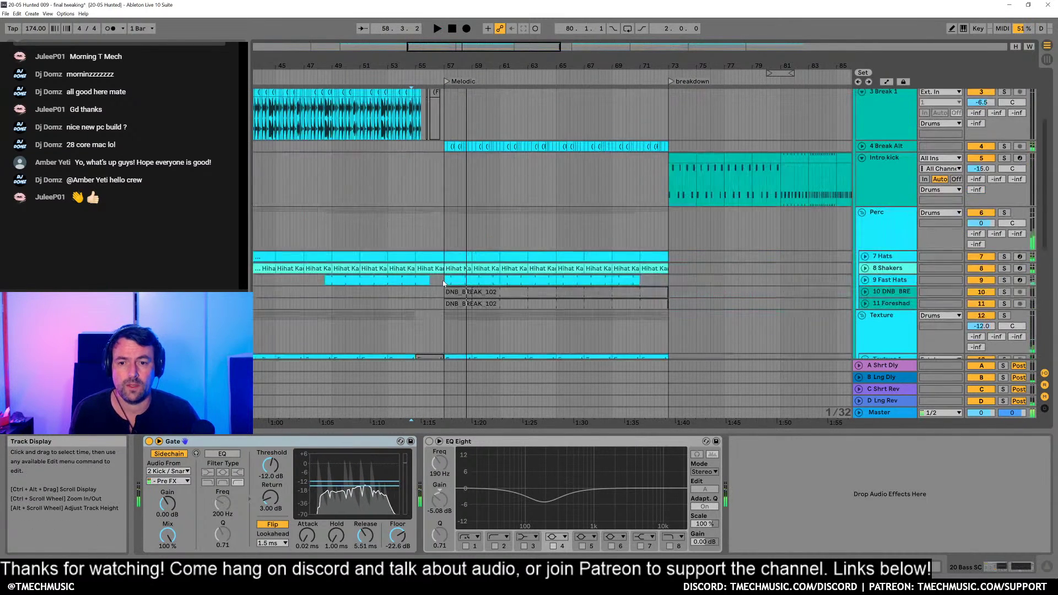
pyautogui.scroll(-2, 443, 282)
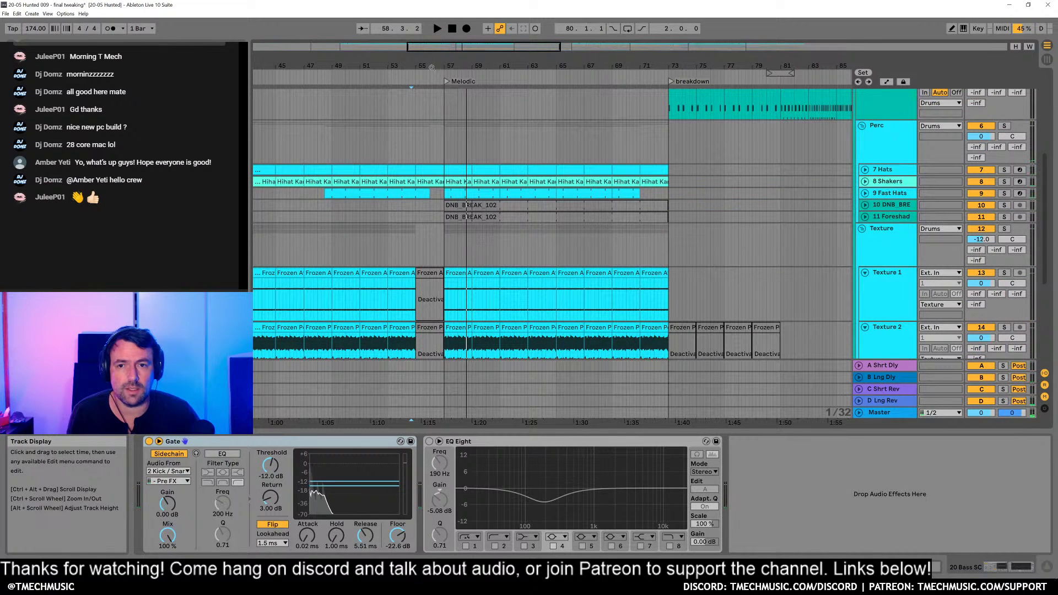
pyautogui.click(880, 148)
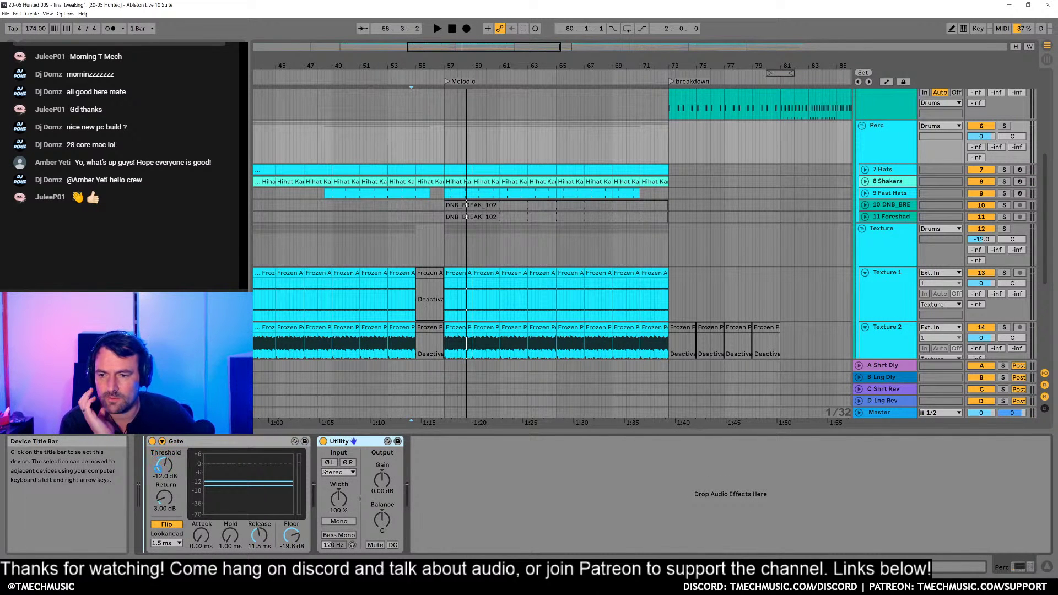
pyautogui.rightClick(208, 479)
pyautogui.click(237, 493)
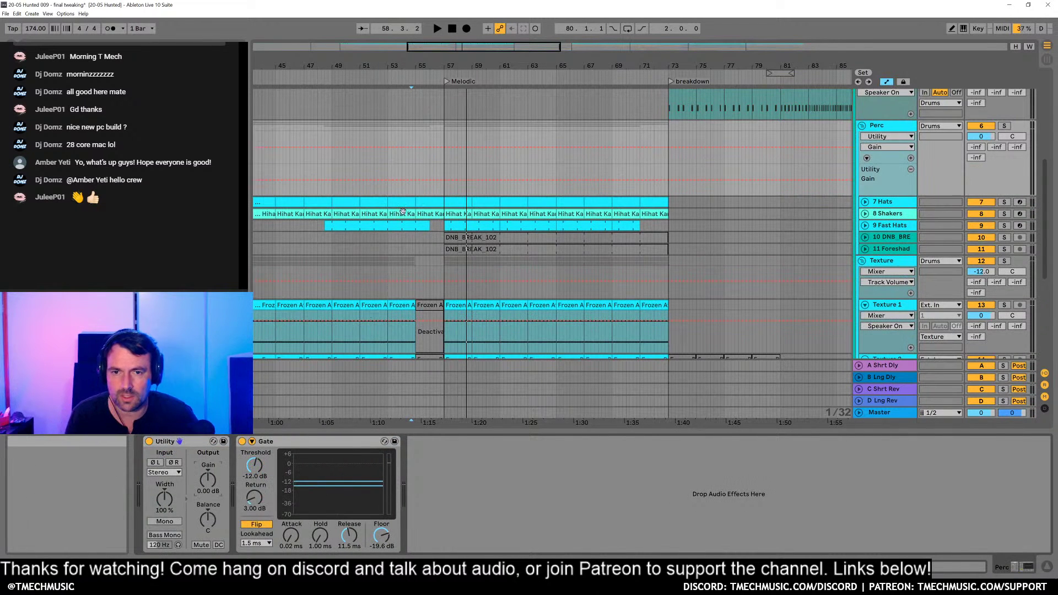
# Step: Automate the Perc Utility's Gain to fade down from bar 54 to bar 57, returning to 0 dB at the first Melodic marker
pyautogui.scroll(3, 420, 145)
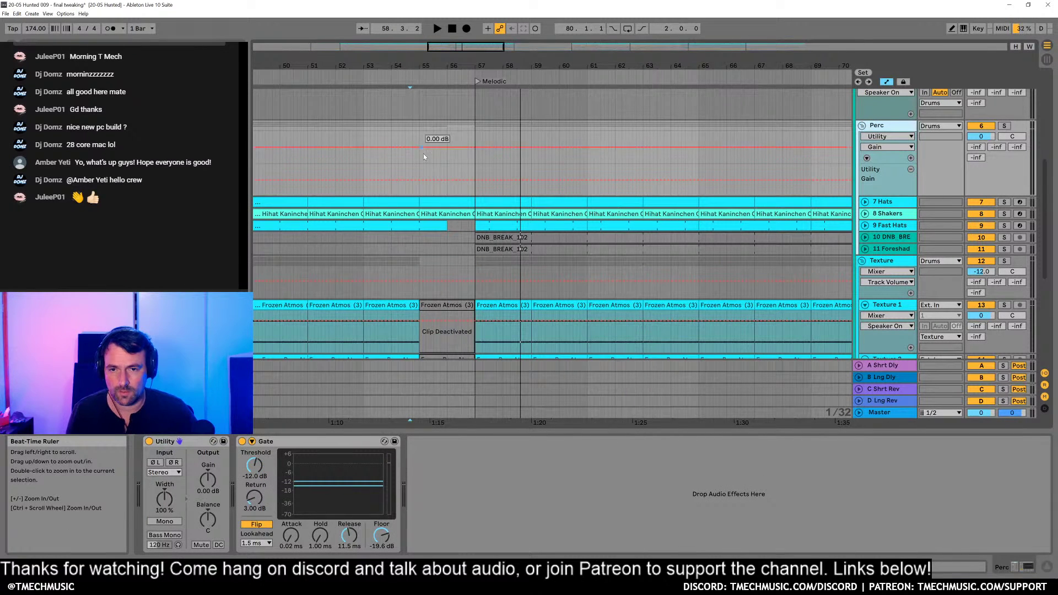
pyautogui.moveTo(419, 150); pyautogui.dragTo(422, 180)
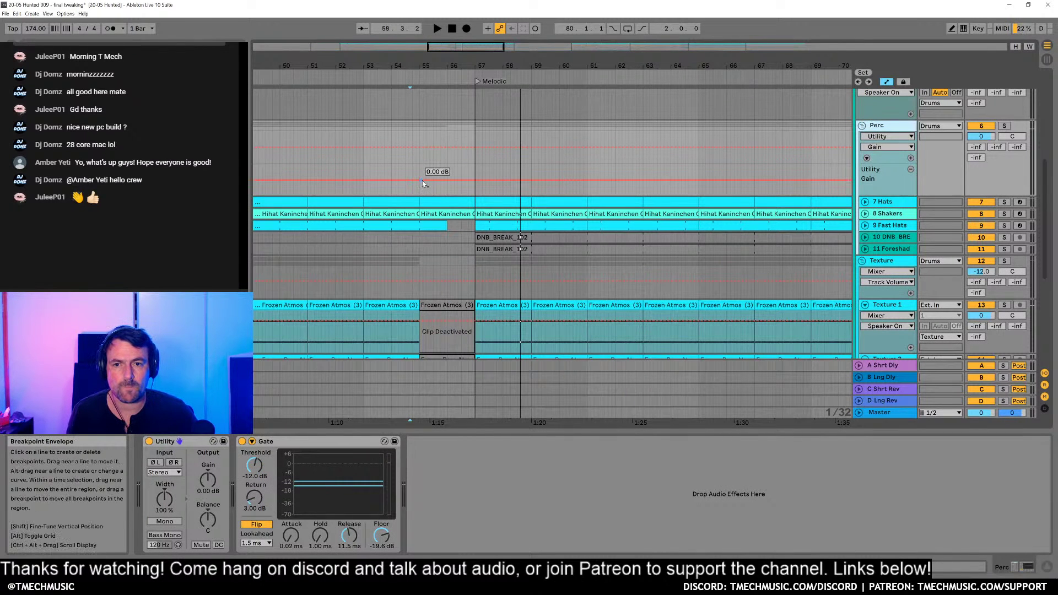
pyautogui.click(393, 180)
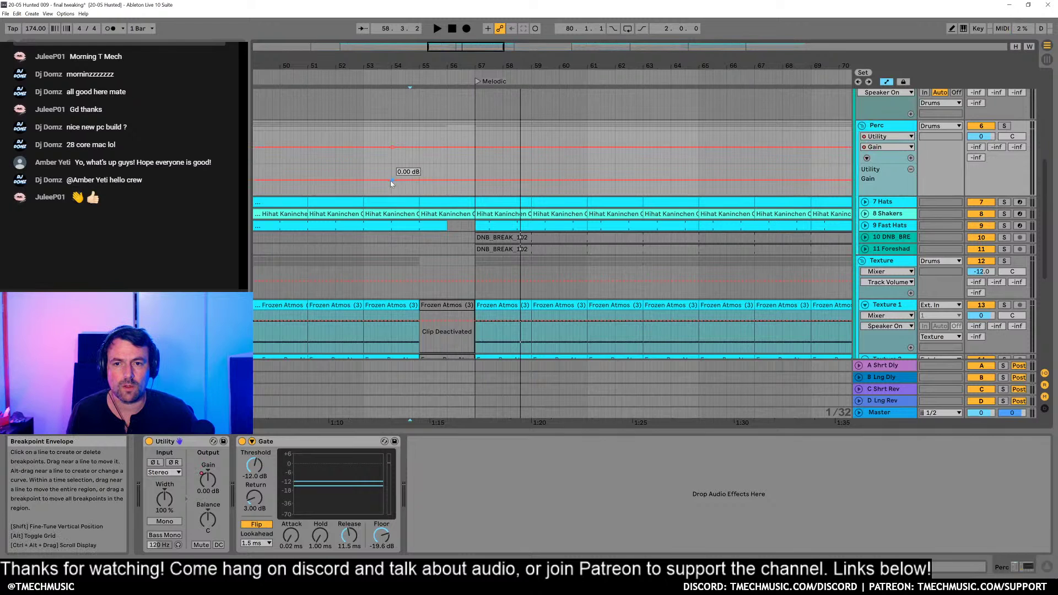
pyautogui.click(475, 181)
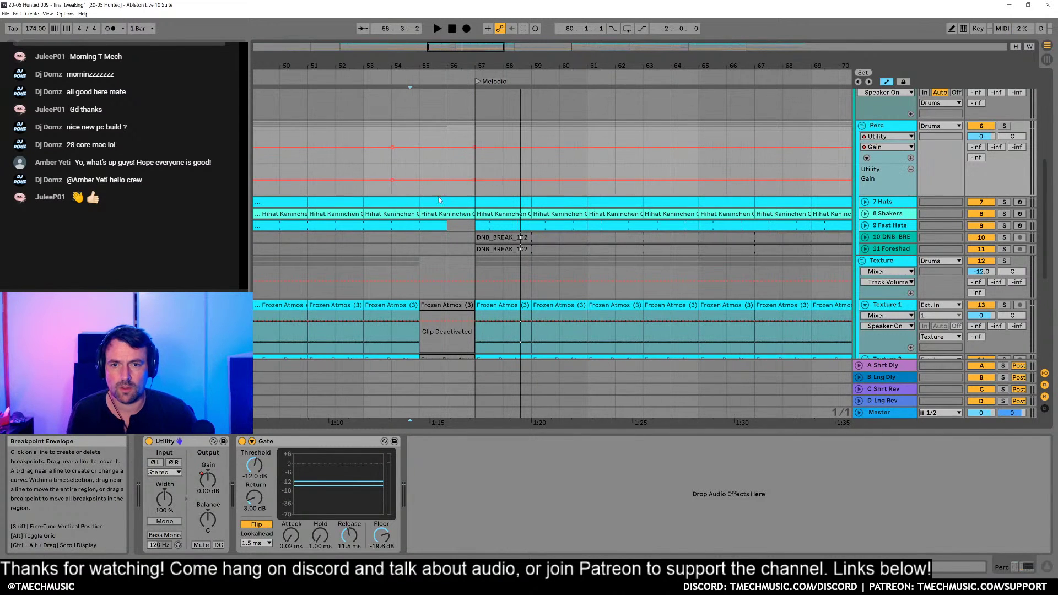
pyautogui.moveTo(458, 180); pyautogui.dragTo(475, 188)
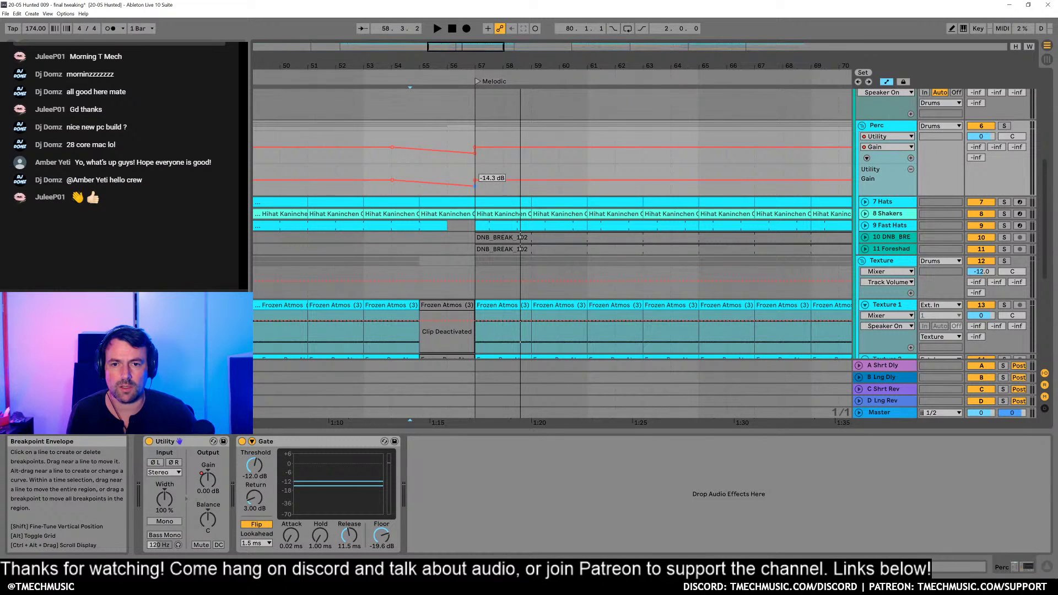
# Step: Listen to the faded Perc lead-in to the first Melodic section and the transition into Melodic / Return
pyautogui.click(355, 81)
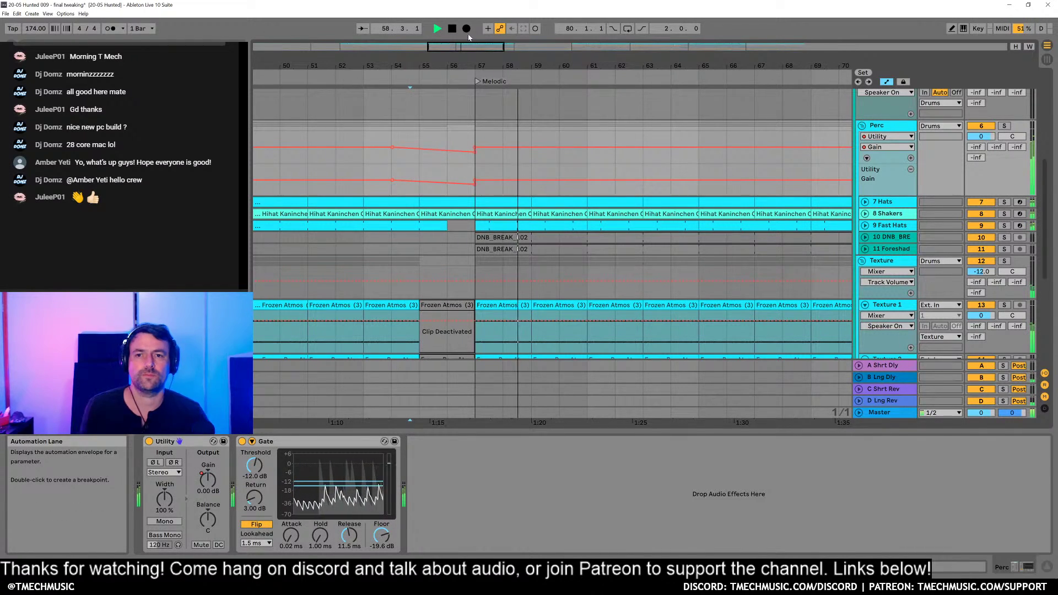
pyautogui.moveTo(463, 423); pyautogui.dragTo(463, 394)
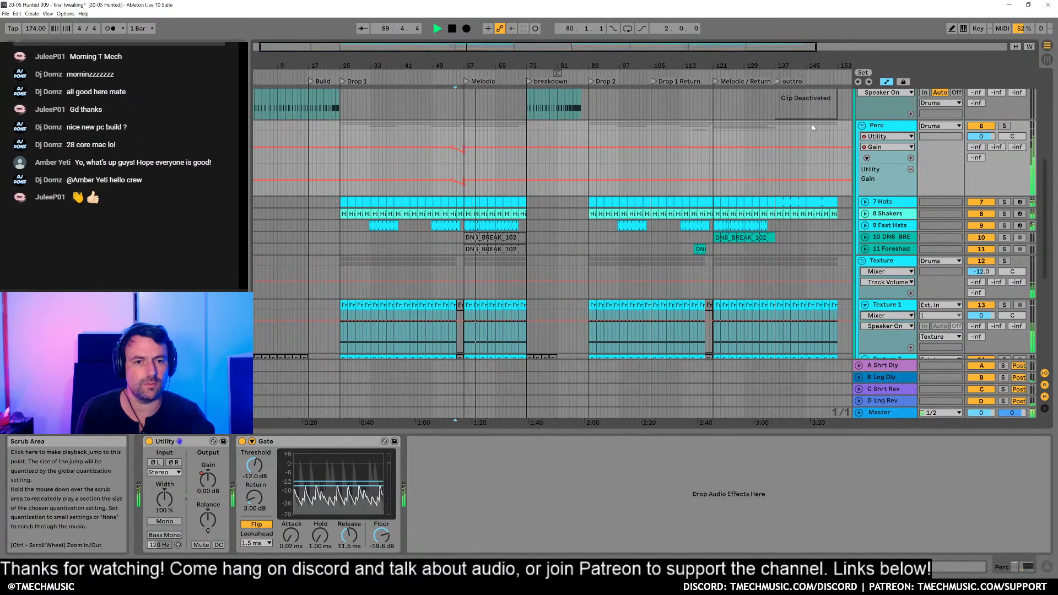
pyautogui.moveTo(704, 423); pyautogui.dragTo(695, 444)
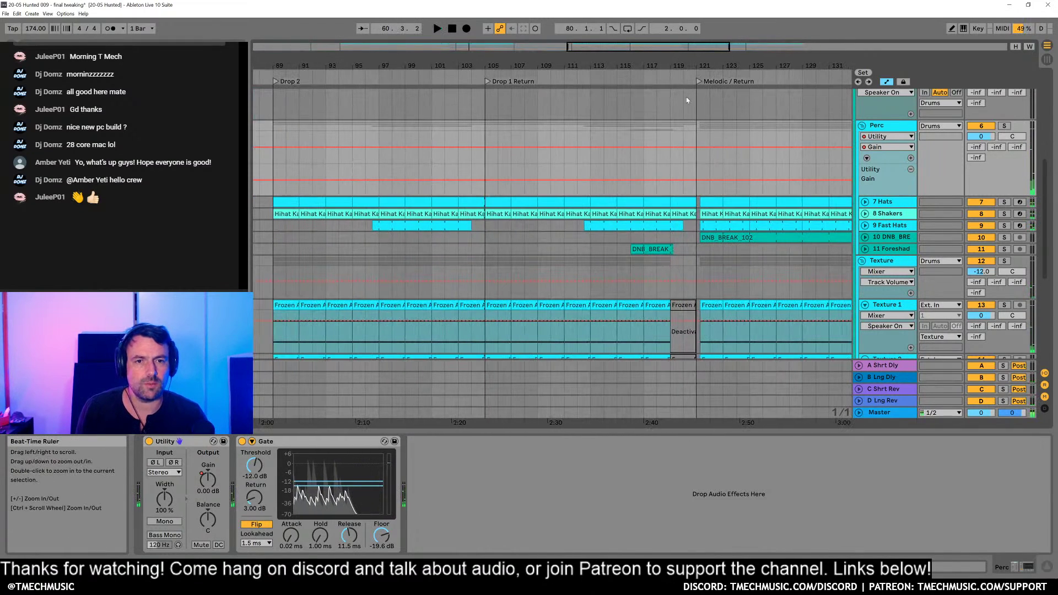
pyautogui.click(687, 81)
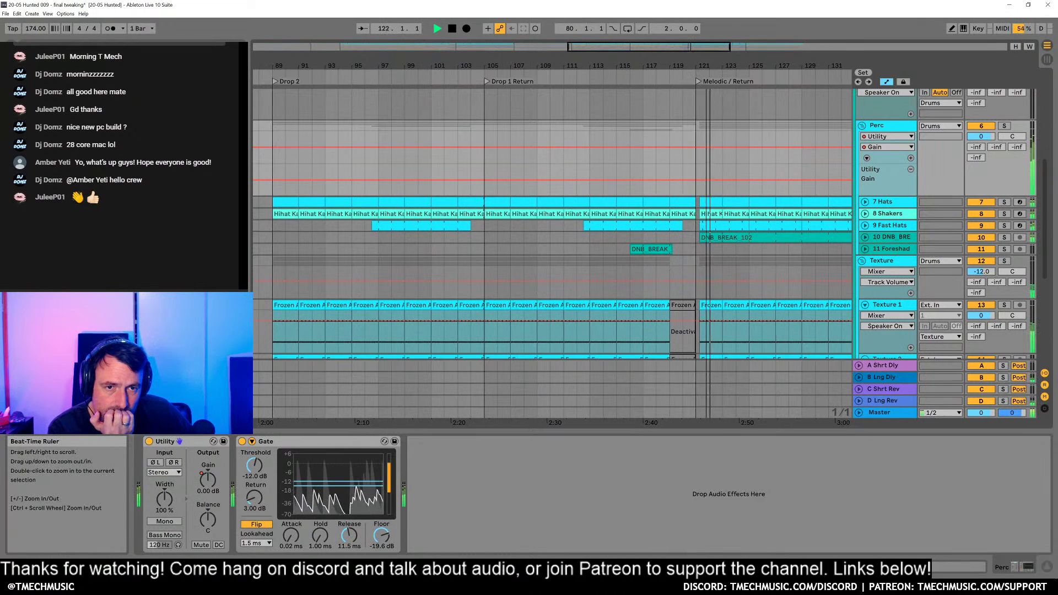
pyautogui.moveTo(686, 65); pyautogui.dragTo(581, 65)
pyautogui.moveTo(496, 65); pyautogui.dragTo(386, 65)
pyautogui.press('space')
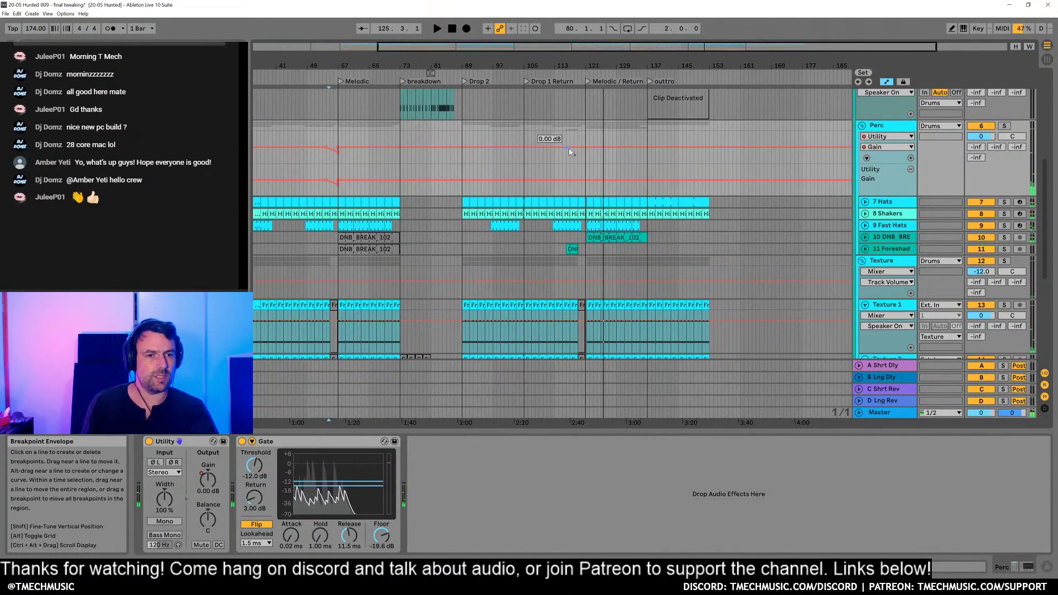
# Step: Play the end of the Melodic / Return section into the outro to check that transition
pyautogui.click(870, 128)
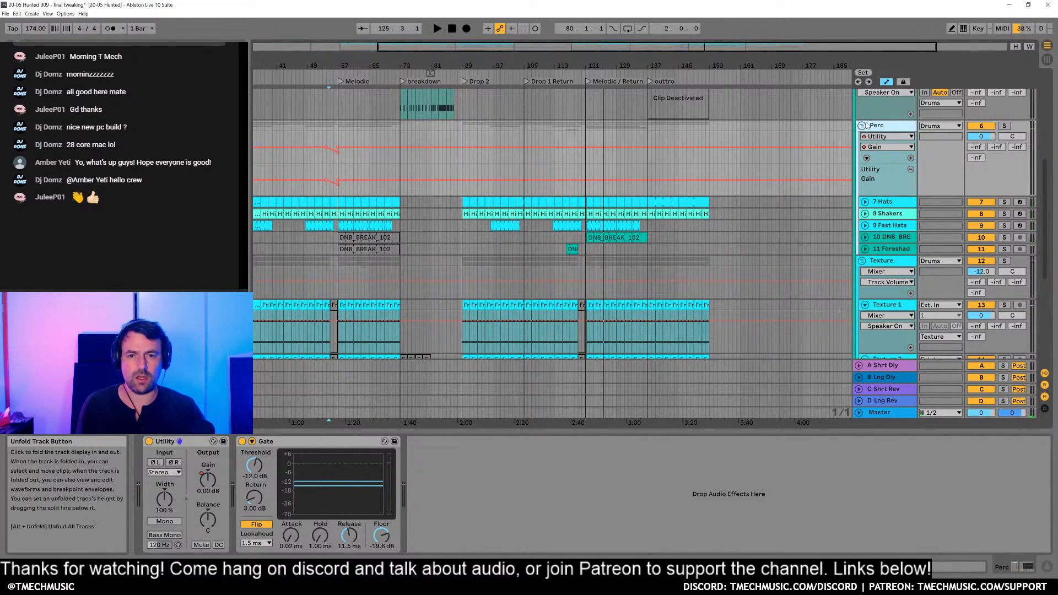
pyautogui.moveTo(638, 65); pyautogui.dragTo(646, 83)
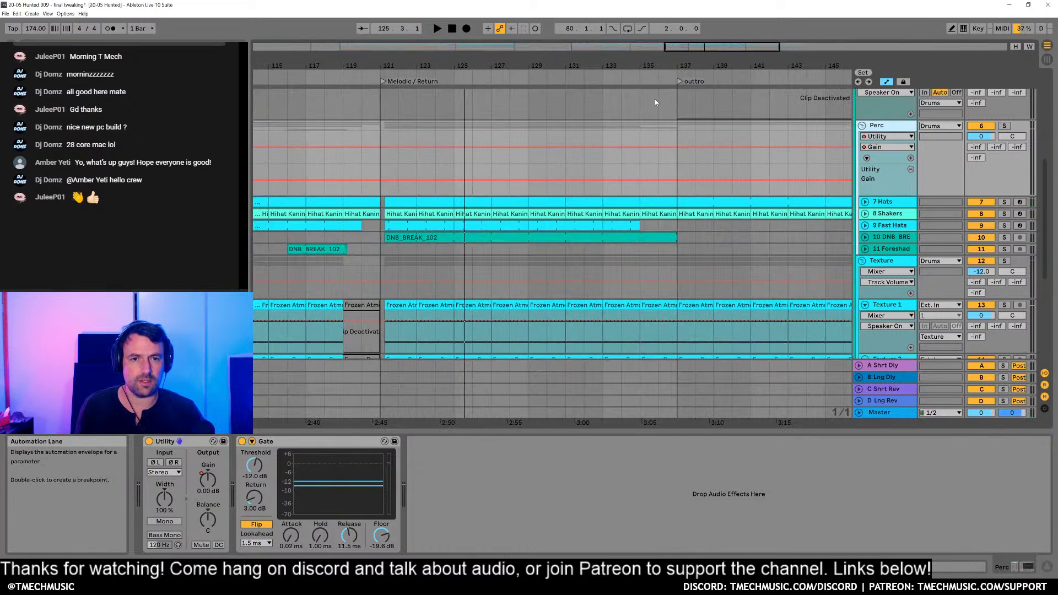
pyautogui.click(657, 79)
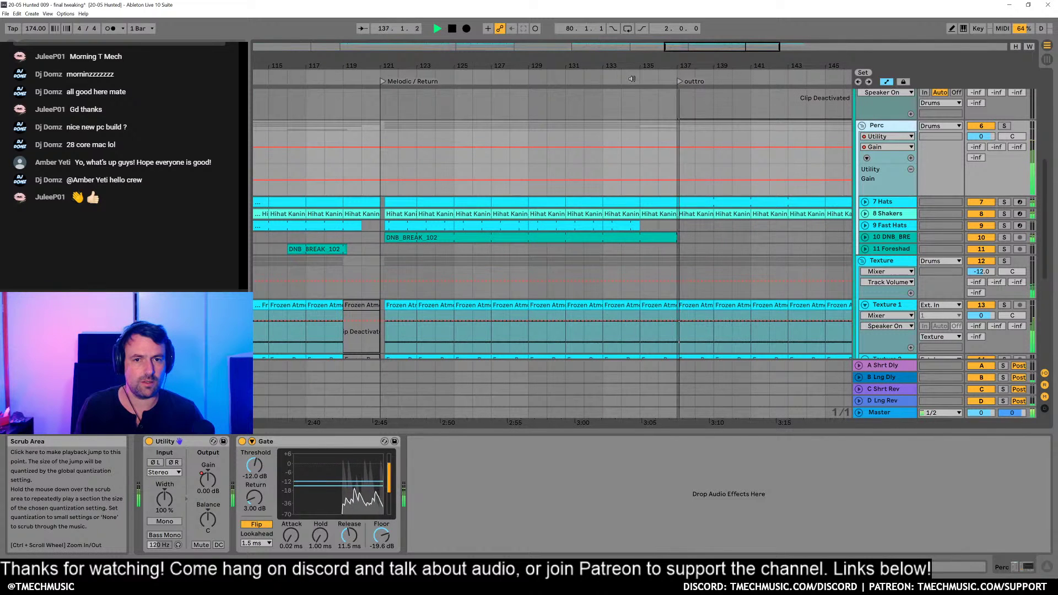
pyautogui.moveTo(631, 67); pyautogui.dragTo(473, 75)
# Step: Fold all arrangement tracks and stop playback
pyautogui.scroll(3, 861, 137)
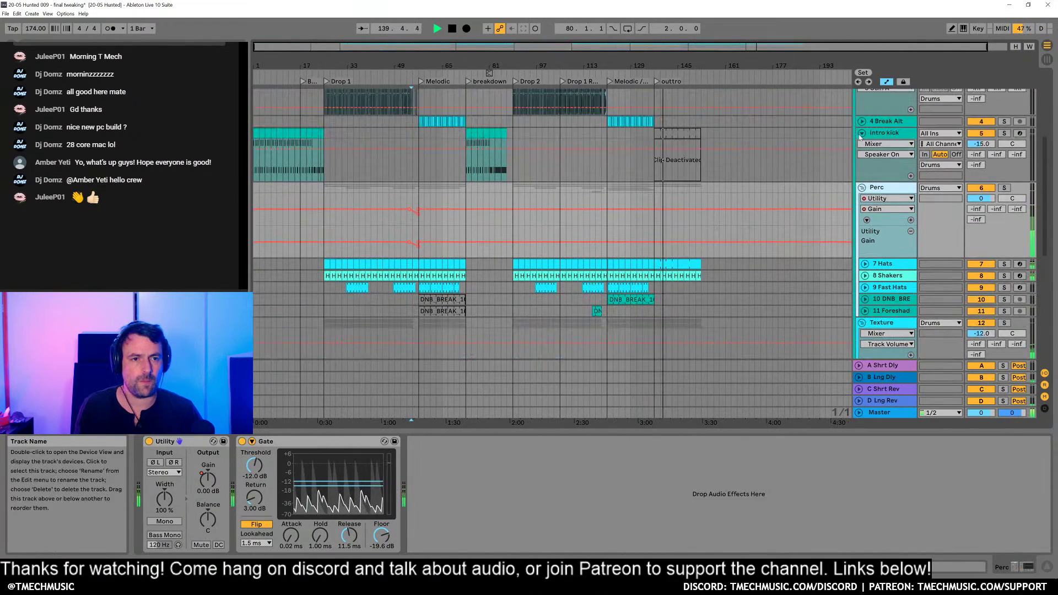
pyautogui.scroll(5, 858, 132)
pyautogui.click(885, 104)
pyautogui.hotkey('ctrl', 'a')
pyautogui.press('u')
pyautogui.press('space')
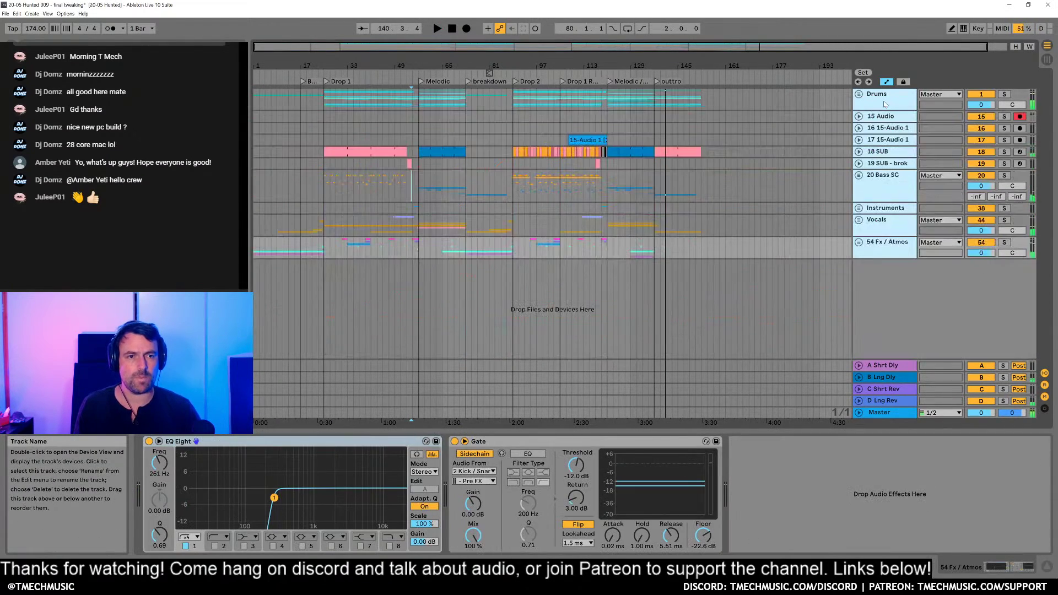
# Step: Collect all and save, copying files from elsewhere, other Projects and the User Library but not Factory Packs
pyautogui.click(7, 14)
pyautogui.click(33, 97)
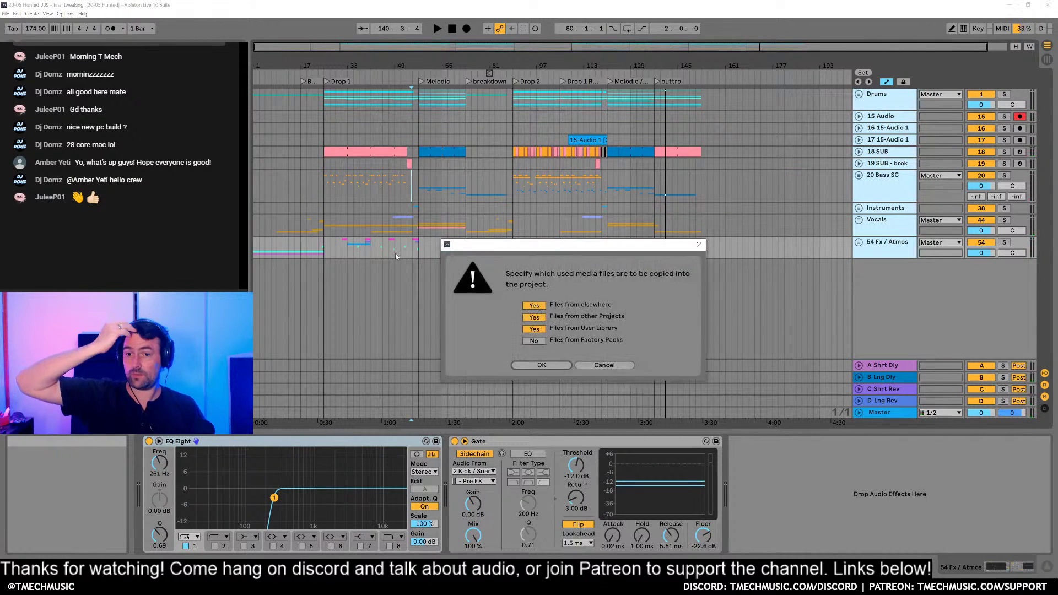
pyautogui.click(541, 367)
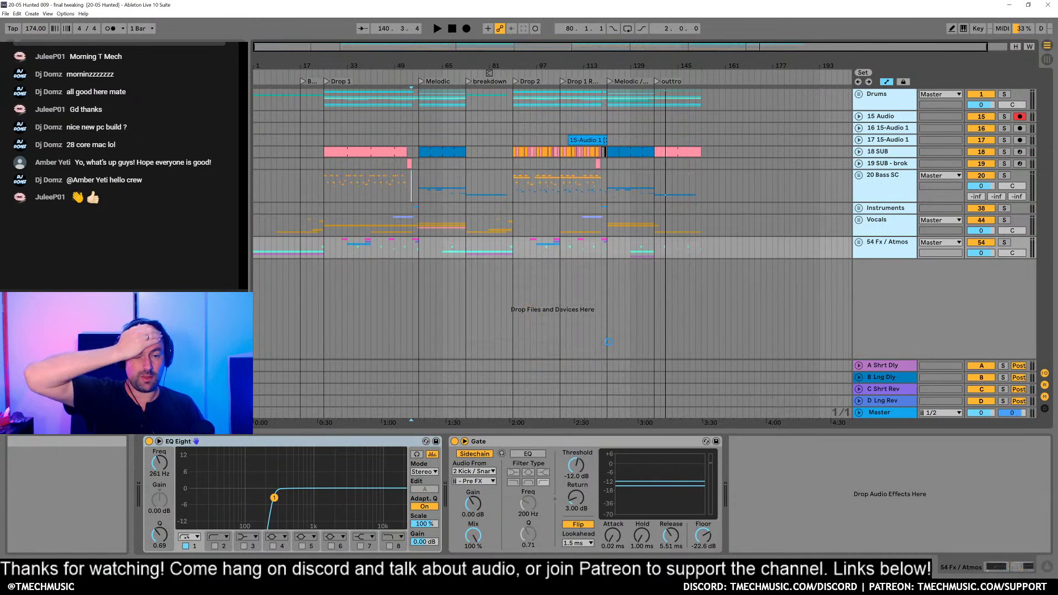
# Step: Add a Limiter to the 20 Bass SC group and place it ahead of the Gate
pyautogui.click(880, 191)
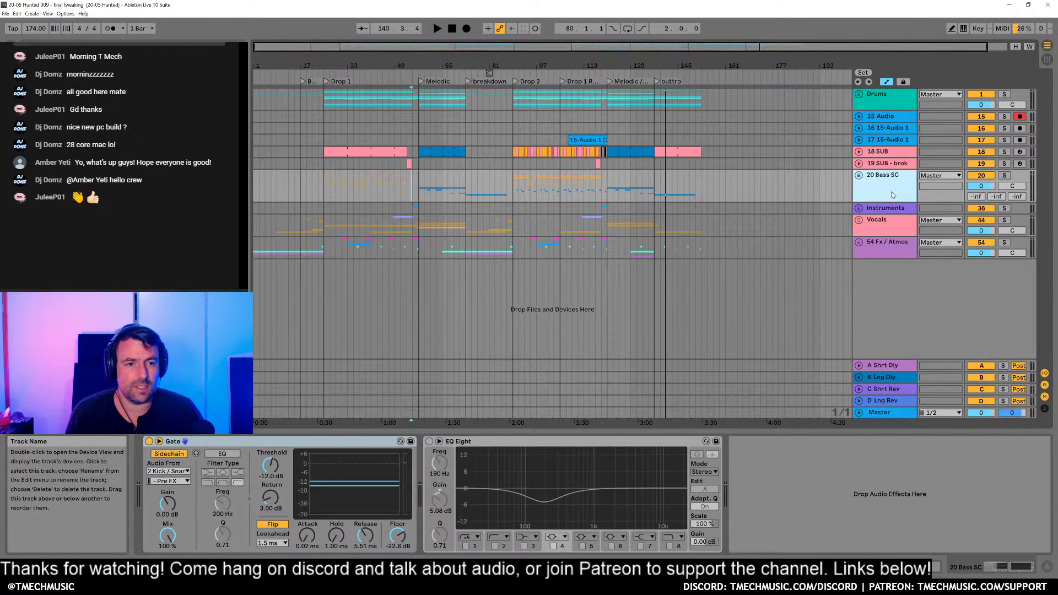
pyautogui.click(861, 176)
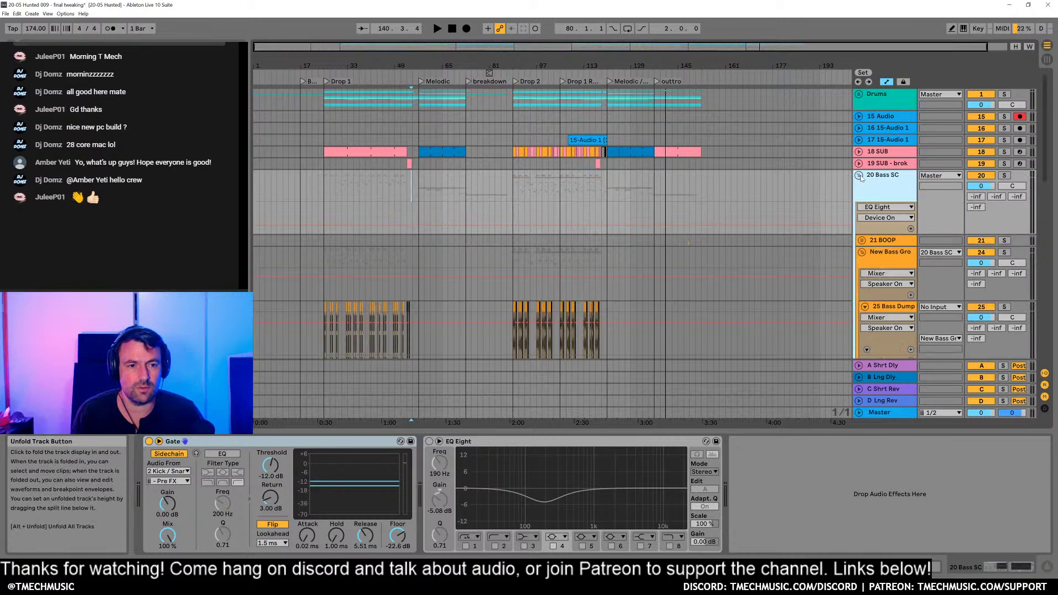
pyautogui.click(860, 176)
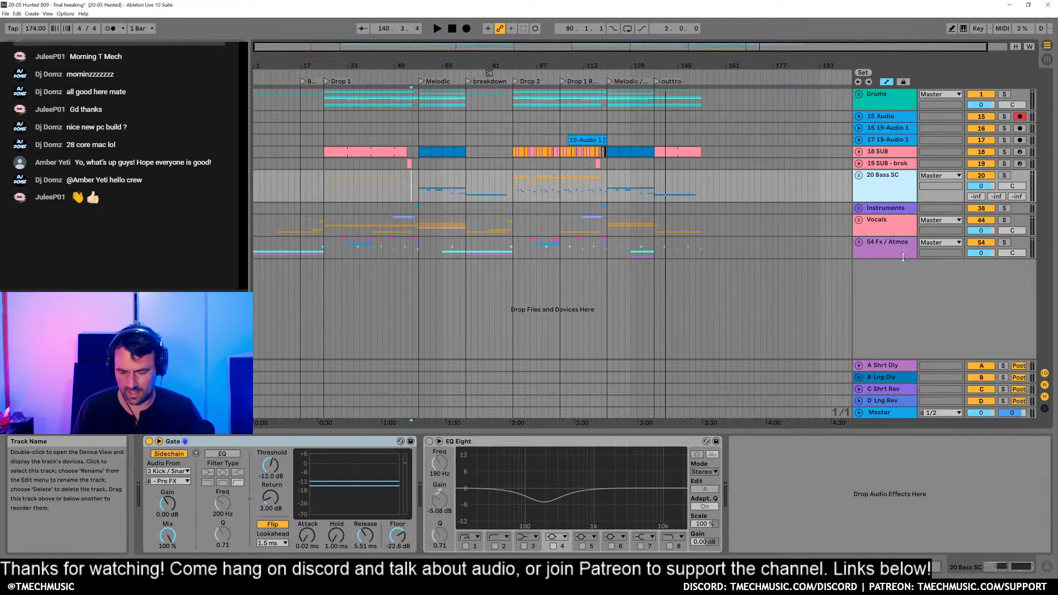
pyautogui.click(898, 295)
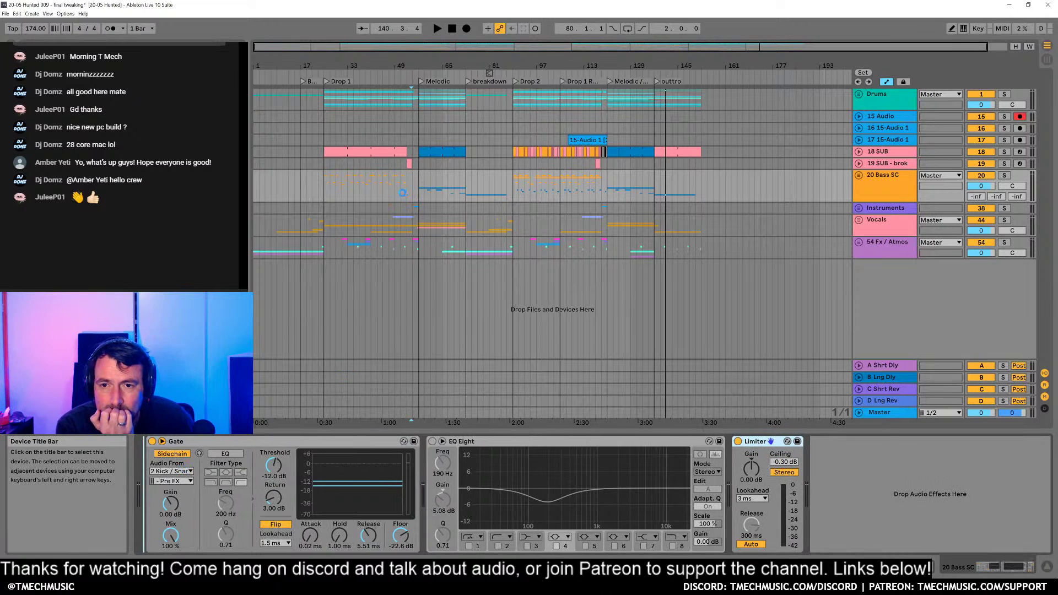
pyautogui.moveTo(771, 441); pyautogui.dragTo(160, 441)
# Step: Solo the 20 Bass SC group and play the end of Drop 1 from about bar 49
pyautogui.click(395, 191)
pyautogui.click(1005, 175)
pyautogui.press('space')
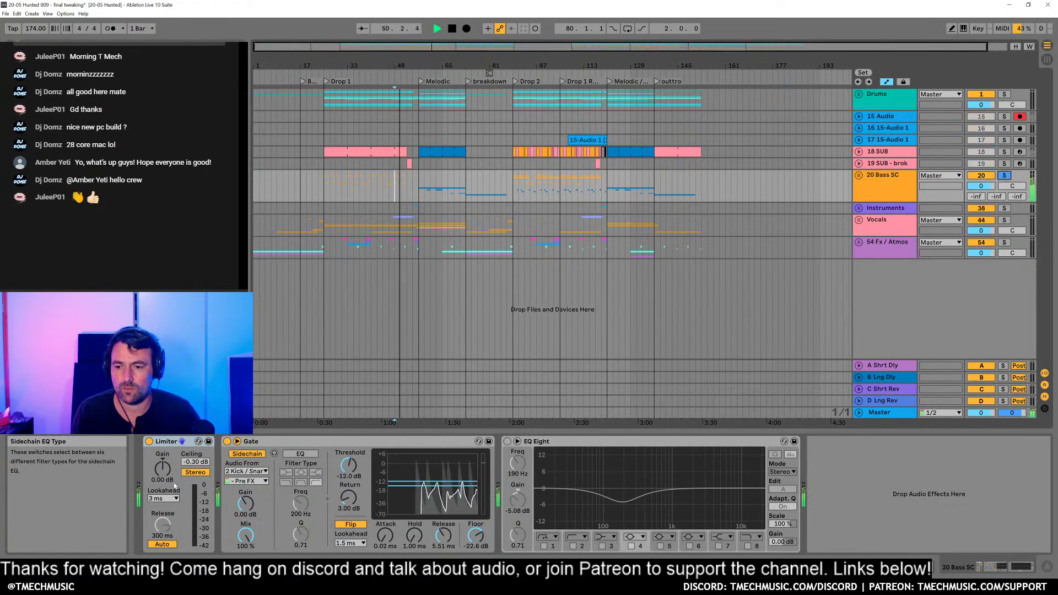
# Step: Try lowering the bass group Limiter's gain to about -23.9 dB while replaying Drop 1, and reset the gain to 0 dB
pyautogui.moveTo(163, 469); pyautogui.dragTo(162, 482)
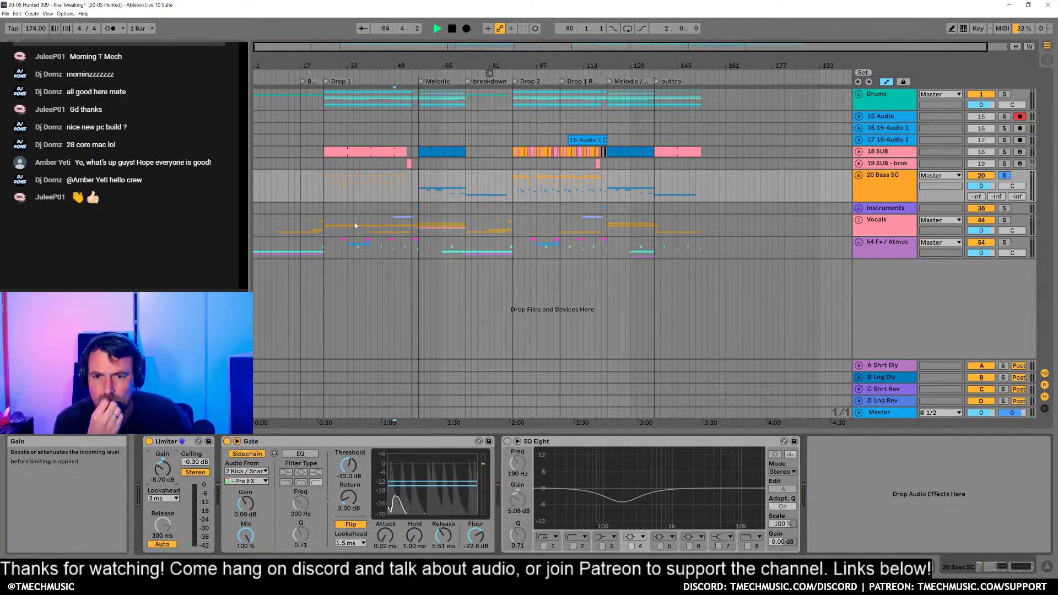
pyautogui.click(323, 279)
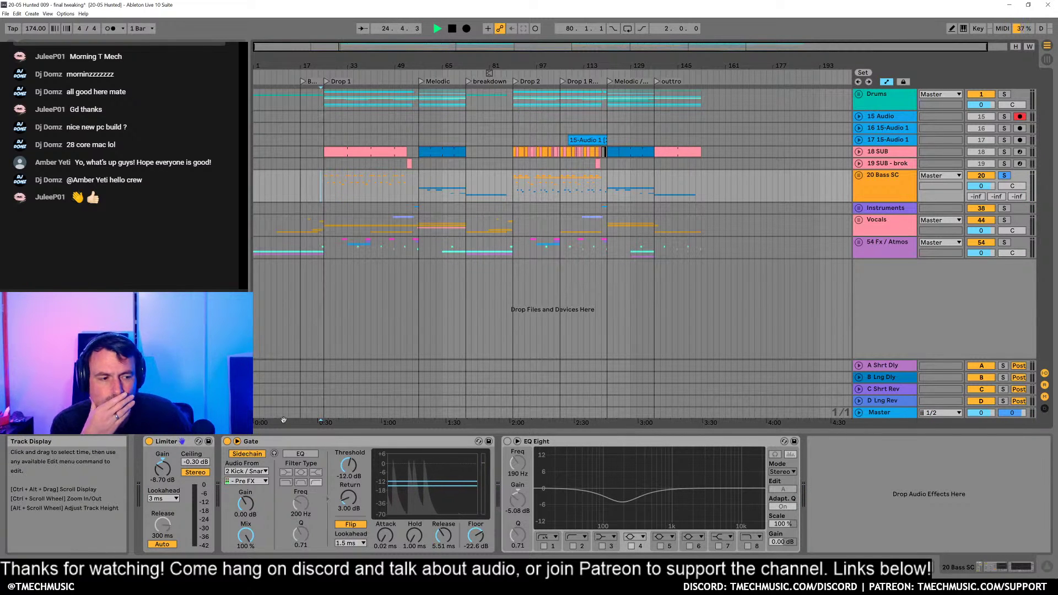
pyautogui.moveTo(162, 469); pyautogui.dragTo(161, 477)
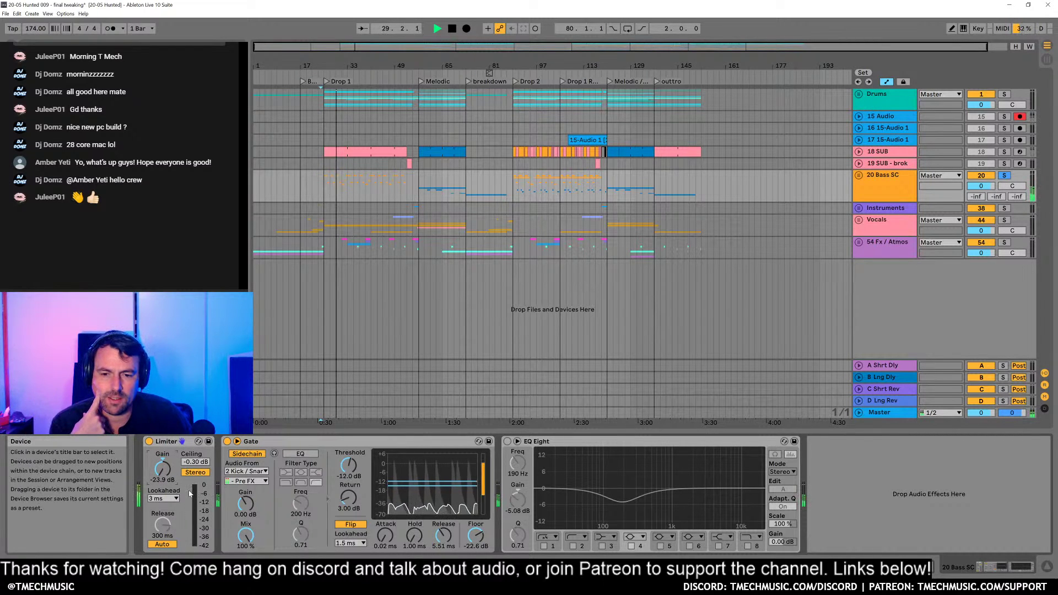
pyautogui.click(162, 468)
pyautogui.press('Delete')
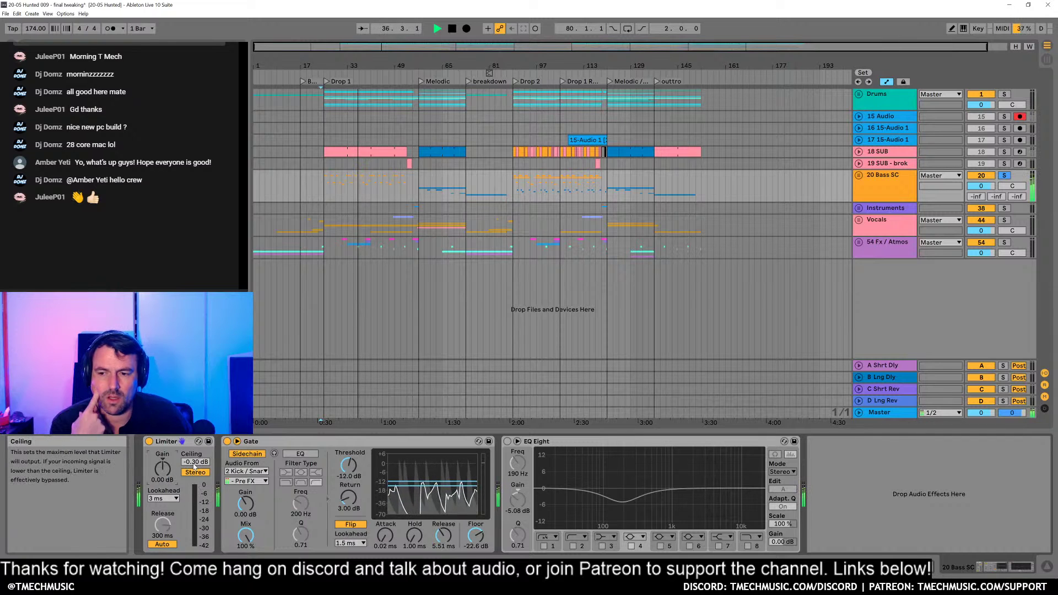
# Step: Set the Limiter's ceiling to -4 dB while the soloed bass plays
pyautogui.moveTo(196, 462); pyautogui.dragTo(196, 503)
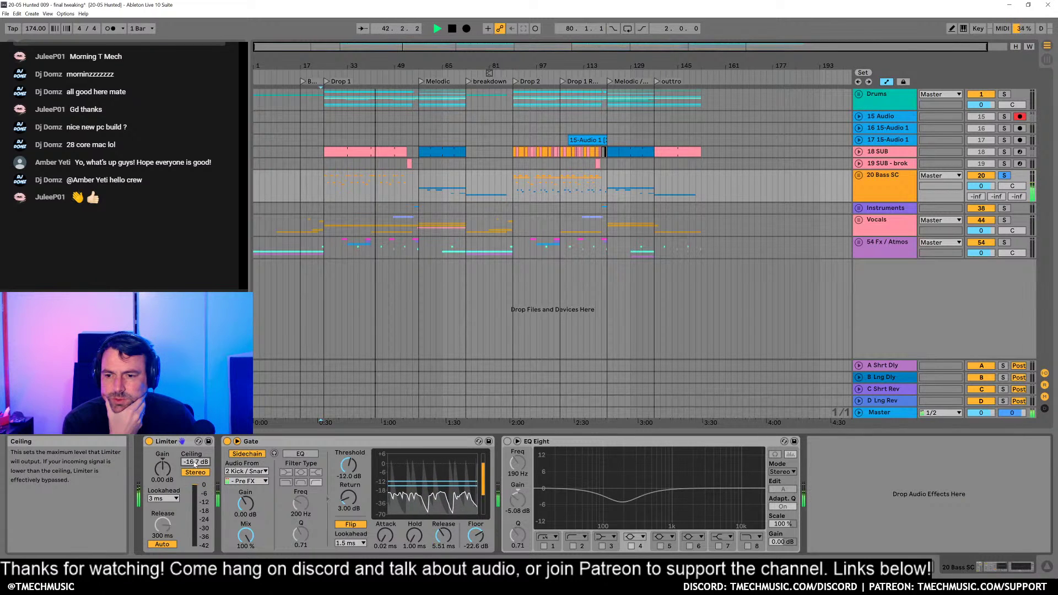
pyautogui.write('-4')
pyautogui.press('Return')
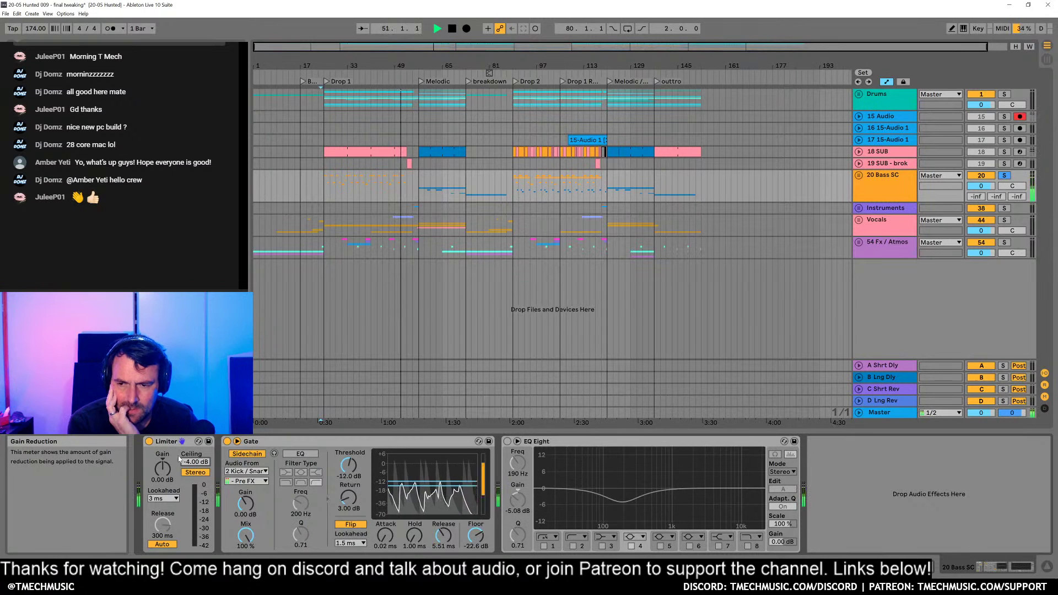
# Step: Duplicate the Limiter ahead of the Gate and turn off auto release on both, with releases of about 1.10 ms and 0.41 ms
pyautogui.moveTo(171, 442); pyautogui.dragTo(261, 441)
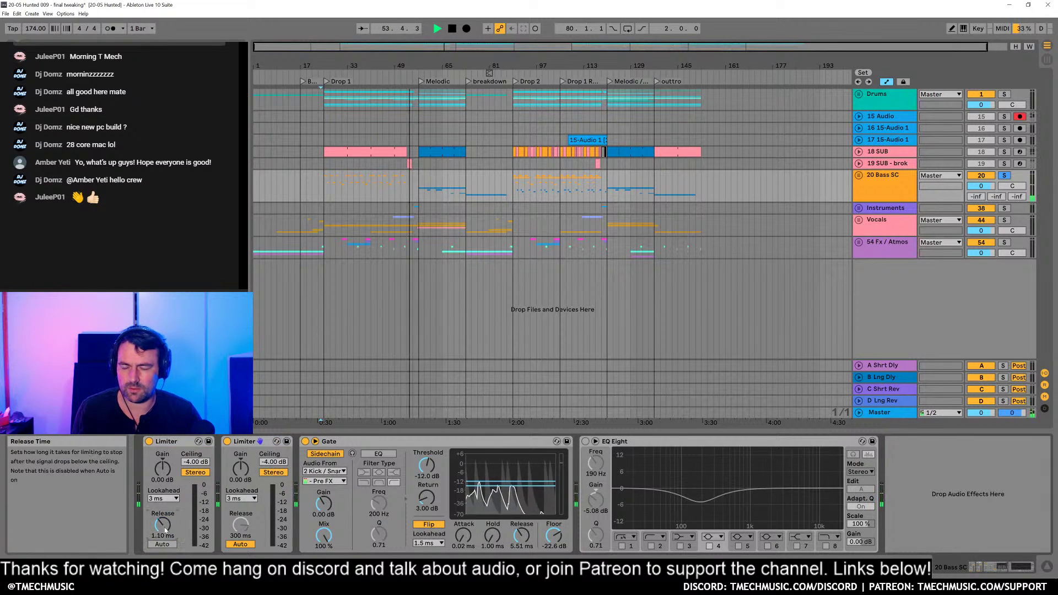
pyautogui.click(241, 544)
pyautogui.moveTo(241, 525); pyautogui.dragTo(241, 543)
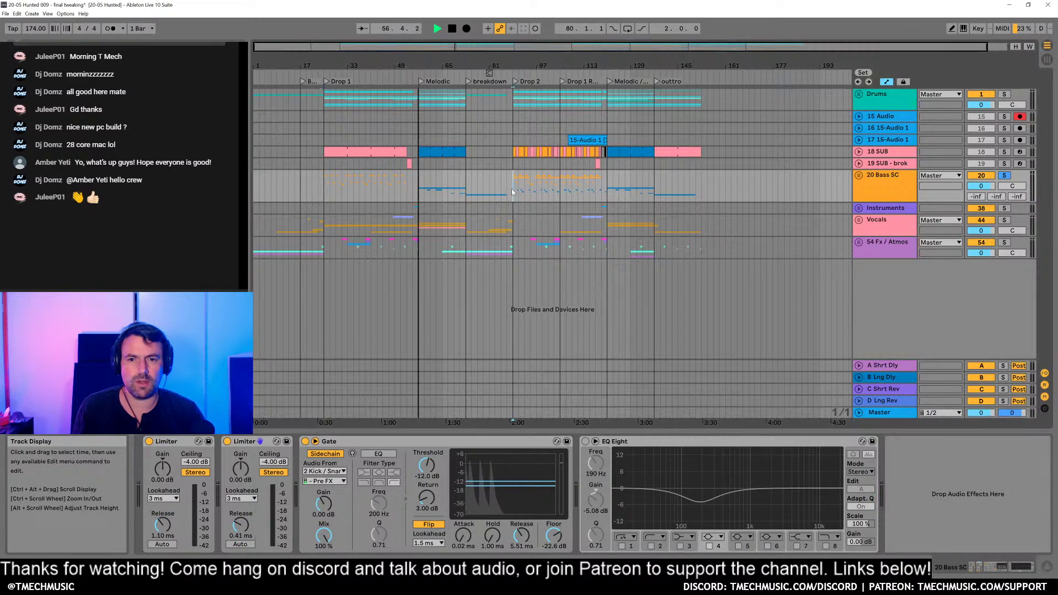
# Step: Play the soloed bass from Drop 2 and lower the second Limiter's ceiling to about -7.69 dB
pyautogui.click(527, 225)
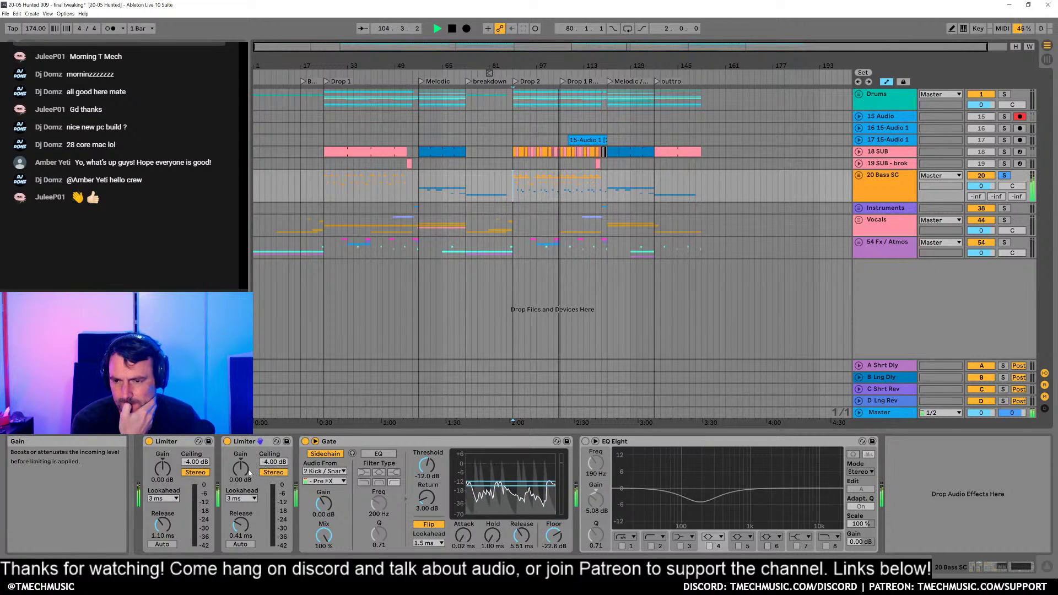
pyautogui.moveTo(263, 464); pyautogui.dragTo(262, 484)
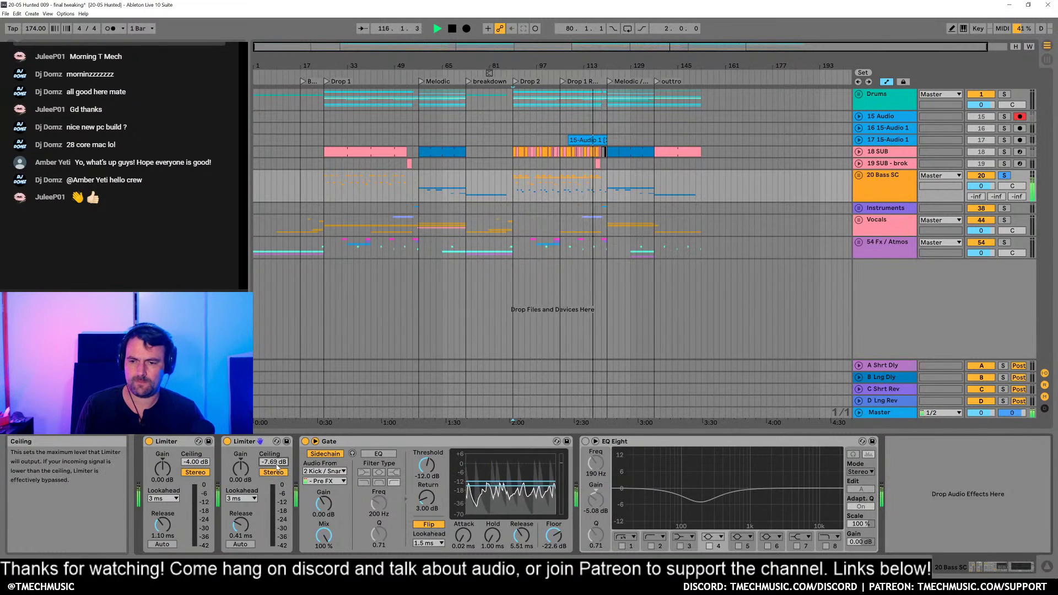
pyautogui.click(255, 442)
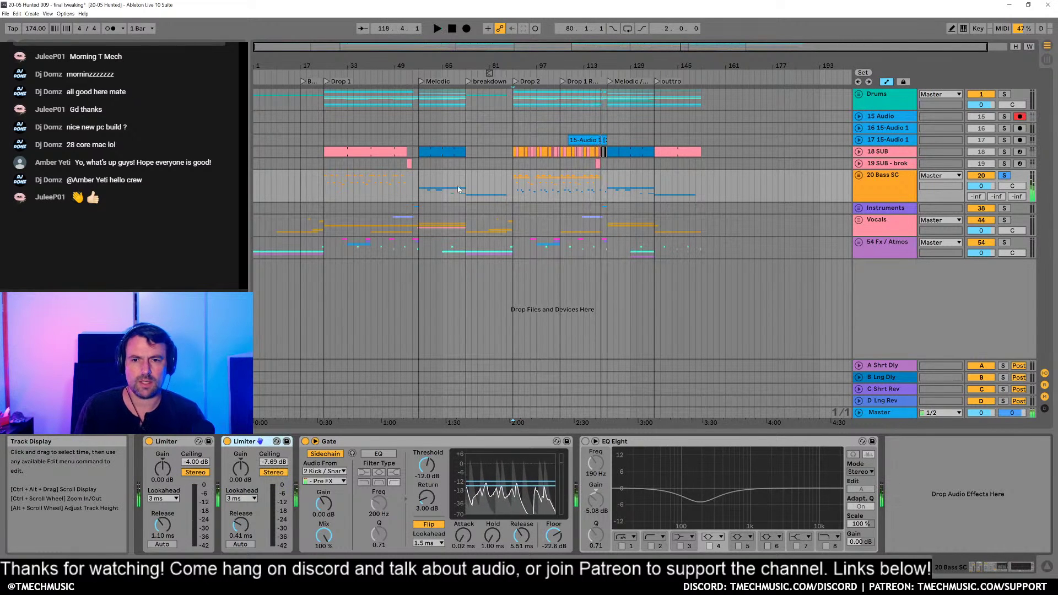
# Step: Replay the later part of Drop 1, then delete the second Limiter and set the remaining Limiter's ceiling to -6 dB
pyautogui.click(380, 179)
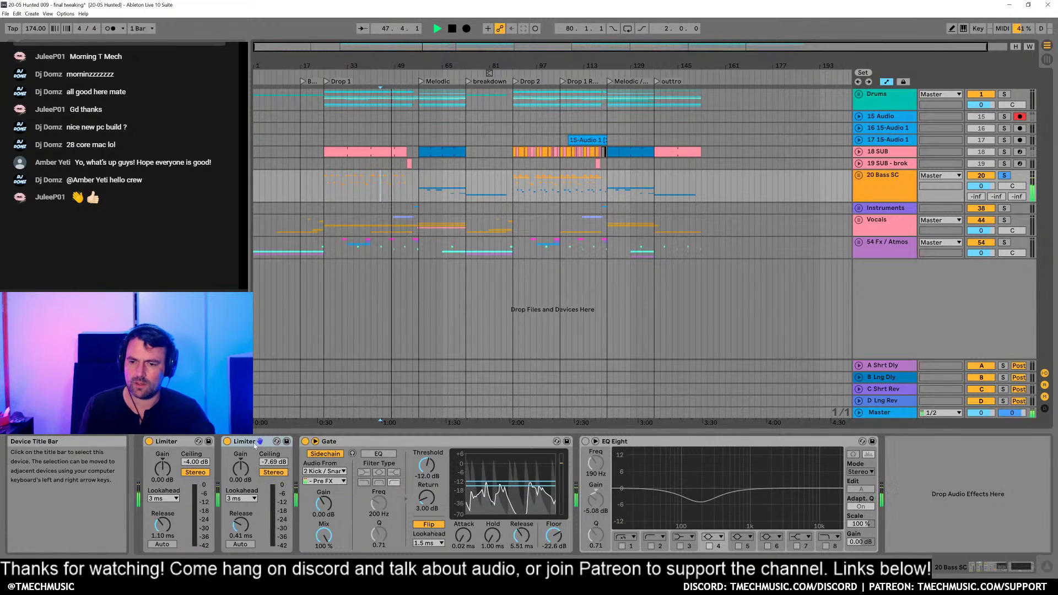
pyautogui.press('space')
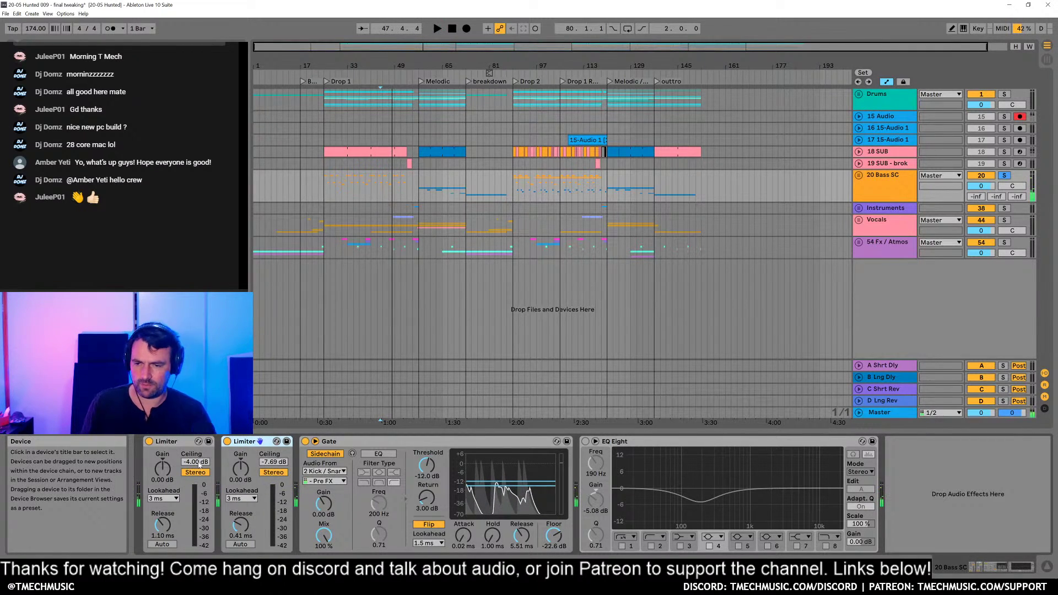
pyautogui.press('Delete')
pyautogui.moveTo(200, 465); pyautogui.dragTo(192, 466)
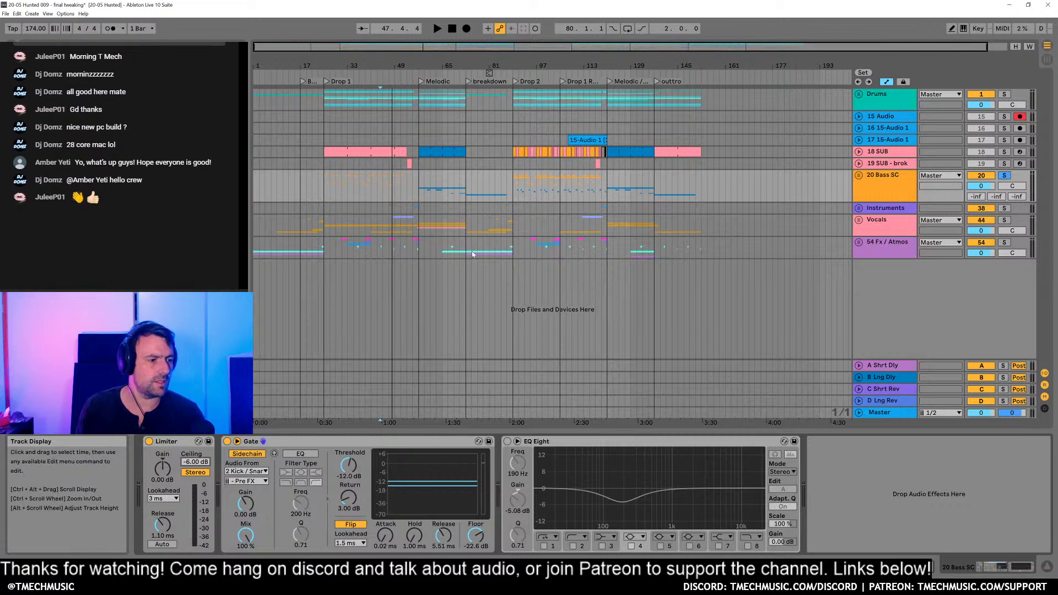
# Step: Unsolo the 20 Bass SC group and export the Master as a 320 kbps MP3 named "20-05 Hunted 009 - final tweaking" to the Desktop
pyautogui.click(1004, 176)
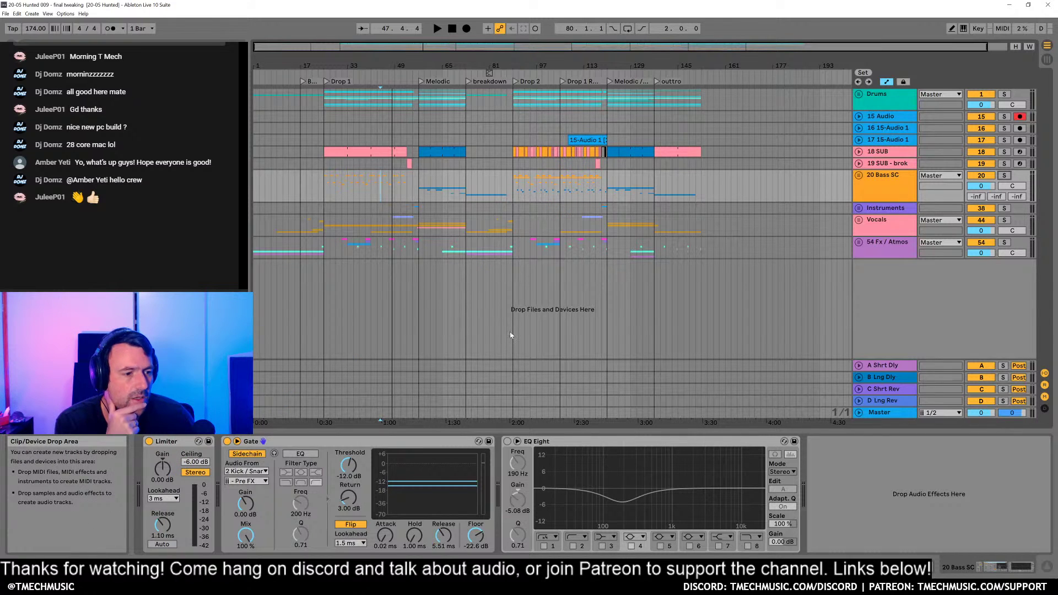
pyautogui.moveTo(425, 69); pyautogui.dragTo(424, 65)
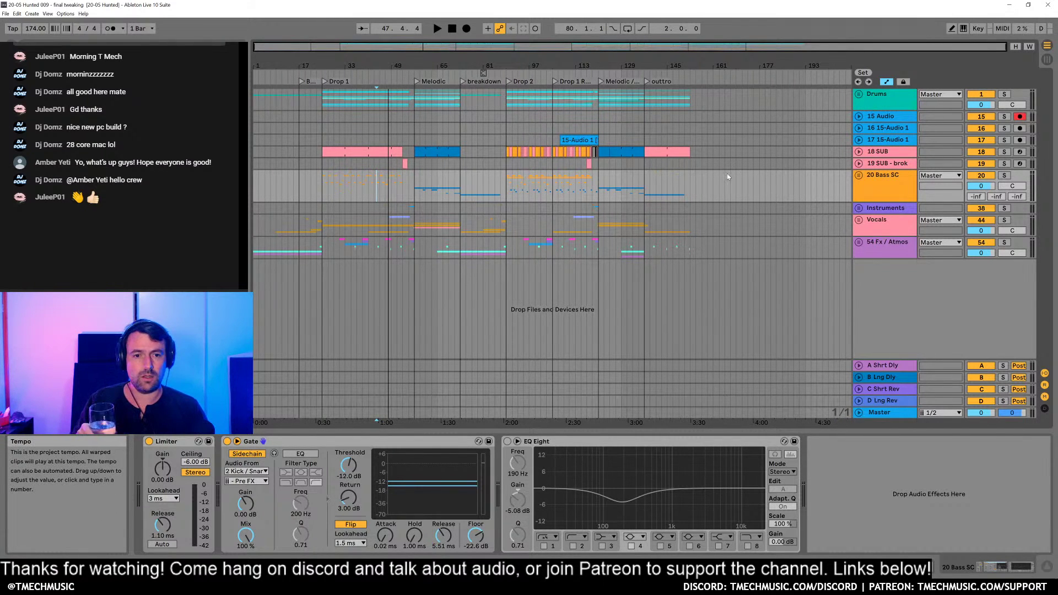
pyautogui.click(342, 151)
pyautogui.click(342, 140)
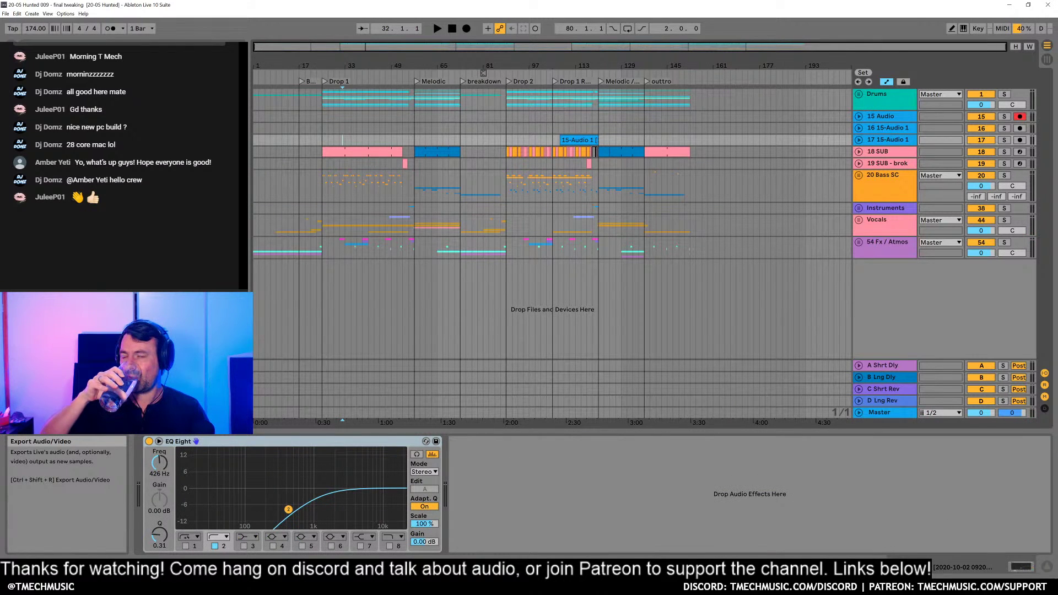
pyautogui.hotkey('ctrl', 'shift', 'r')
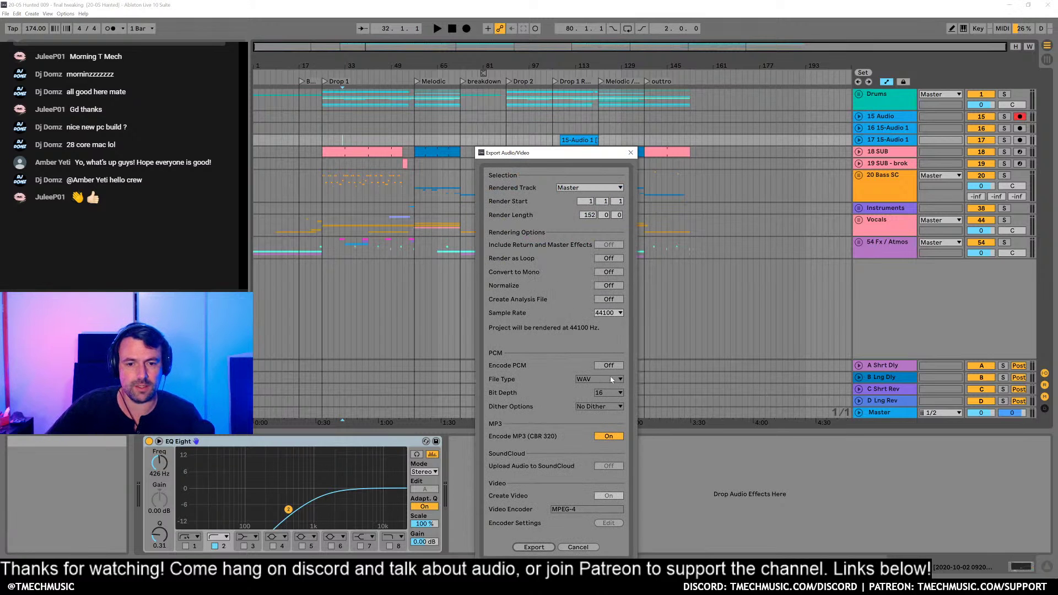
pyautogui.click(533, 548)
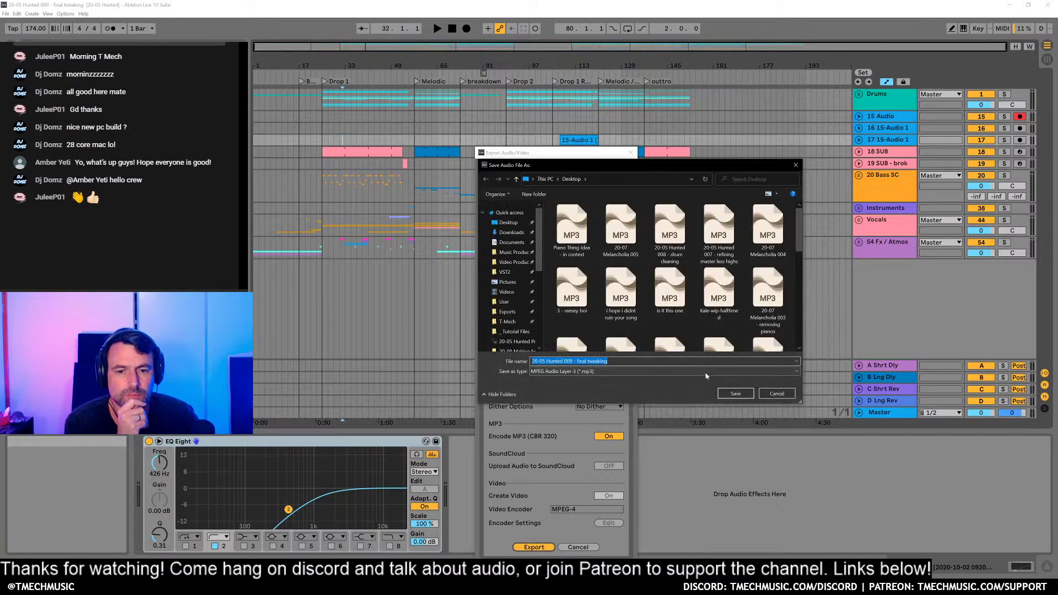
pyautogui.click(736, 394)
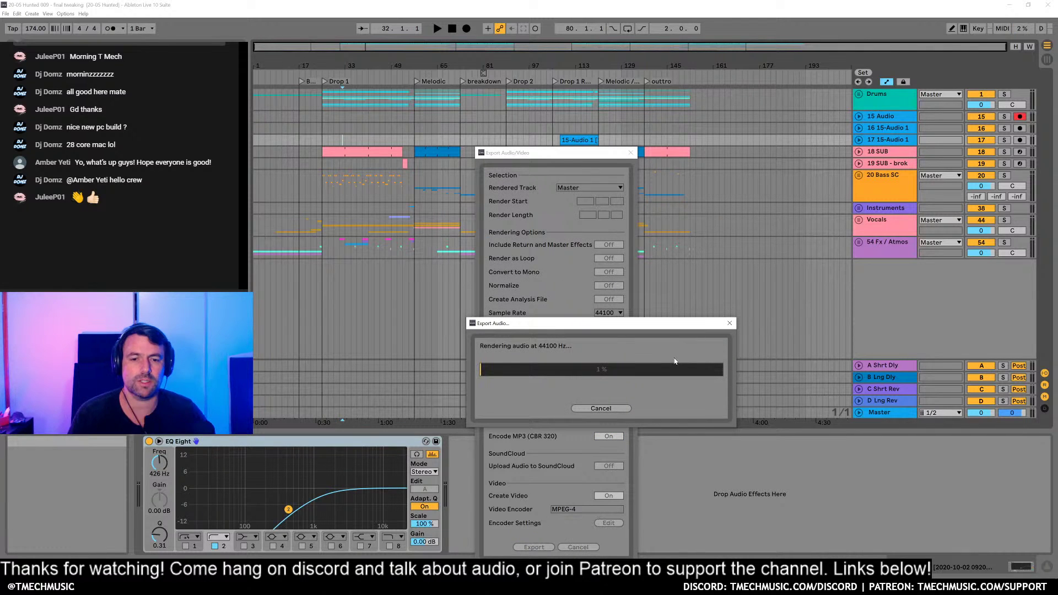
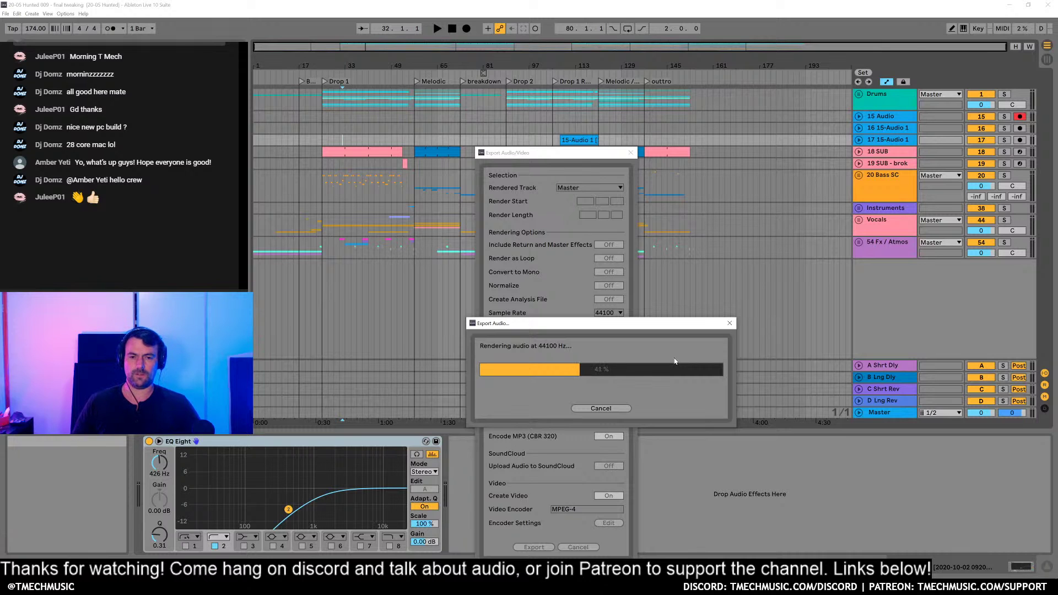
# Step: Switch to the Notepad notes and add the line "next ep:" below "bass patches?"
pyautogui.hotkey('alt', 'Tab')
pyautogui.hotkey('alt', 'Tab')
pyautogui.hotkey('alt', 'Tab')
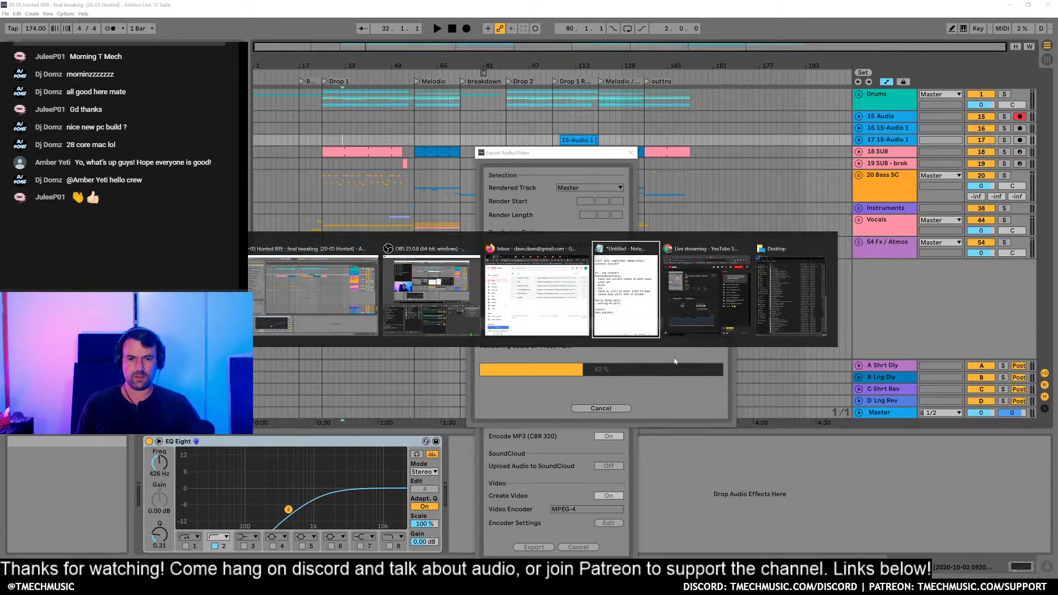
pyautogui.click(615, 441)
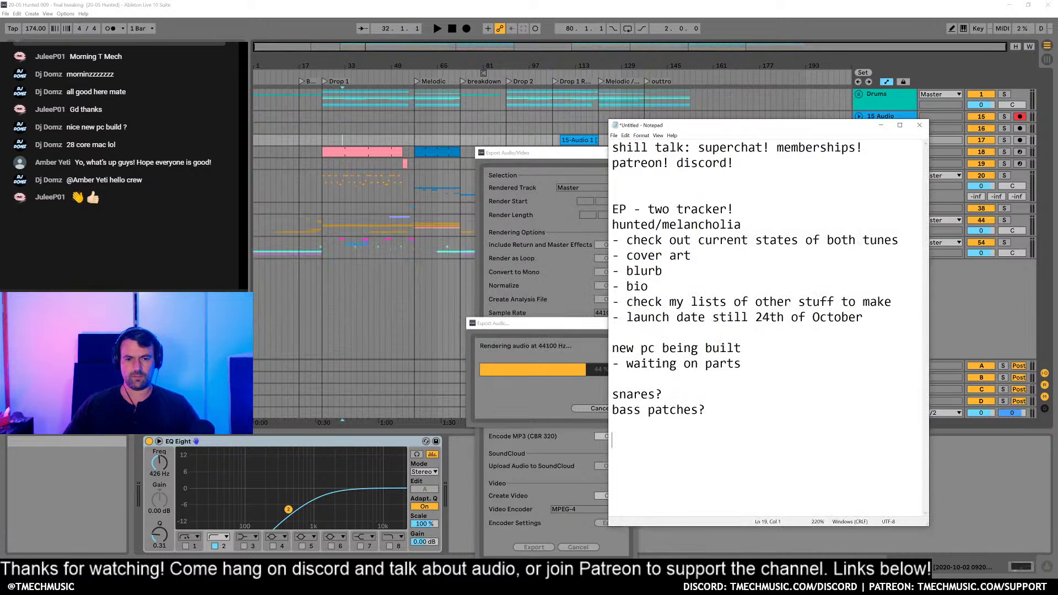
pyautogui.write('nex tep:')
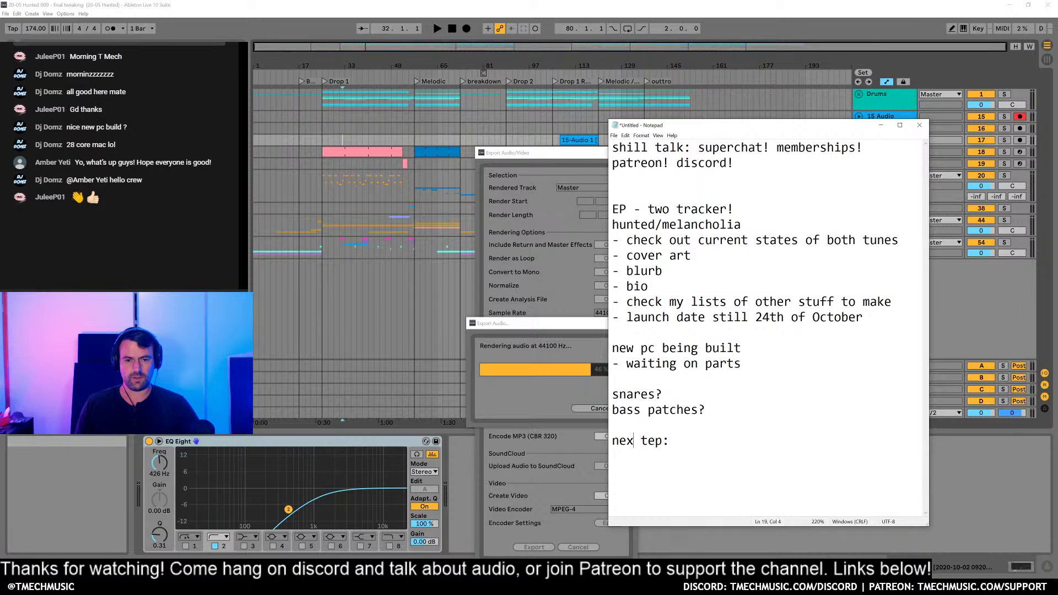
pyautogui.press('Delete')
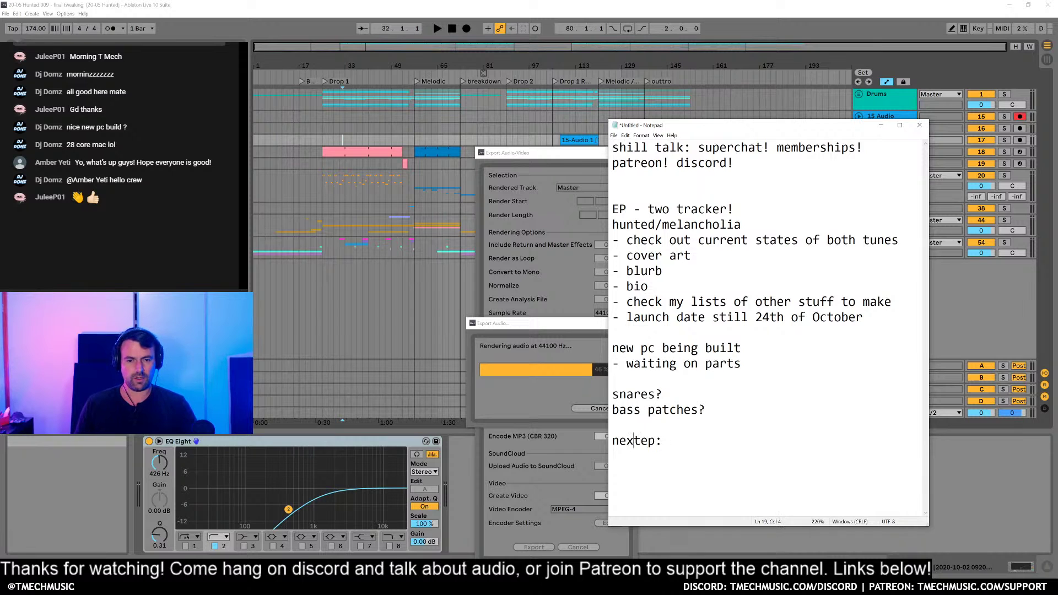
pyautogui.press('Right')
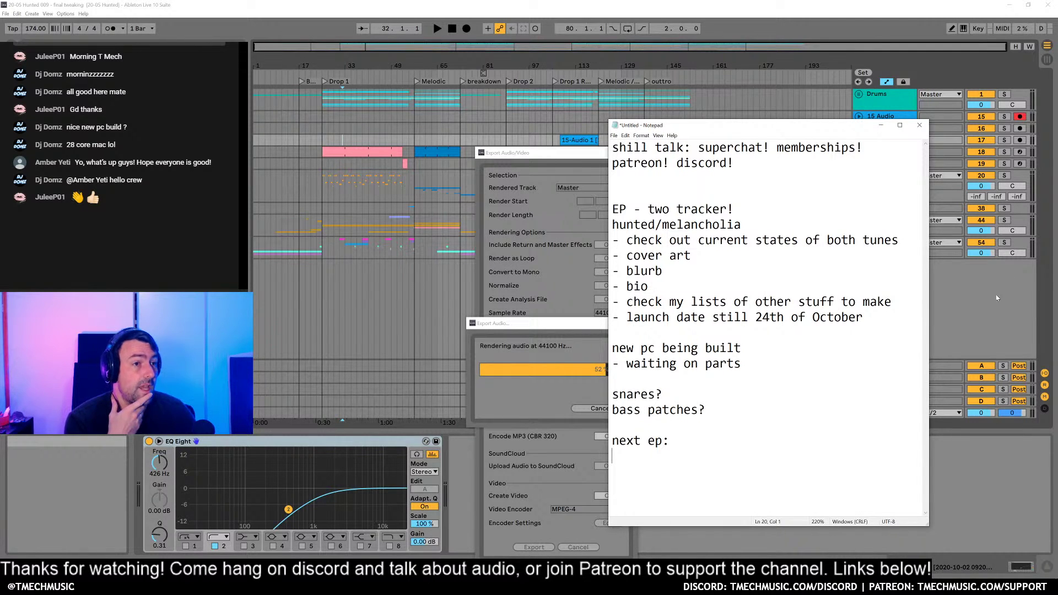
# Step: Switch to the browser's Trello board and enlarge its window to show more lists
pyautogui.click(951, 173)
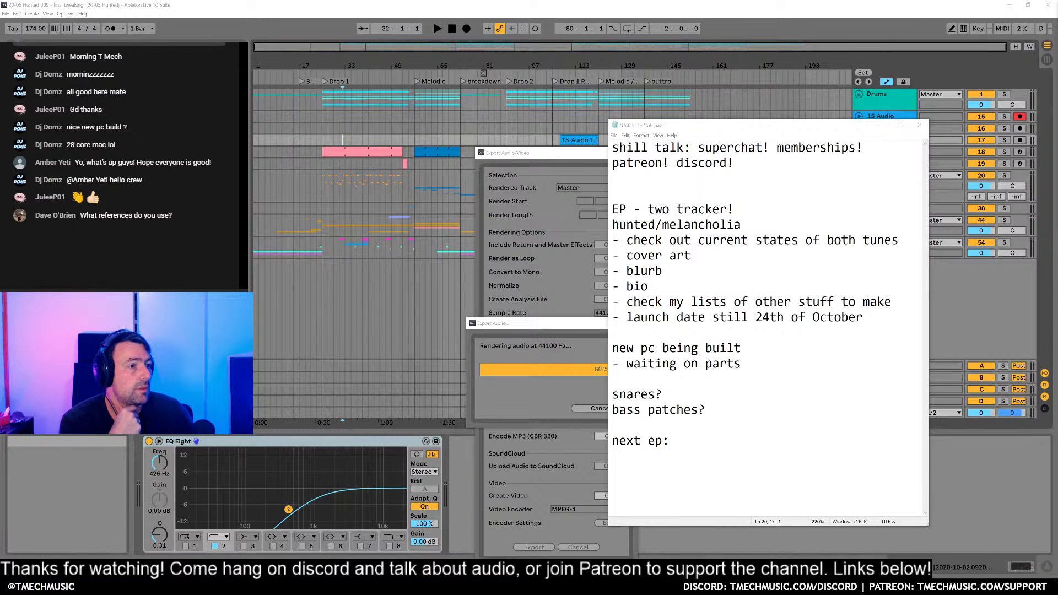
pyautogui.hotkey('alt', 'Tab')
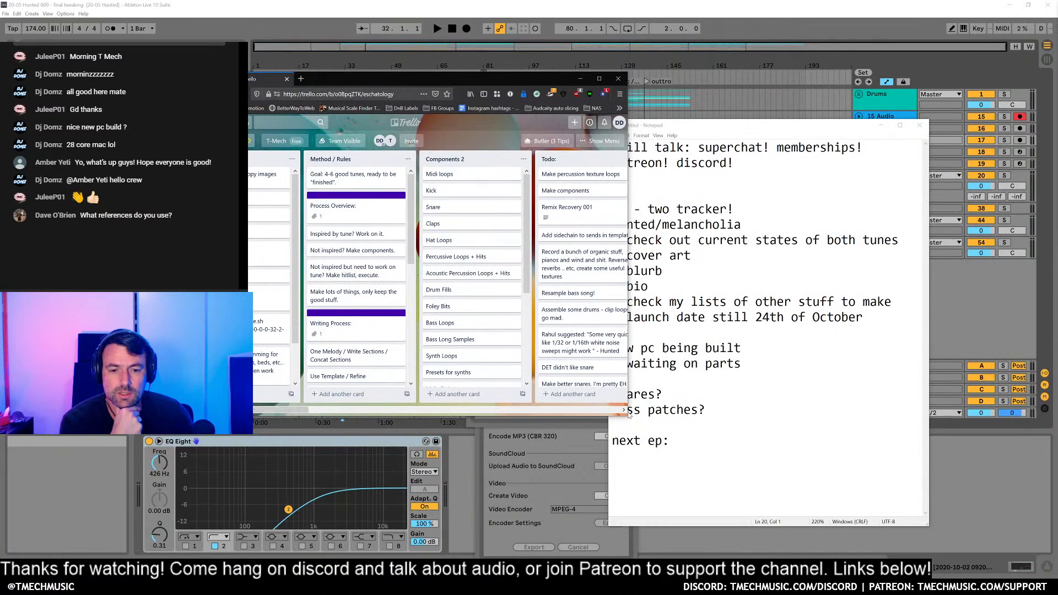
pyautogui.moveTo(625, 414); pyautogui.dragTo(1046, 556)
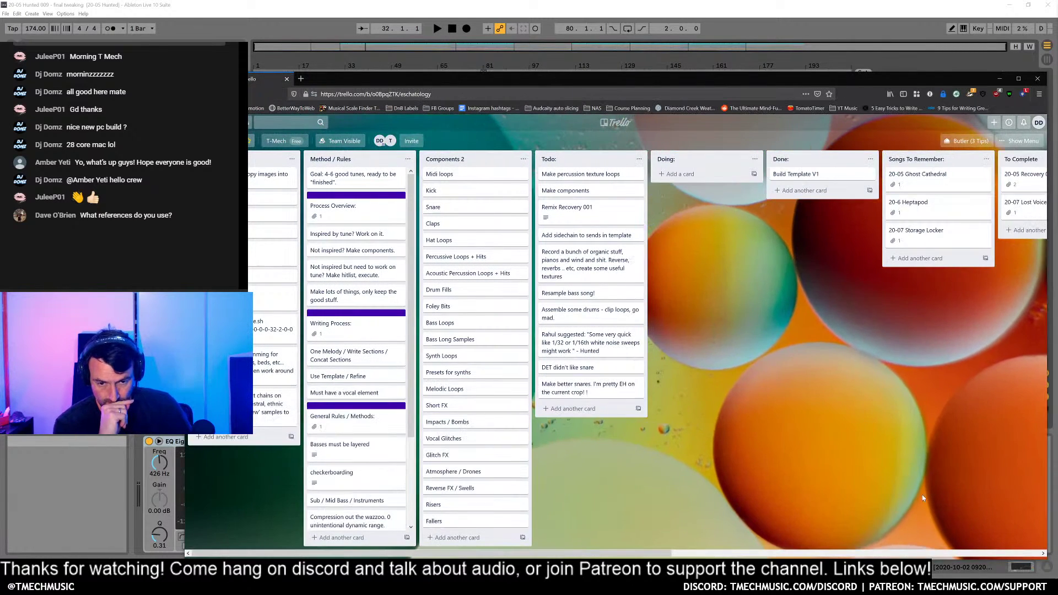
# Step: Look through the Trello board's to-do, Songs To Remember, To Complete and Completed lists, then return to Ableton Live
pyautogui.hscroll(6, 633, 433)
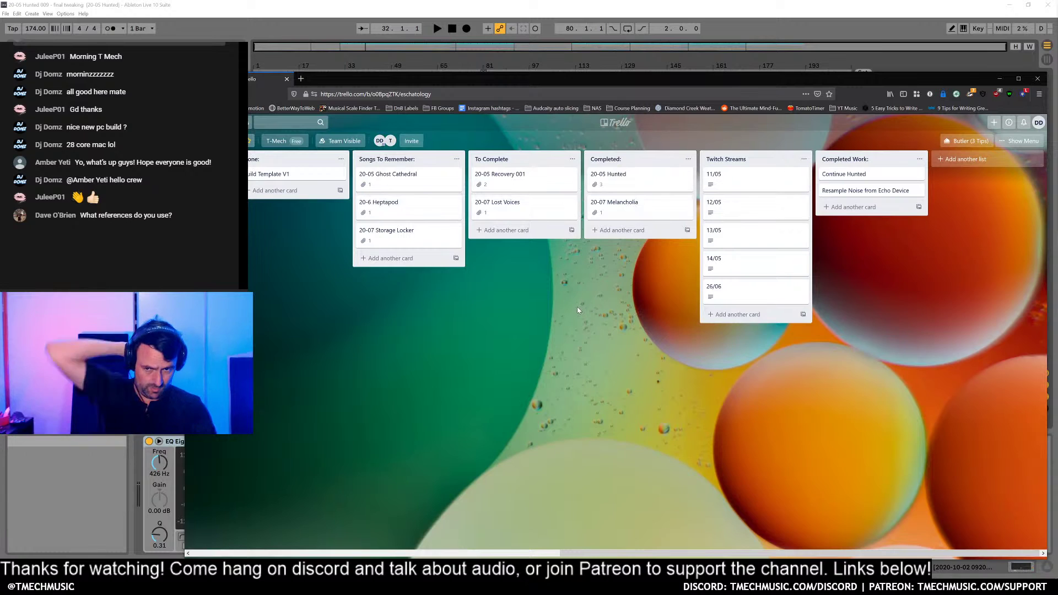
pyautogui.hscroll(-9, 496, 377)
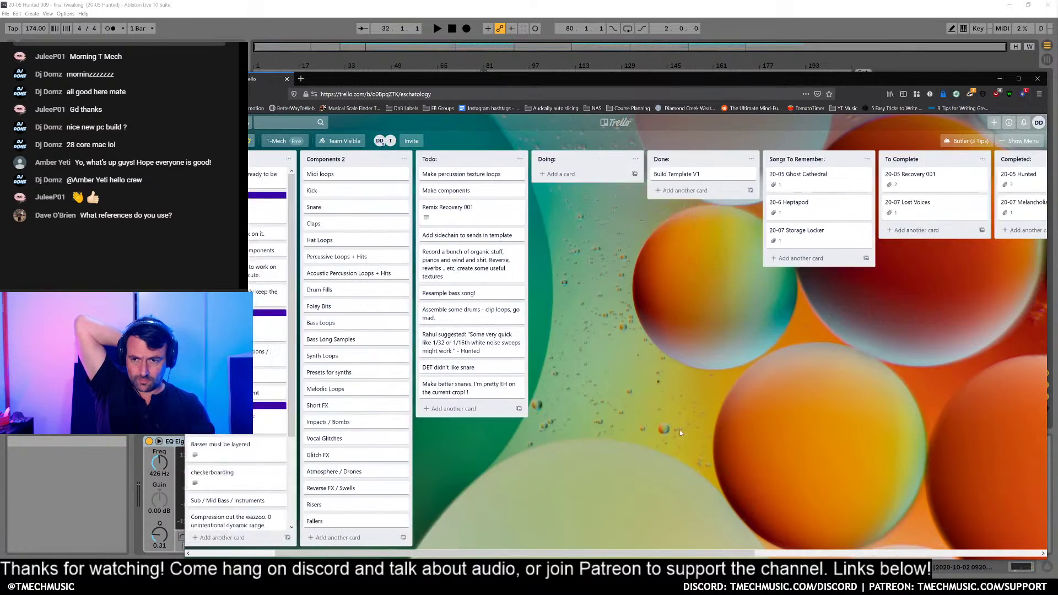
pyautogui.moveTo(877, 404); pyautogui.dragTo(559, 397)
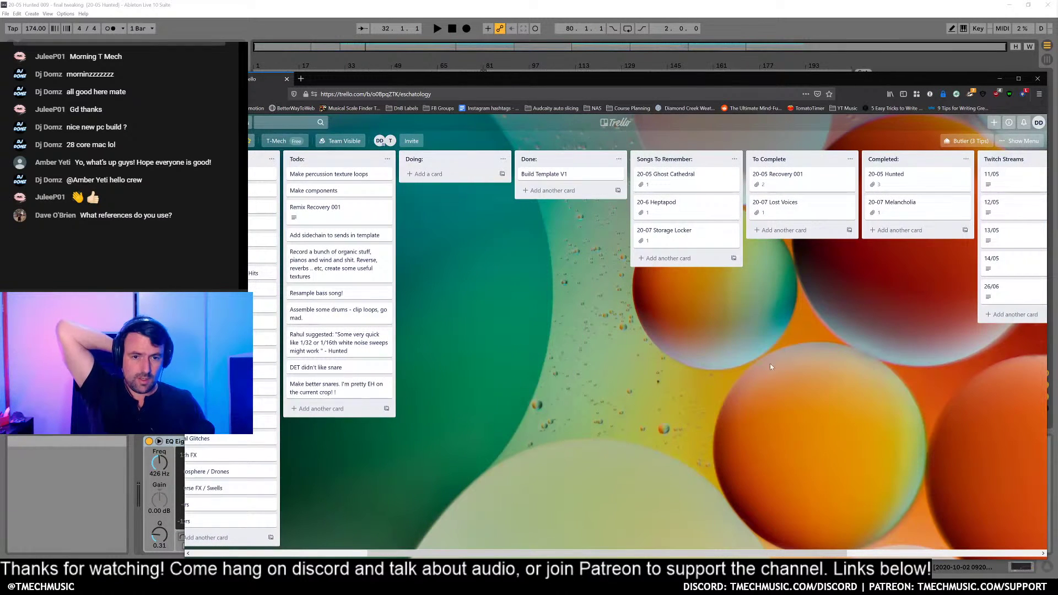
pyautogui.moveTo(769, 363); pyautogui.dragTo(664, 378)
pyautogui.moveTo(754, 382); pyautogui.dragTo(741, 386)
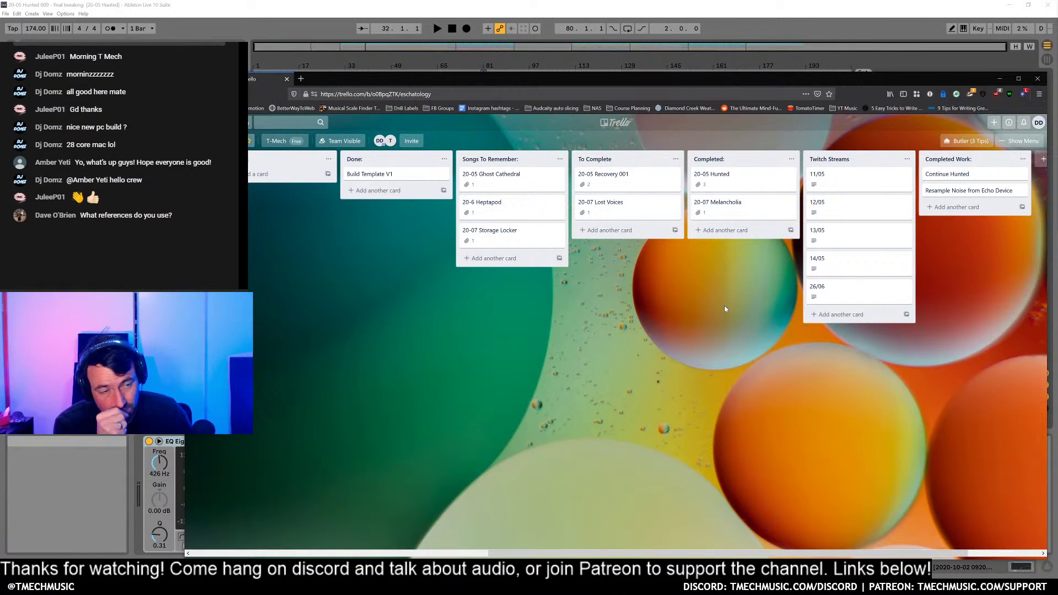
pyautogui.moveTo(789, 82); pyautogui.dragTo(776, 51)
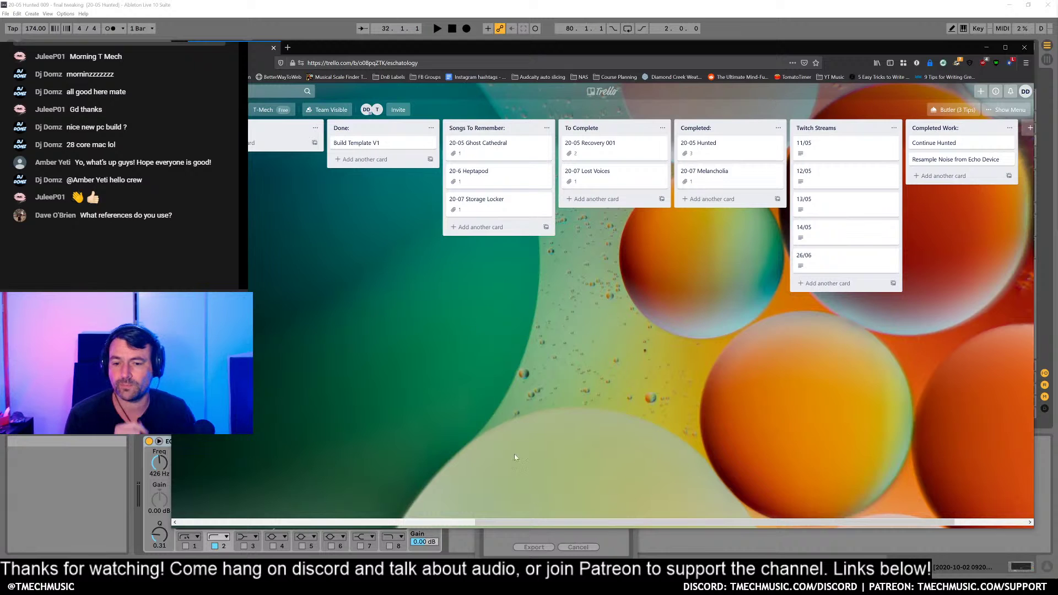
pyautogui.click(583, 532)
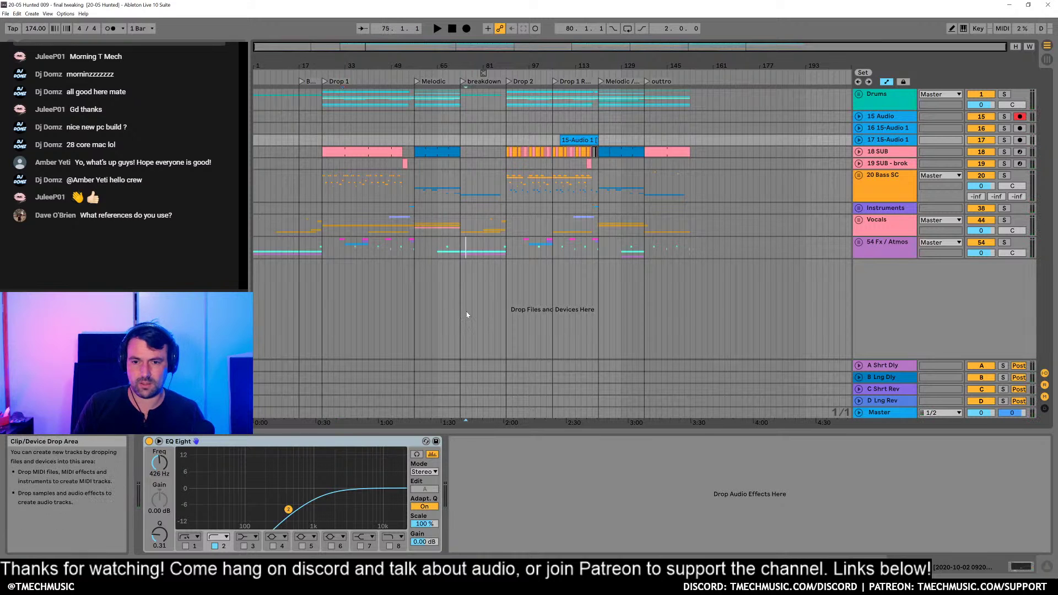
# Step: Open the recent Live set "20-07 Melancholia 005.als"
pyautogui.click(466, 248)
pyautogui.click(6, 13)
pyautogui.moveTo(31, 40)
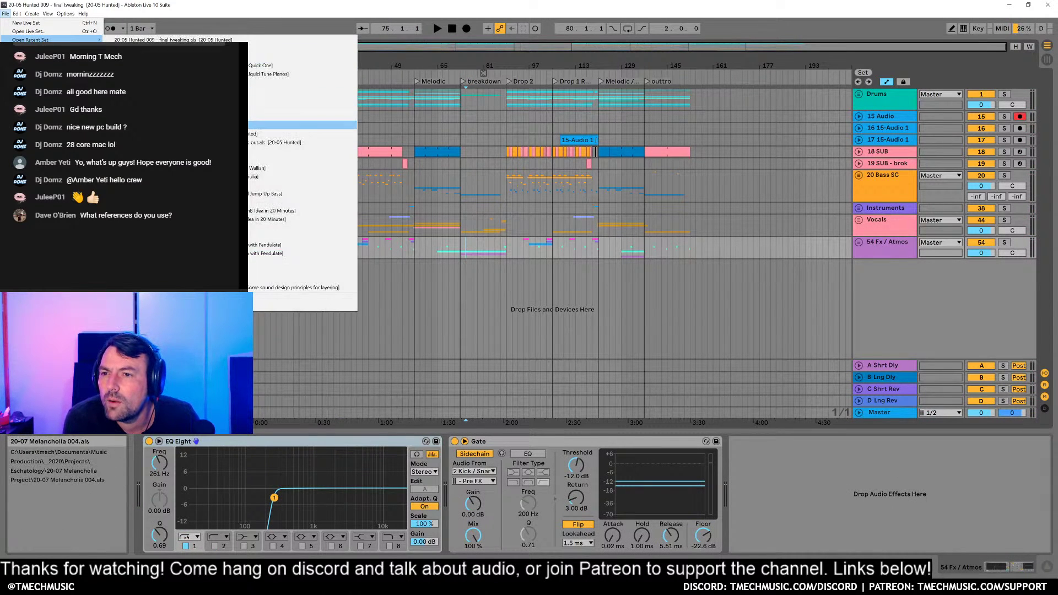
pyautogui.click(176, 116)
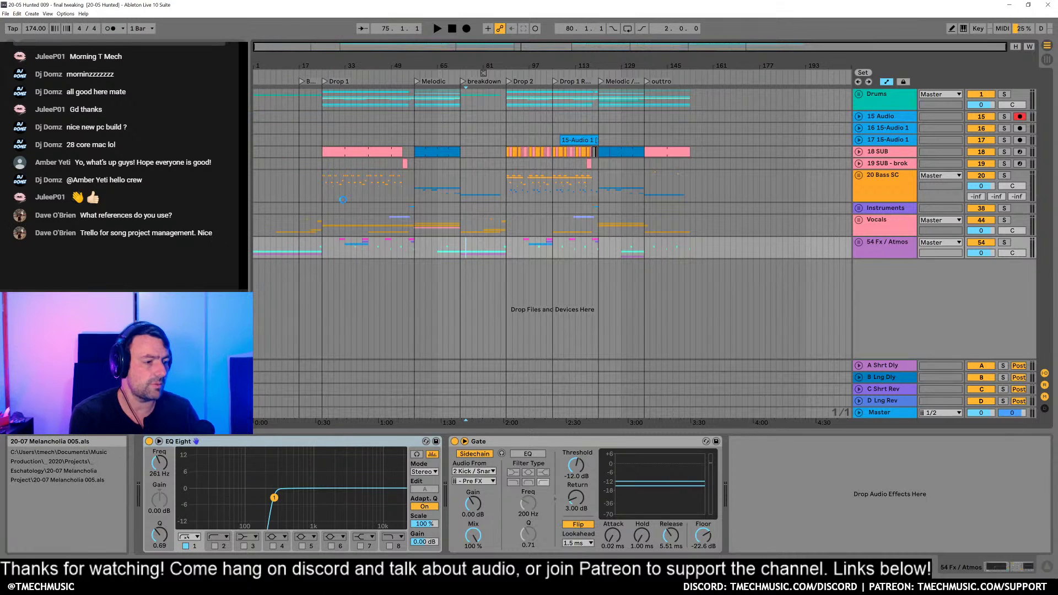
# Step: Switch to the Trello board, examine its lists from Method / Rules through Completed Work, and return to Ableton Live
pyautogui.hotkey('alt', 'Tab')
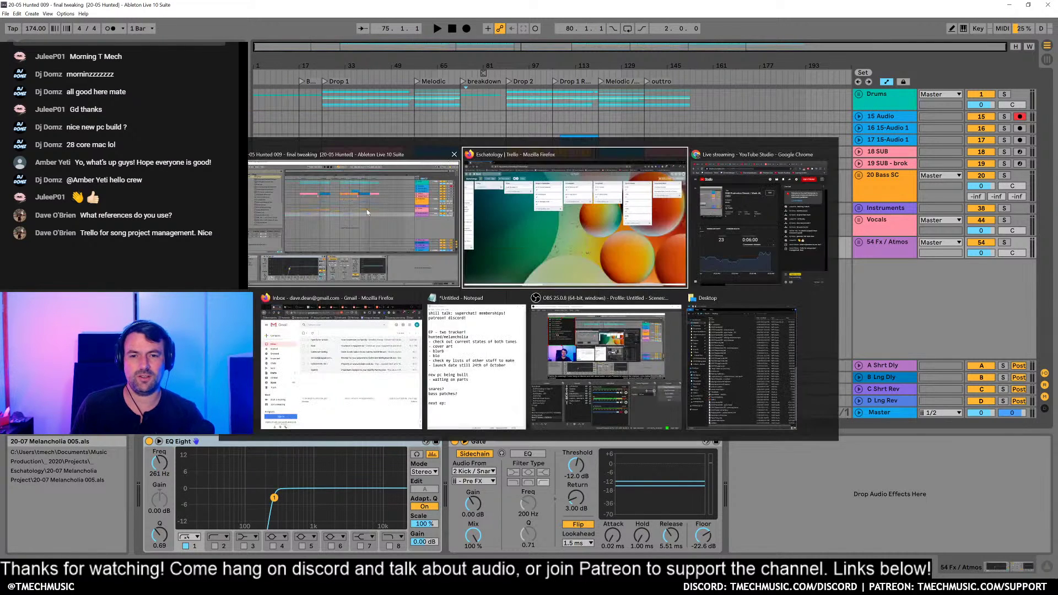
pyautogui.hscroll(-10, 677, 320)
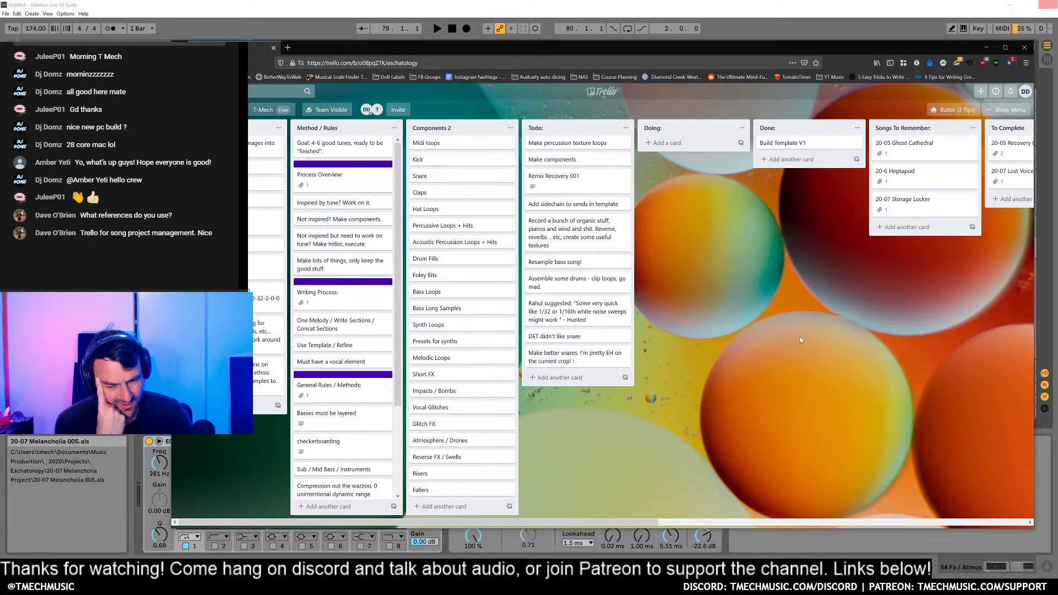
pyautogui.hscroll(5, 798, 332)
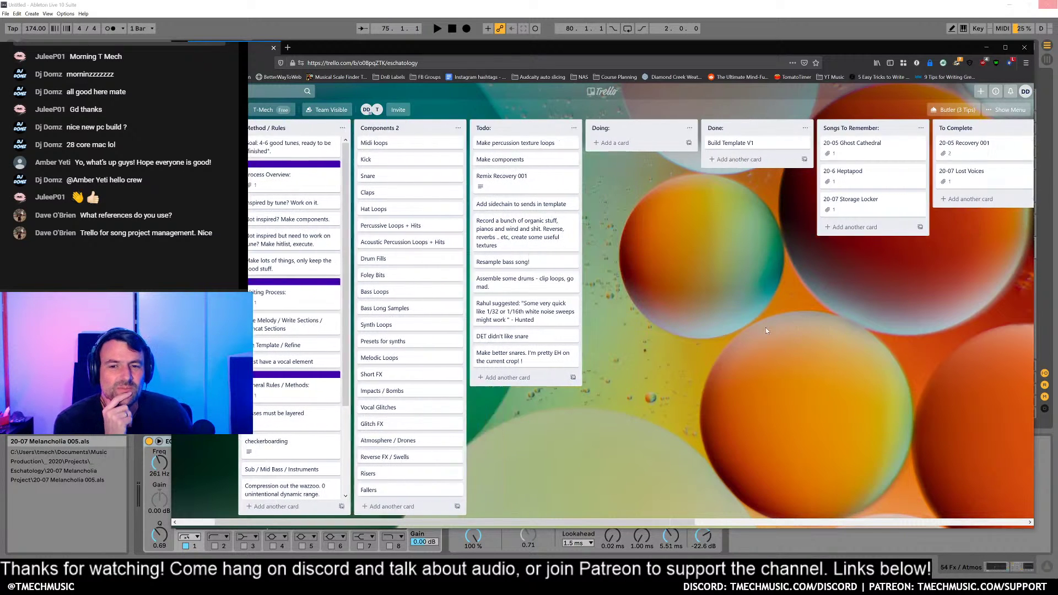
pyautogui.hscroll(10, 811, 324)
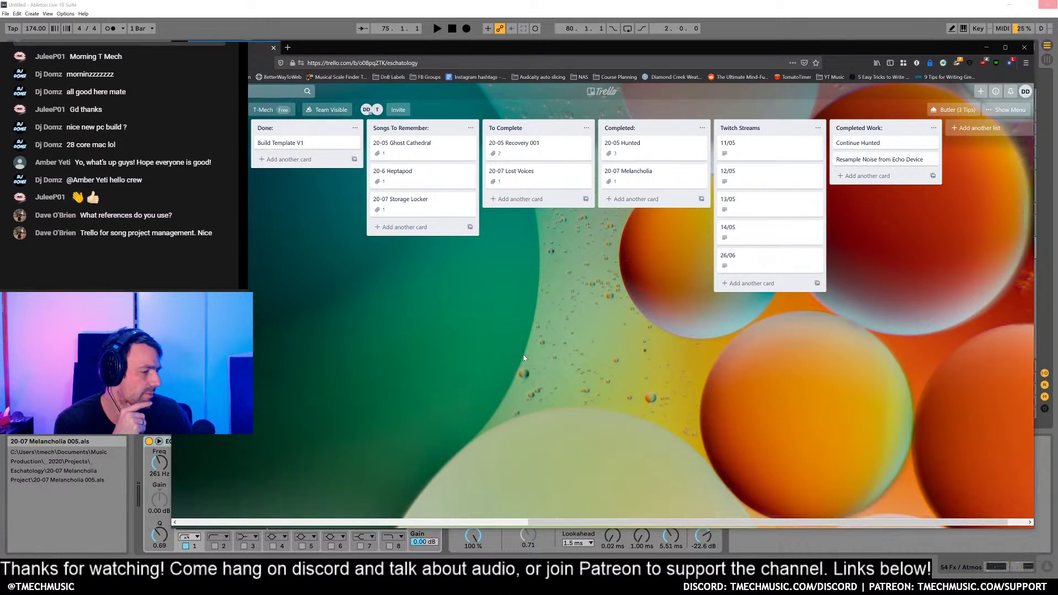
pyautogui.hscroll(1, 464, 335)
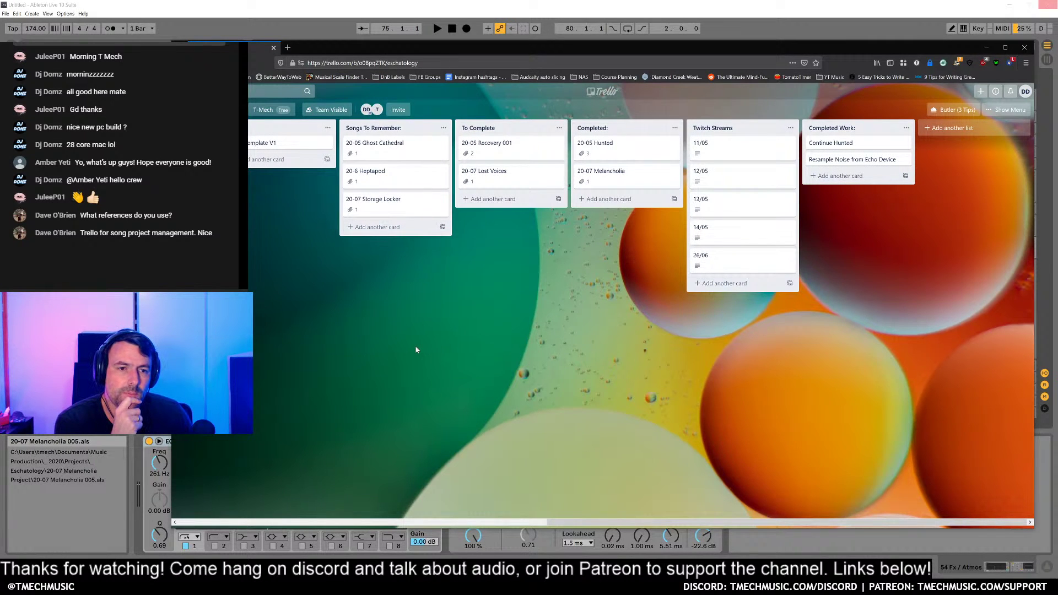
pyautogui.hscroll(-15, 416, 350)
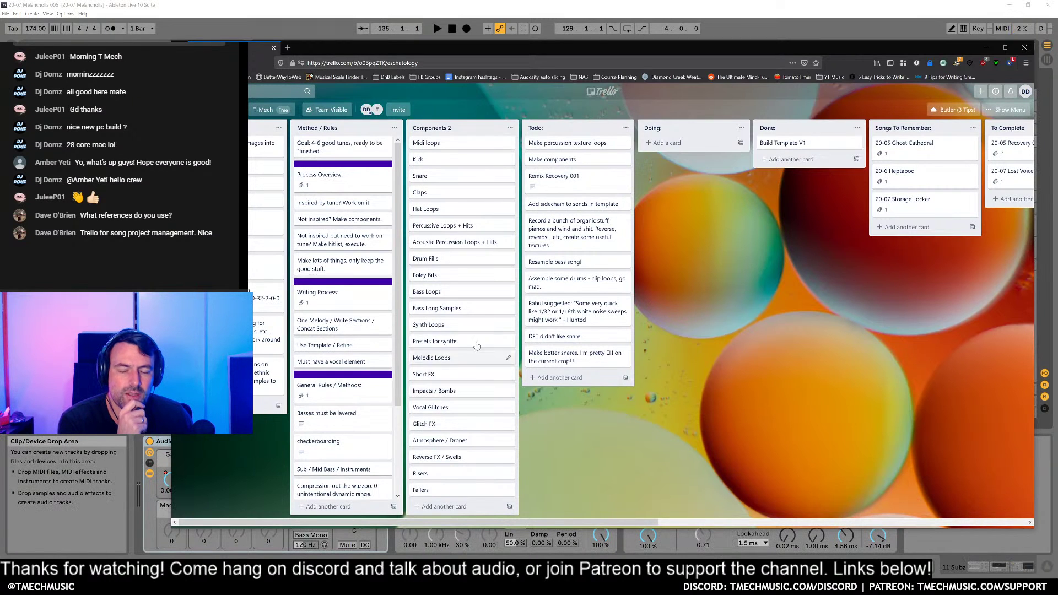
pyautogui.moveTo(752, 407); pyautogui.dragTo(378, 252)
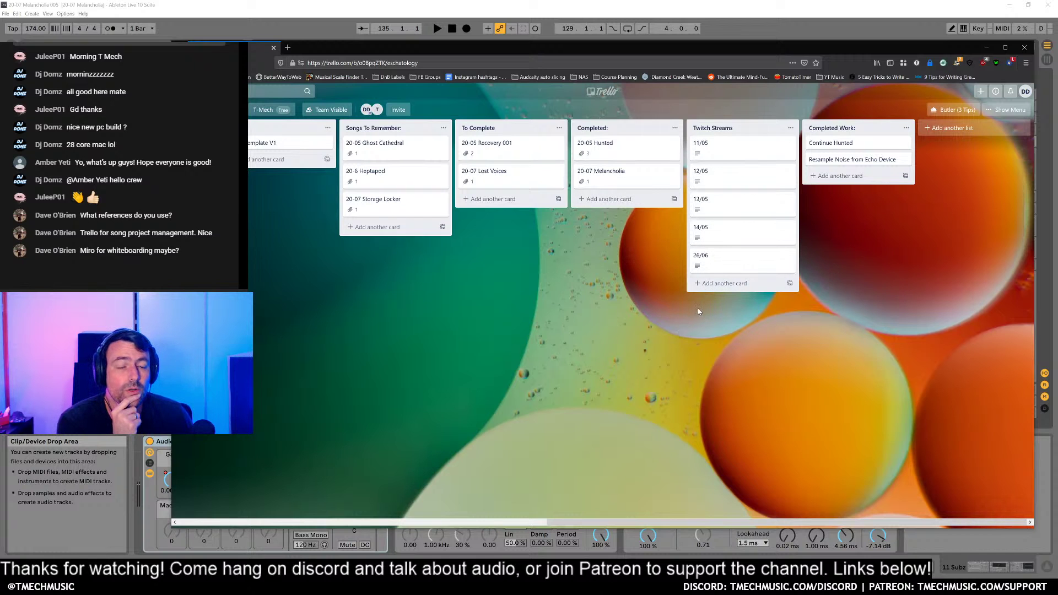
pyautogui.hotkey('alt', 'Tab')
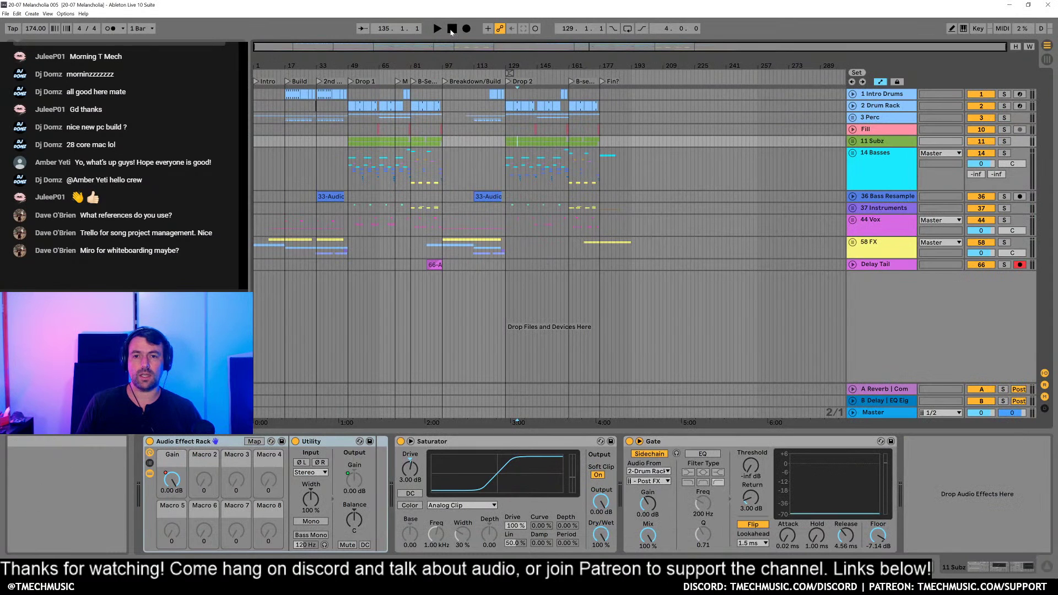
# Step: Play the Melancholia arrangement from the start and show the Master track's device chain
pyautogui.click(452, 28)
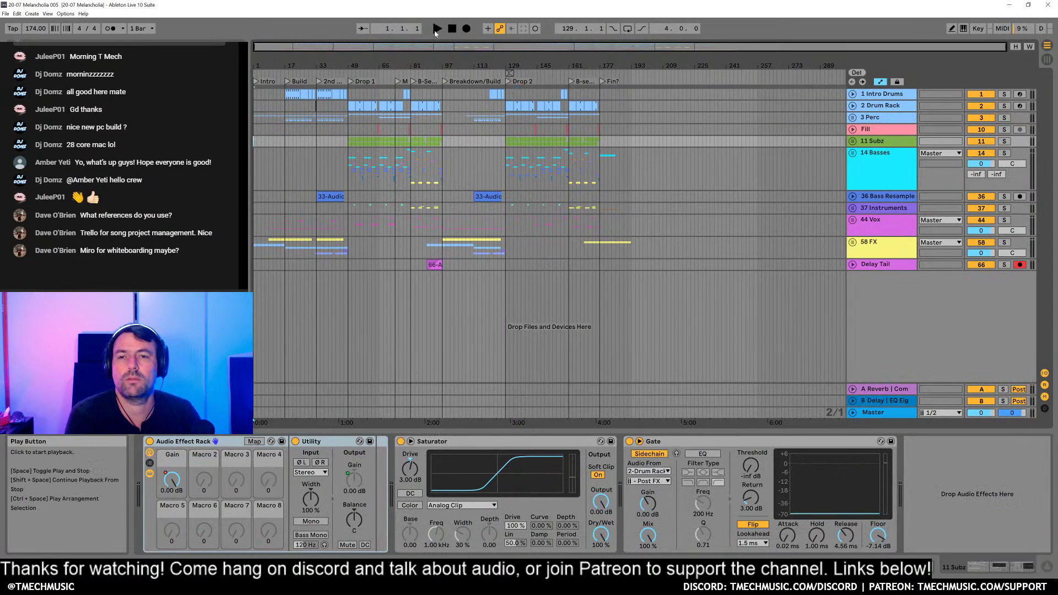
pyautogui.click(438, 29)
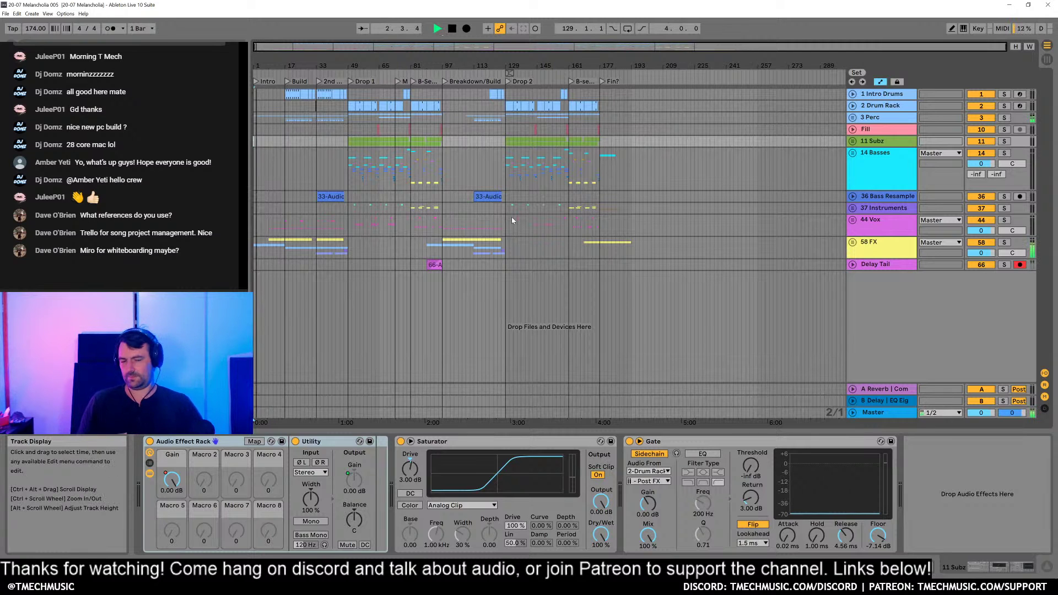
pyautogui.hotkey('alt', 'Tab')
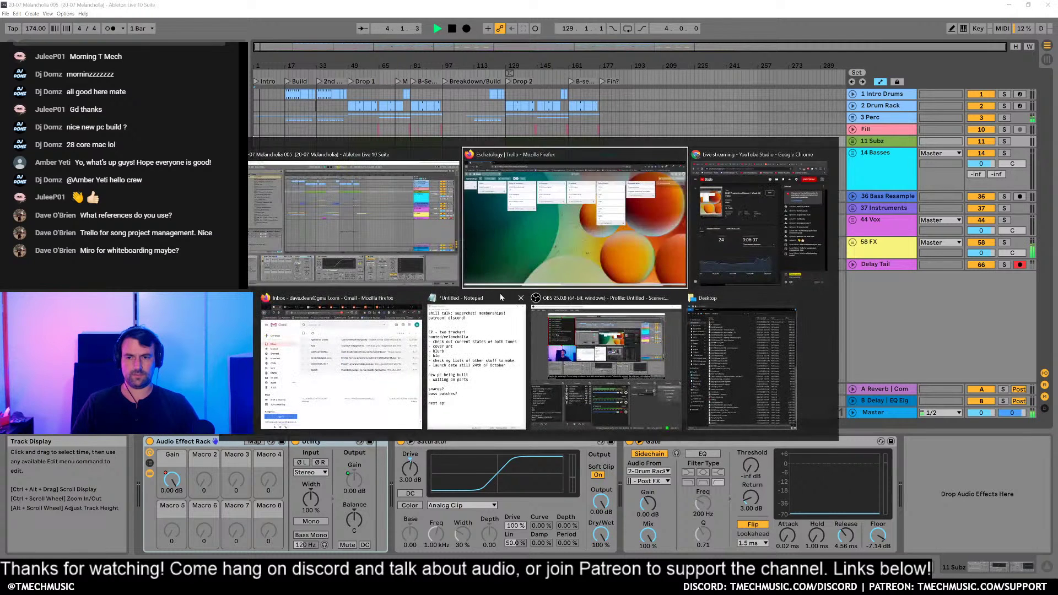
pyautogui.press('Escape')
pyautogui.hotkey('alt', 'Tab')
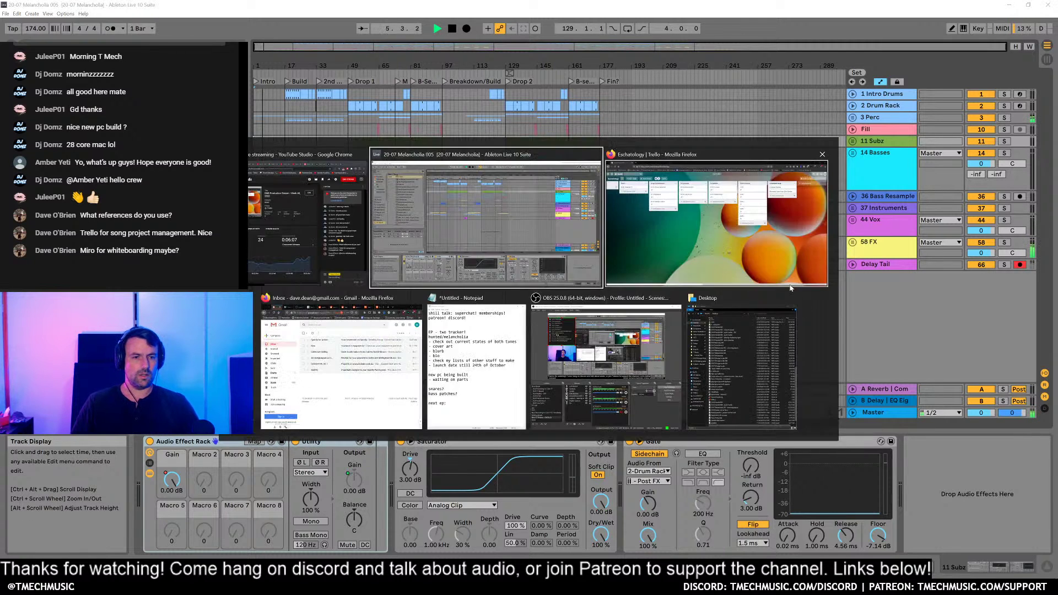
pyautogui.press('Escape')
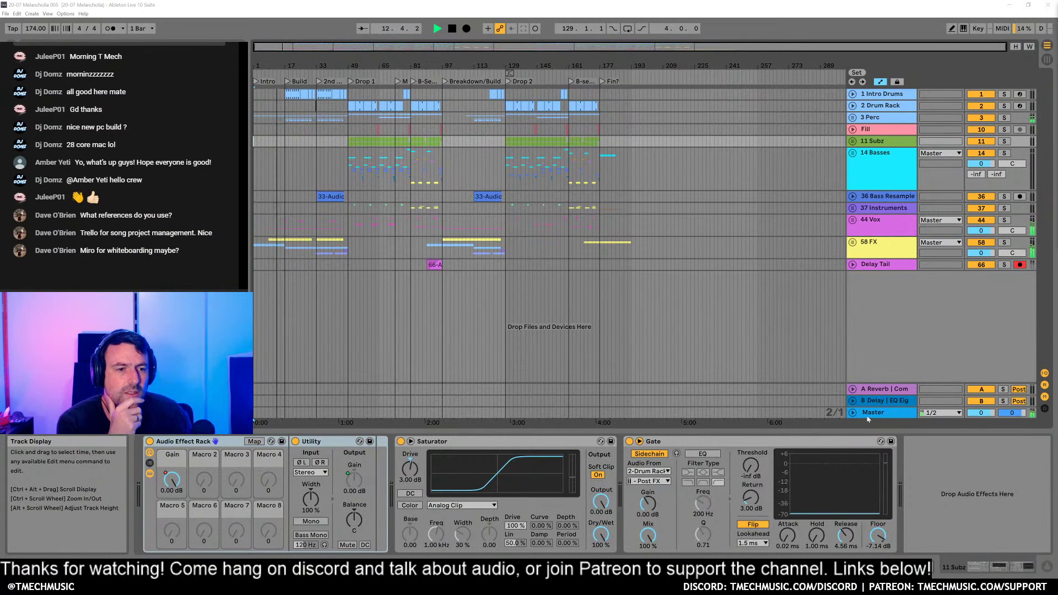
pyautogui.click(892, 415)
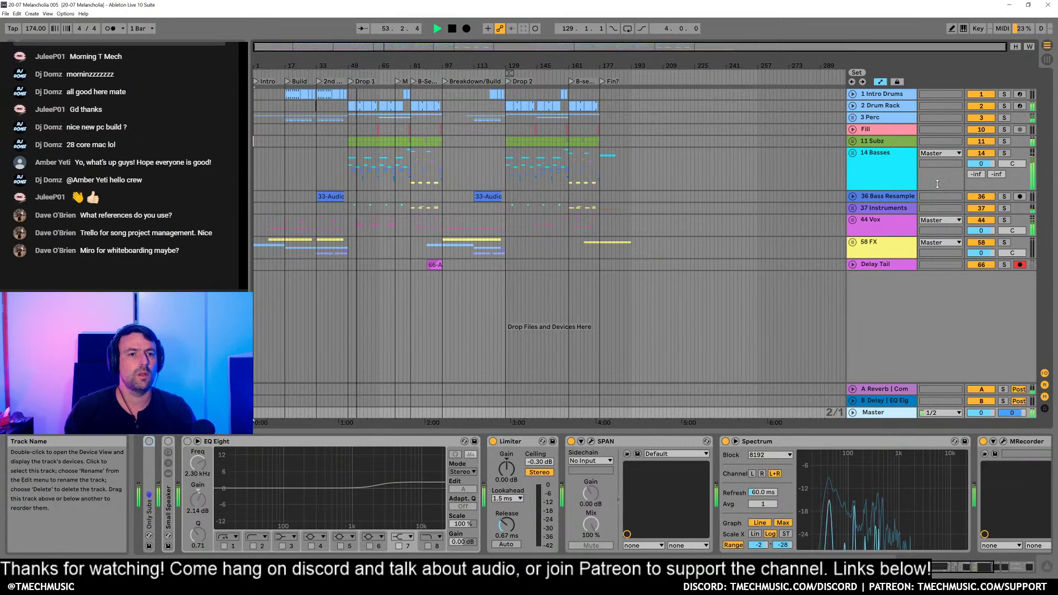
# Step: Unfold the 3 Perc group and set the volume of its 4 Drum Rack track to -6 dB
pyautogui.click(852, 117)
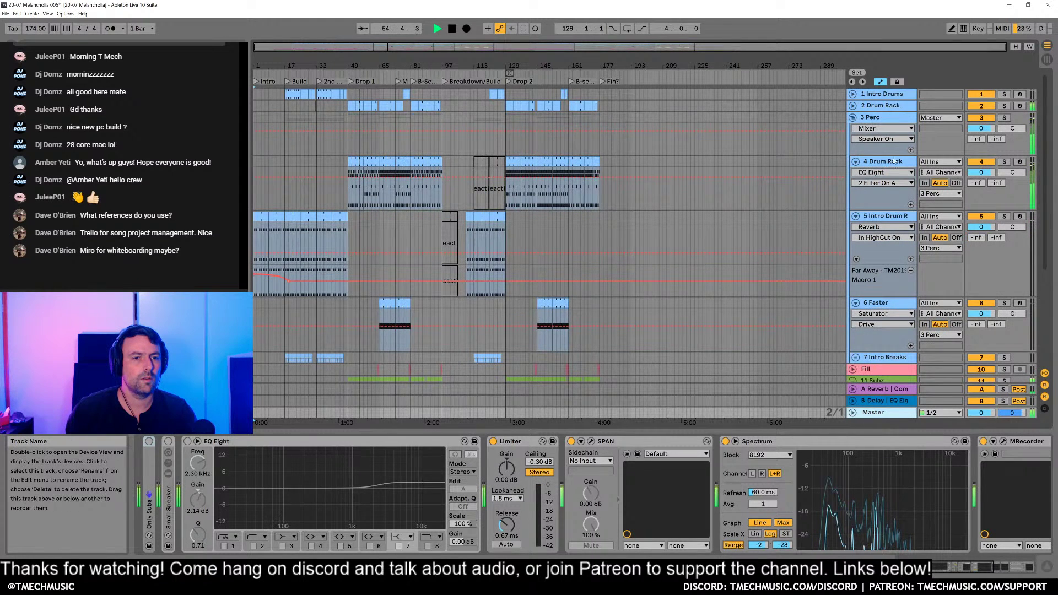
pyautogui.scroll(-2, 888, 249)
pyautogui.scroll(1, 883, 228)
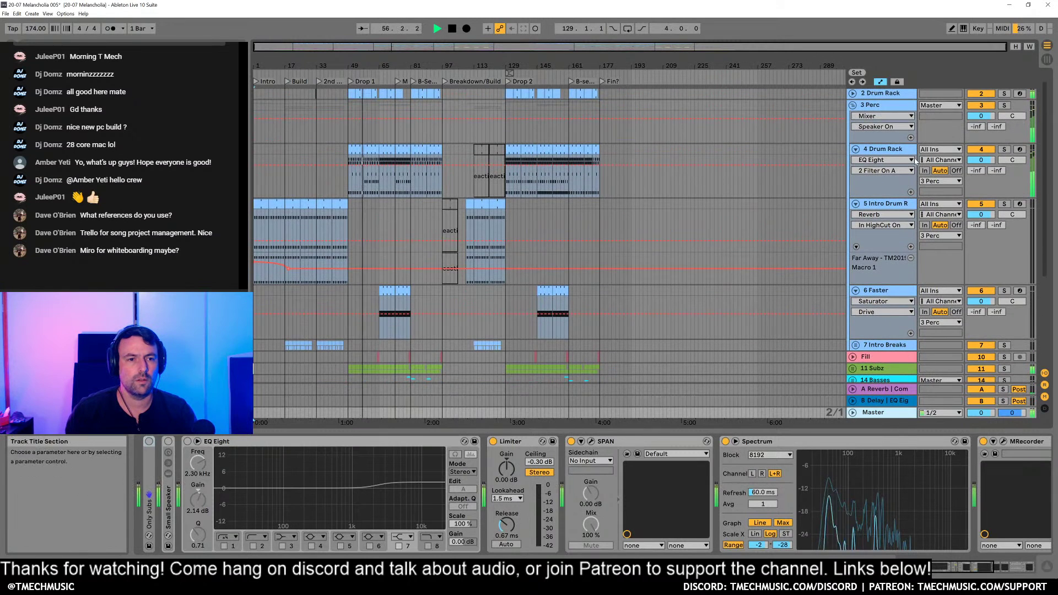
pyautogui.click(984, 160)
pyautogui.write('-6.')
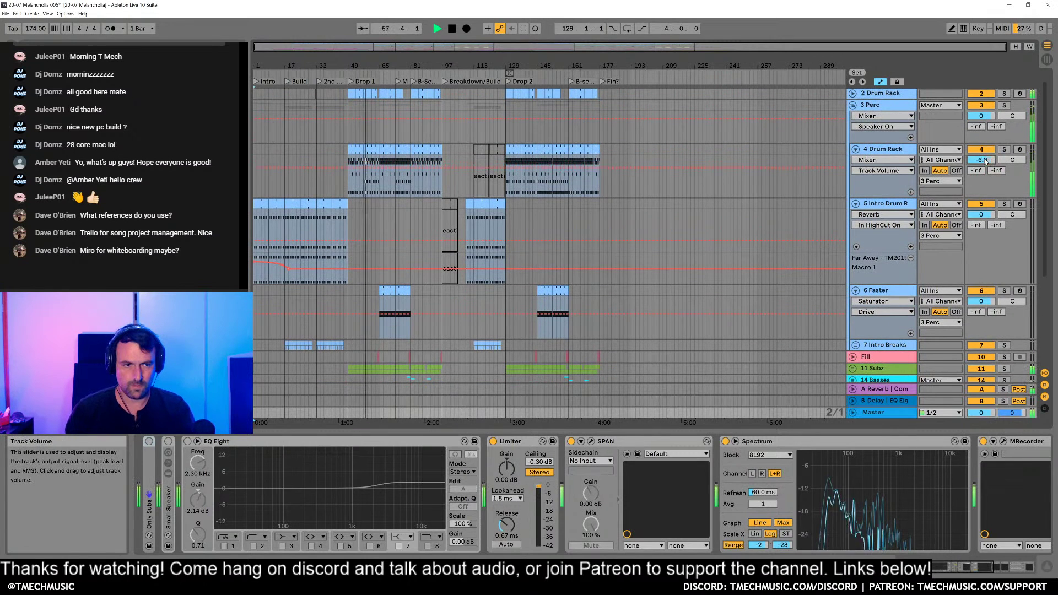
pyautogui.press('Return')
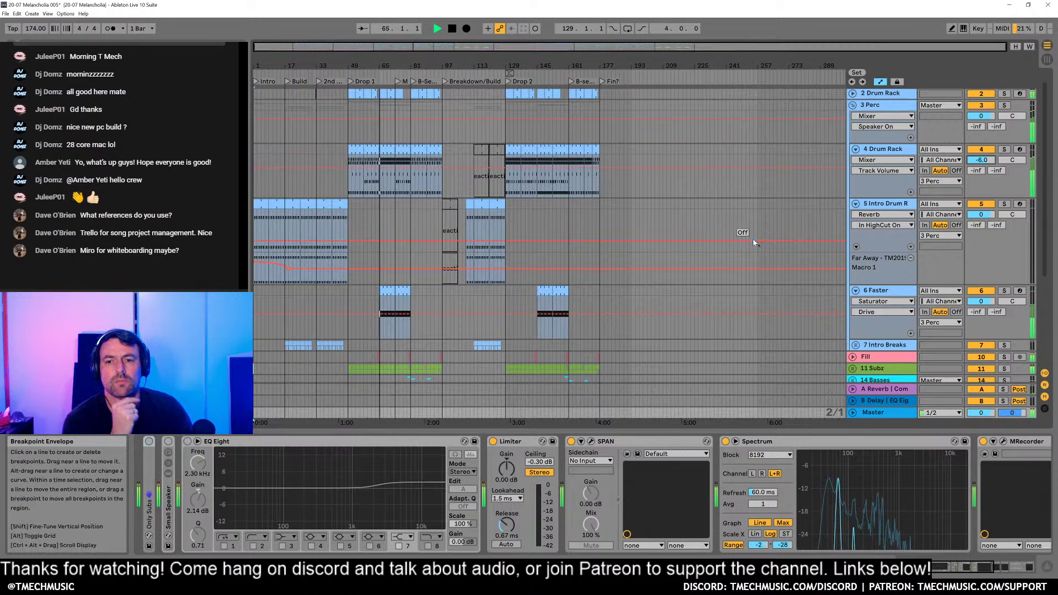
# Step: Set the volume of the 6 Faster track in the 3 Perc group to -3 dB
pyautogui.click(989, 302)
pyautogui.write('-3.')
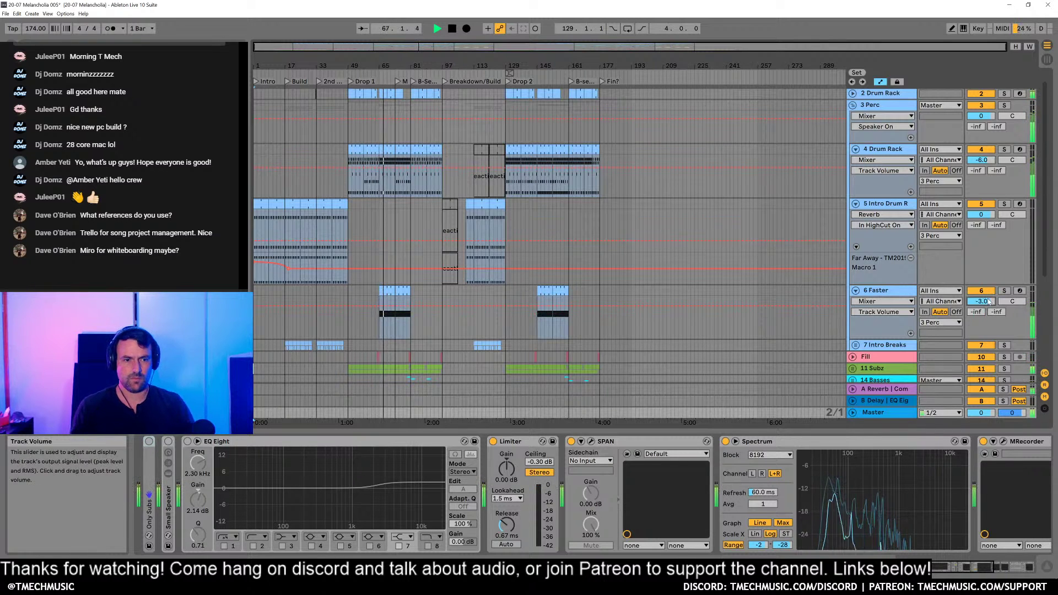
pyautogui.press('Return')
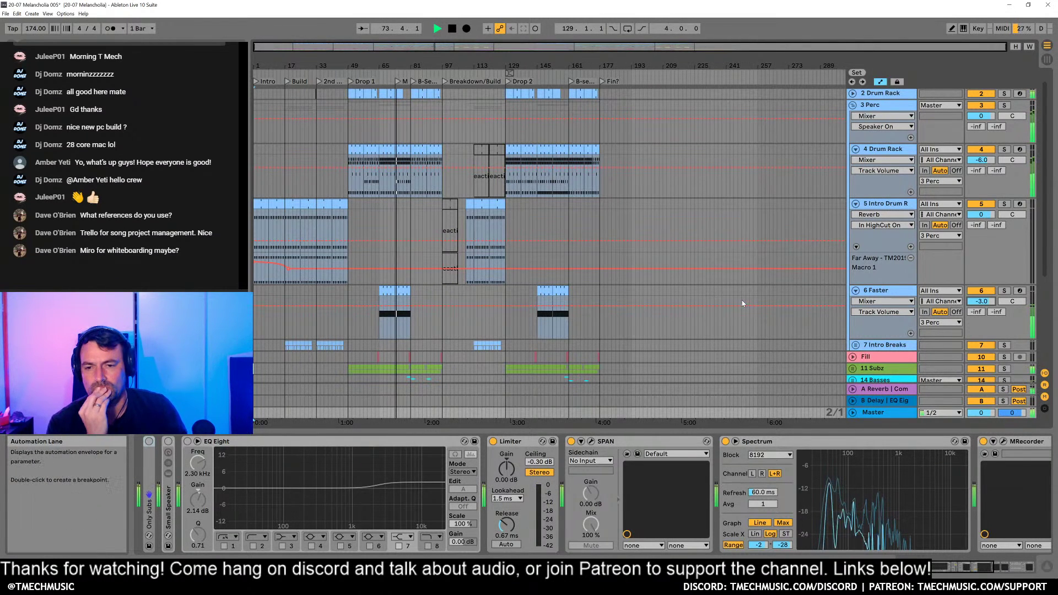
# Step: Fold the 3 Perc group and collapse the EQ Eight device on the Master track
pyautogui.scroll(1, 519, 214)
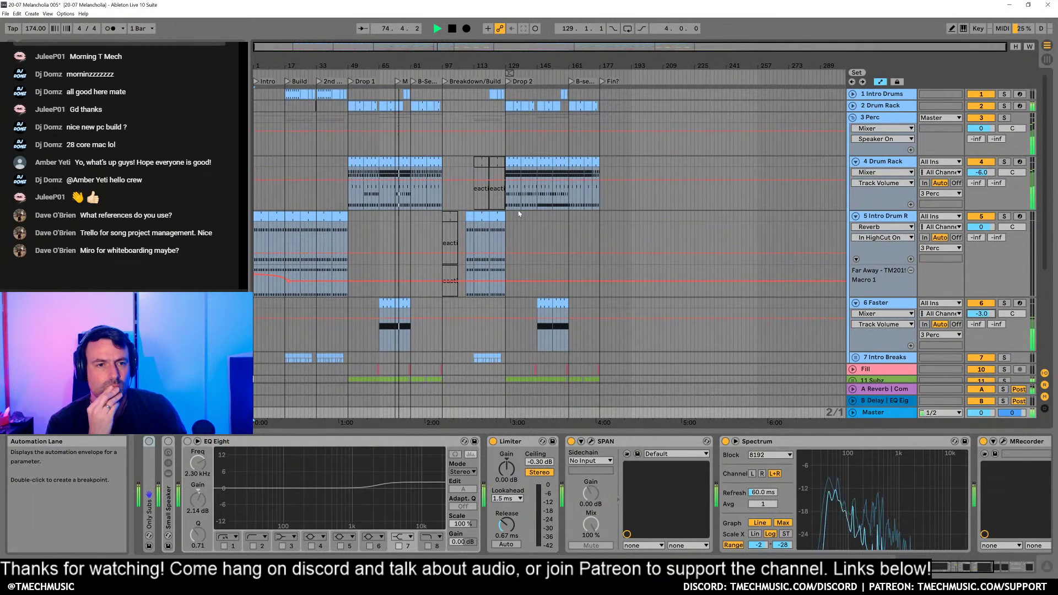
pyautogui.click(853, 117)
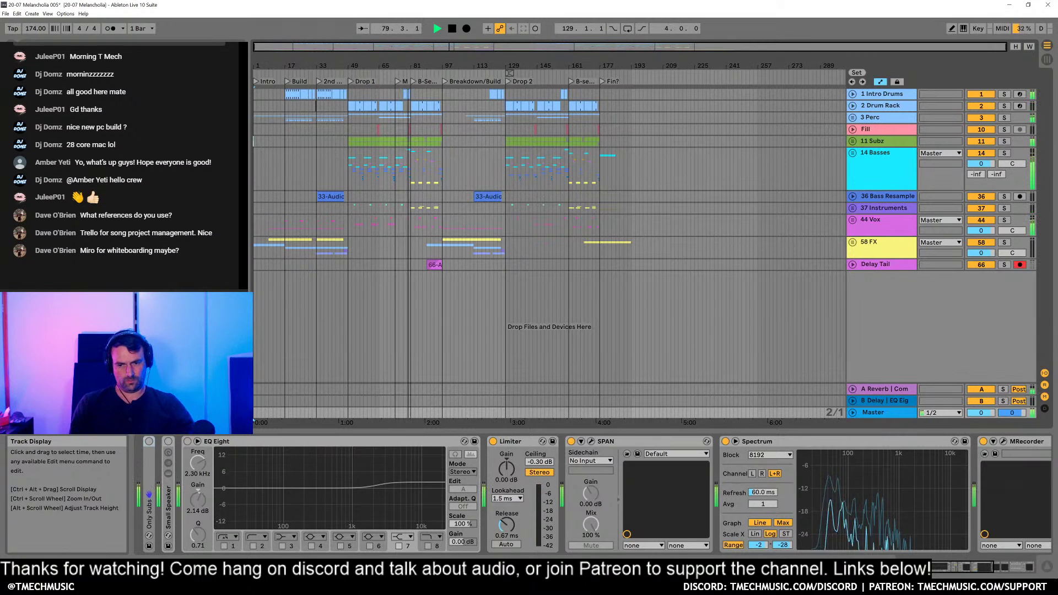
pyautogui.doubleClick(443, 441)
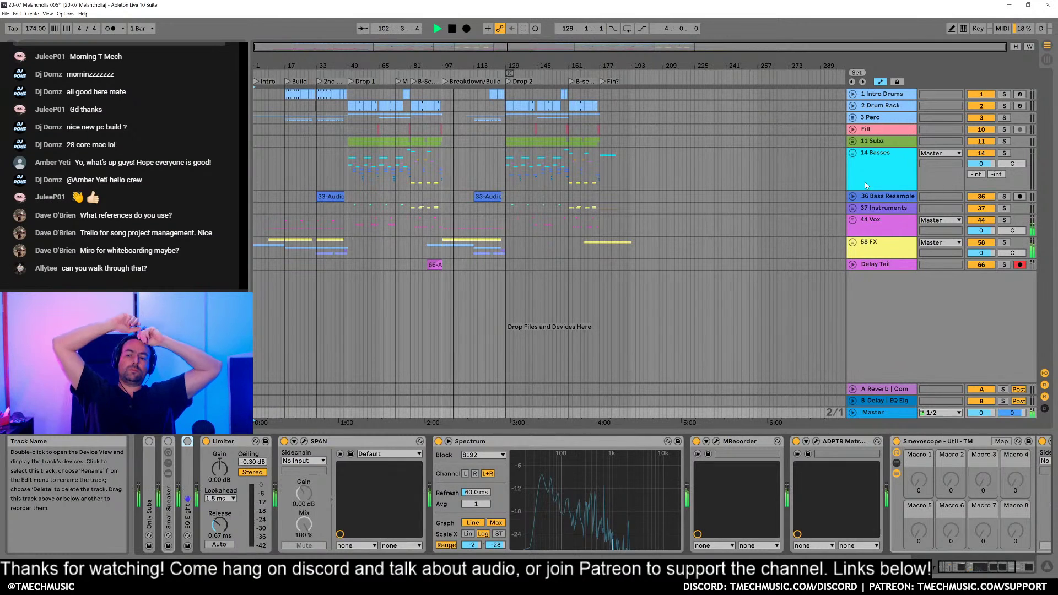
# Step: Open a new Notepad document and write the line "first bass explain layers and patches"
pyautogui.press('super')
pyautogui.write('notepad')
pyautogui.press('Return')
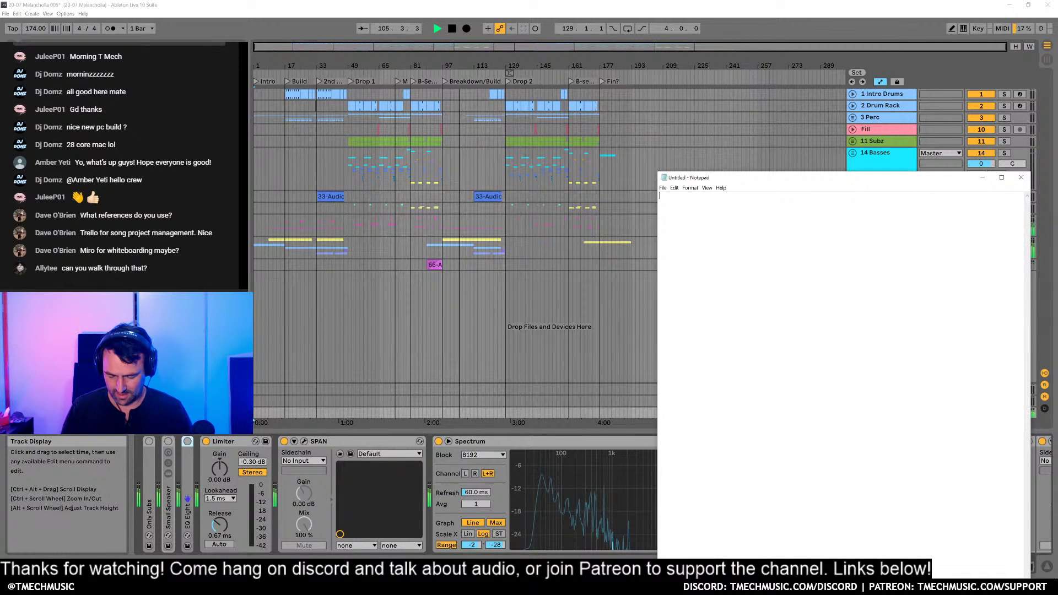
pyautogui.write('first bass')
pyautogui.press('Return')
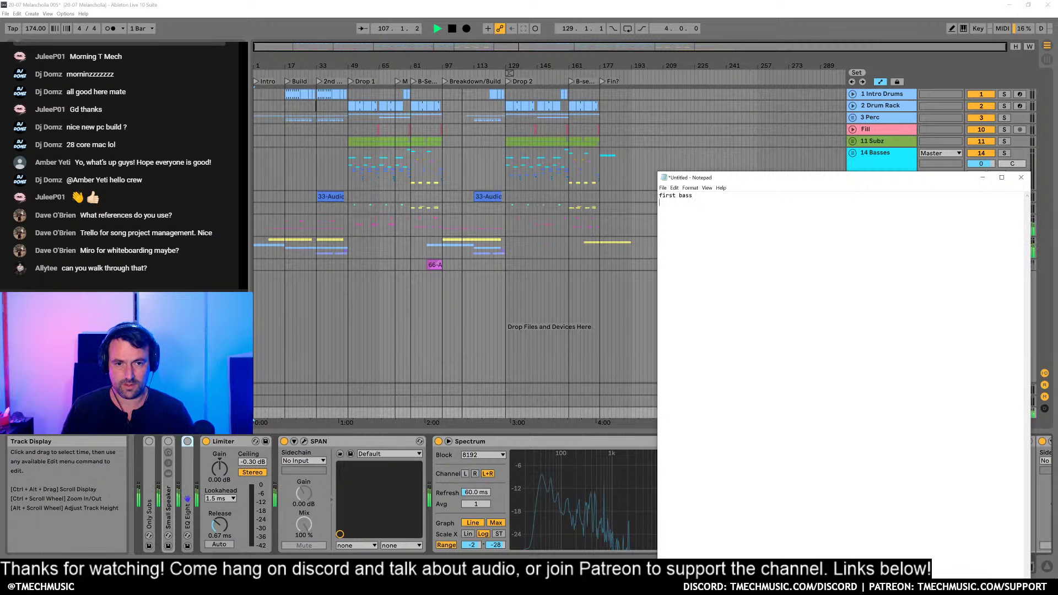
pyautogui.press('BackSpace')
pyautogui.write('expla')
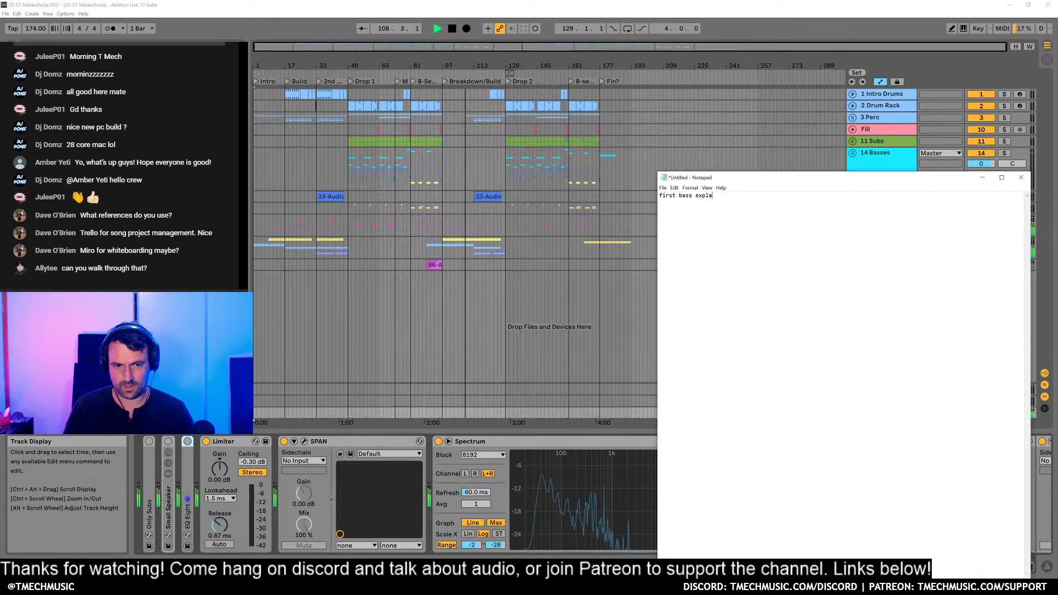
pyautogui.write('in layers and patc')
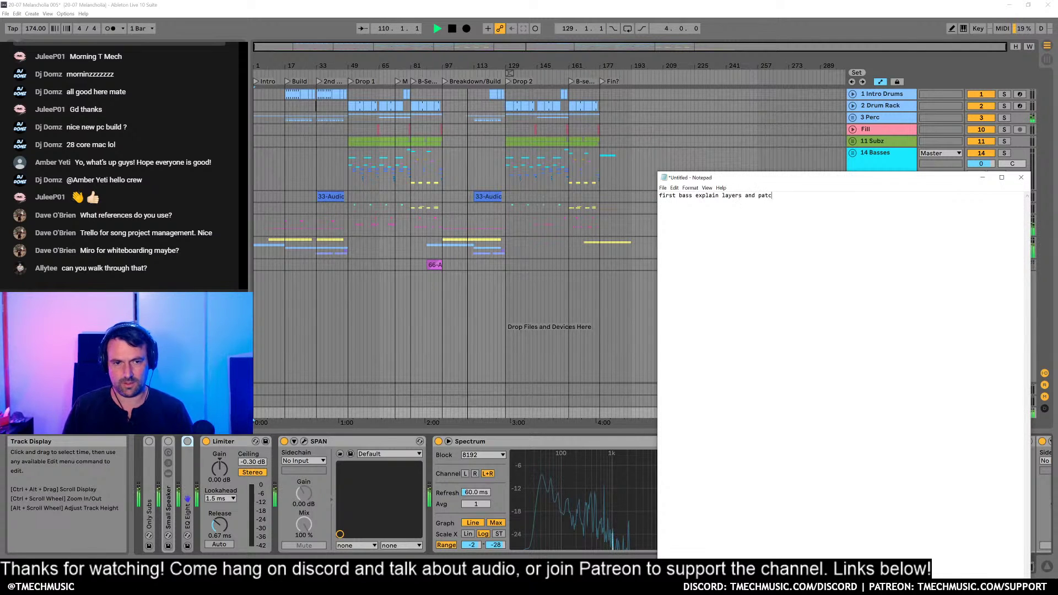
pyautogui.write('hes')
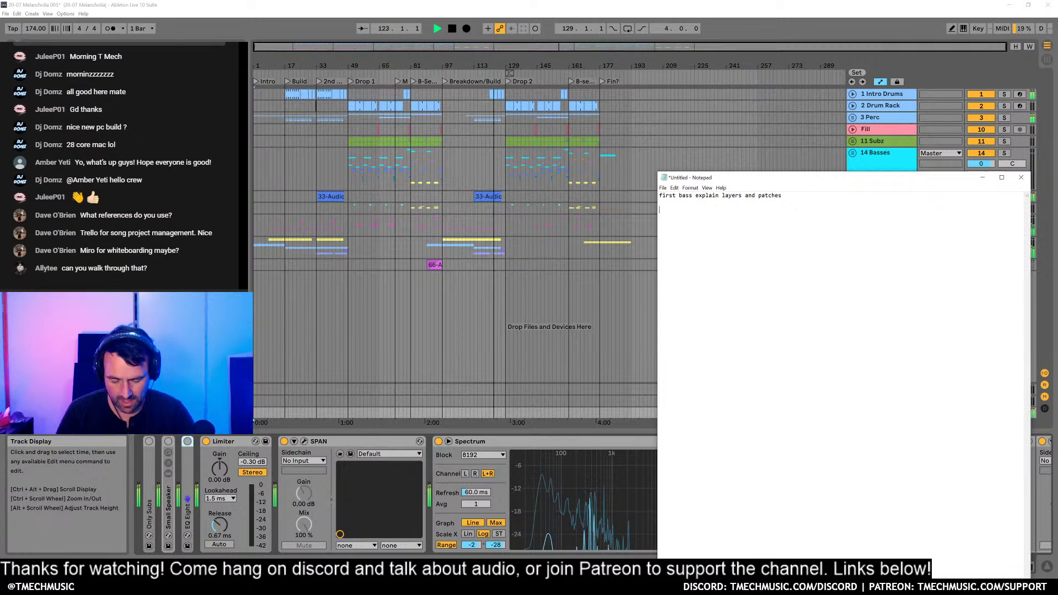
# Step: Add the note line "piano sounds muddy and I know how to fix it now :)" and enlarge the displayed text
pyautogui.write('piano sounds muddy a')
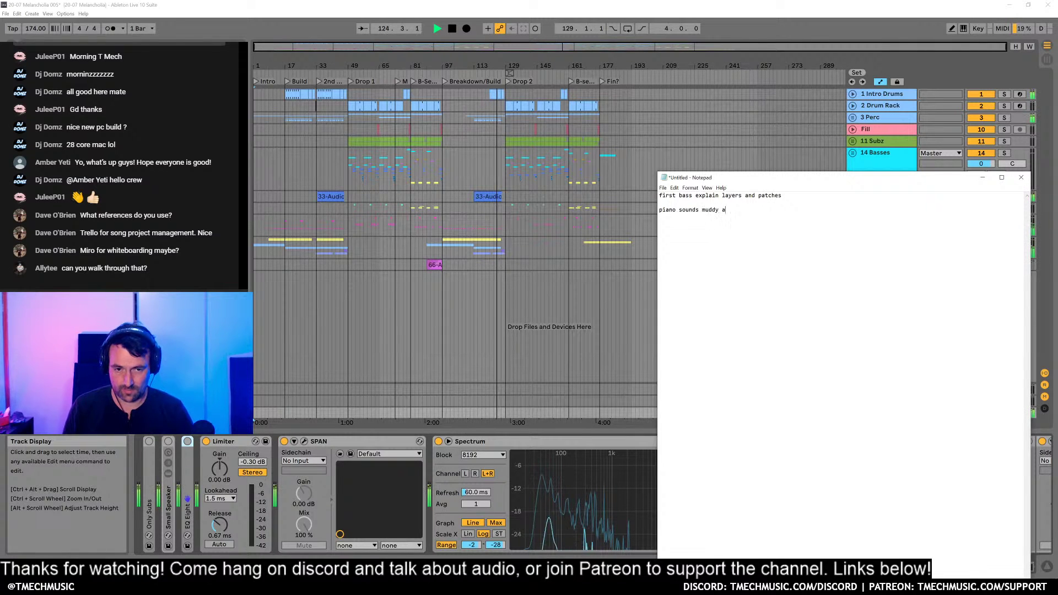
pyautogui.write('nd I know how to fi')
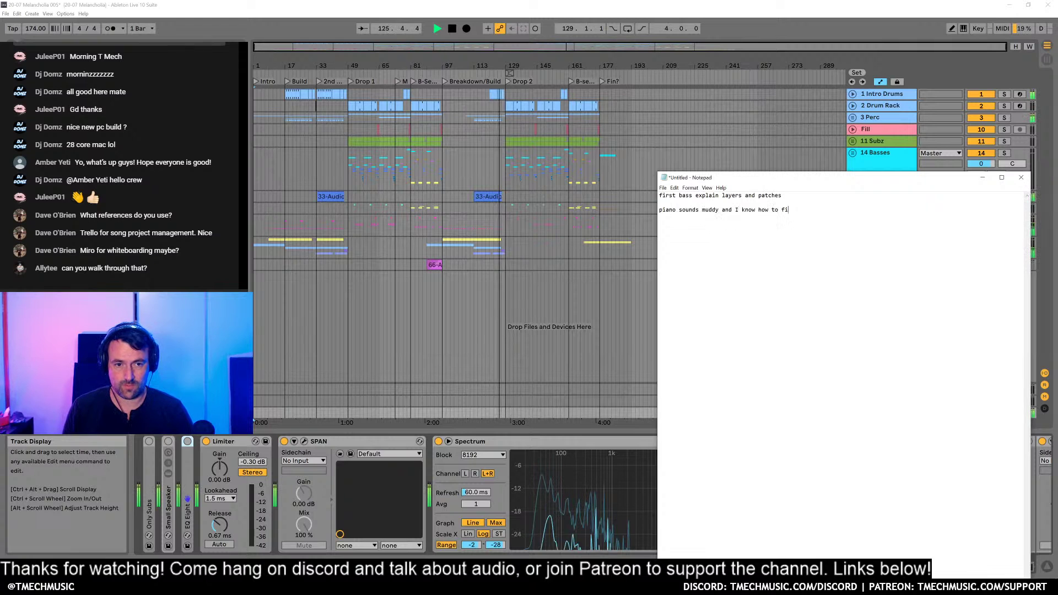
pyautogui.write('x it now :)')
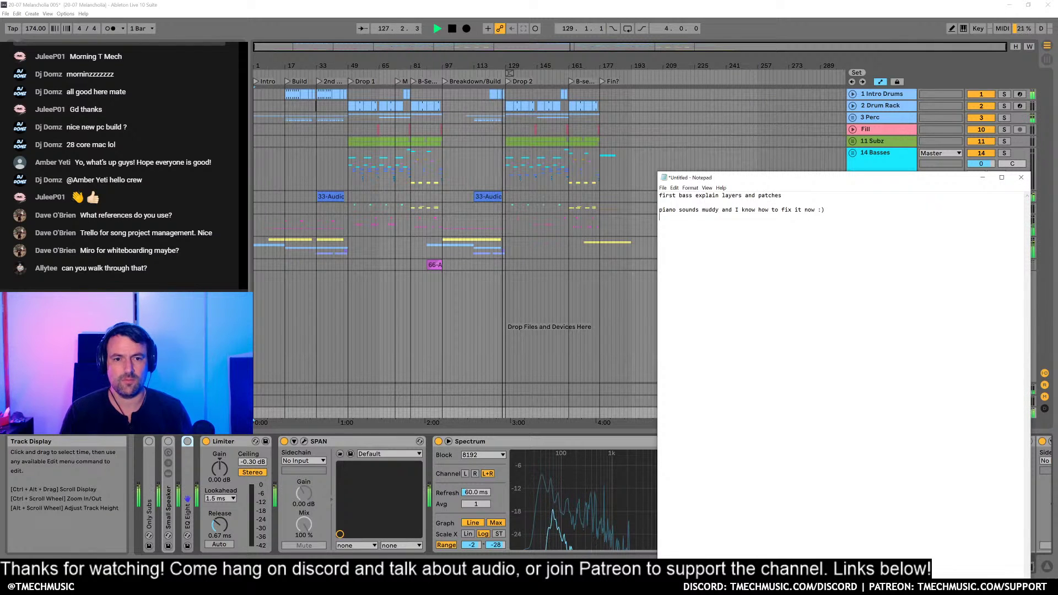
pyautogui.hotkey('ctrl', '+')
pyautogui.hotkey('ctrl', '+')
pyautogui.hotkey('ctrl', '+')
pyautogui.hotkey('ctrl', '+')
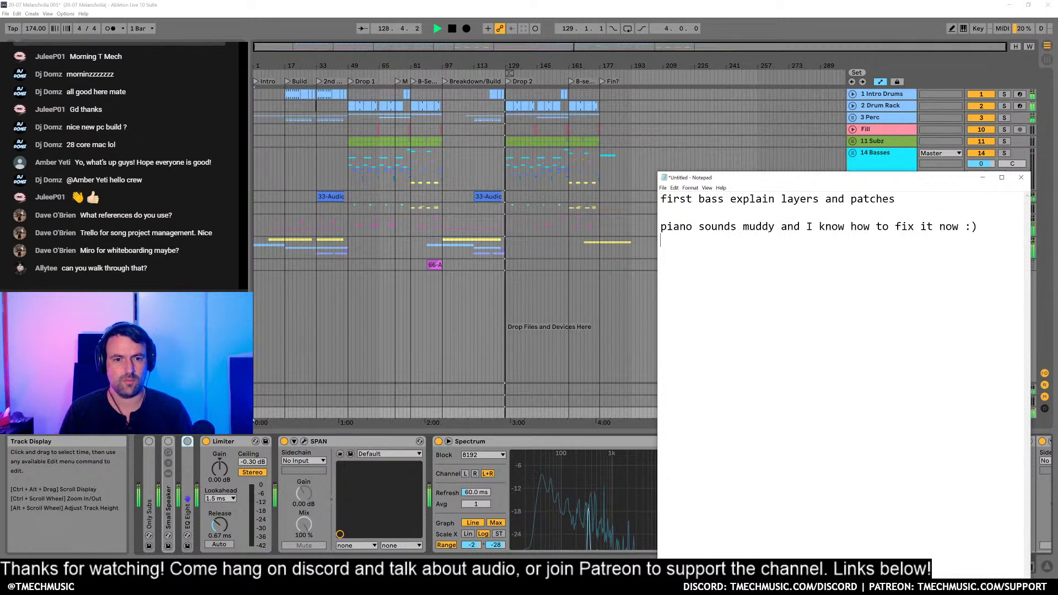
# Step: Switch to Ableton Live, unfold 37 Instruments, 39 Pianos and 40 Pianos to view the Chords and Melody tracks, and fold 39 Pianos again
pyautogui.click(544, 63)
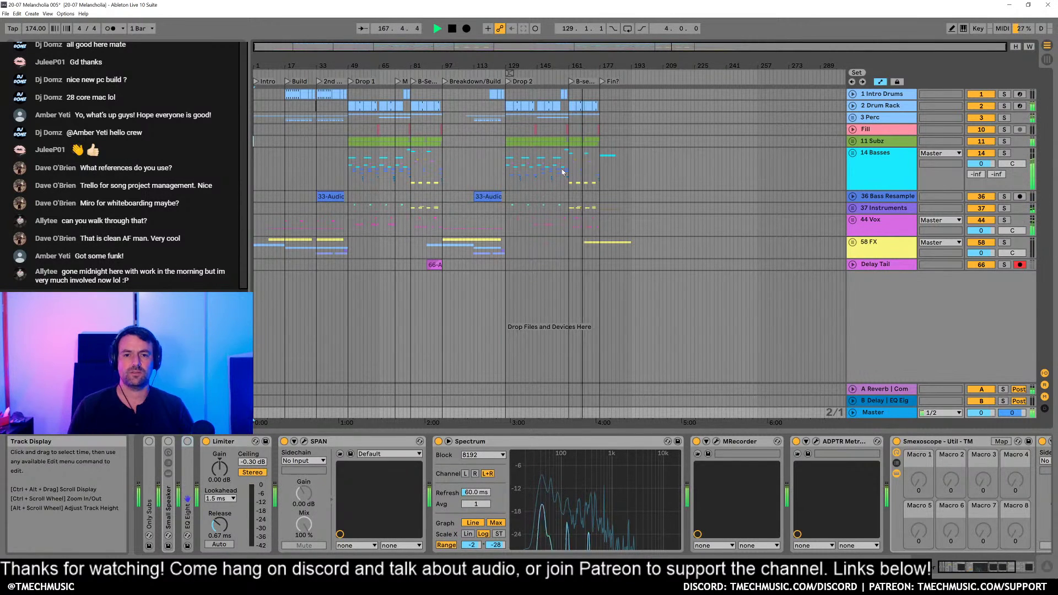
pyautogui.click(853, 209)
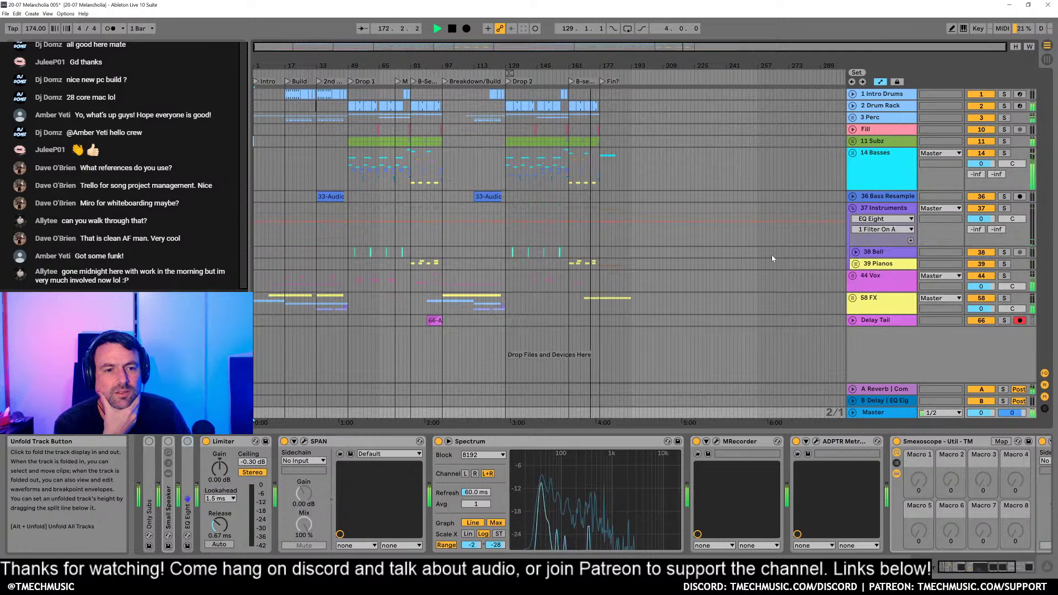
pyautogui.click(855, 265)
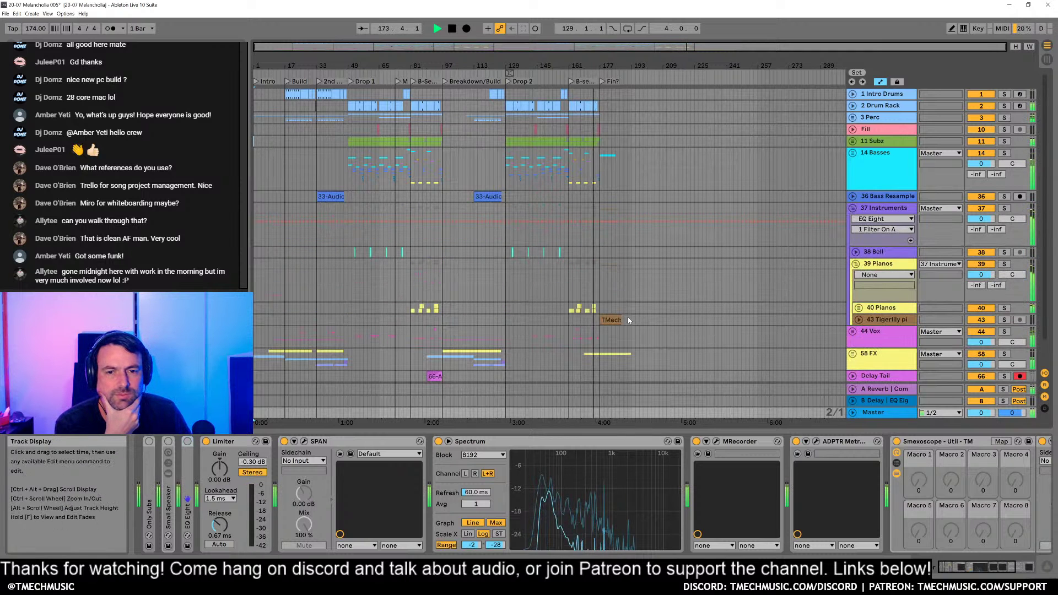
pyautogui.click(860, 310)
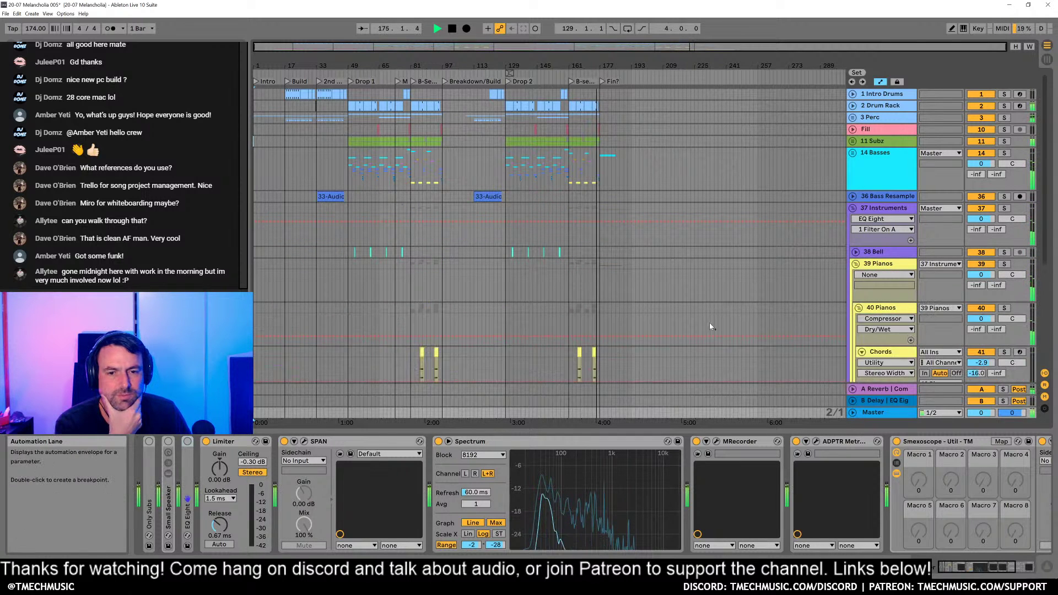
pyautogui.scroll(-5, 609, 319)
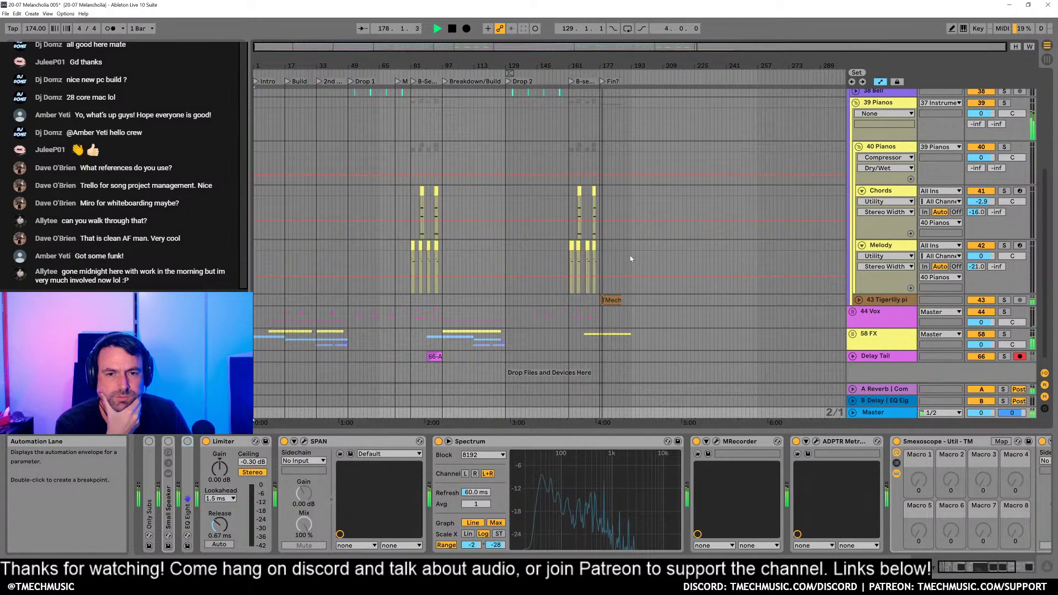
pyautogui.click(856, 103)
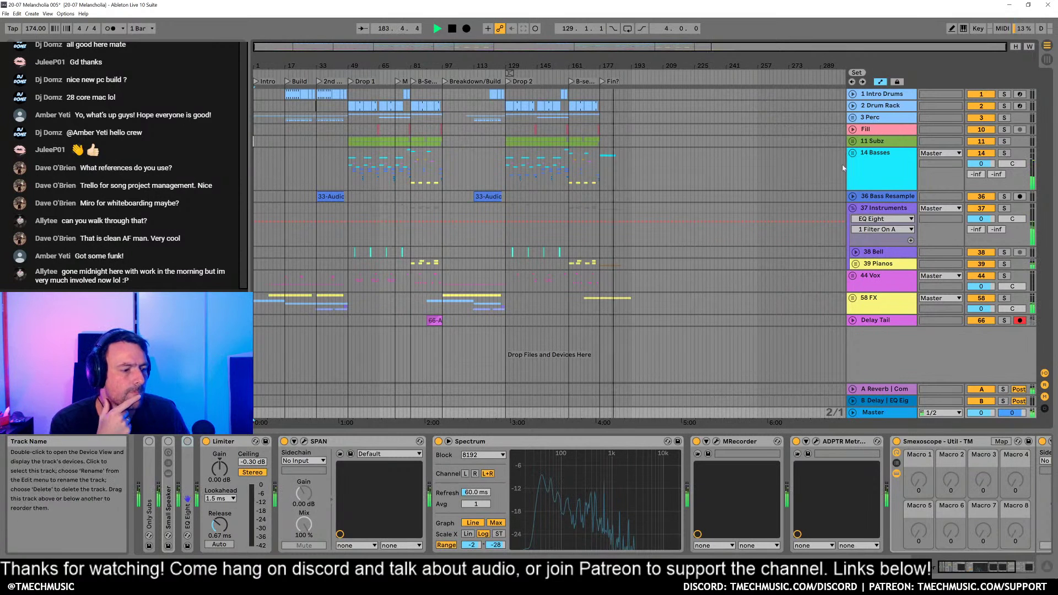
# Step: Unfold the 58 FX group to examine its atmos, riser and sweep tracks, and fold it again
pyautogui.click(853, 299)
pyautogui.scroll(-5, 795, 303)
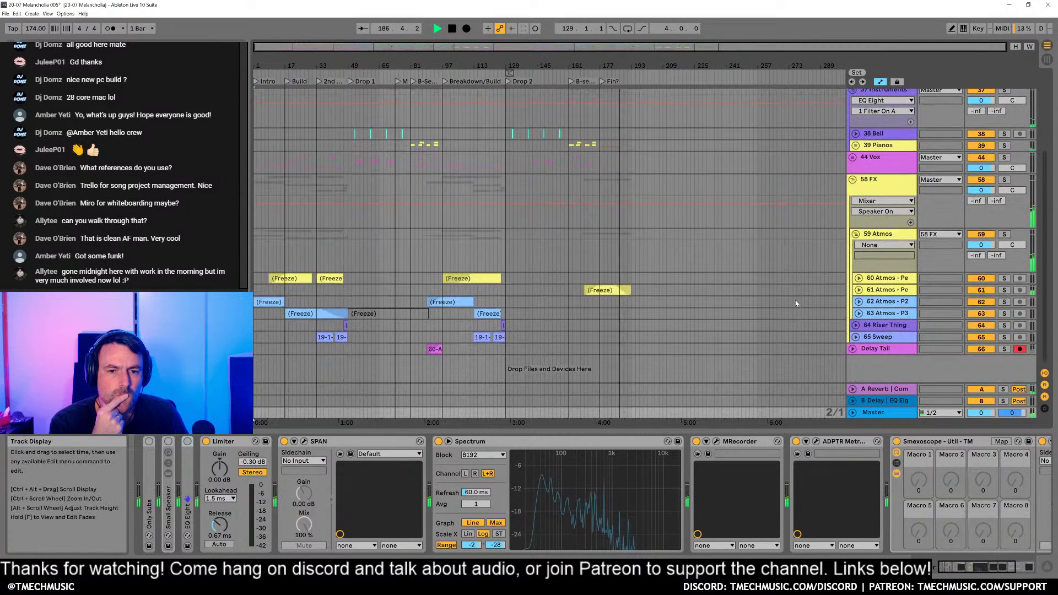
pyautogui.click(853, 181)
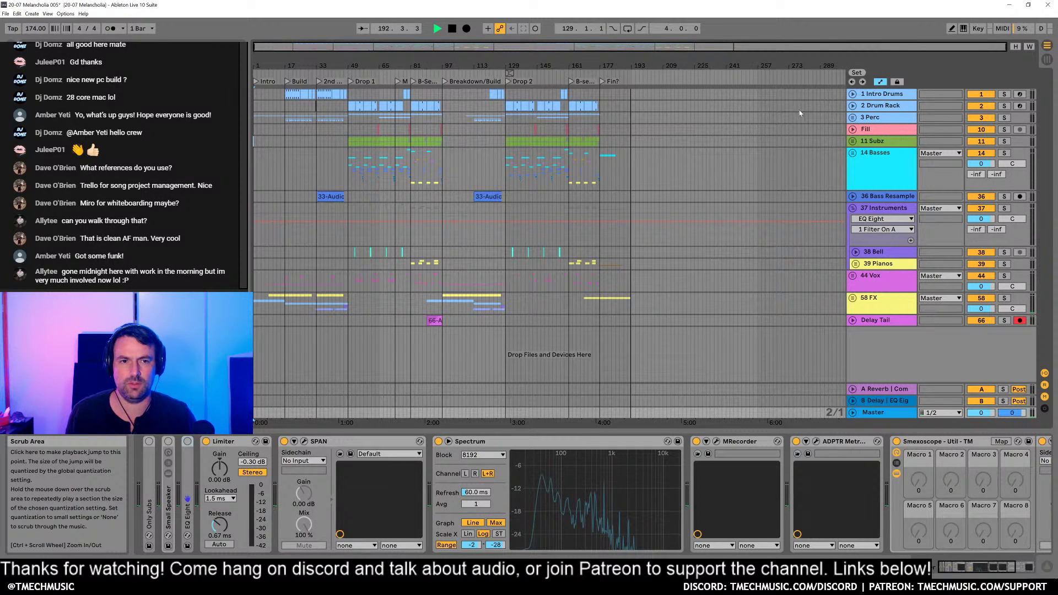
# Step: Select the 14 Basses group track, stop playback, and check the notes in Notepad before returning to Ableton Live
pyautogui.click(873, 164)
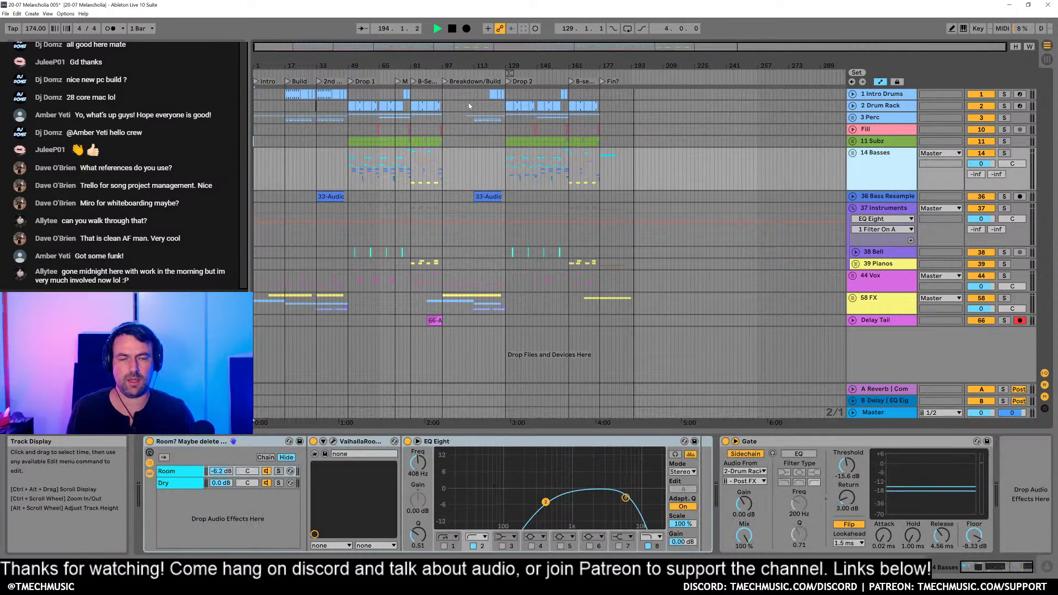
pyautogui.press('space')
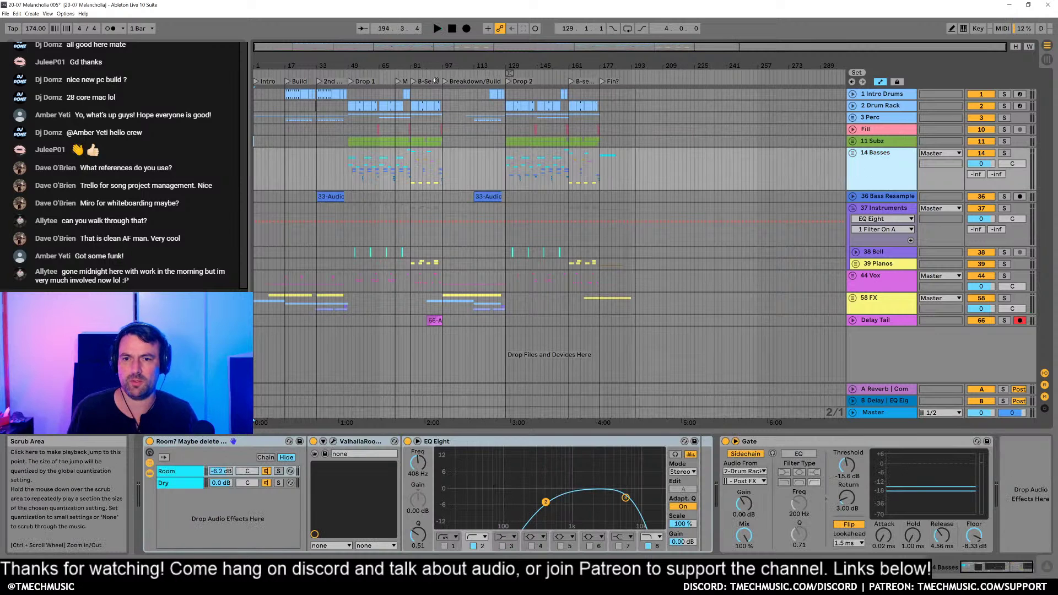
pyautogui.hotkey('alt', 'Tab')
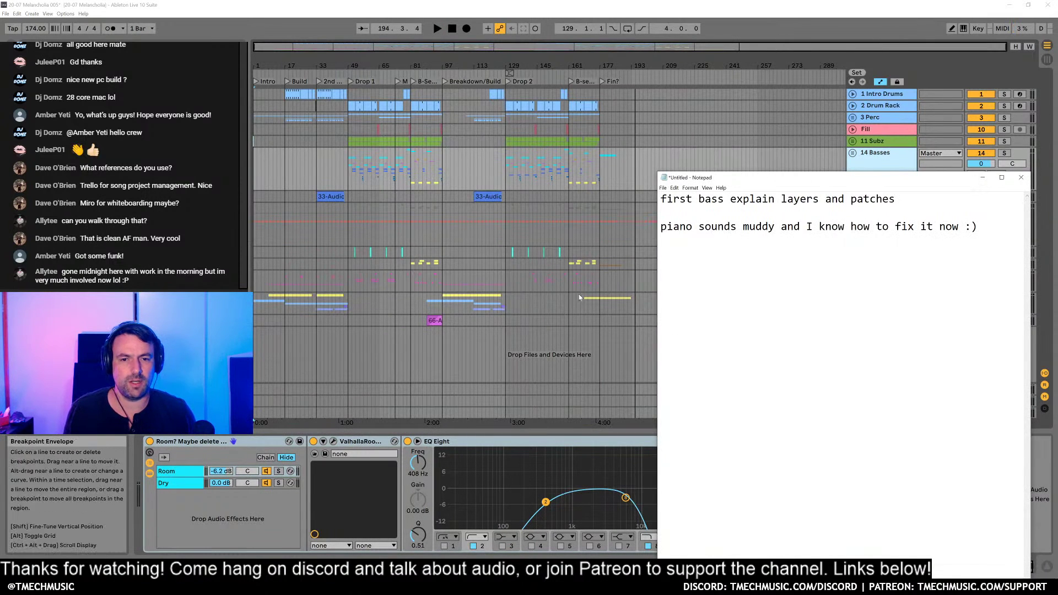
pyautogui.click(556, 264)
# Step: Zoom the arrangement in on the Drop 1 section and unfold the 14 Basses group
pyautogui.moveTo(339, 66); pyautogui.dragTo(339, 110)
pyautogui.click(396, 179)
pyautogui.click(853, 152)
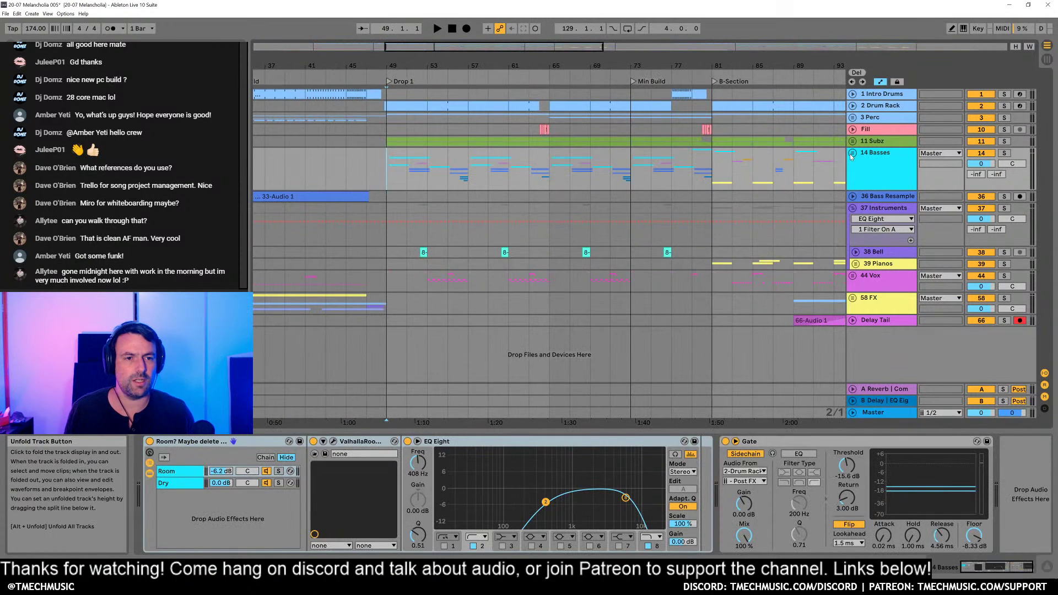
# Step: Solo and unfold the Foghorn track in the Basses group, and audition its first clip in Drop 1
pyautogui.scroll(-1, 796, 211)
pyautogui.scroll(-3, 773, 180)
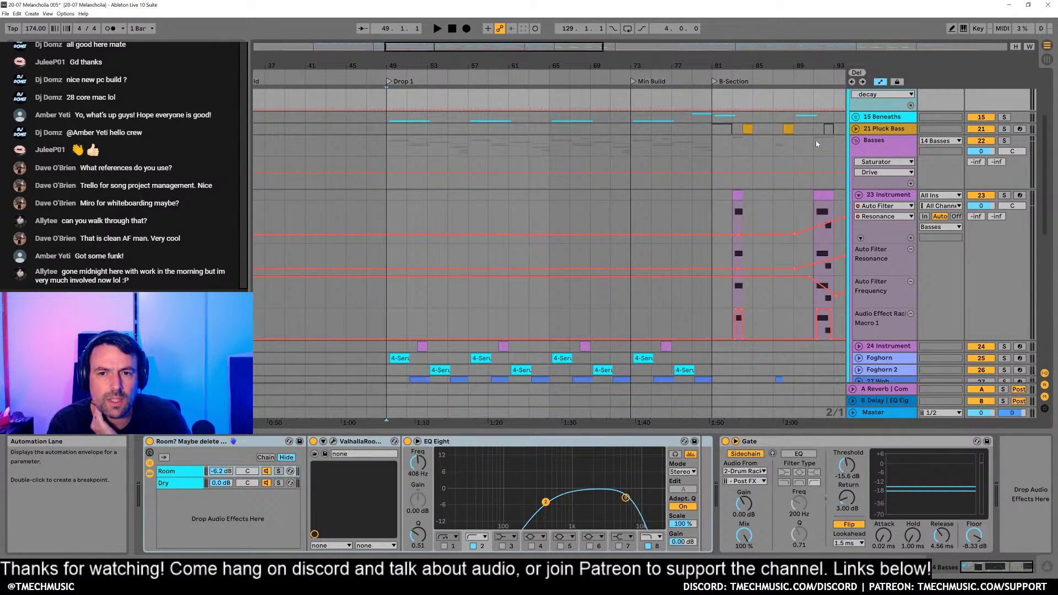
pyautogui.scroll(-3, 793, 199)
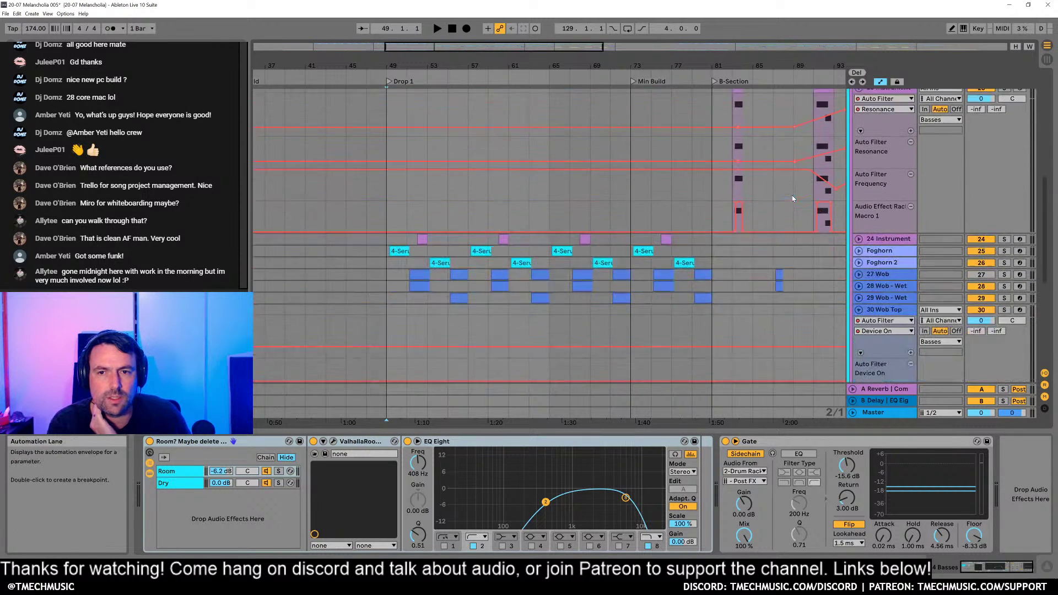
pyautogui.scroll(-1, 792, 195)
pyautogui.click(1004, 213)
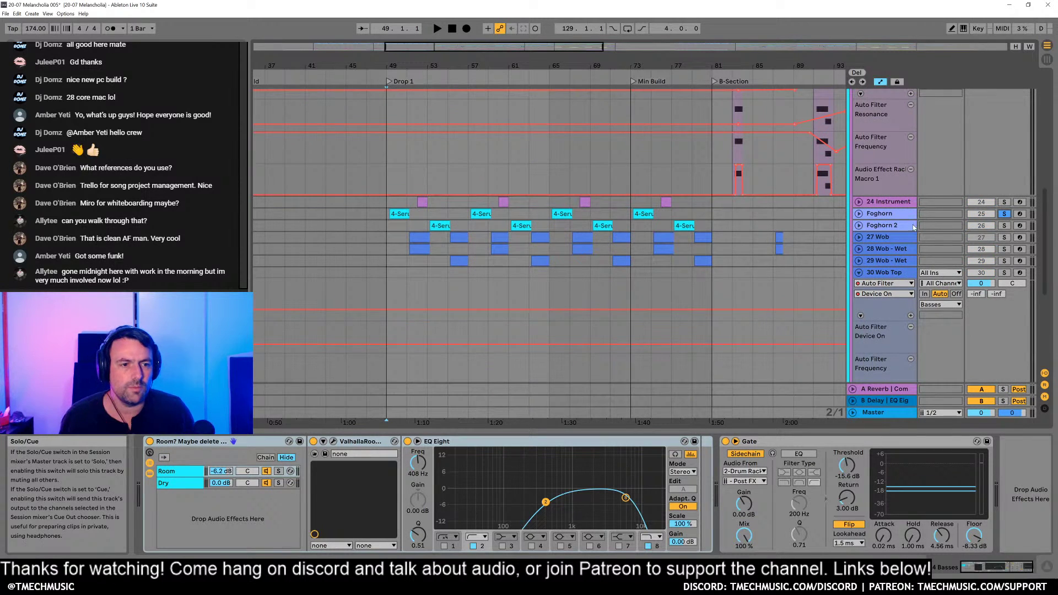
pyautogui.click(859, 213)
pyautogui.click(406, 227)
pyautogui.press('space')
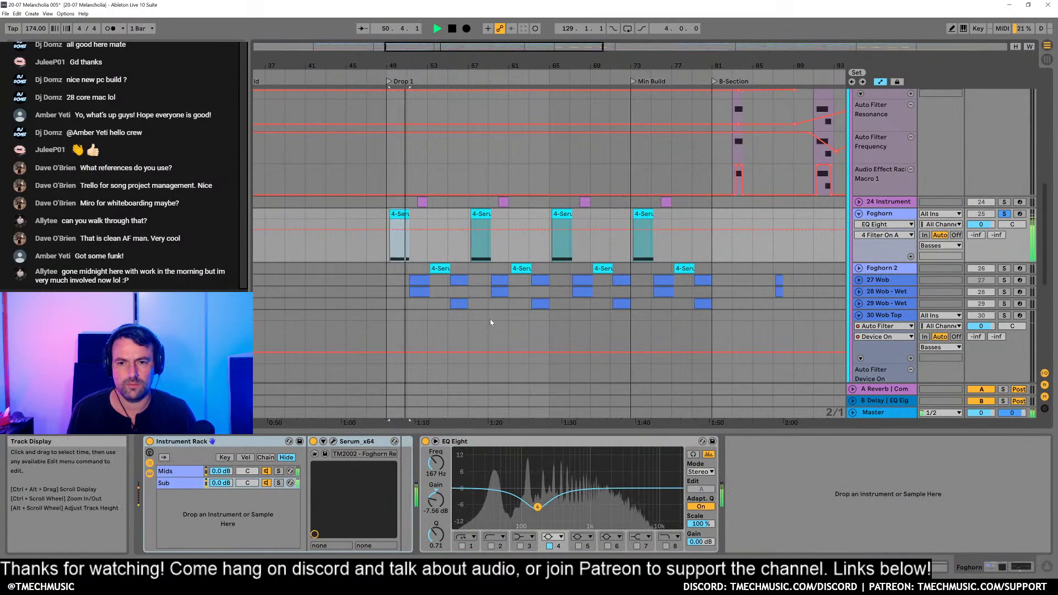
pyautogui.press('space')
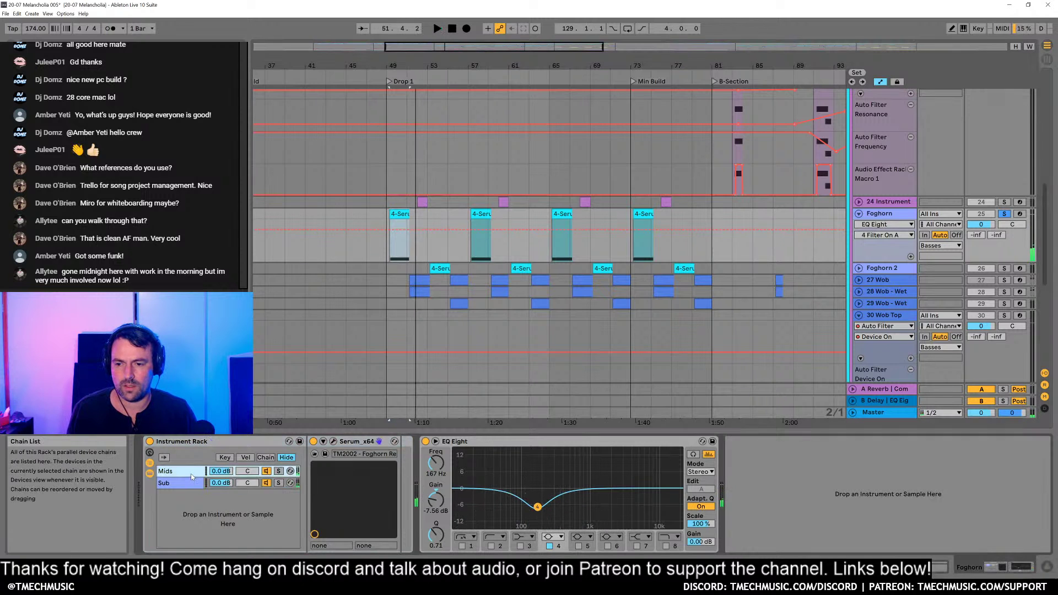
# Step: Open the Serum plug-in of the Foghorn rack's Sub chain, dismiss its error, and move the window clear of the rack
pyautogui.click(193, 484)
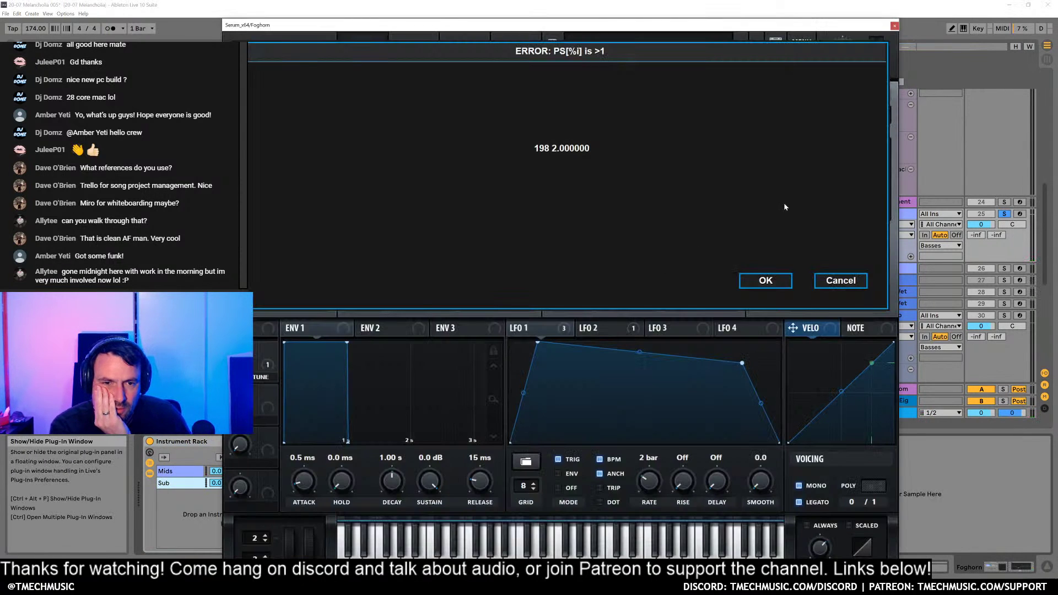
pyautogui.click(766, 283)
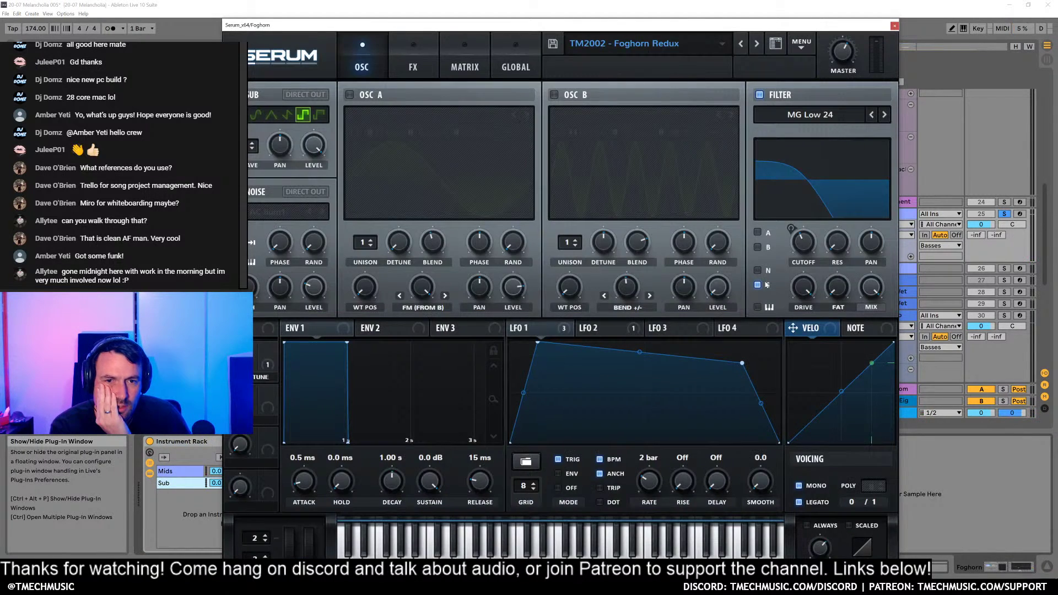
pyautogui.moveTo(376, 25); pyautogui.dragTo(626, 28)
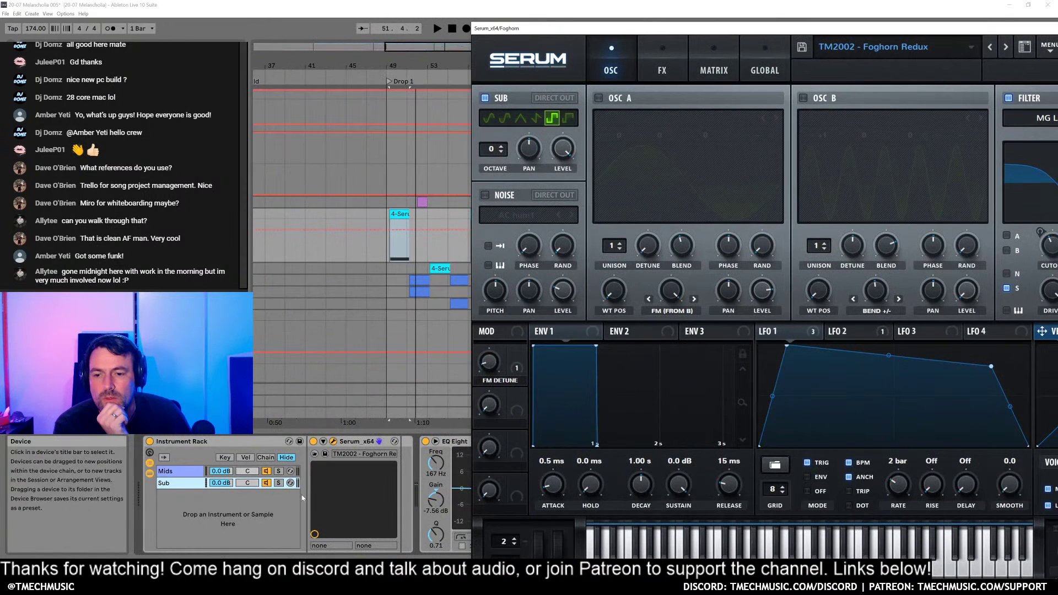
# Step: Audition the soloed Sub chain with its whole Serum patch in view, and close the plug-in window
pyautogui.press('space')
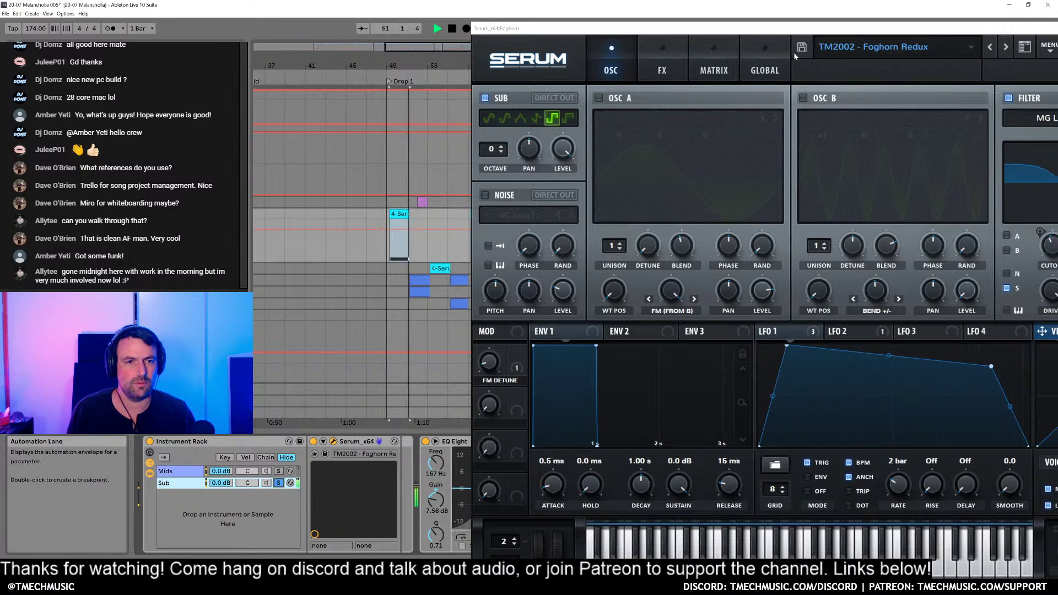
pyautogui.press('space')
pyautogui.click(701, 31)
pyautogui.moveTo(702, 32); pyautogui.dragTo(562, 31)
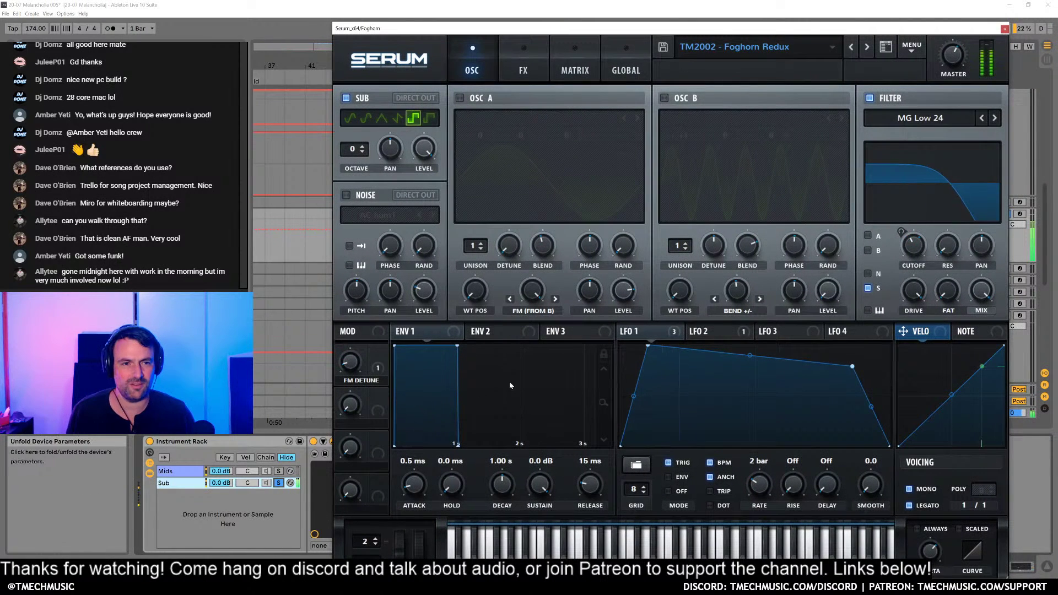
pyautogui.click(1005, 30)
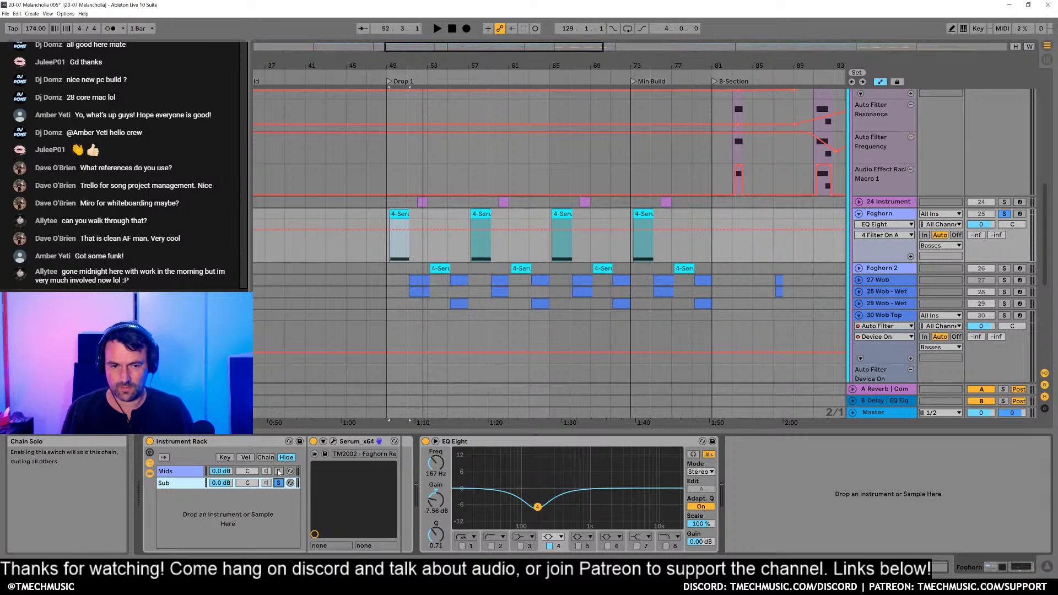
# Step: Play the Sub chain, solo the Mids chain instead, and compare their spectra in the Foghorn track's EQ Eight
pyautogui.press('space')
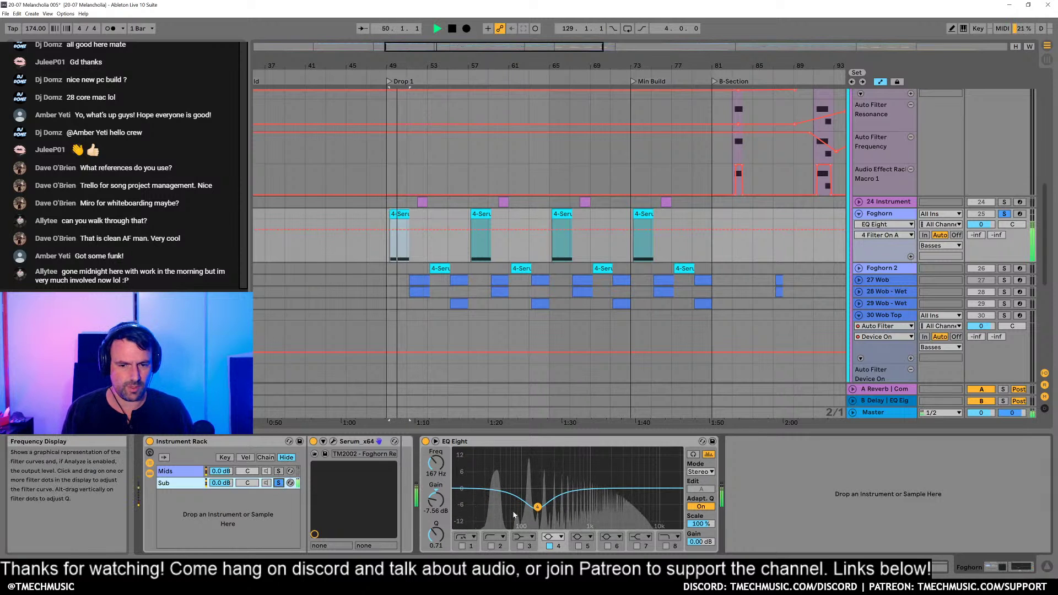
pyautogui.click(278, 471)
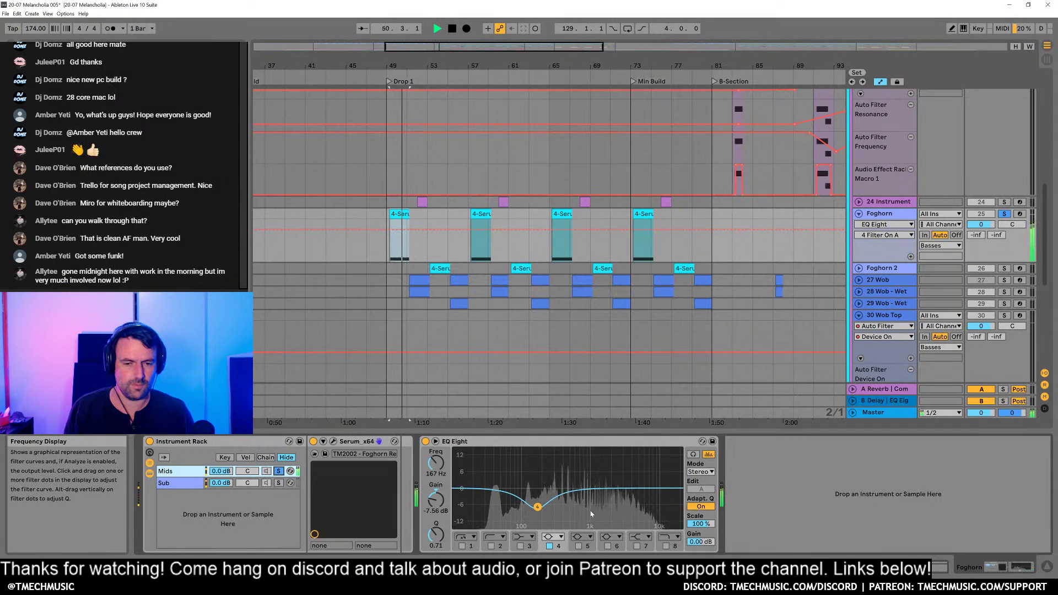
pyautogui.press('space')
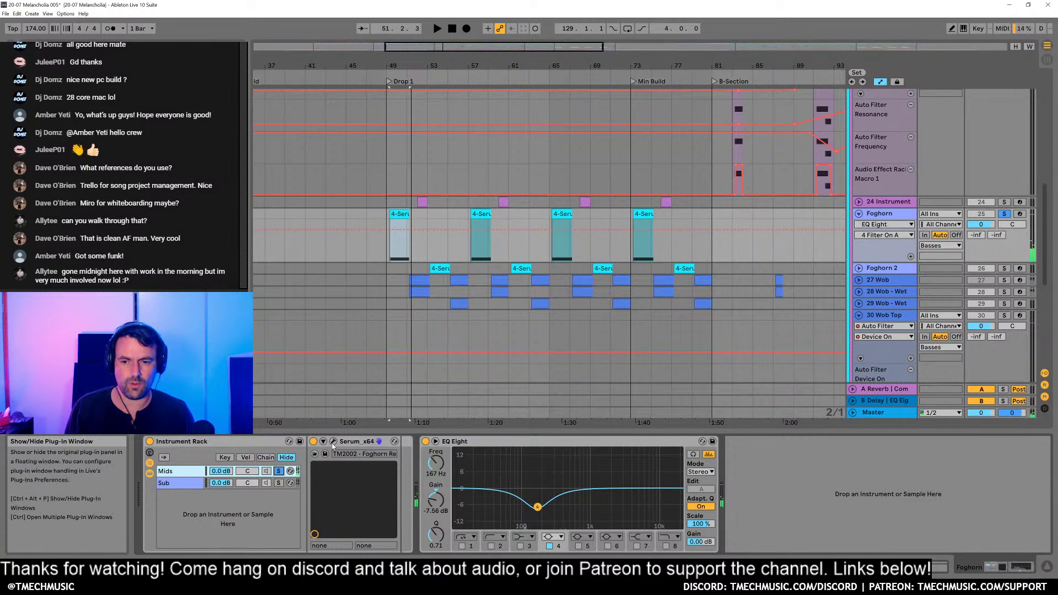
# Step: Open the Mids chain's Serum plug-in, dismiss its error, and examine the oscillator and filter settings
pyautogui.click(334, 441)
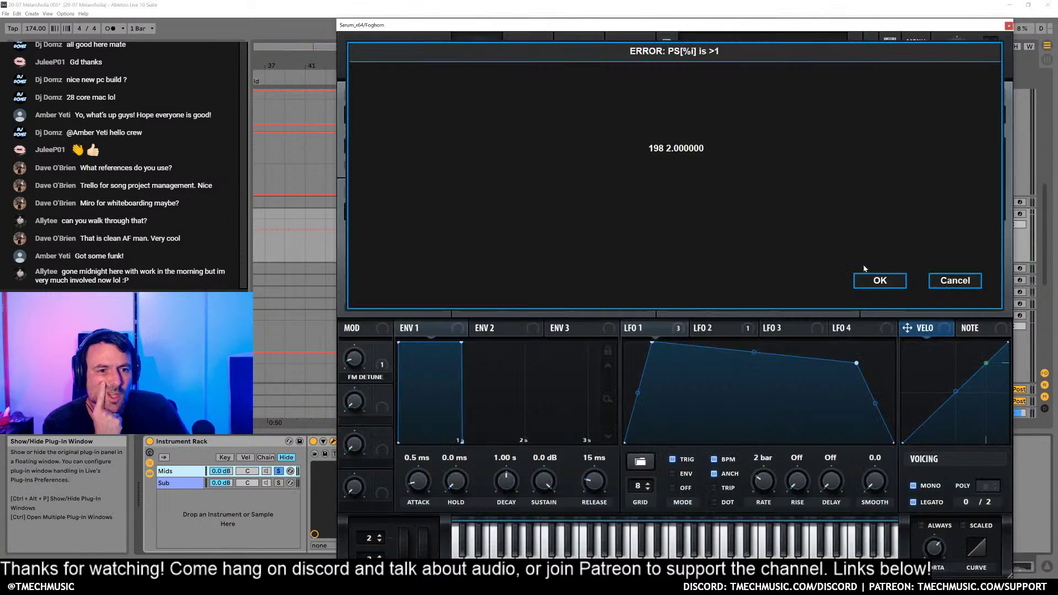
pyautogui.click(881, 280)
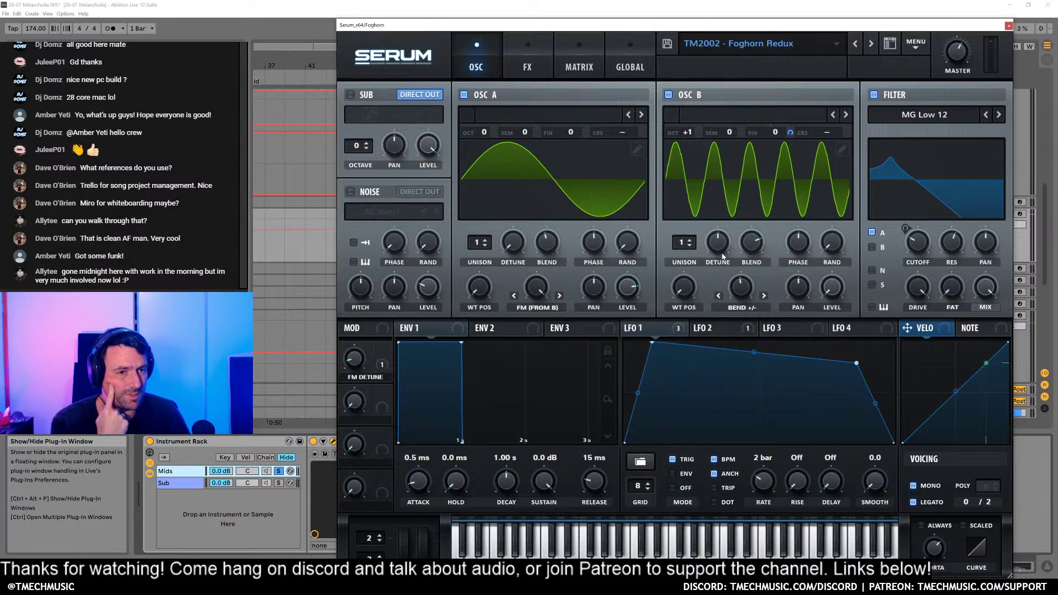
# Step: Move the Mids Serum window aside, open the Sub chain's Serum for comparison, and close the Sub window
pyautogui.click(295, 482)
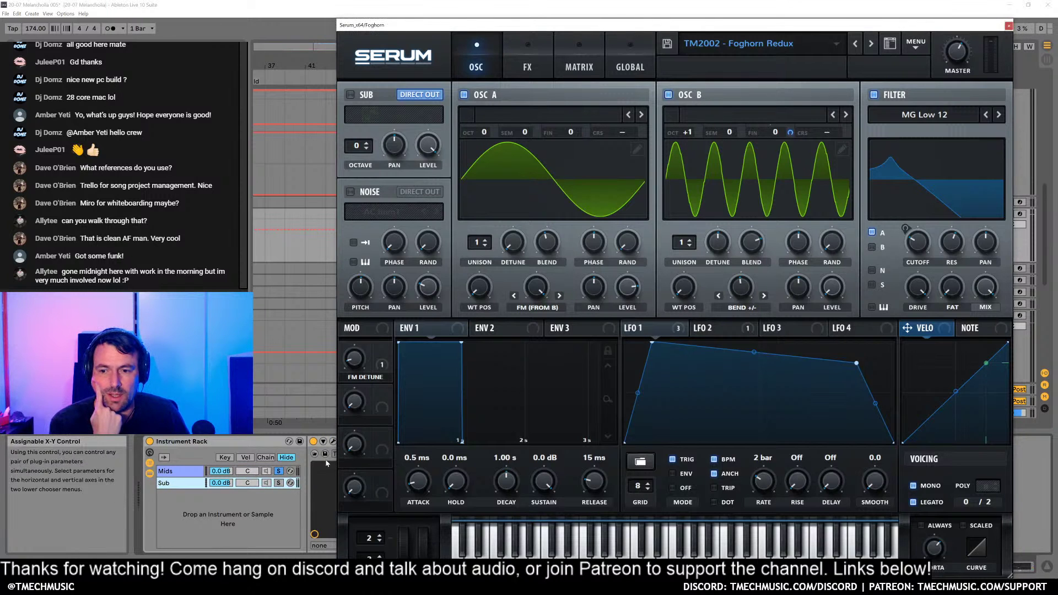
pyautogui.moveTo(548, 31); pyautogui.dragTo(643, 20)
pyautogui.click(334, 442)
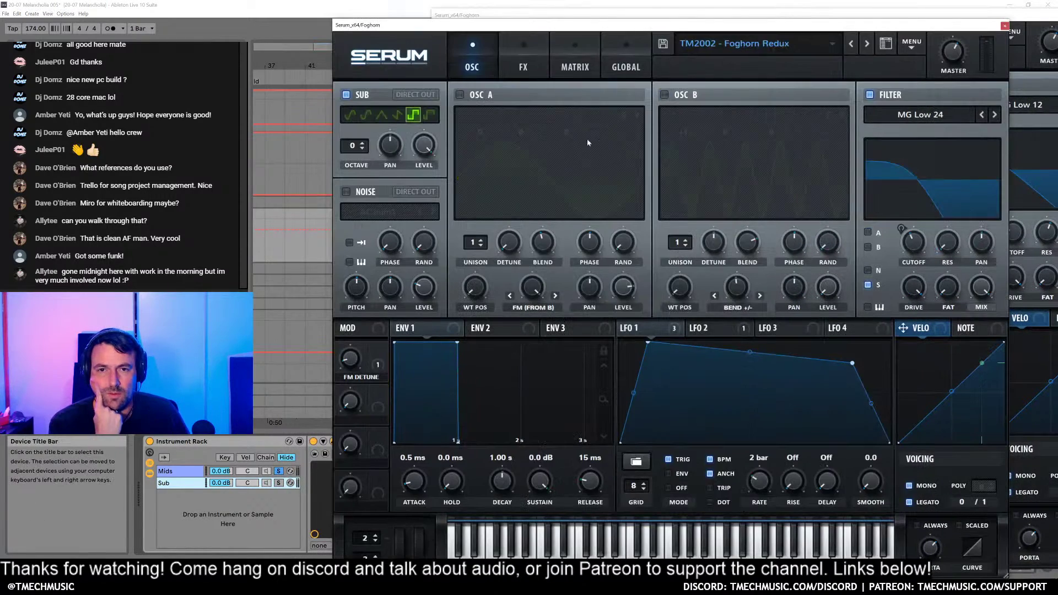
pyautogui.click(1005, 26)
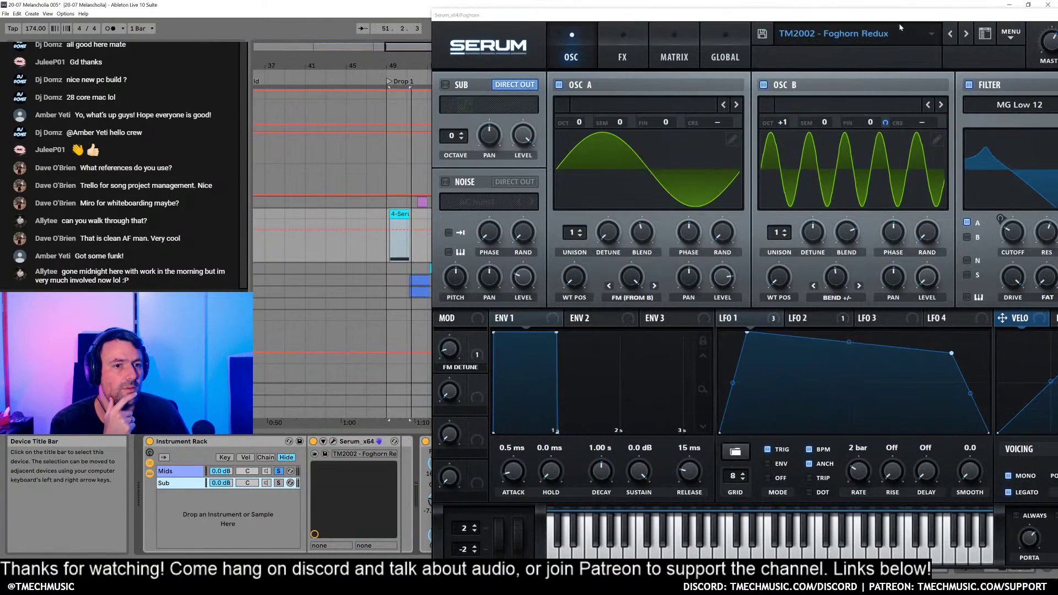
# Step: Bring the whole Mids Serum window into view and audition different FM (From B) amounts on Oscillator A
pyautogui.moveTo(902, 23); pyautogui.dragTo(793, 15)
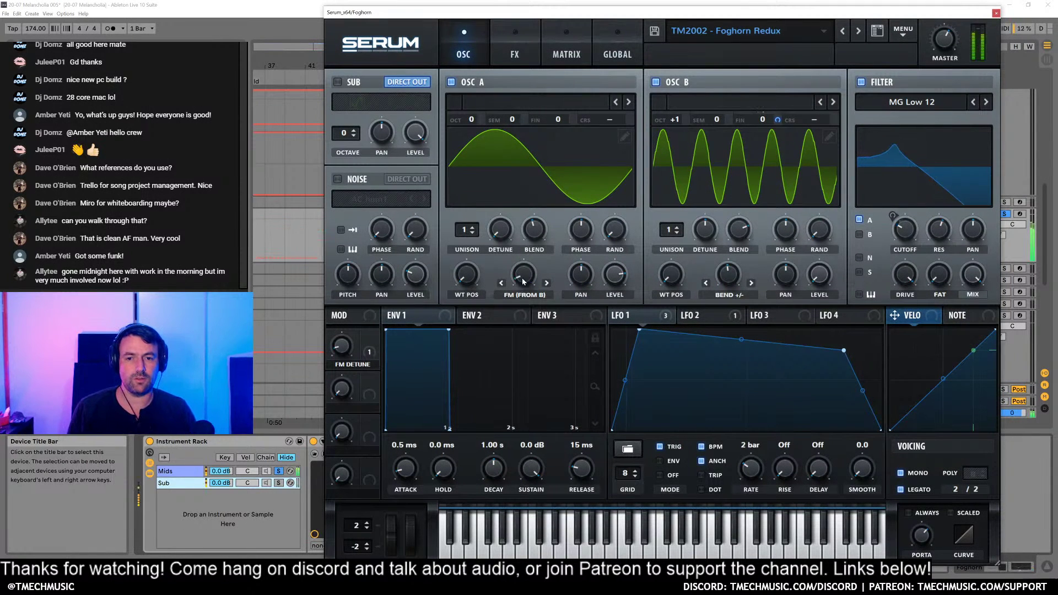
pyautogui.moveTo(524, 274)
pyautogui.mouseDown()
pyautogui.moveTo(537, 264)
pyautogui.moveTo(530, 272)
pyautogui.mouseUp()
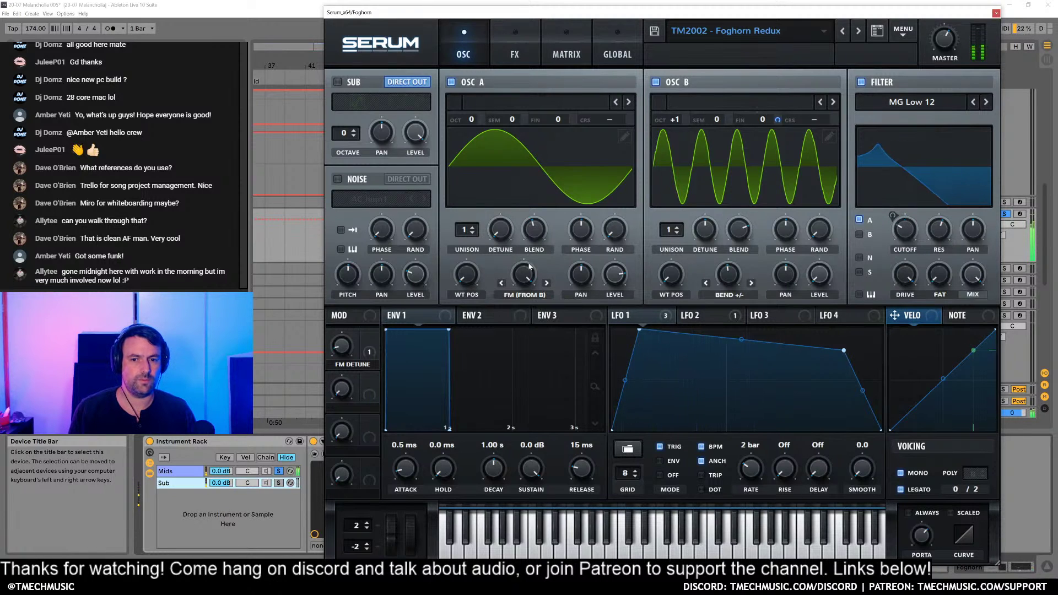
pyautogui.moveTo(529, 266); pyautogui.dragTo(531, 332)
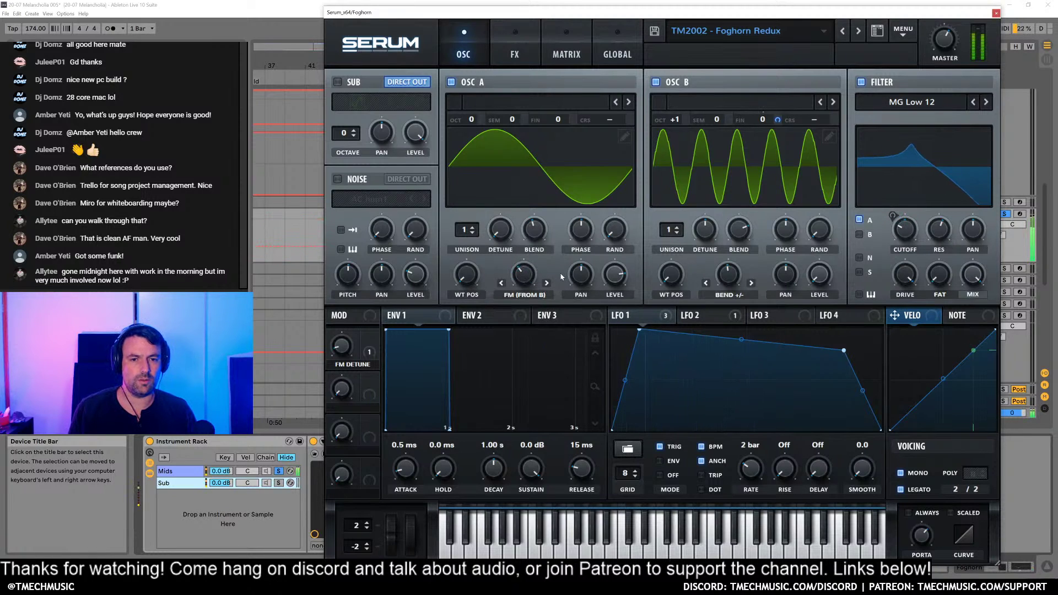
pyautogui.click(531, 281)
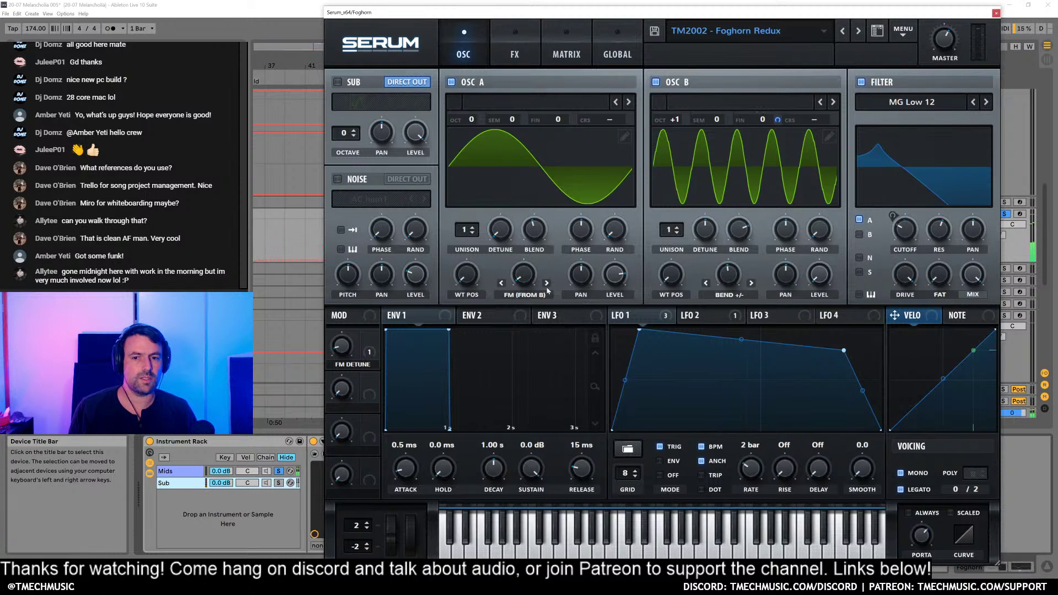
# Step: Rebuild Oscillator B's wavetable from strong harmonics in bins 3 and 7, and audition it by sweeping Oscillator A's FM amount
pyautogui.click(830, 137)
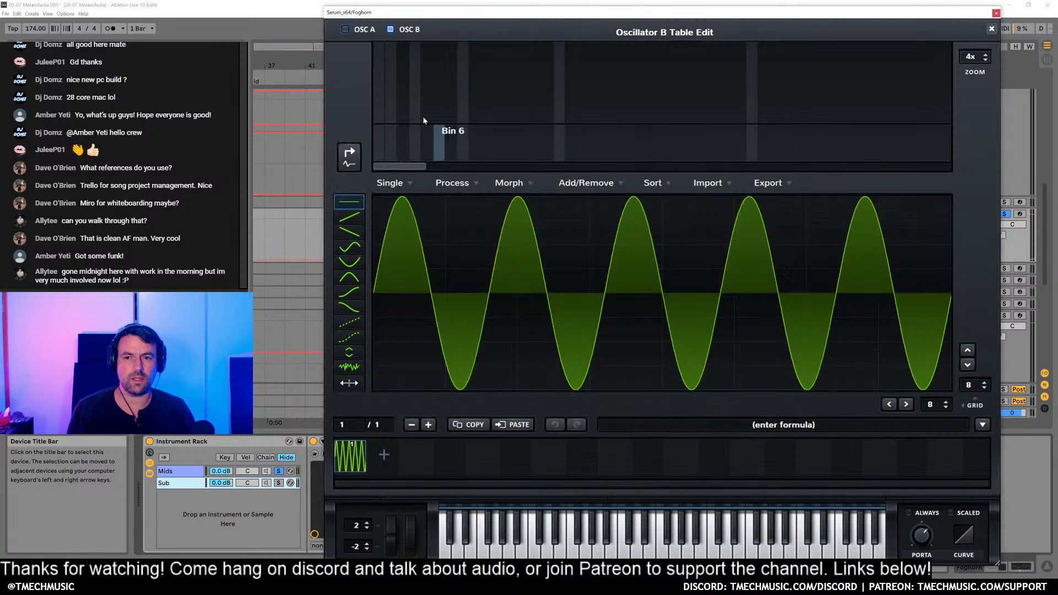
pyautogui.moveTo(422, 117)
pyautogui.mouseDown()
pyautogui.moveTo(400, 78)
pyautogui.moveTo(439, 53)
pyautogui.mouseUp()
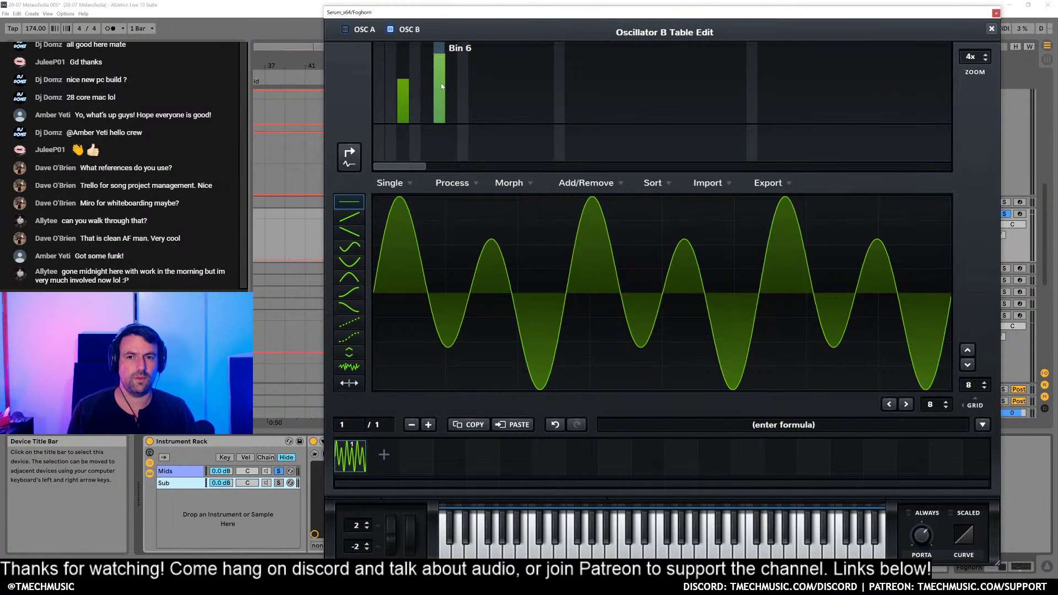
pyautogui.moveTo(442, 132); pyautogui.dragTo(442, 138)
pyautogui.moveTo(403, 69); pyautogui.dragTo(403, 44)
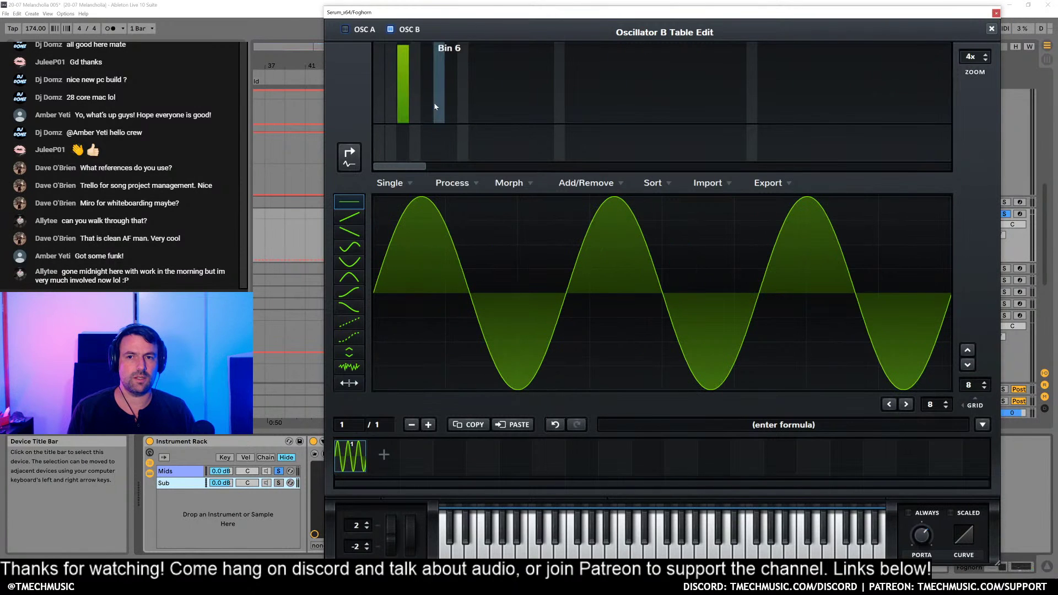
pyautogui.click(449, 55)
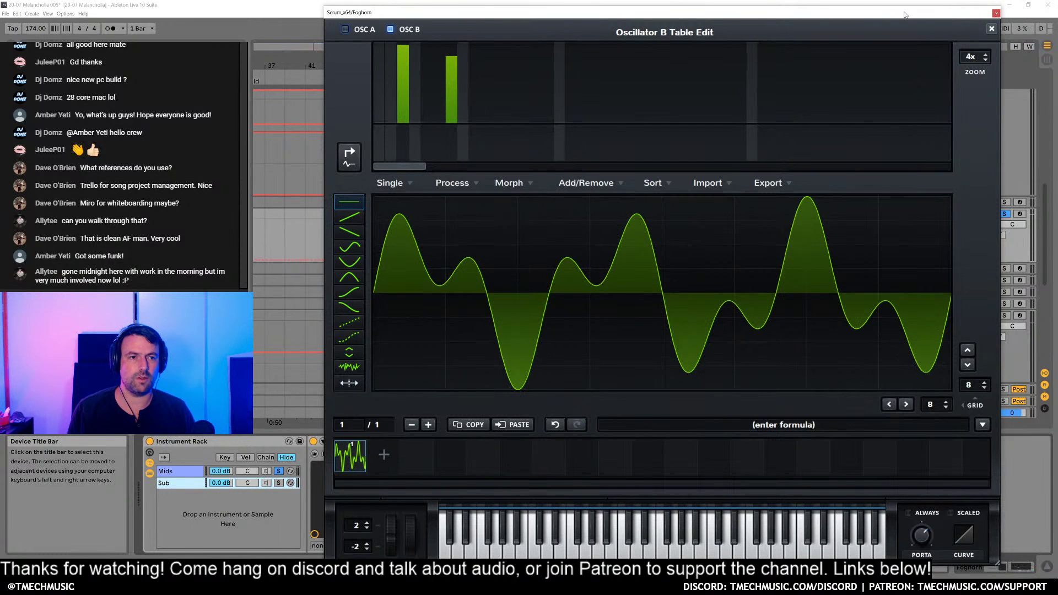
pyautogui.click(992, 29)
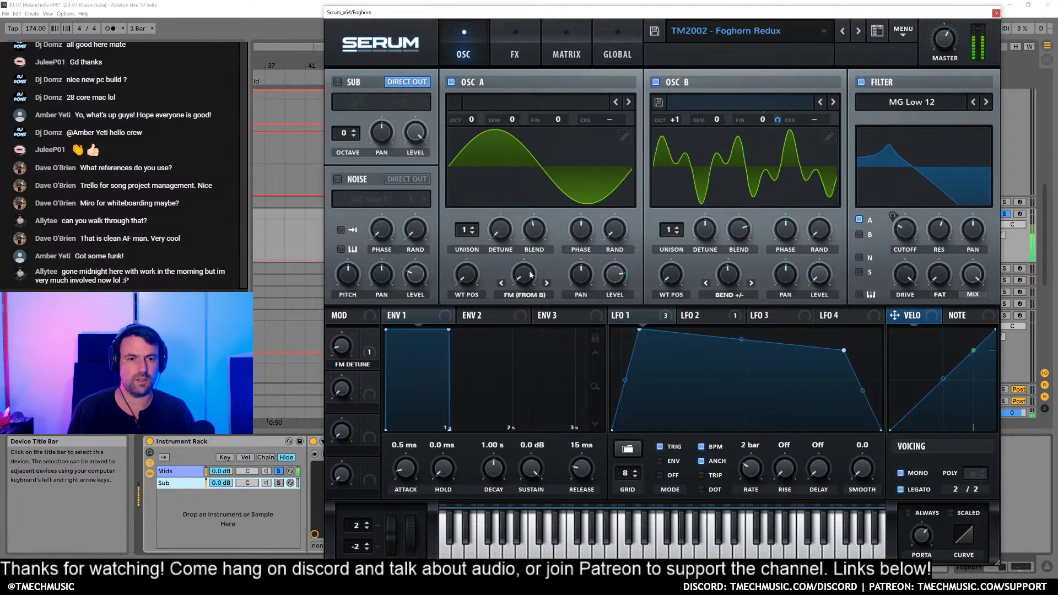
pyautogui.moveTo(524, 275); pyautogui.dragTo(524, 253)
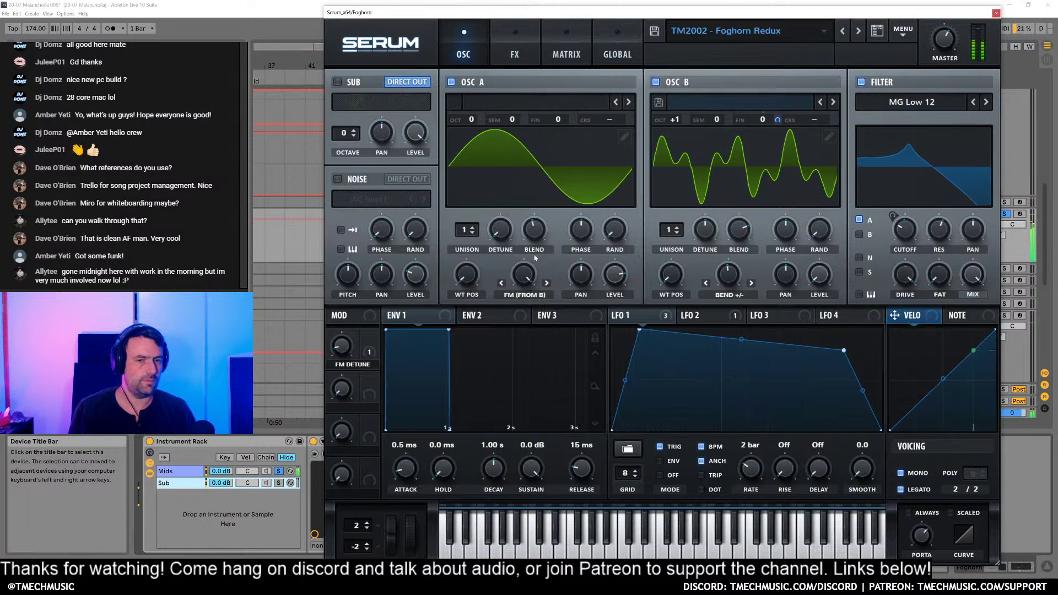
# Step: Raise bin 7 slightly in Oscillator B's wavetable, add a strong harmonic in bin 13, and close the table editor
pyautogui.click(829, 136)
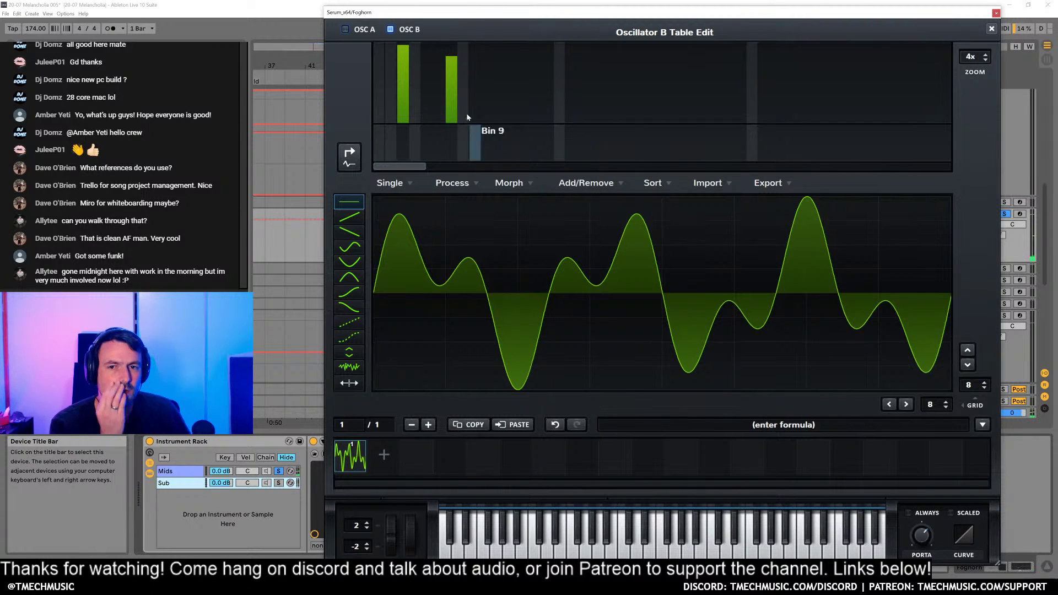
pyautogui.moveTo(448, 75); pyautogui.dragTo(450, 53)
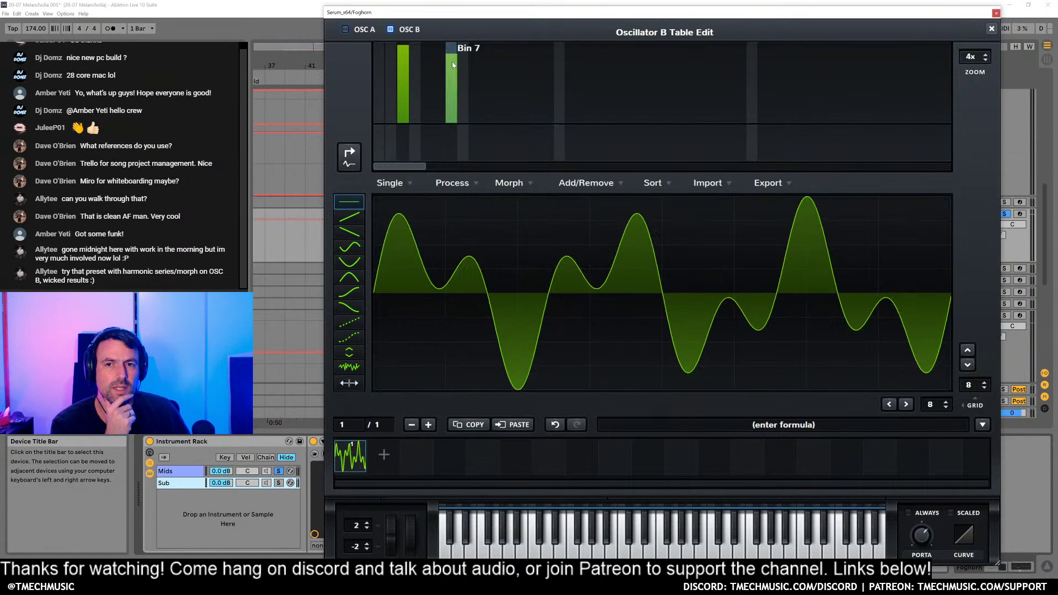
pyautogui.click(524, 52)
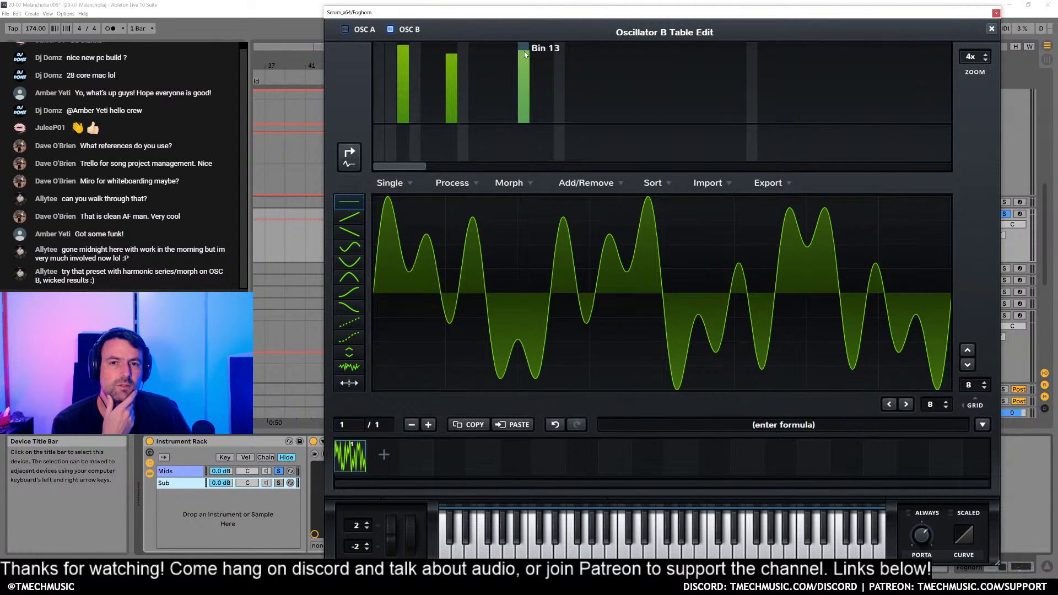
pyautogui.click(991, 29)
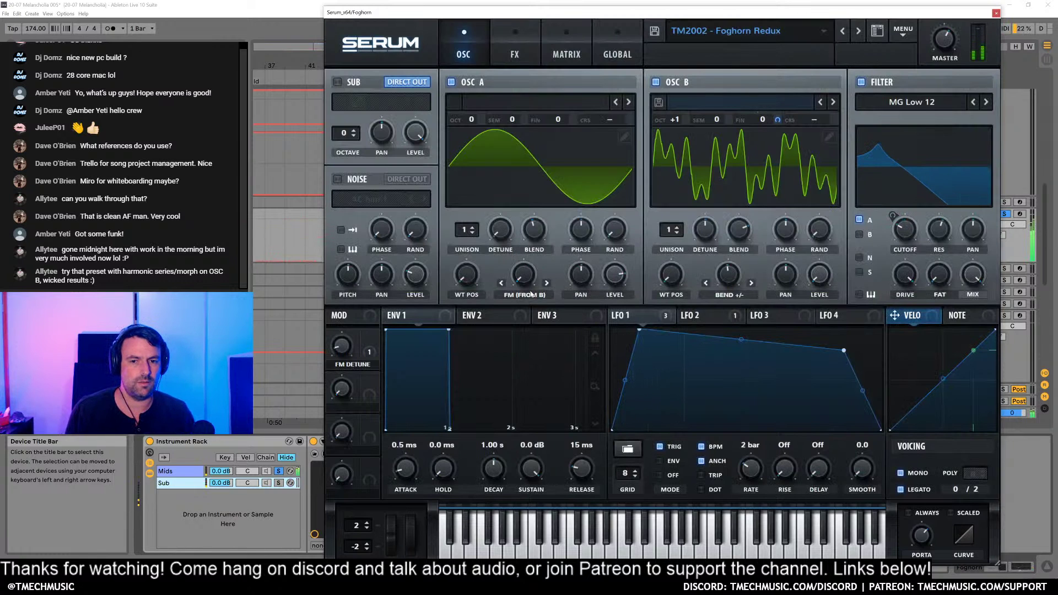
# Step: Audition the three-harmonic wavetable by repeatedly sweeping Oscillator A's FM (From B) amount up from minimum
pyautogui.moveTo(526, 295); pyautogui.dragTo(525, 254)
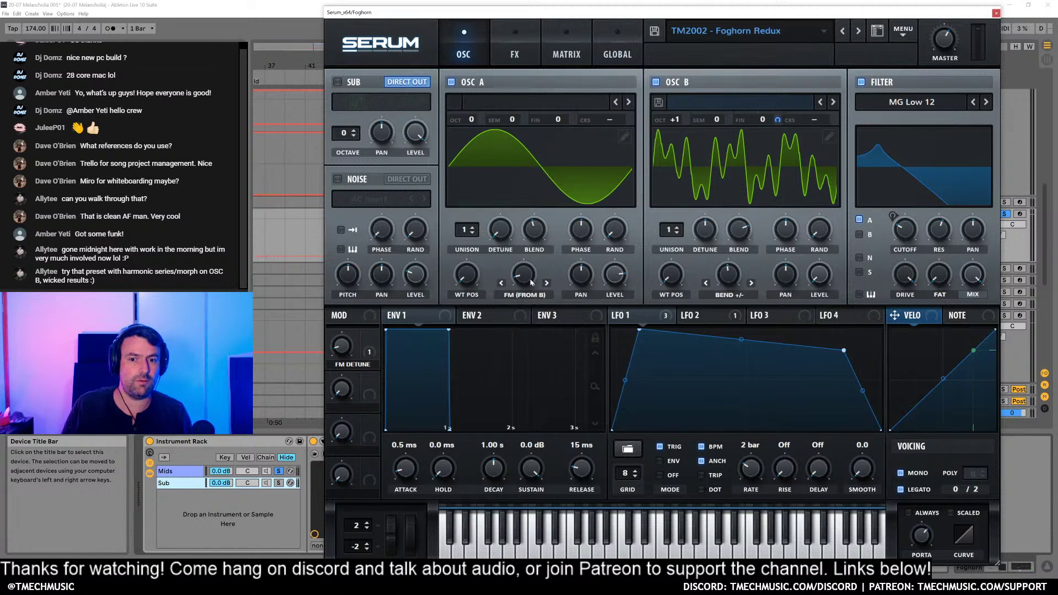
pyautogui.moveTo(531, 283); pyautogui.dragTo(529, 249)
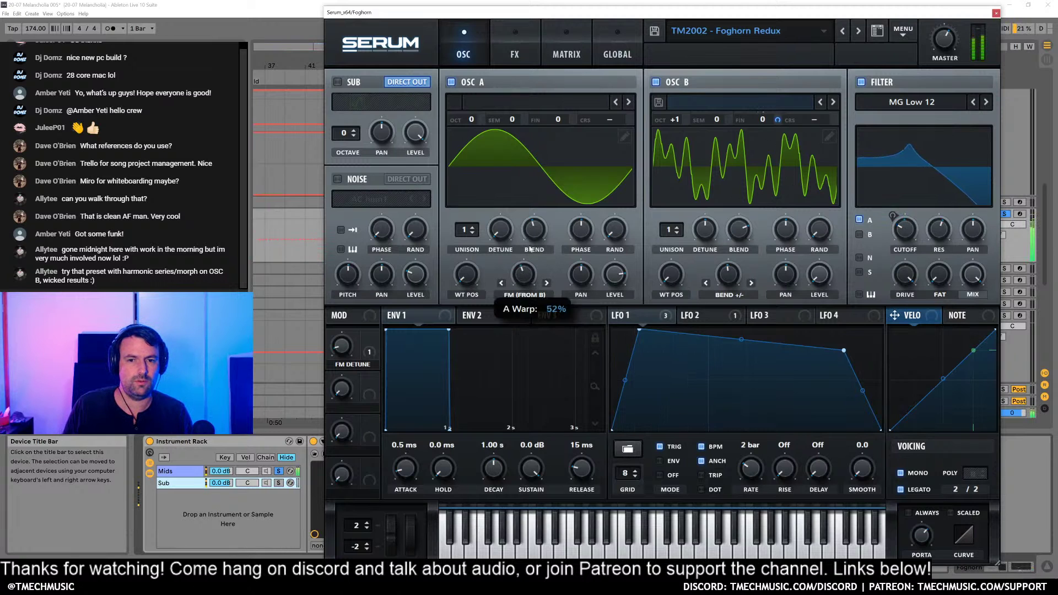
pyautogui.moveTo(536, 283); pyautogui.dragTo(525, 235)
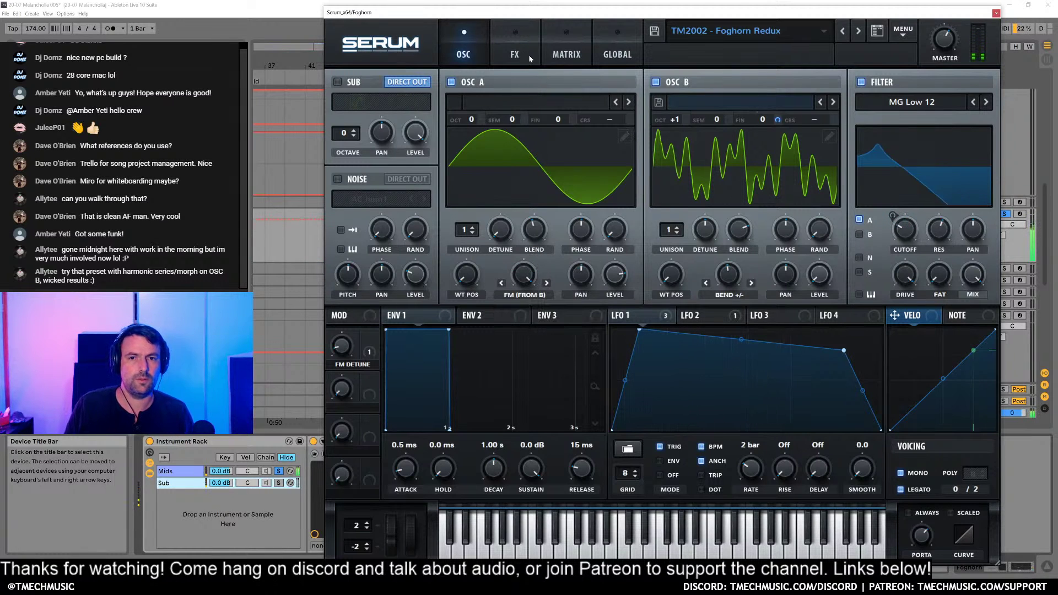
# Step: View the Mids patch's effects rack, return to its oscillators, and close the Serum window
pyautogui.click(531, 64)
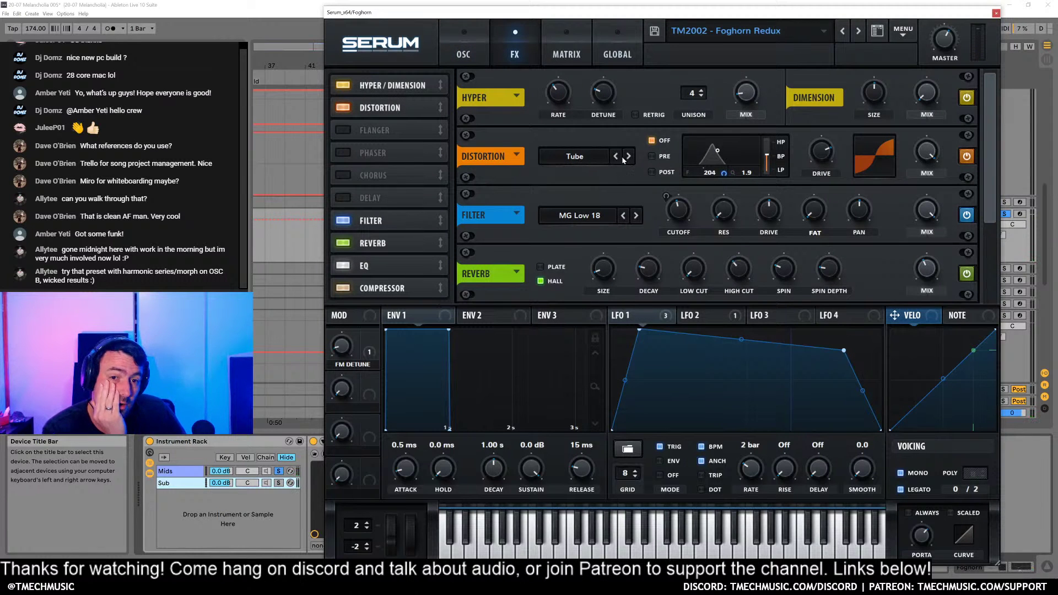
pyautogui.click(467, 54)
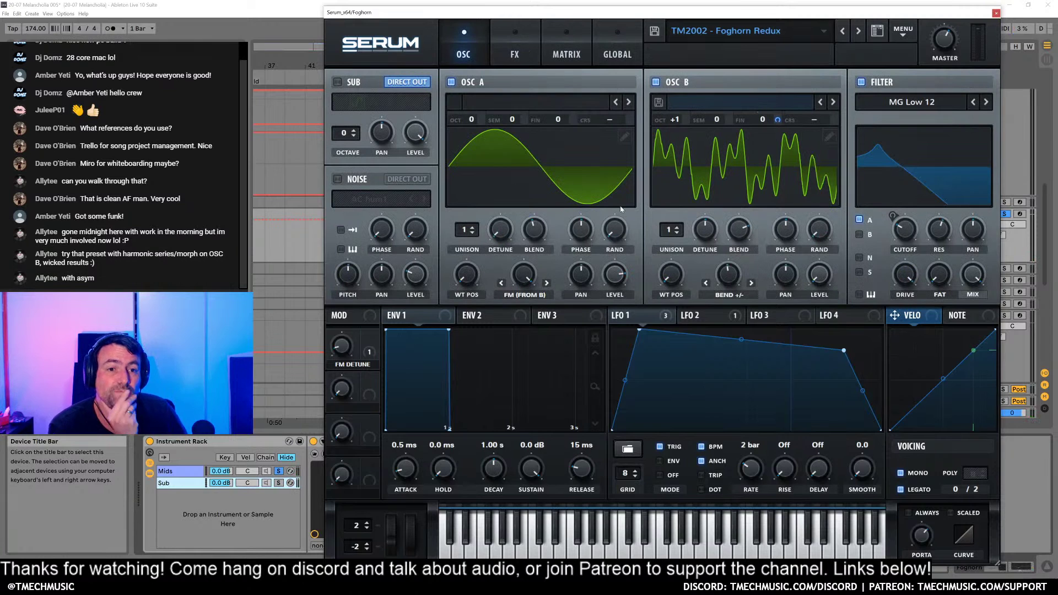
pyautogui.click(997, 12)
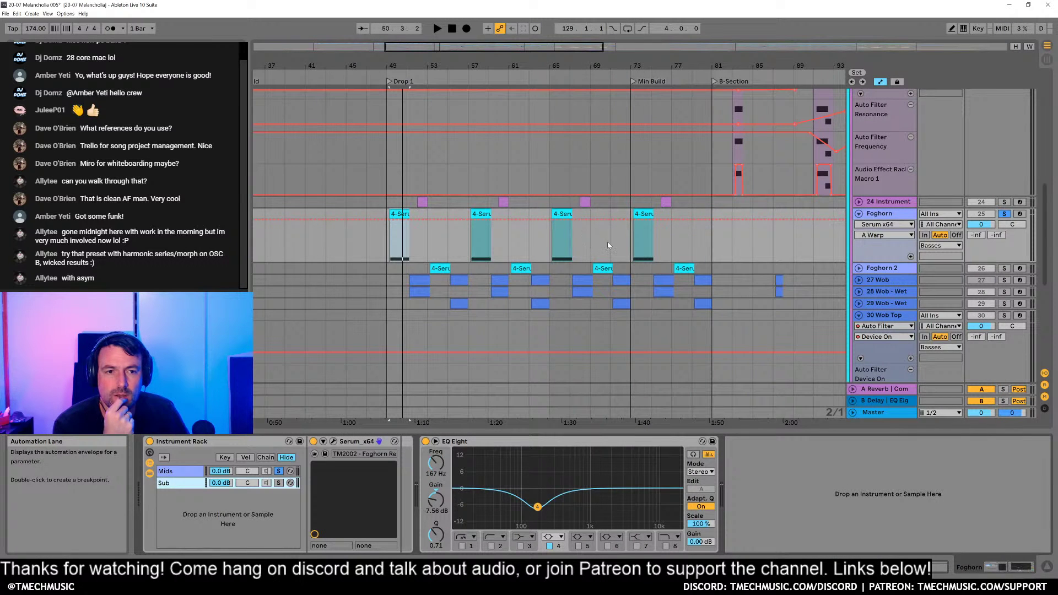
# Step: Unfold the Beneath track in the Beneaths group, select it, and solo it
pyautogui.scroll(5, 595, 243)
pyautogui.scroll(3, 608, 255)
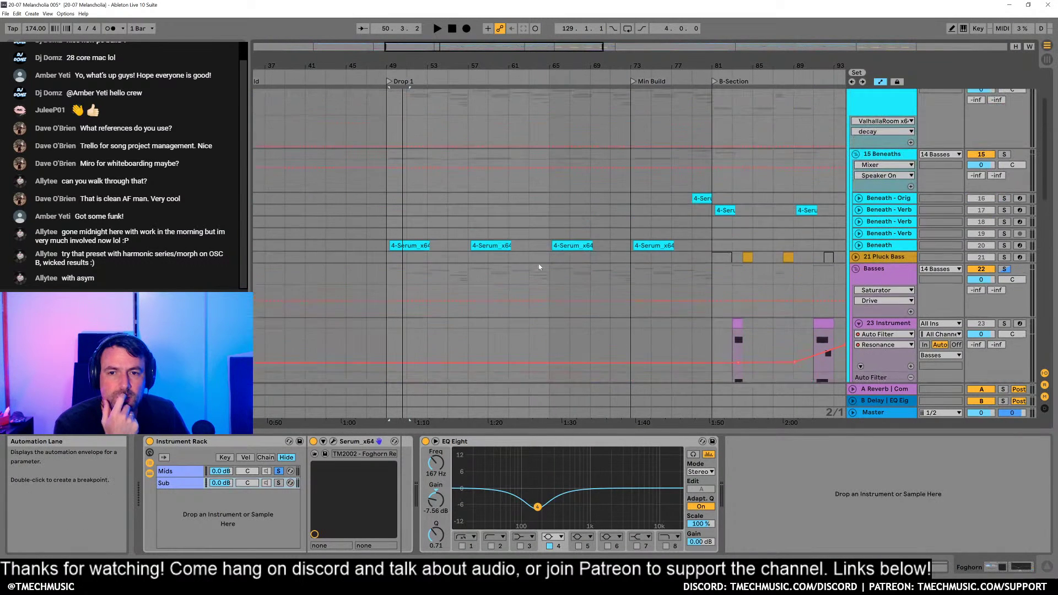
pyautogui.click(859, 245)
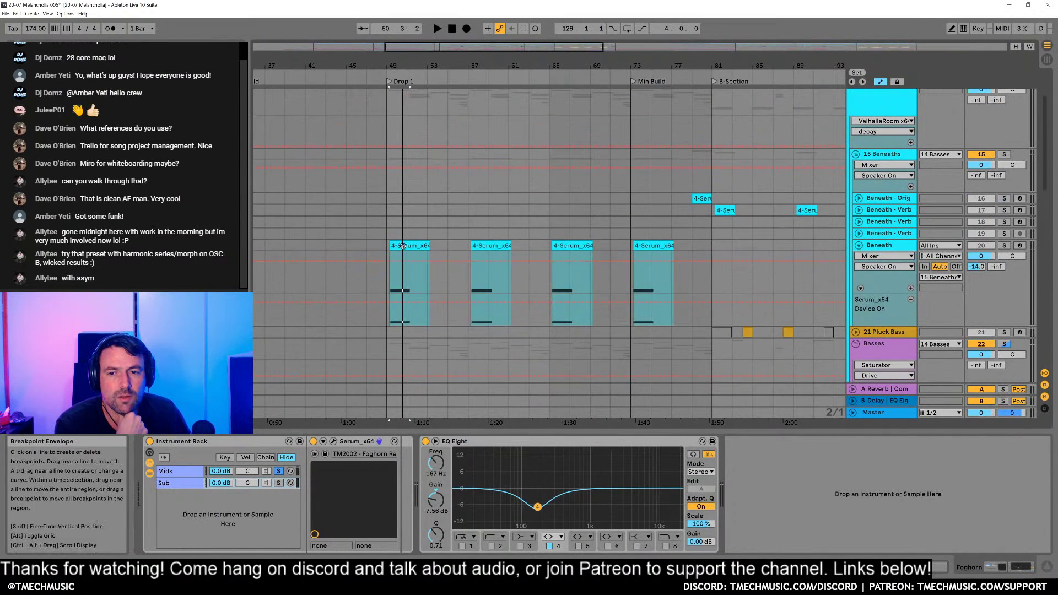
pyautogui.click(893, 245)
pyautogui.click(1005, 245)
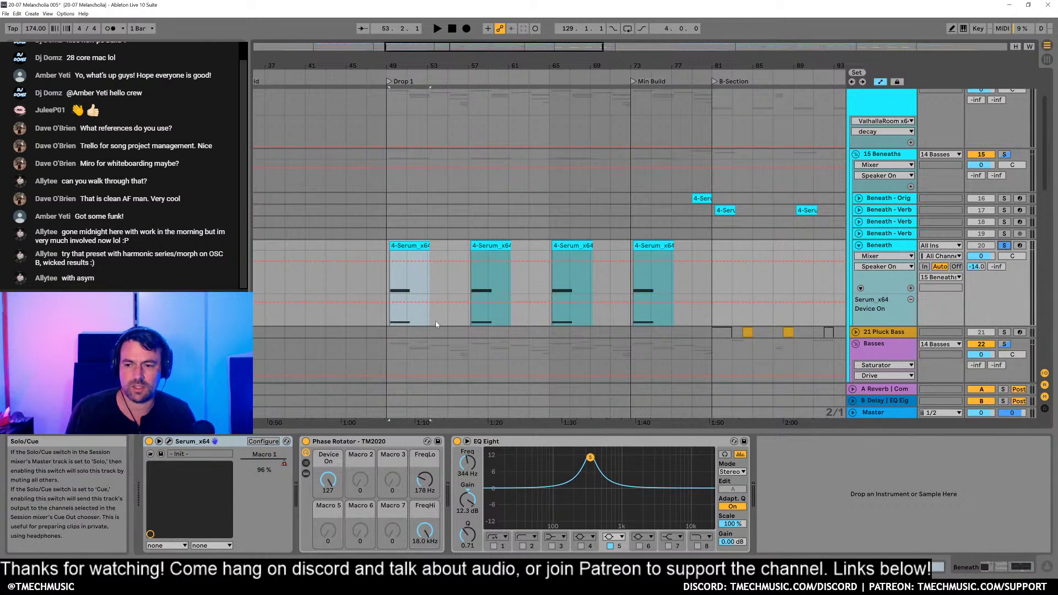
# Step: Examine the Beneath track's Serum patch, close the plug-in window, and play the soloed bass from Drop 1
pyautogui.click(169, 444)
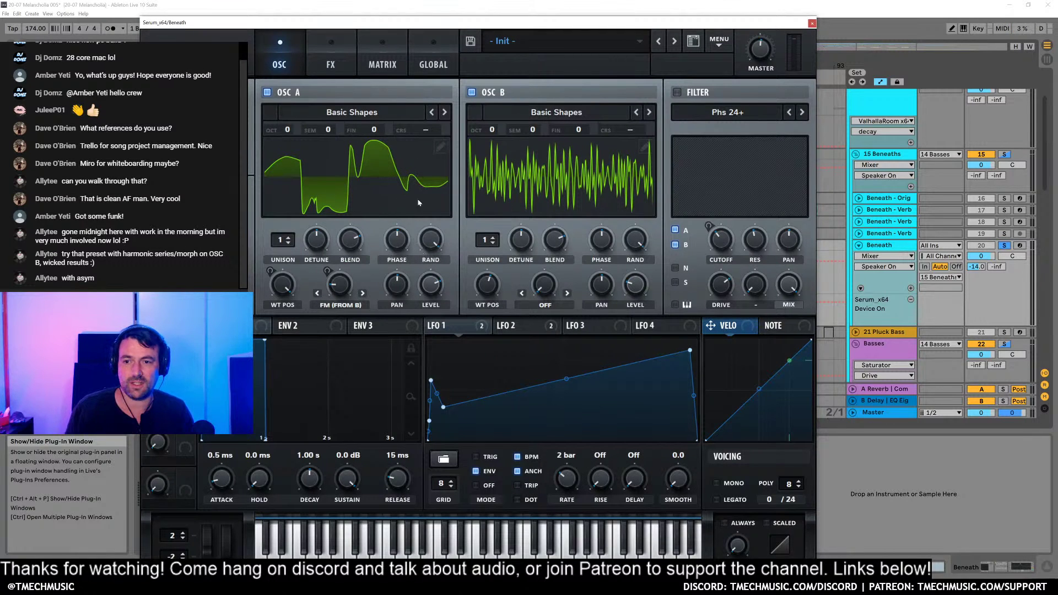
pyautogui.click(813, 23)
pyautogui.press('space')
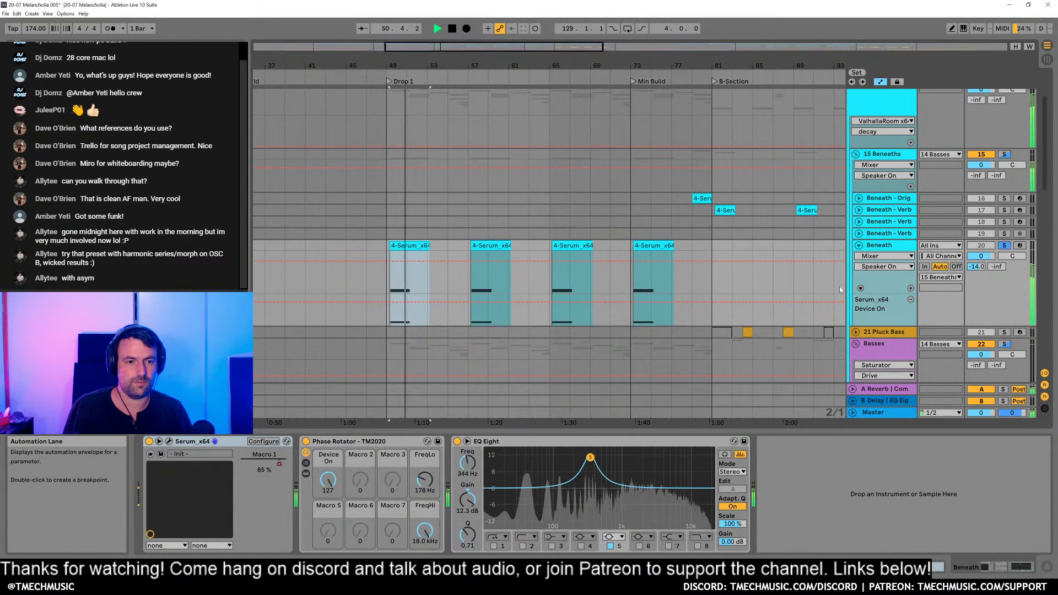
pyautogui.press('space')
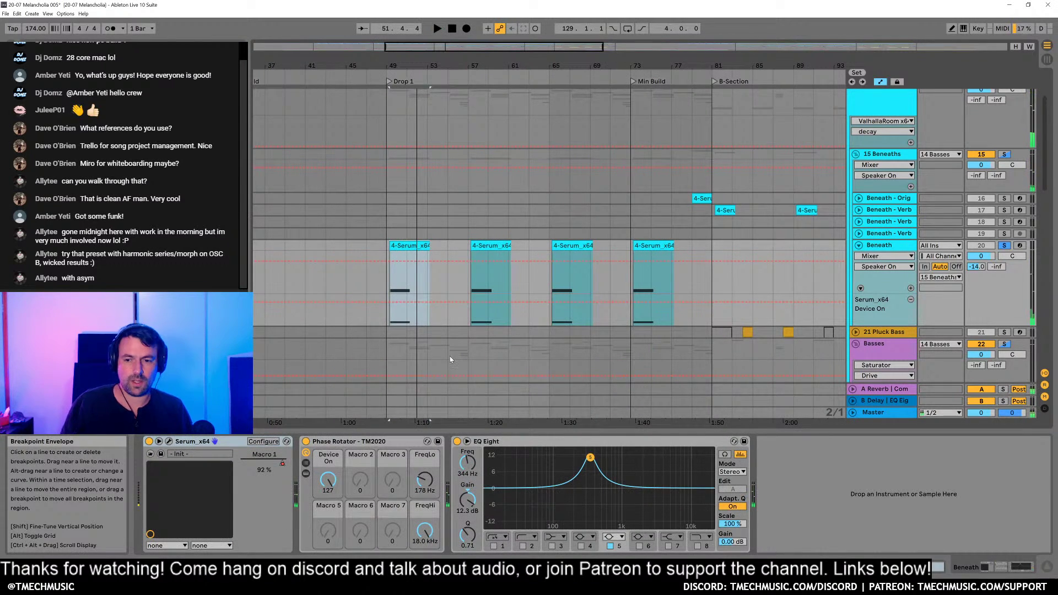
# Step: Play the Beneath track with its Phase Rotator bypassed, and re-enable the device to compare the sound
pyautogui.click(306, 442)
pyautogui.press('space')
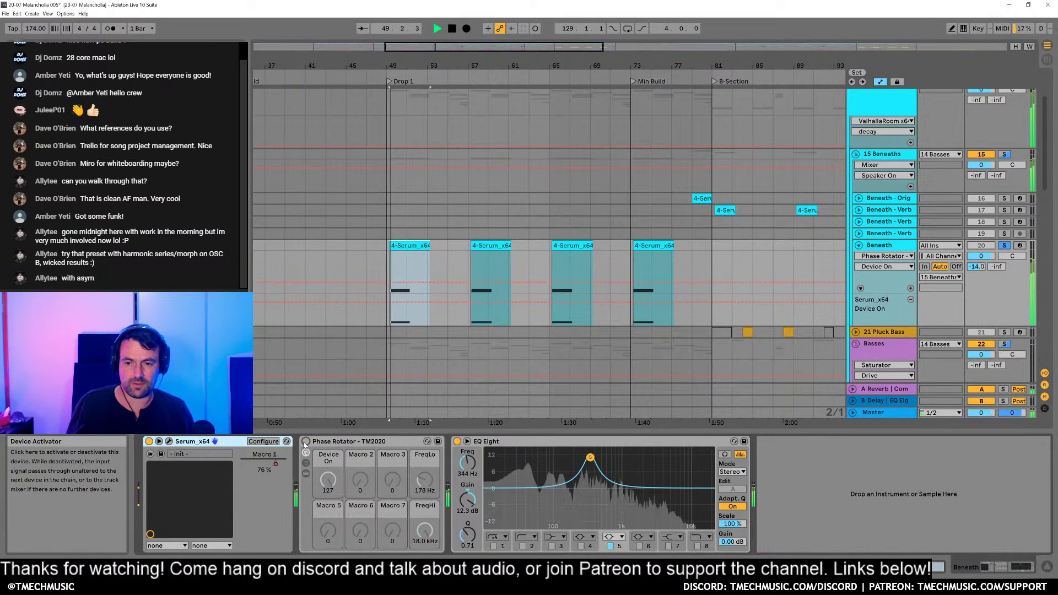
pyautogui.click(306, 441)
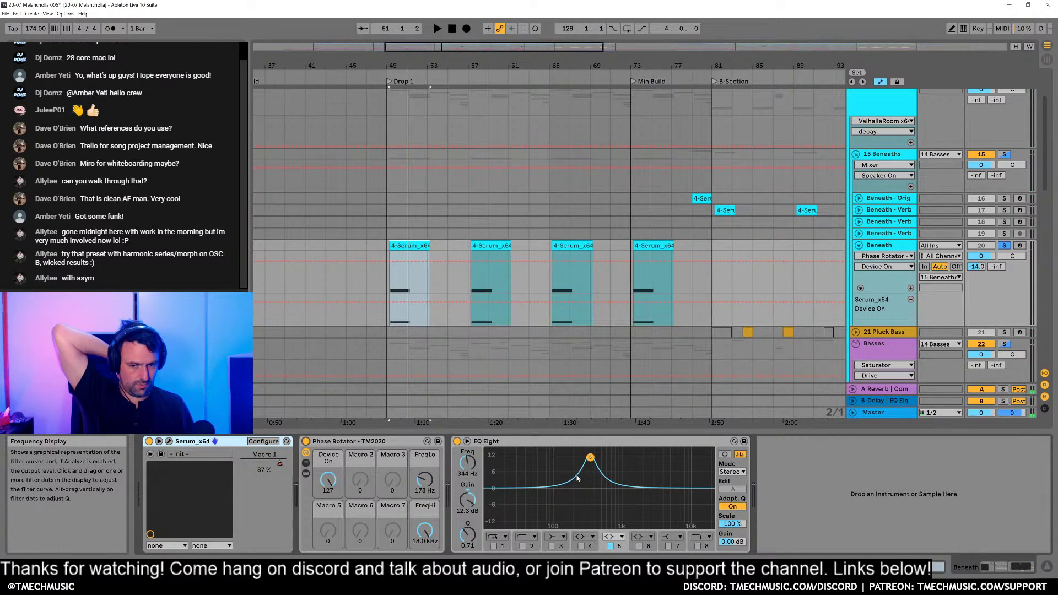
# Step: Unsolo and fold the Beneath track, and solo the Foghorn track instead
pyautogui.scroll(-1, 499, 216)
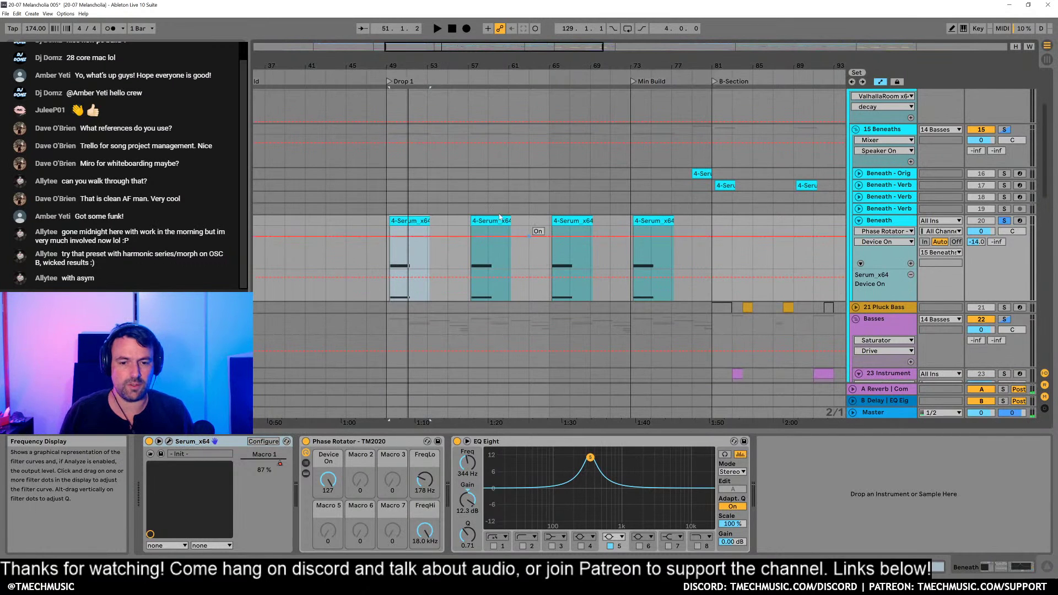
pyautogui.scroll(3, 499, 217)
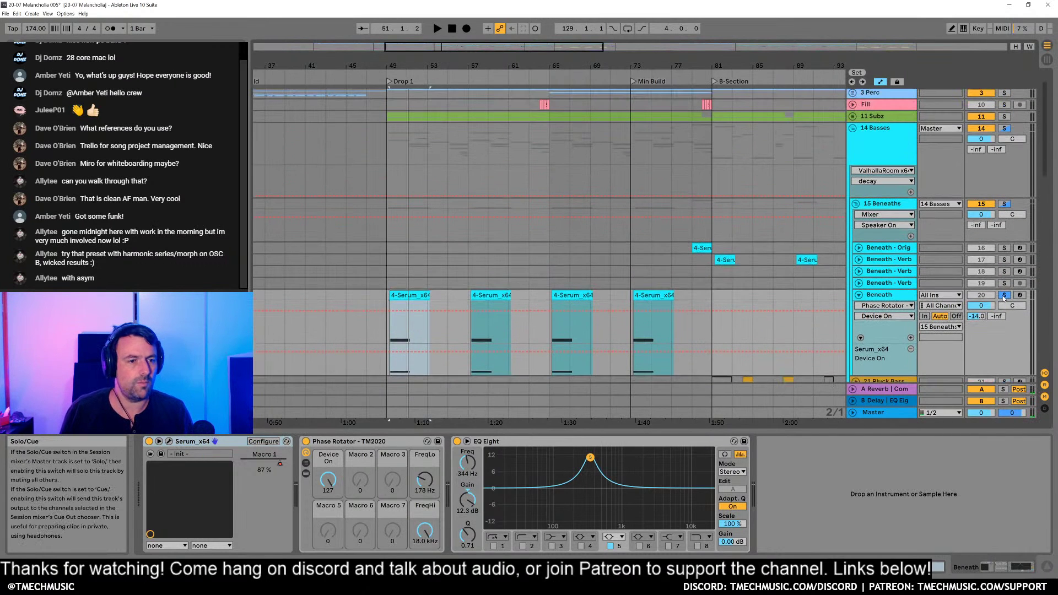
pyautogui.click(859, 295)
pyautogui.scroll(-4, 445, 291)
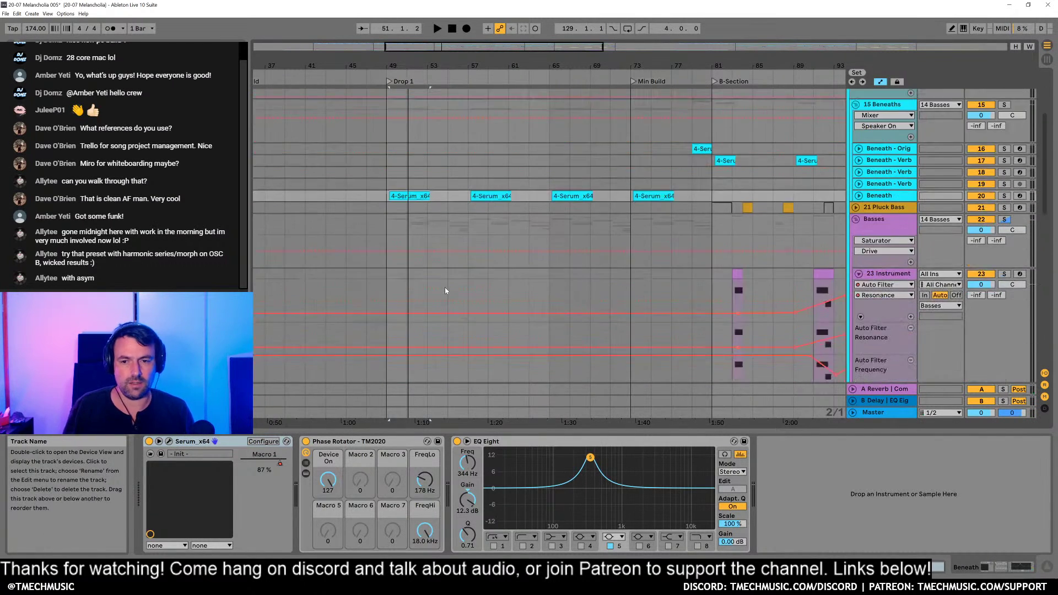
pyautogui.scroll(-8, 446, 290)
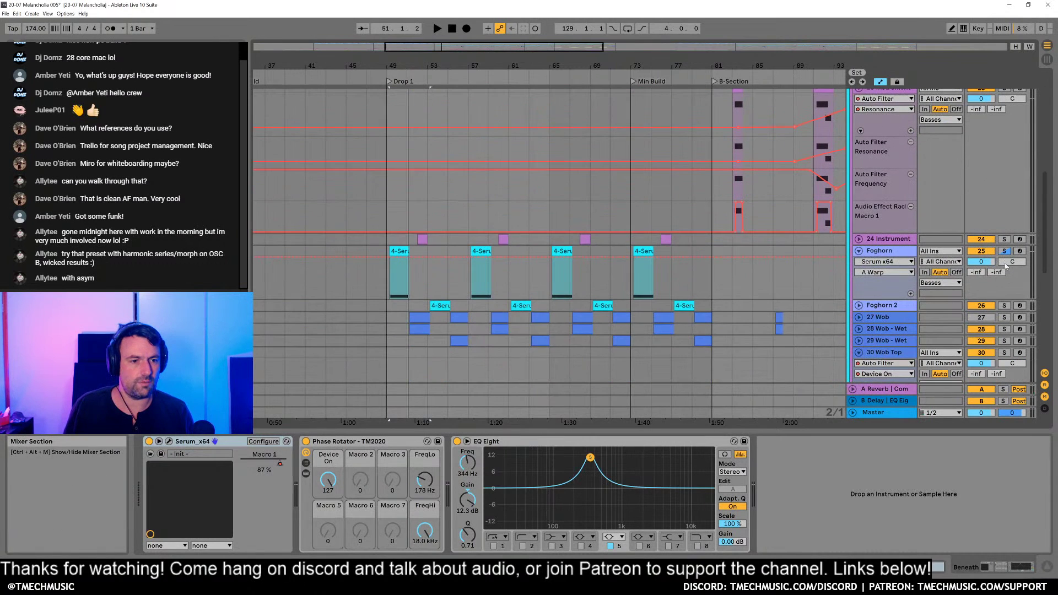
pyautogui.click(1005, 252)
# Step: Play the soloed Foghorn track from Drop 1, and restart playback from the same point
pyautogui.scroll(3, 992, 242)
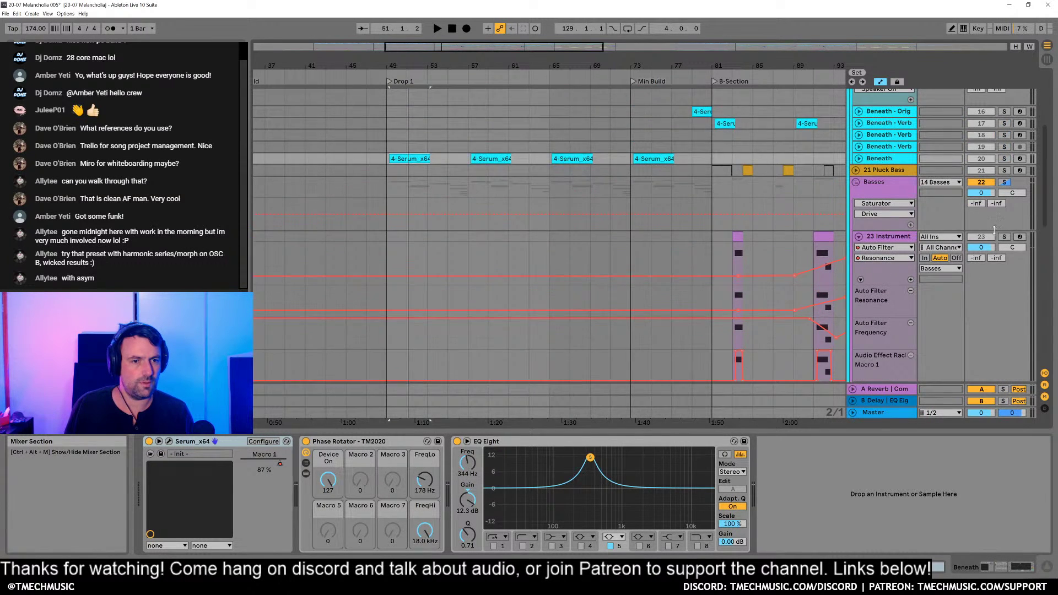
pyautogui.press('space')
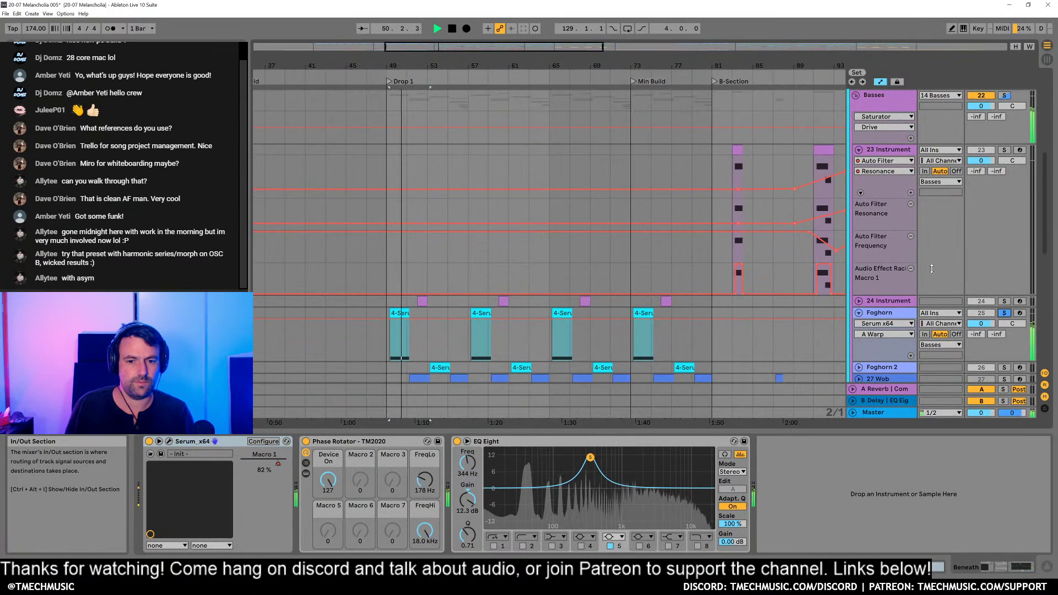
pyautogui.press('space')
pyautogui.press('space')
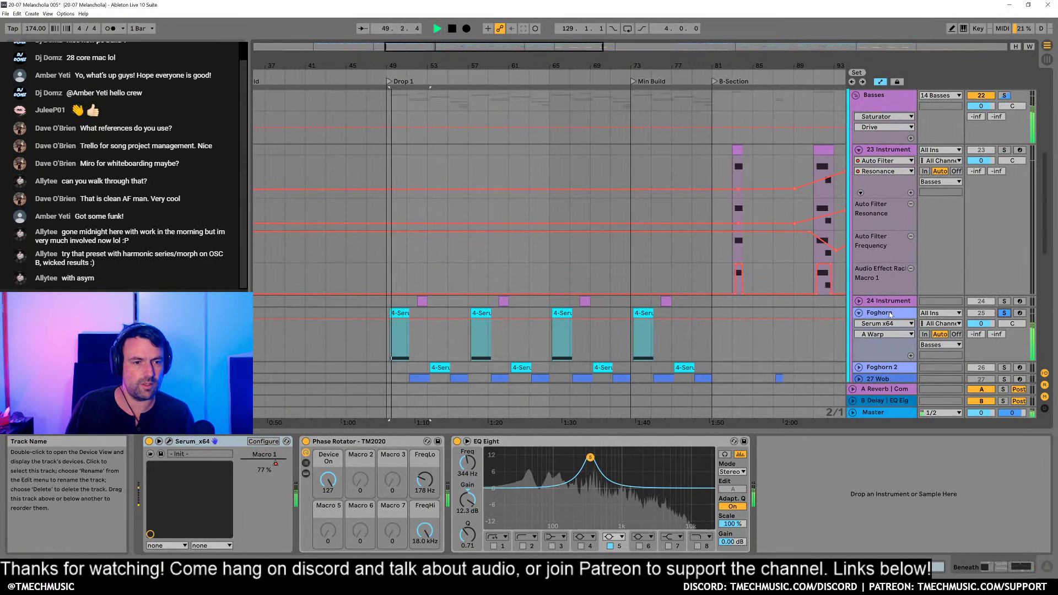
# Step: Stop playback, solo the Beneath track alongside Foghorn, and play the two bass layers together from Drop 1
pyautogui.press('space')
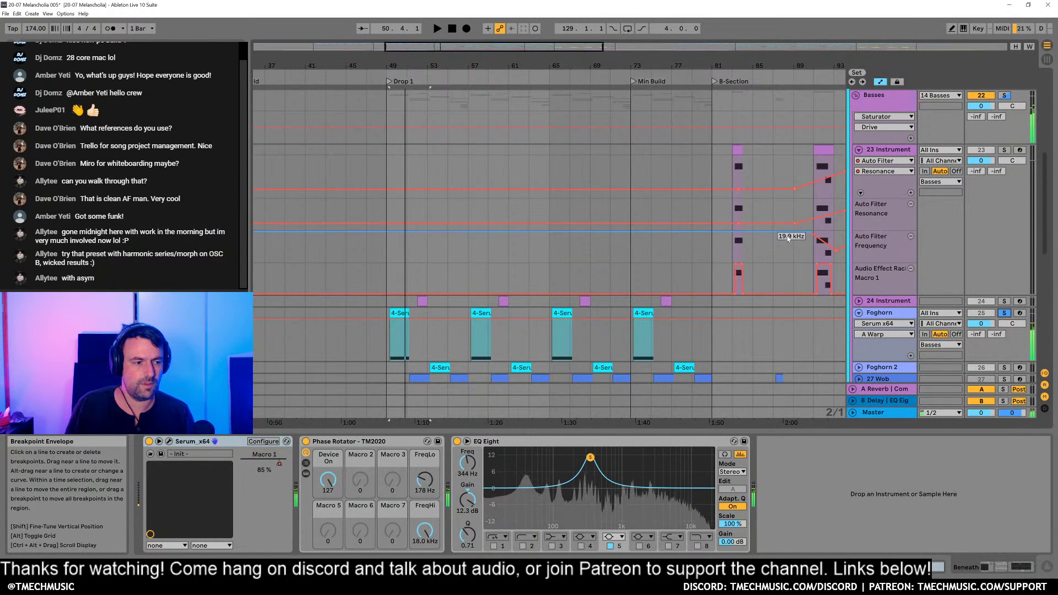
pyautogui.scroll(7, 870, 214)
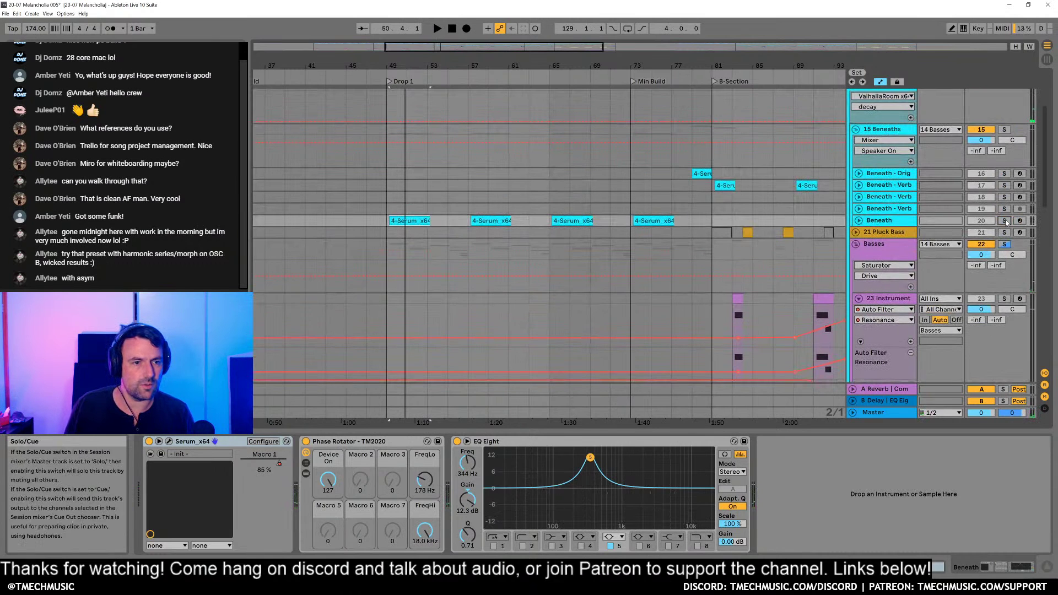
pyautogui.click(1004, 220)
pyautogui.press('space')
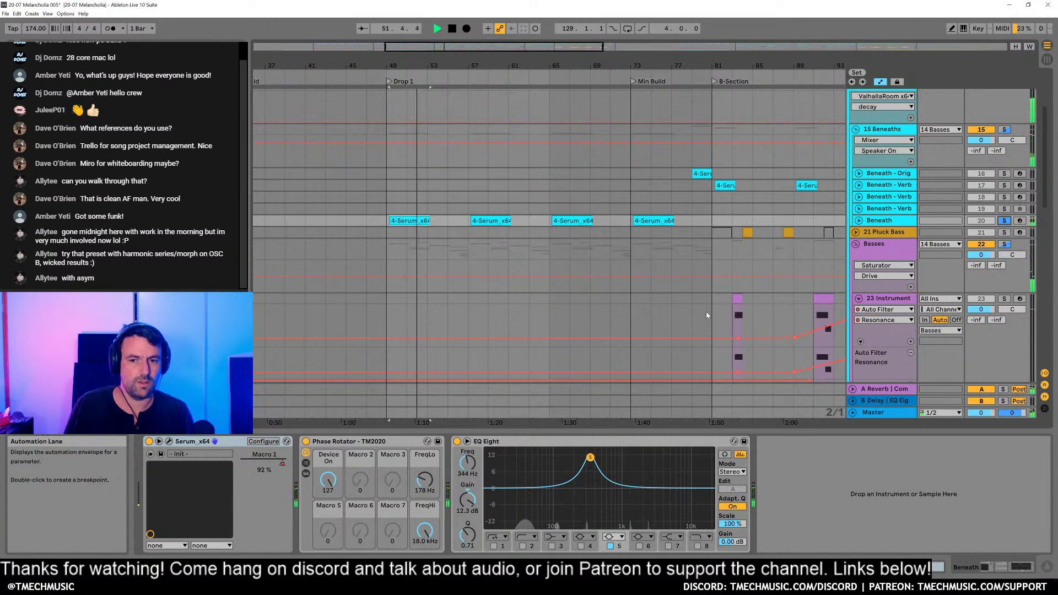
pyautogui.press('space')
pyautogui.scroll(-3, 611, 163)
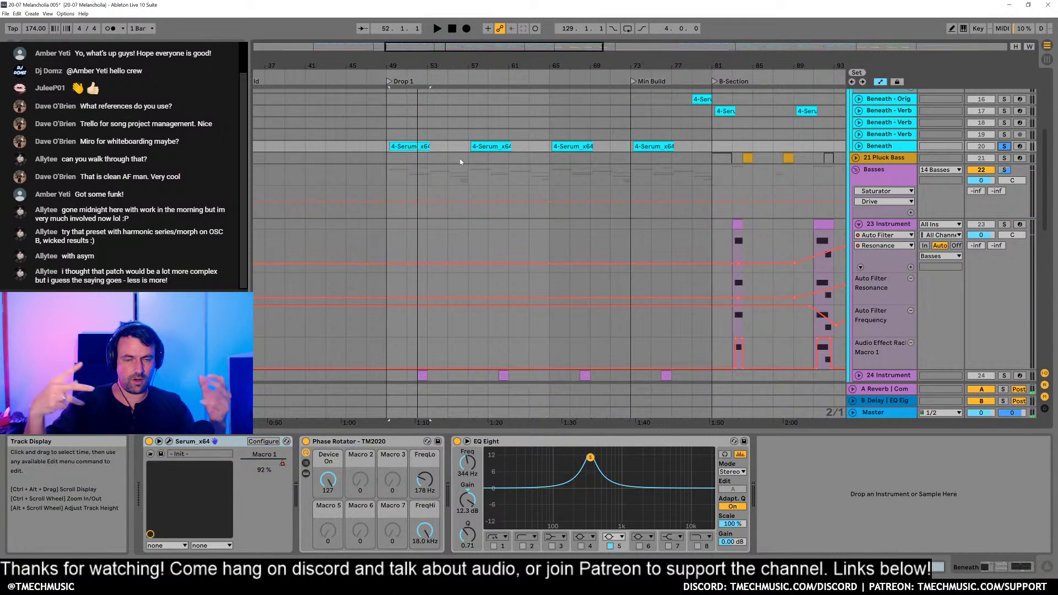
pyautogui.scroll(-2, 477, 174)
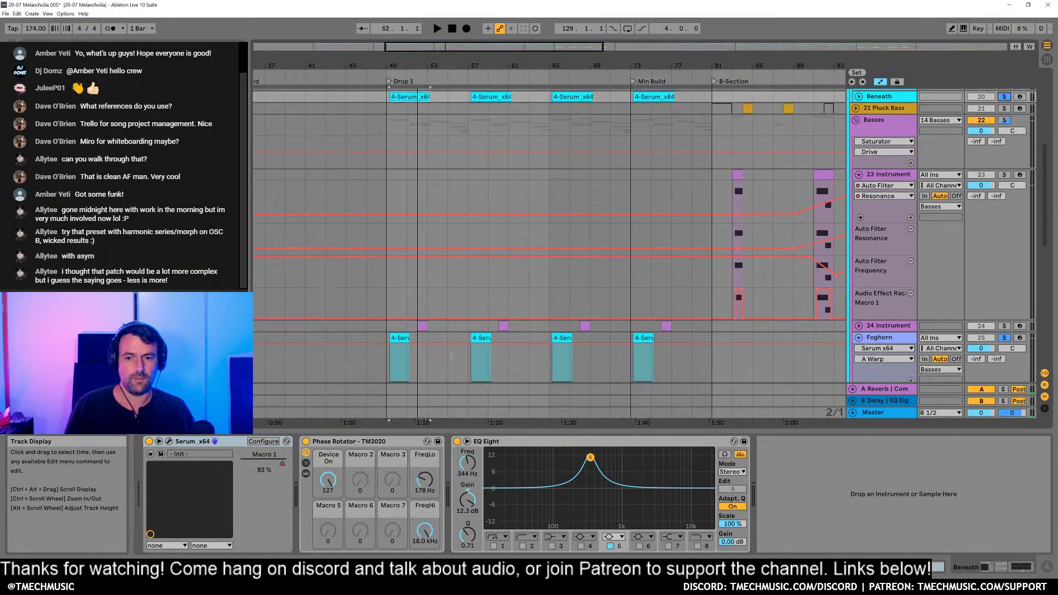
pyautogui.scroll(-2, 452, 356)
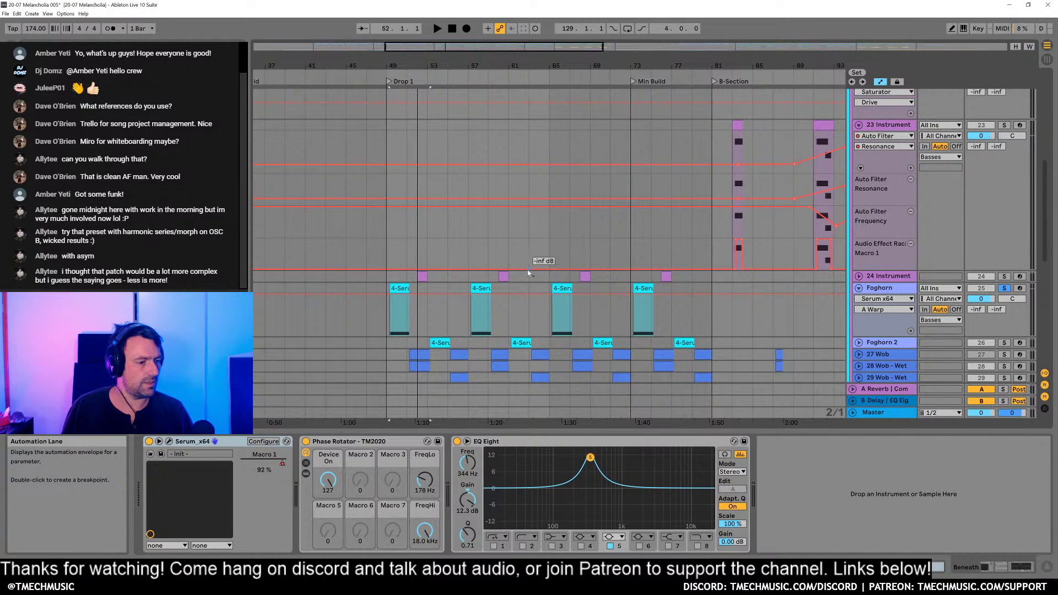
# Step: Create a new Live Set without saving the changes to 20-07 Melancholia 005
pyautogui.click(5, 15)
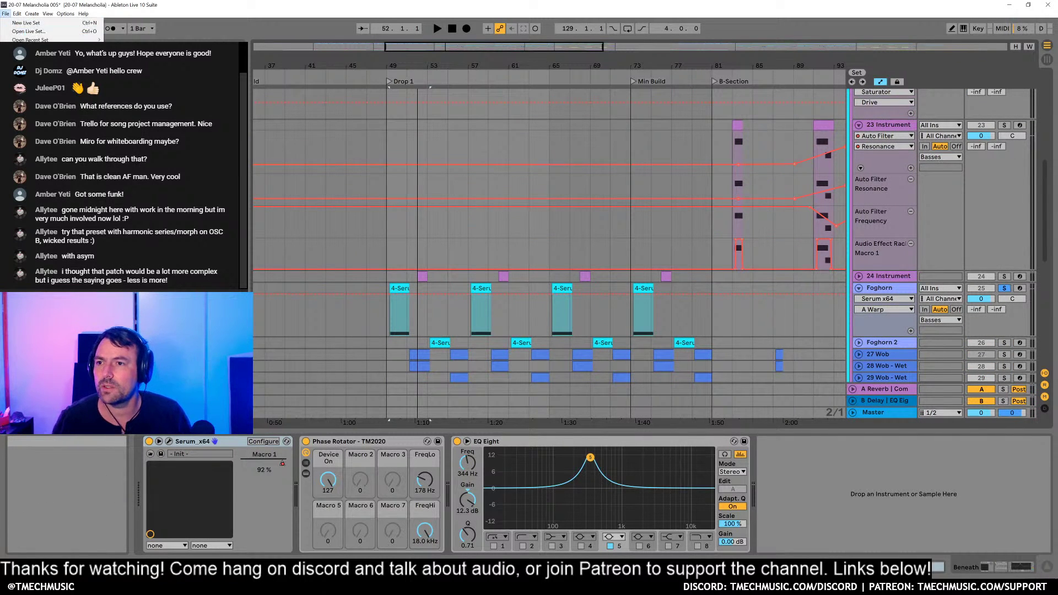
pyautogui.click(7, 23)
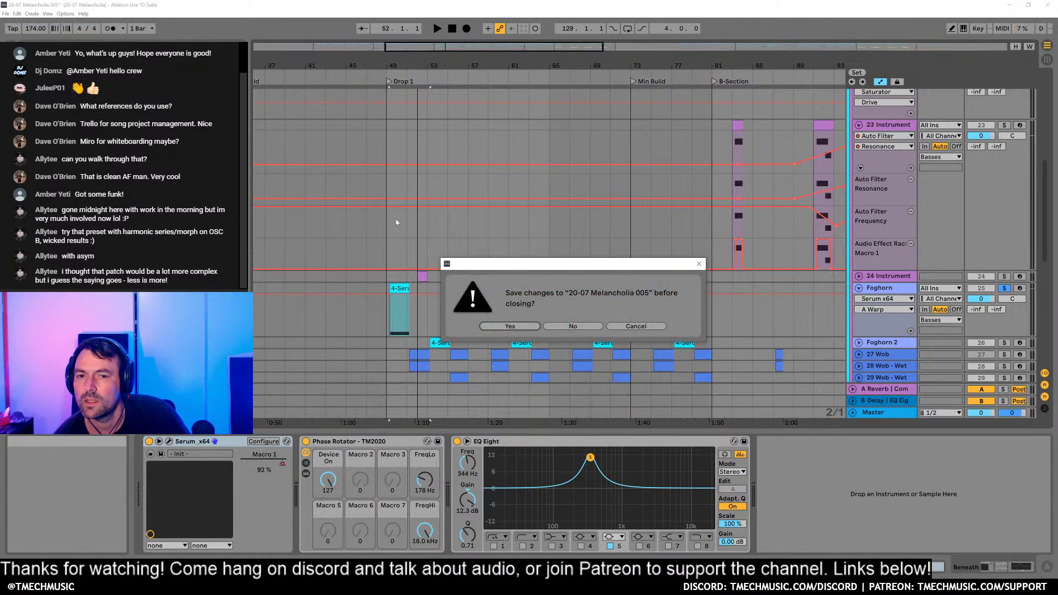
pyautogui.click(582, 327)
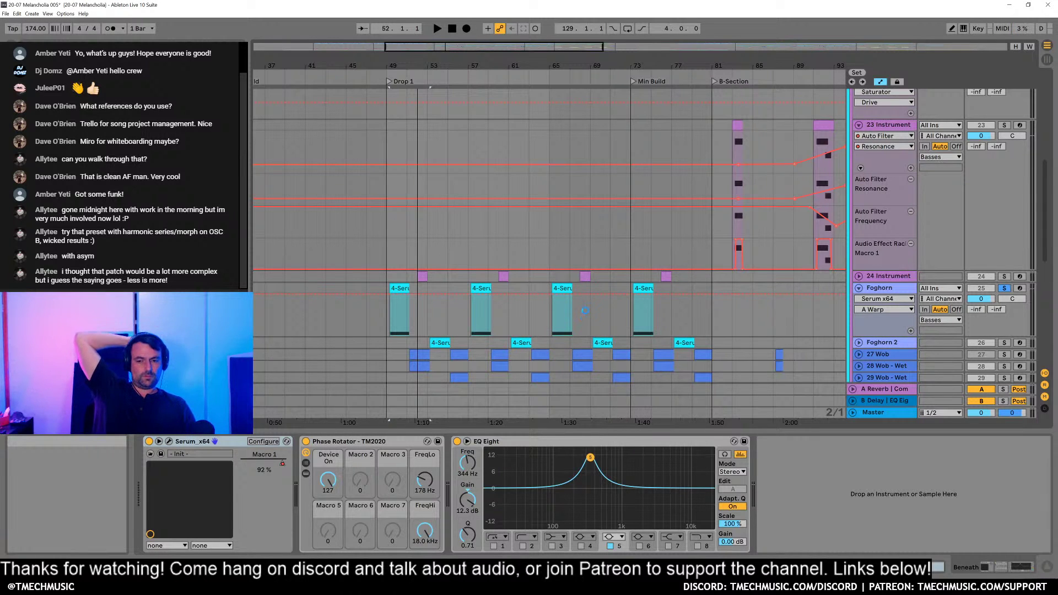
# Step: Switch to the Notepad to-do list, mark the first bass item with an x, and add a note about the hat volumes at the end
pyautogui.hotkey('alt', 'Tab')
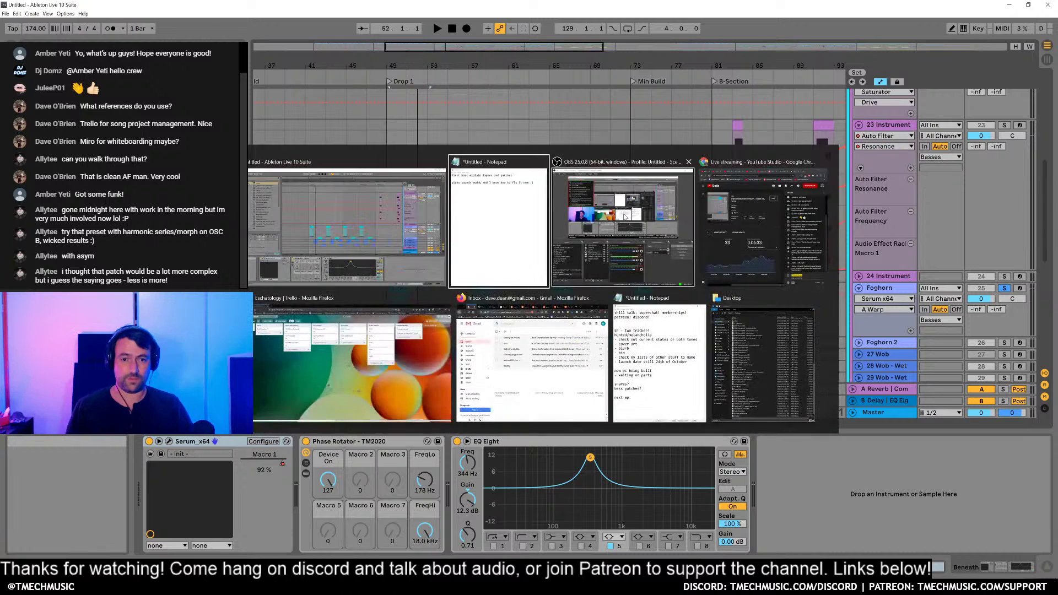
pyautogui.write('x')
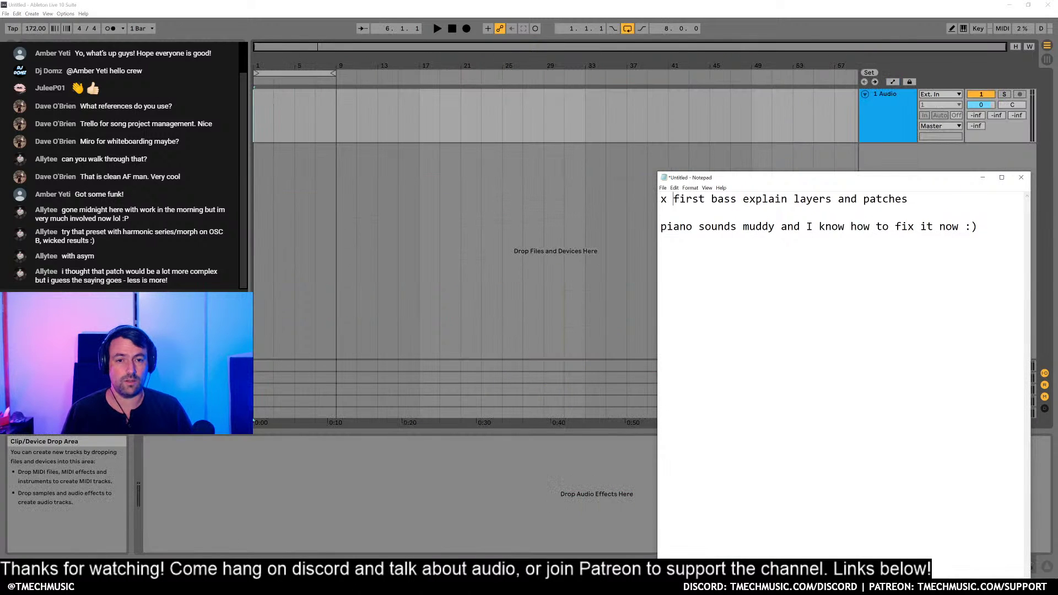
pyautogui.hotkey('ctrl', 'End')
pyautogui.hotkey('shift', 'Up')
pyautogui.press('Down')
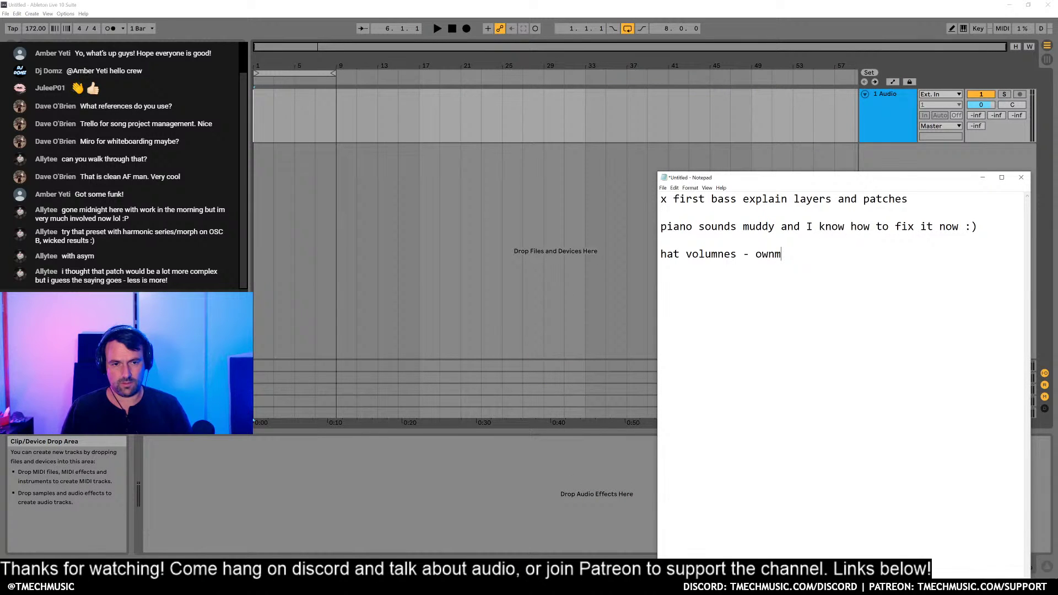
# Step: Return to Ableton Live and reopen the recent set 20-07 Melancholia 005
pyautogui.click(308, 133)
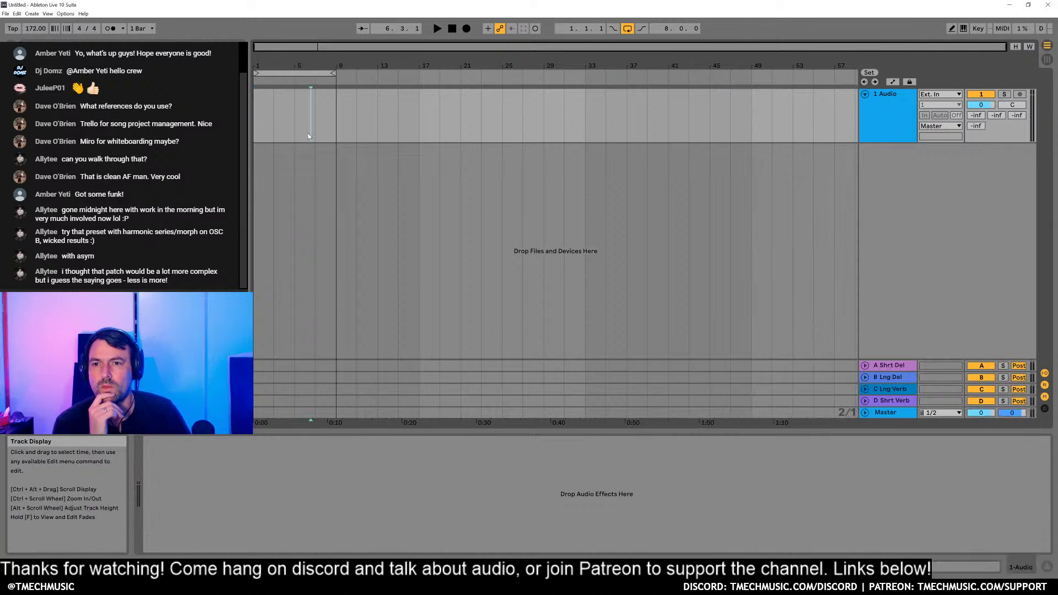
pyautogui.click(6, 14)
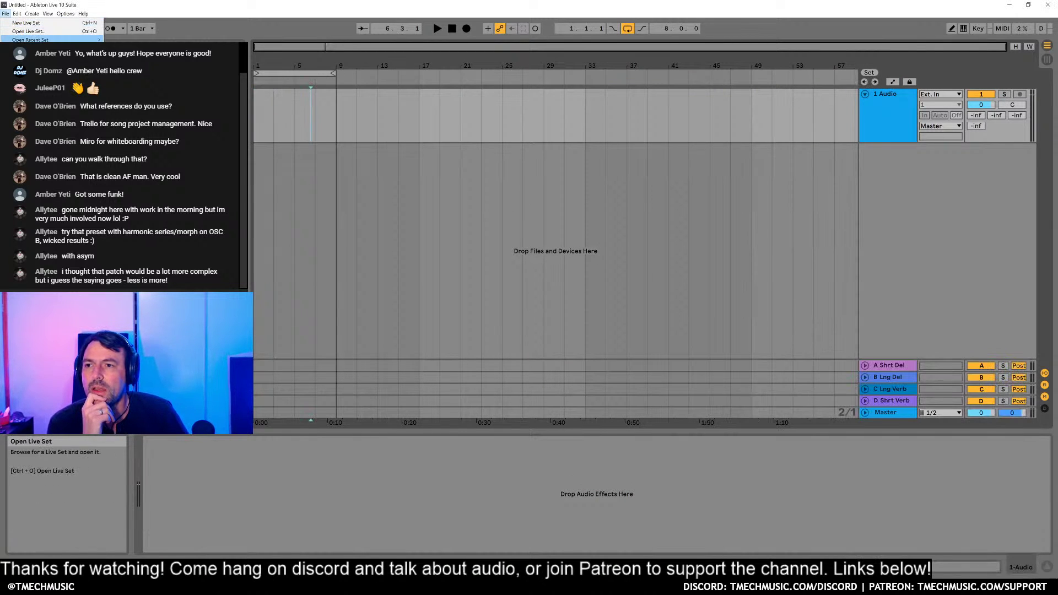
pyautogui.moveTo(33, 40)
pyautogui.click(165, 40)
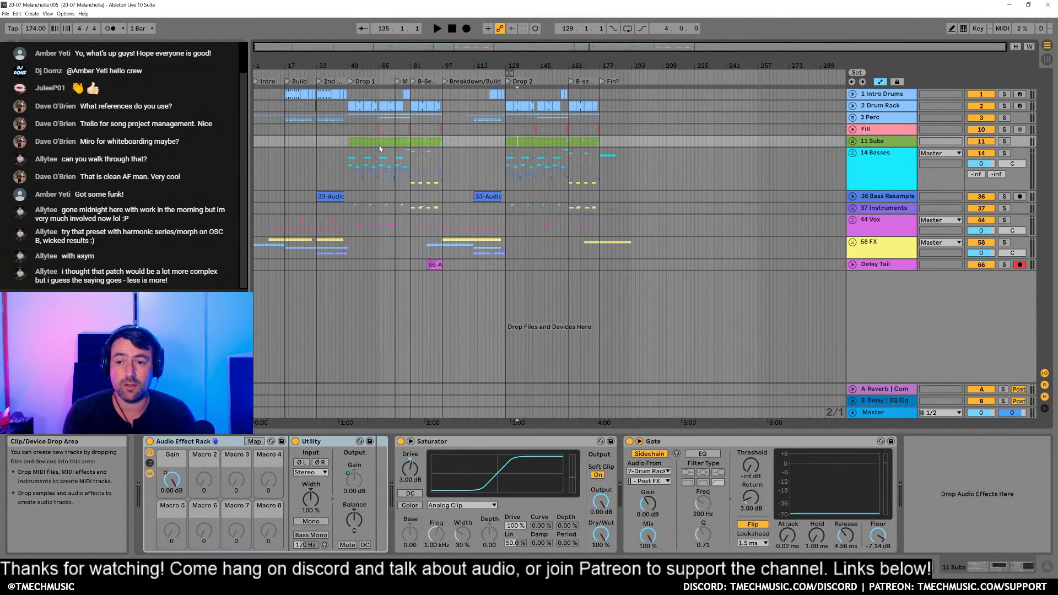
# Step: Unfold the 3 Perc group and set the 4 Drum Rack and 6 Faster track volumes to -3.0 dB
pyautogui.click(853, 117)
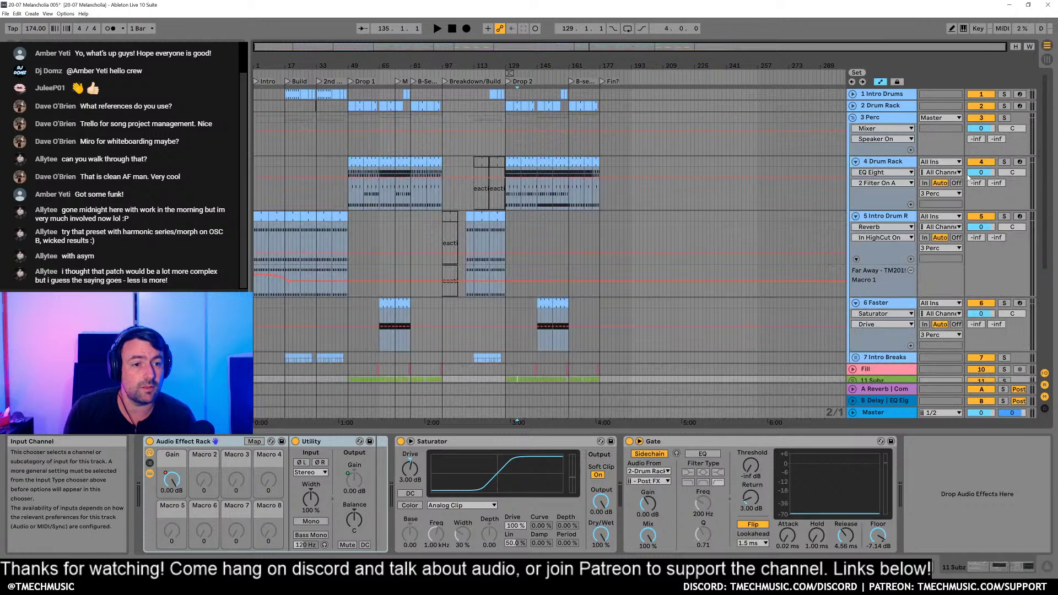
pyautogui.click(986, 175)
pyautogui.moveTo(988, 177); pyautogui.dragTo(988, 182)
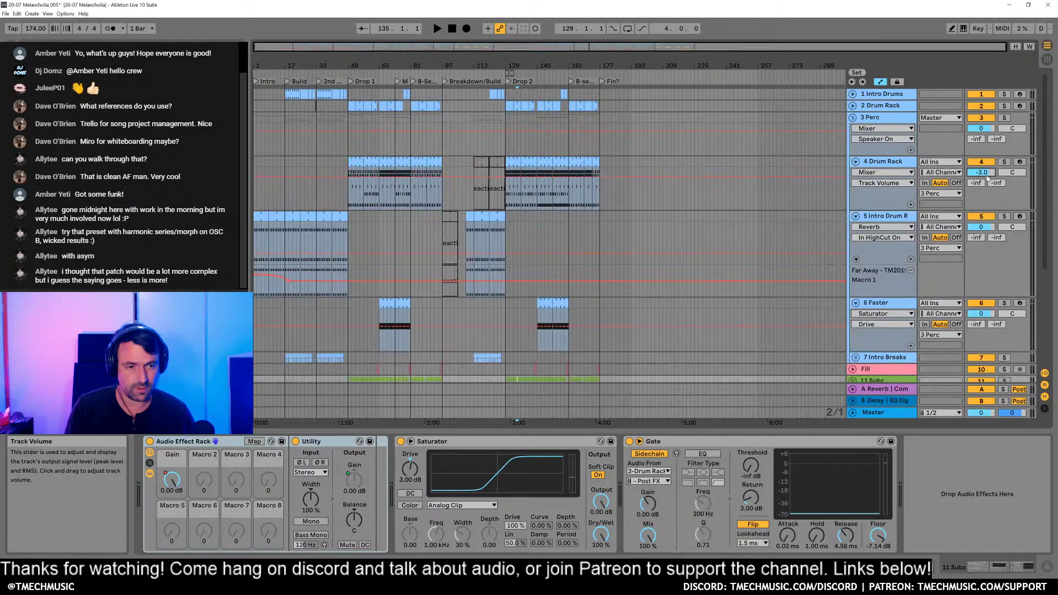
pyautogui.click(989, 315)
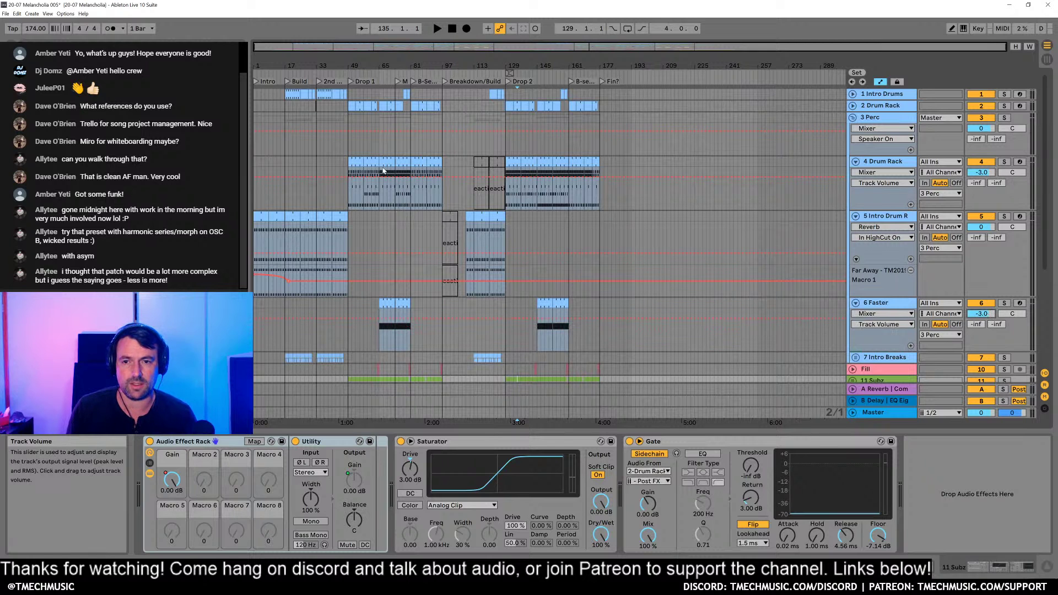
# Step: Play Drop 1 from within the 4 Drum Rack clips, muting and reactivating that track to compare the hats
pyautogui.click(375, 163)
pyautogui.press('space')
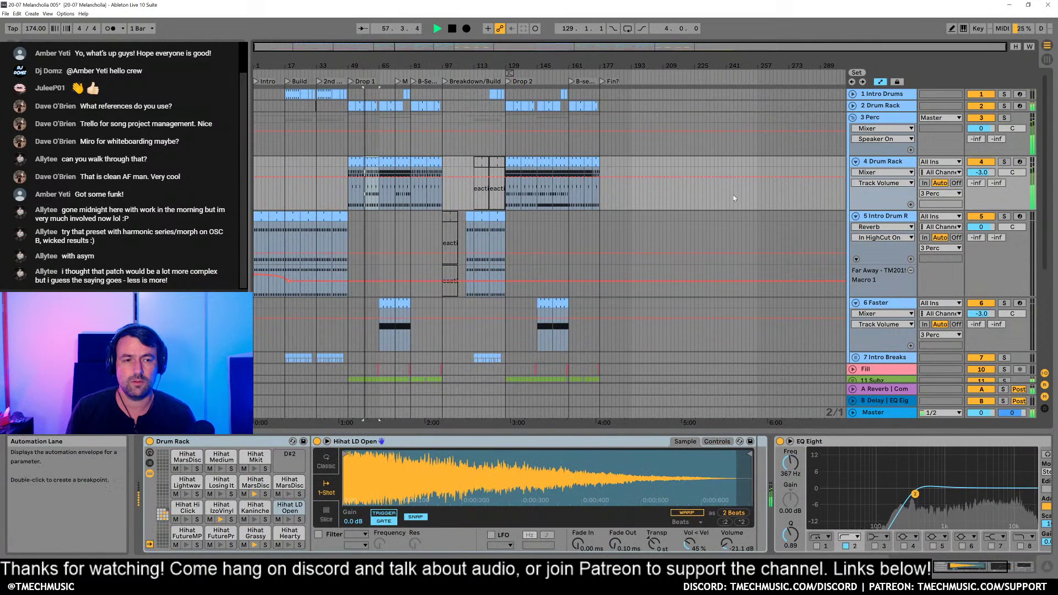
pyautogui.click(982, 161)
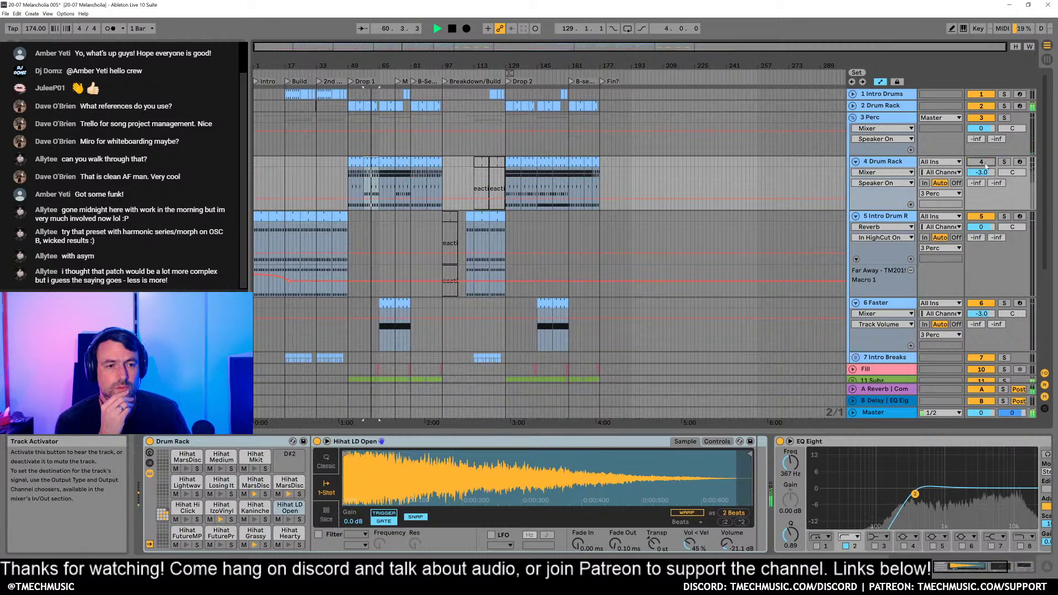
pyautogui.click(984, 163)
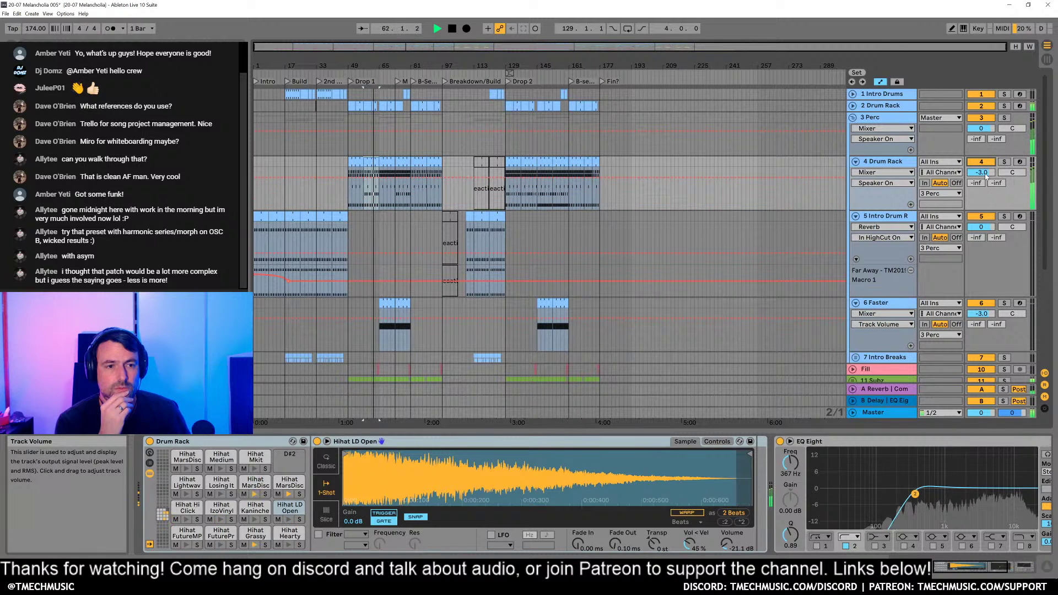
# Step: Set the 4 Drum Rack track volume to -6.0 dB and replay from just before Drop 1
pyautogui.click(984, 174)
pyautogui.write('-')
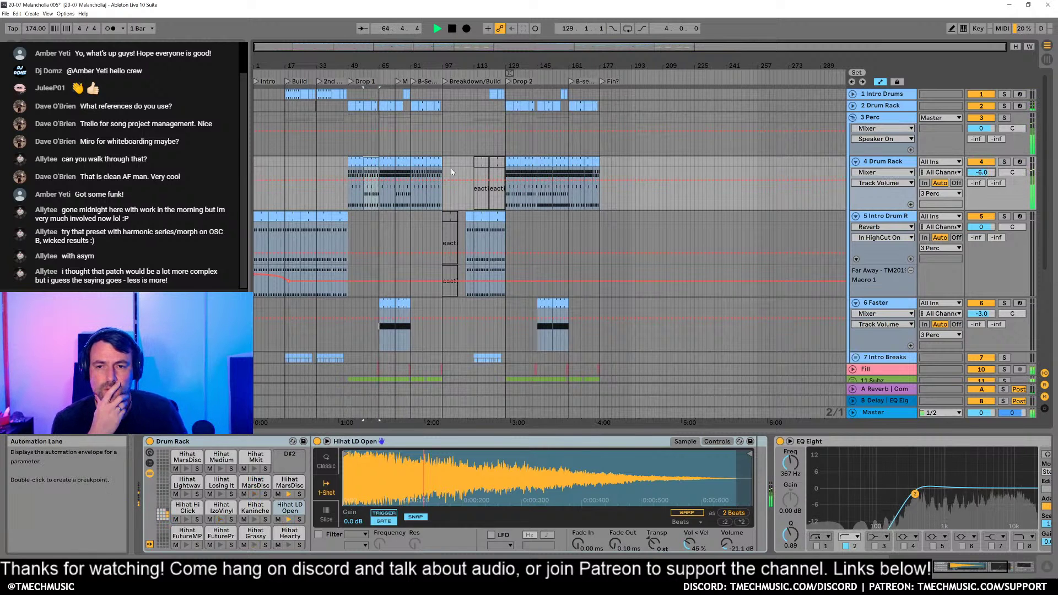
pyautogui.click(344, 165)
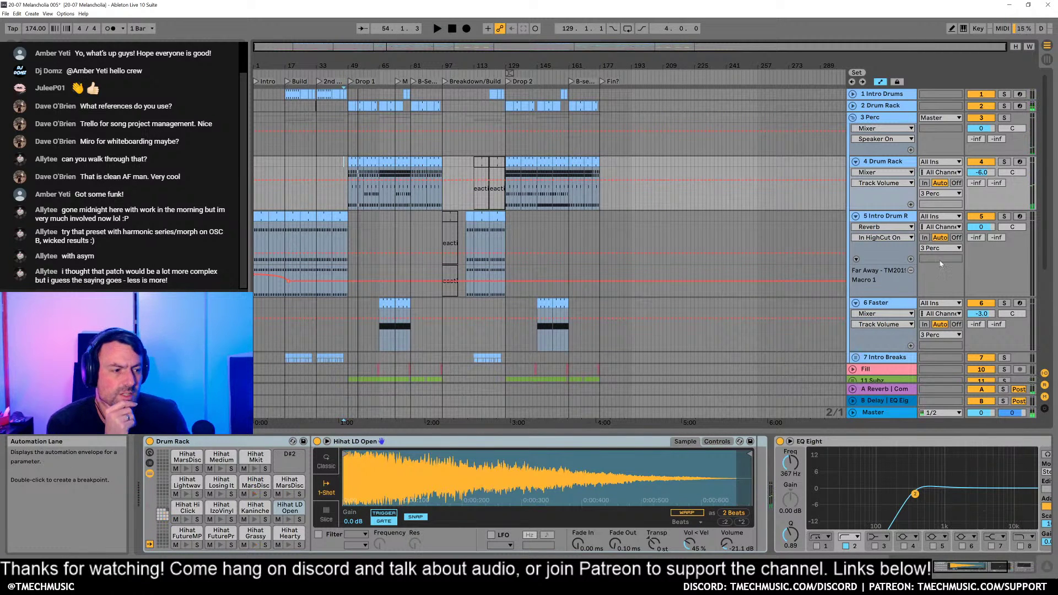
pyautogui.moveTo(440, 60); pyautogui.dragTo(440, 65)
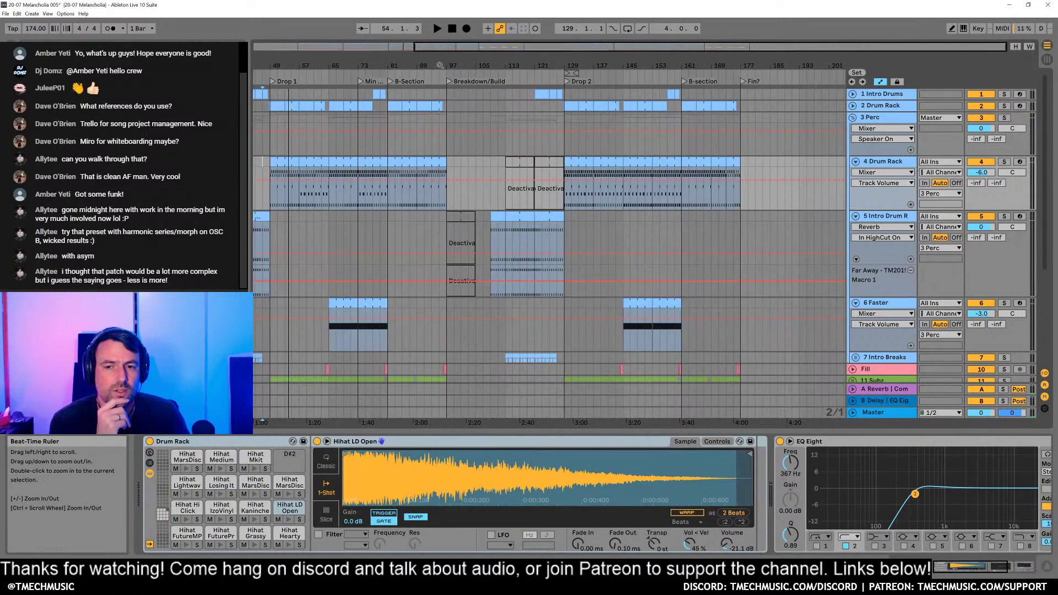
pyautogui.scroll(-5, 570, 210)
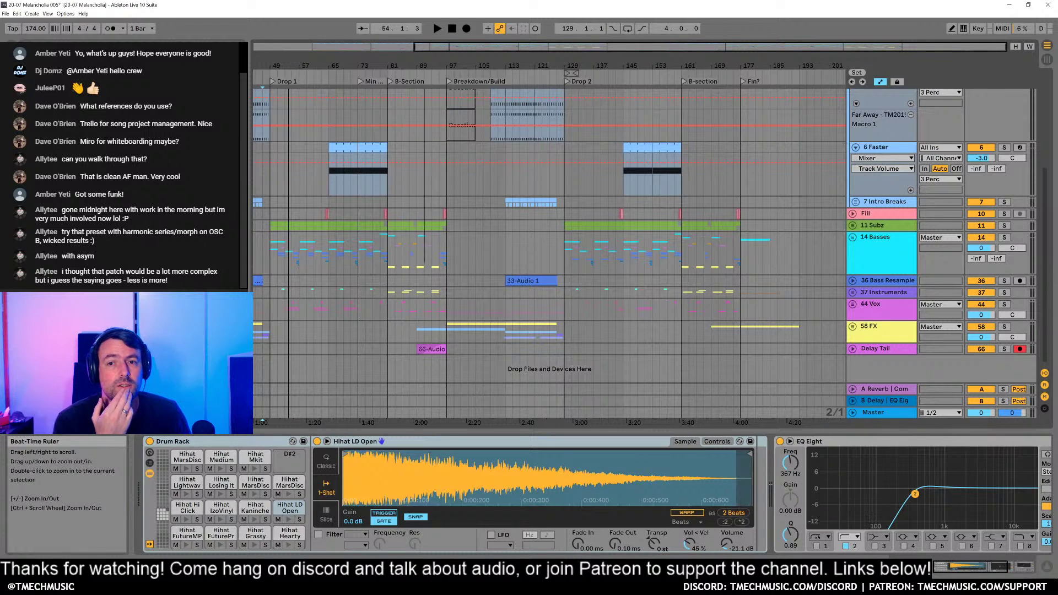
pyautogui.moveTo(424, 62); pyautogui.dragTo(421, 52)
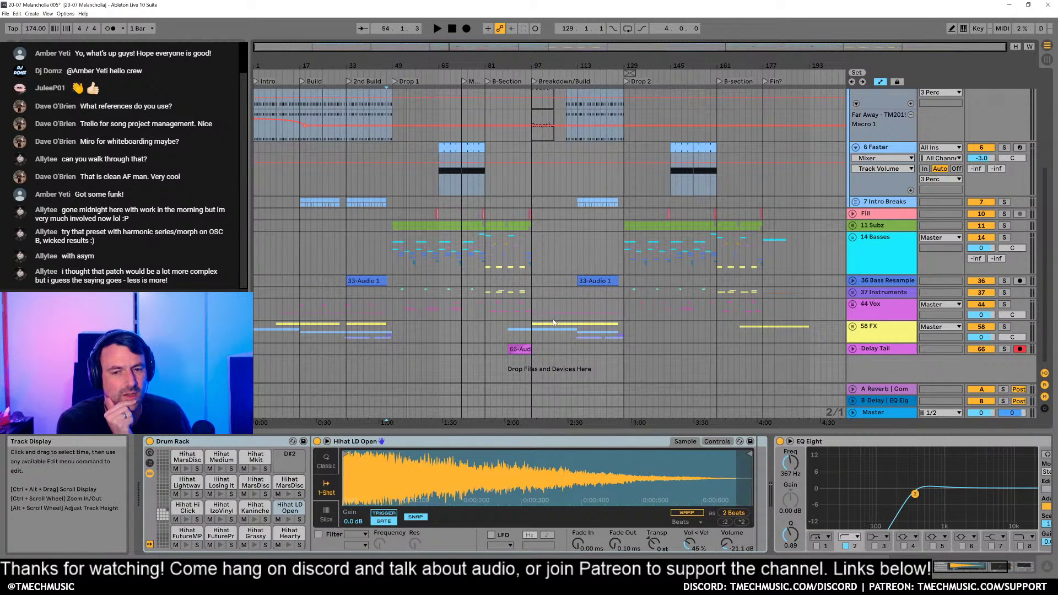
pyautogui.click(489, 334)
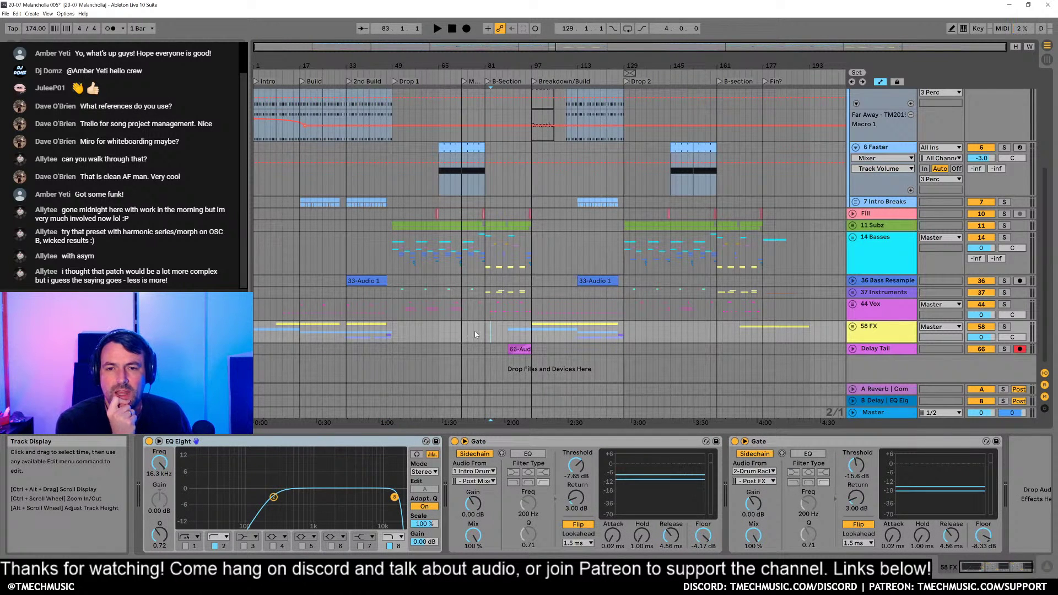
# Step: Select all tracks and fold their lanes in the arrangement
pyautogui.click(886, 147)
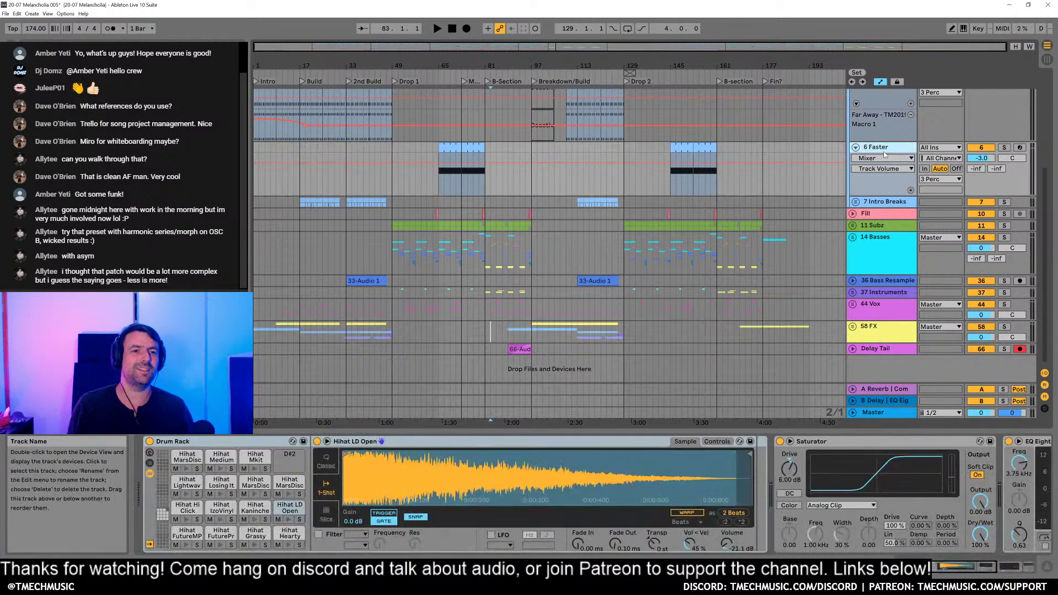
pyautogui.hotkey('ctrl', 'a')
pyautogui.press('u')
pyautogui.click(445, 338)
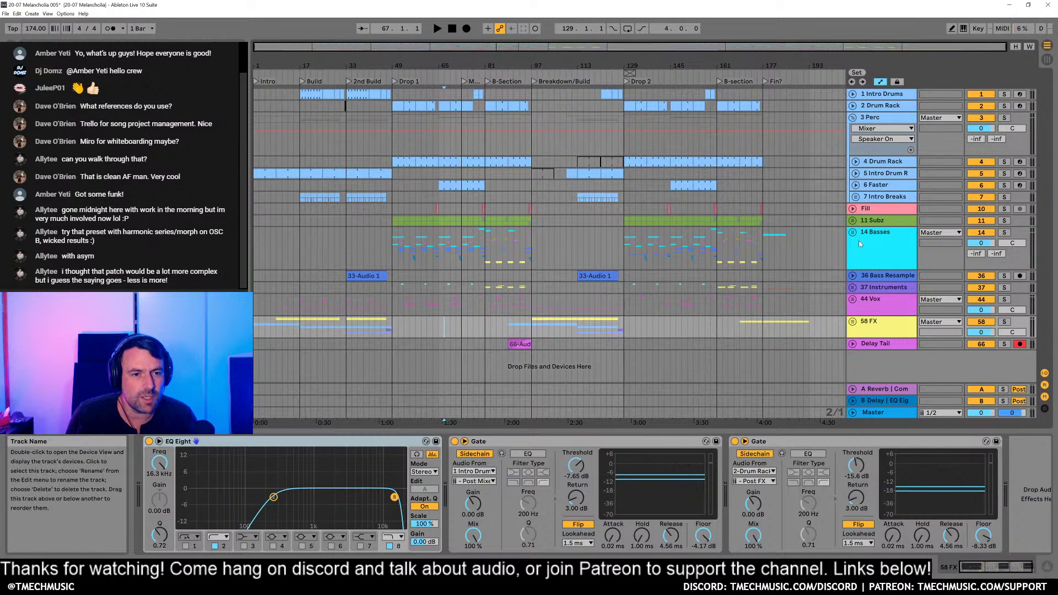
# Step: Unfold the 37 Instruments group and its nested 39 Pianos and 40 Pianos groups to reach the Chords and Melody tracks
pyautogui.click(853, 287)
pyautogui.scroll(-2, 829, 320)
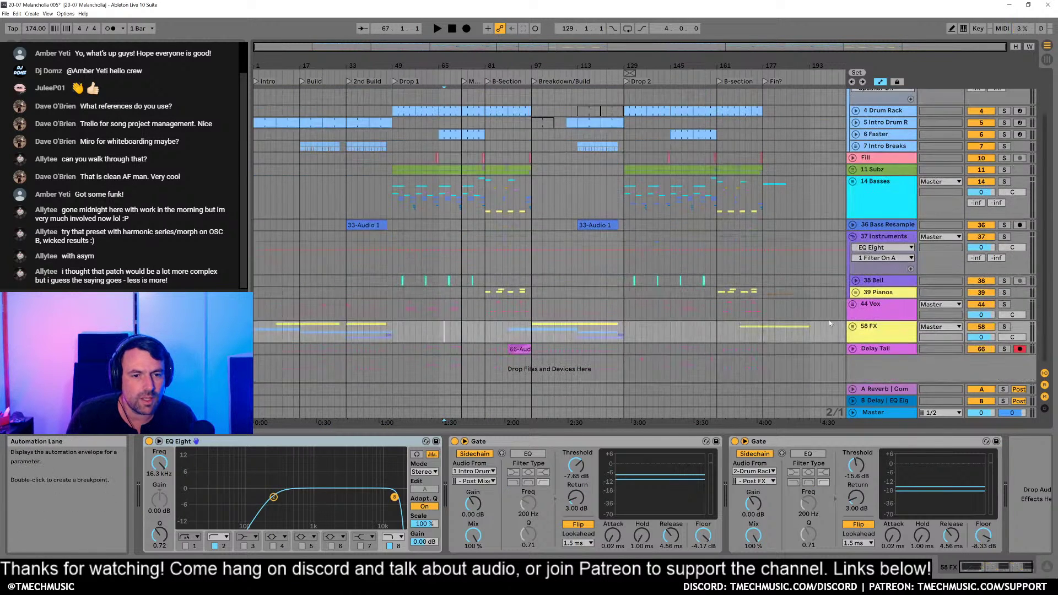
pyautogui.click(855, 293)
pyautogui.scroll(-2, 877, 296)
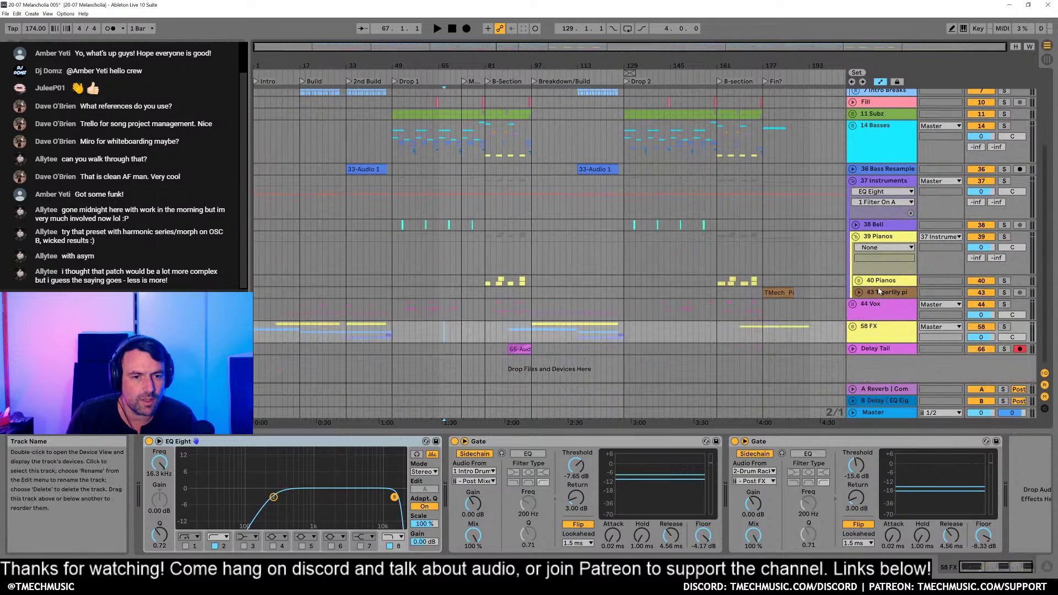
pyautogui.rightClick(881, 285)
pyautogui.click(881, 285)
pyautogui.rightClick(881, 286)
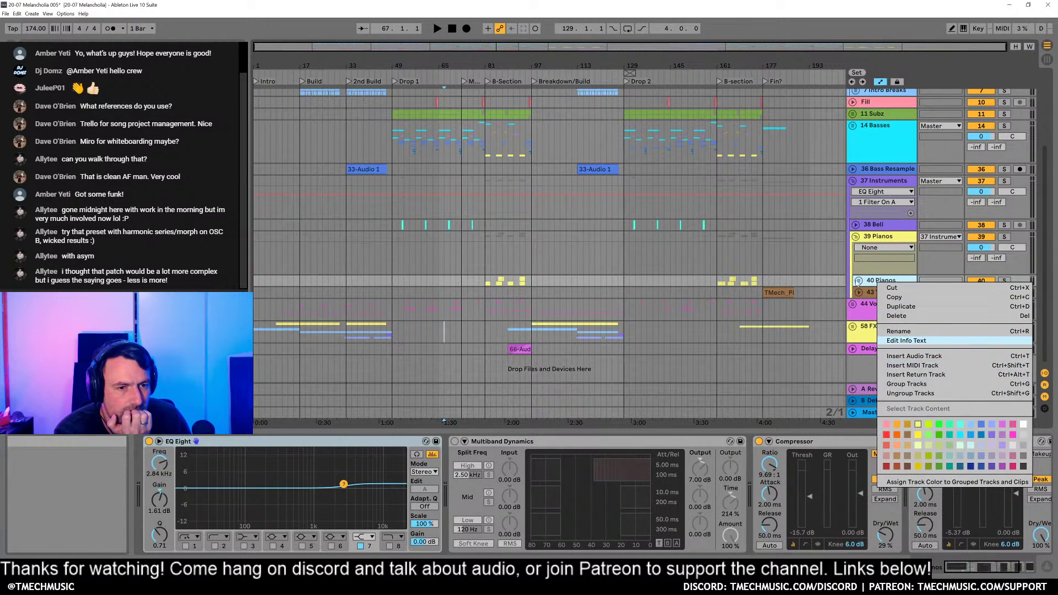
pyautogui.press('Escape')
pyautogui.click(859, 281)
pyautogui.scroll(-3, 877, 284)
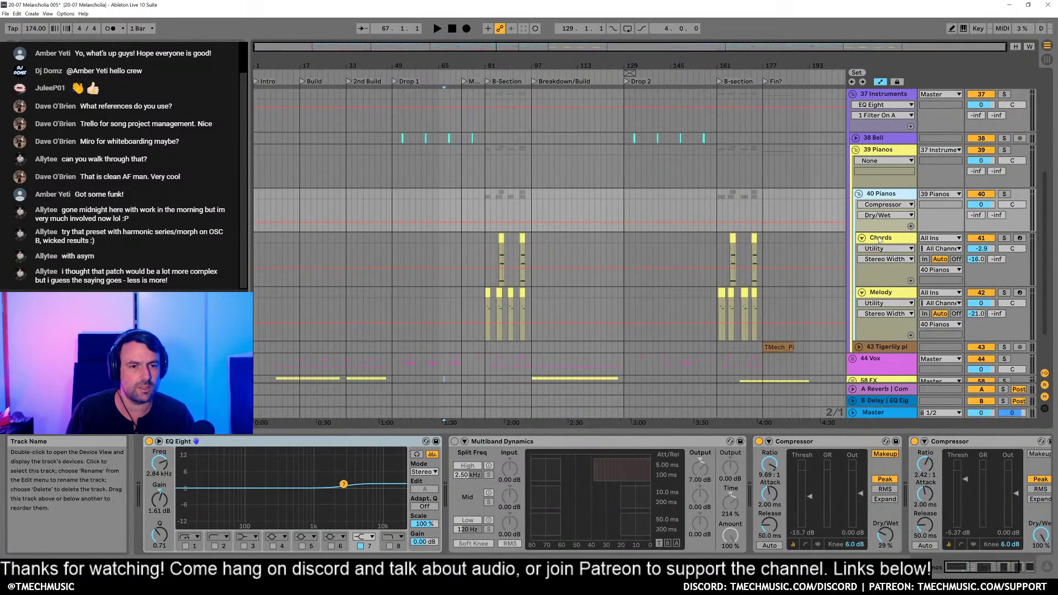
# Step: Inspect the device chain of the Melody piano track, followed by that of the Chords track
pyautogui.click(886, 286)
pyautogui.click(882, 293)
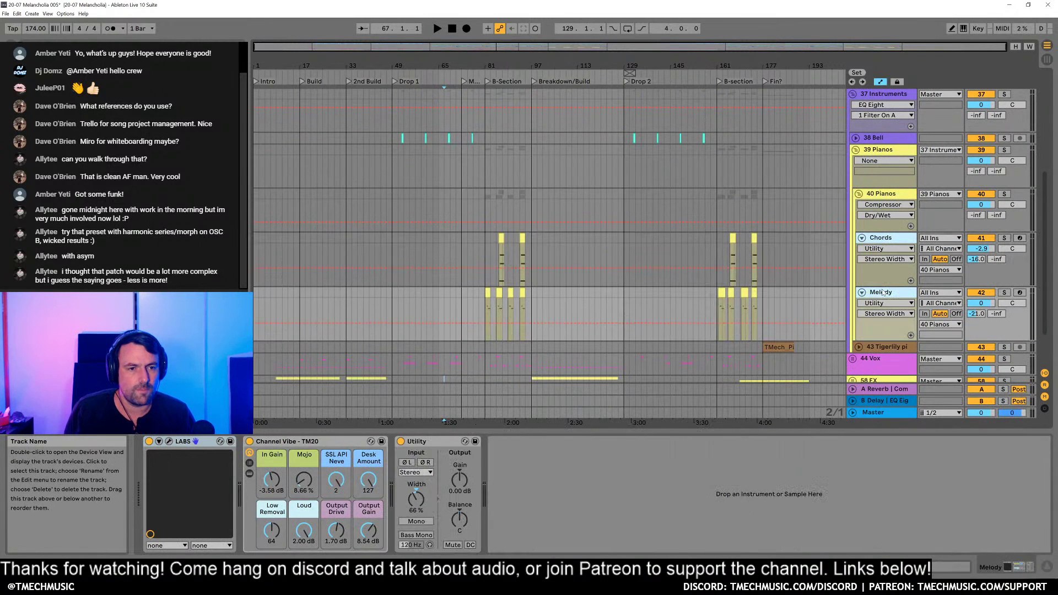
pyautogui.click(882, 238)
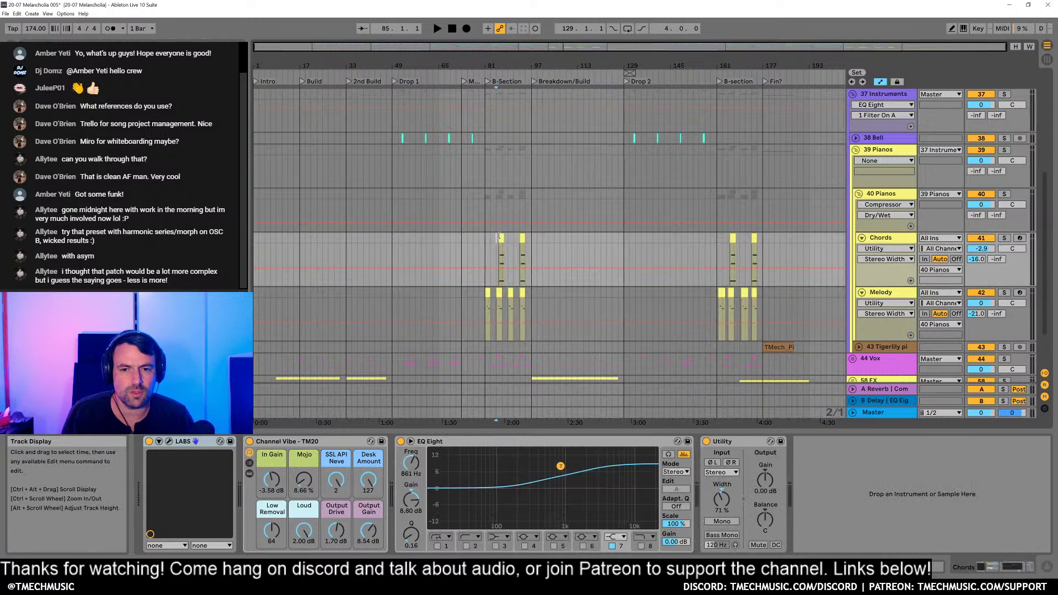
# Step: Audition the Chords and Melody piano tracks in solo within the B-Section, ending with Chords soloed
pyautogui.click(1005, 238)
pyautogui.press('space')
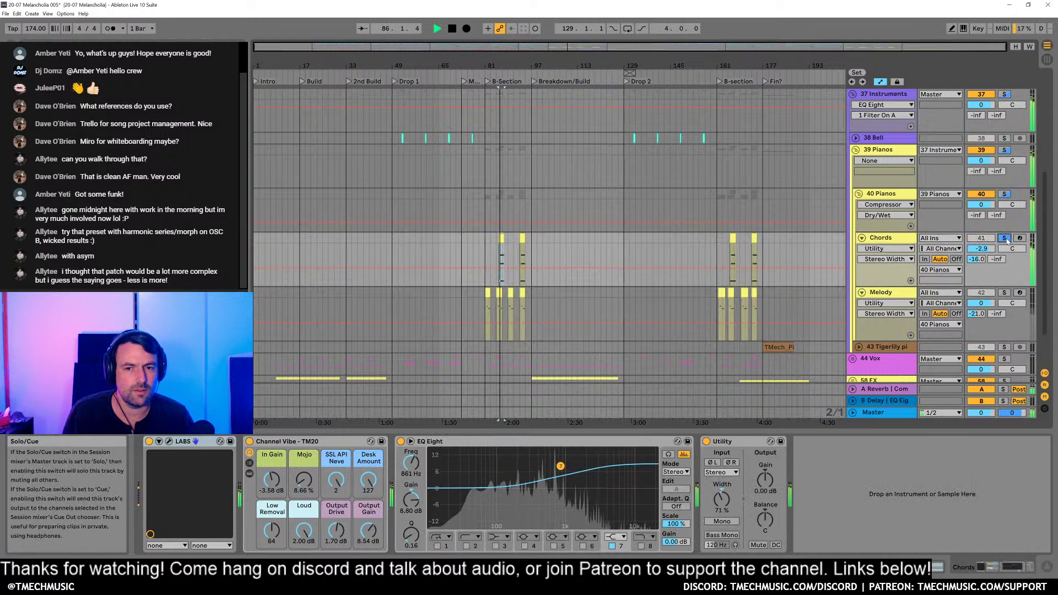
pyautogui.click(1005, 293)
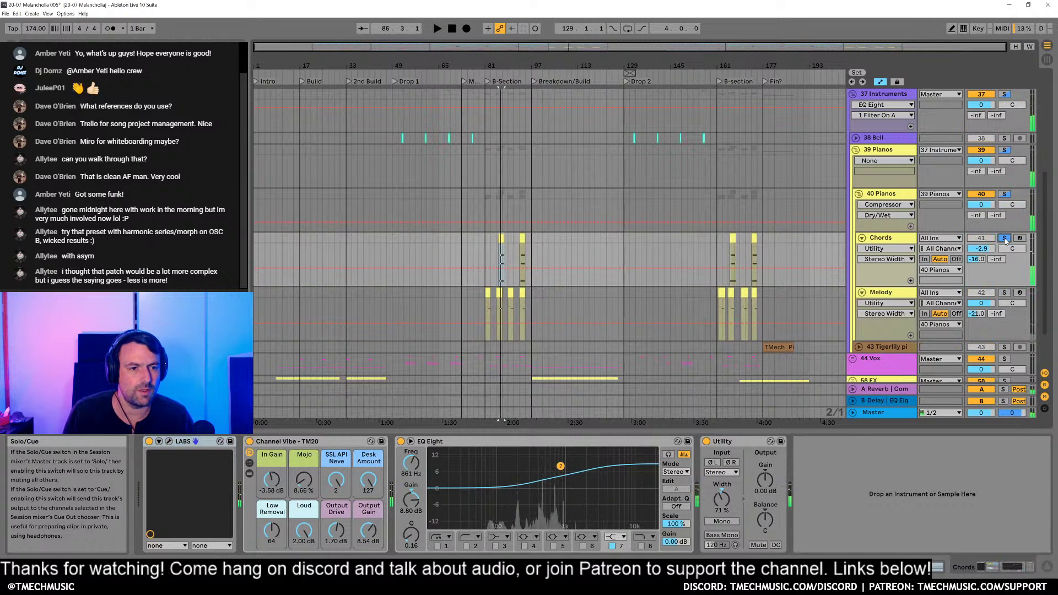
pyautogui.click(1005, 238)
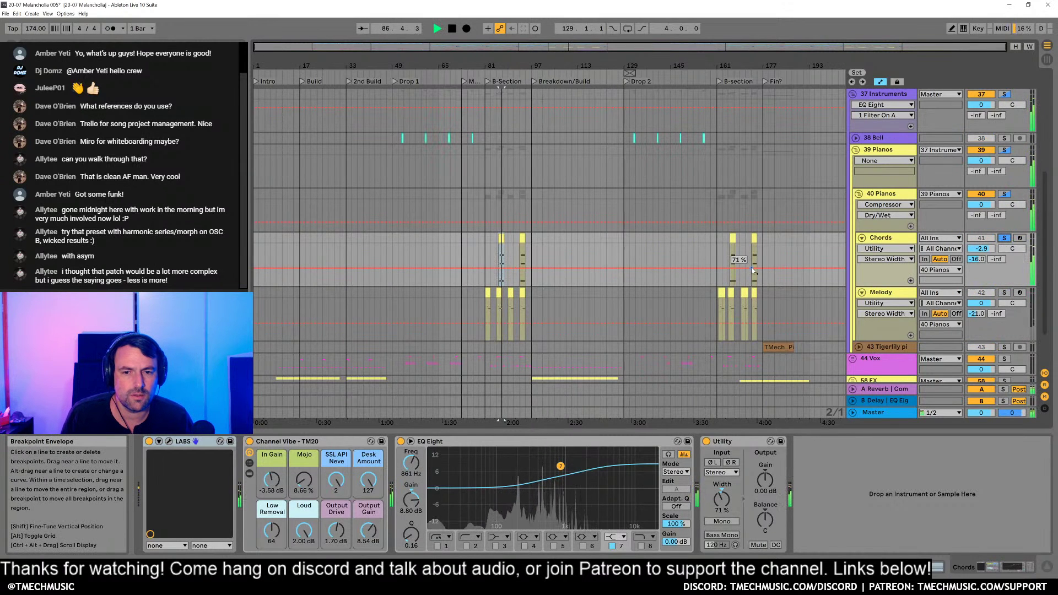
pyautogui.press('space')
# Step: Add a low cut at 63.9 Hz with a Q of 0.49 in the Chords track's EQ Eight and replay the chord
pyautogui.doubleClick(468, 497)
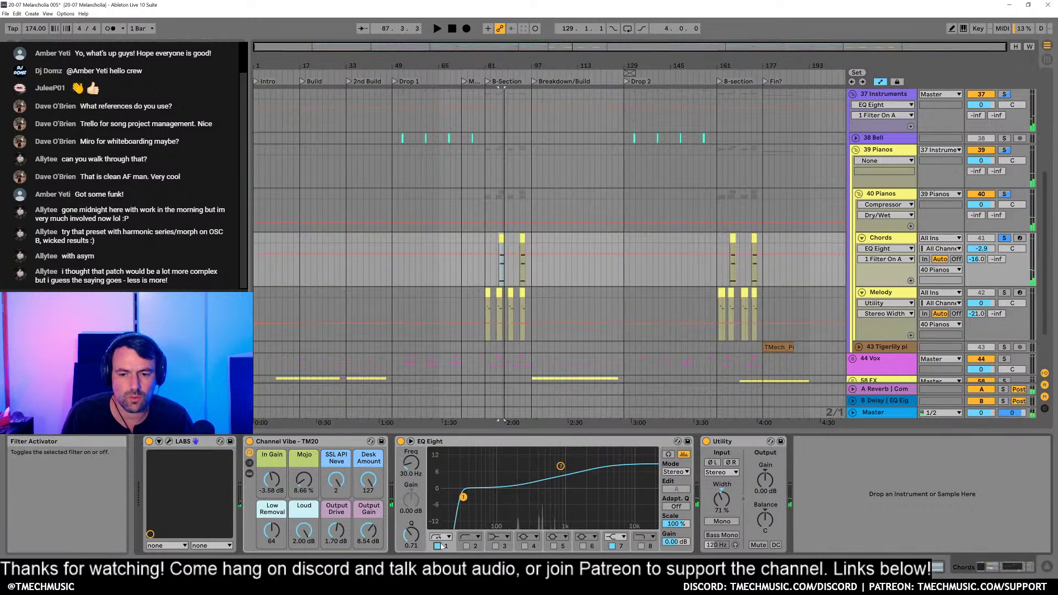
pyautogui.moveTo(468, 497); pyautogui.dragTo(485, 503)
pyautogui.press('space')
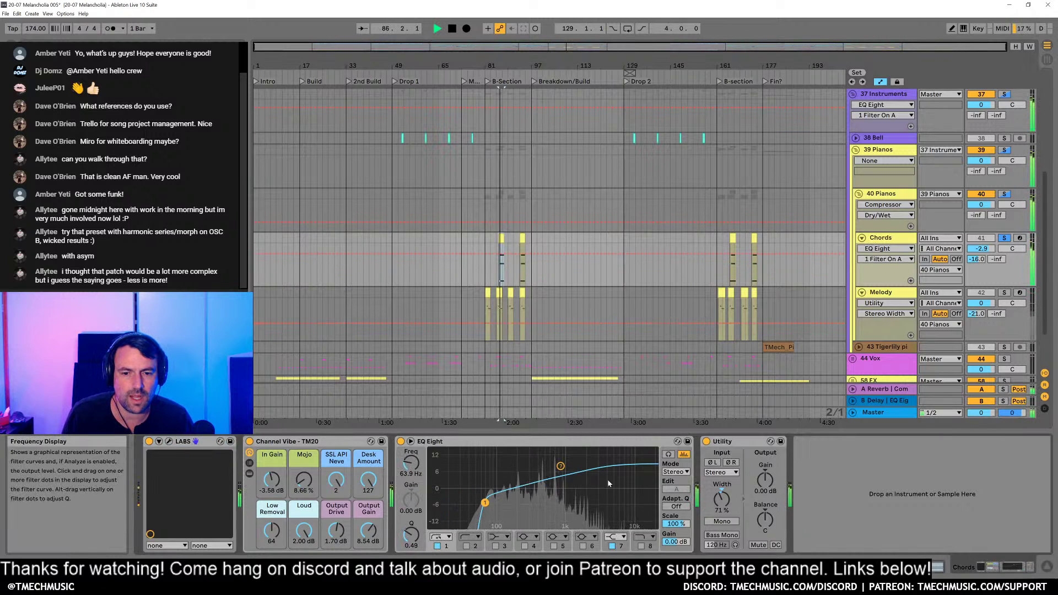
pyautogui.press('space')
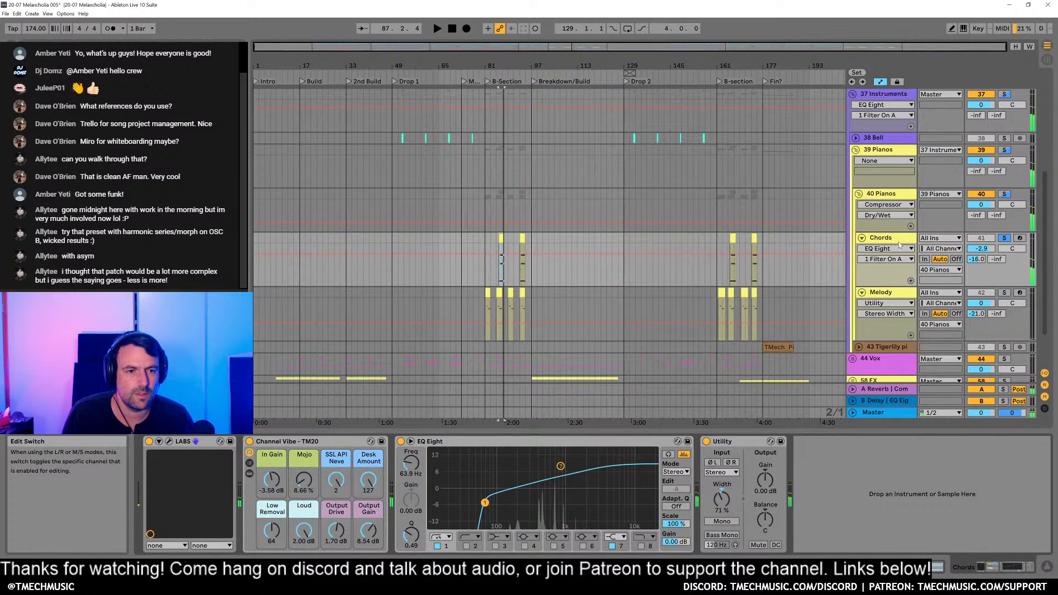
# Step: Audition the other soloed Chords clips in both B-sections to compare them with the first one
pyautogui.rightClick(899, 243)
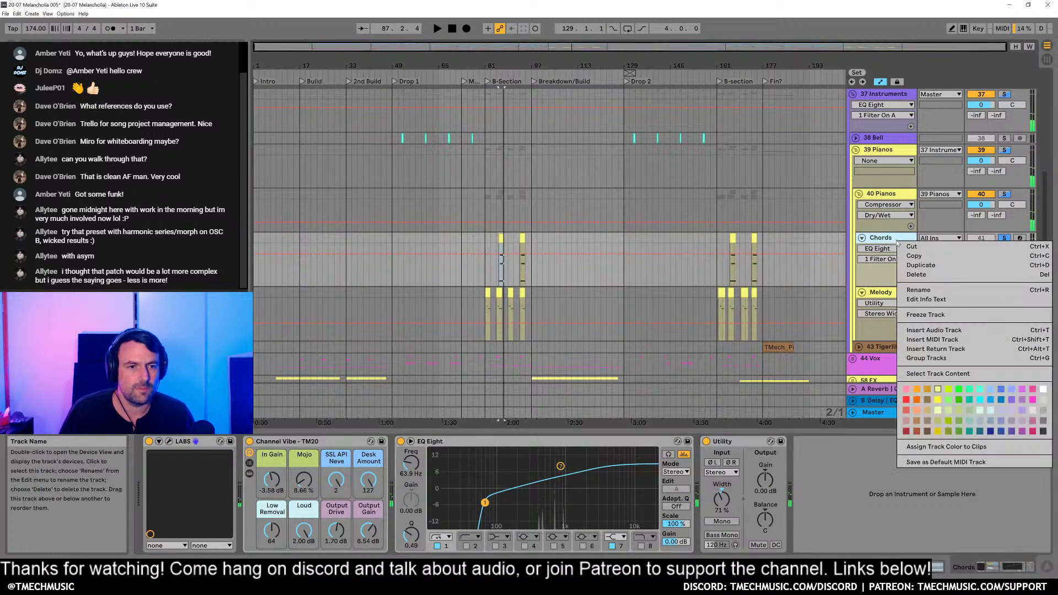
pyautogui.click(525, 80)
pyautogui.scroll(5, 515, 141)
pyautogui.click(613, 238)
pyautogui.press('space')
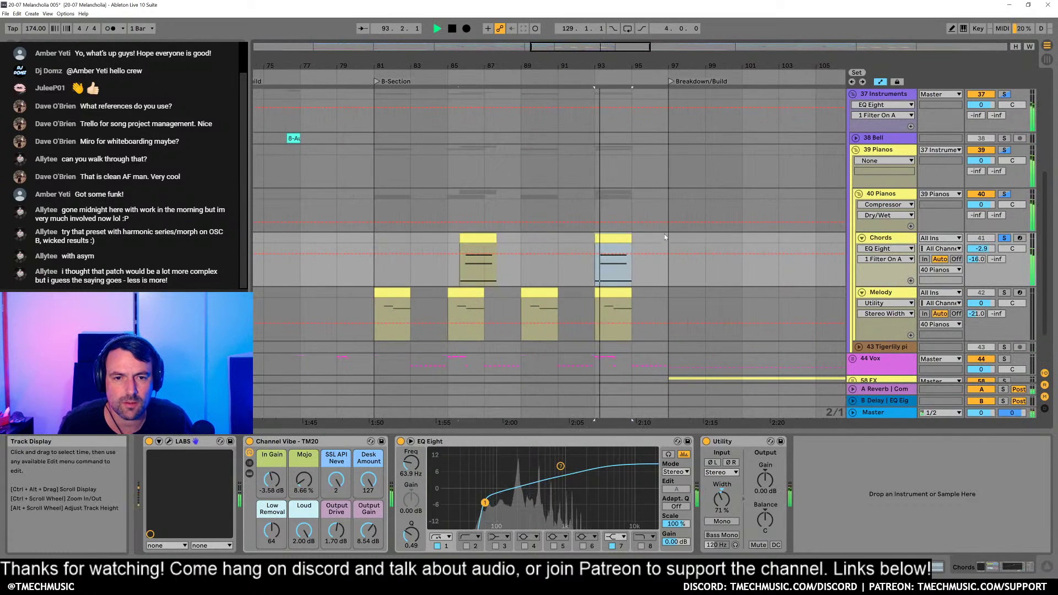
pyautogui.moveTo(665, 66); pyautogui.dragTo(475, 55)
pyautogui.moveTo(674, 65); pyautogui.dragTo(622, 35)
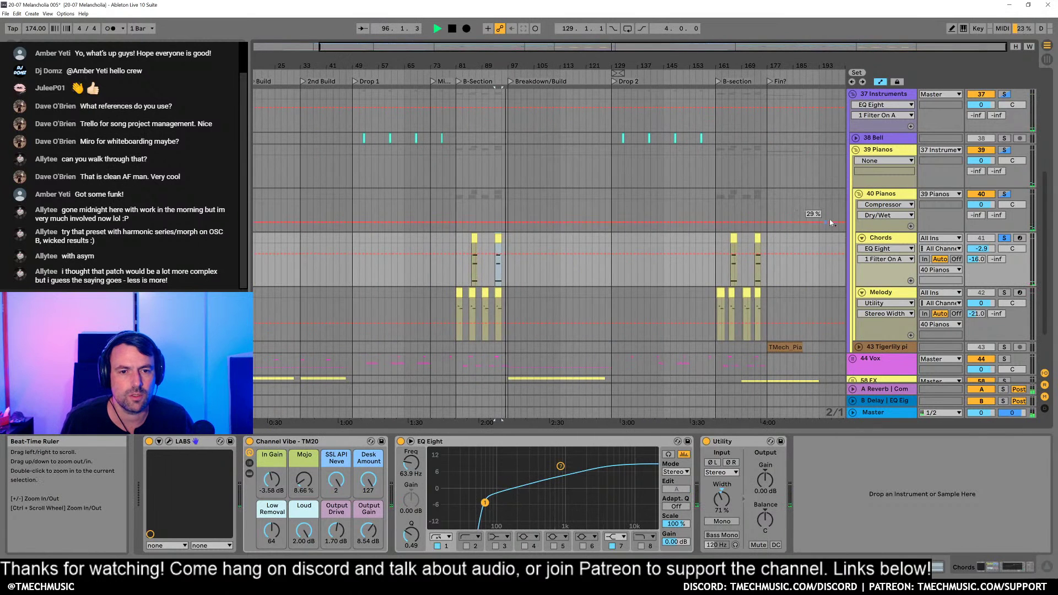
pyautogui.click(733, 242)
pyautogui.press('space')
pyautogui.press('space')
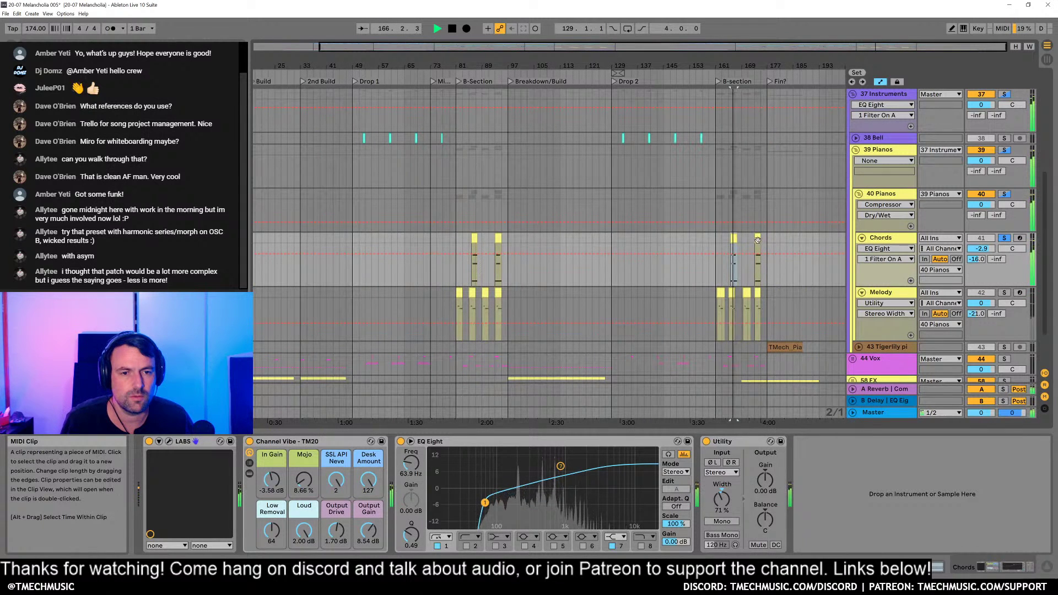
pyautogui.click(758, 239)
pyautogui.press('space')
# Step: Duplicate the Chords track and delete every clip on the copy after the first one
pyautogui.rightClick(897, 239)
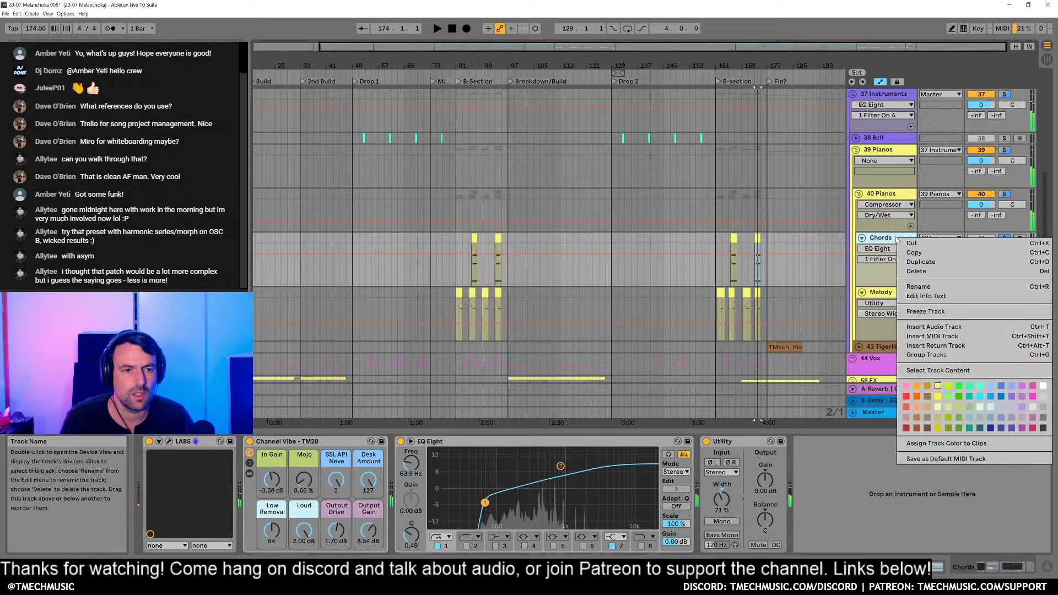
pyautogui.click(521, 256)
pyautogui.moveTo(489, 240); pyautogui.dragTo(820, 240)
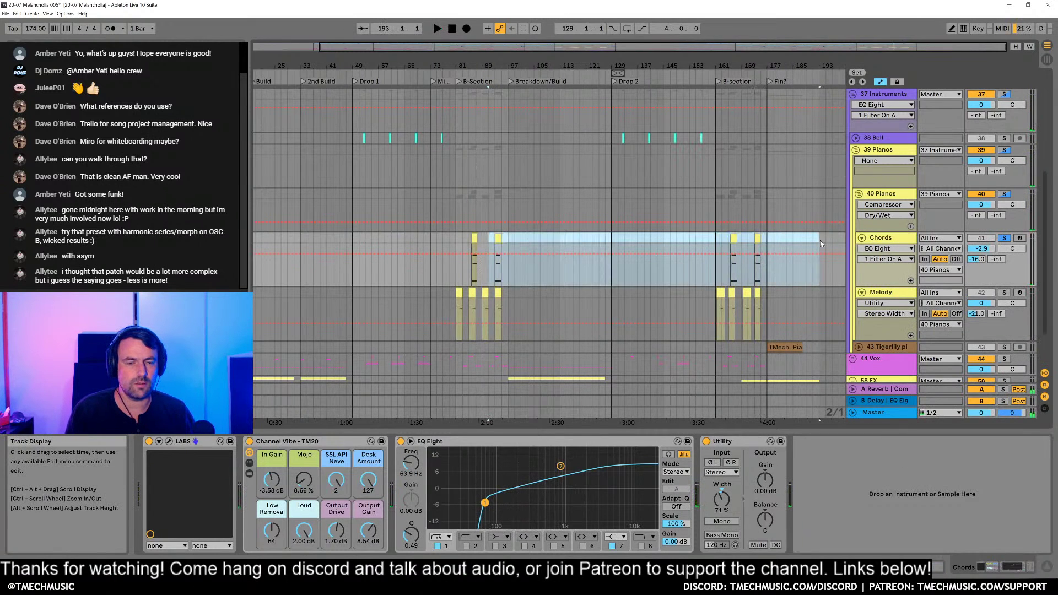
pyautogui.click(889, 242)
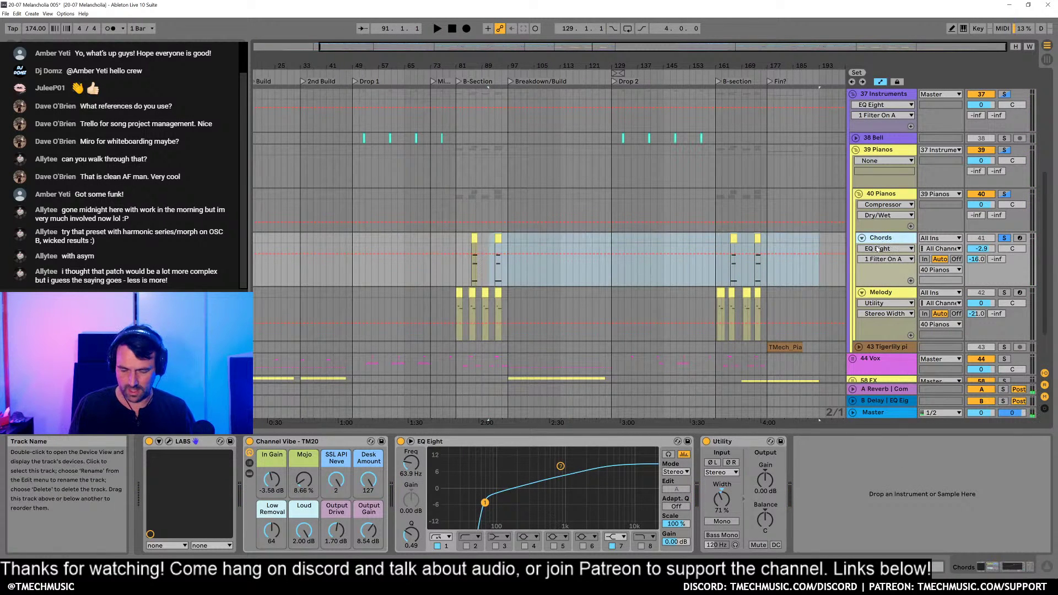
pyautogui.hotkey('ctrl', 'd')
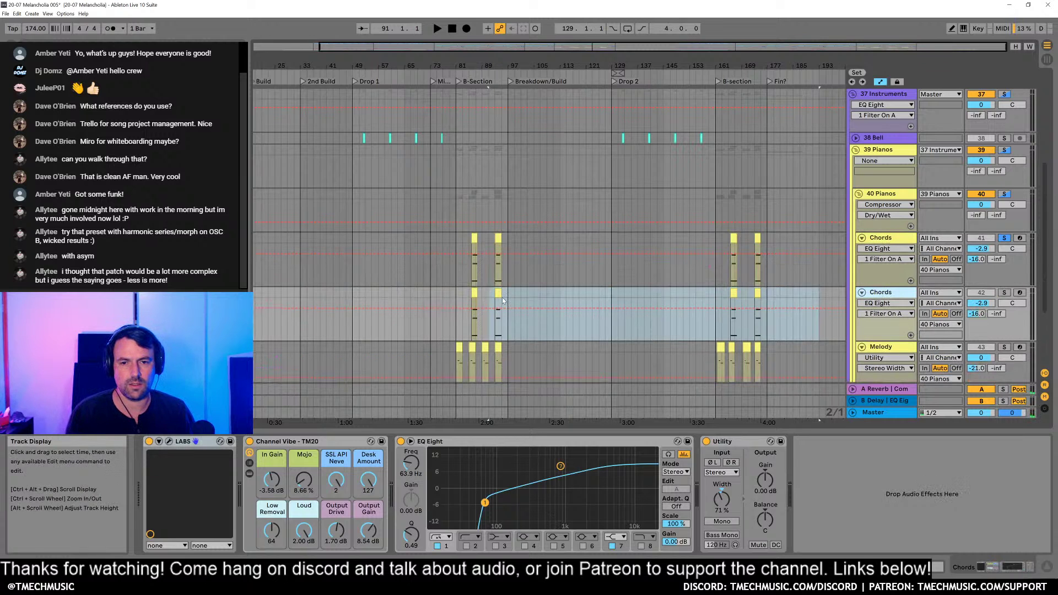
pyautogui.moveTo(483, 295); pyautogui.dragTo(784, 293)
pyautogui.press('Delete')
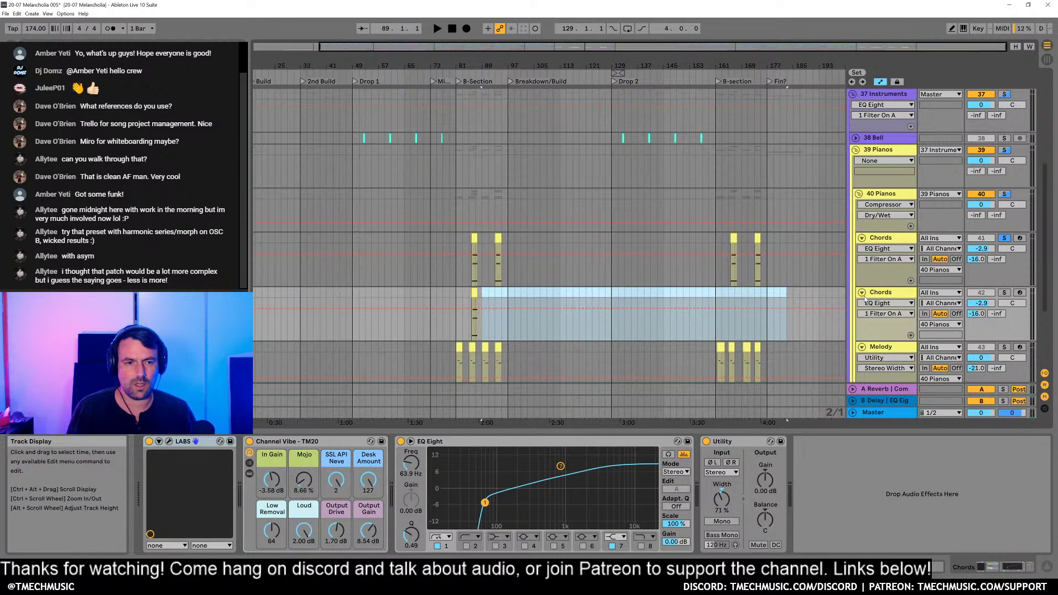
# Step: Freeze and flatten the duplicate Chords track into audio
pyautogui.rightClick(885, 296)
pyautogui.click(918, 372)
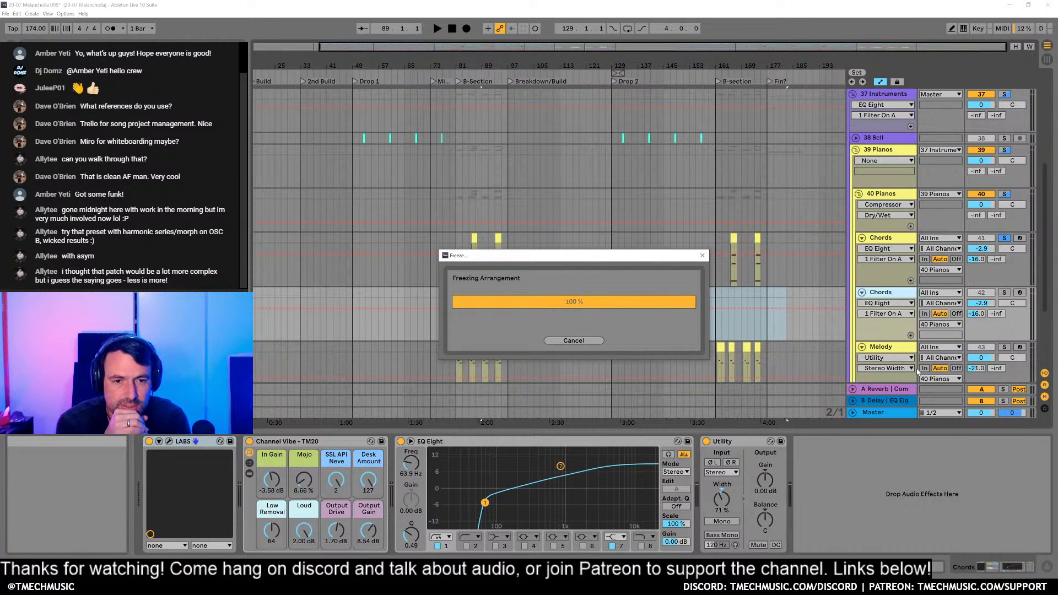
pyautogui.rightClick(892, 294)
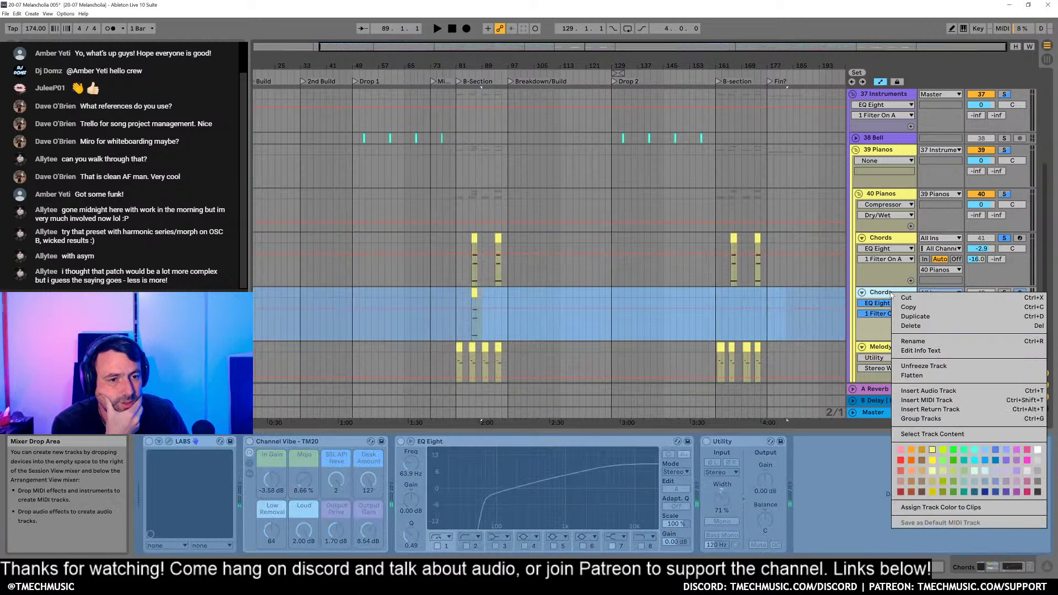
pyautogui.click(929, 377)
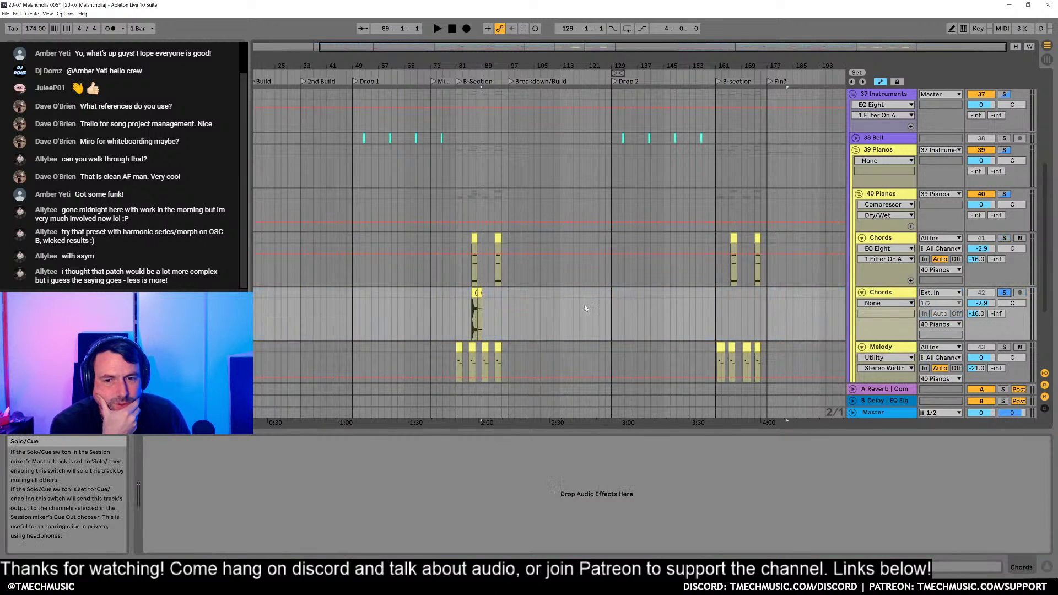
# Step: Consolidate the flattened chord audio into a single clip and add DSEQ x64 to its track
pyautogui.moveTo(471, 73); pyautogui.dragTo(472, 107)
pyautogui.moveTo(502, 309); pyautogui.dragTo(685, 296)
pyautogui.hotkey('ctrl', 'j')
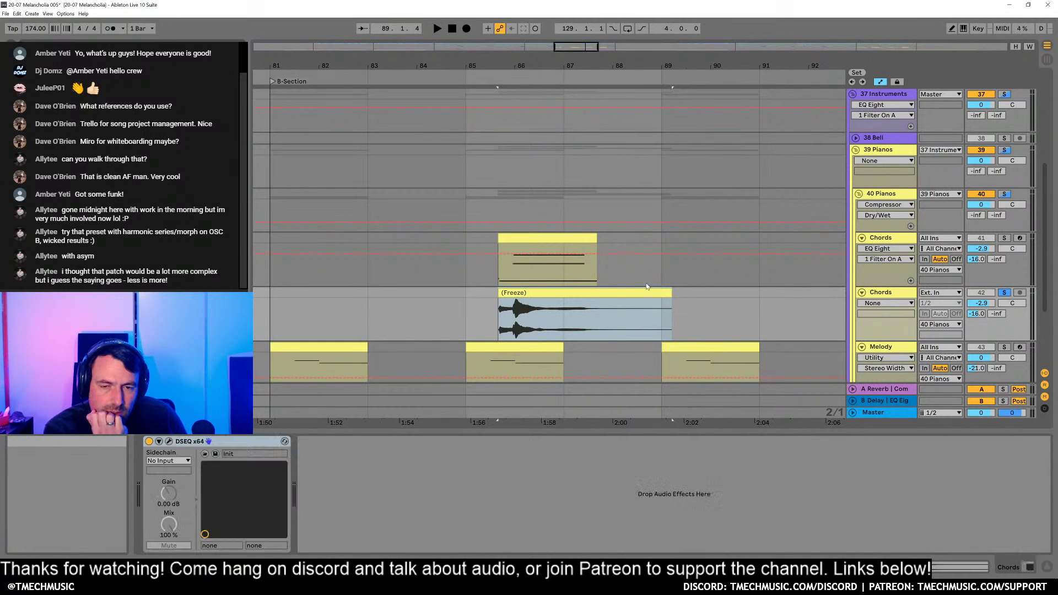
# Step: Open DSEQ x64 and play the chord with the plugin active and bypassed to compare, closing its window when done
pyautogui.click(171, 441)
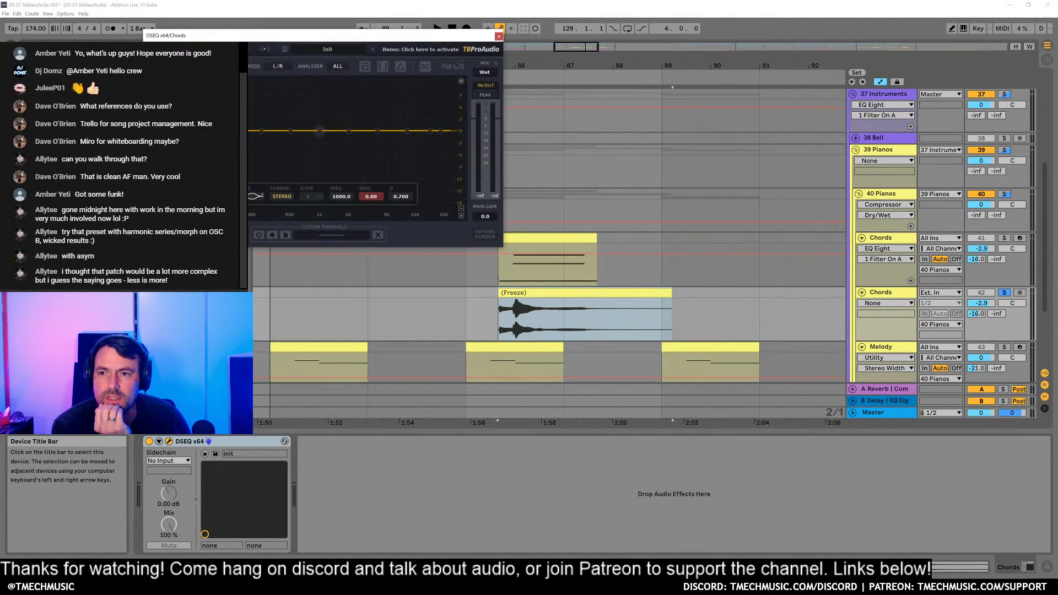
pyautogui.press('space')
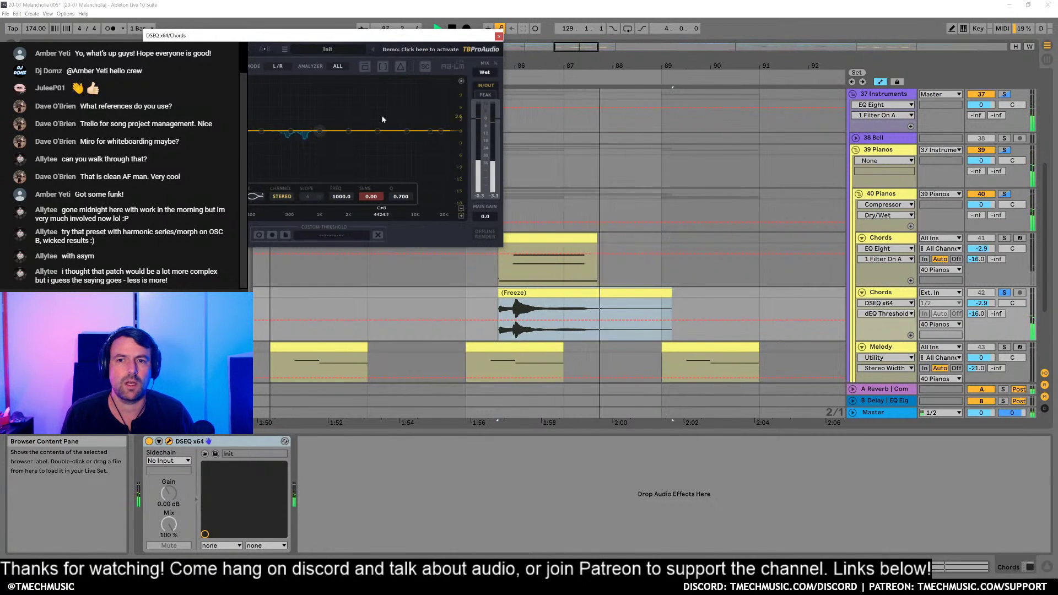
pyautogui.click(364, 67)
pyautogui.press('space')
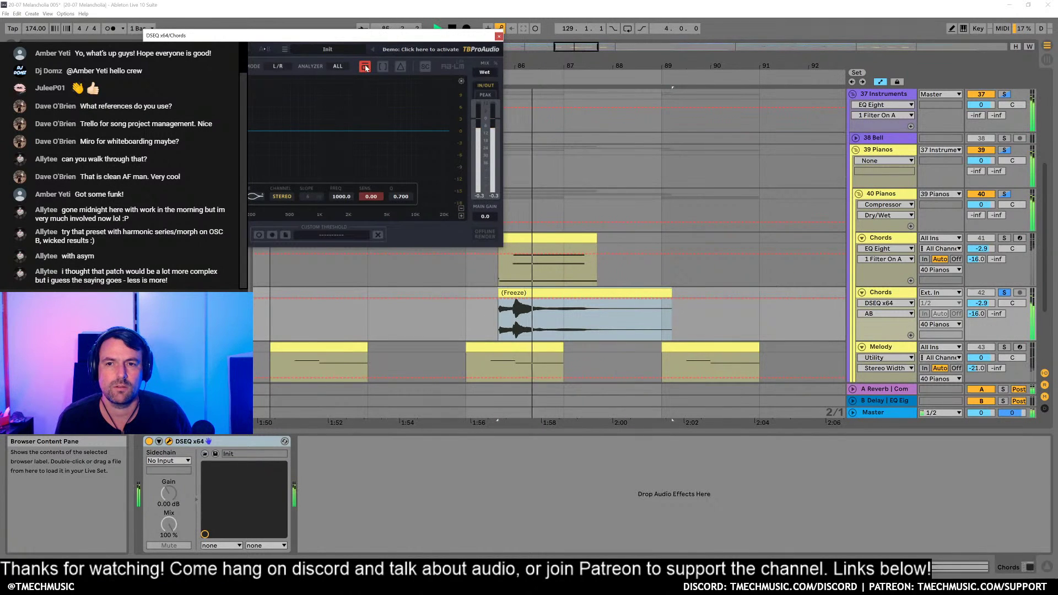
pyautogui.press('space')
pyautogui.click(365, 66)
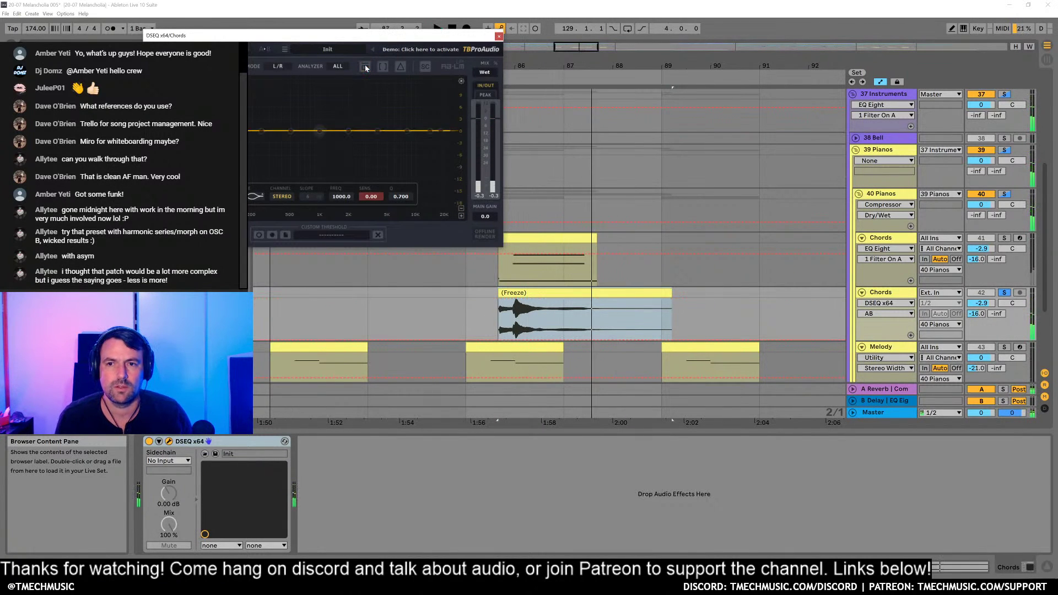
pyautogui.press('space')
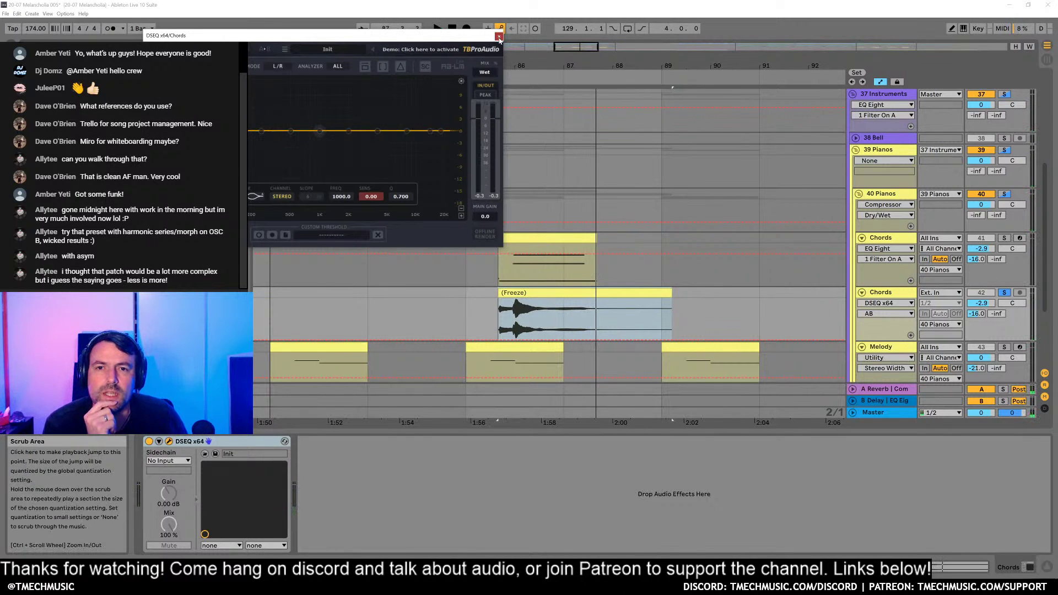
pyautogui.click(499, 37)
# Step: Freeze and flatten the duplicate Chords track again to print the DSEQ x64 processing into the audio
pyautogui.rightClick(899, 293)
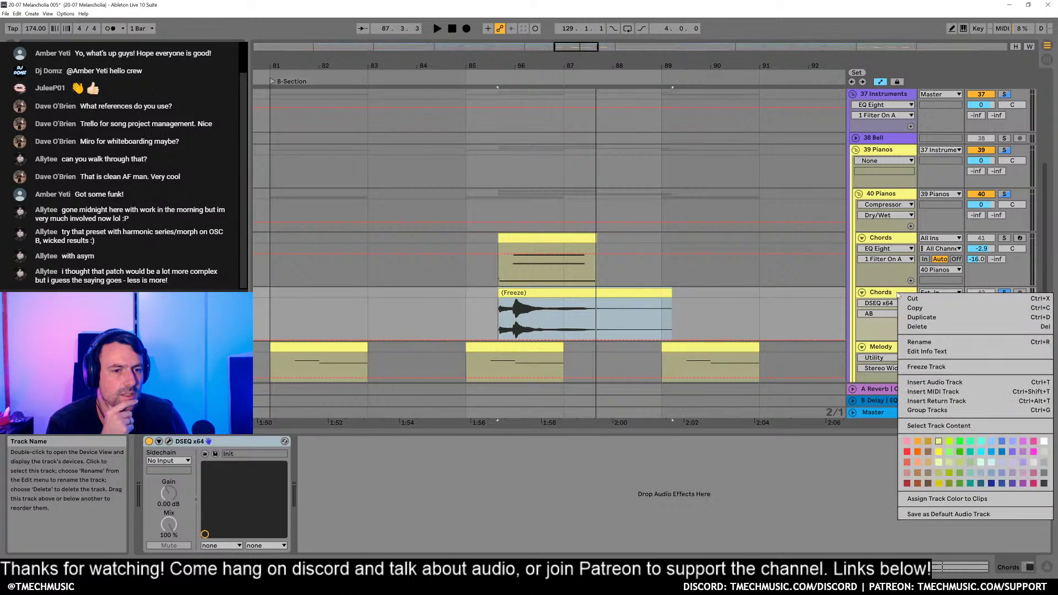
pyautogui.click(949, 368)
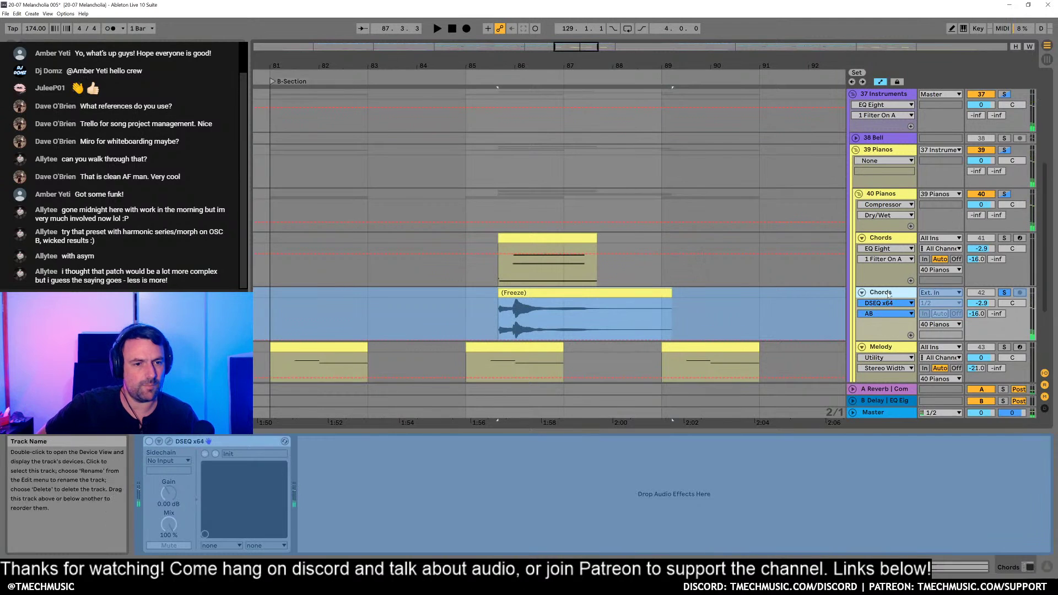
pyautogui.rightClick(891, 326)
pyautogui.press('Escape')
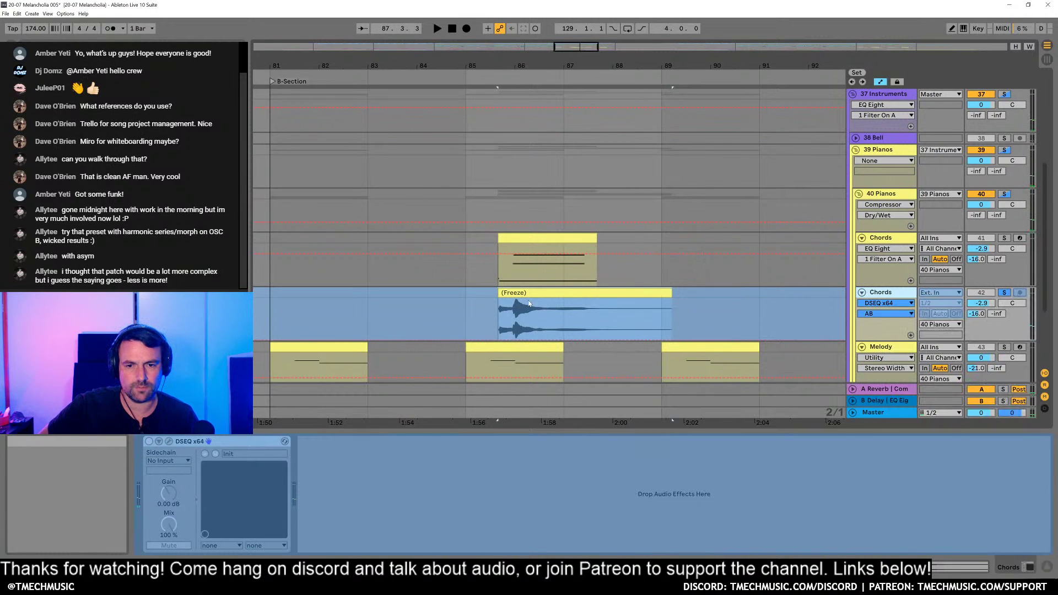
# Step: Play the chord while switching solo between the original Chords track and its processed audio copy
pyautogui.click(1004, 238)
pyautogui.press('space')
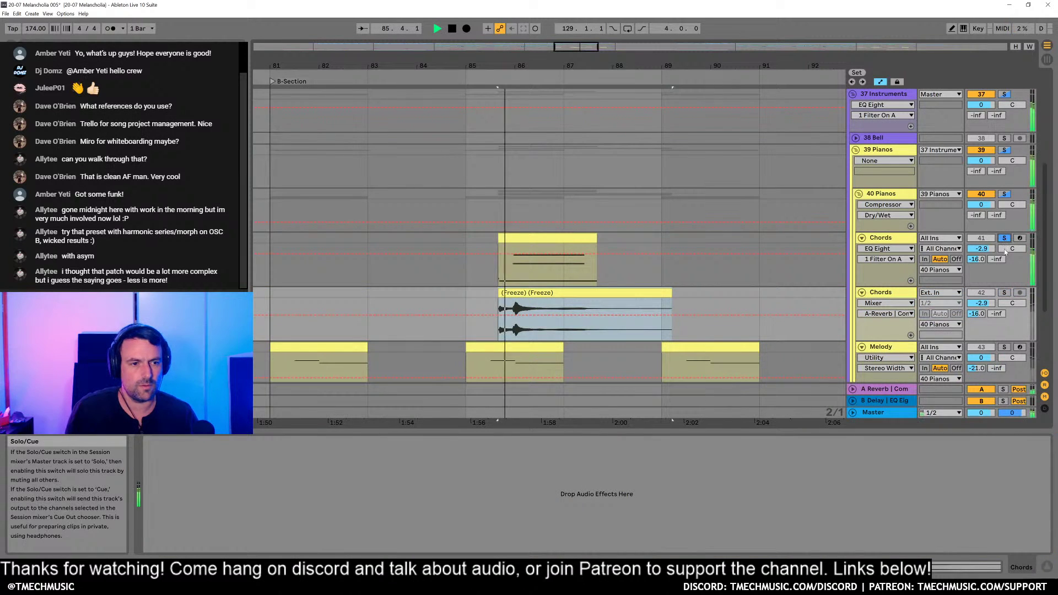
pyautogui.click(1004, 293)
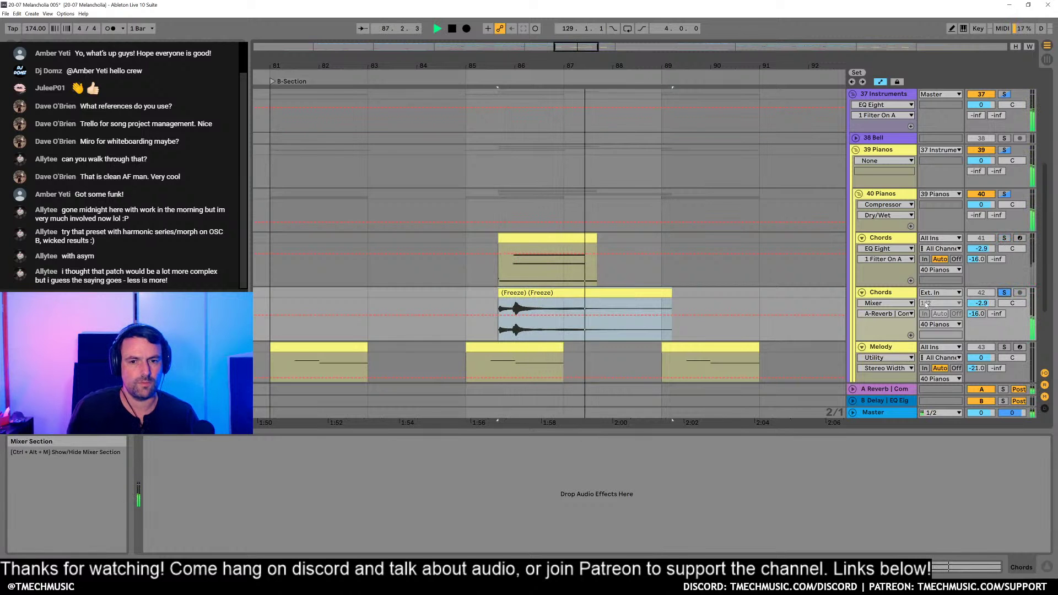
pyautogui.moveTo(398, 77); pyautogui.dragTo(398, 75)
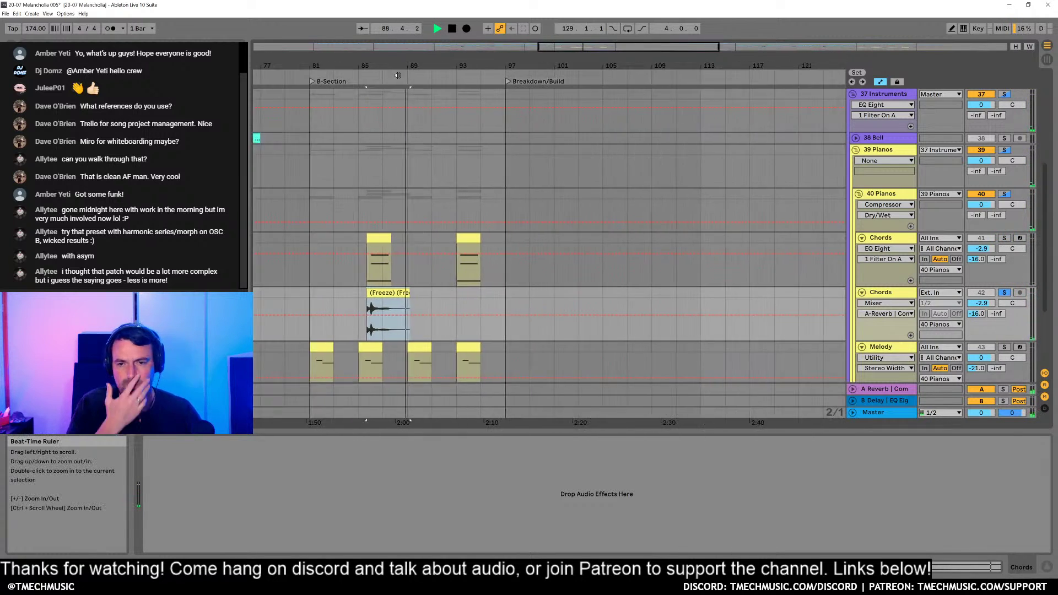
pyautogui.press('space')
# Step: Copy the processed chord audio clip beneath each remaining original Chords clip in both B-sections
pyautogui.moveTo(385, 309); pyautogui.dragTo(473, 310)
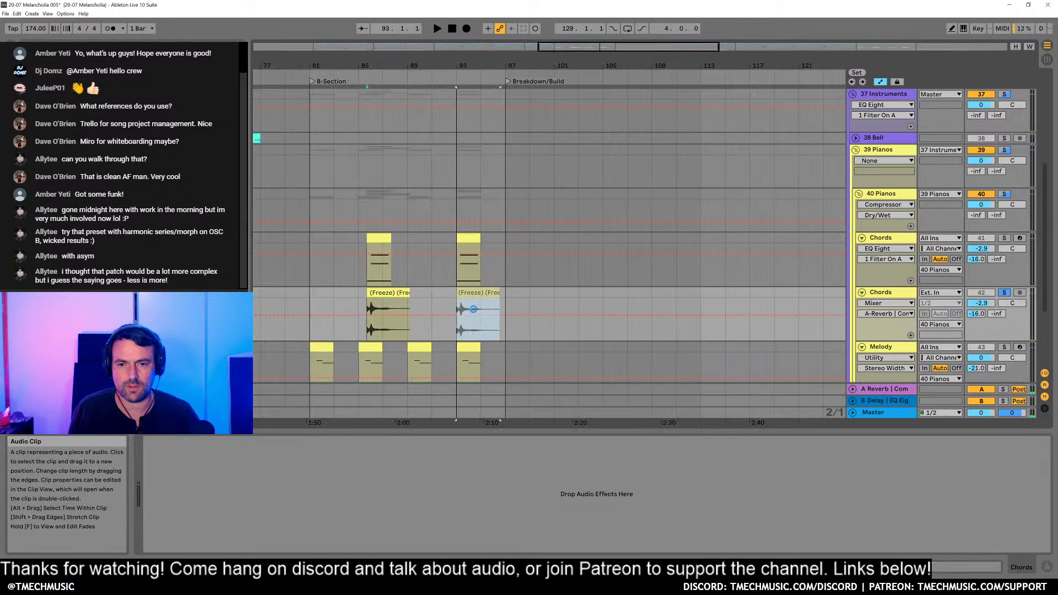
pyautogui.moveTo(441, 76); pyautogui.dragTo(444, 89)
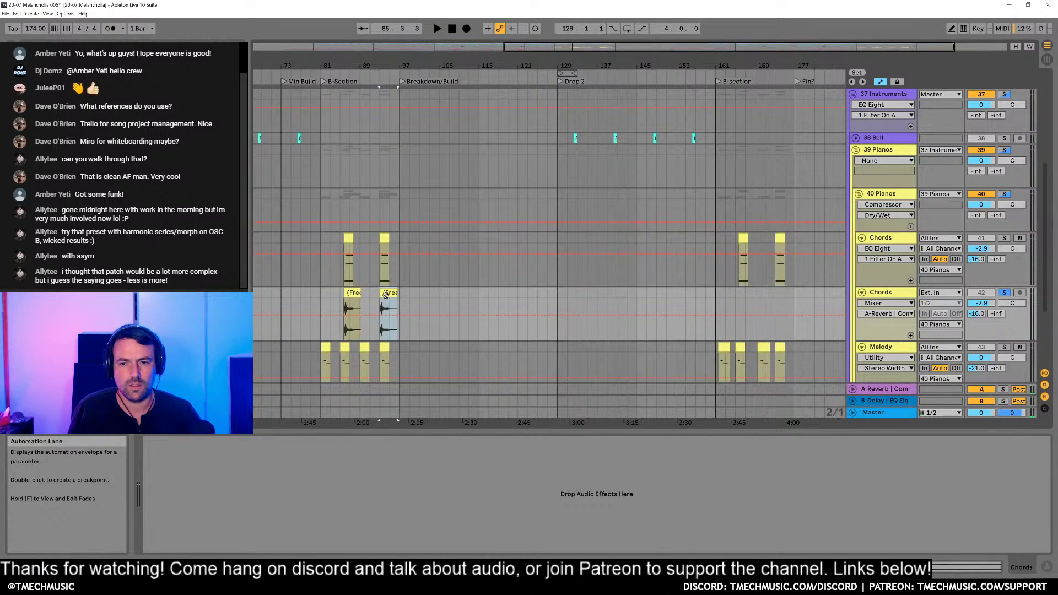
pyautogui.moveTo(386, 294); pyautogui.dragTo(739, 294)
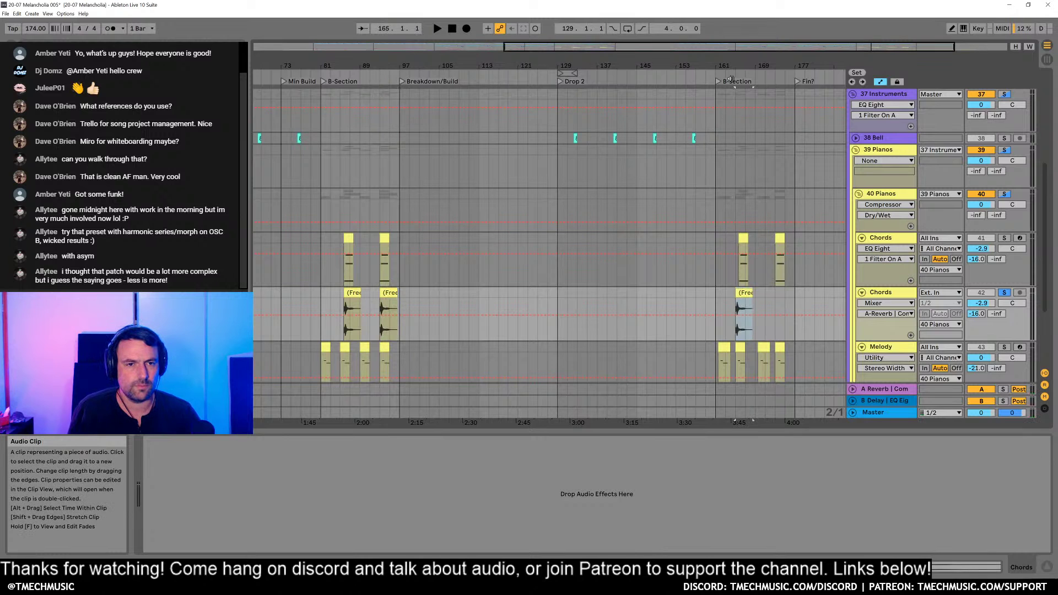
pyautogui.moveTo(731, 78); pyautogui.dragTo(733, 295)
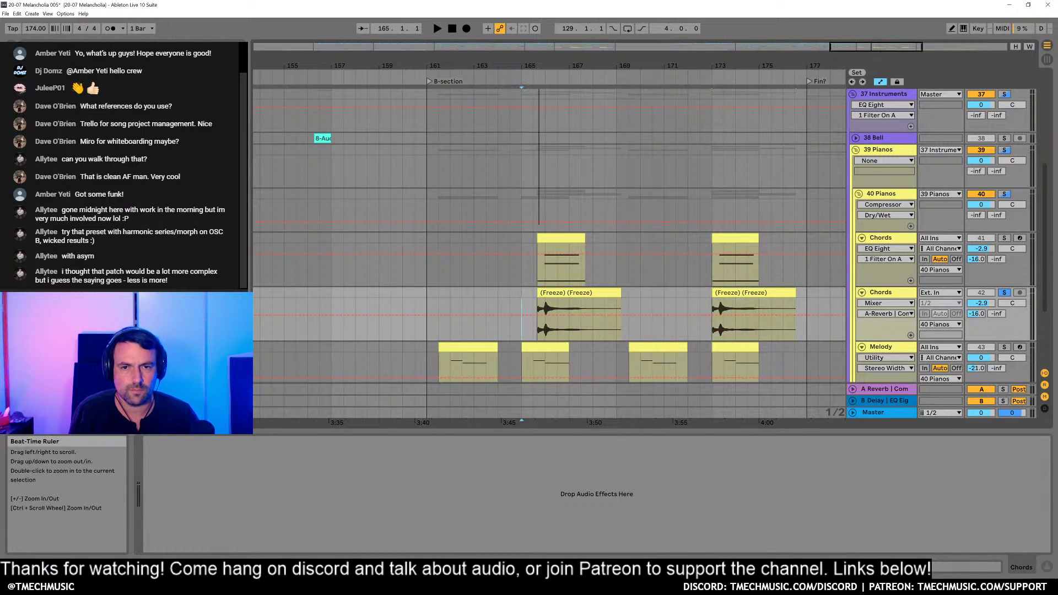
# Step: Play briefly from bar 165 and turn off solo on the processed Chords audio track
pyautogui.moveTo(539, 66); pyautogui.dragTo(596, 174)
pyautogui.press('space')
pyautogui.press('space')
pyautogui.click(1004, 292)
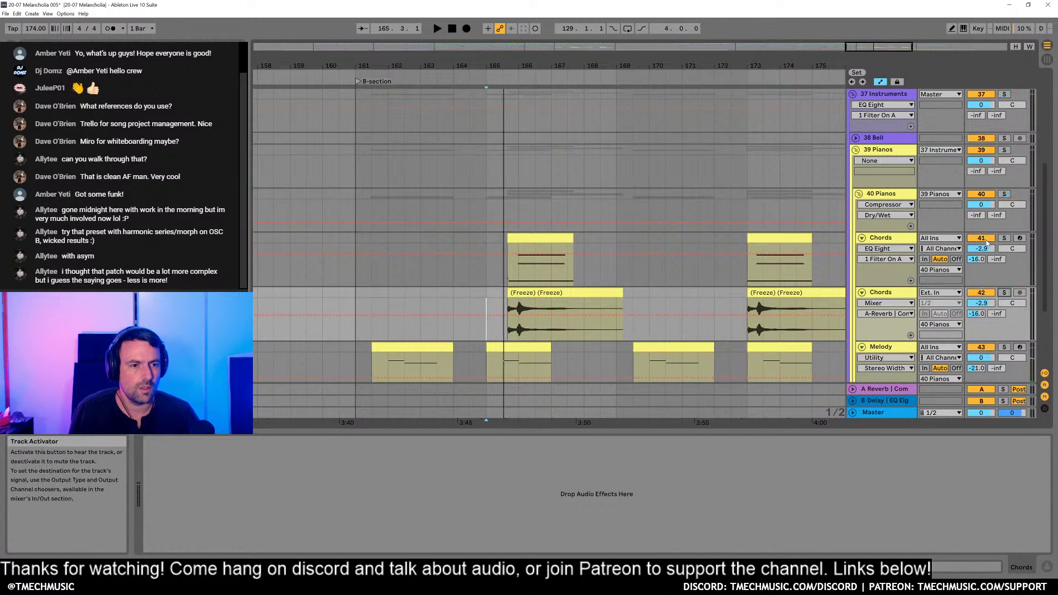
# Step: Deactivate the original Chords MIDI track and fold both nested Pianos groups
pyautogui.click(884, 249)
pyautogui.press('Escape')
pyautogui.click(893, 242)
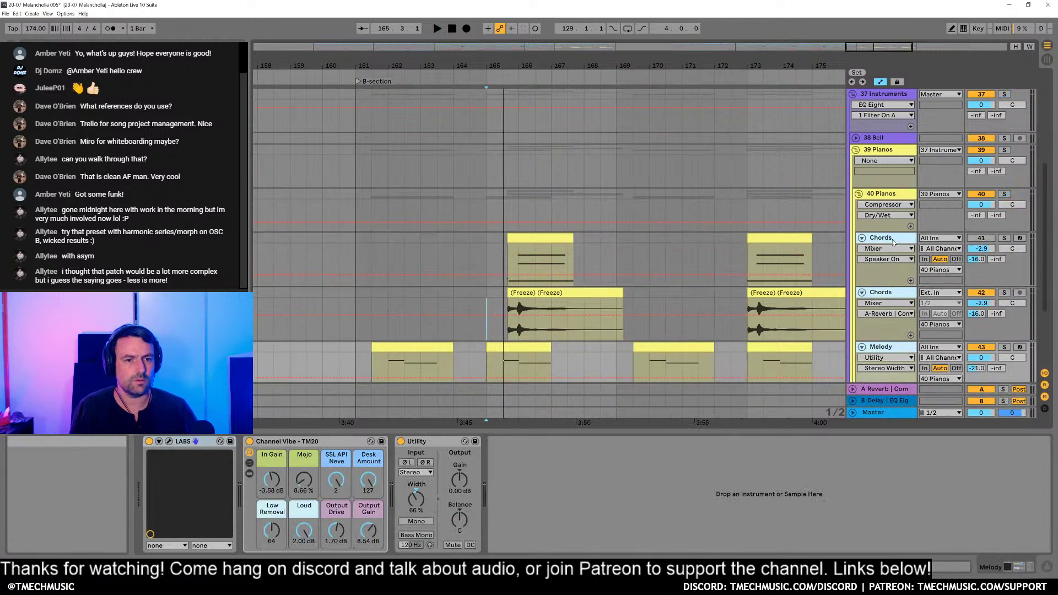
pyautogui.press('u')
pyautogui.click(858, 193)
pyautogui.click(856, 150)
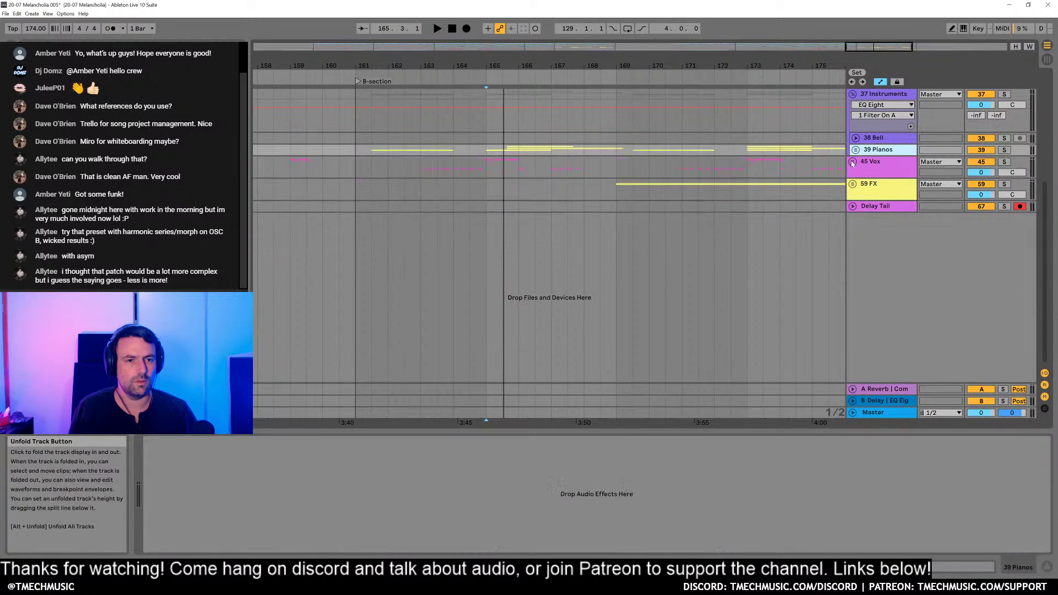
# Step: Play the arrangement from shortly before the second B-section to hear the cleaned-up pianos in the full mix
pyautogui.moveTo(733, 50); pyautogui.dragTo(617, 160)
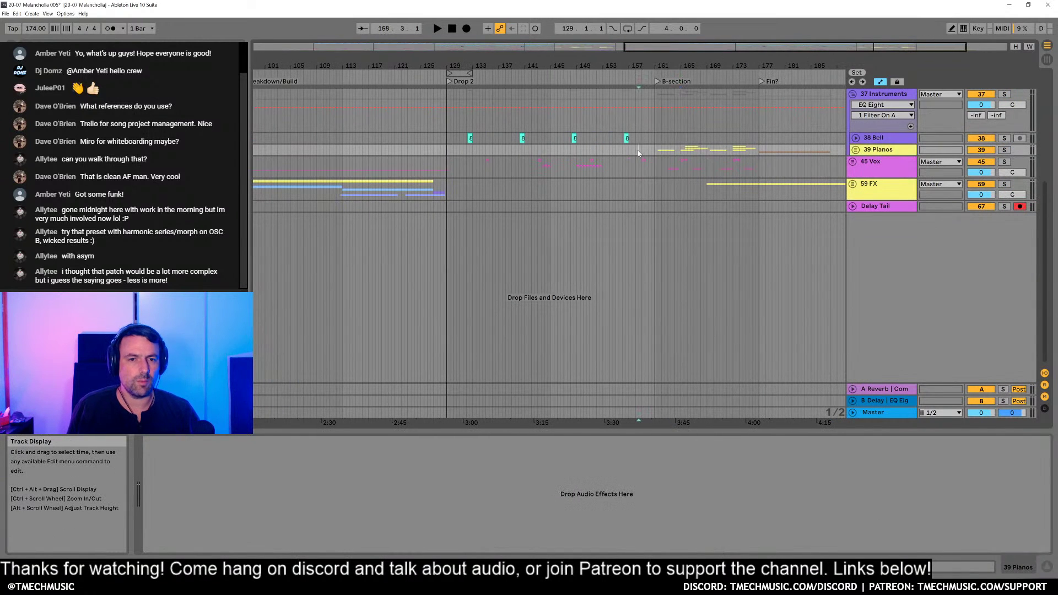
pyautogui.click(638, 151)
pyautogui.press('space')
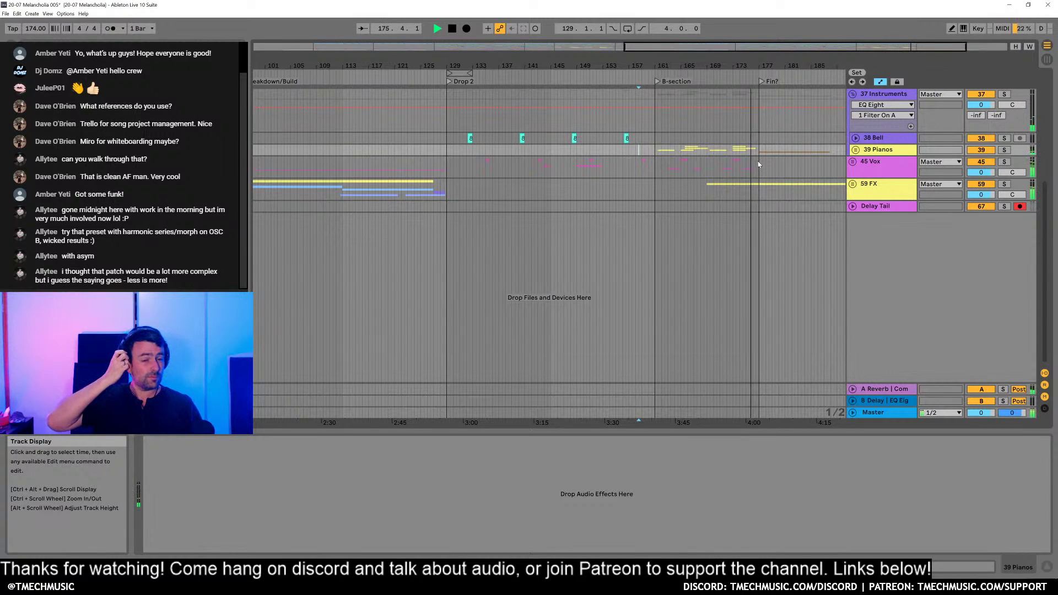
# Step: Examine the mix's spectrum in SPAN on the Master track during Drop 2, close the analyzer and stop playback
pyautogui.click(875, 412)
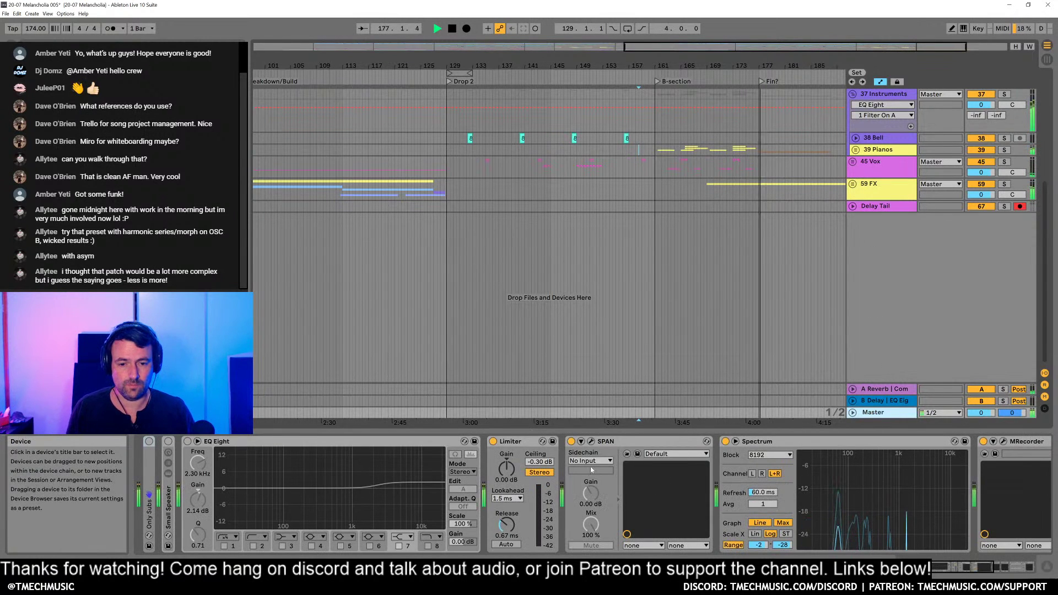
pyautogui.click(591, 442)
pyautogui.moveTo(404, 89); pyautogui.dragTo(477, 166)
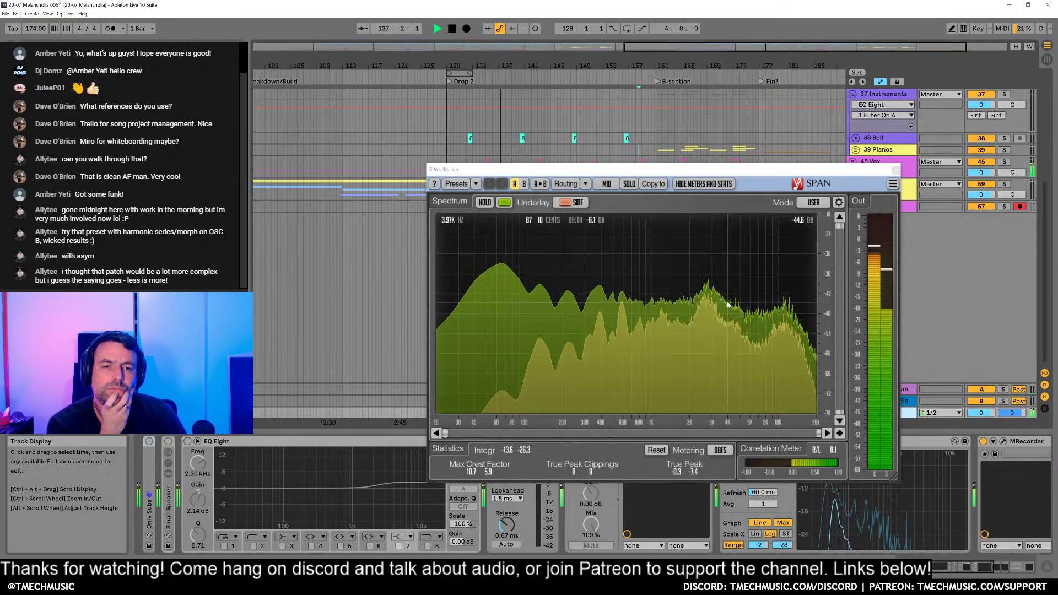
pyautogui.click(896, 170)
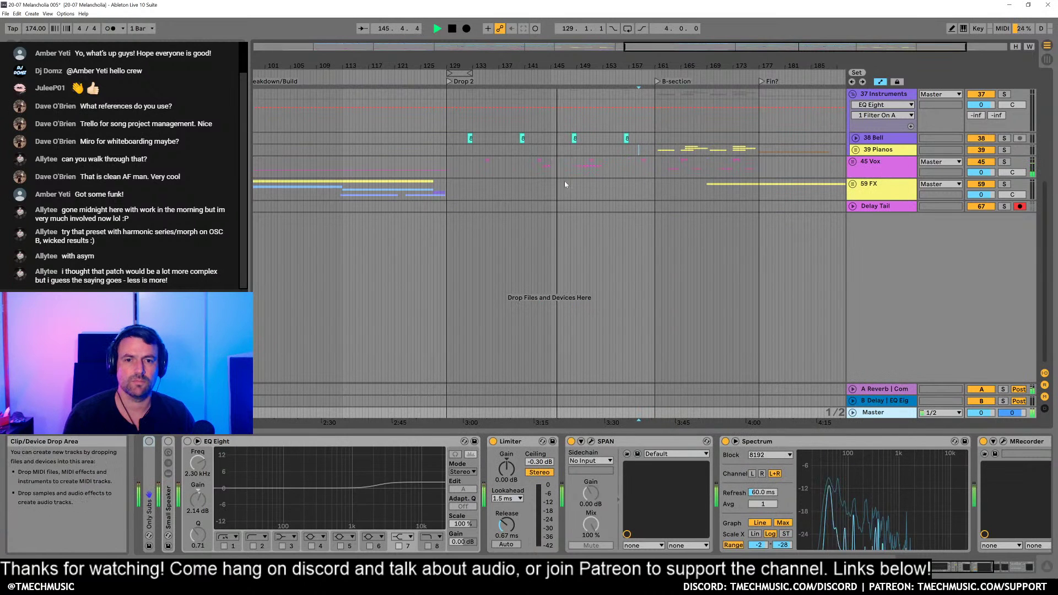
pyautogui.moveTo(610, 65); pyautogui.dragTo(556, 218)
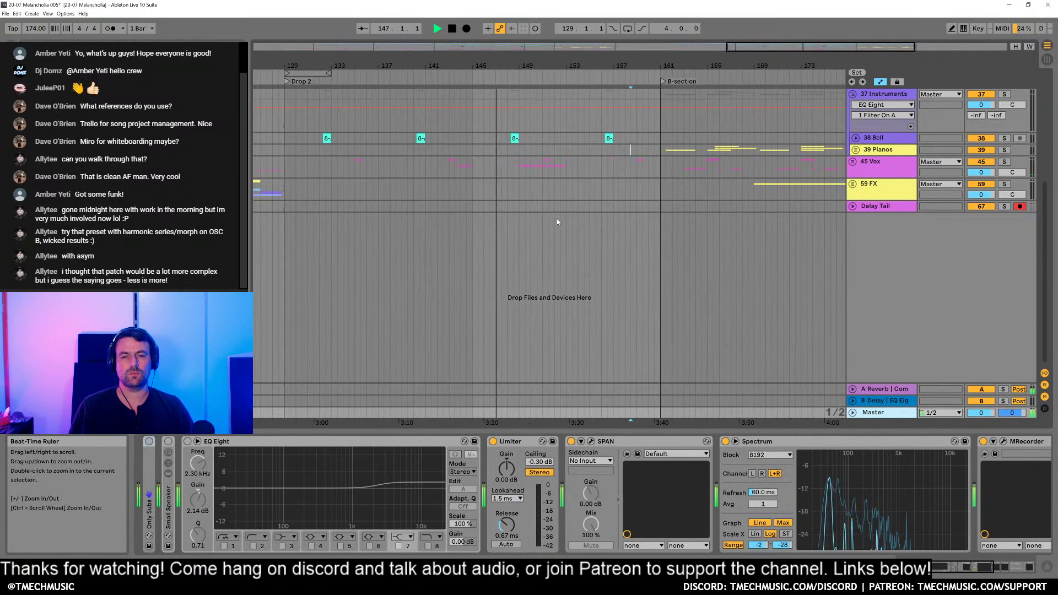
pyautogui.click(579, 191)
pyautogui.click(601, 206)
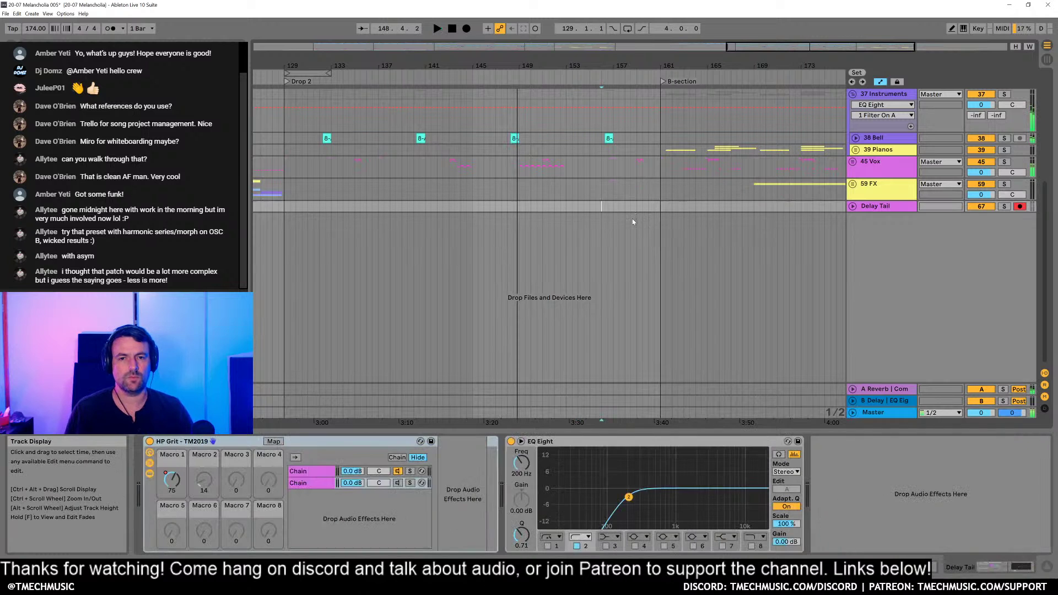
# Step: Fit the whole arrangement in view and save the Live Set under the new name 20-07 Melancholia 006 - final tweaking
pyautogui.press('w')
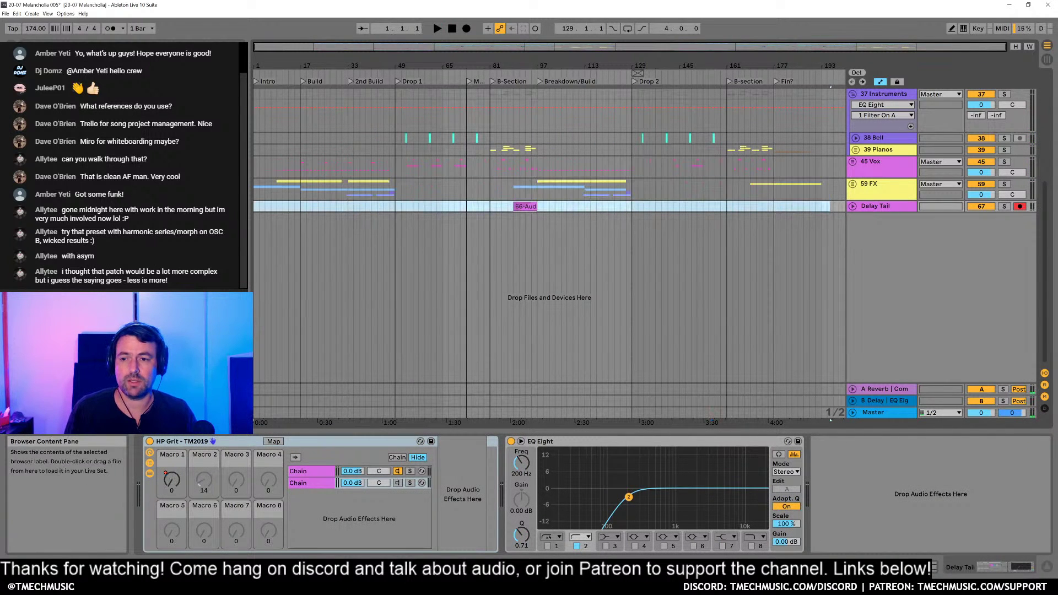
pyautogui.click(447, 206)
pyautogui.click(347, 163)
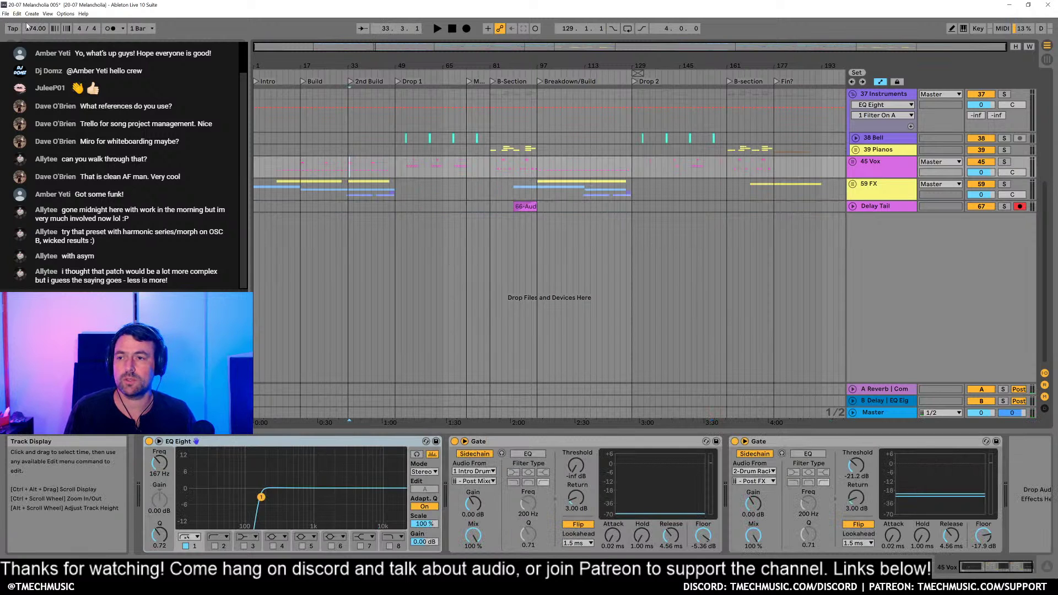
pyautogui.click(5, 13)
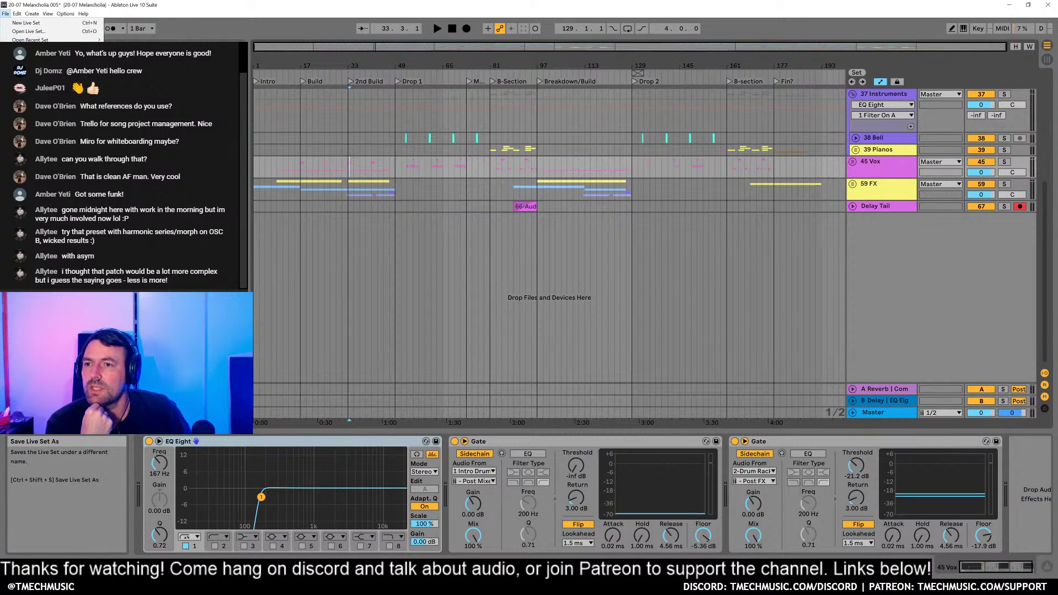
pyautogui.click(34, 69)
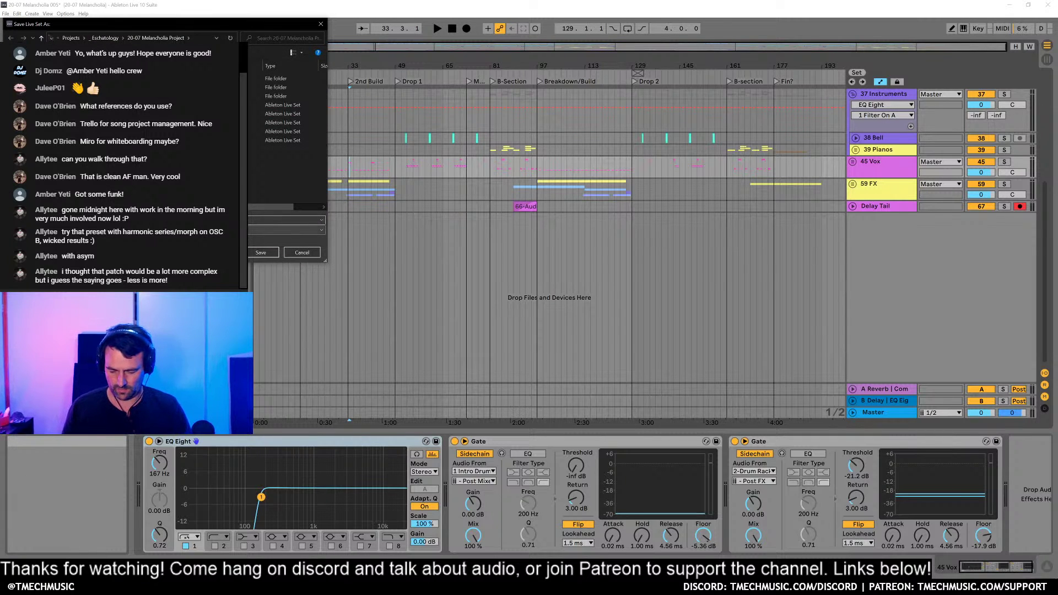
pyautogui.press('Escape')
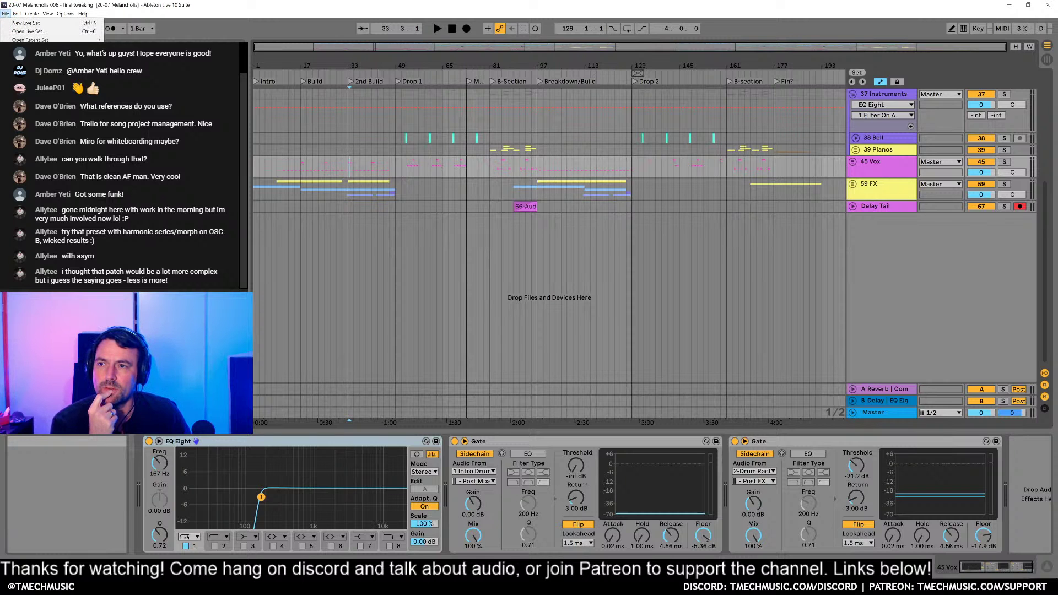
# Step: Export the Master from bar 1 for 192 bars as a 320 kbps MP3 named 20-07 Melancholia 006 - final tweaking on the Desktop
pyautogui.hotkey('ctrl', 'shift', 'r')
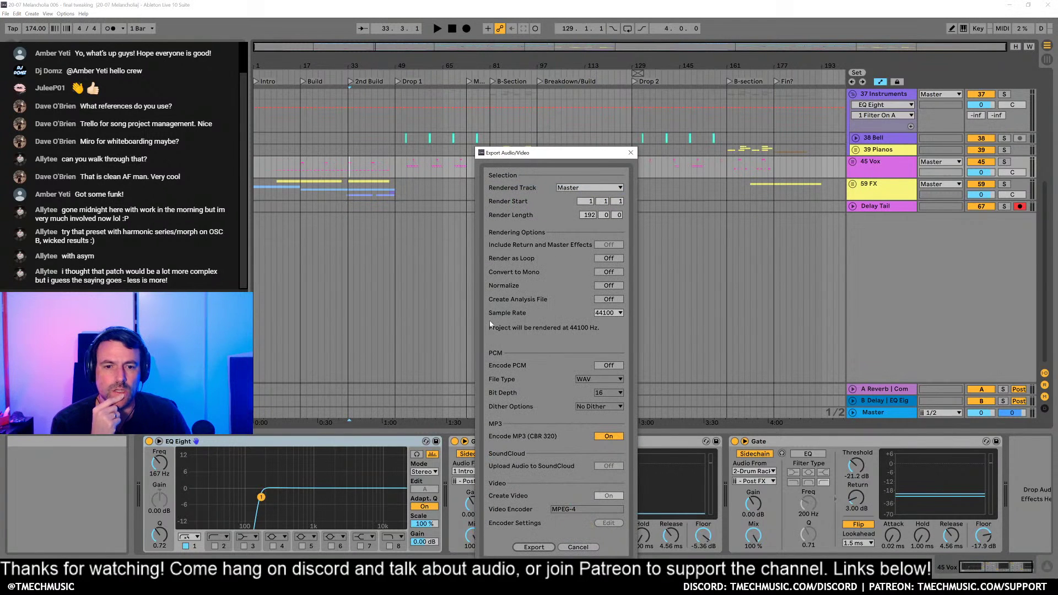
pyautogui.click(535, 547)
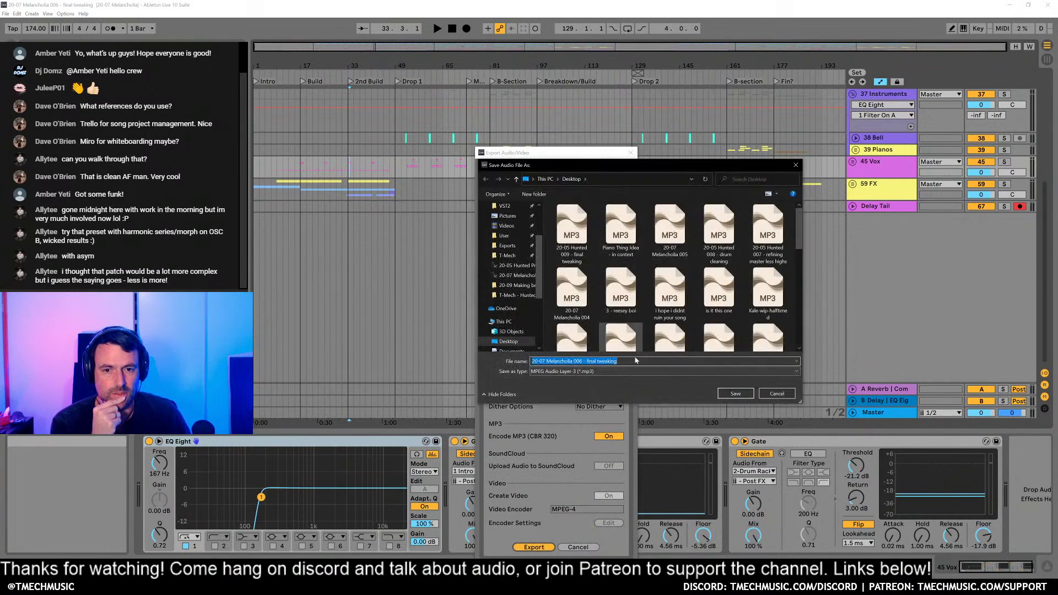
pyautogui.click(738, 398)
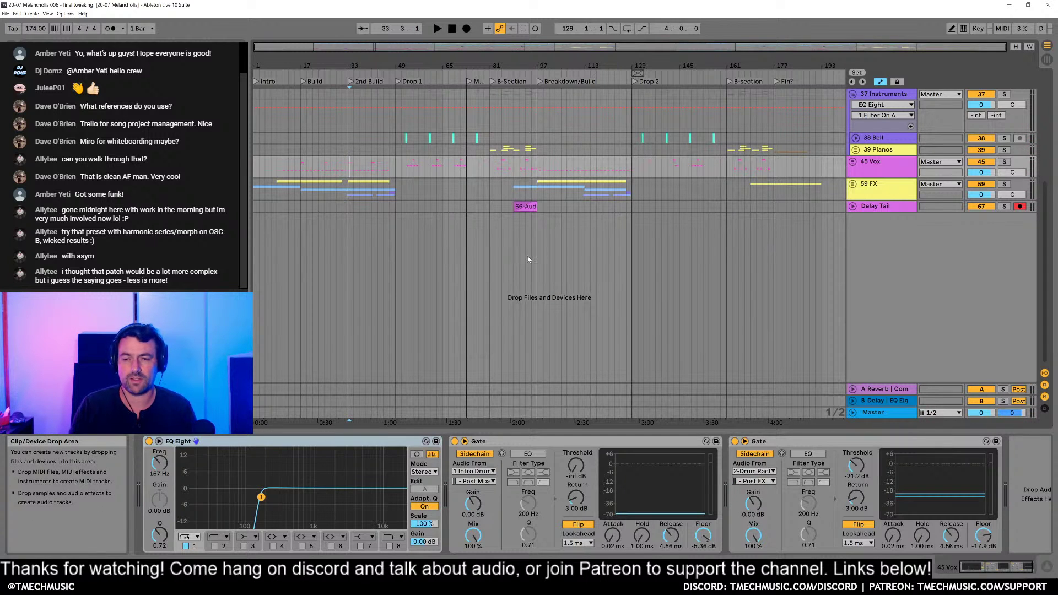
pyautogui.click(663, 183)
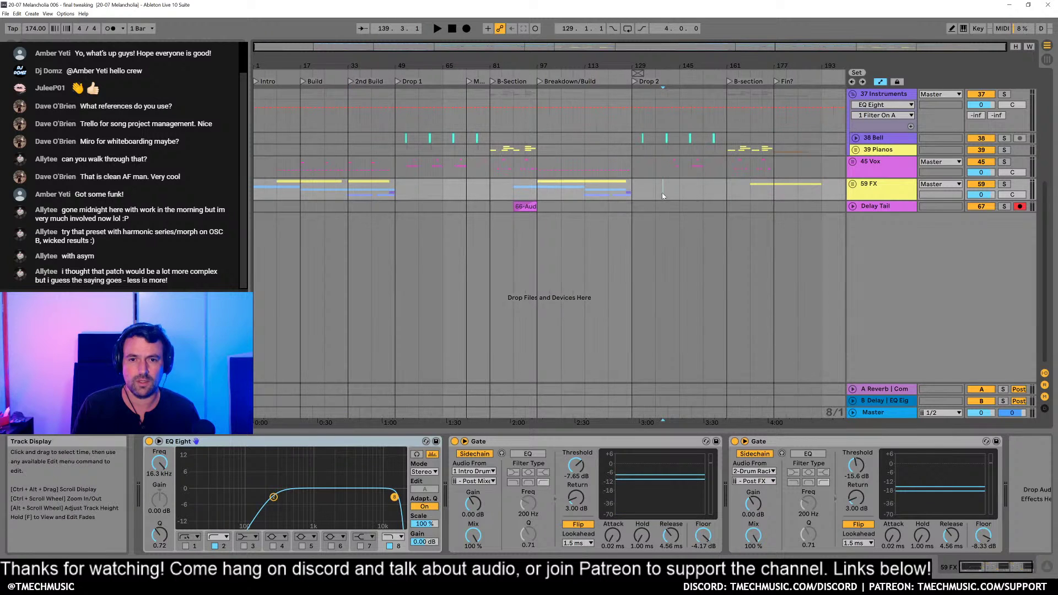
pyautogui.click(510, 192)
pyautogui.hotkey('alt', 'Tab')
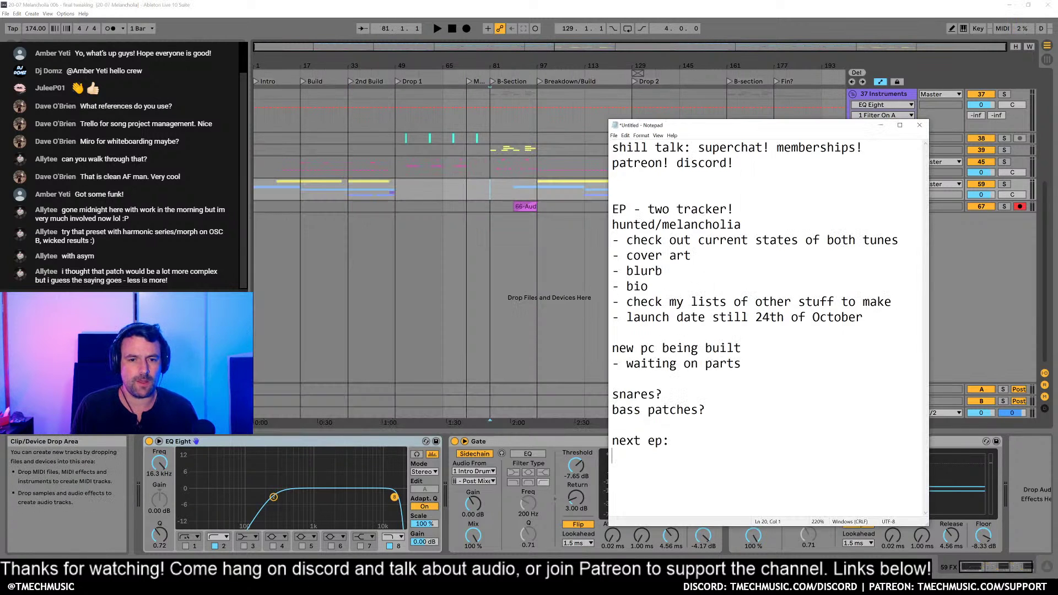
pyautogui.click(554, 211)
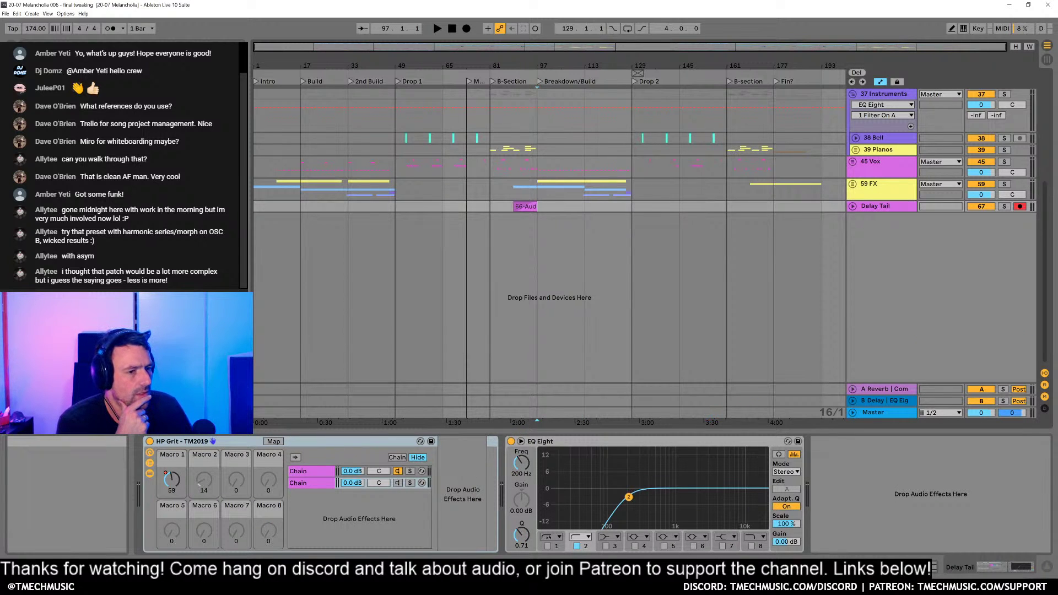
# Step: Minimize the Live Set and maximize the browser window with the Eschatology Trello board
pyautogui.press('super+Down')
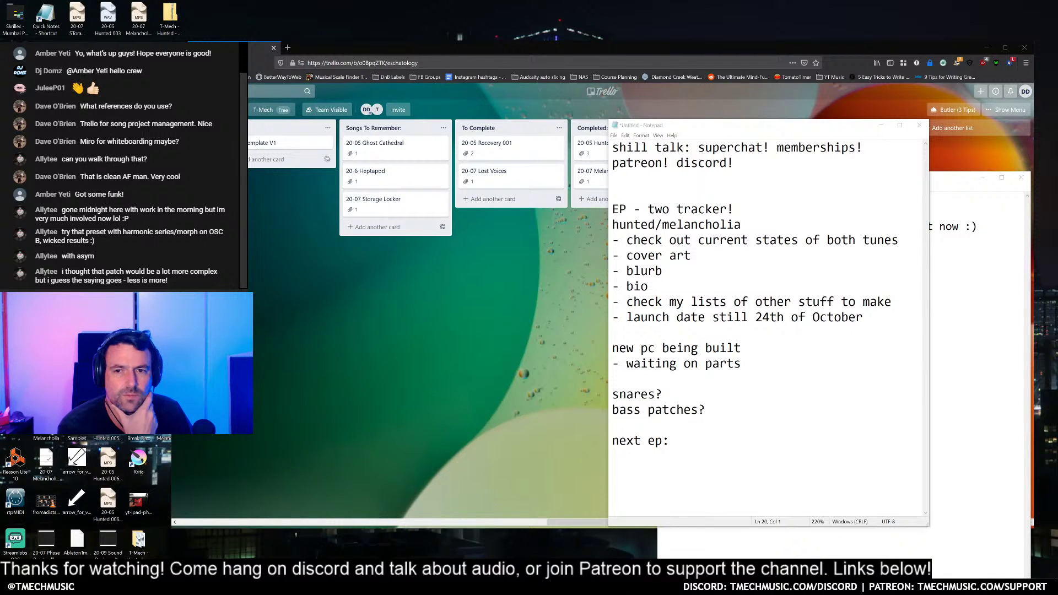
pyautogui.click(914, 120)
pyautogui.doubleClick(839, 58)
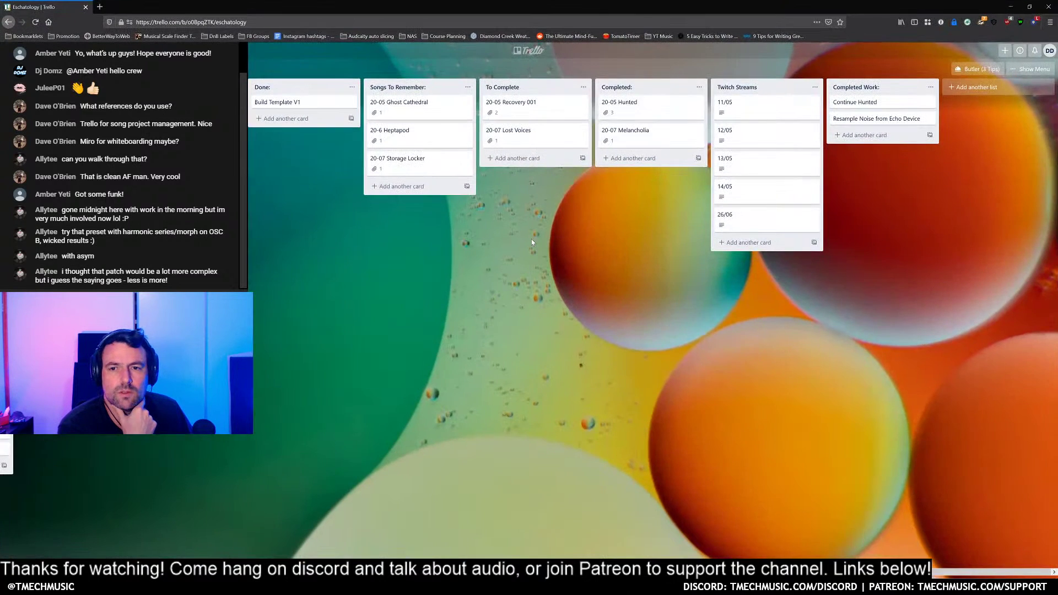
# Step: Switch to Resonic Player, raise the playback volume of 20-05 Hunted 009 - final tweaking.mp3 and reposition the player window
pyautogui.hotkey('alt', 'Tab')
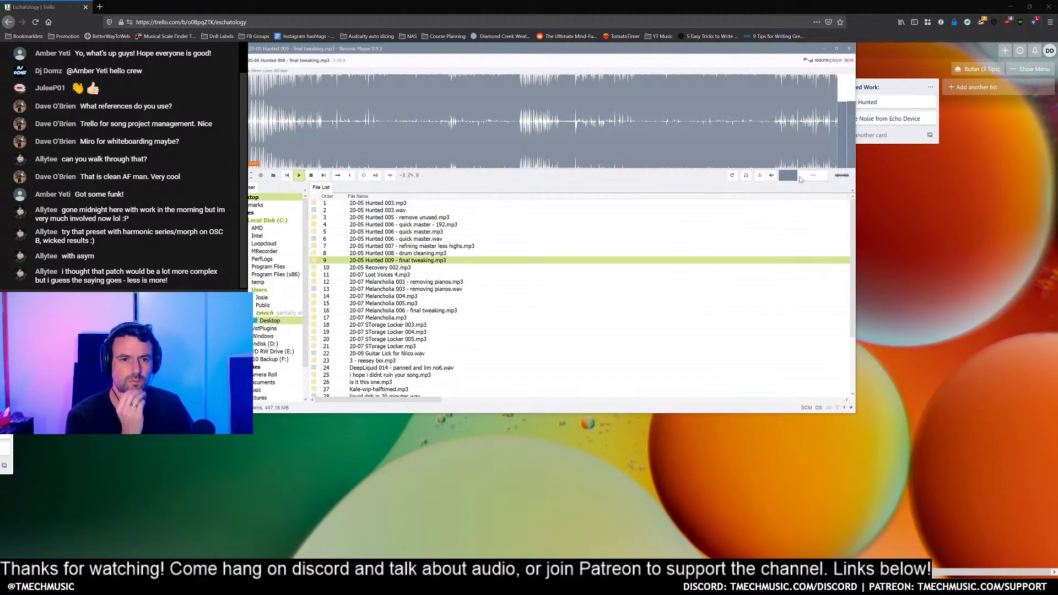
pyautogui.scroll(8, 800, 179)
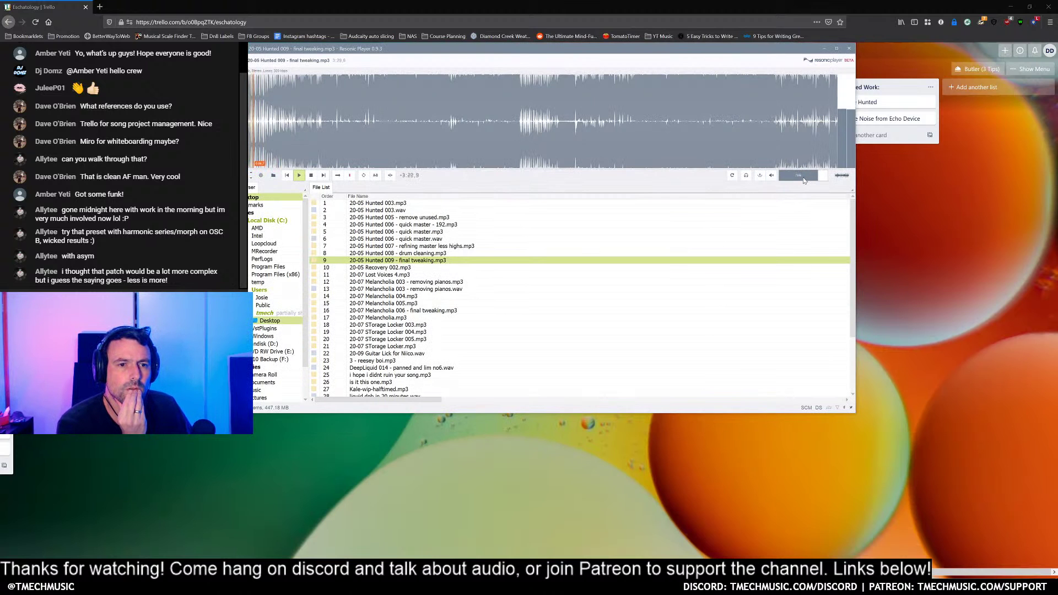
pyautogui.scroll(2, 804, 180)
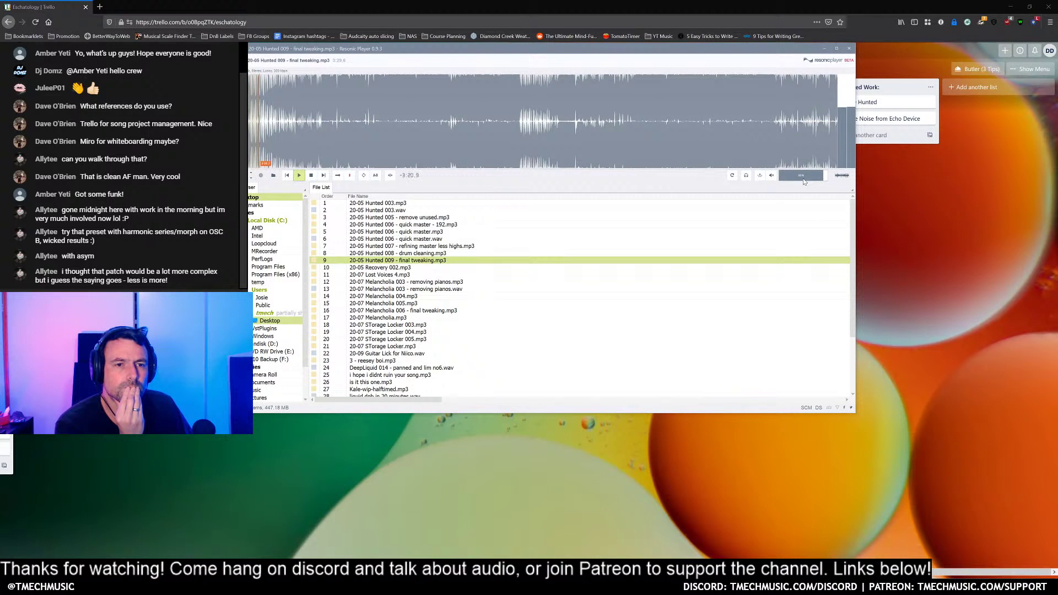
pyautogui.moveTo(718, 70); pyautogui.dragTo(664, 87)
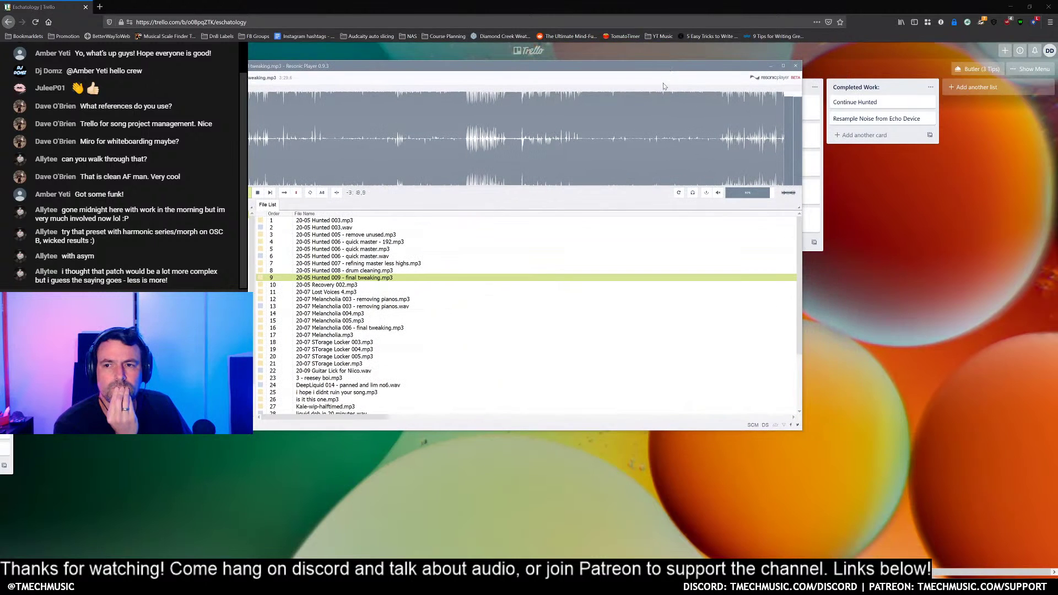
# Step: Switch to the Notepad list of mix fixes and close it without saving
pyautogui.hotkey('alt', 'Tab')
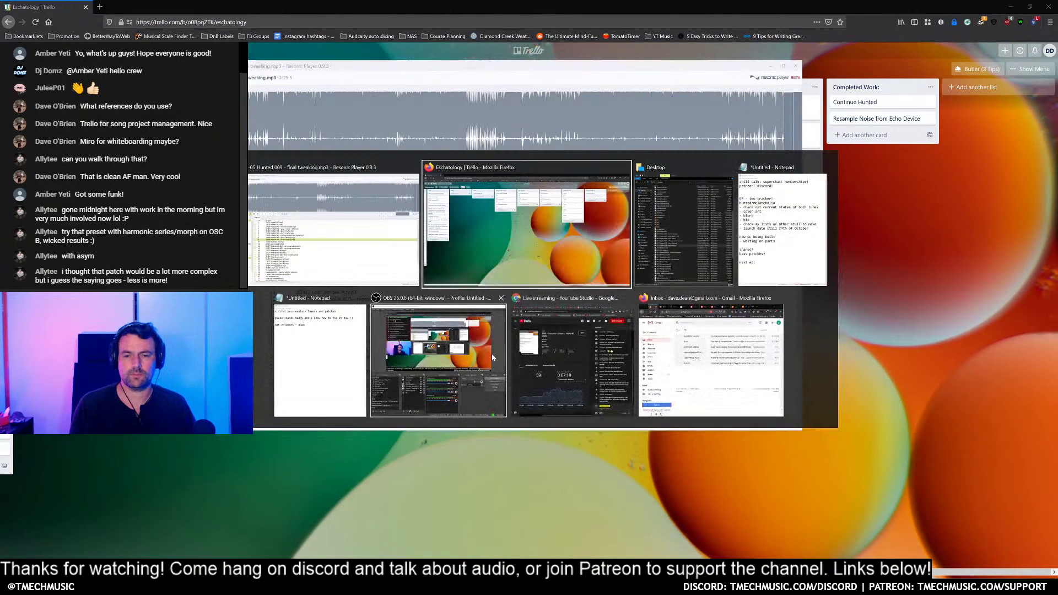
pyautogui.click(326, 363)
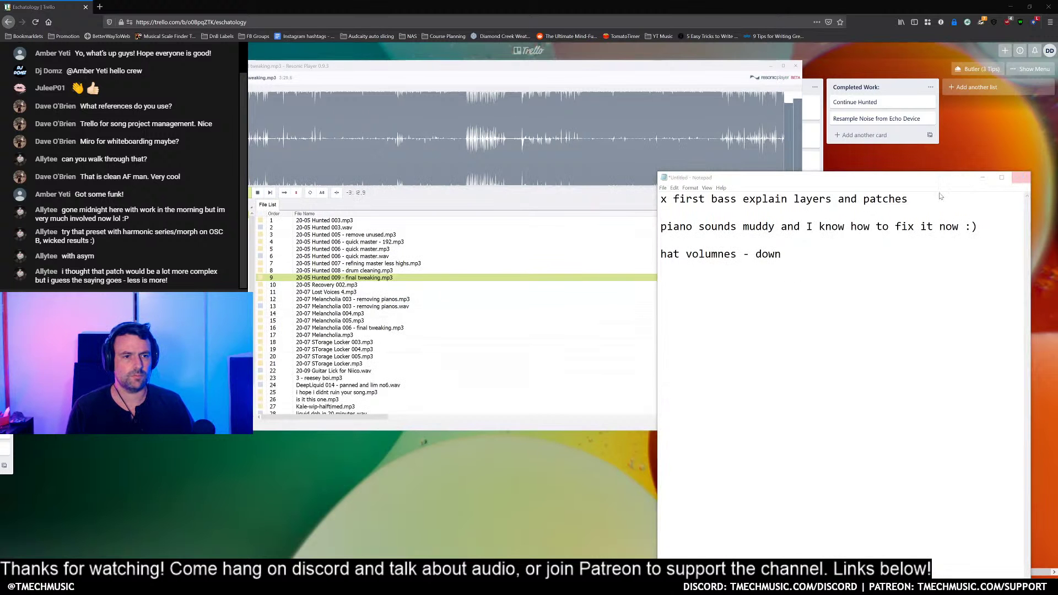
pyautogui.click(1021, 177)
pyautogui.click(552, 308)
# Step: In the EP planning Notepad, insert "- hunted is MUCH louder than Melancholia" below the line about current states of both tunes, followed by an empty line
pyautogui.hotkey('alt', 'Tab')
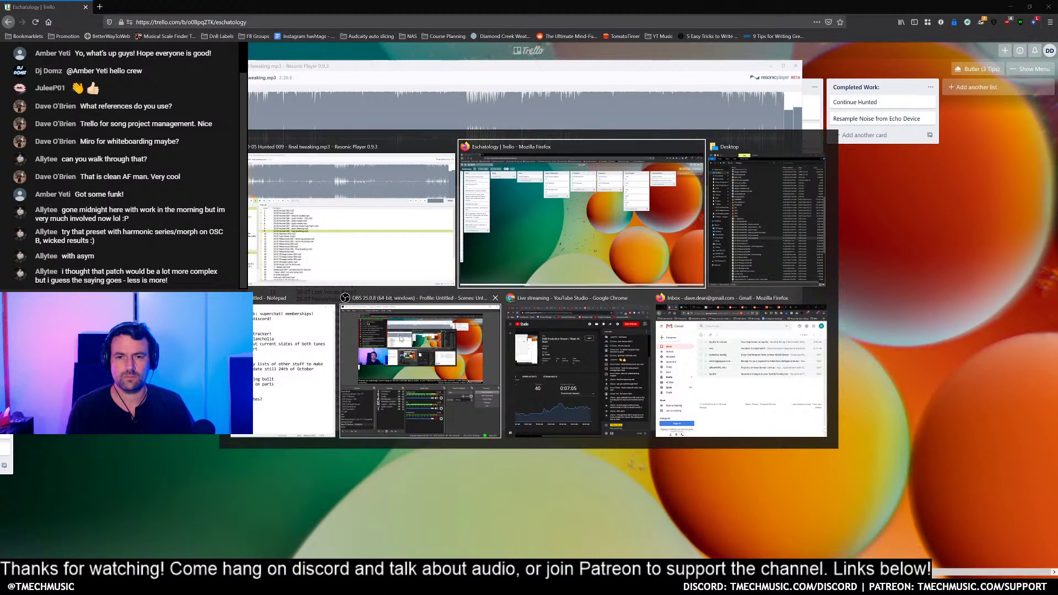
pyautogui.click(275, 359)
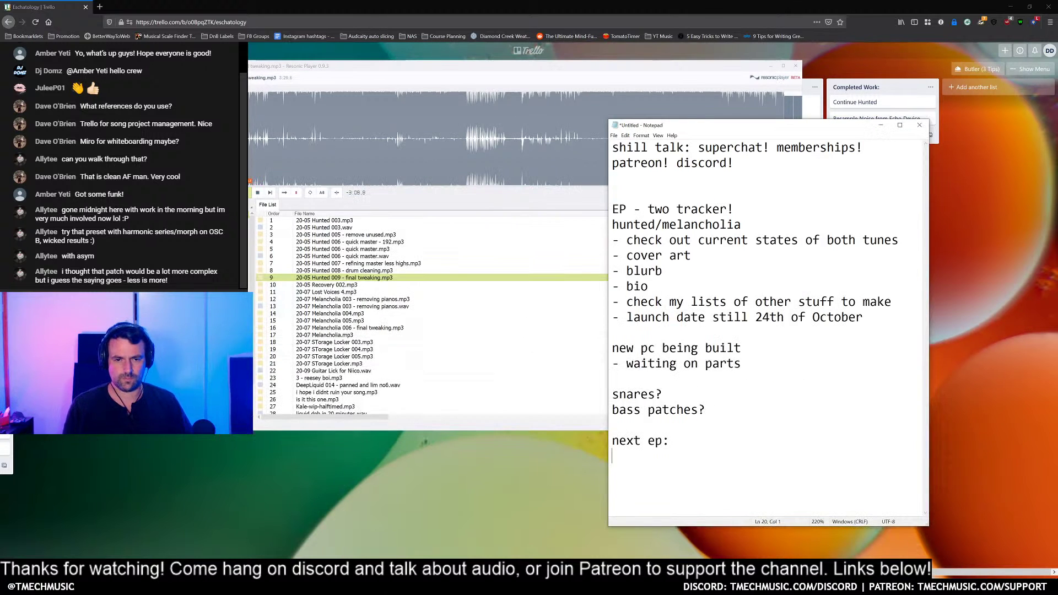
pyautogui.press('Up')
pyautogui.press('Up')
pyautogui.press('Up')
pyautogui.press('Up')
pyautogui.press('Up')
pyautogui.press('Up')
pyautogui.press('Up')
pyautogui.press('Up')
pyautogui.press('Up')
pyautogui.press('Up')
pyautogui.press('Up')
pyautogui.press('Up')
pyautogui.press('Up')
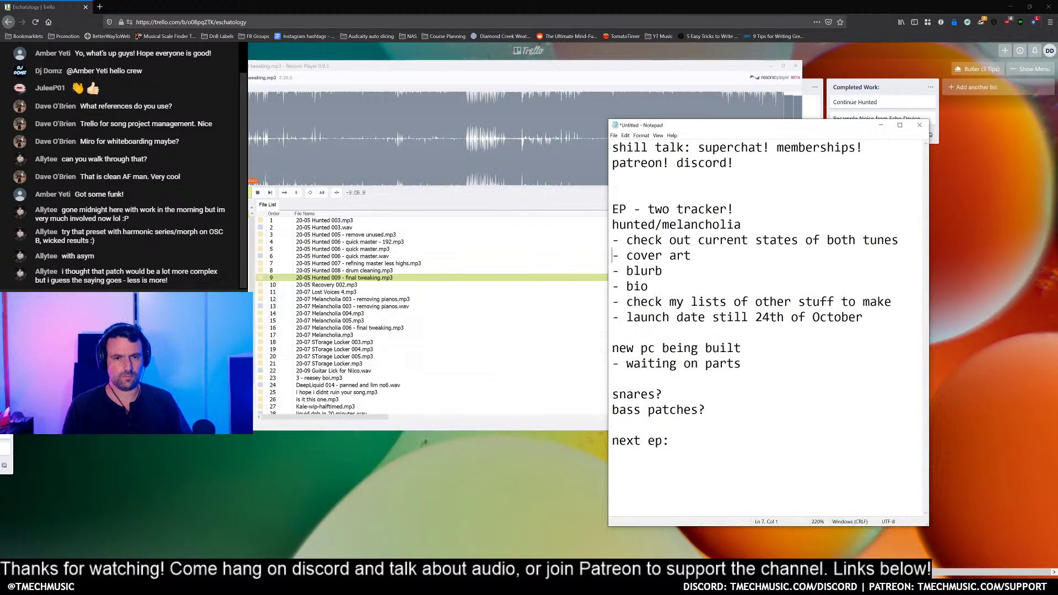
pyautogui.press('Return')
pyautogui.press('Up')
pyautogui.write('- hun')
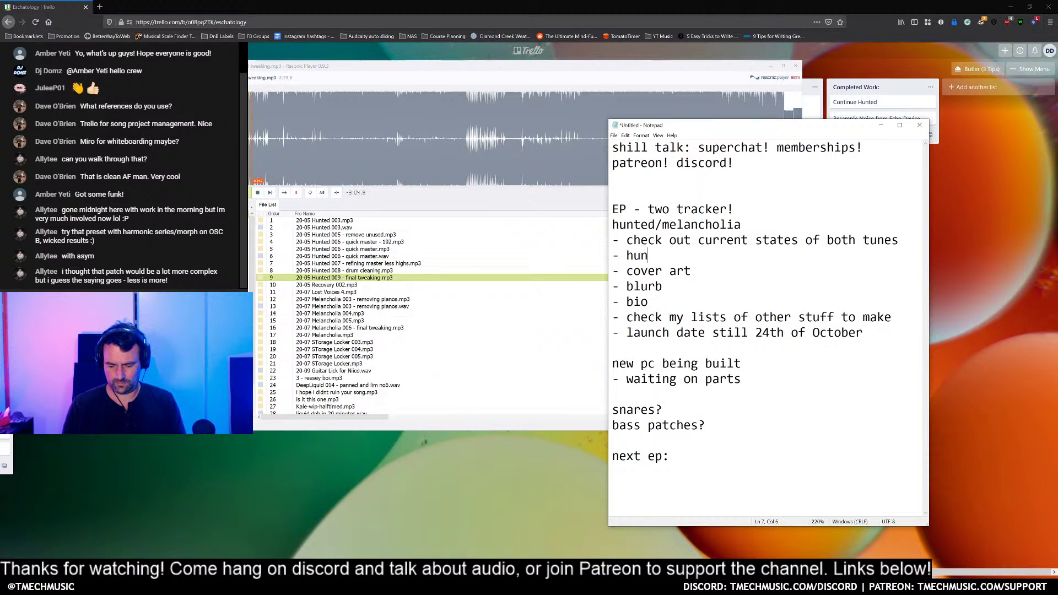
pyautogui.write('ted is MUCH l')
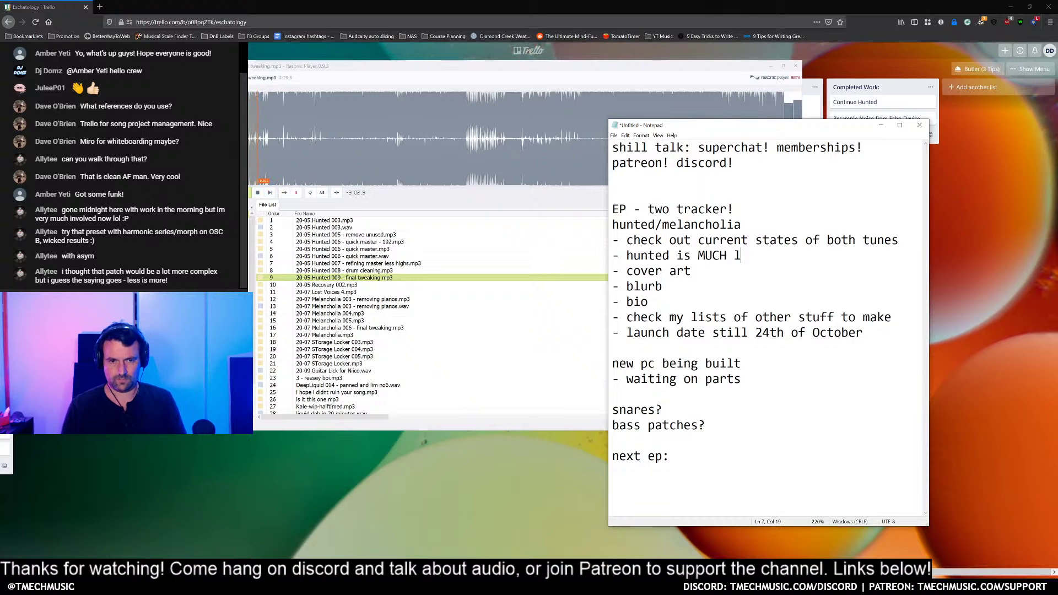
pyautogui.write('ouder than Mel')
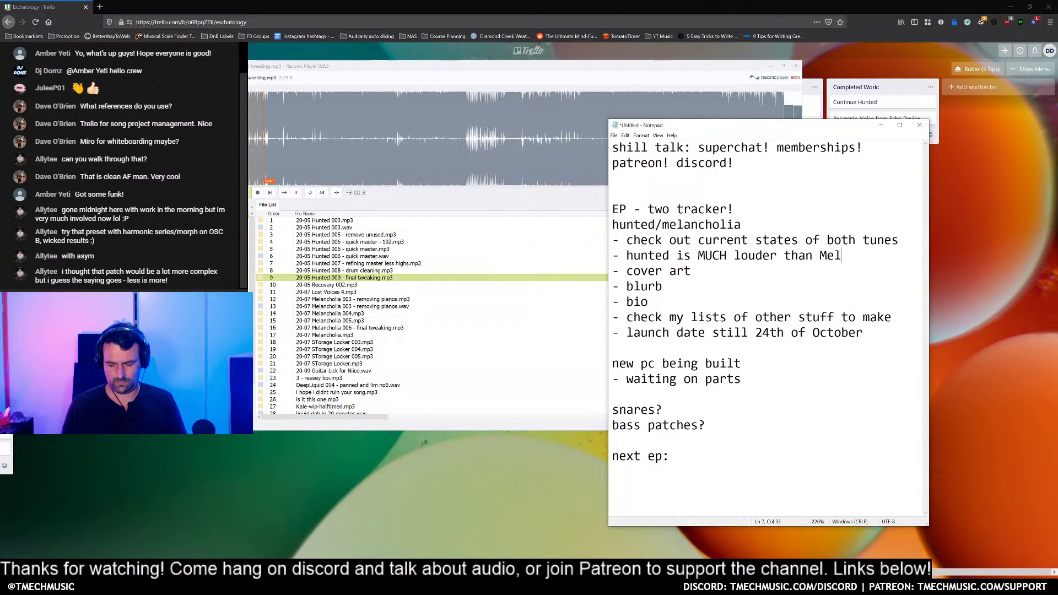
pyautogui.write('ancholia')
pyautogui.press('Return')
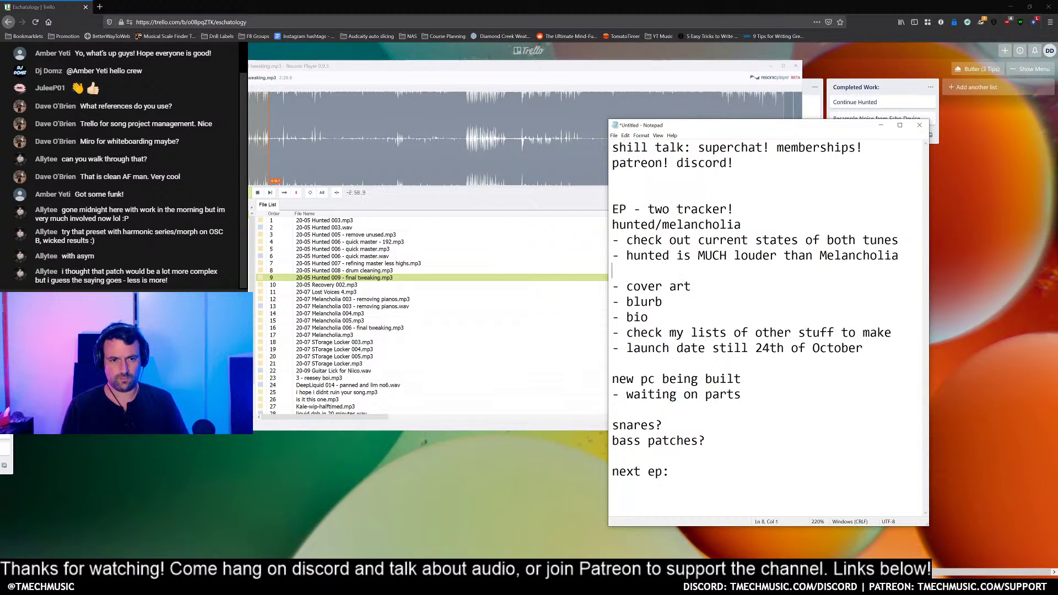
# Step: Add "- mastering session" on the empty line above "- cover art" in the EP planning notes
pyautogui.write('- masteringsession')
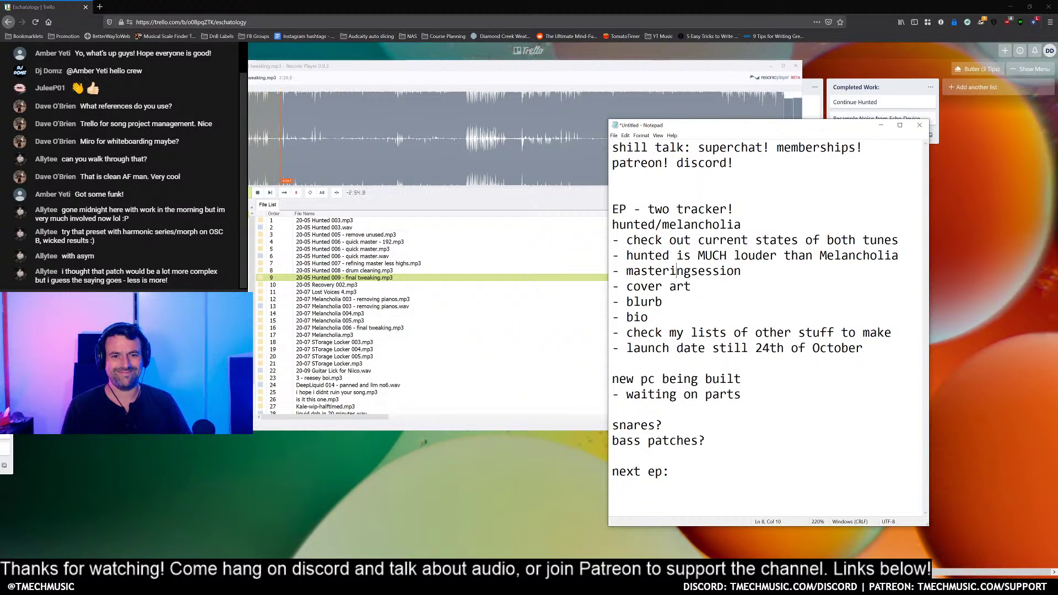
pyautogui.click(691, 270)
pyautogui.press('End')
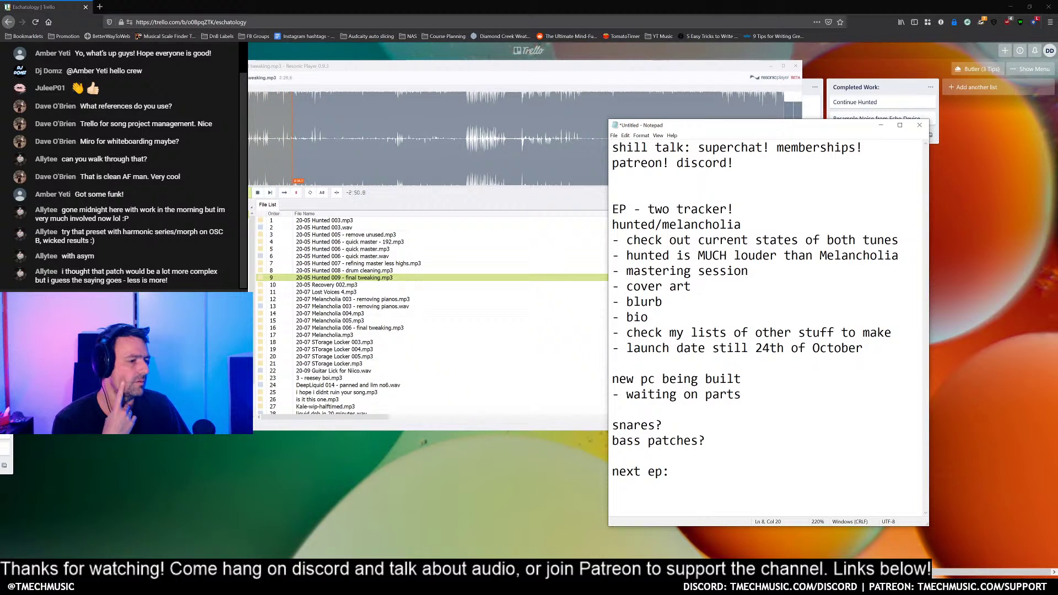
# Step: Reposition the Resonic Player and EP planning Notepad windows so the full planning notes are uncovered beside the player
pyautogui.hotkey('alt', 'Tab')
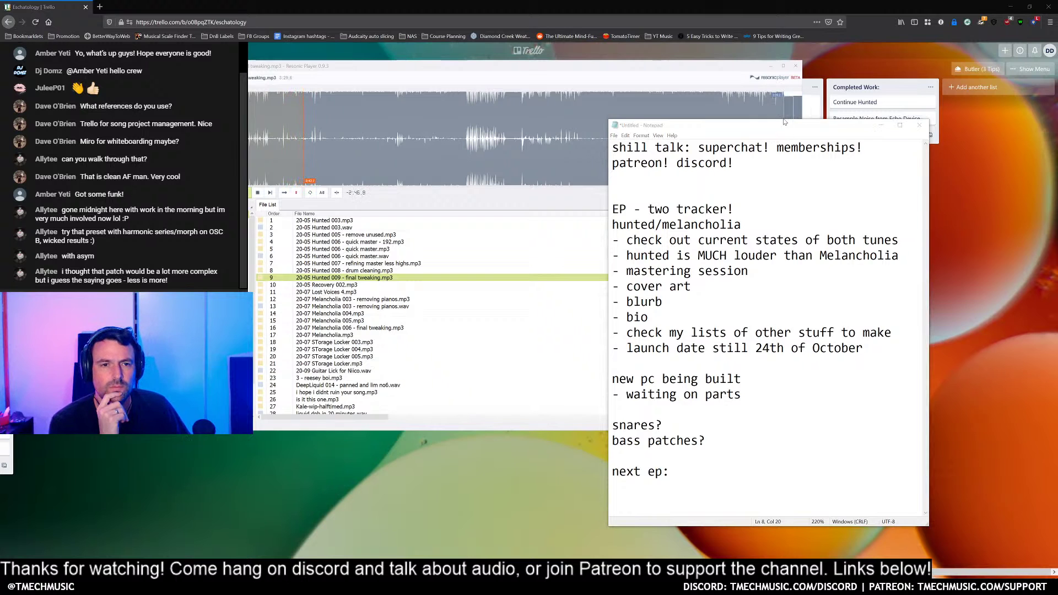
pyautogui.moveTo(775, 127); pyautogui.dragTo(780, 169)
pyautogui.moveTo(705, 68); pyautogui.dragTo(634, 59)
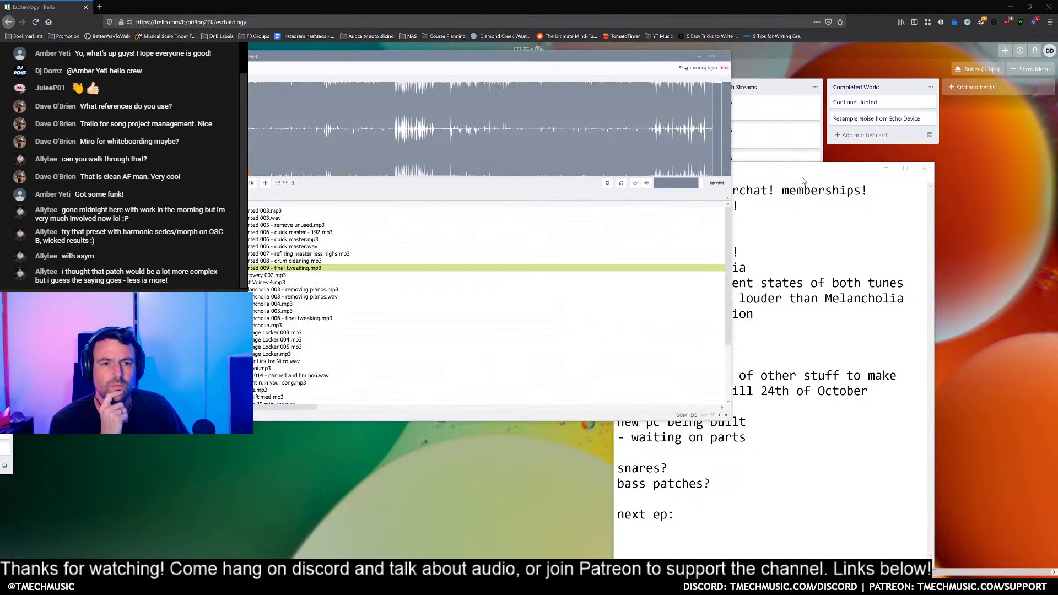
pyautogui.moveTo(802, 169); pyautogui.dragTo(929, 178)
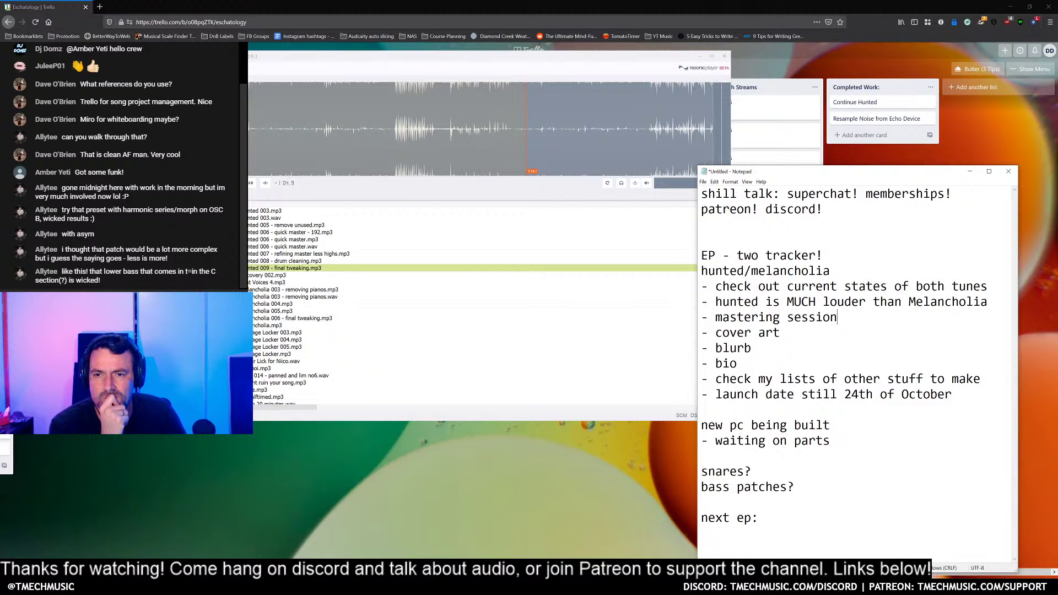
# Step: Insert "- bounce premasters" and "- master together" above the mastering session line in the planning notes
pyautogui.press('Return')
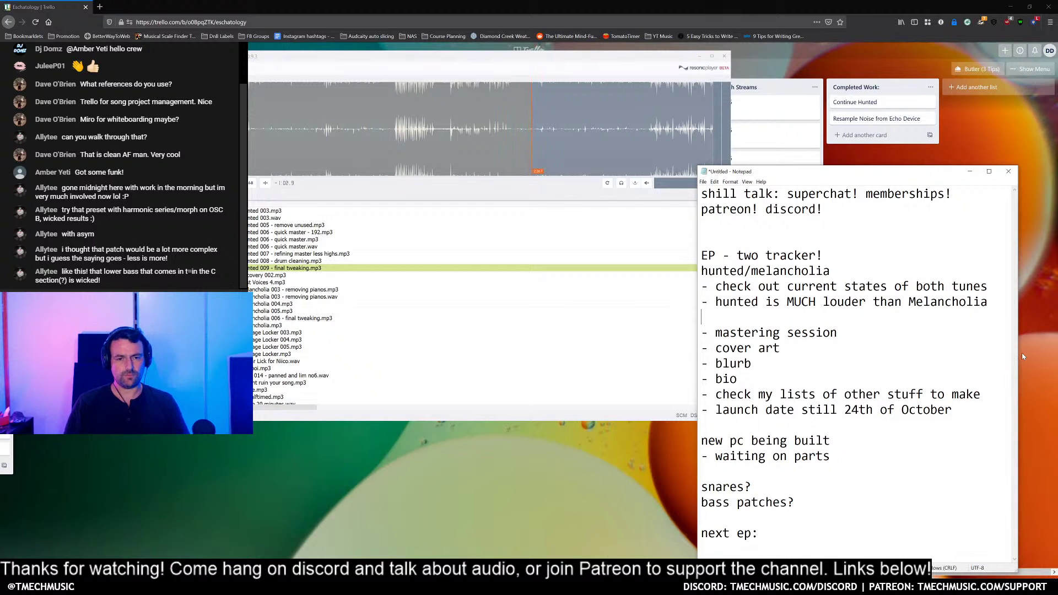
pyautogui.write('- bounce premasters')
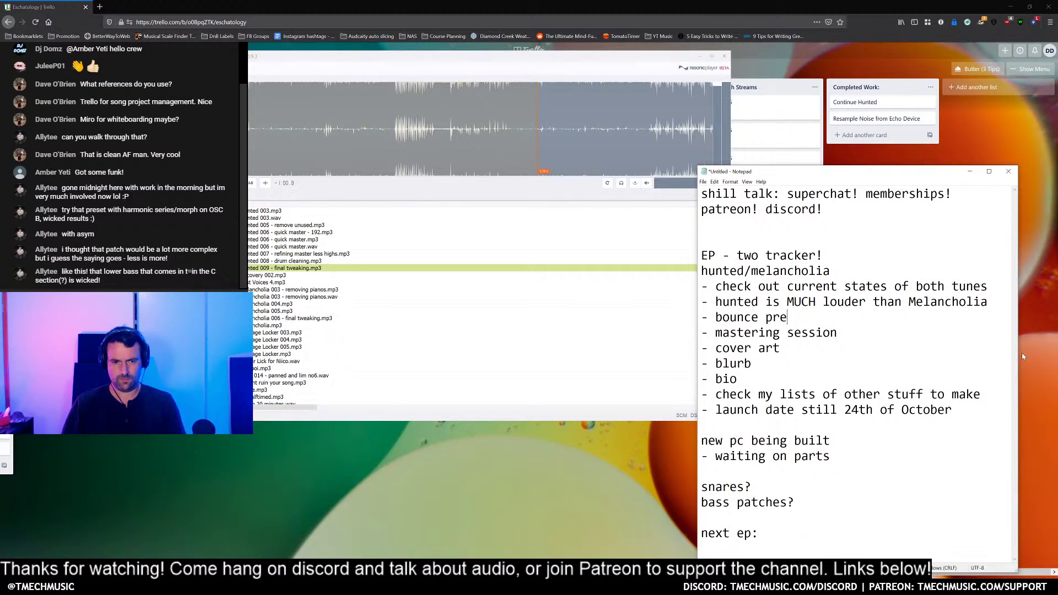
pyautogui.press('Return')
pyautogui.write('- ma')
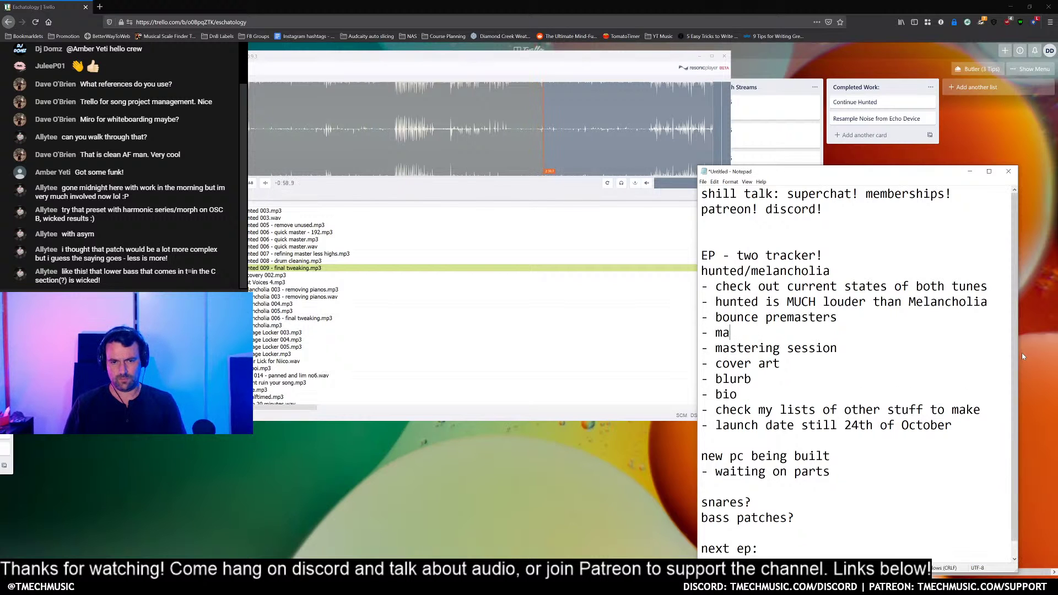
pyautogui.write('ster together')
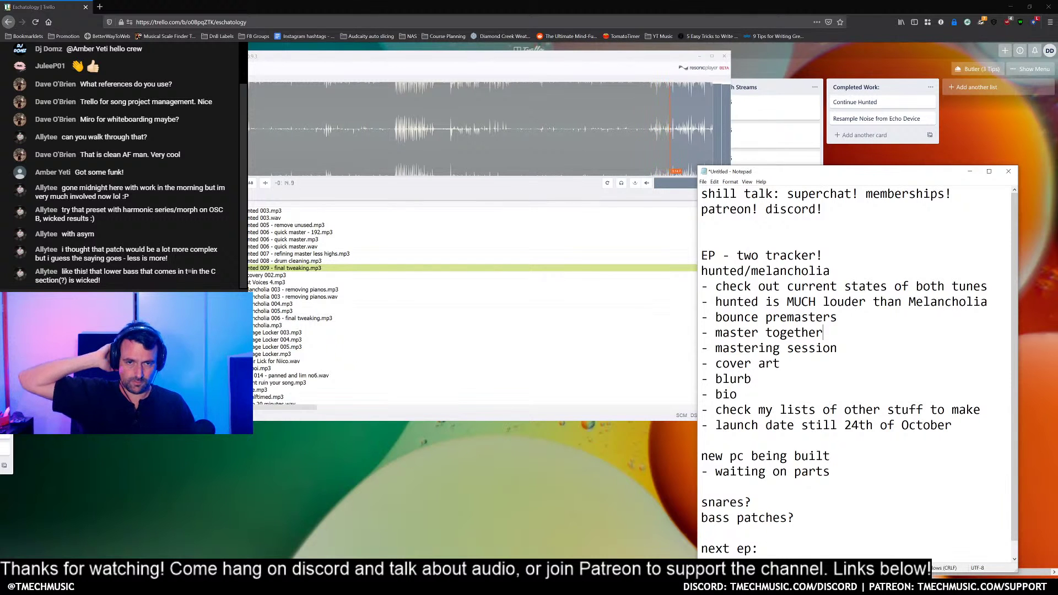
# Step: Switch to Resonic Player and play 20-07 Melancholia 006 - final tweaking.mp3
pyautogui.click(615, 196)
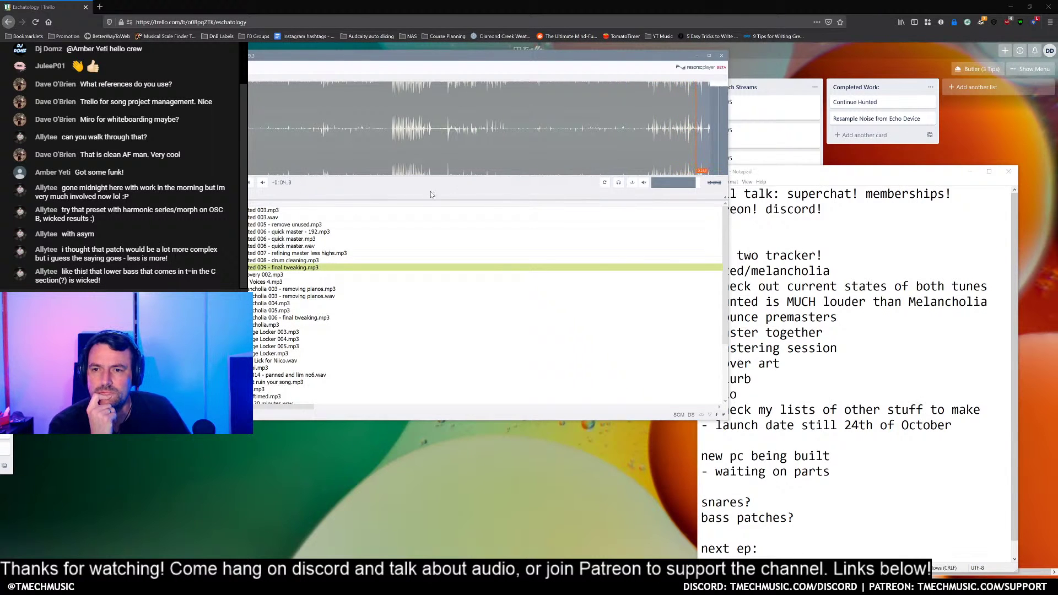
pyautogui.click(317, 318)
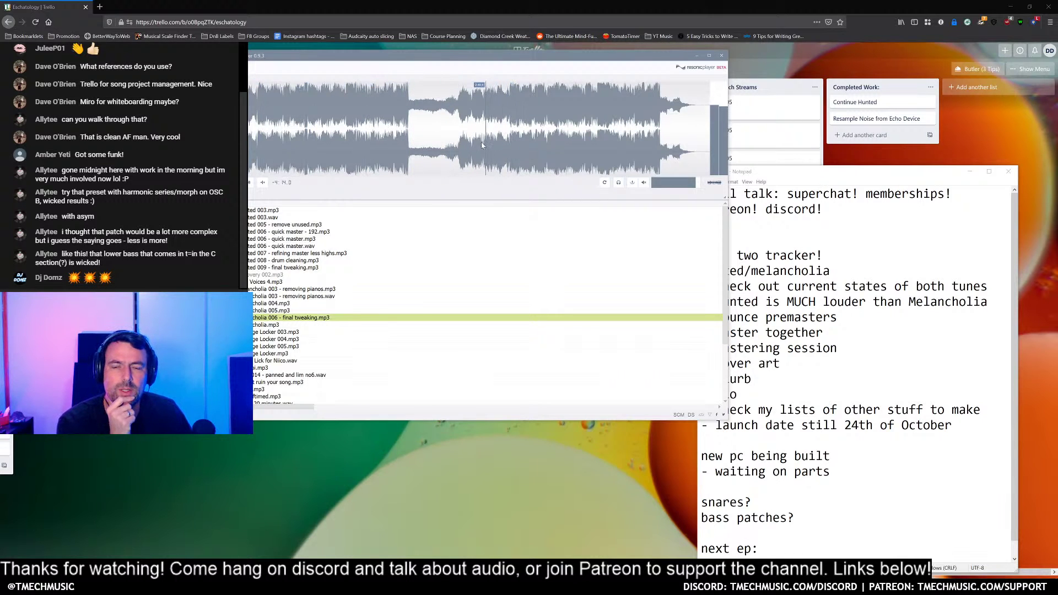
# Step: In the EP planning Notepad, append "(loudness target?)" to the mastering session line
pyautogui.click(838, 347)
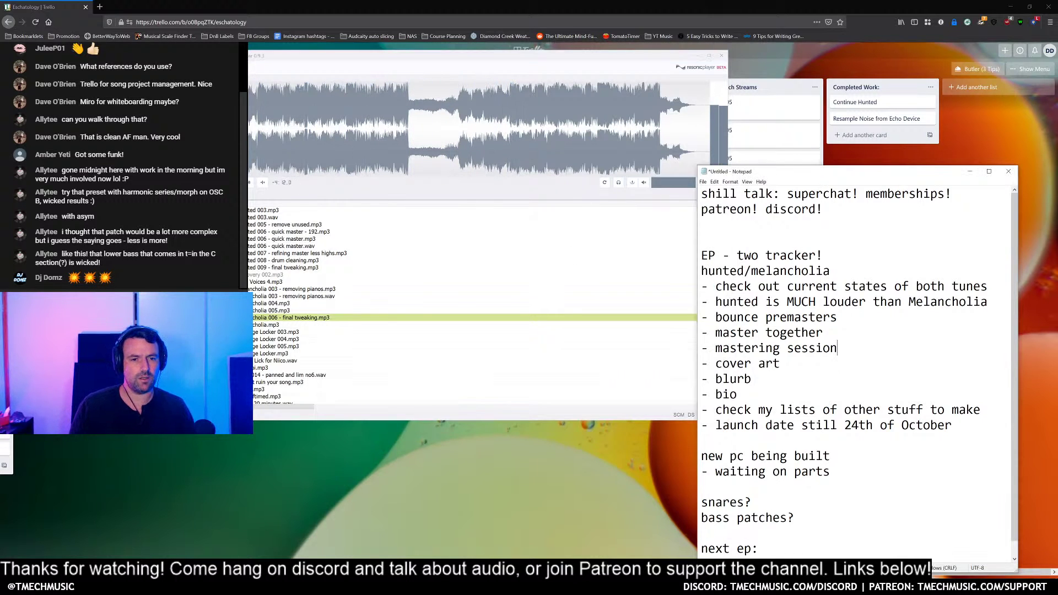
pyautogui.write('(loudness tra')
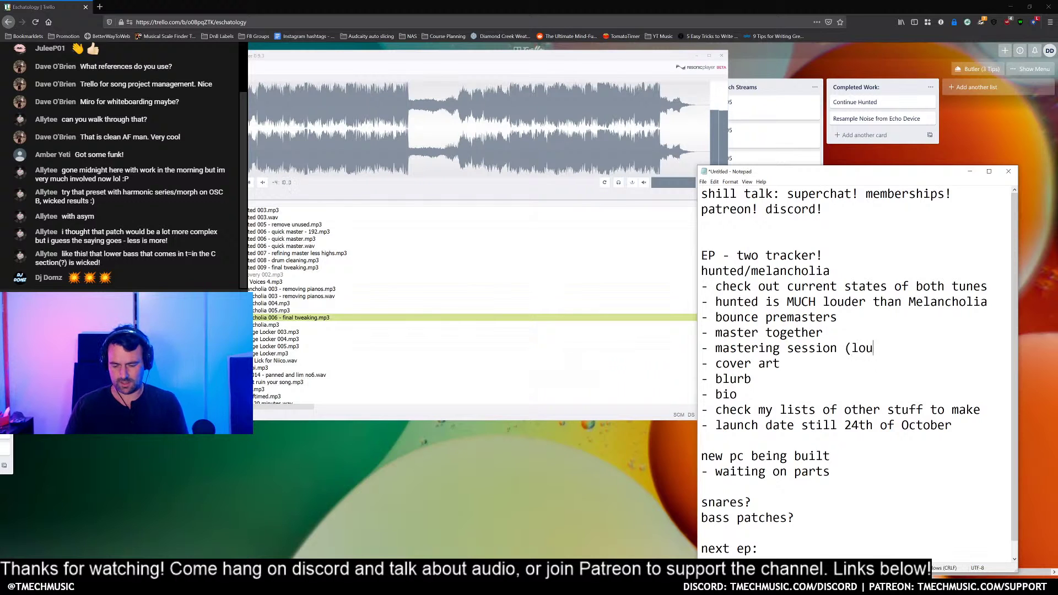
pyautogui.press('BackSpace')
pyautogui.press('BackSpace')
pyautogui.write('arget)')
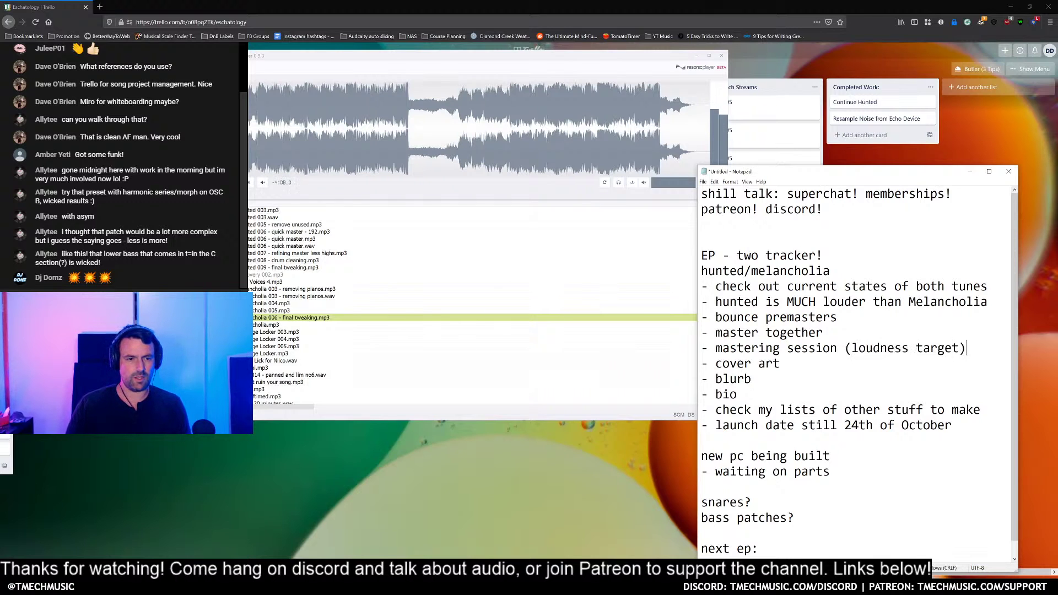
pyautogui.press('BackSpace')
pyautogui.write('?)')
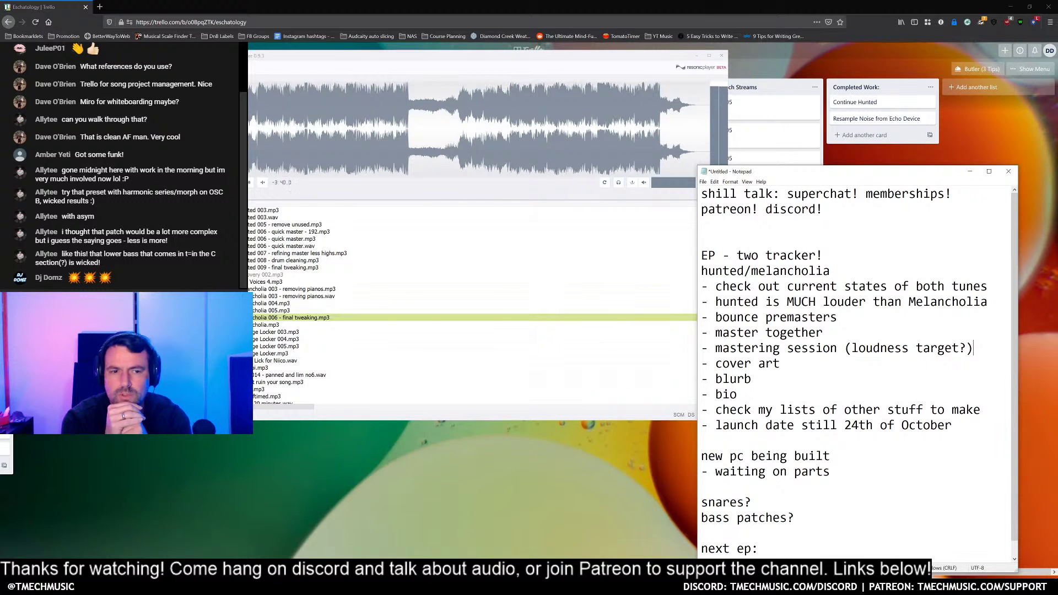
pyautogui.scroll(-1, 857, 369)
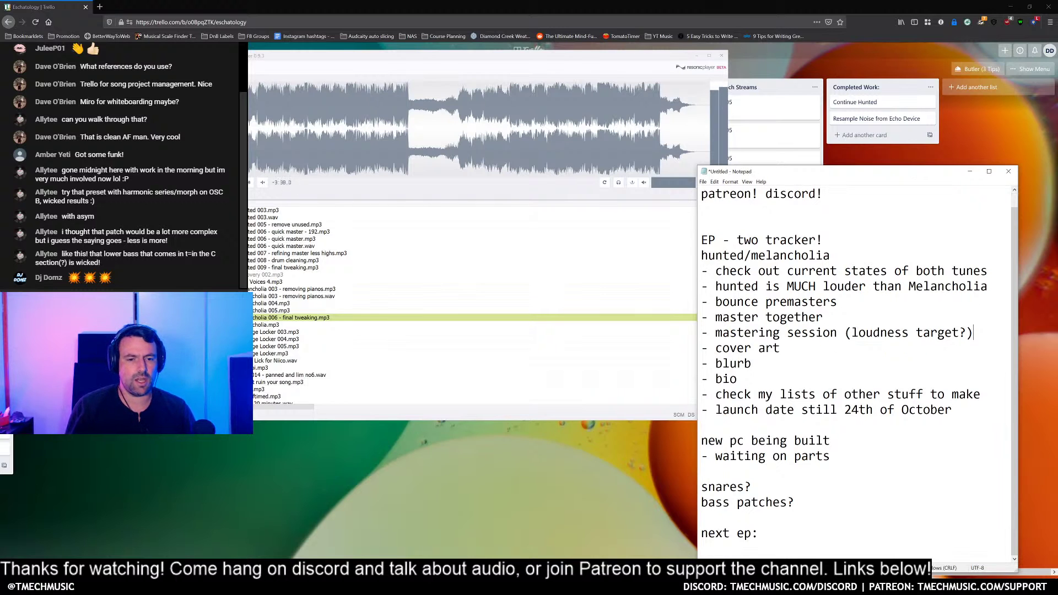
pyautogui.hotkey('shift', 'Left')
pyautogui.hotkey('shift', 'Home')
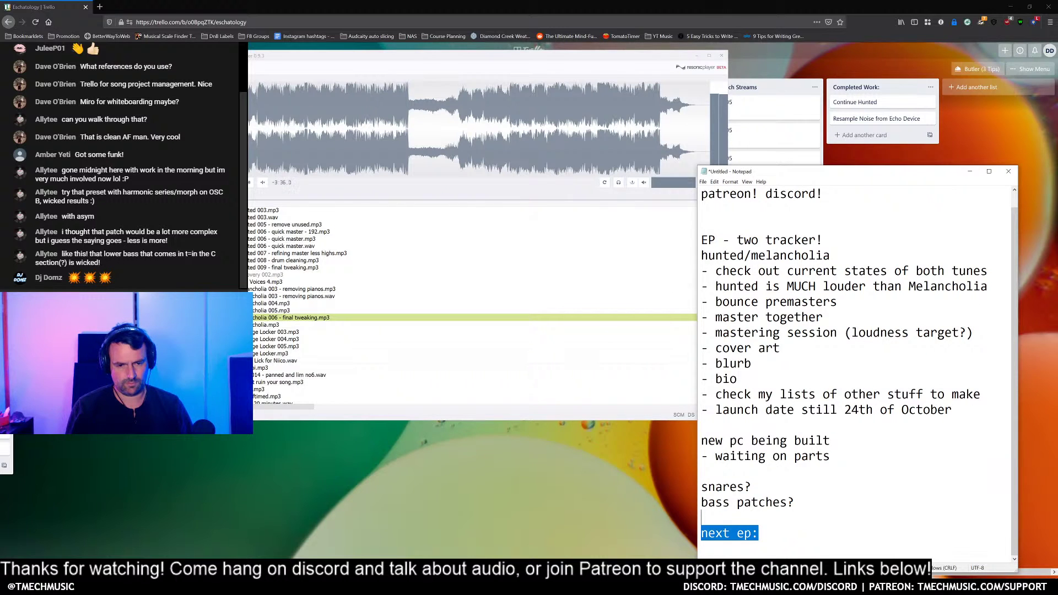
pyautogui.hotkey('shift', 'Up')
pyautogui.hotkey('shift', 'Up')
pyautogui.hotkey('shift', 'Up')
pyautogui.hotkey('shift', 'Up')
pyautogui.hotkey('shift', 'Up')
pyautogui.hotkey('shift', 'Up')
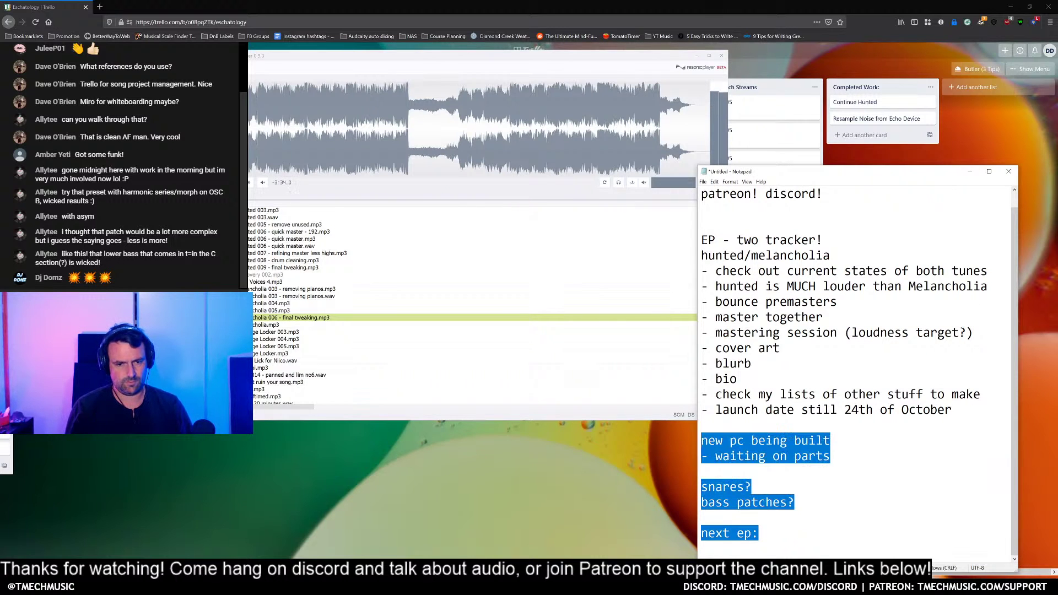
pyautogui.press('Down')
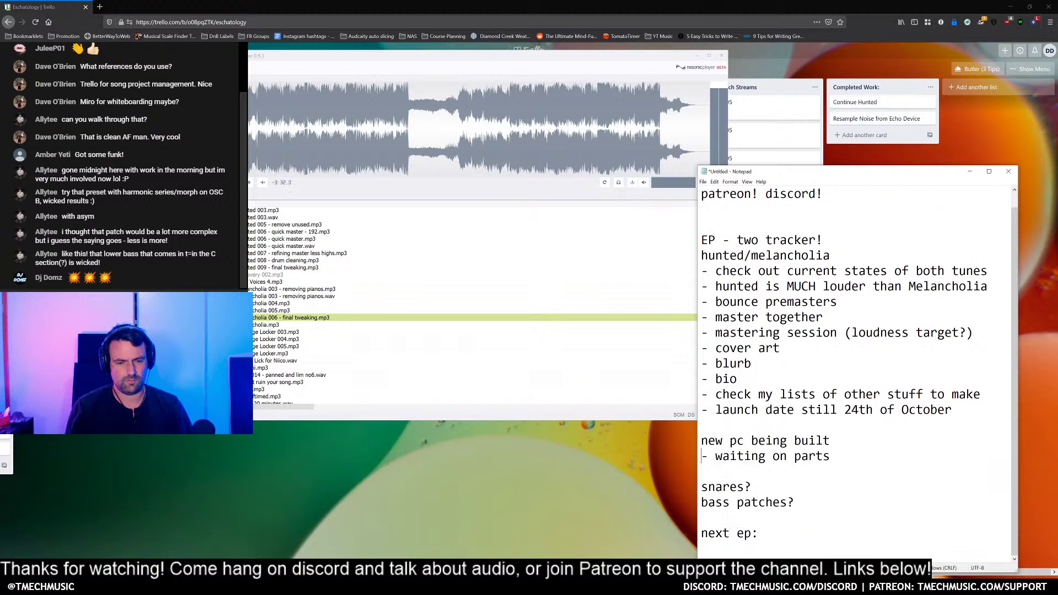
# Step: Switch to a blank Notepad document and enter "melancholia" as its heading
pyautogui.hotkey('alt', 'Tab')
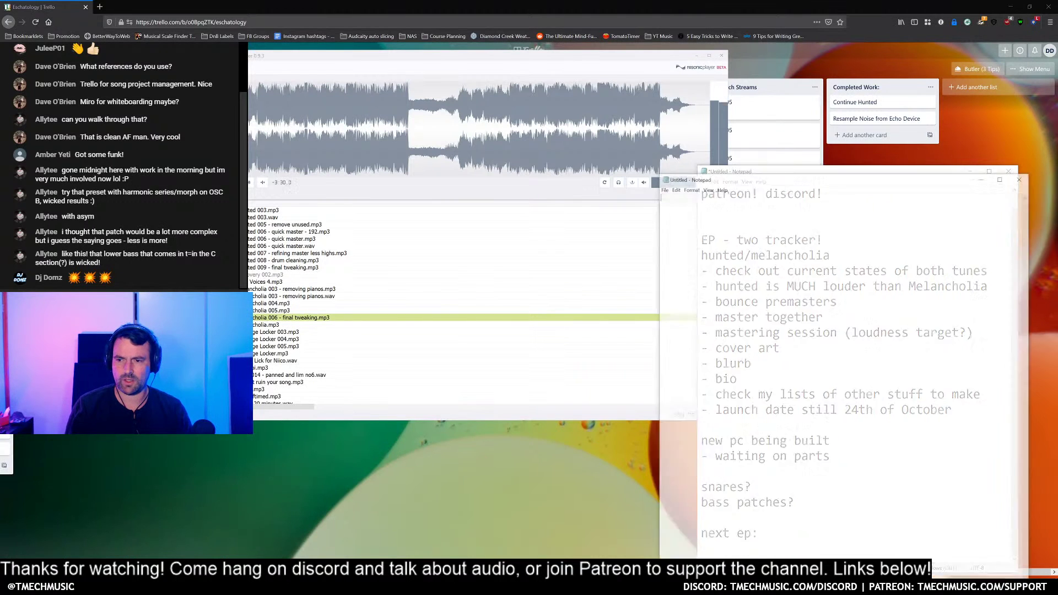
pyautogui.write('melon')
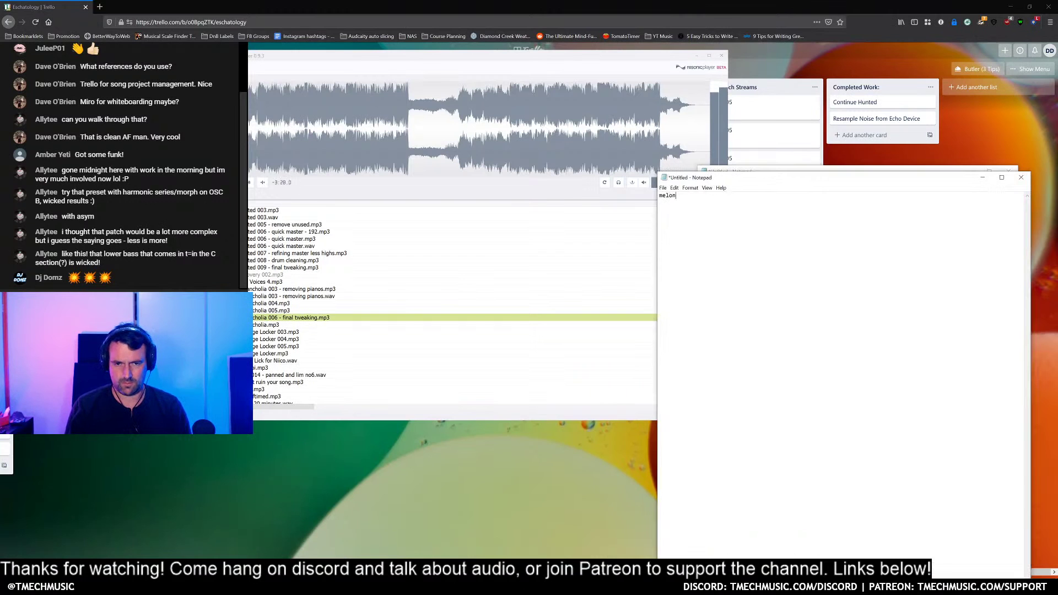
pyautogui.press('BackSpace')
pyautogui.press('BackSpace')
pyautogui.write('ancholia')
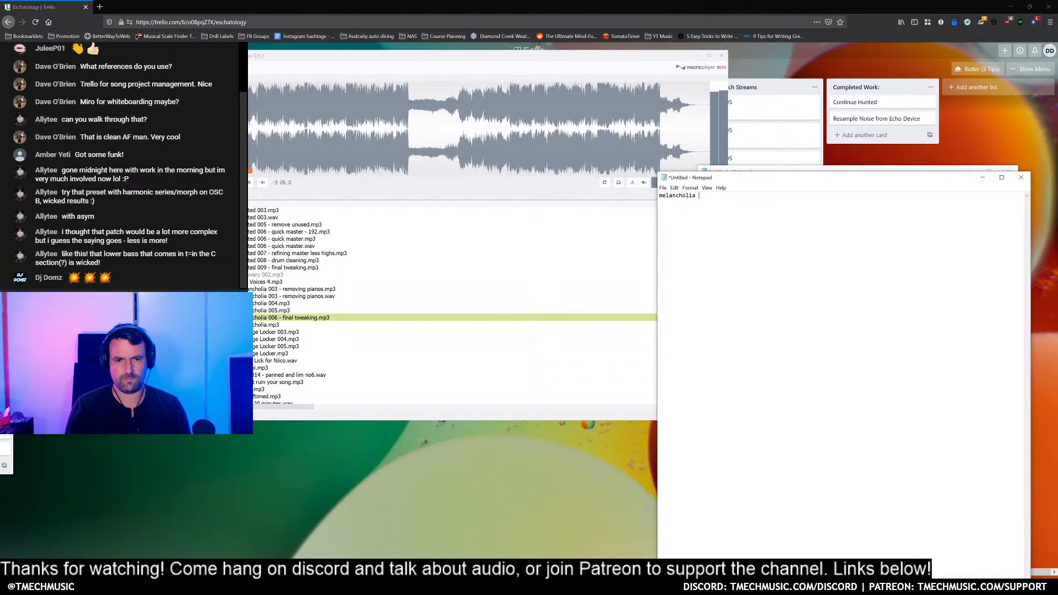
# Step: Below the heading, add "janky bit in first build (end of build, pads get louder suddenly?)" followed by an empty line
pyautogui.press('Return')
pyautogui.write('janky bit in fir')
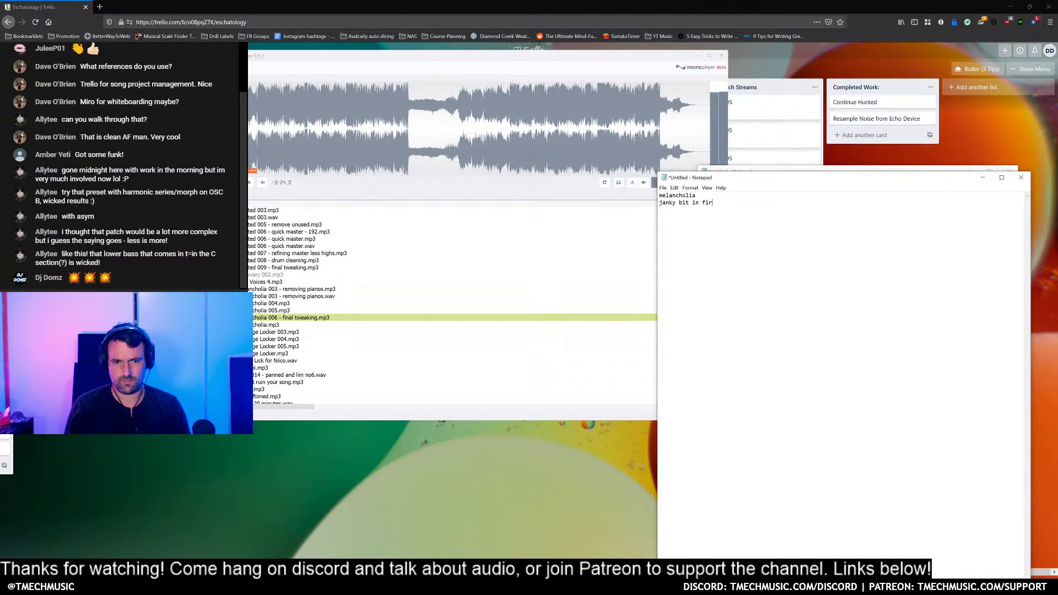
pyautogui.write('st build (end of ')
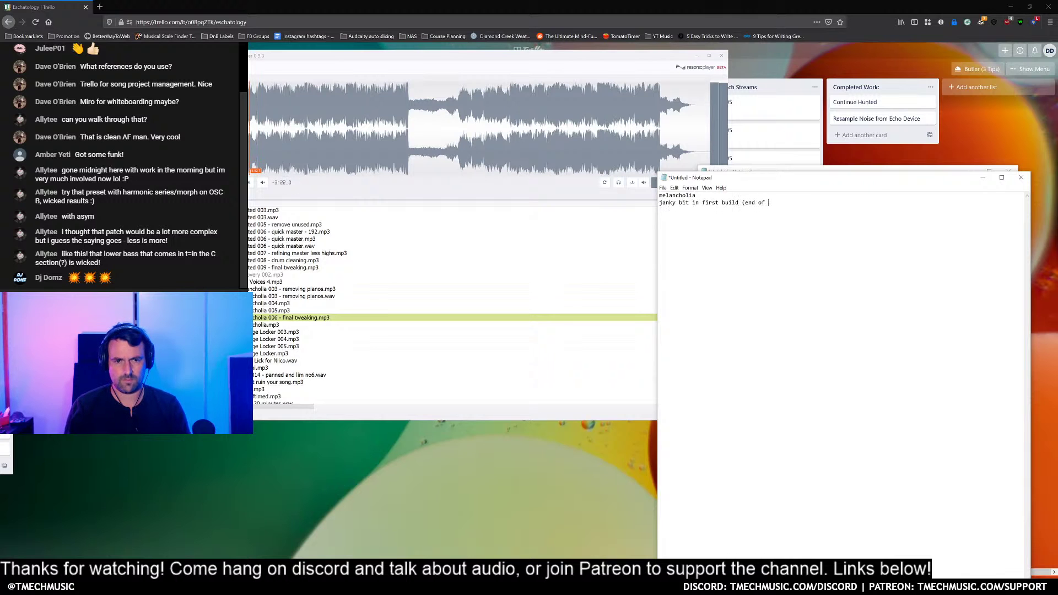
pyautogui.write('build, pads ')
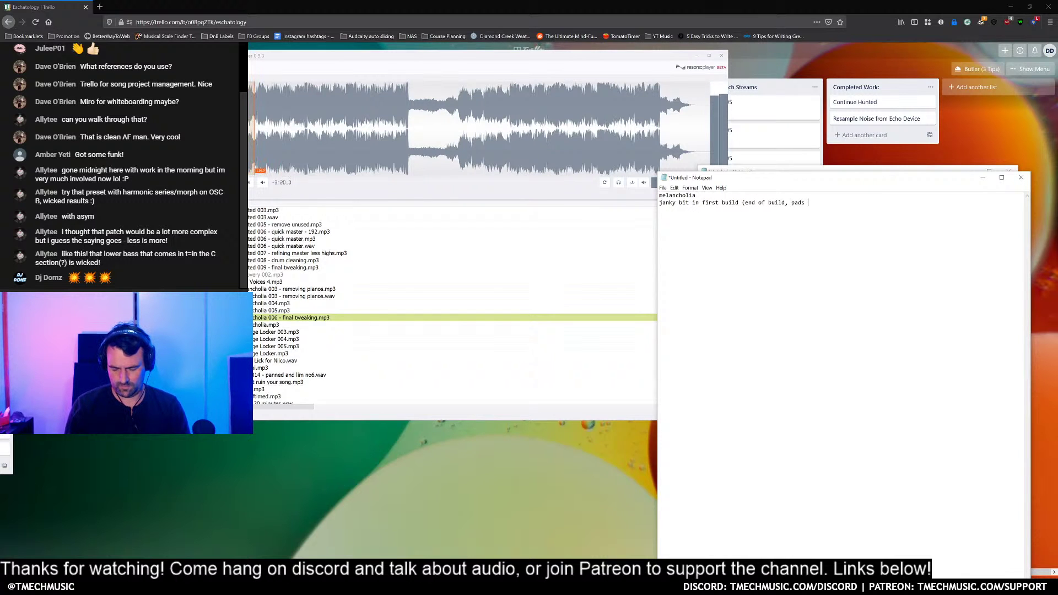
pyautogui.write('get louder sudde')
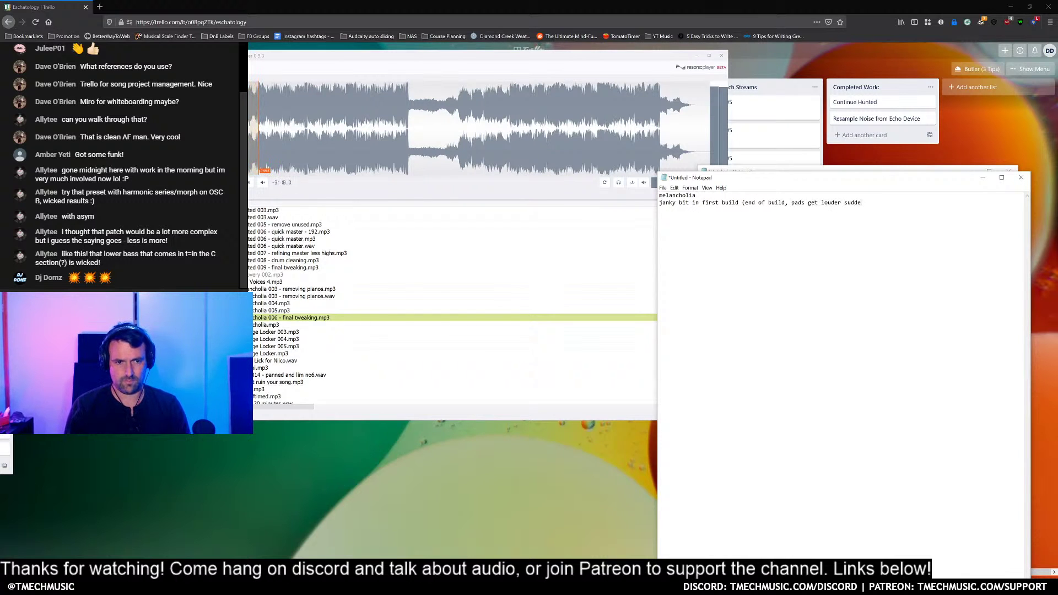
pyautogui.write('ntly?')
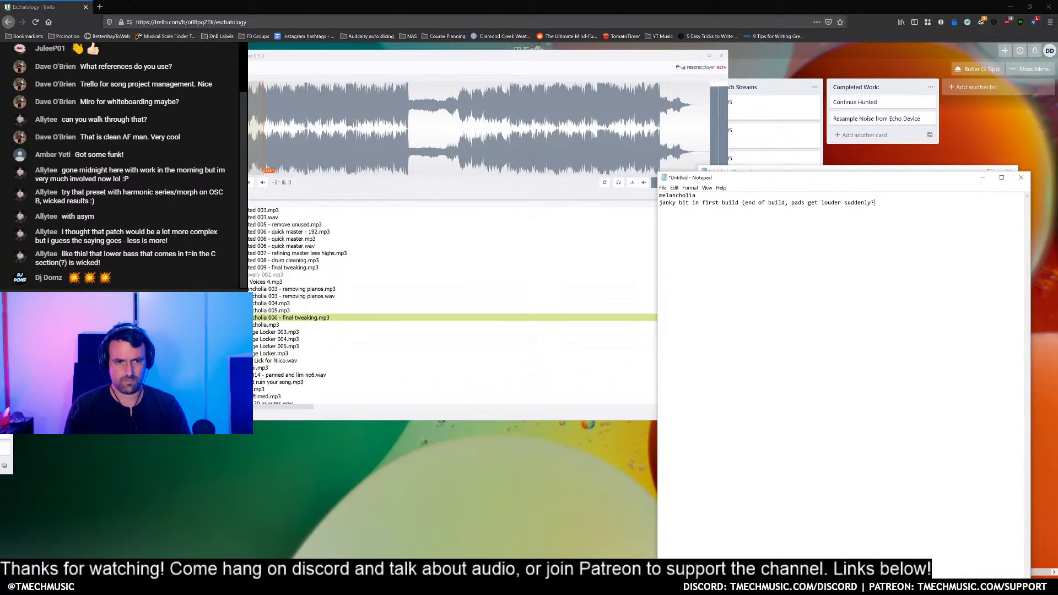
pyautogui.write(')')
pyautogui.press('Return')
pyautogui.press('Return')
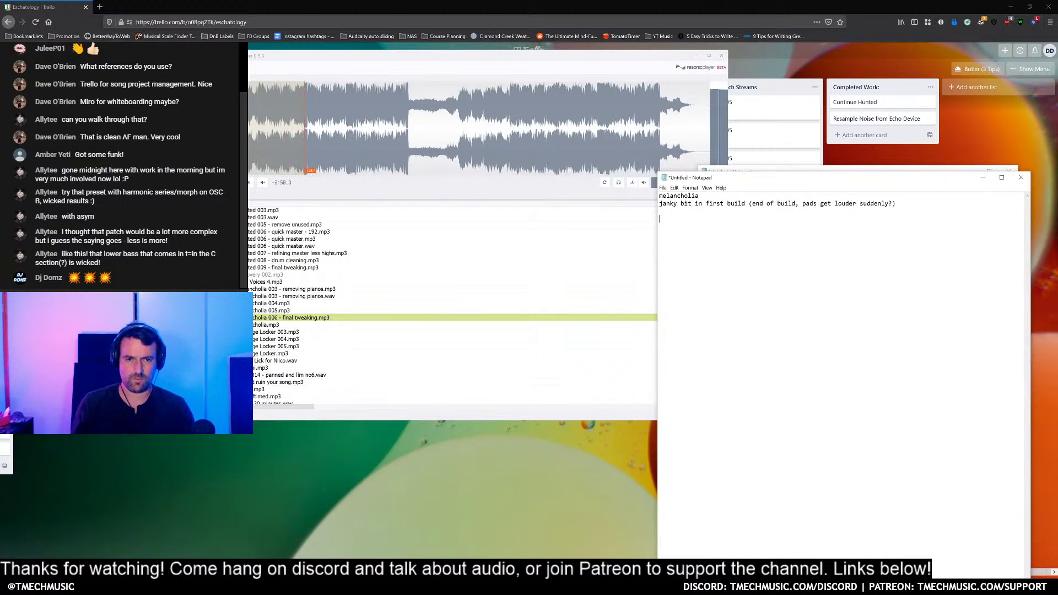
# Step: Enlarge the note's text display and add "drum fill is way louder than everything else" below the first issue, followed by an empty line
pyautogui.scroll(10, 843, 375)
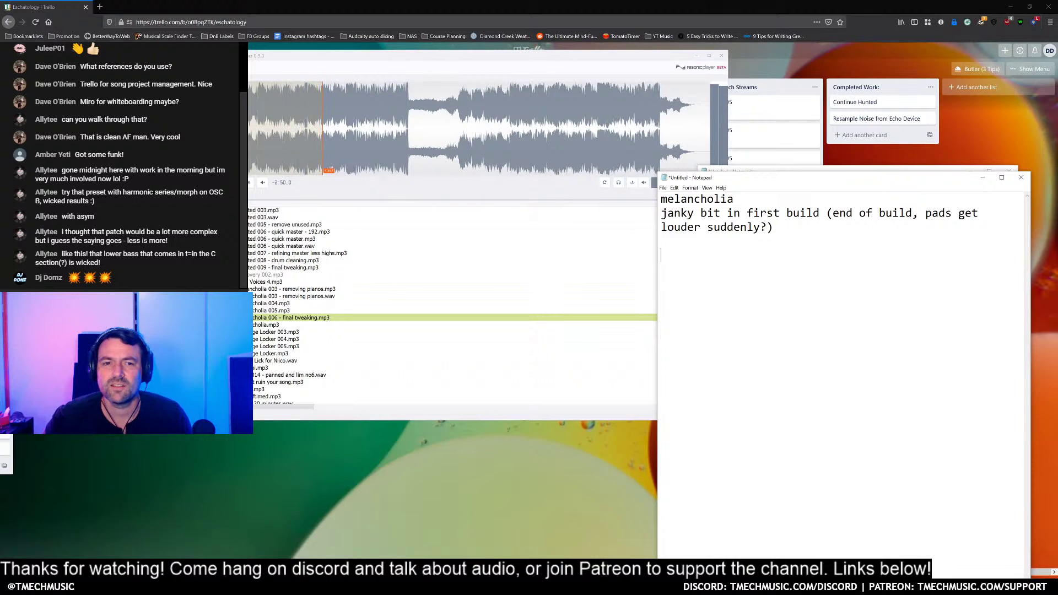
pyautogui.press('Return')
pyautogui.press('Return')
pyautogui.write('d')
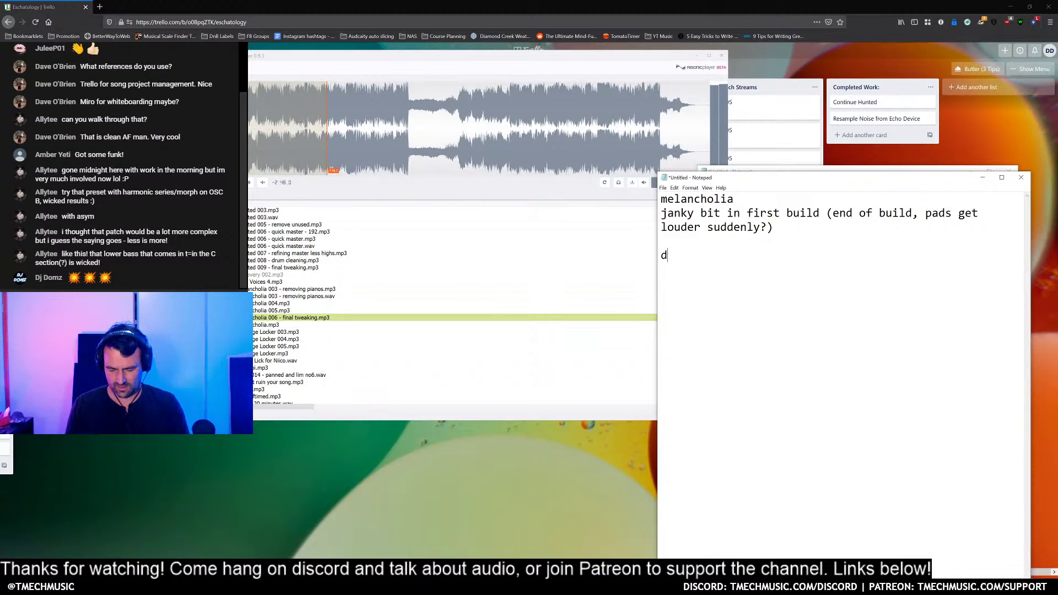
pyautogui.write('rum fill is way loudert')
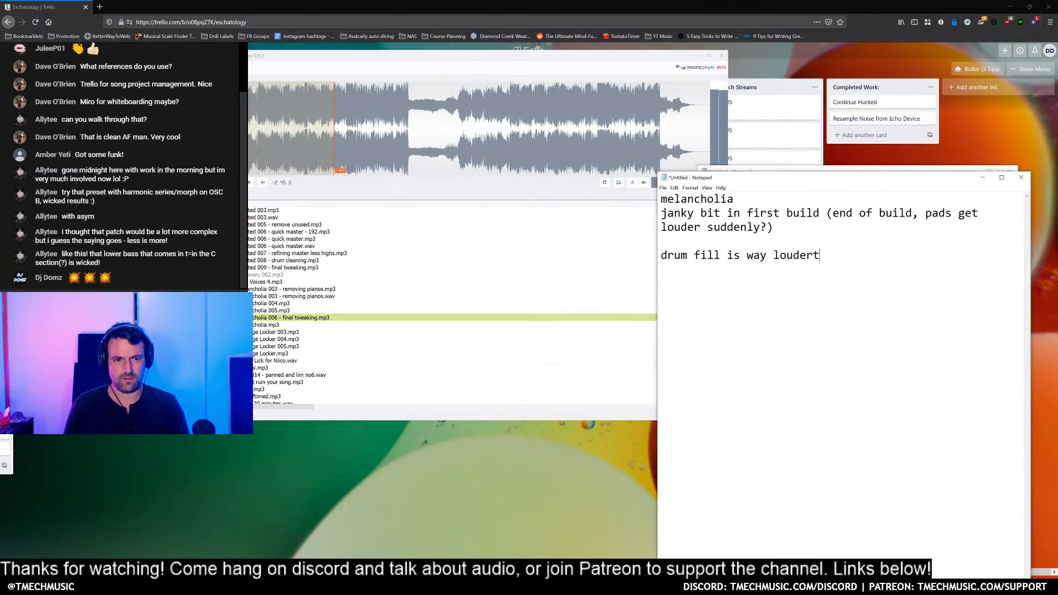
pyautogui.press('BackSpace')
pyautogui.write('than eve')
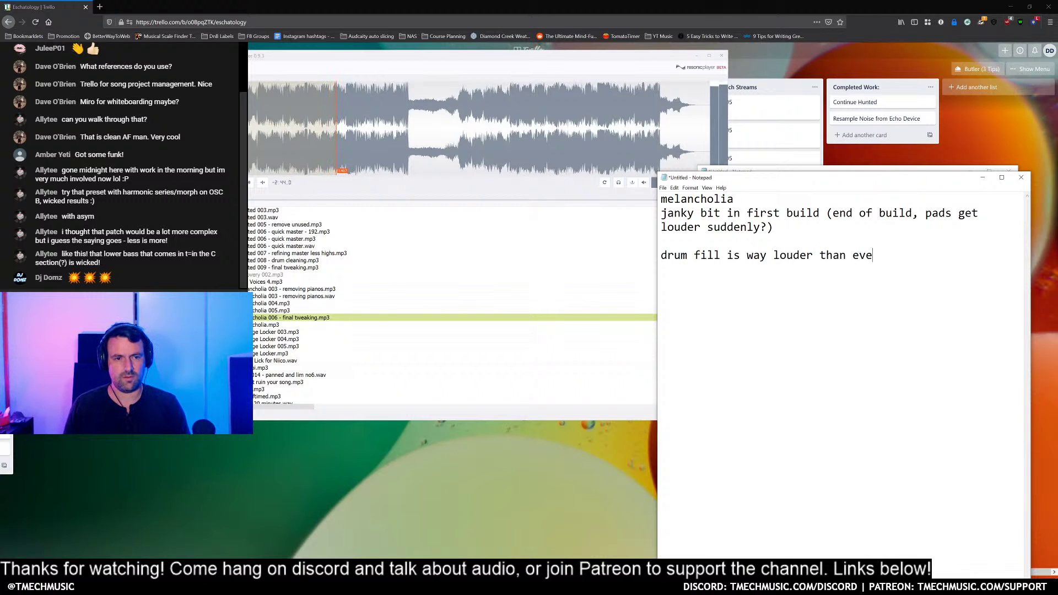
pyautogui.write('rything else')
pyautogui.press('Return')
pyautogui.press('Return')
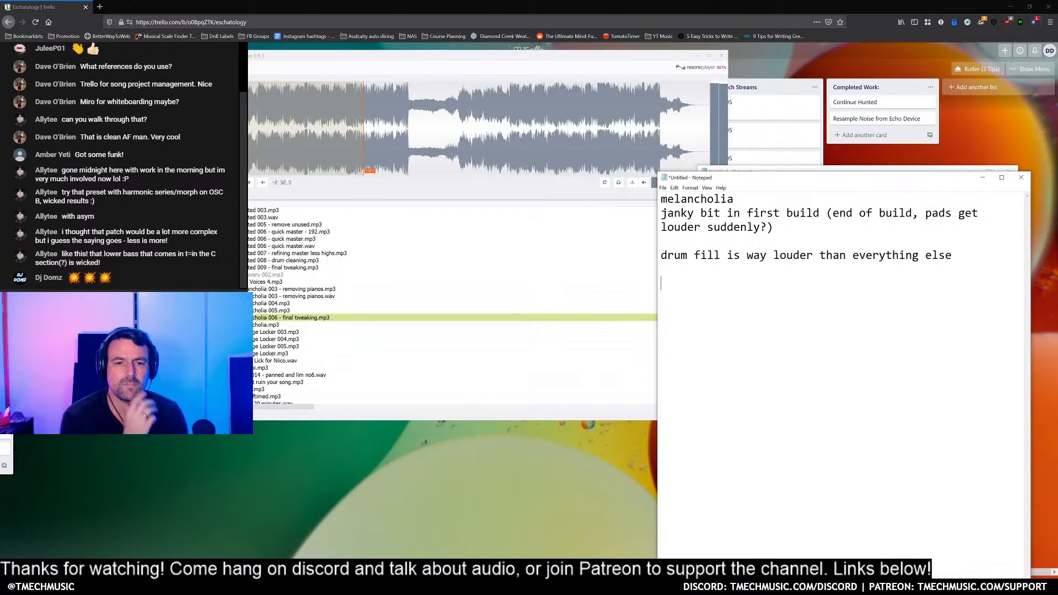
# Step: Add "background "riser" leading towards the variation is too loud" as the third issue in the note, followed by an empty line
pyautogui.write('background ')
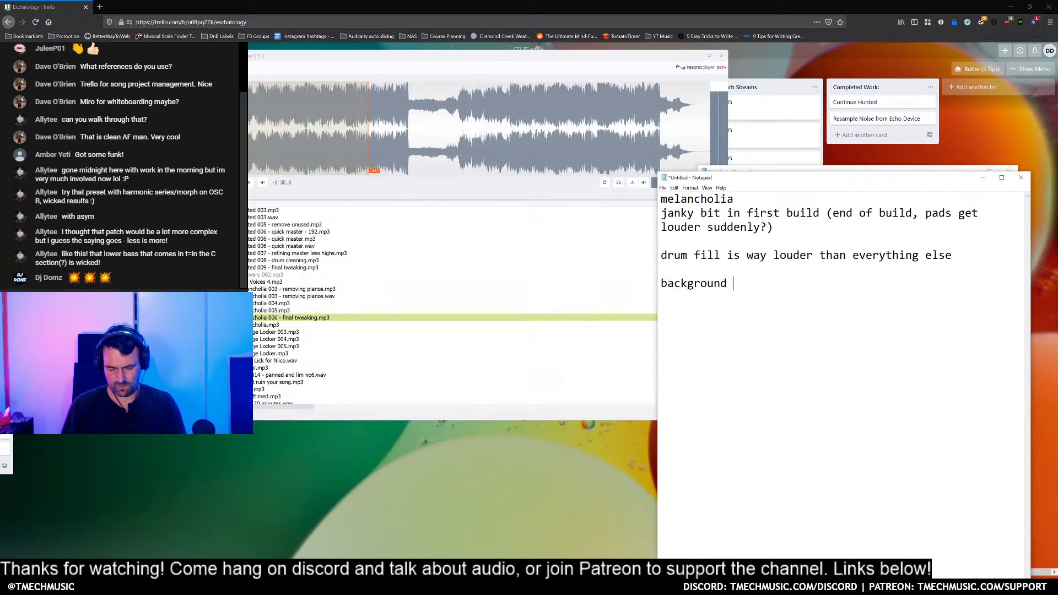
pyautogui.write('"riser')
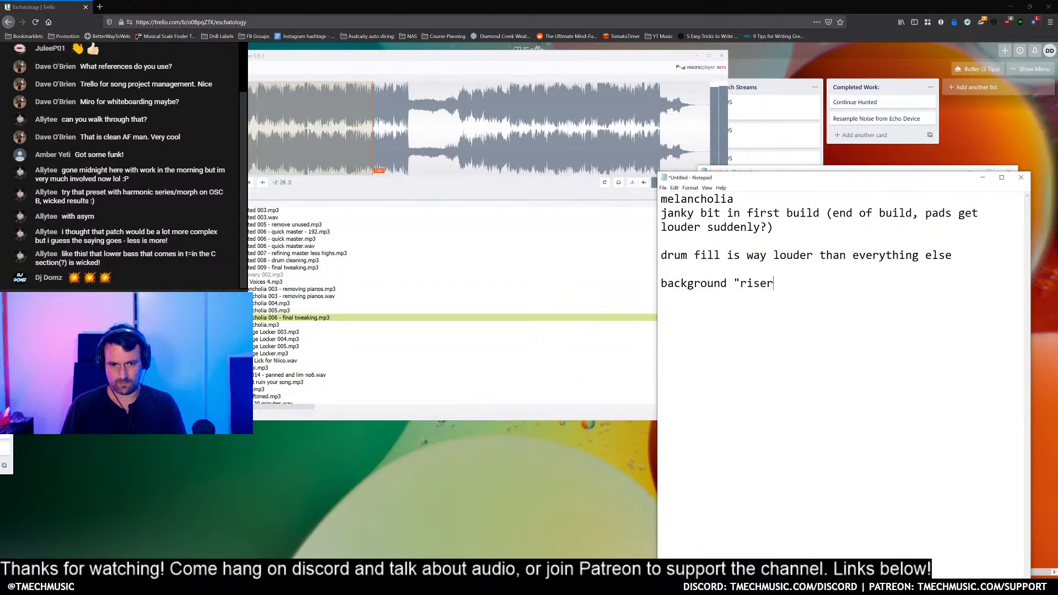
pyautogui.write('" lea')
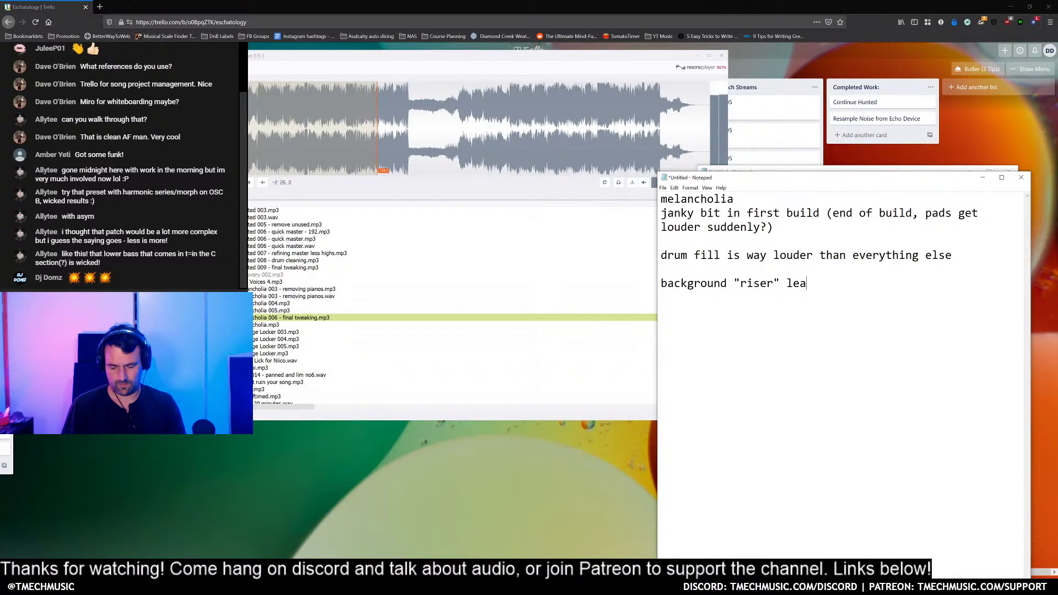
pyautogui.write('ding towards the ')
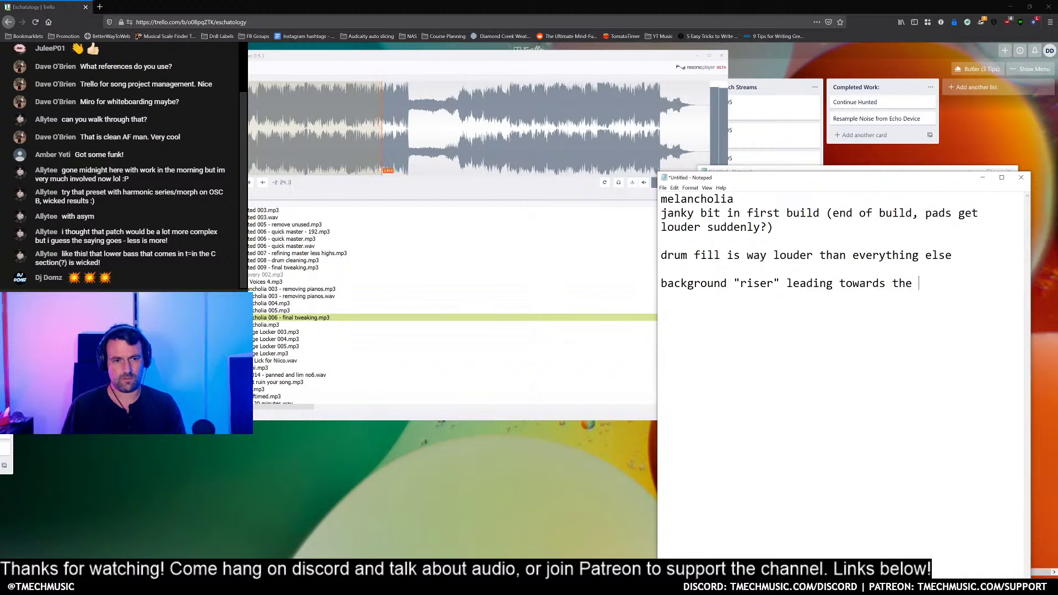
pyautogui.write('variation is ')
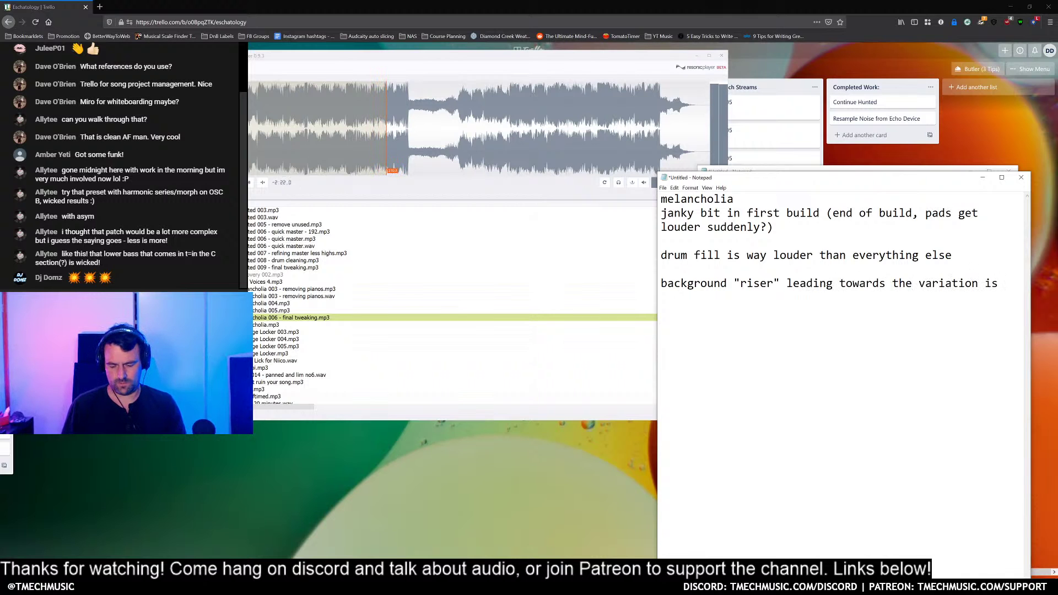
pyautogui.write('too loud')
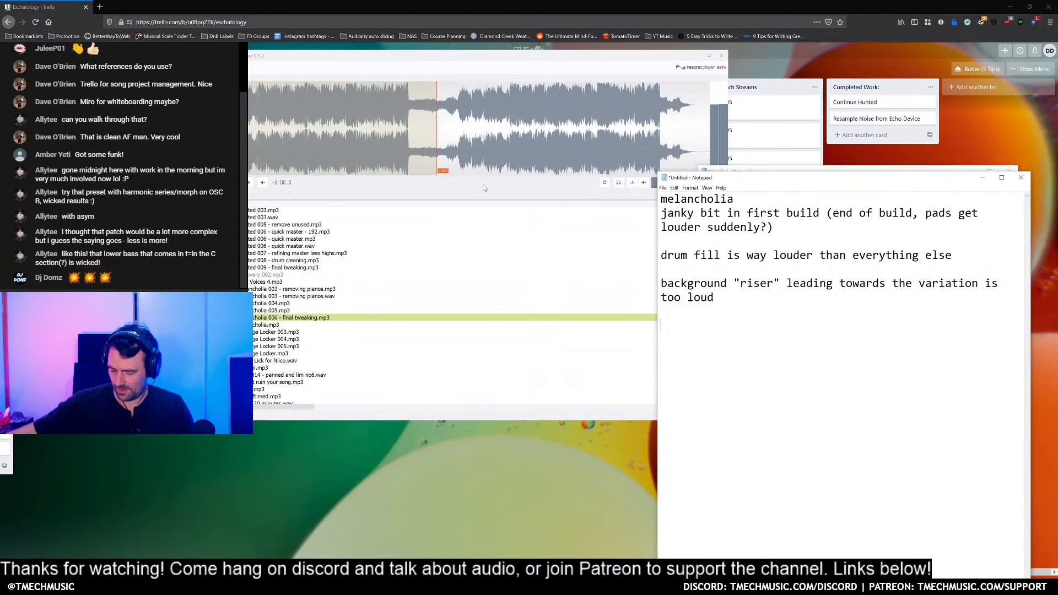
# Step: Launch Ableton Live and open the recent Live set "20-07 Melancholia 006 - final tweaking"
pyautogui.press('super')
pyautogui.write('live')
pyautogui.press('Return')
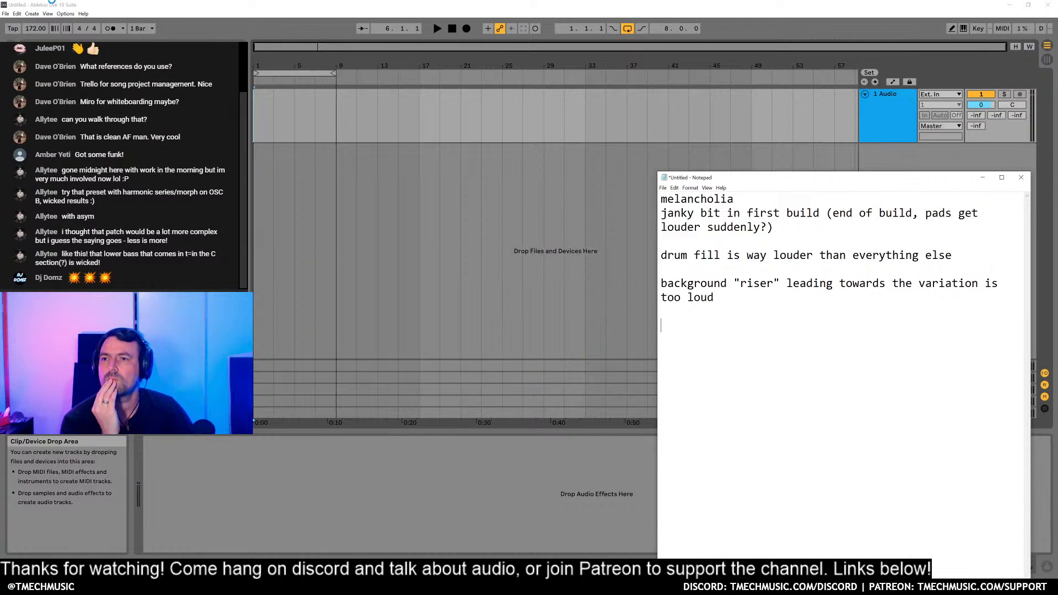
pyautogui.click(6, 13)
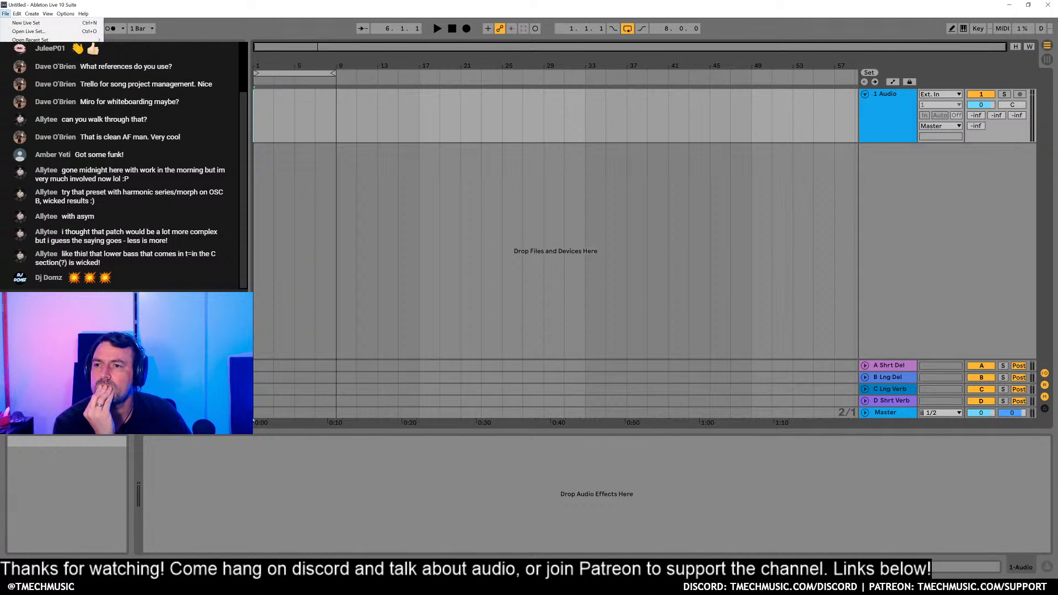
pyautogui.click(261, 128)
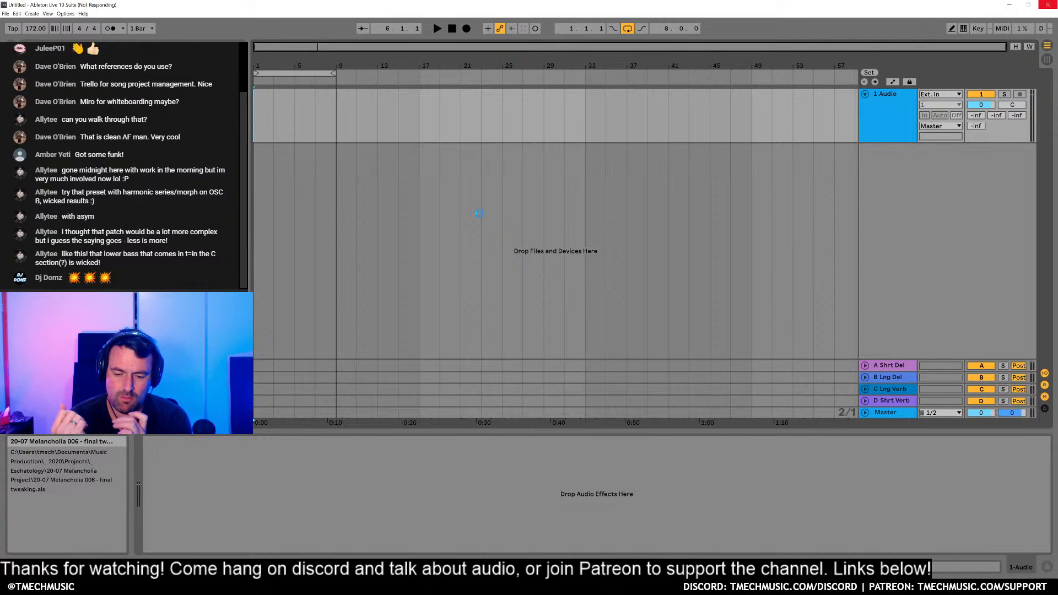
# Step: While the Live set loads, bring the audio player and the melancholia note to the front to keep reviewing the track
pyautogui.hotkey('alt', 'Tab')
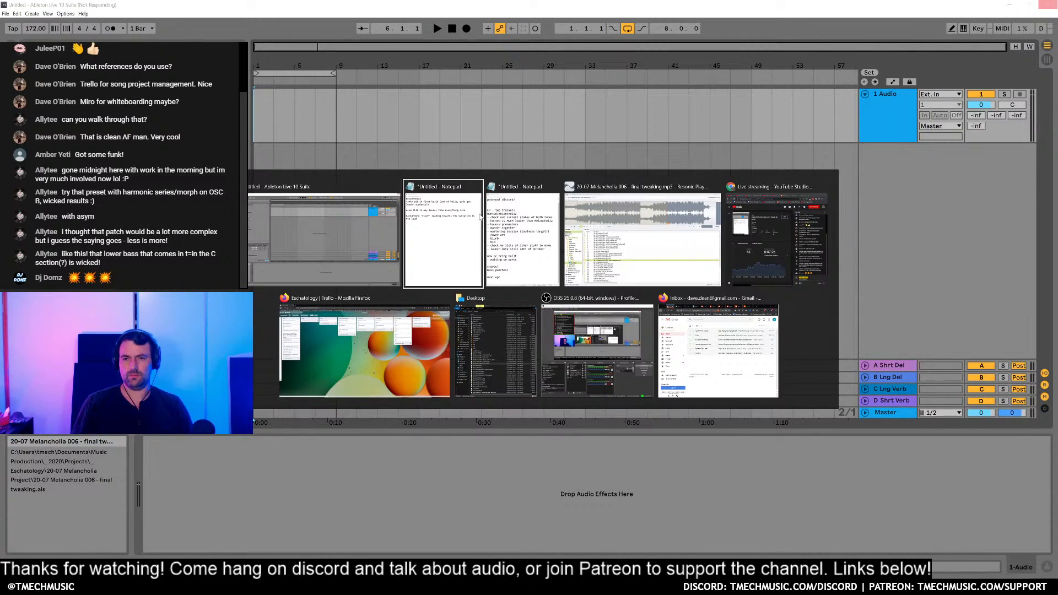
pyautogui.hotkey('alt', 'Tab')
pyautogui.hotkey('alt', 'Tab')
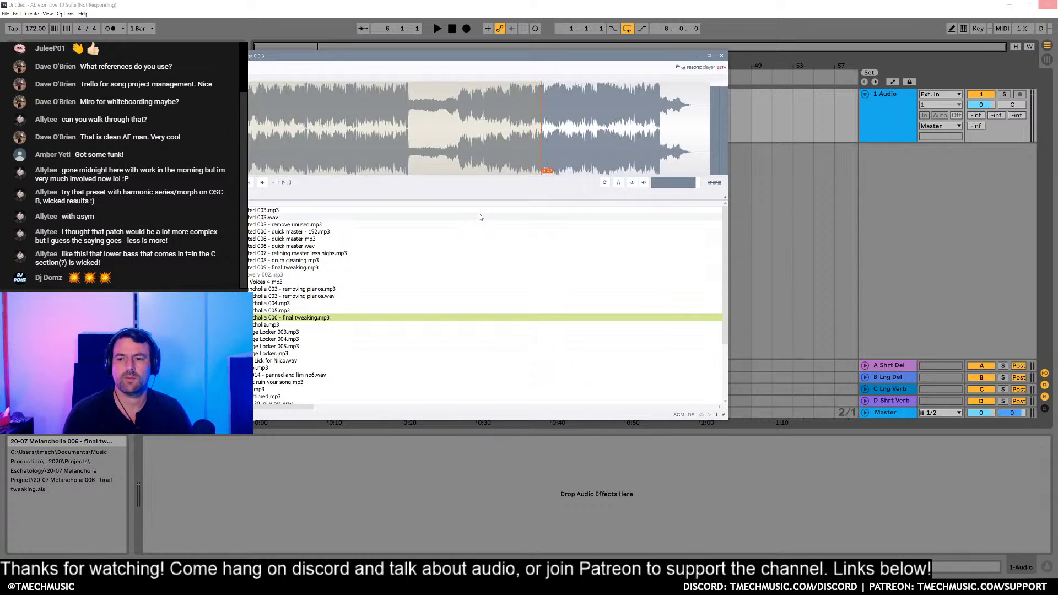
pyautogui.click(601, 423)
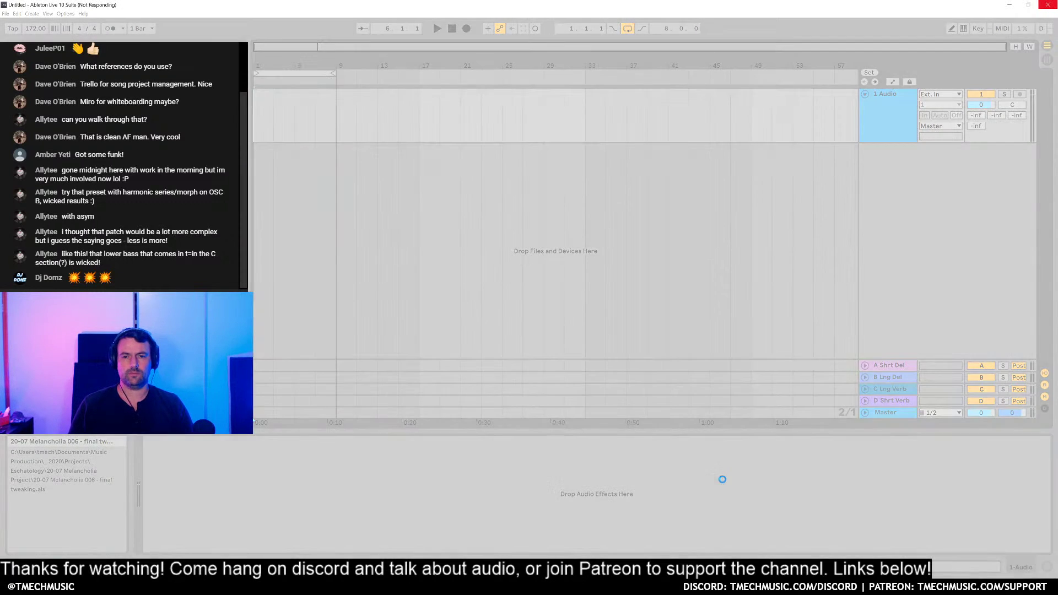
pyautogui.hotkey('alt', 'Tab')
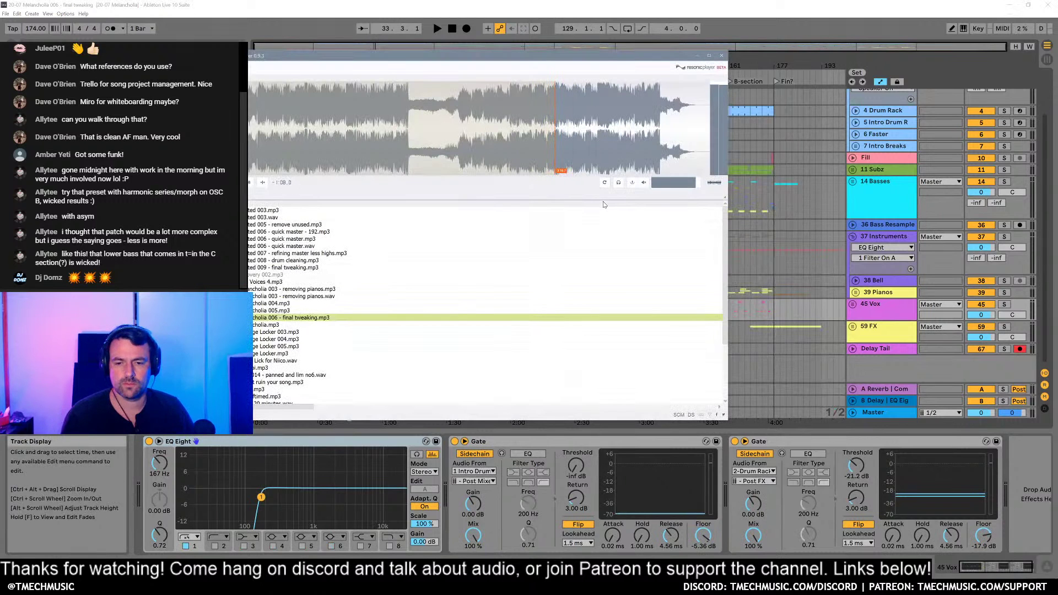
pyautogui.hotkey('alt', 'Tab')
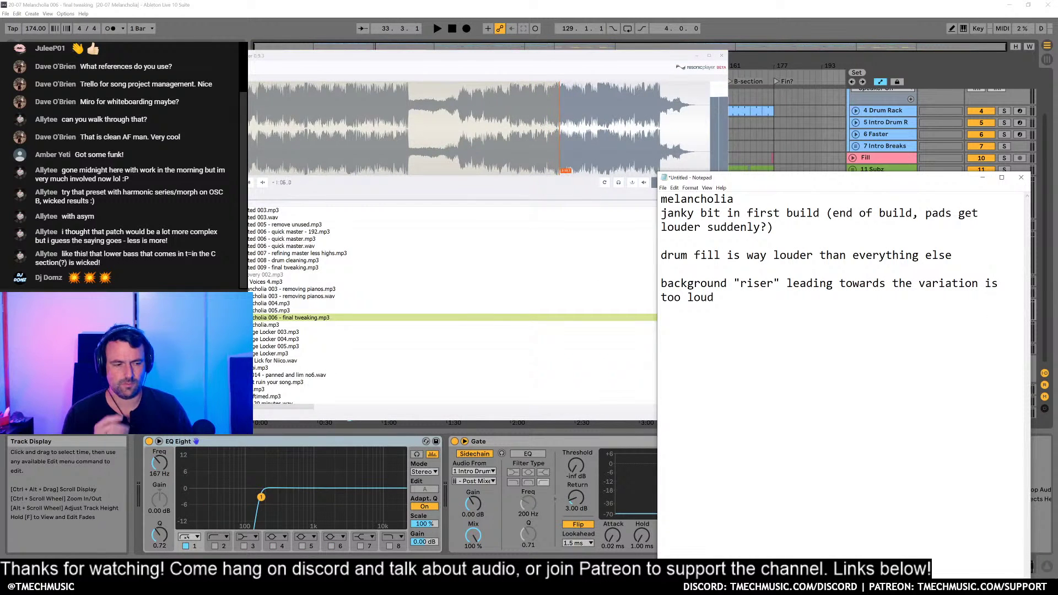
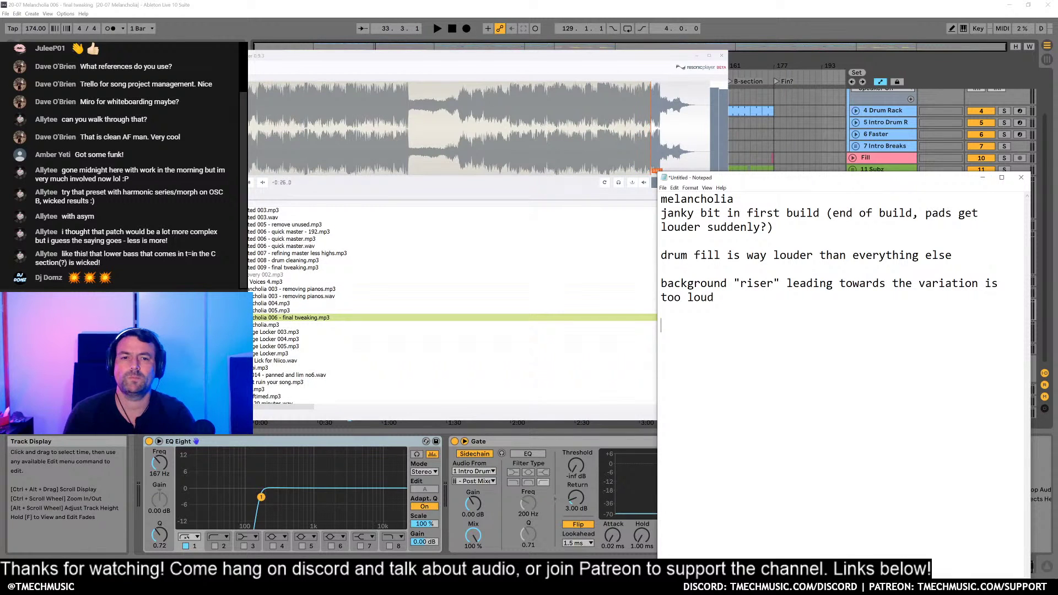
# Step: Switch back to the Melancholia Live set in Ableton Live and inspect the Bass Resample and Vox tracks late in Drop 2
pyautogui.click(760, 28)
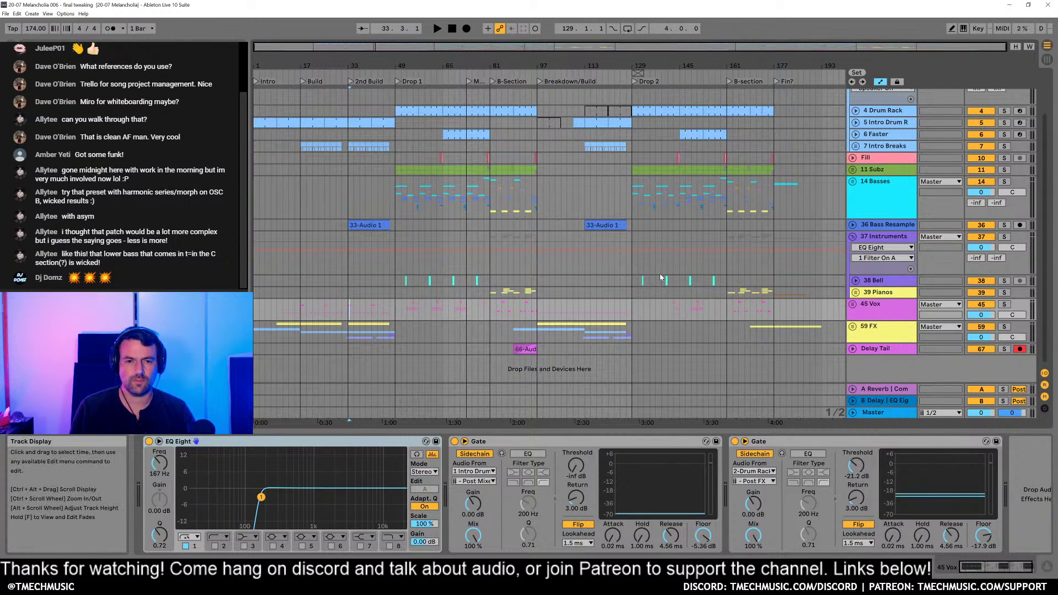
pyautogui.hotkey('alt', 'Tab')
pyautogui.hotkey('alt', 'Tab')
pyautogui.hotkey('alt', 'Tab')
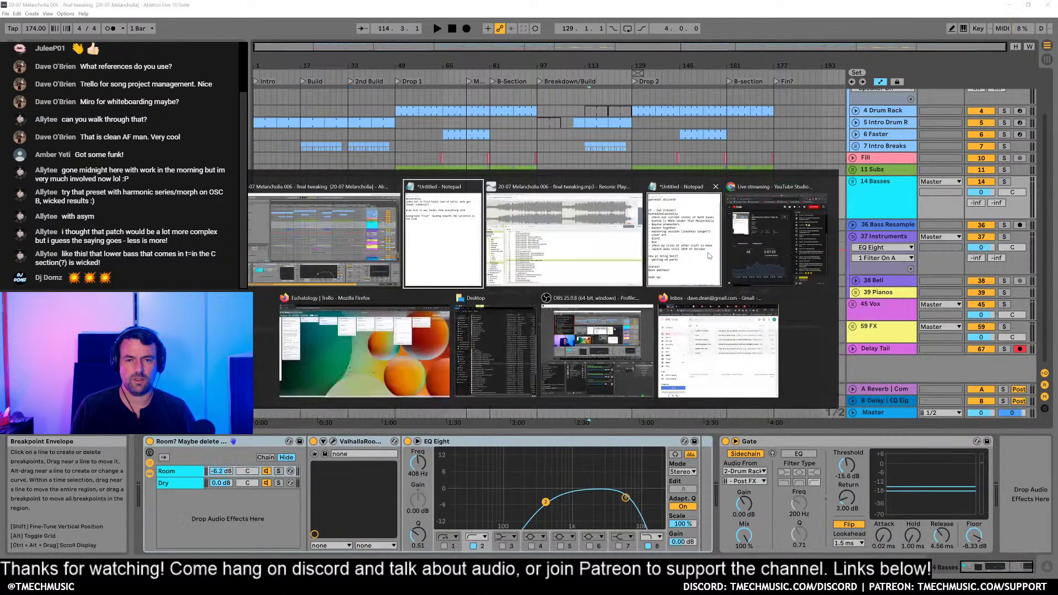
pyautogui.hotkey('alt', 'Tab')
pyautogui.hotkey('alt', 'Tab')
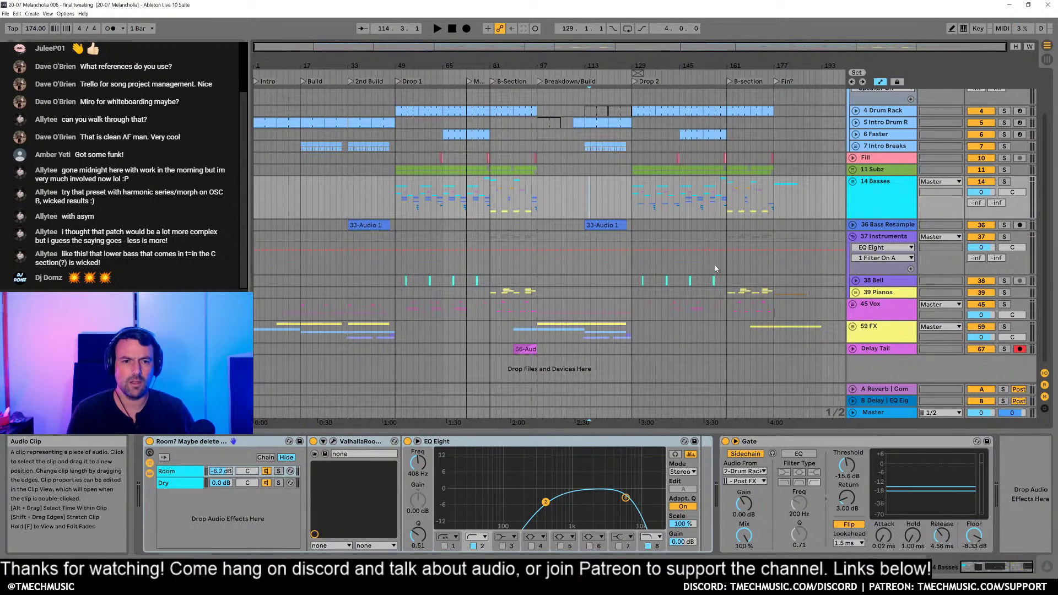
pyautogui.click(714, 224)
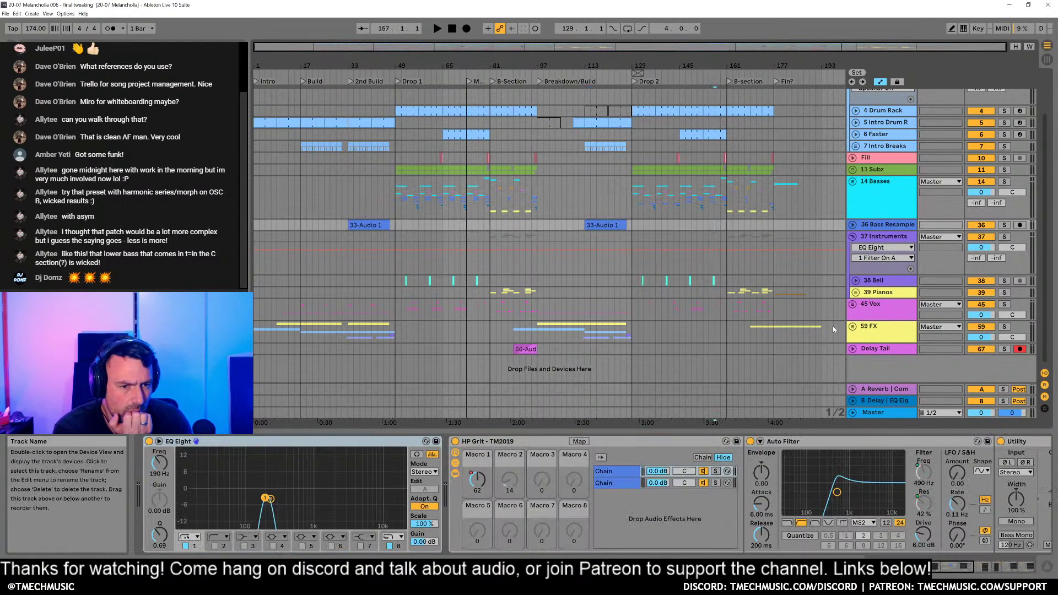
pyautogui.click(719, 315)
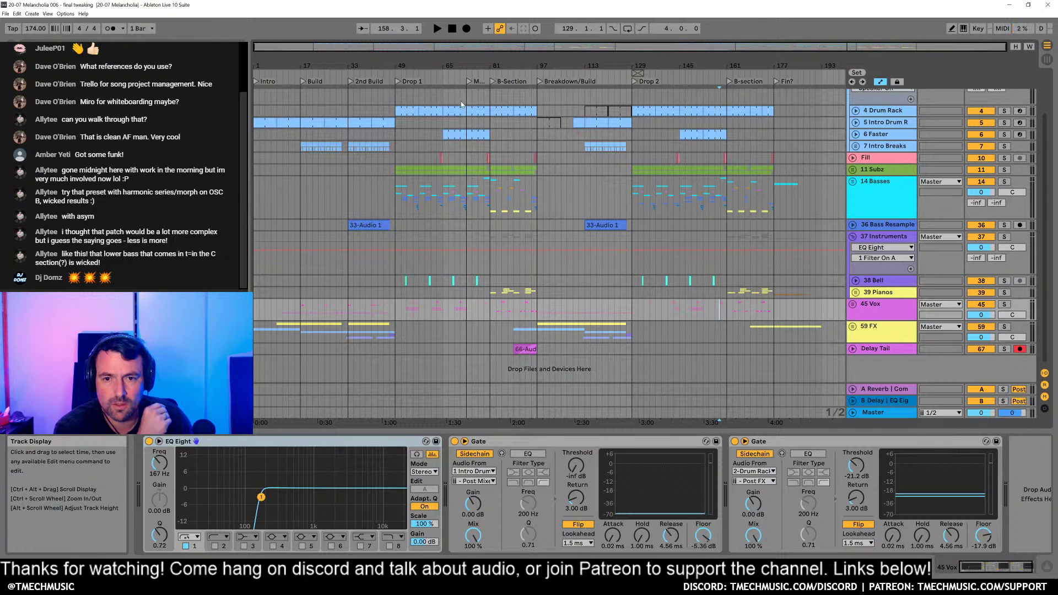
# Step: Zoom in around the Min Build marker, solo the Basses group and play back the bars leading up to it
pyautogui.scroll(5, 462, 105)
pyautogui.click(492, 215)
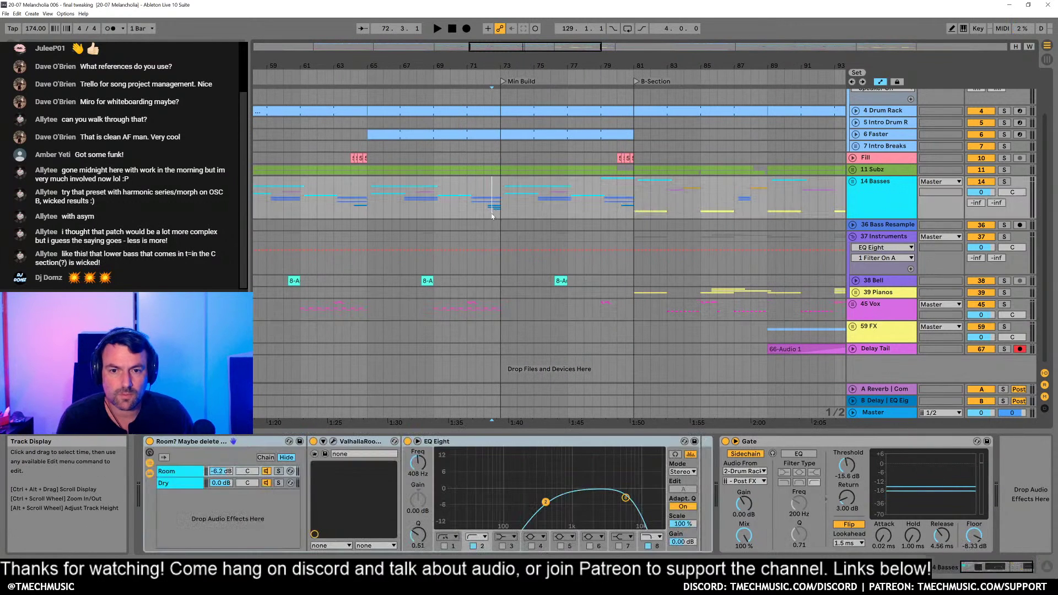
pyautogui.click(1005, 181)
pyautogui.press('space')
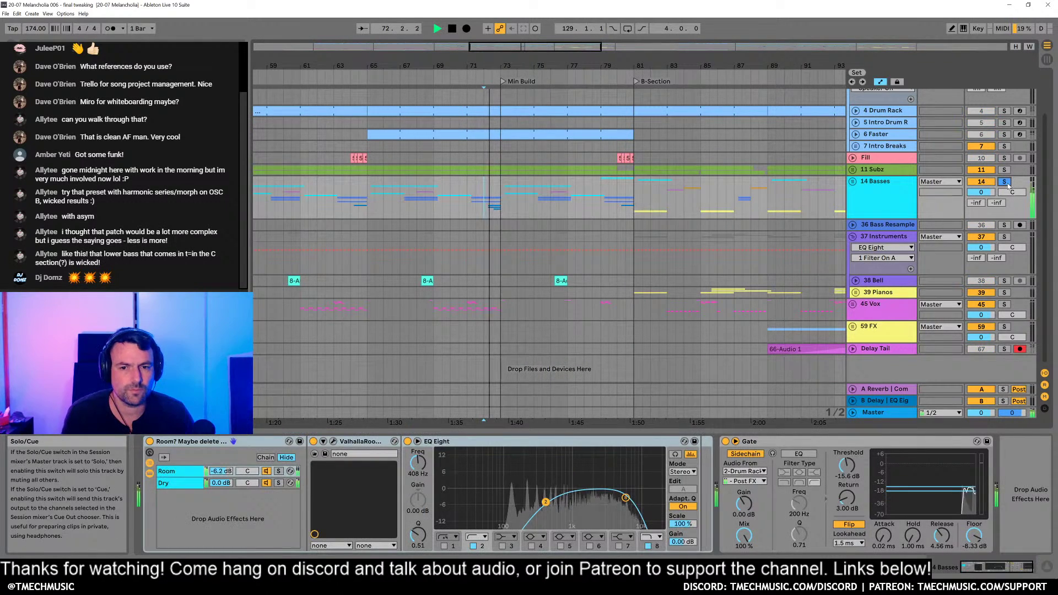
pyautogui.press('space')
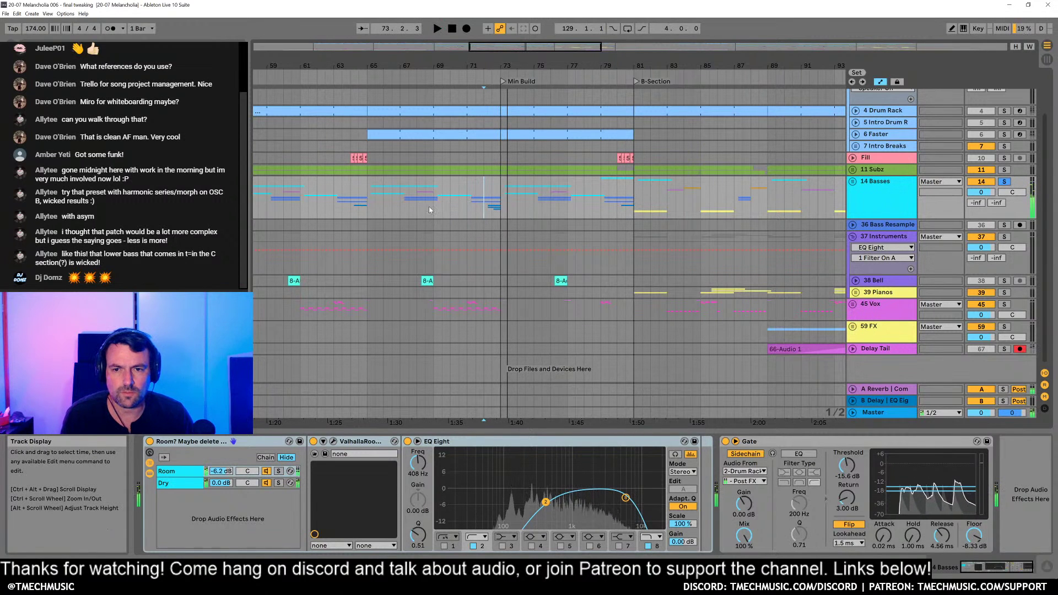
pyautogui.click(418, 207)
pyautogui.press('space')
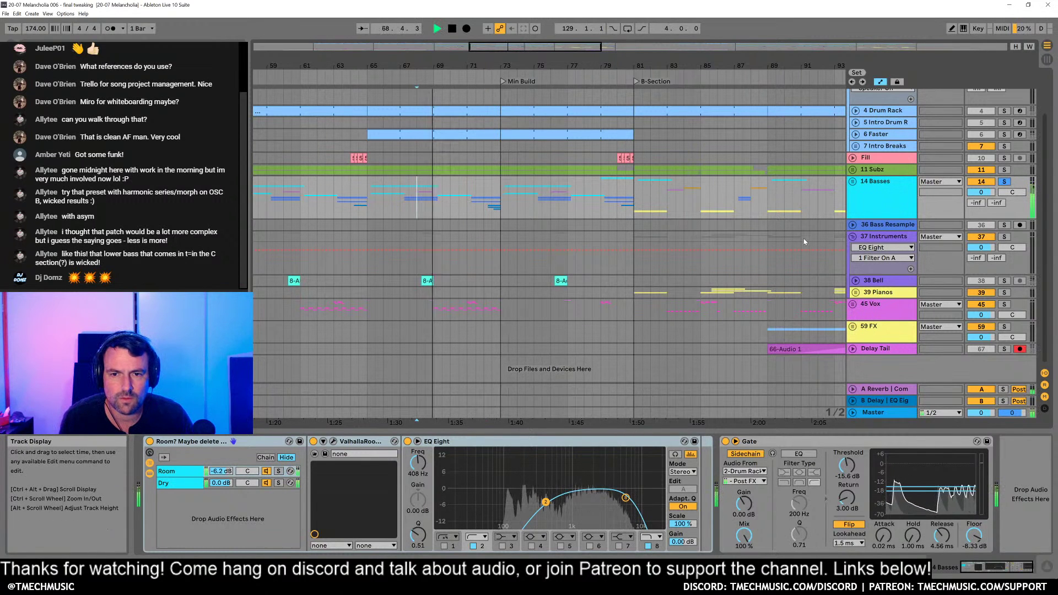
# Step: Audition the Instruments group in solo over the same passage, check the Bell track, and return to the full mix
pyautogui.click(1004, 237)
pyautogui.press('space')
pyautogui.press('space')
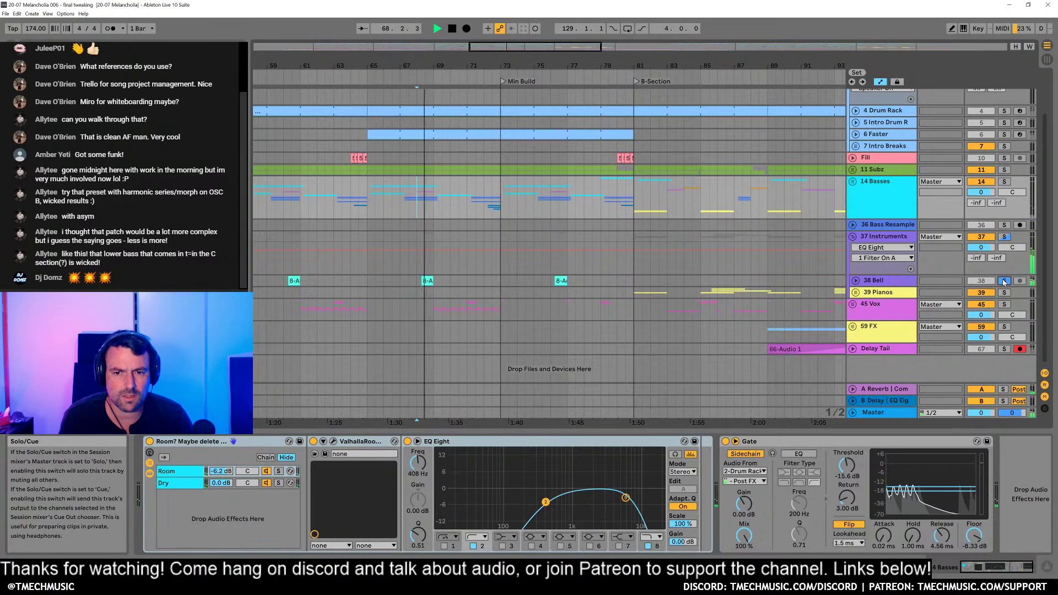
pyautogui.click(1004, 281)
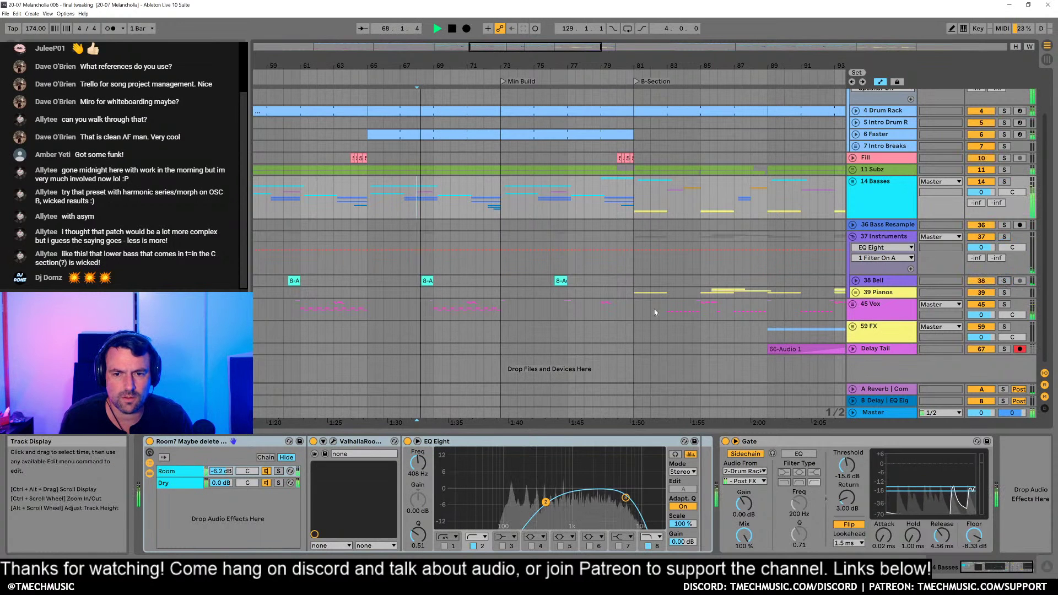
# Step: Play the full mix from shortly before the B-Section to hear the drum fill in context
pyautogui.moveTo(650, 69)
pyautogui.mouseDown()
pyautogui.moveTo(634, 55)
pyautogui.moveTo(654, 58)
pyautogui.mouseUp()
pyautogui.press('space')
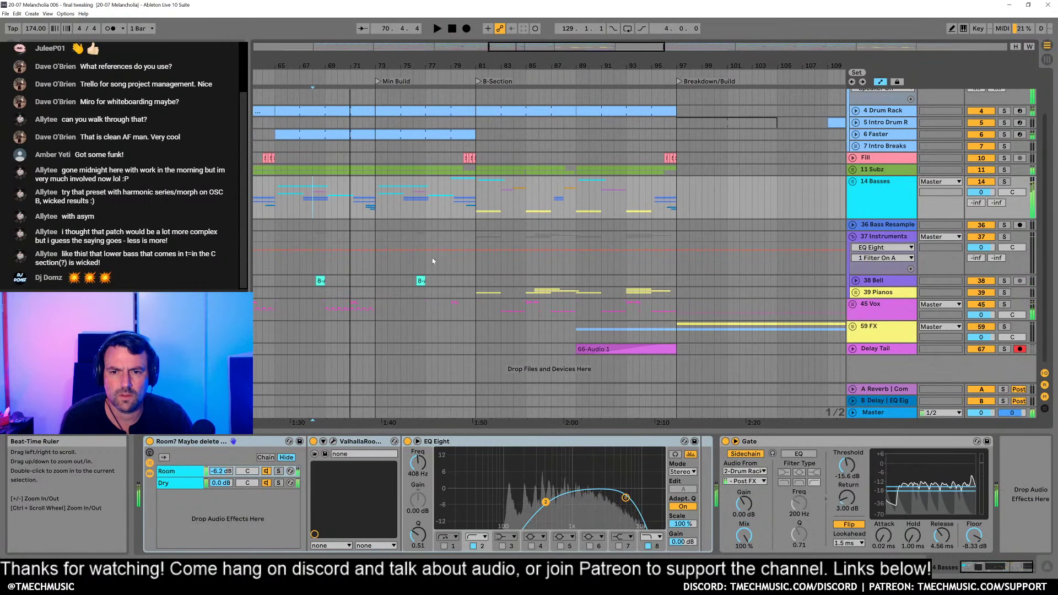
pyautogui.click(444, 282)
pyautogui.press('space')
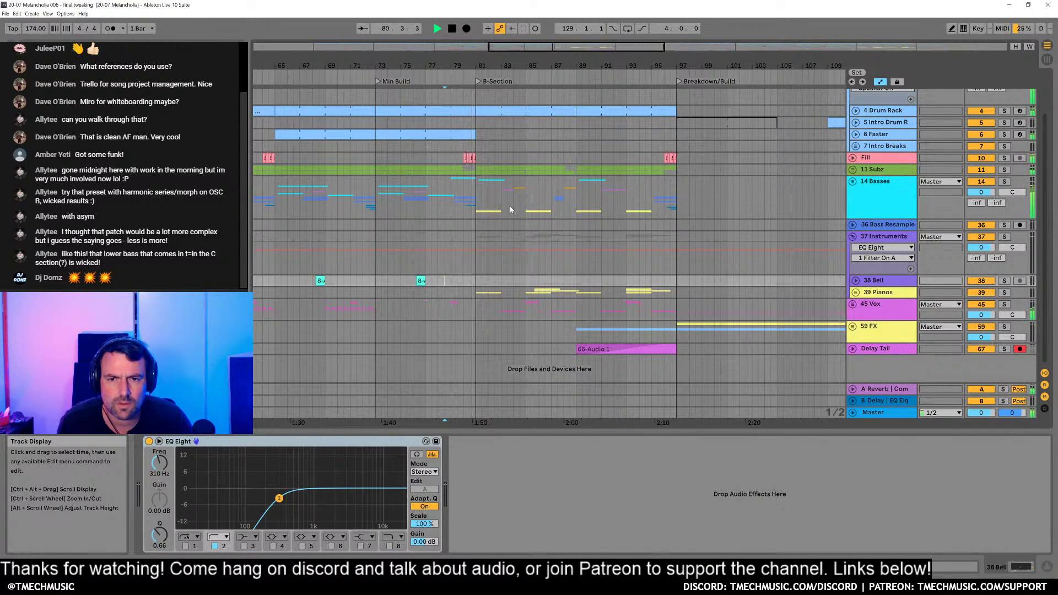
# Step: Expand the Fill track, add an EQ Eight after its Saturator and play back the drum fill through it
pyautogui.press('space')
pyautogui.click(854, 158)
pyautogui.click(884, 159)
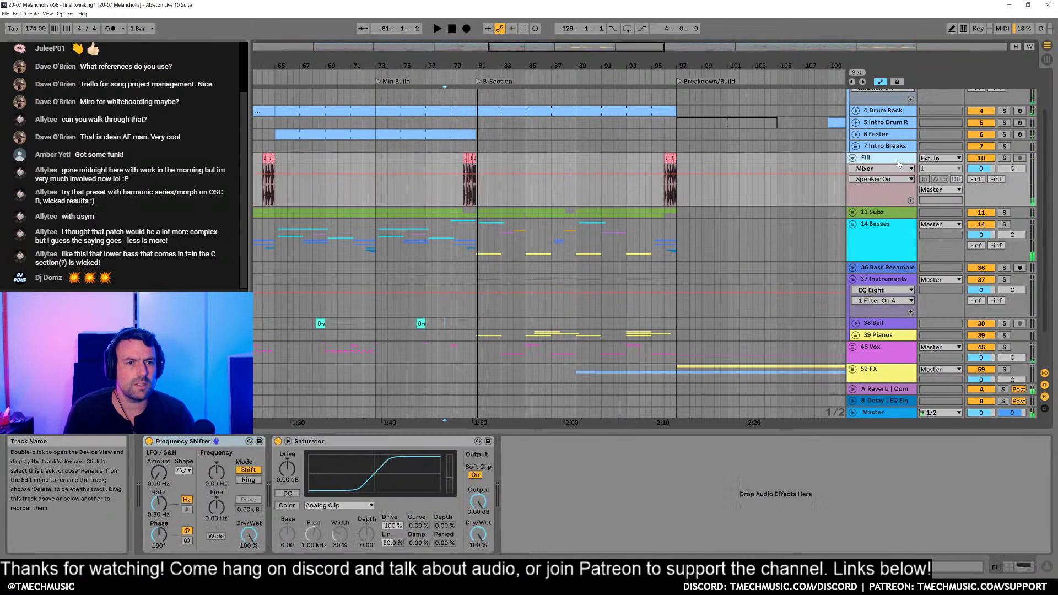
pyautogui.press('space')
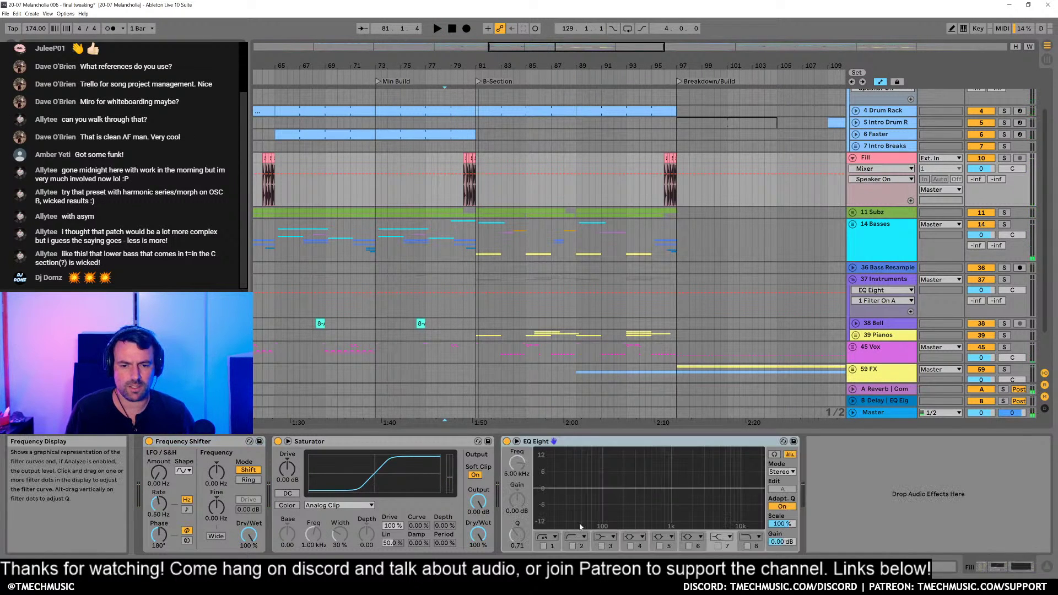
pyautogui.press('space')
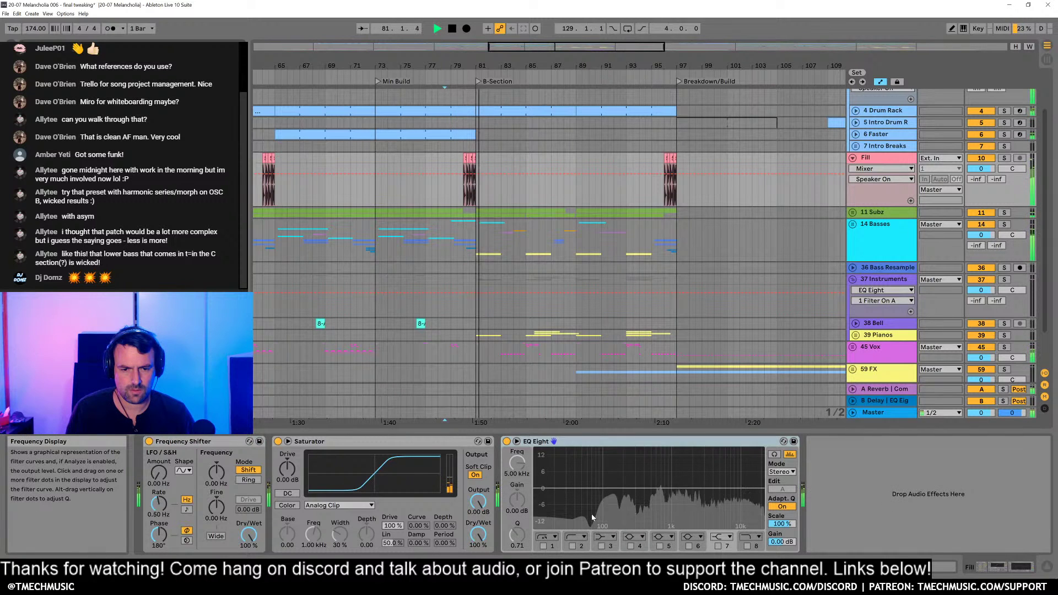
pyautogui.press('space')
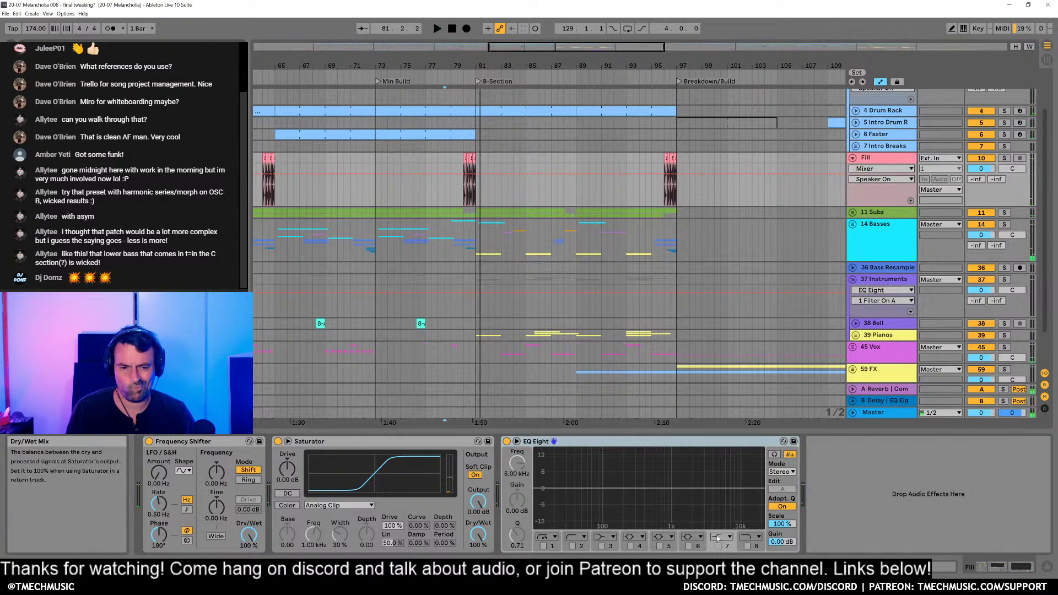
# Step: Try an output gain of -6 dB on the Fill track's EQ Eight and play back the fill to compare
pyautogui.click(780, 542)
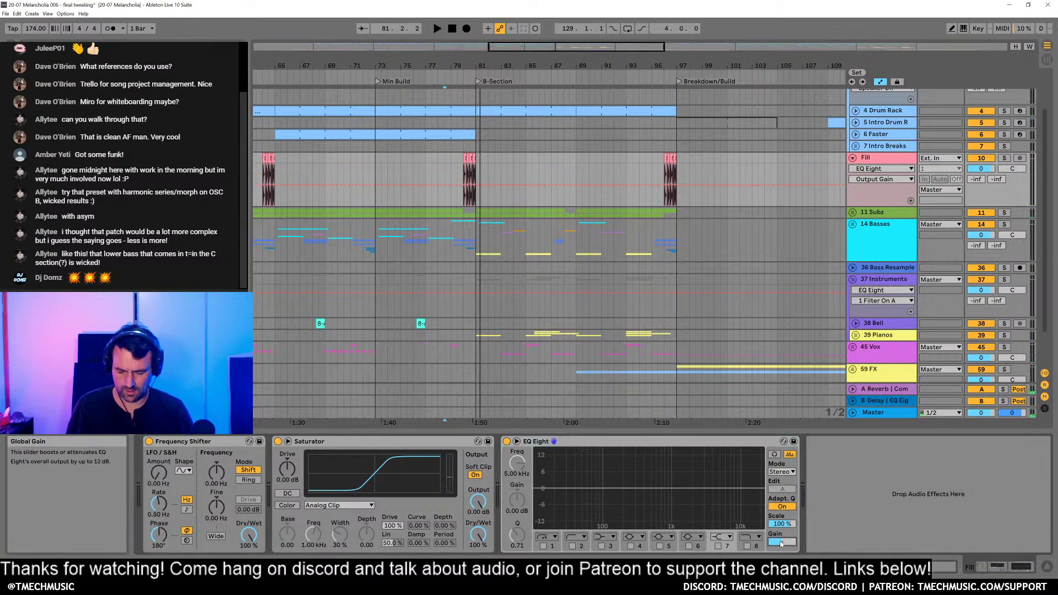
pyautogui.write('-6')
pyautogui.press('Return')
pyautogui.press('space')
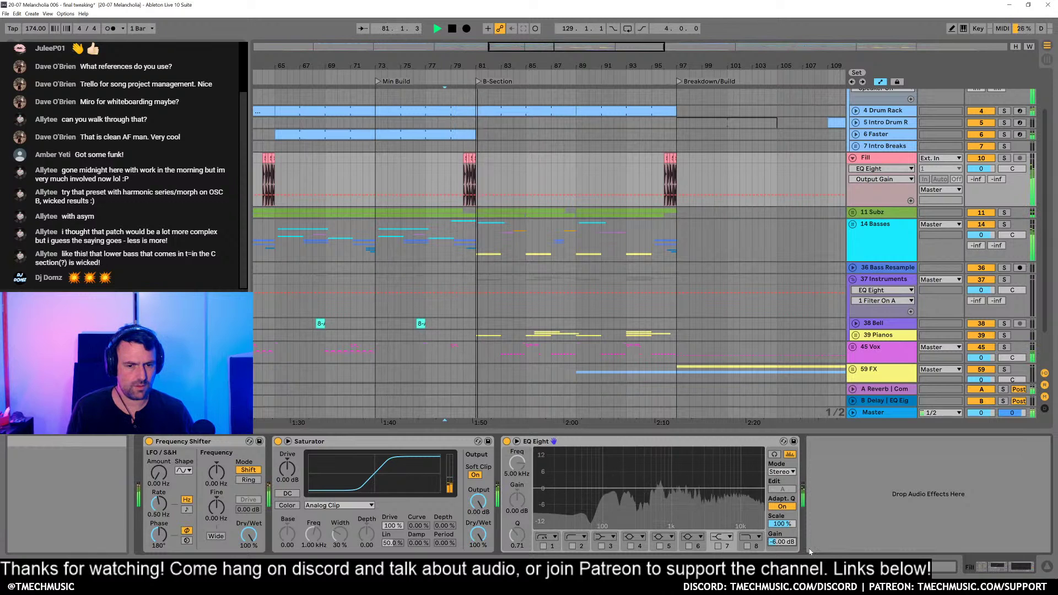
pyautogui.press('space')
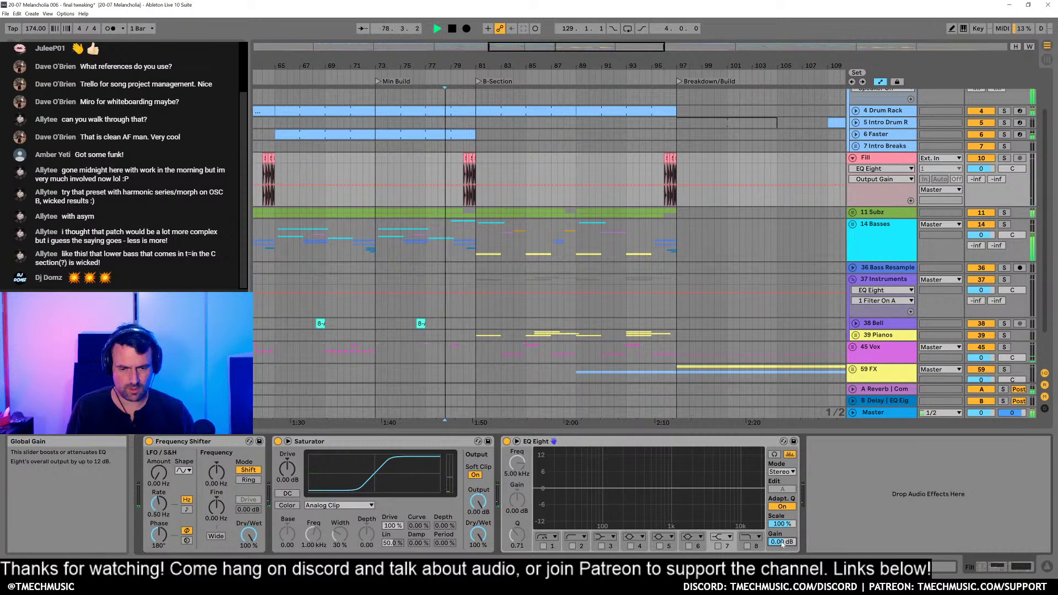
# Step: Enable a low-cut filter at about 160 Hz on the Fill track's EQ Eight and play back the drum fill
pyautogui.click(544, 546)
pyautogui.moveTo(565, 503); pyautogui.dragTo(618, 498)
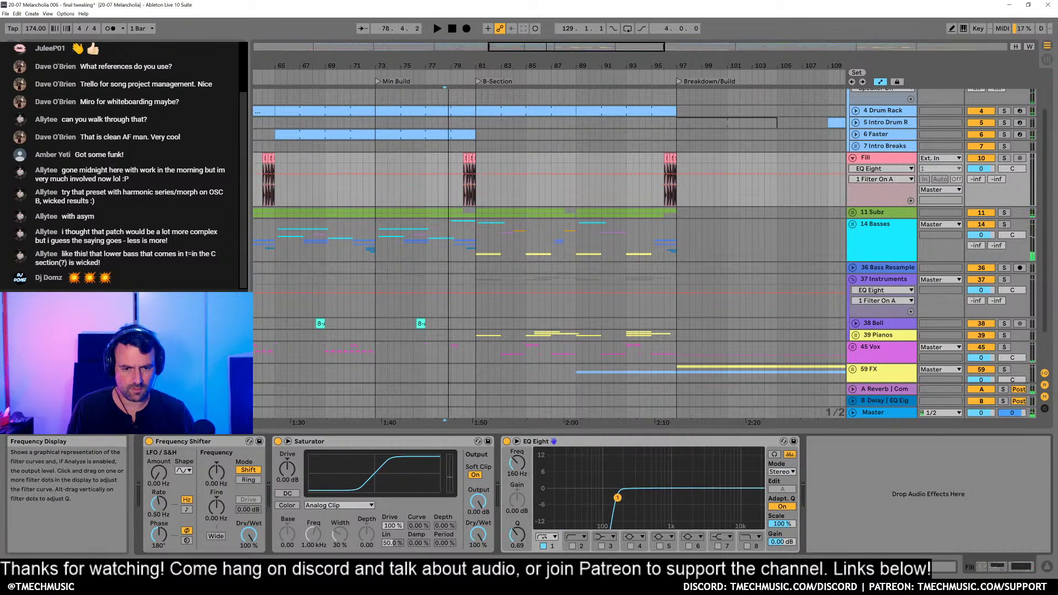
pyautogui.press('space')
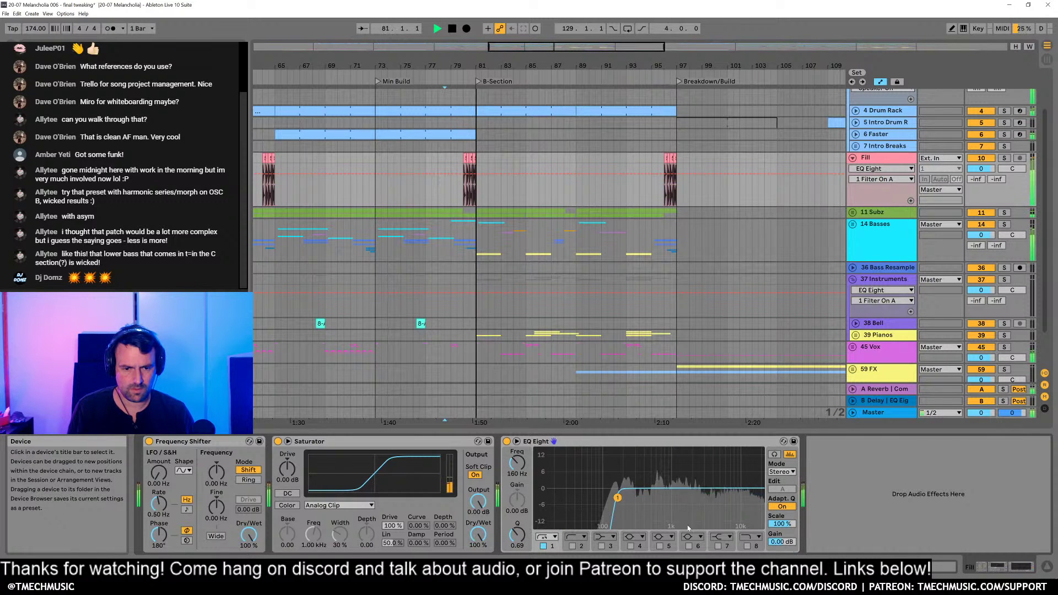
# Step: Try raising the Fill track's low-cut frequency to about 464 Hz and replay the drum fill to judge it
pyautogui.moveTo(617, 497); pyautogui.dragTo(648, 498)
pyautogui.press('space')
pyautogui.press('space')
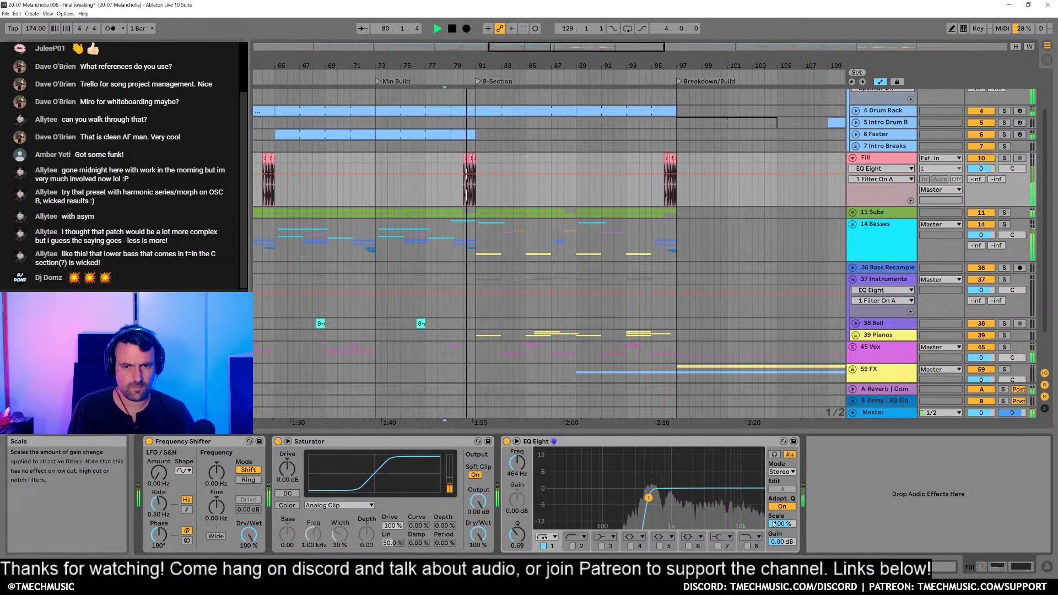
pyautogui.press('space')
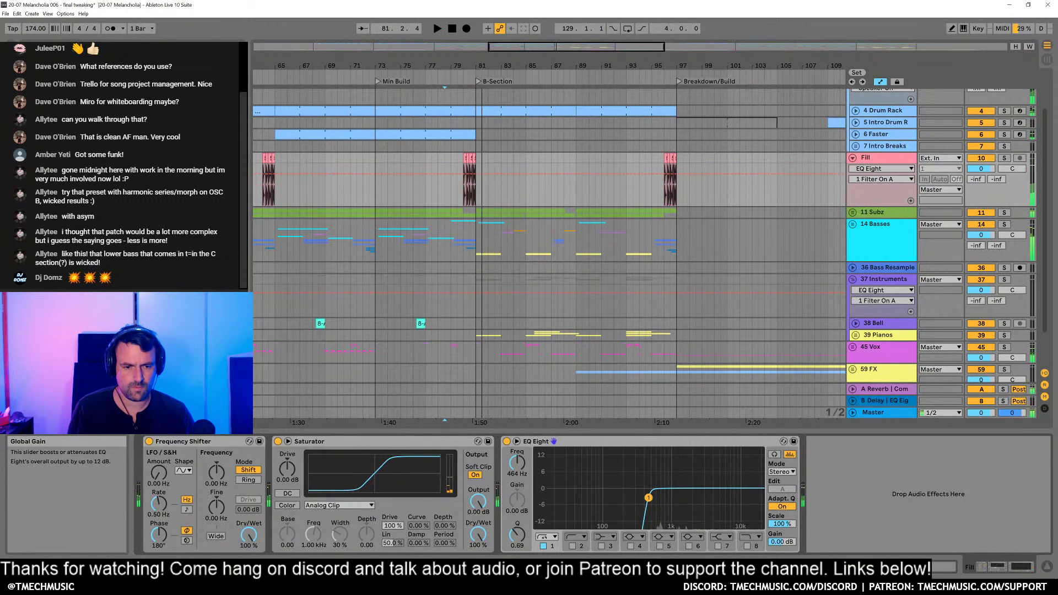
pyautogui.click(788, 543)
pyautogui.press('space')
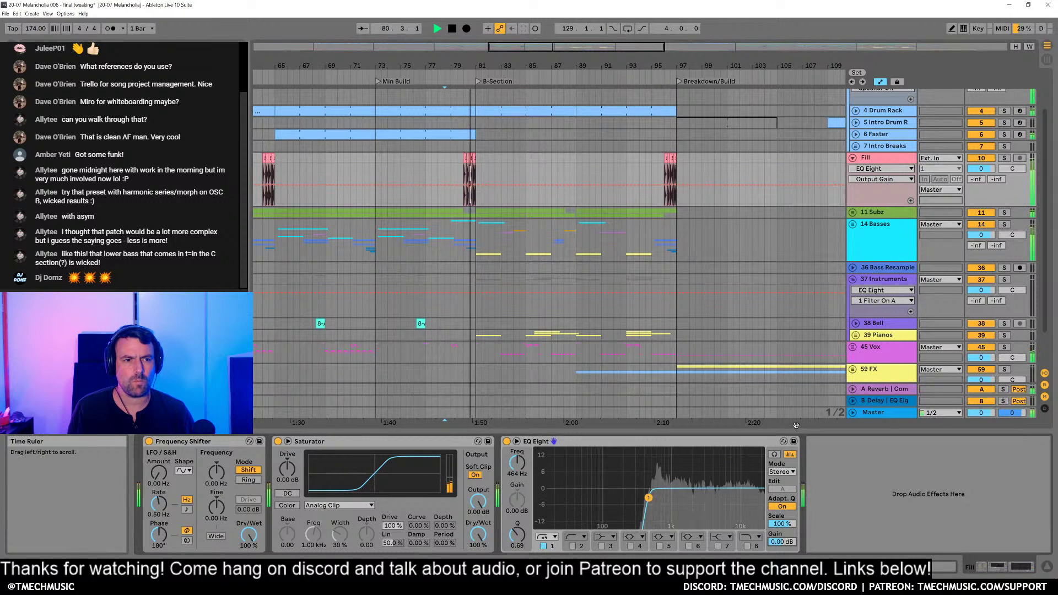
# Step: Compare the fill with its EQ Eight bypassed, then re-enable the EQ and lower the low cut to about 230 Hz
pyautogui.click(507, 441)
pyautogui.press('space')
pyautogui.press('space')
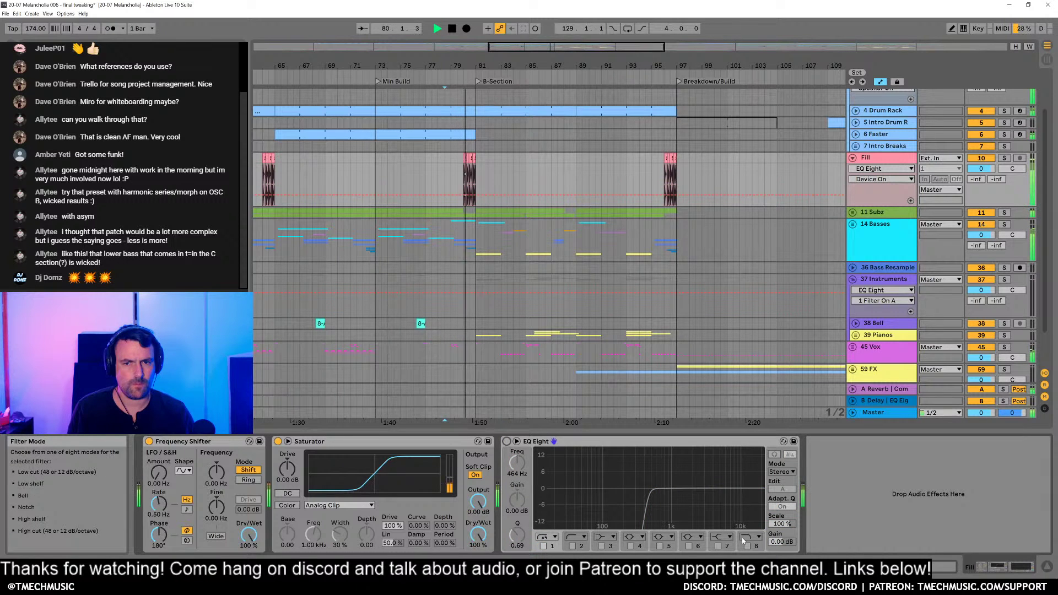
pyautogui.press('space')
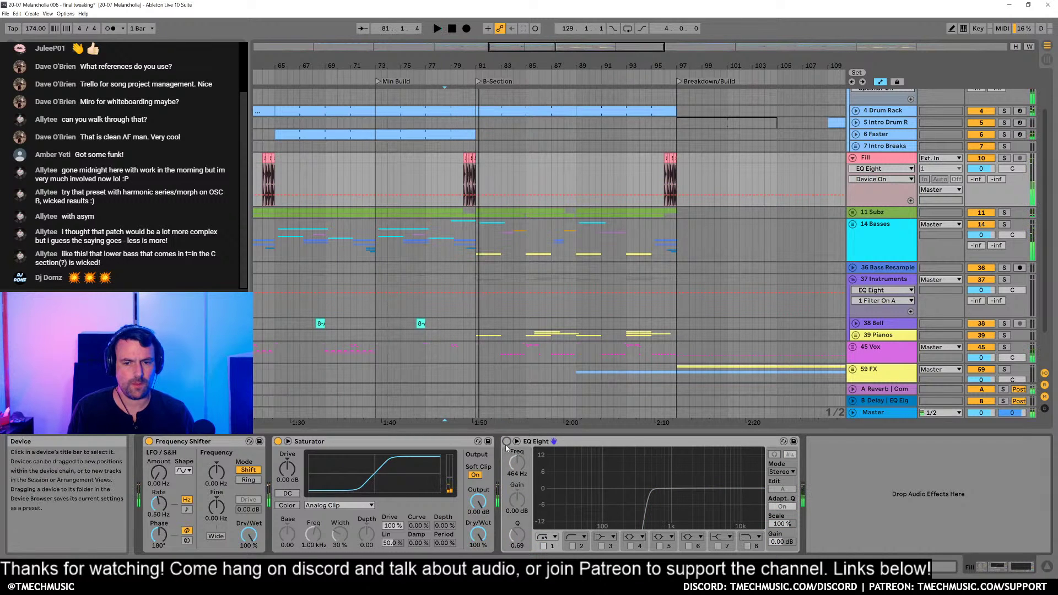
pyautogui.hotkey('ctrl', 'z')
pyautogui.moveTo(650, 499); pyautogui.dragTo(629, 499)
# Step: Play the full mix from about bar 87, midway through the B-Section
pyautogui.hscroll(4, 415, 308)
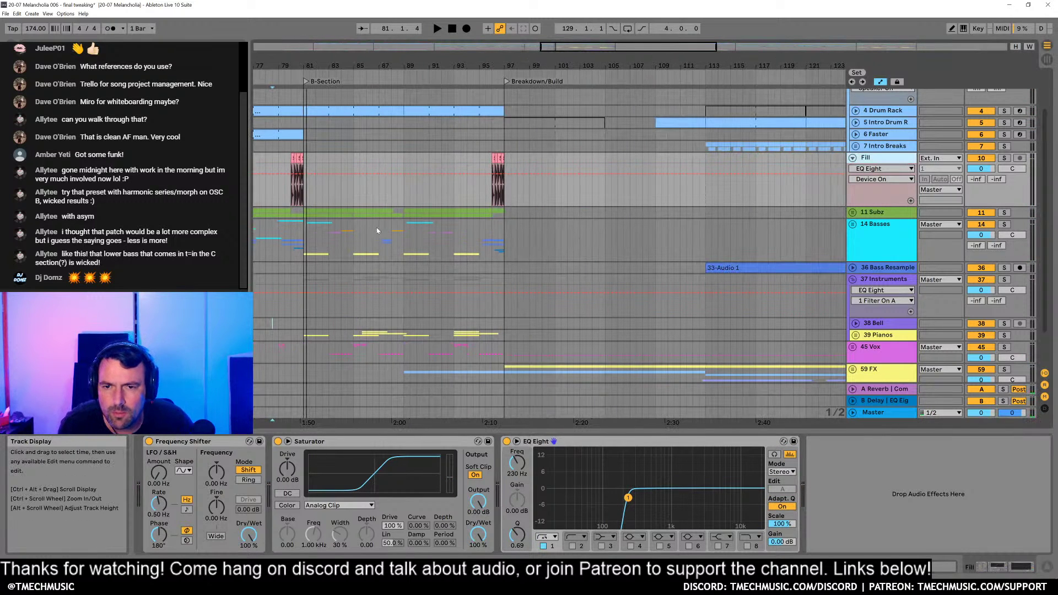
pyautogui.click(391, 237)
pyautogui.press('space')
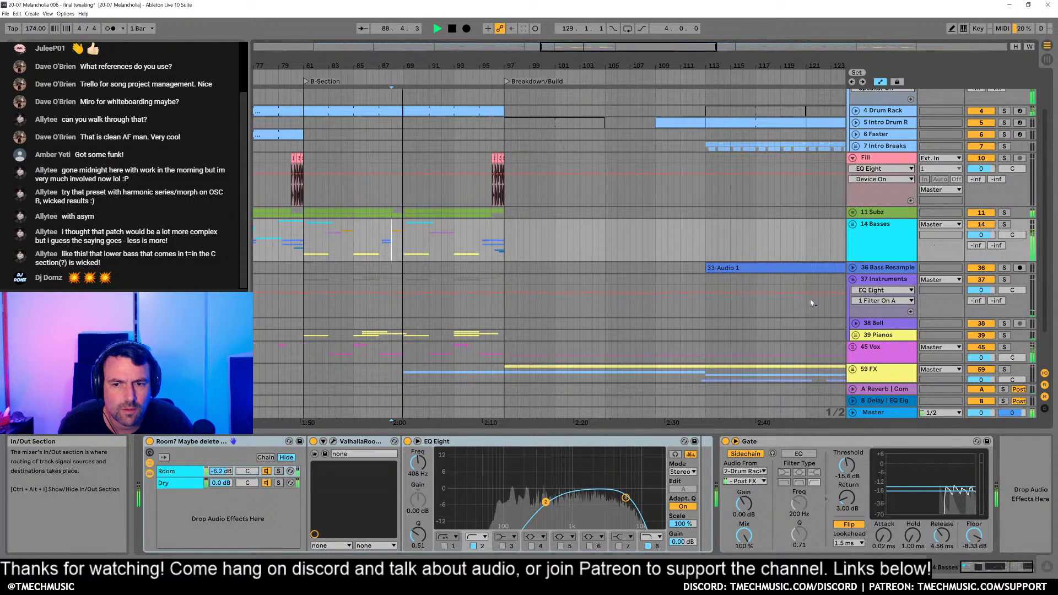
pyautogui.scroll(-4, 429, 381)
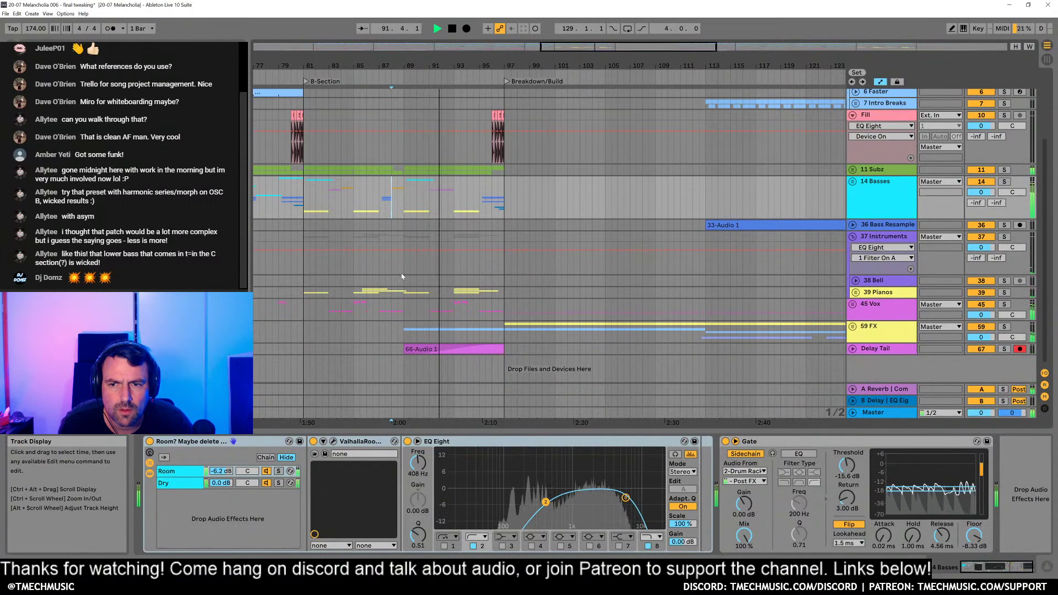
# Step: Audition the Basses group in solo from the start of the B-Section and return to the full mix
pyautogui.click(358, 225)
pyautogui.press('space')
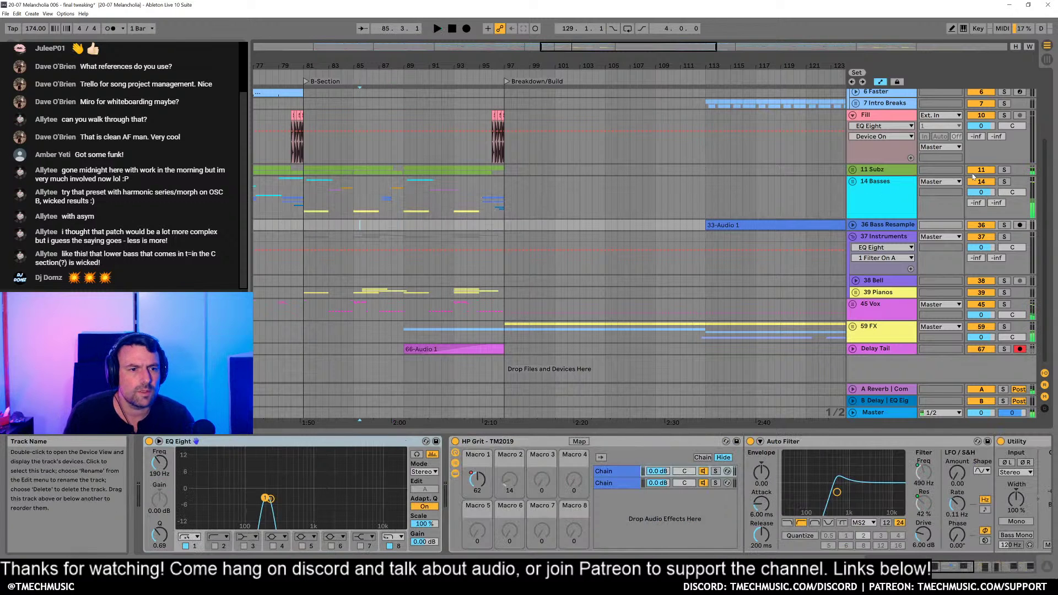
pyautogui.click(305, 225)
pyautogui.press('space')
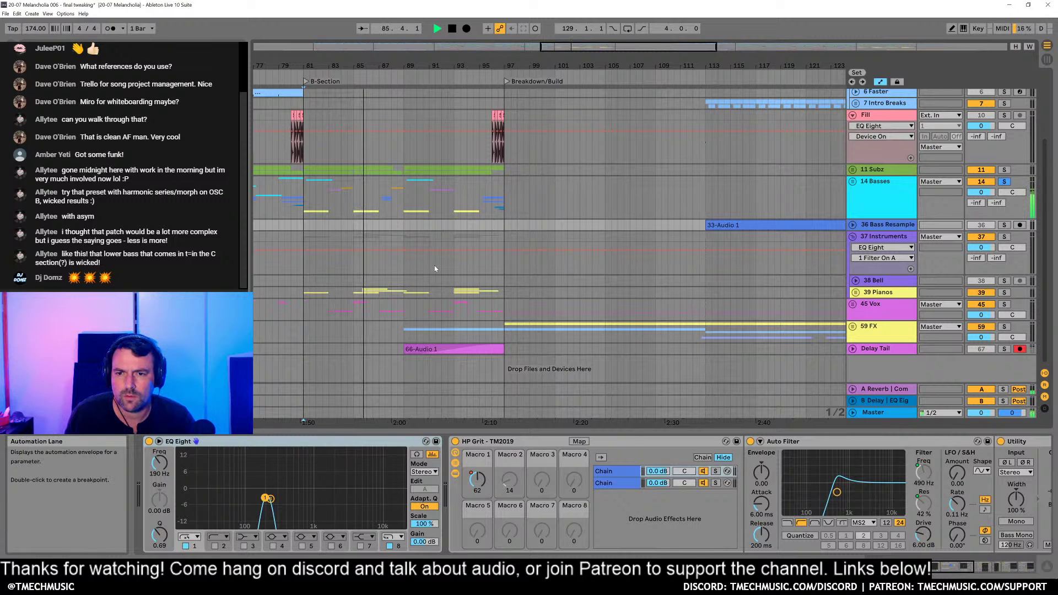
pyautogui.hscroll(-5, 549, 248)
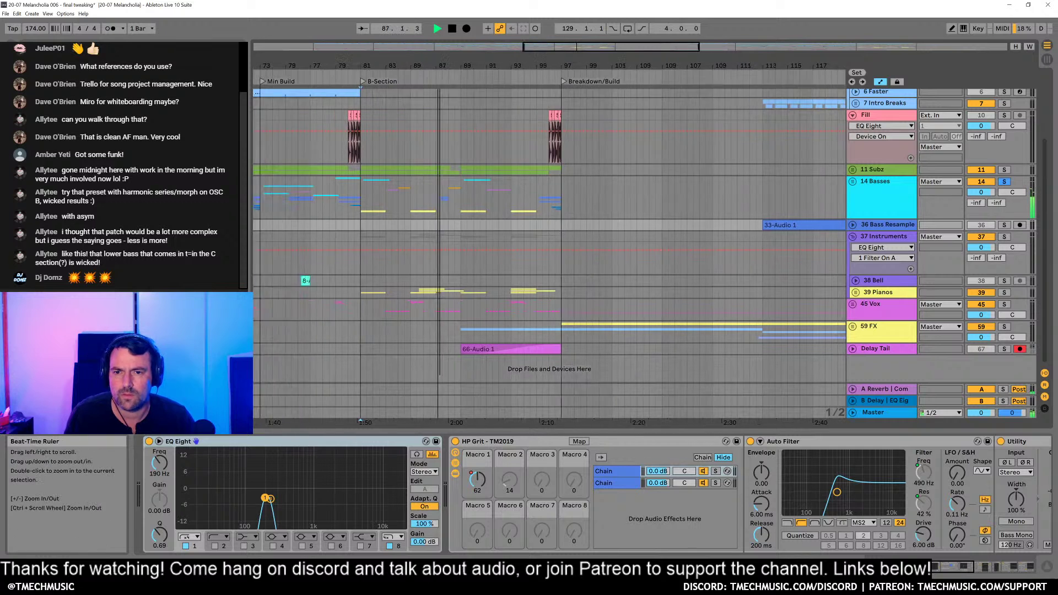
pyautogui.press('space')
pyautogui.press('space')
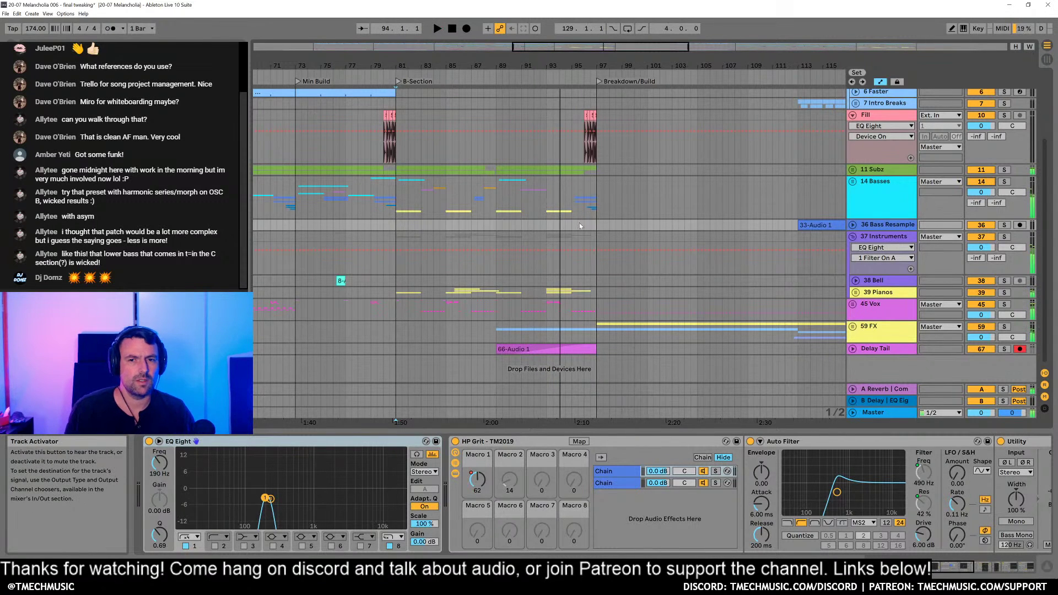
# Step: Play the full mix from the end of the Min Build through the drum fill into the B-Section
pyautogui.scroll(3, 441, 237)
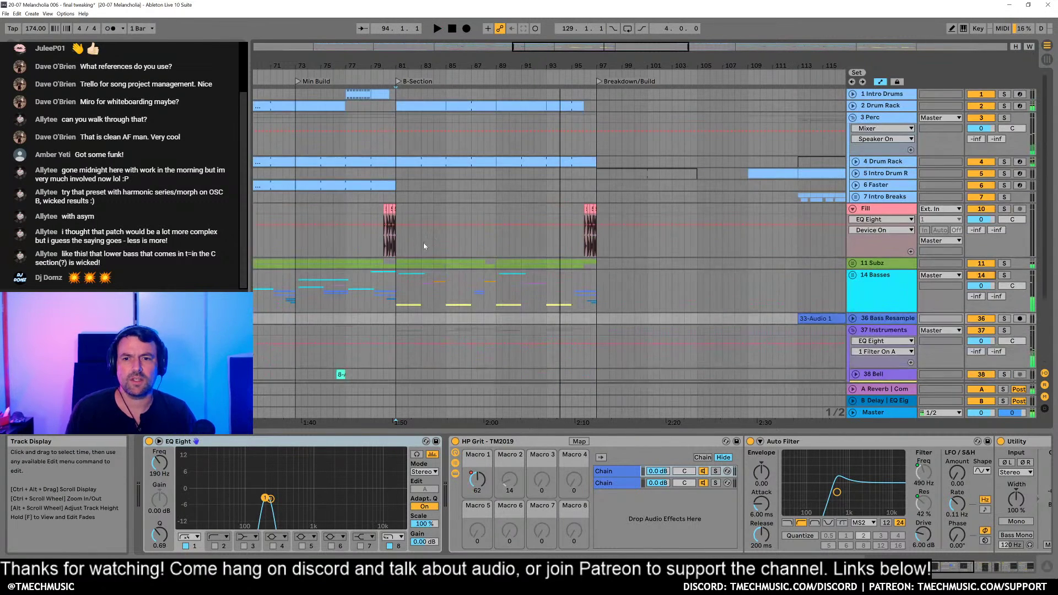
pyautogui.click(391, 287)
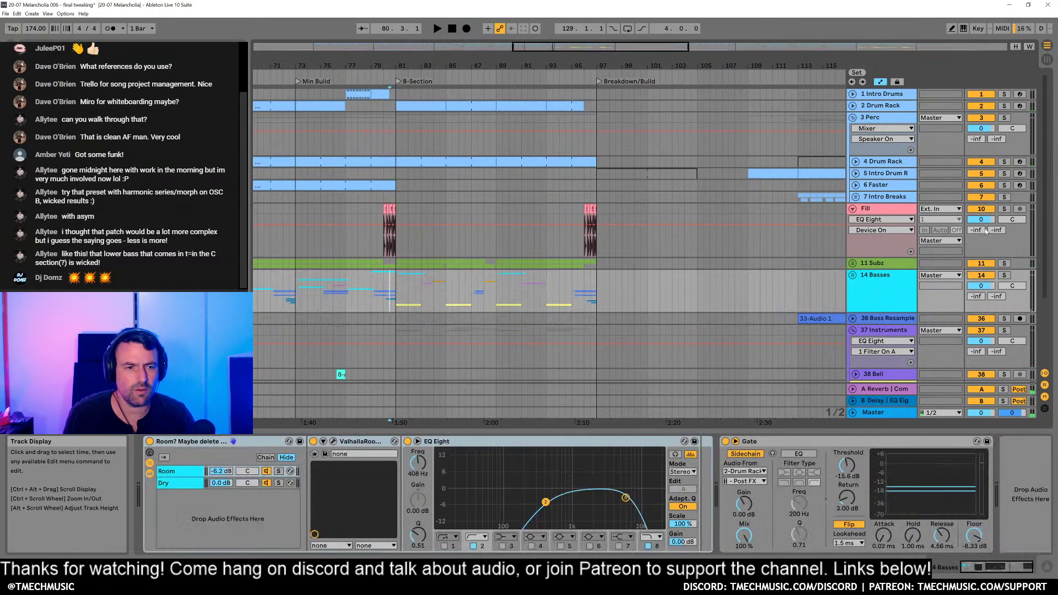
pyautogui.click(365, 309)
pyautogui.press('space')
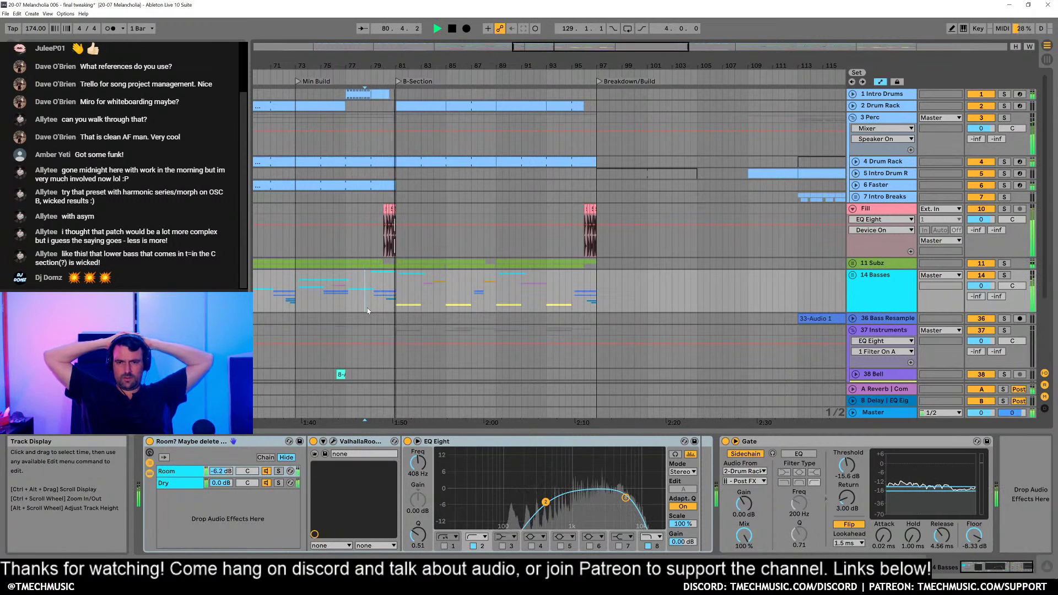
pyautogui.scroll(-3, 357, 312)
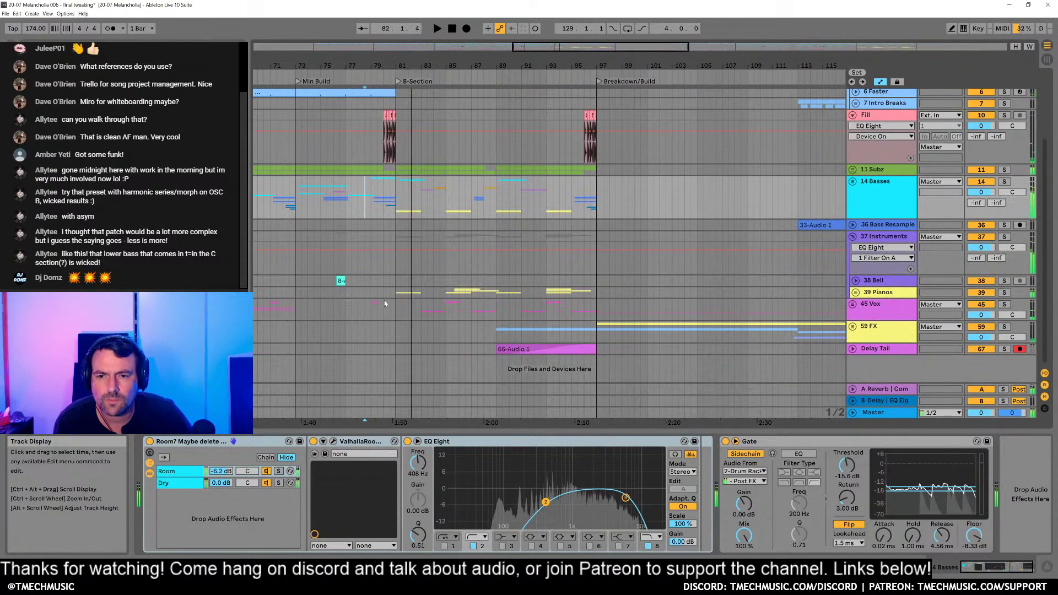
# Step: Solo the Basses group and play the transition into the B-Section from bar 79
pyautogui.click(370, 210)
pyautogui.press('space')
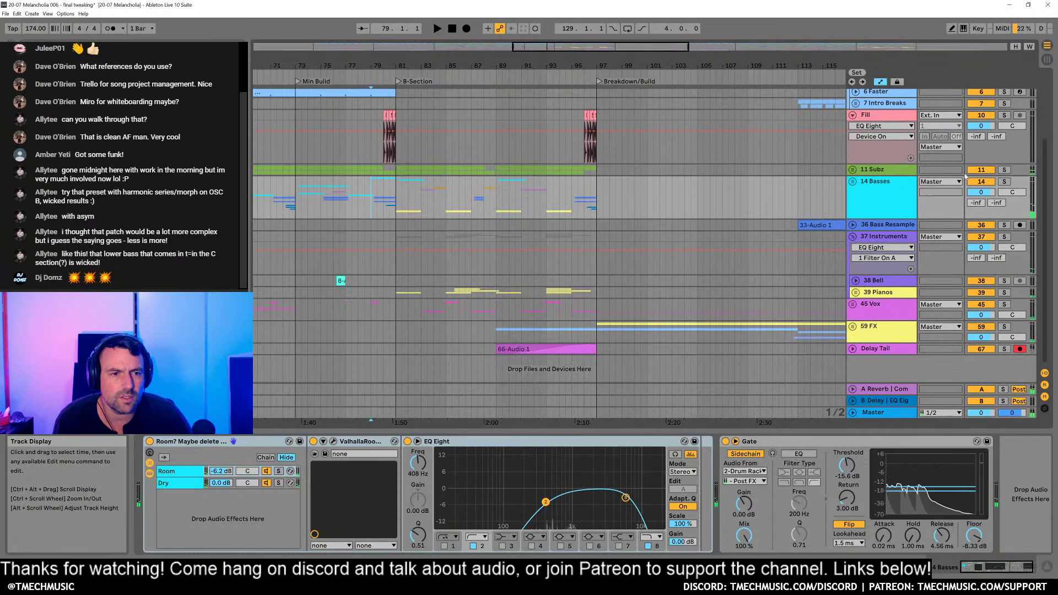
pyautogui.click(1004, 182)
pyautogui.press('space')
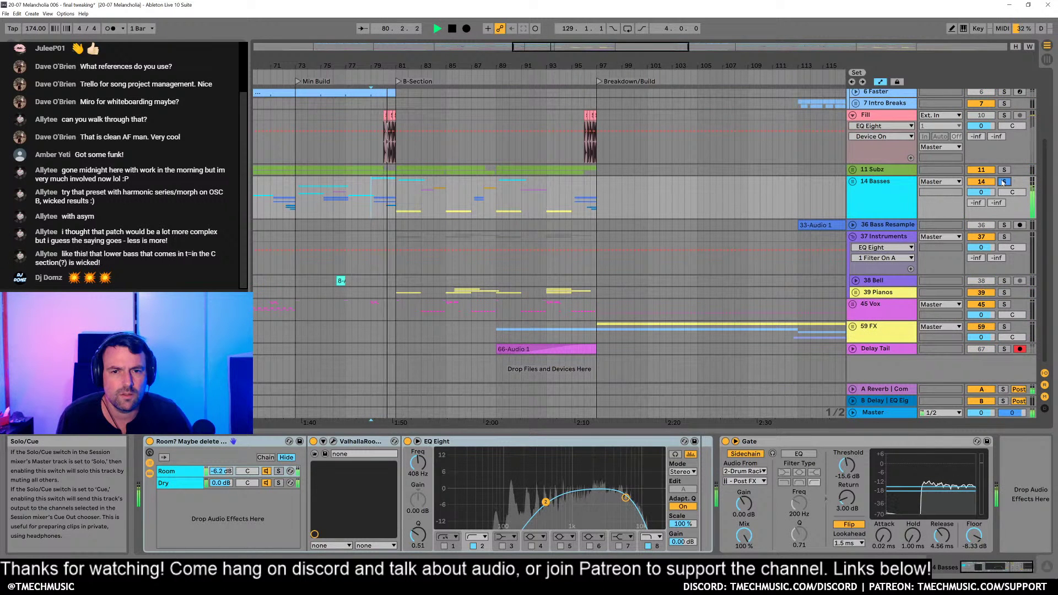
pyautogui.press('space')
# Step: Unfold the Basses group and audition the 29 Wob - Wet track in solo at the end of the Min Build
pyautogui.click(854, 181)
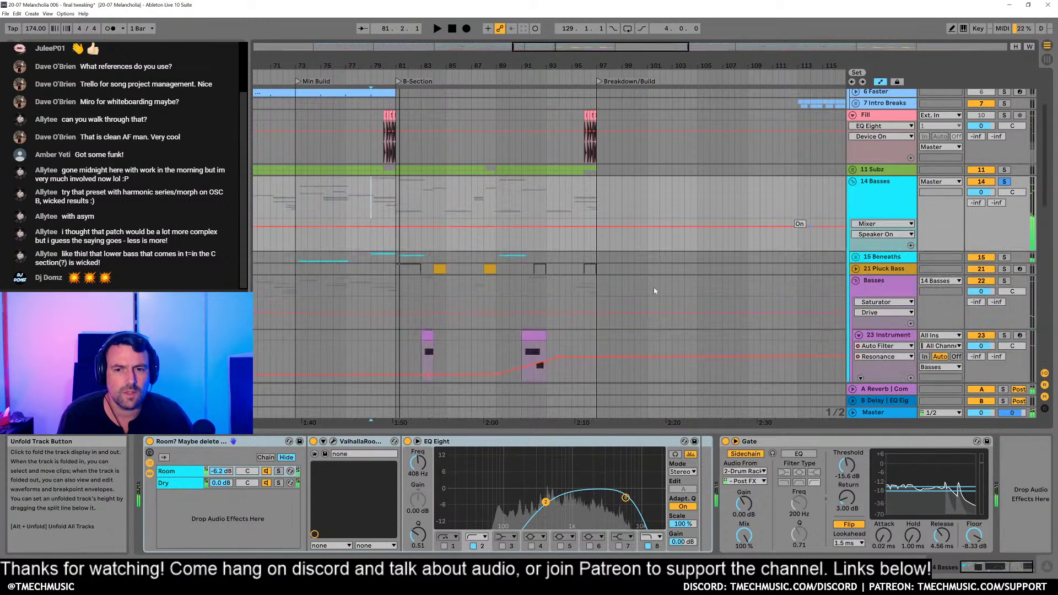
pyautogui.scroll(-10, 655, 290)
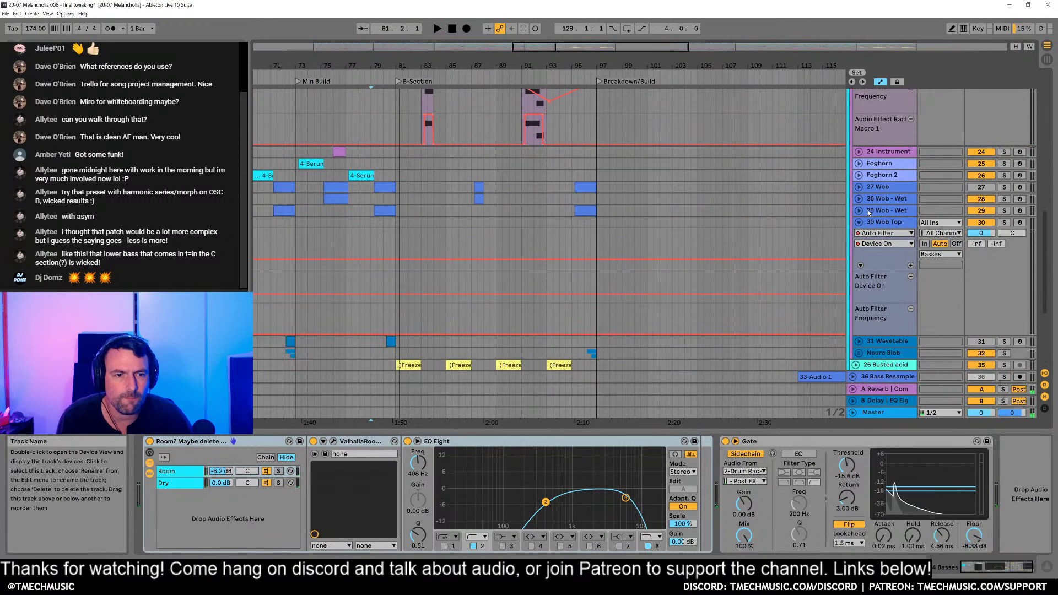
pyautogui.moveTo(589, 67); pyautogui.dragTo(608, 49)
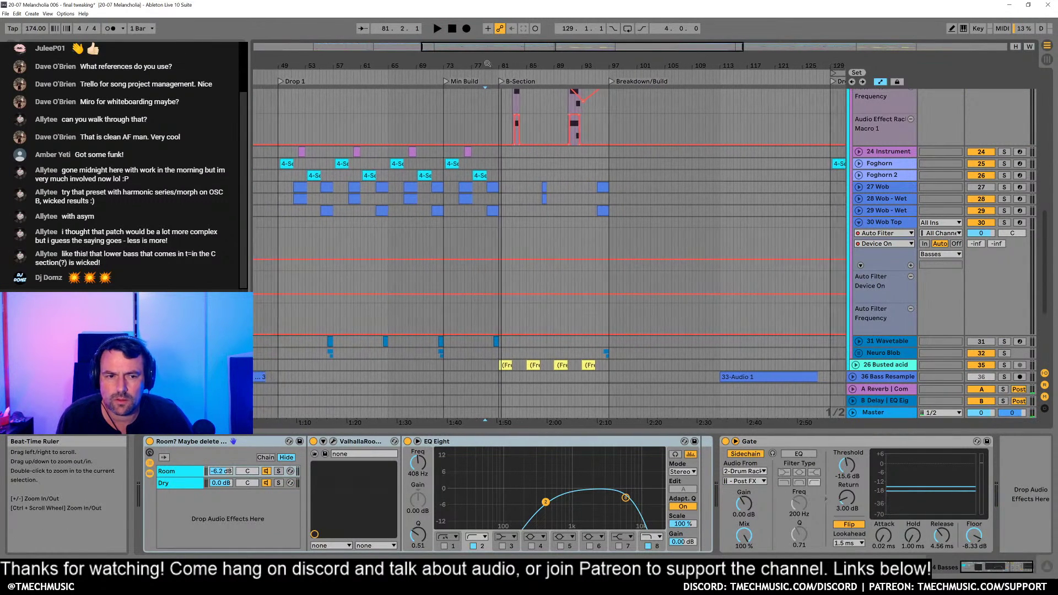
pyautogui.scroll(-3, 493, 245)
pyautogui.scroll(2, 493, 185)
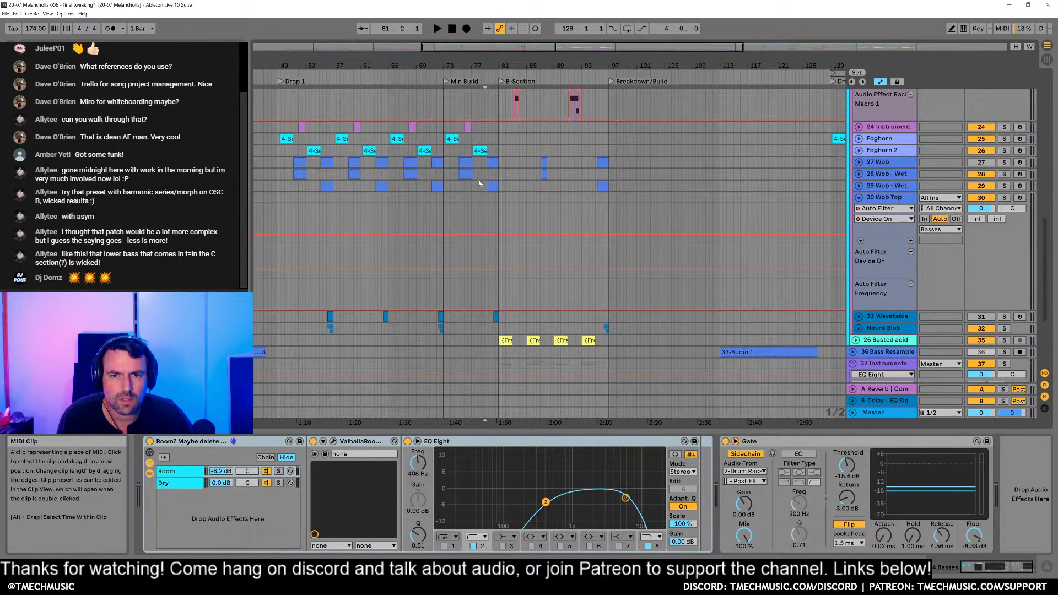
pyautogui.click(493, 185)
pyautogui.click(1004, 187)
pyautogui.press('space')
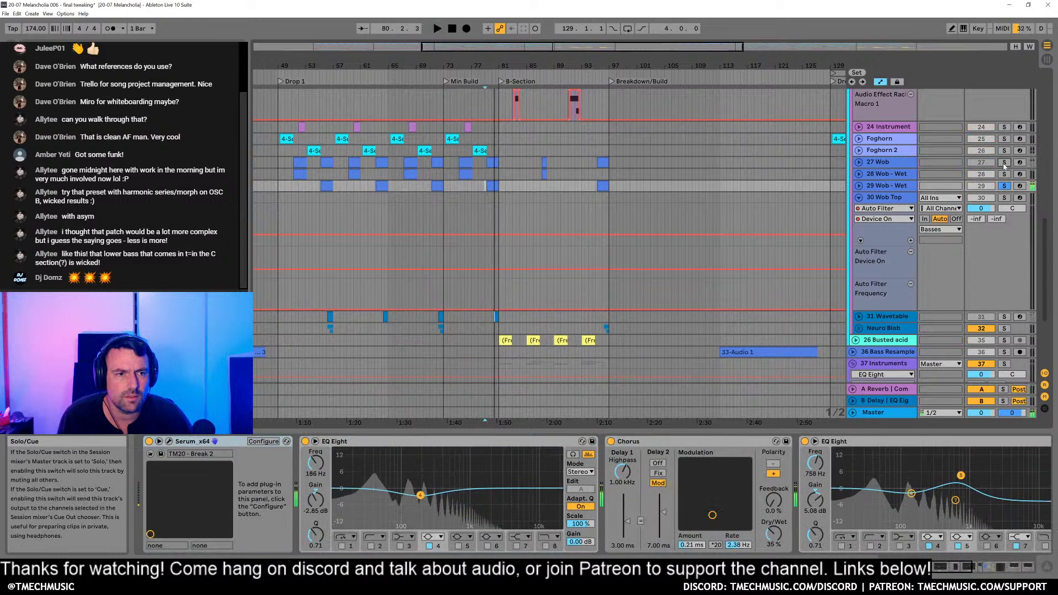
pyautogui.click(1005, 163)
pyautogui.click(1005, 163)
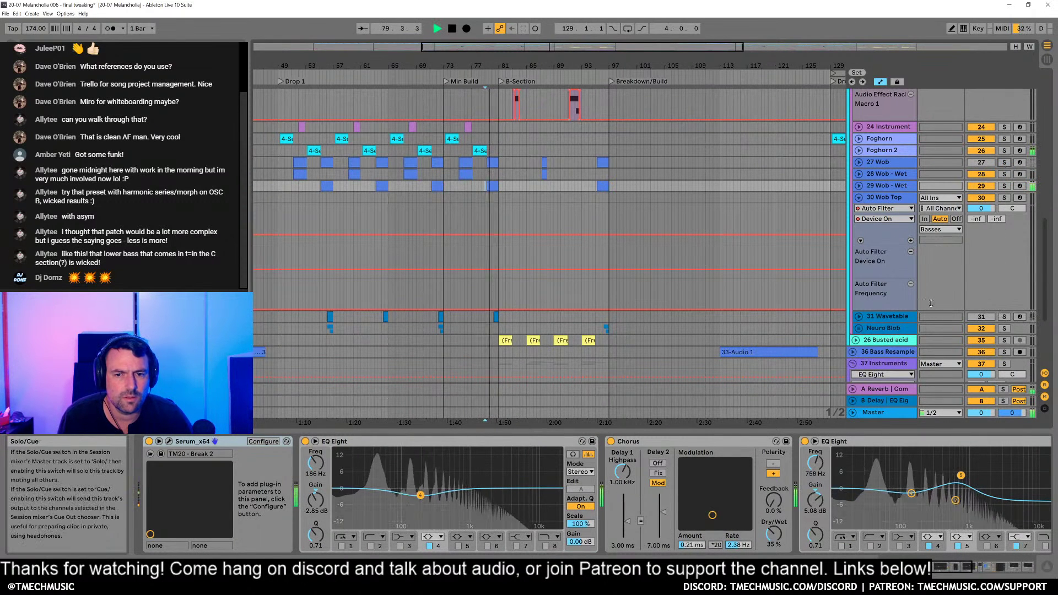
# Step: Mute the Basses group and replay the transition into the B-Section
pyautogui.scroll(4, 532, 322)
pyautogui.scroll(6, 533, 319)
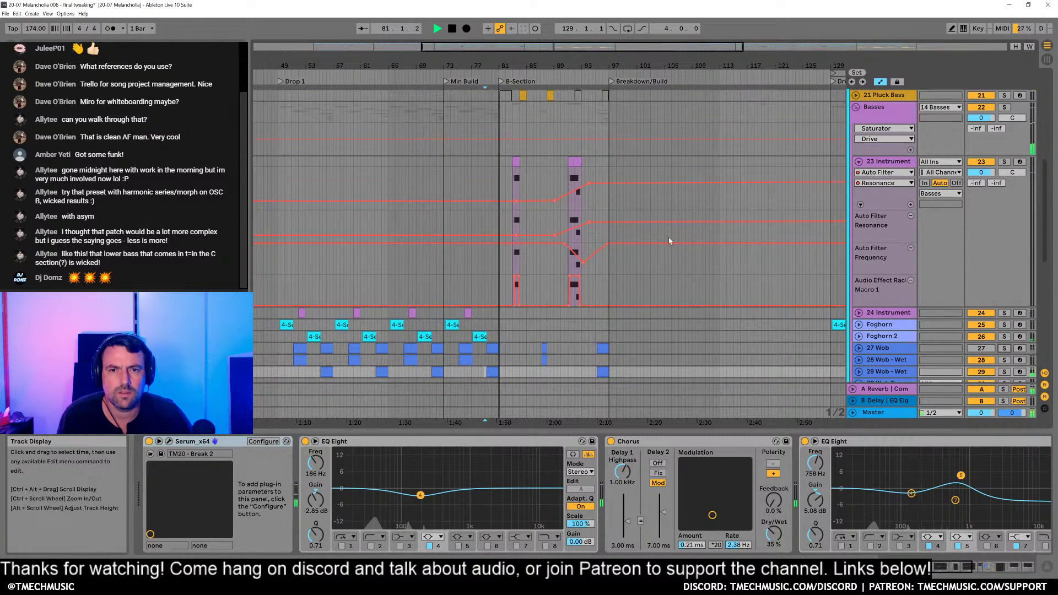
pyautogui.press('space')
pyautogui.press('space')
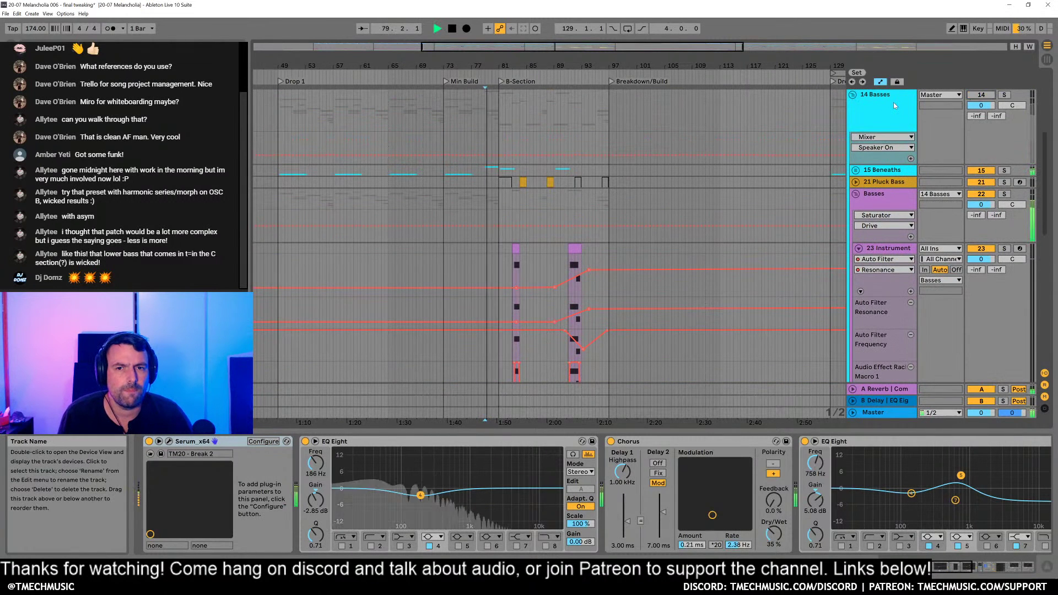
# Step: Solo the Beneaths subgroup, unmute the Basses group and play the Beneaths part from about bar 78
pyautogui.press('space')
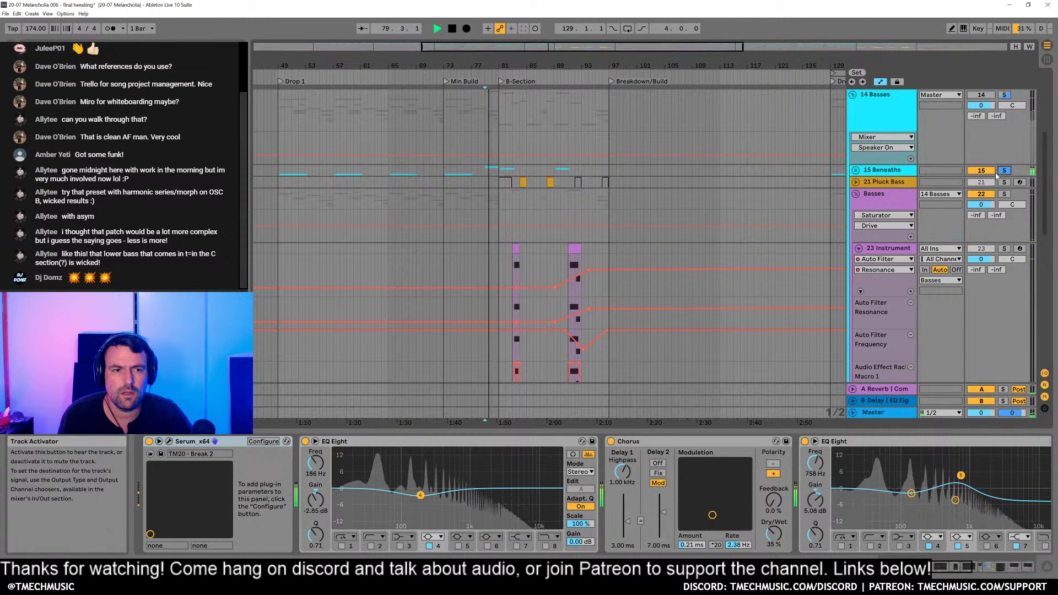
pyautogui.press('space')
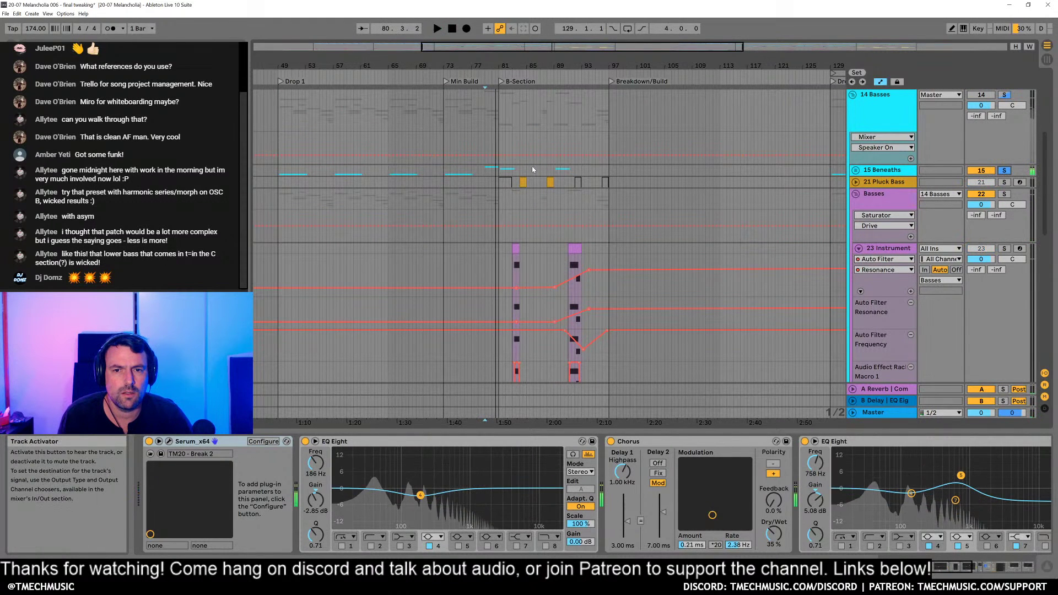
pyautogui.click(483, 175)
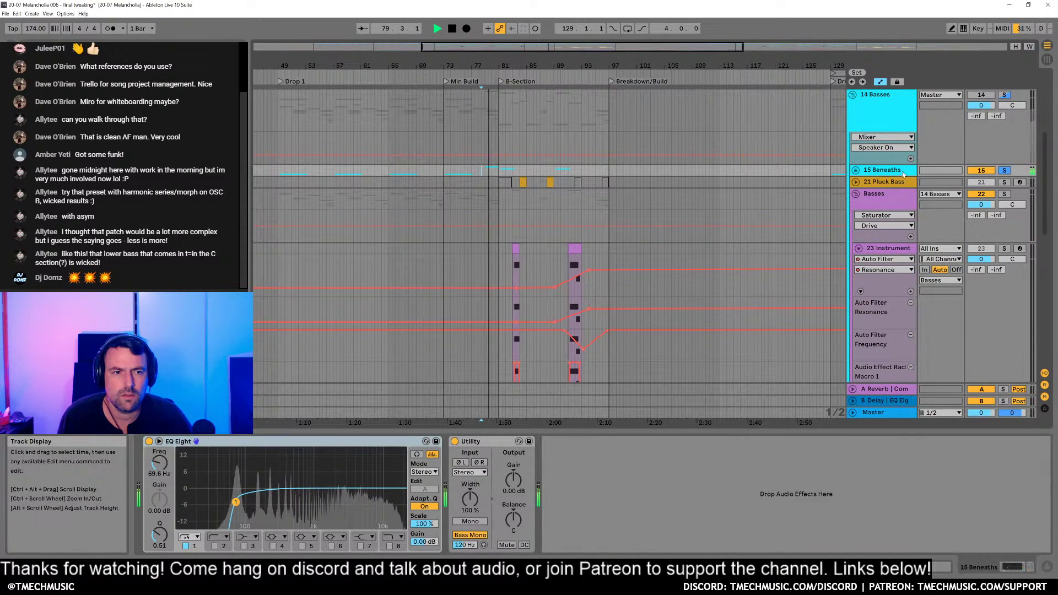
pyautogui.press('space')
pyautogui.press('space')
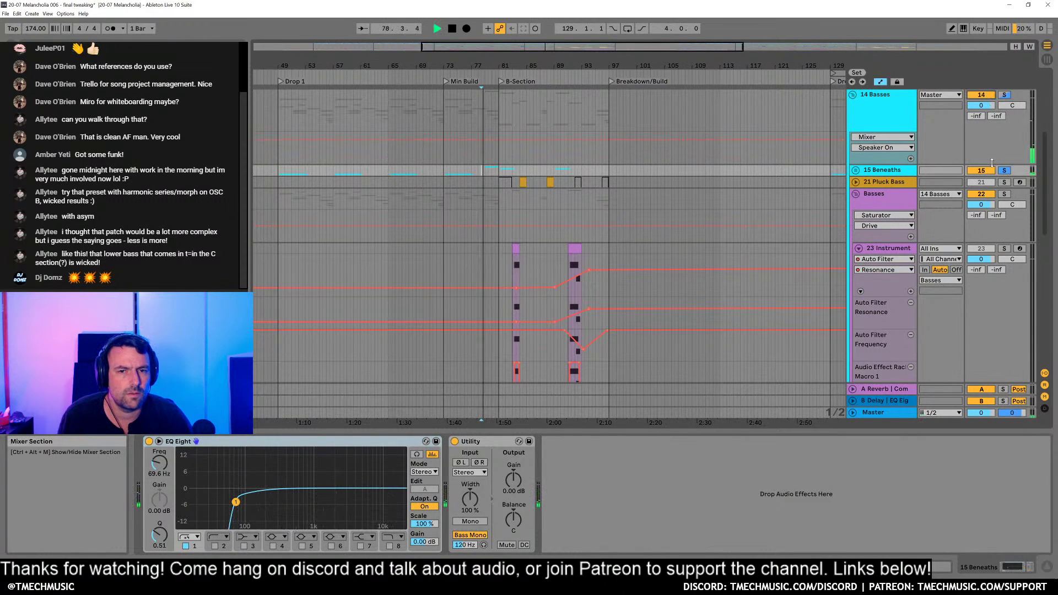
# Step: Unfold the Beneaths subgroup, locate its clips across the whole arrangement and display the Beneath - Orig track's devices
pyautogui.click(856, 170)
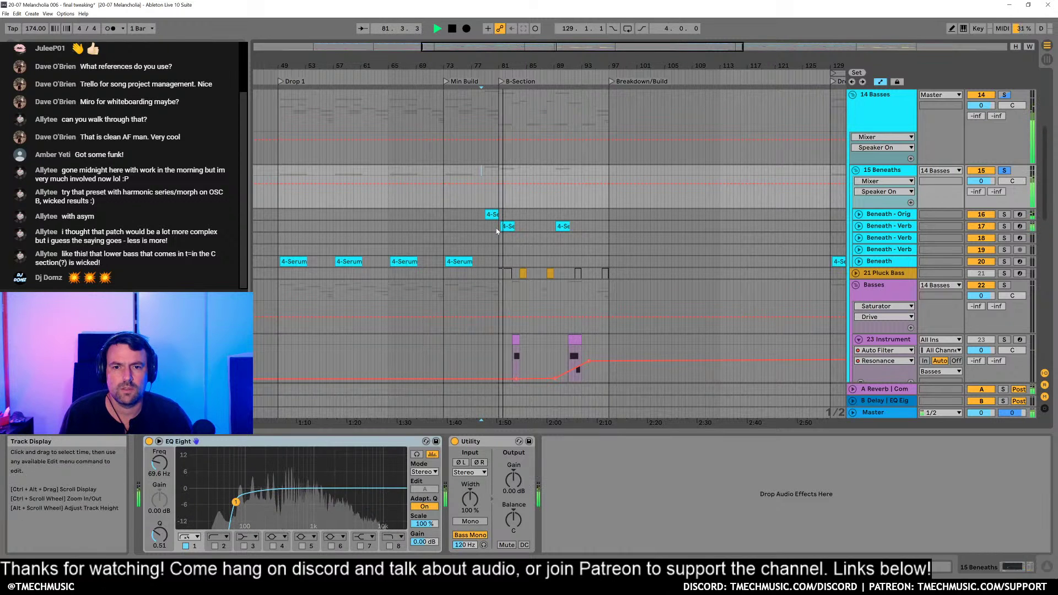
pyautogui.moveTo(514, 66); pyautogui.dragTo(601, 14)
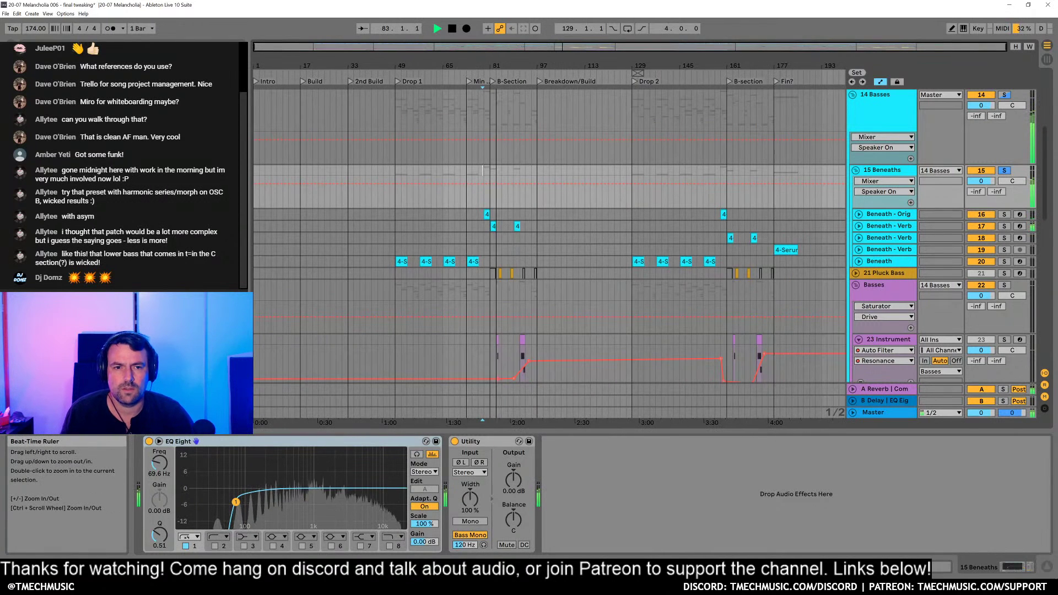
pyautogui.press('space')
pyautogui.click(892, 216)
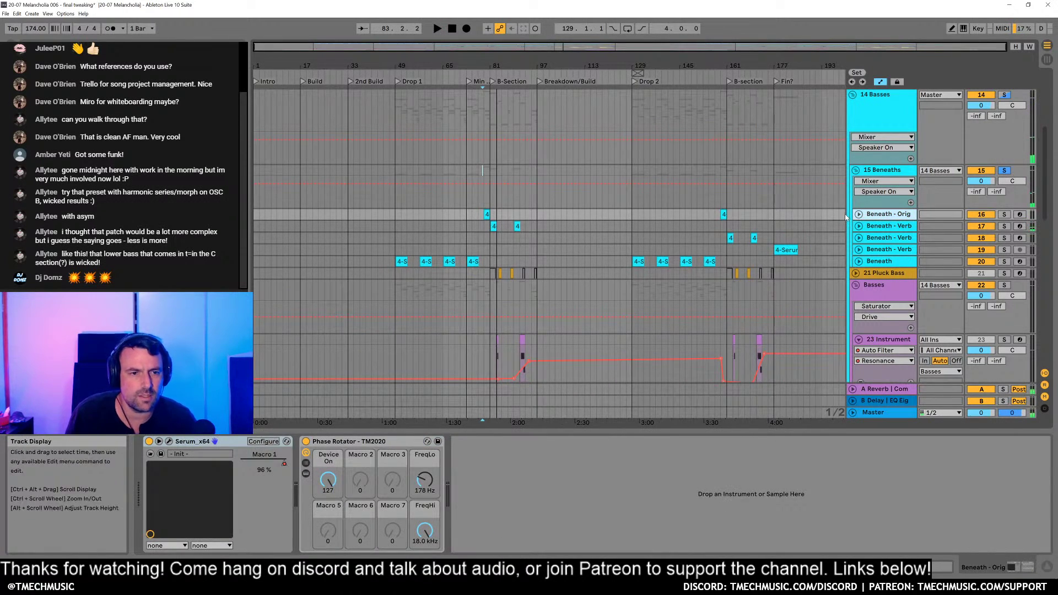
# Step: Unfold the Beneath - Orig track, set its volume to -6.0 dB and play the part with the Beneaths solo turned off
pyautogui.click(859, 215)
pyautogui.click(972, 227)
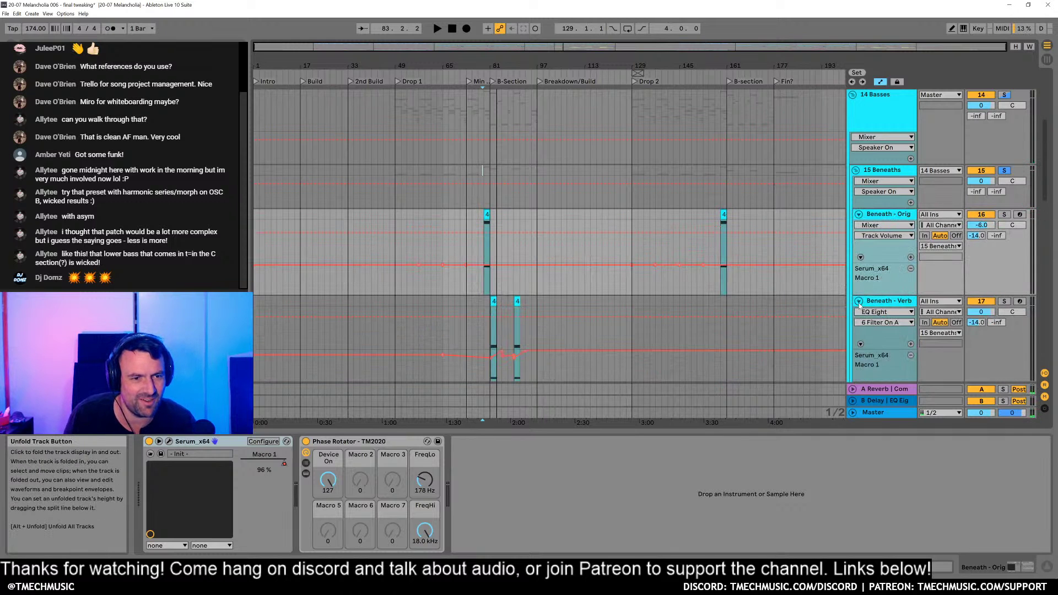
pyautogui.press('space')
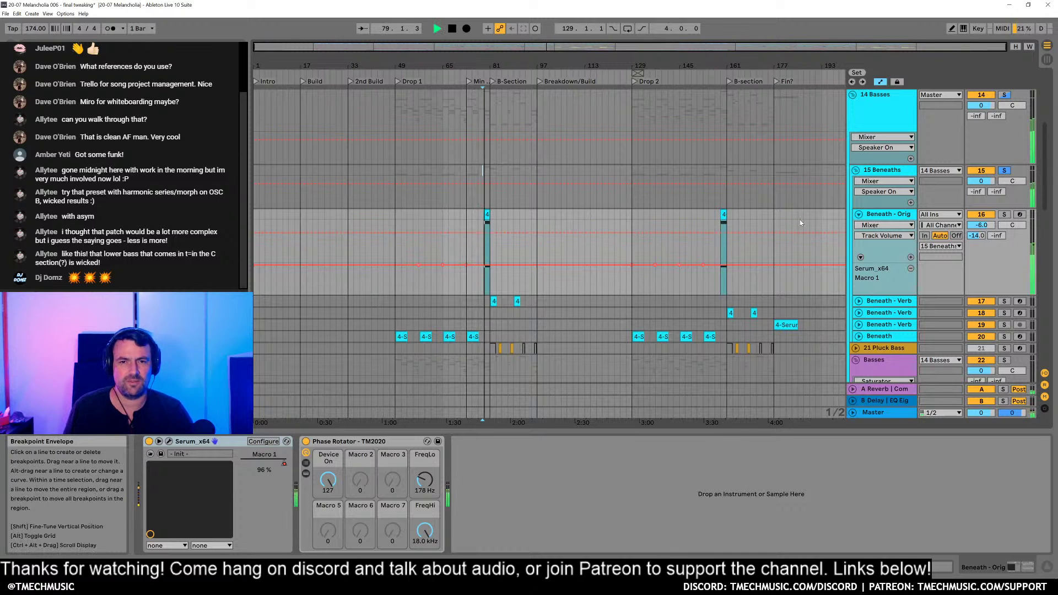
pyautogui.click(1005, 170)
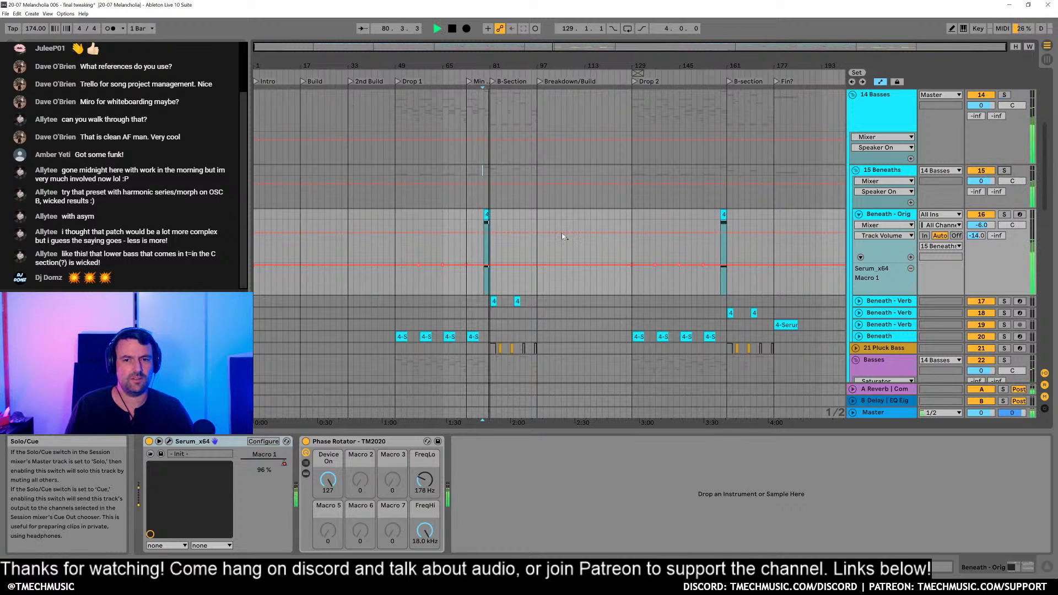
# Step: Fold all tracks in the arrangement and replay the Min Build into the B-Section
pyautogui.scroll(5, 606, 143)
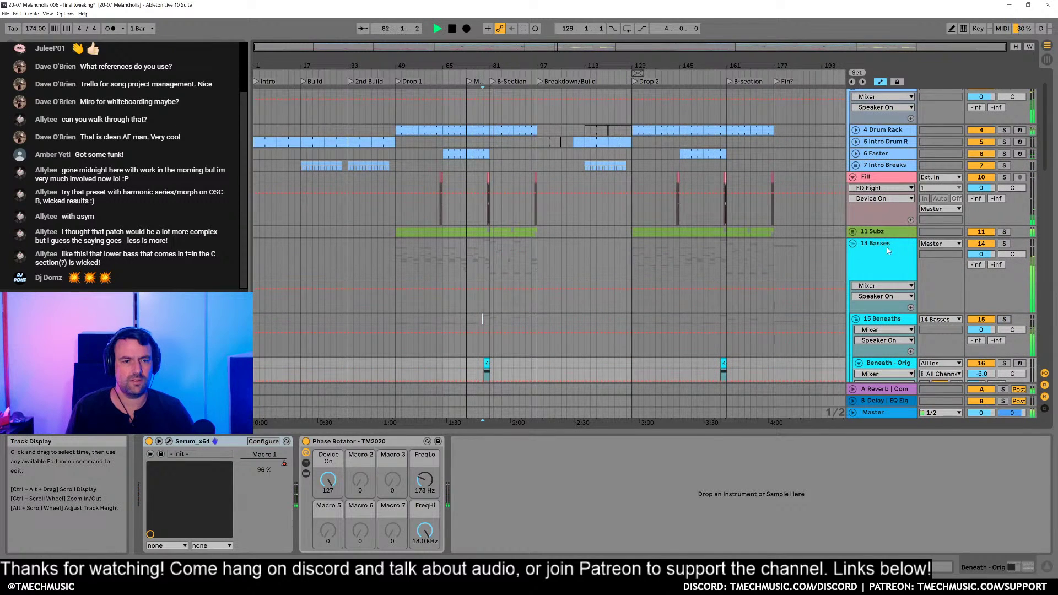
pyautogui.click(888, 257)
pyautogui.hotkey('ctrl', 'a')
pyautogui.press('u')
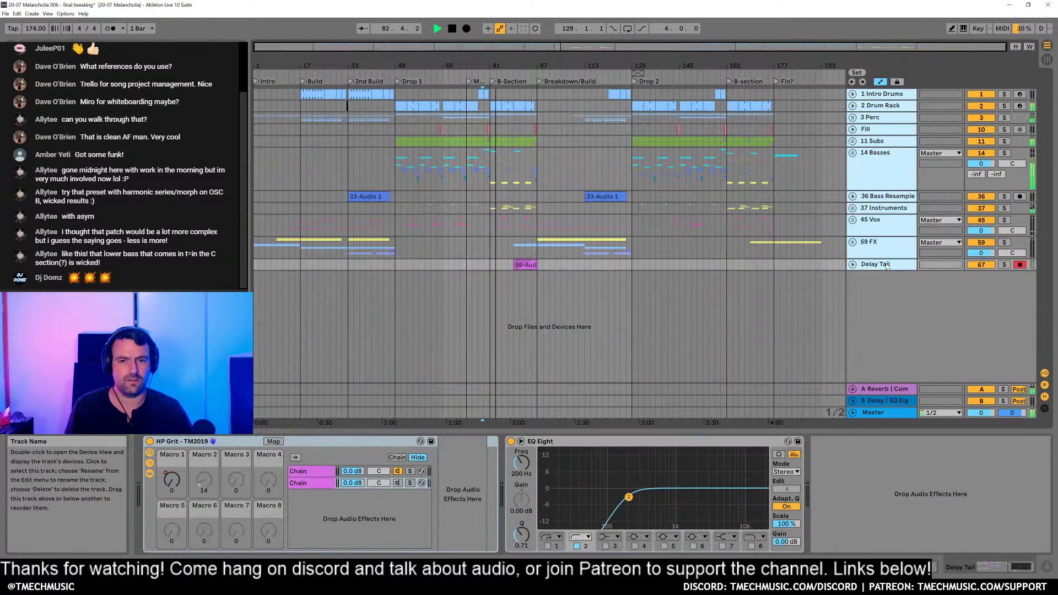
pyautogui.click(477, 157)
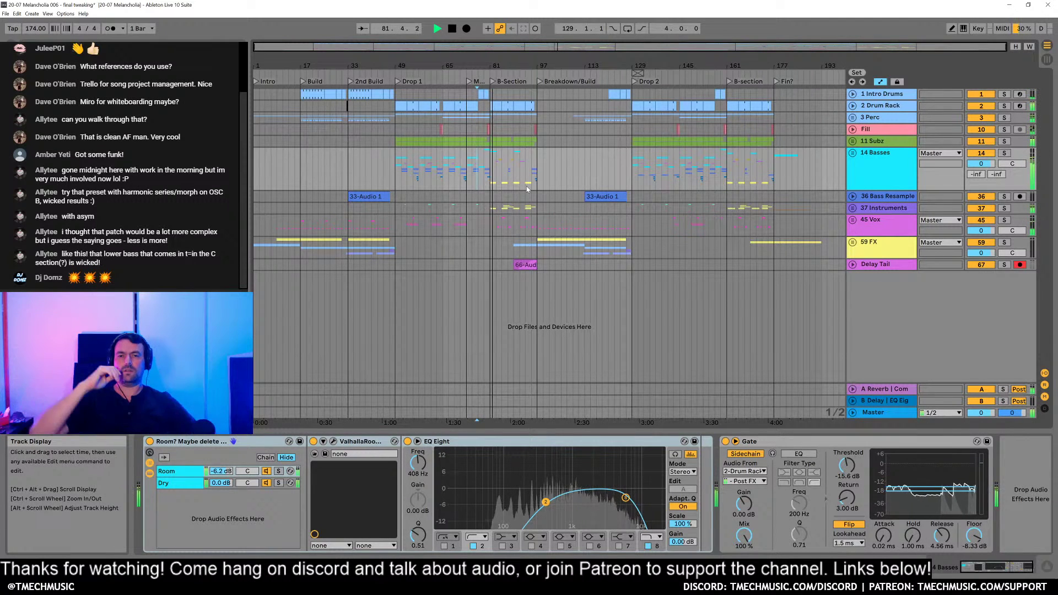
# Step: Unfold the Basses group, set the Beneath - Orig volume to -3.0 dB and play the end of Drop 2
pyautogui.click(857, 163)
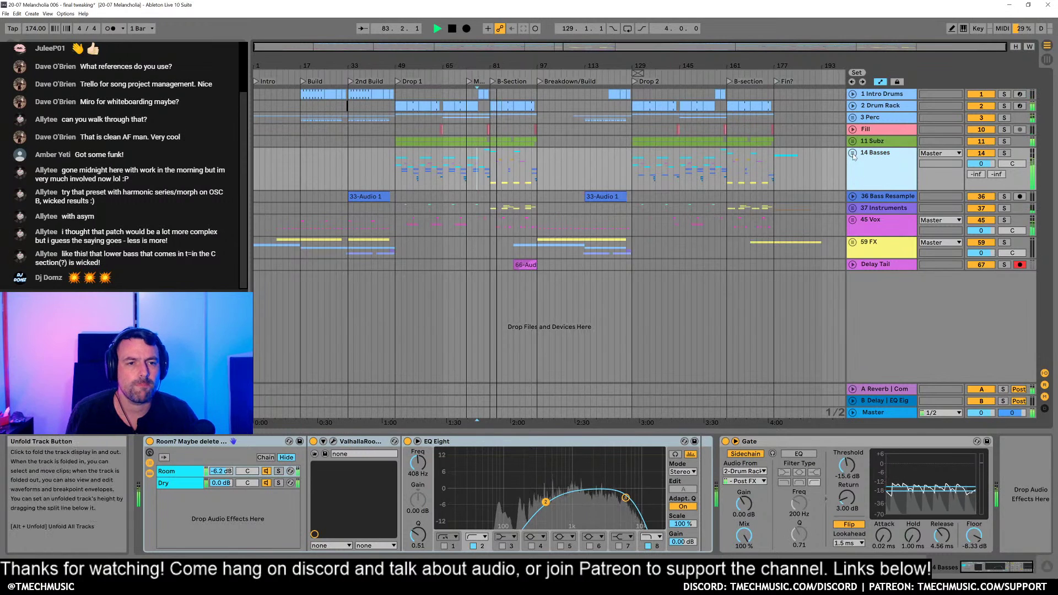
pyautogui.click(853, 153)
pyautogui.moveTo(983, 283); pyautogui.dragTo(983, 271)
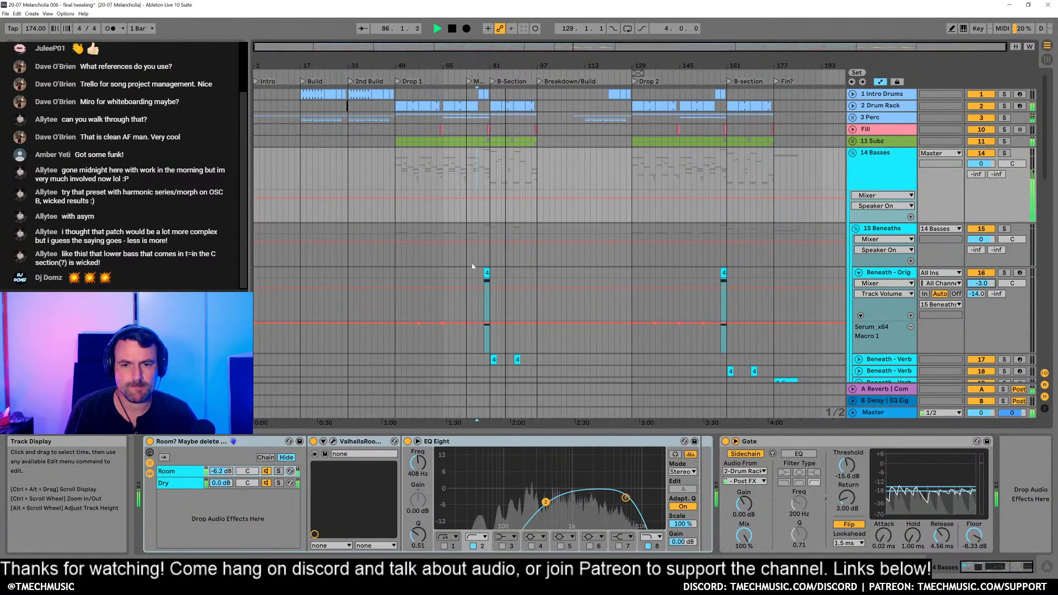
pyautogui.click(707, 248)
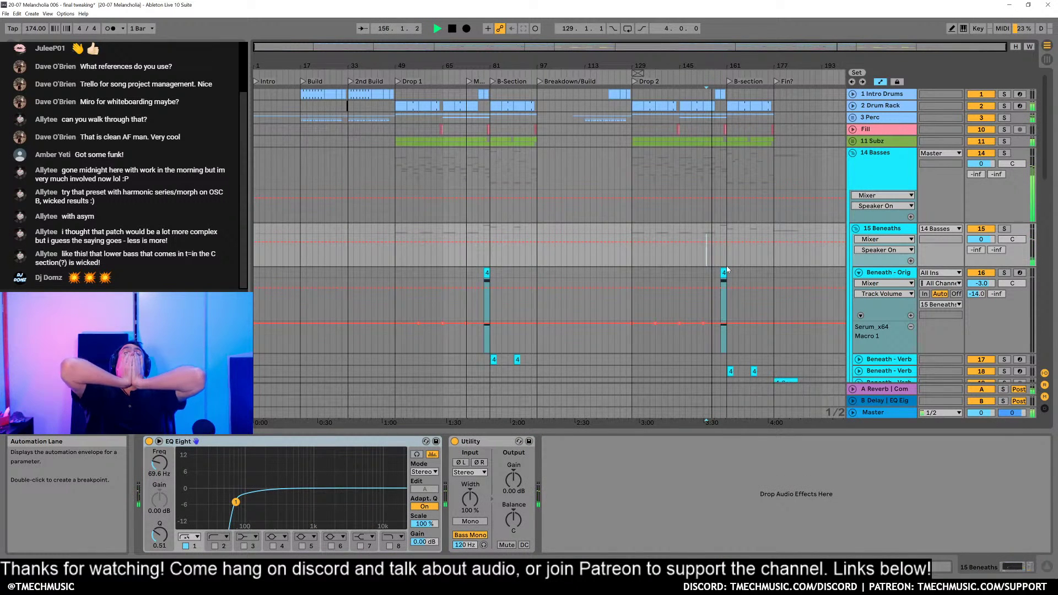
# Step: Switch to the Notepad list and mark the background riser and drum fill notes with an x
pyautogui.hotkey('alt', 'Tab')
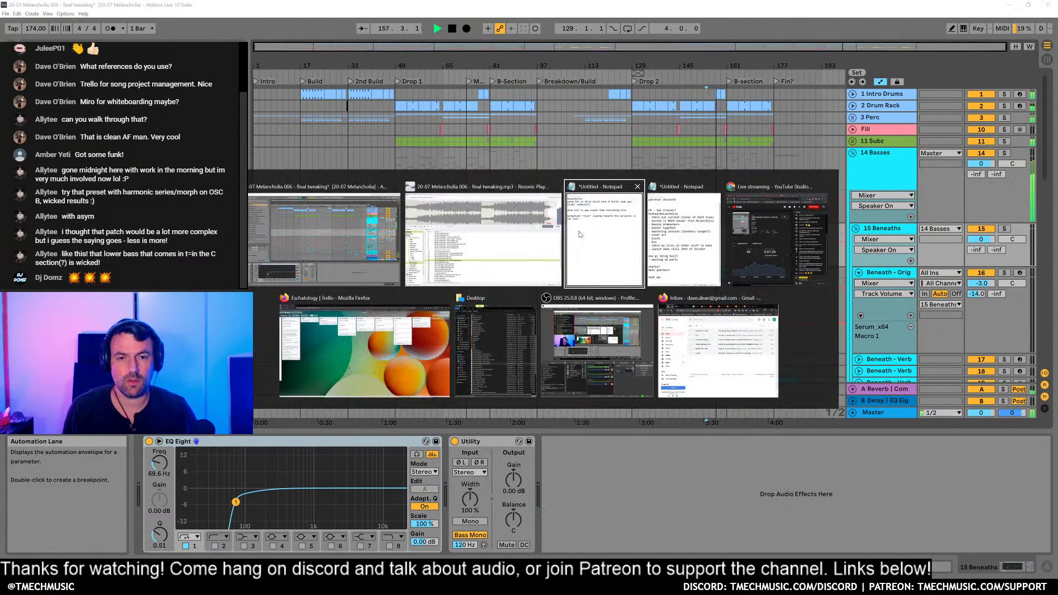
pyautogui.click(605, 237)
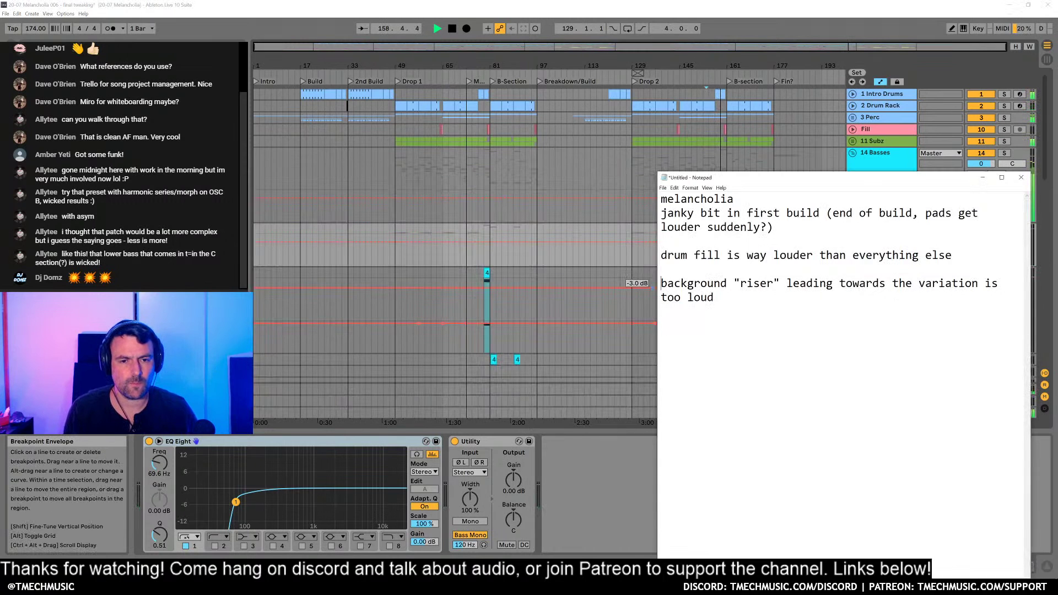
pyautogui.write('x')
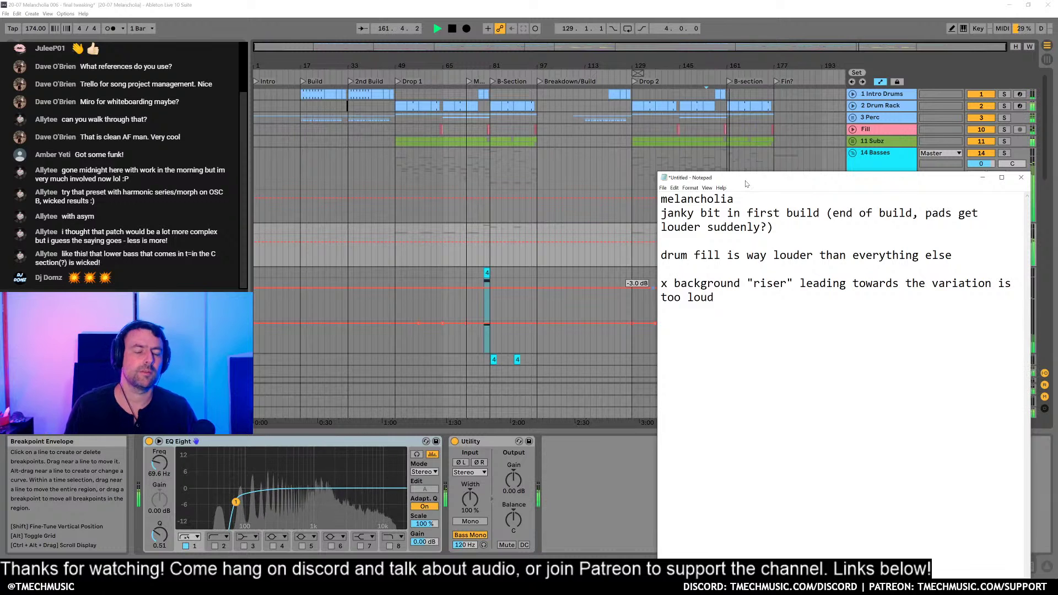
pyautogui.click(643, 216)
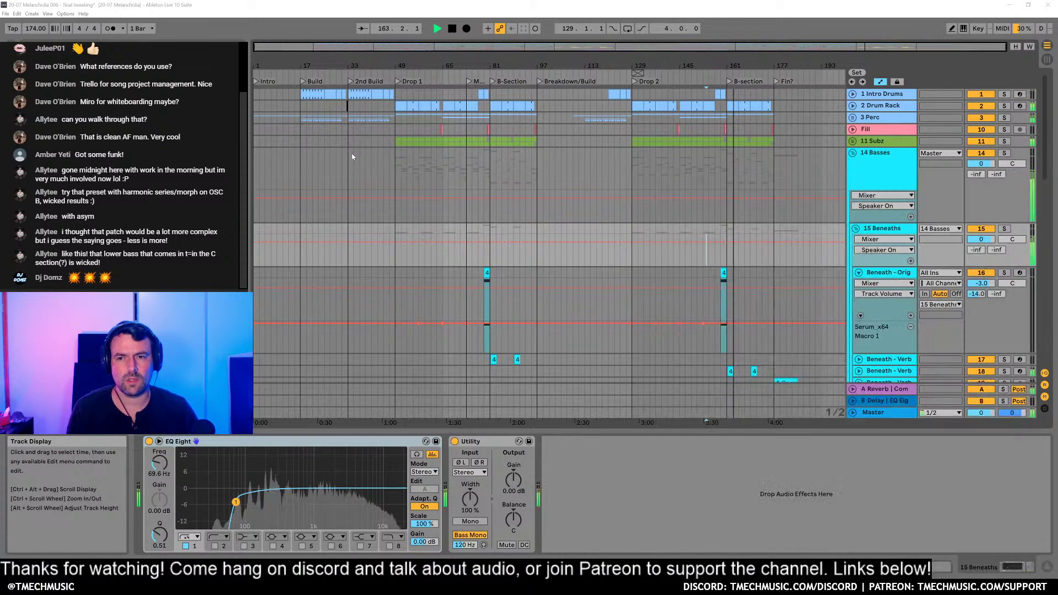
pyautogui.hotkey('alt', 'Tab')
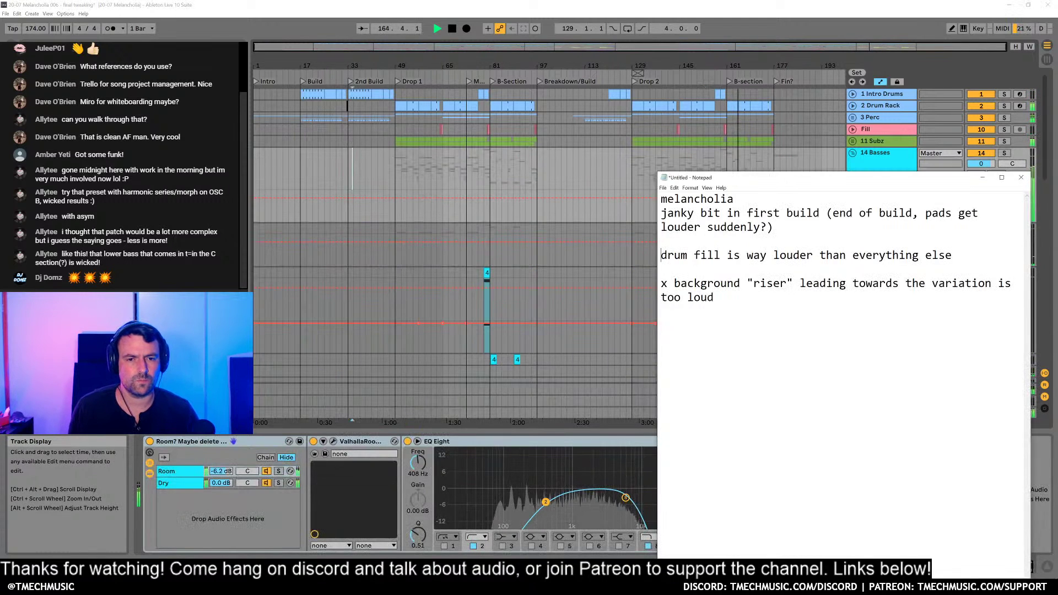
pyautogui.write('x')
# Step: Switch back to Ableton Live, play the end of the first build into the 2nd Build and fold the Basses group
pyautogui.click(677, 137)
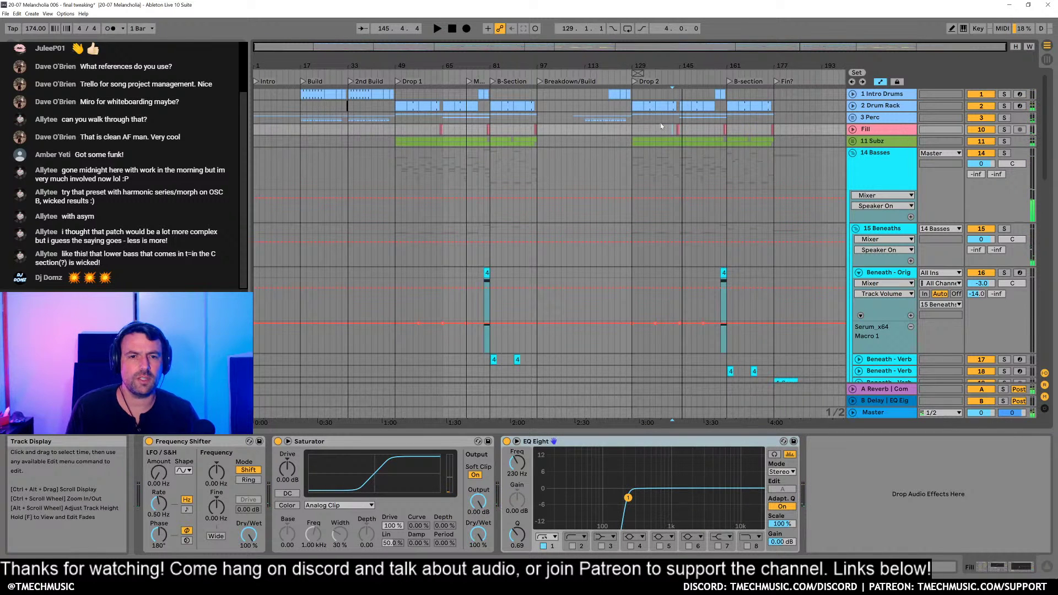
pyautogui.moveTo(335, 60); pyautogui.dragTo(551, 97)
pyautogui.click(553, 142)
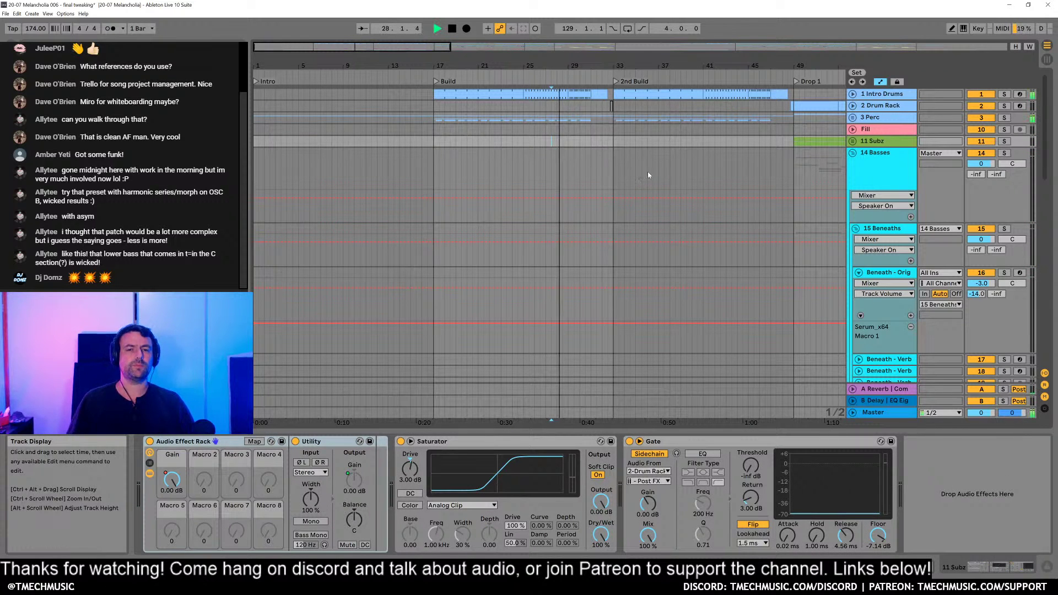
pyautogui.click(853, 153)
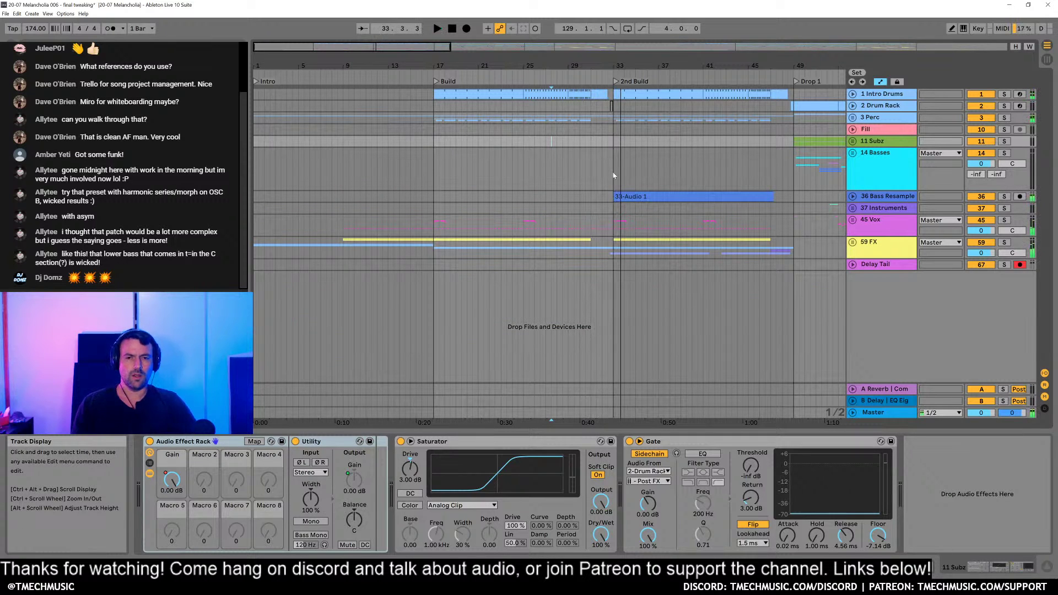
# Step: Unfold the FX group and its Atmos - P3 track, display the group's devices and play the start of the 2nd Build
pyautogui.click(853, 243)
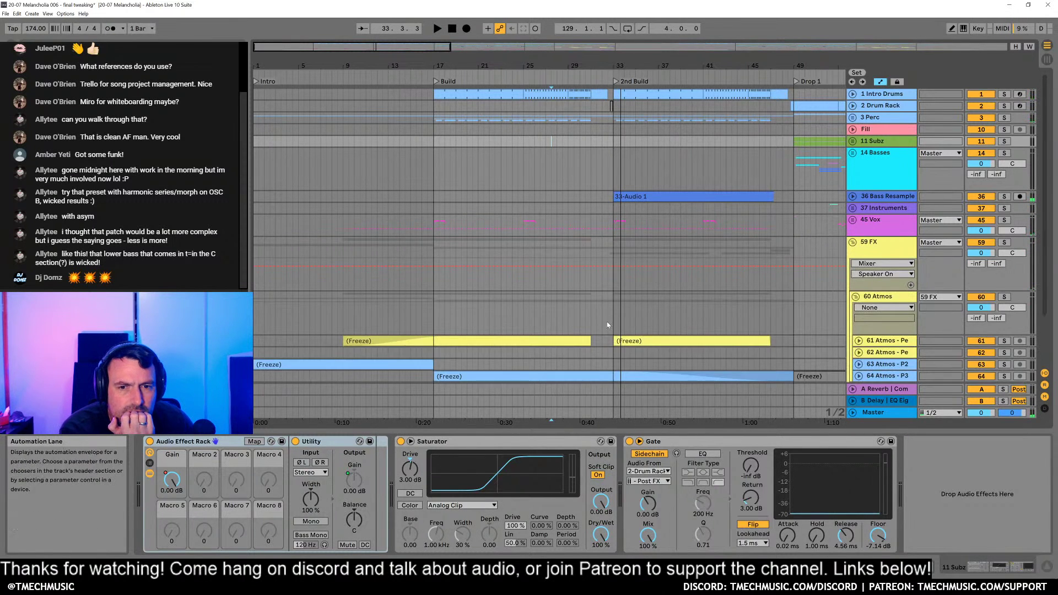
pyautogui.scroll(-3, 608, 325)
pyautogui.keyDown('alt'); pyautogui.scroll(2, 603, 322); pyautogui.keyUp('alt')
pyautogui.scroll(-2, 601, 321)
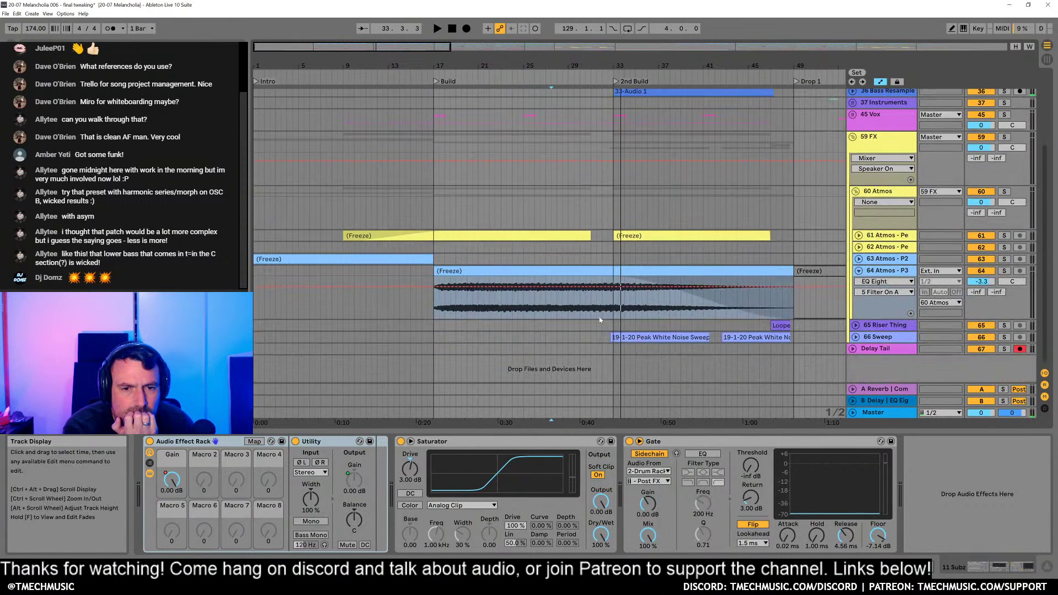
pyautogui.click(875, 151)
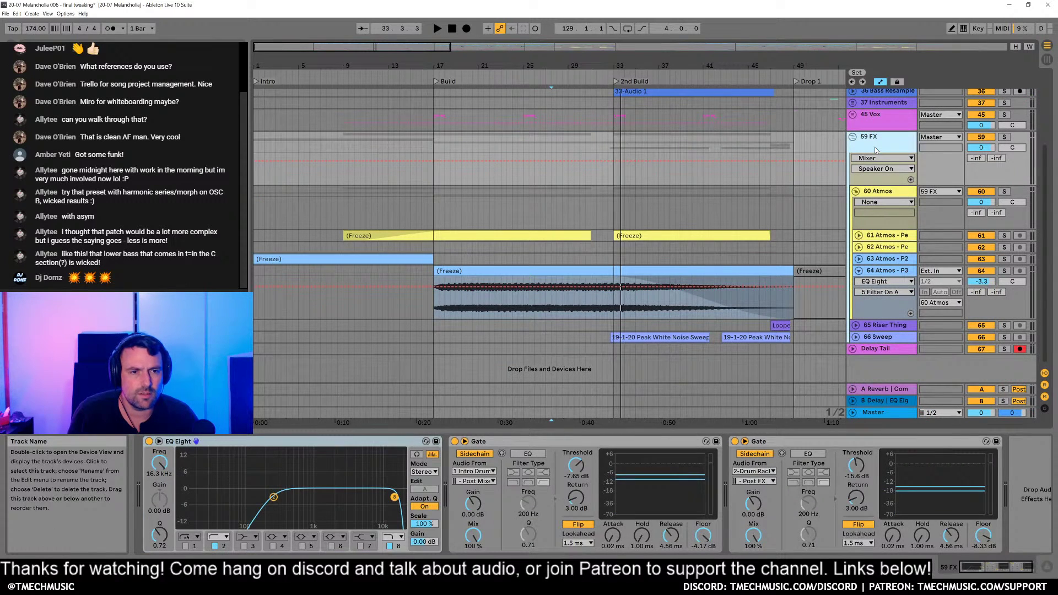
pyautogui.press('space')
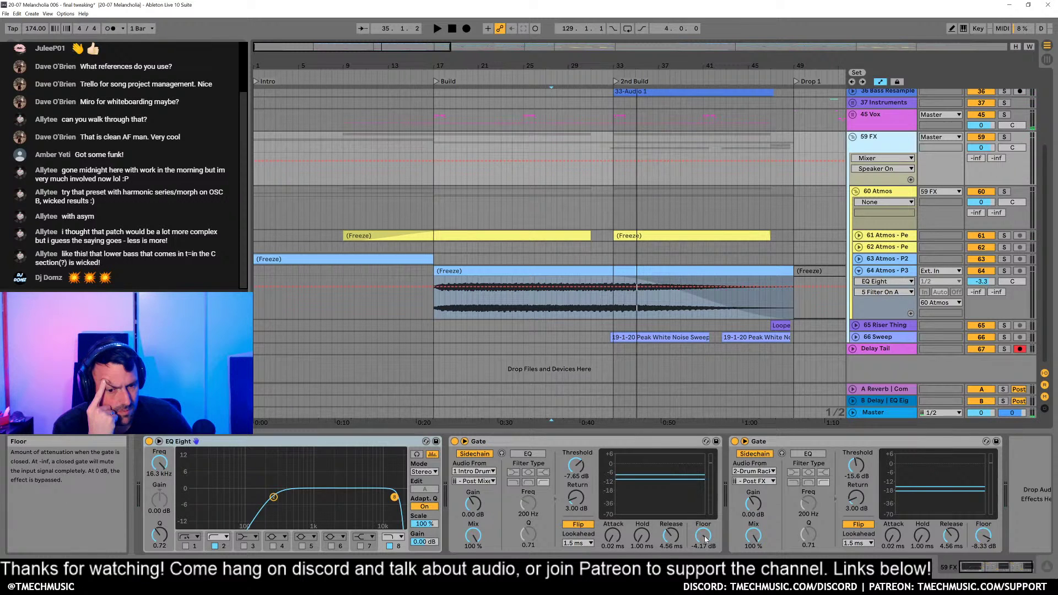
# Step: Show the FX group's first Gate Floor automation in a new lane and ramp it from bar 29 up to 0.00 dB at the 2nd Build
pyautogui.moveTo(705, 539); pyautogui.dragTo(705, 524)
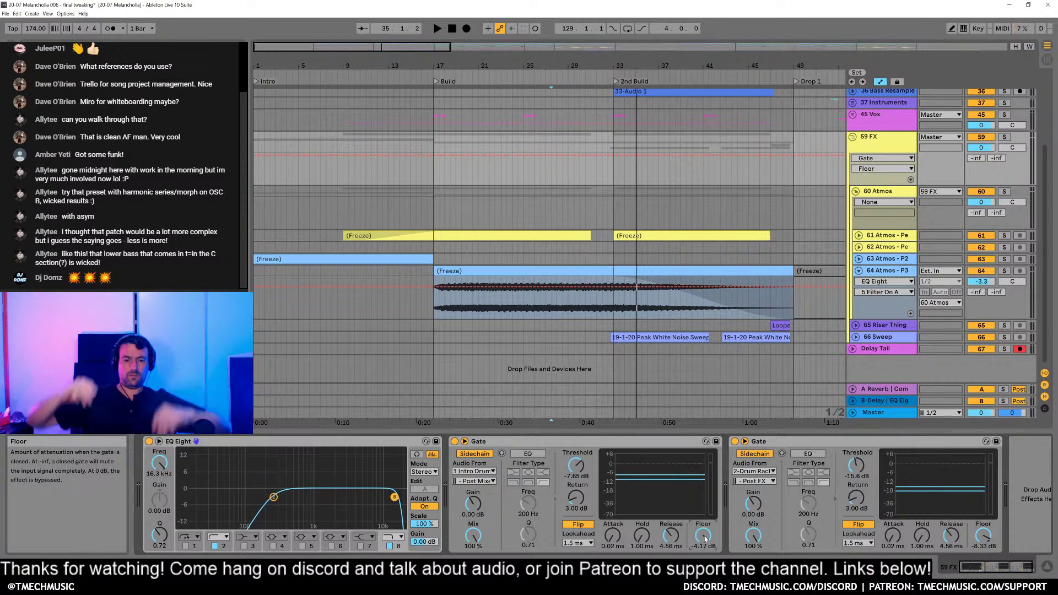
pyautogui.rightClick(704, 538)
pyautogui.click(728, 498)
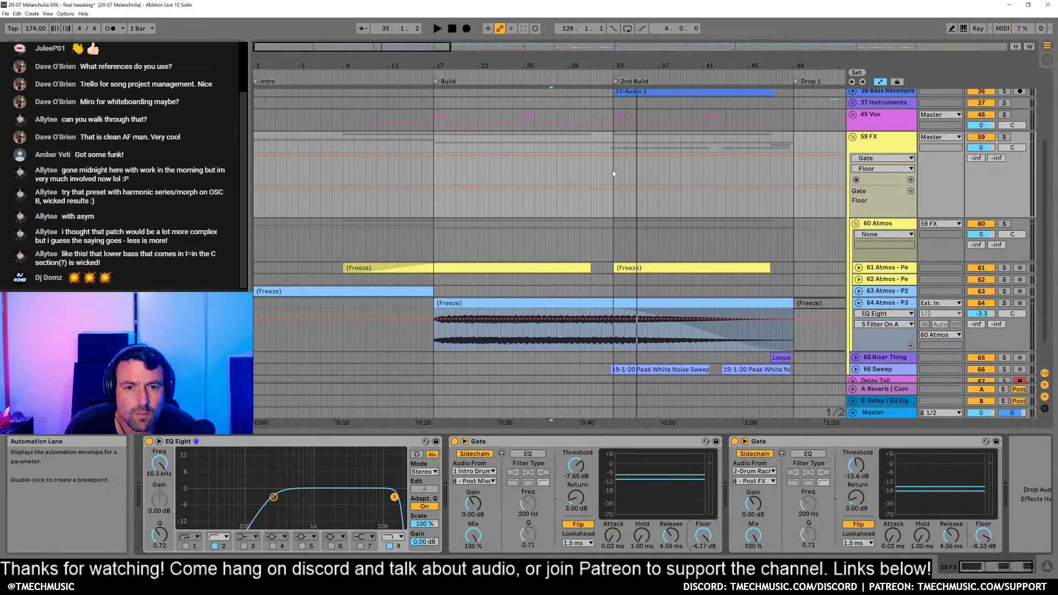
pyautogui.click(616, 190)
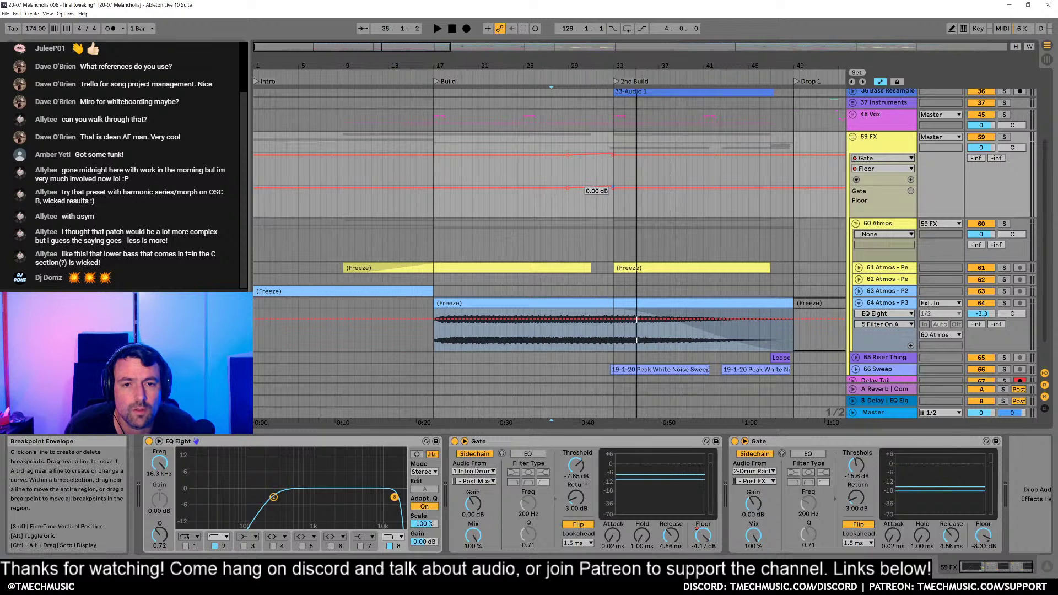
# Step: Play the start of the 2nd Build, then replay the transition into it from about bar 27
pyautogui.press('space')
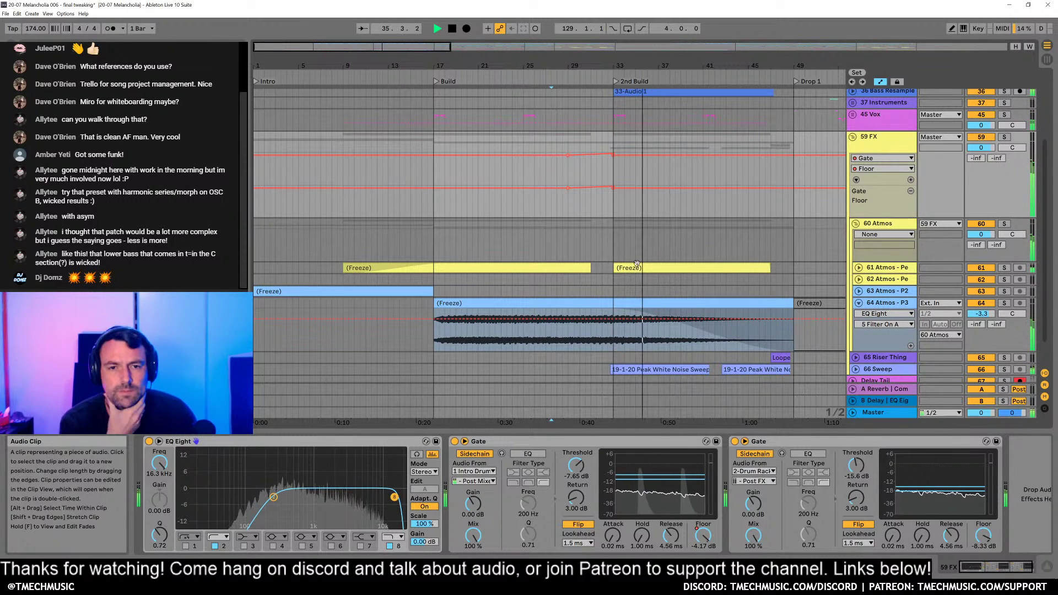
pyautogui.press('space')
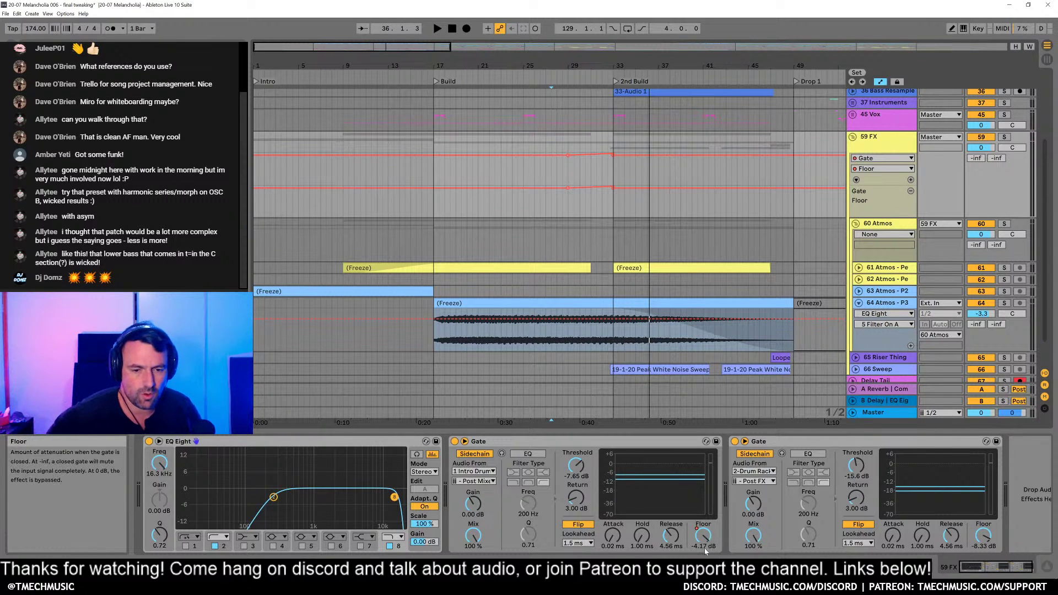
pyautogui.click(557, 177)
pyautogui.press('space')
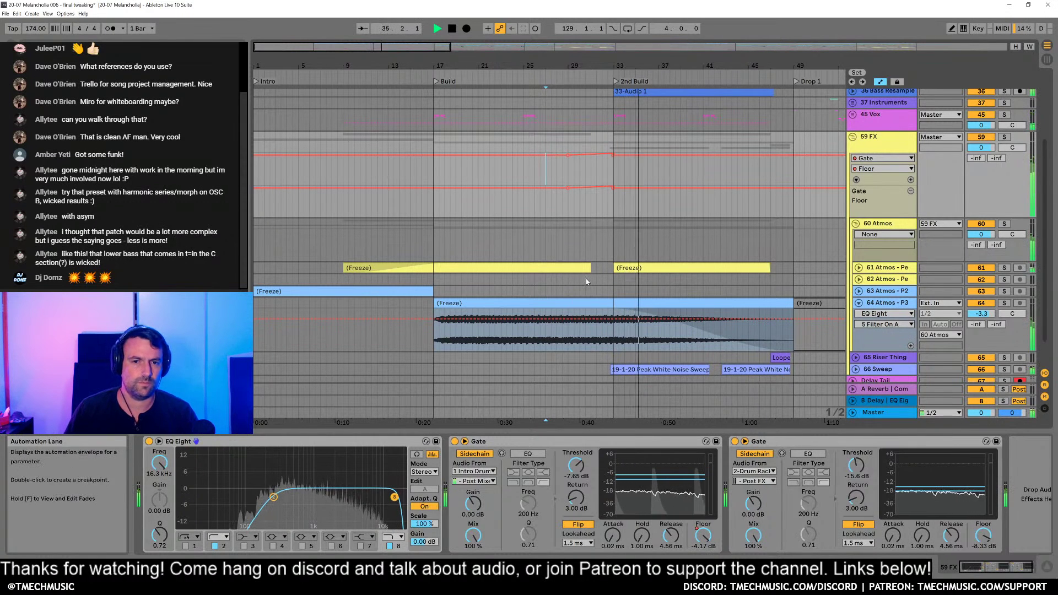
pyautogui.moveTo(655, 66); pyautogui.dragTo(496, 44)
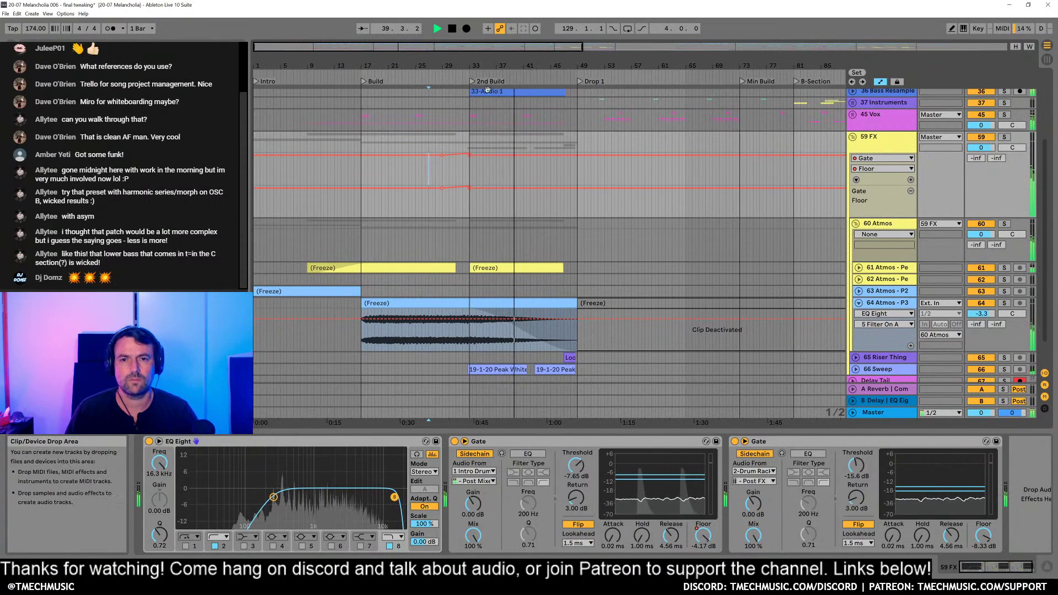
pyautogui.press('space')
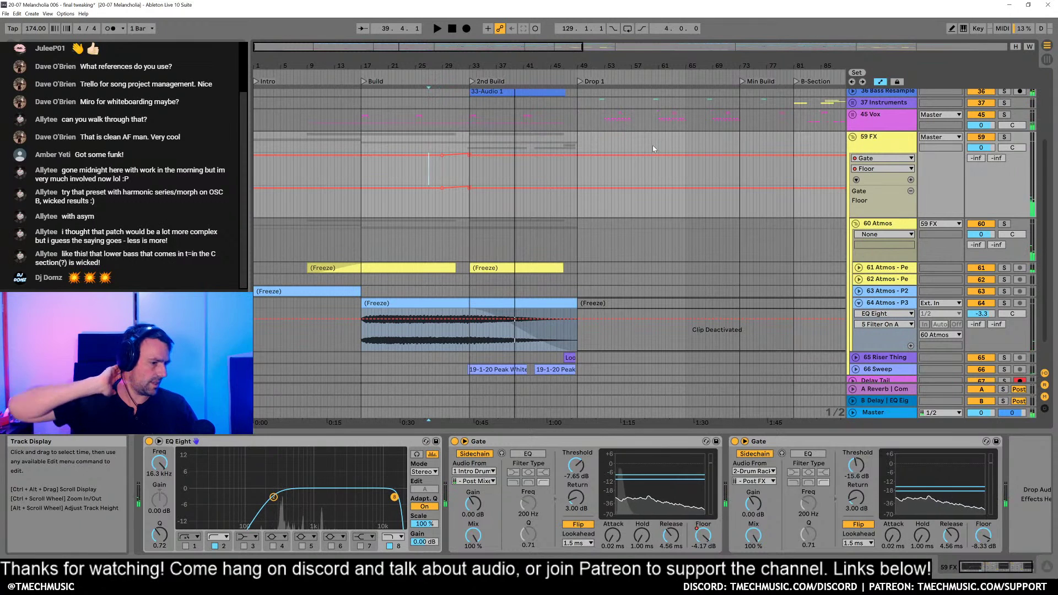
# Step: Play the end of the Breakdown/Build into Drop 2 from about bar 125 and examine the Atmos clips there
pyautogui.moveTo(461, 58); pyautogui.dragTo(459, 44)
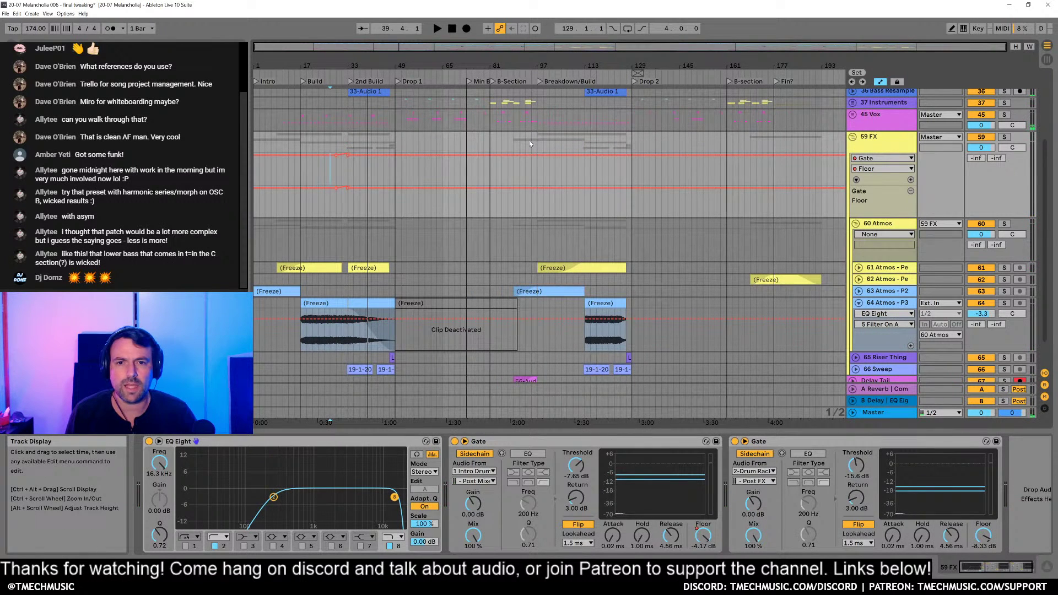
pyautogui.scroll(5, 524, 193)
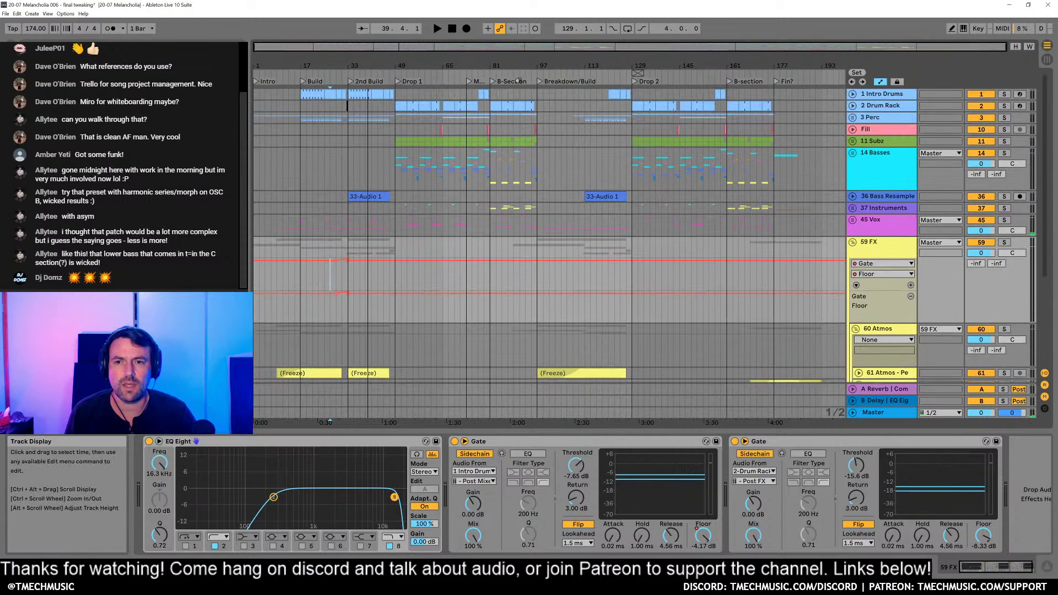
pyautogui.moveTo(522, 63); pyautogui.dragTo(537, 95)
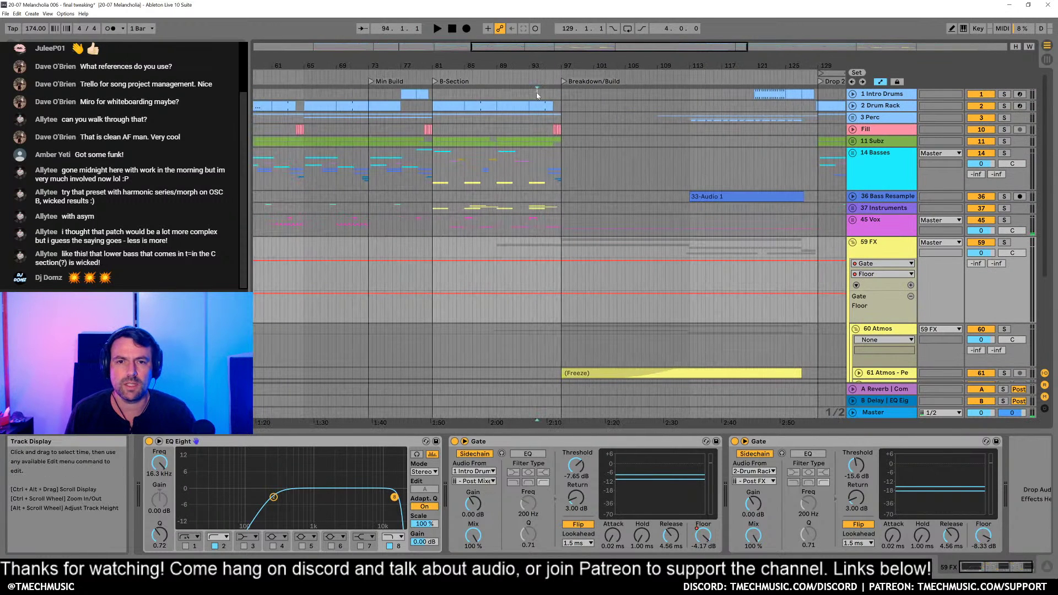
pyautogui.doubleClick(495, 50)
pyautogui.press('space')
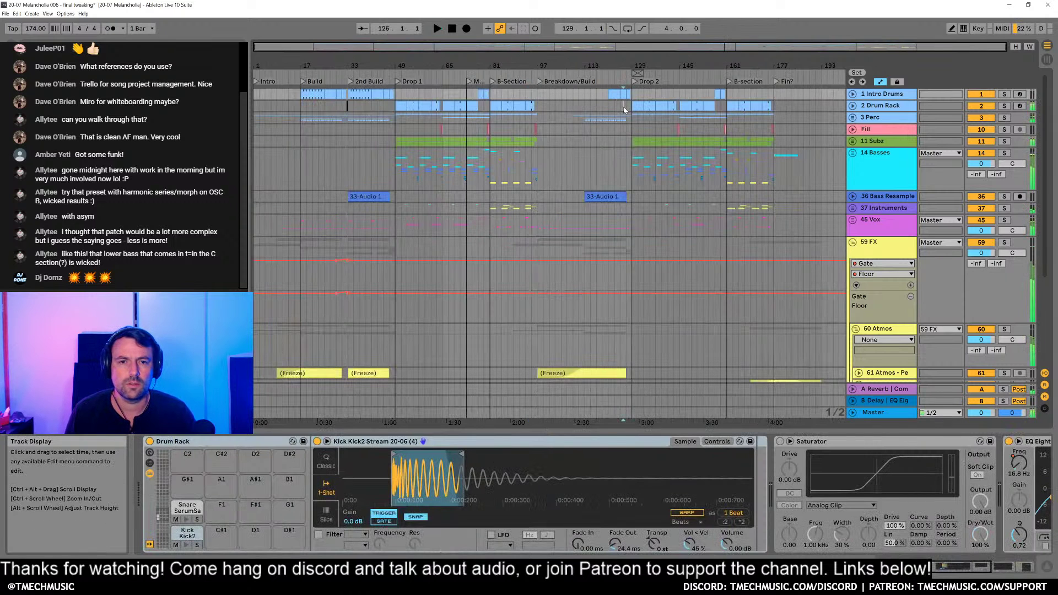
pyautogui.moveTo(635, 64); pyautogui.dragTo(545, 108)
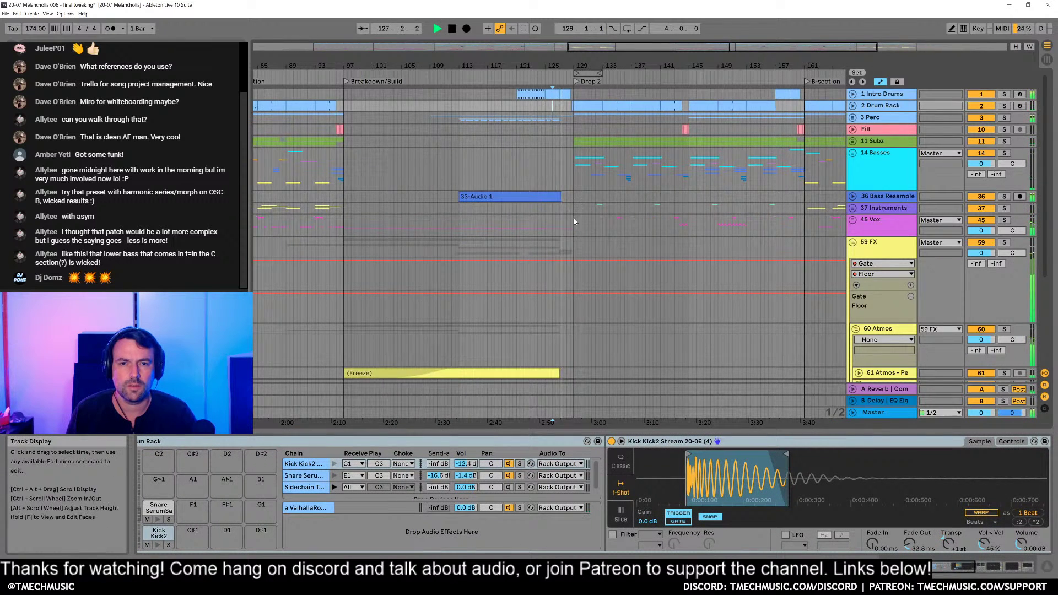
pyautogui.scroll(-5, 554, 127)
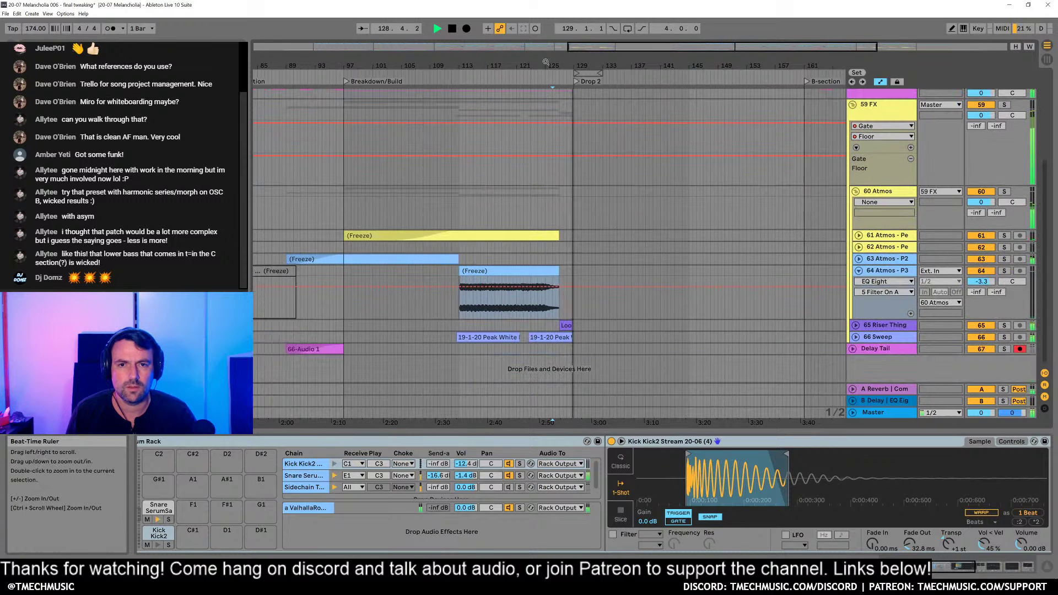
# Step: Stop playback and collect all and save the Live set, including files from elsewhere, other projects and the User Library
pyautogui.doubleClick(523, 65)
pyautogui.press('space')
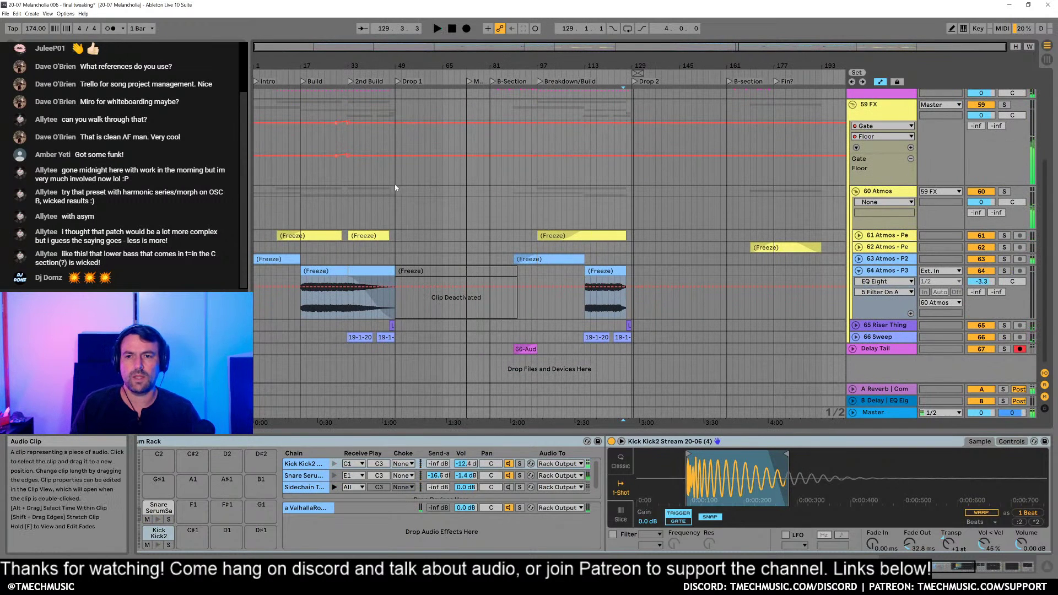
pyautogui.scroll(5, 571, 270)
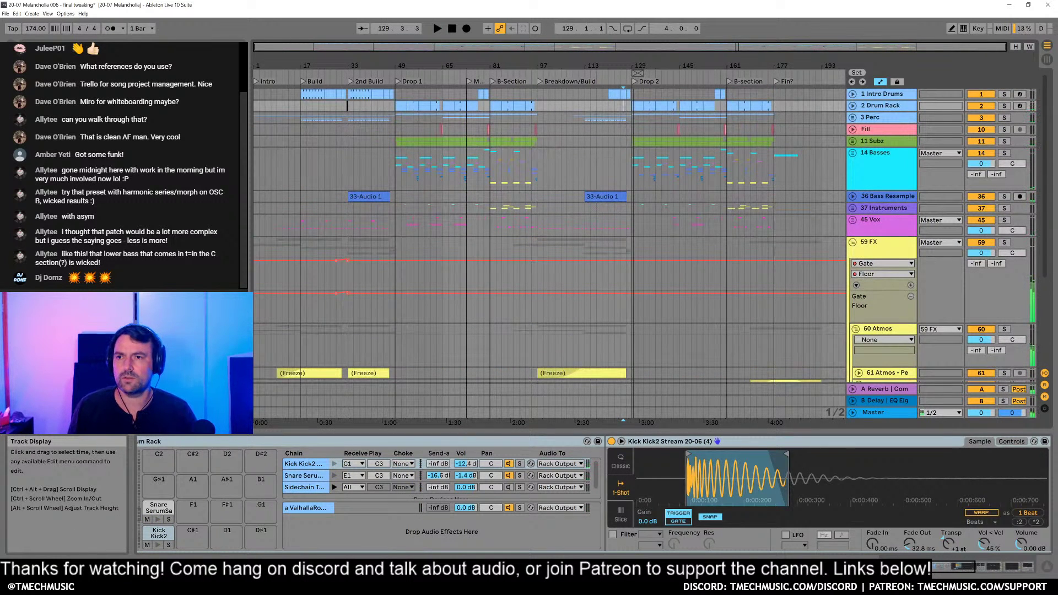
pyautogui.click(5, 13)
pyautogui.click(33, 83)
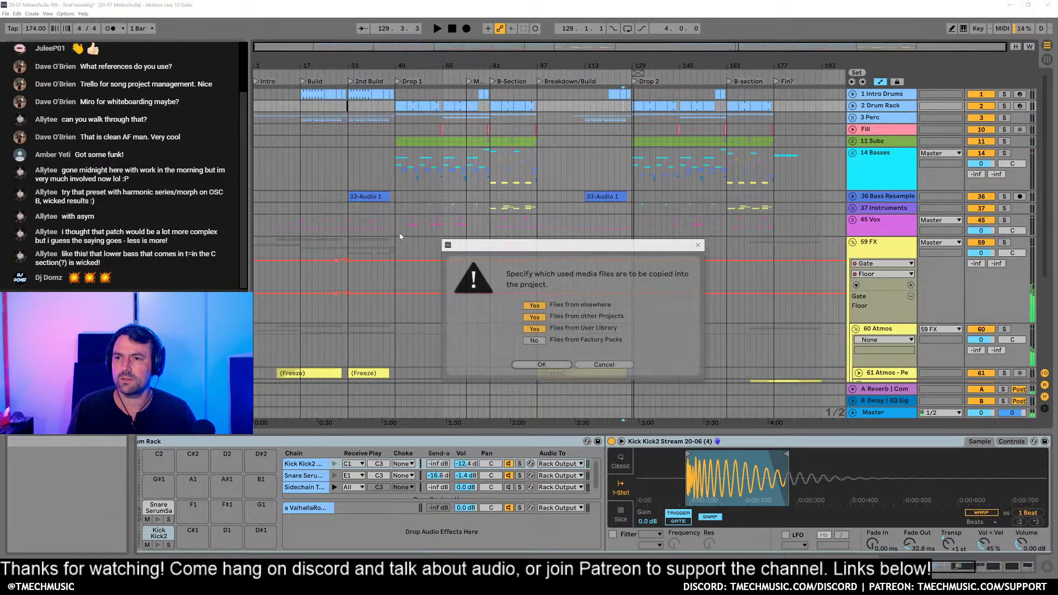
pyautogui.click(541, 366)
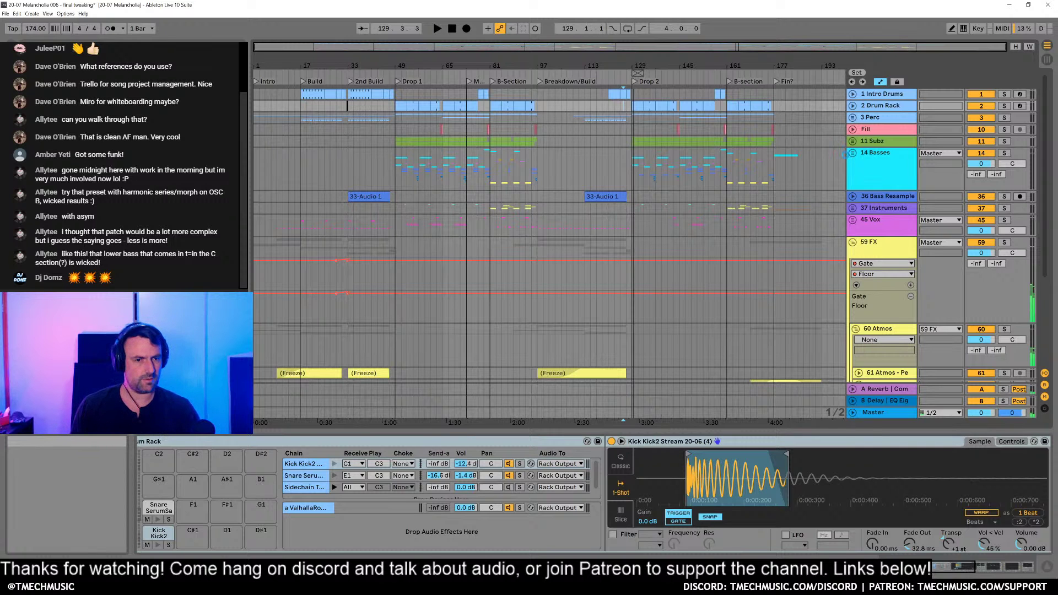
# Step: Fold the unfolded FX group in the arrangement and place the insert marker on the 14 Basses track at bar 109
pyautogui.click(868, 177)
pyautogui.hotkey('ctrl', 'z')
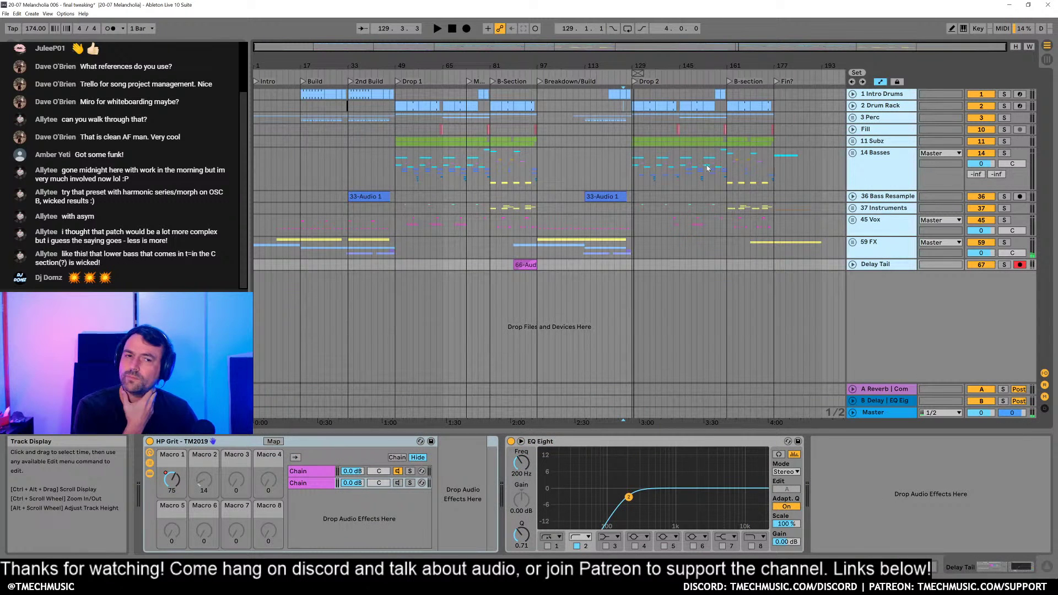
pyautogui.click(573, 168)
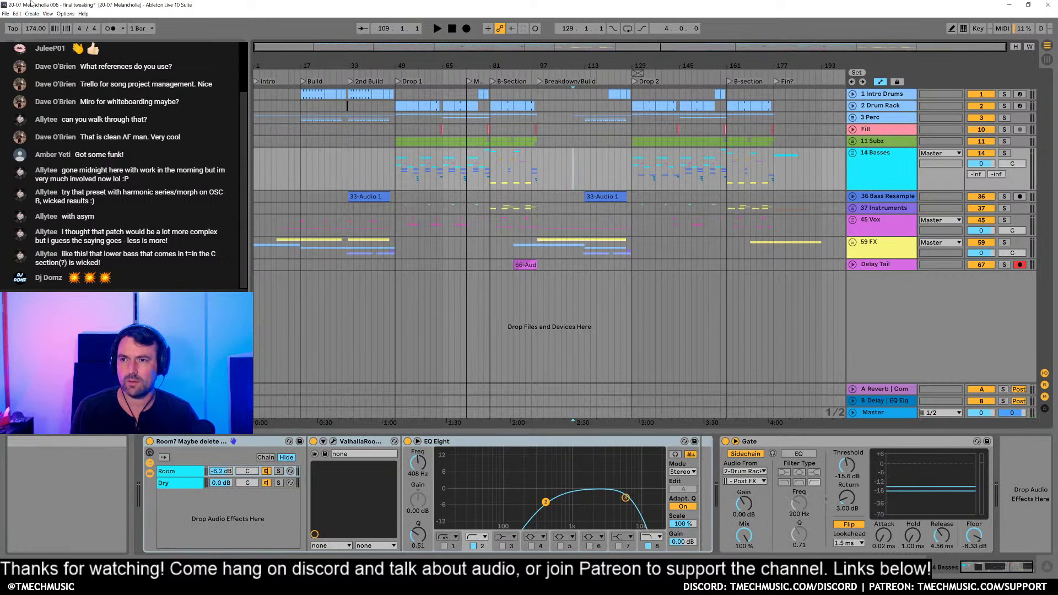
# Step: Export the Master as a 320 kbps MP3 named 20-07 Melancholia 006 - final tweaking to the Desktop
pyautogui.click(6, 14)
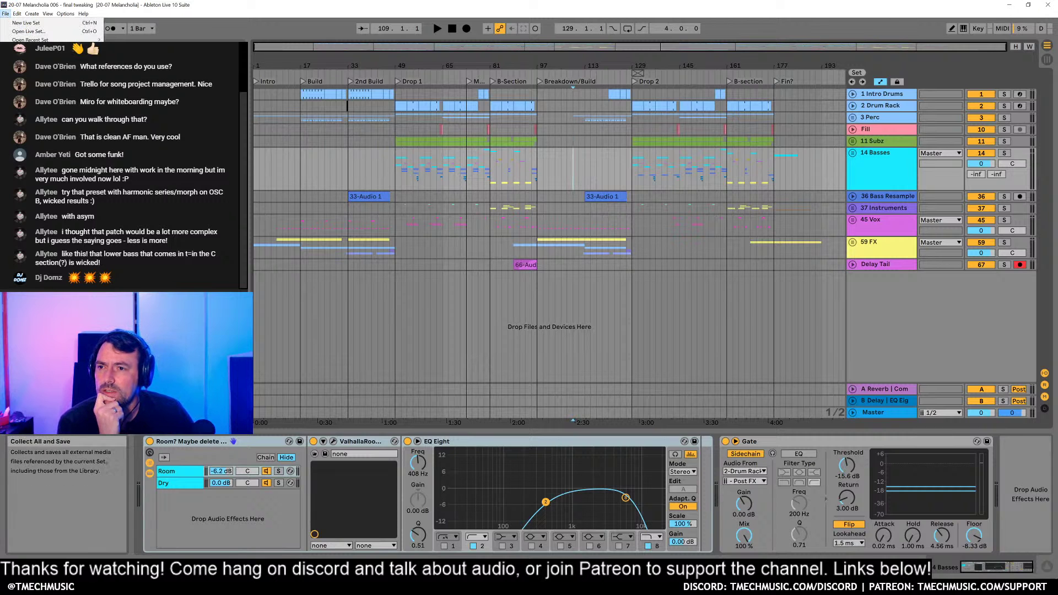
pyautogui.click(33, 136)
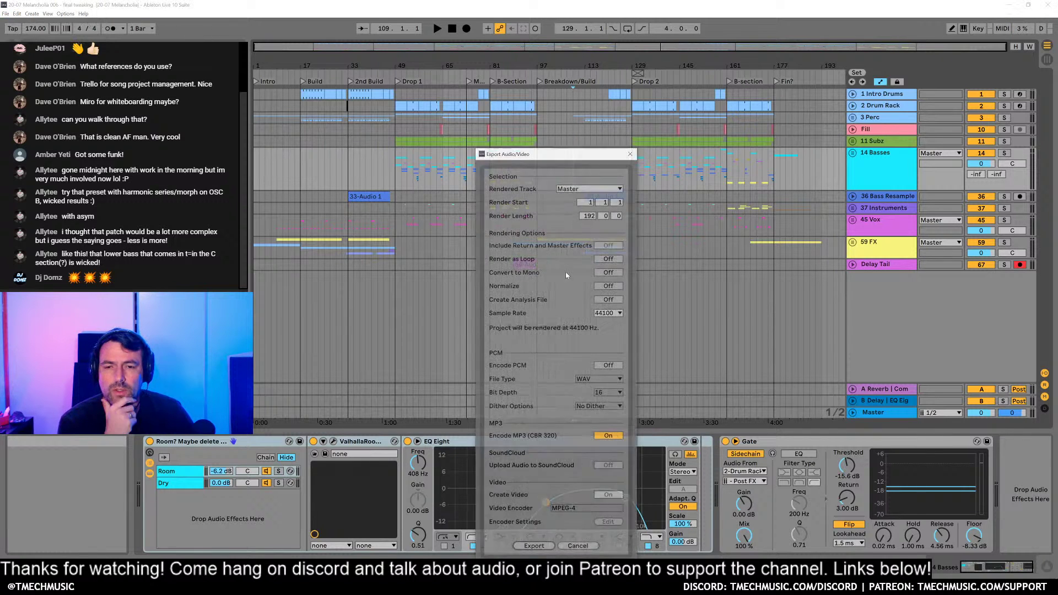
pyautogui.click(534, 546)
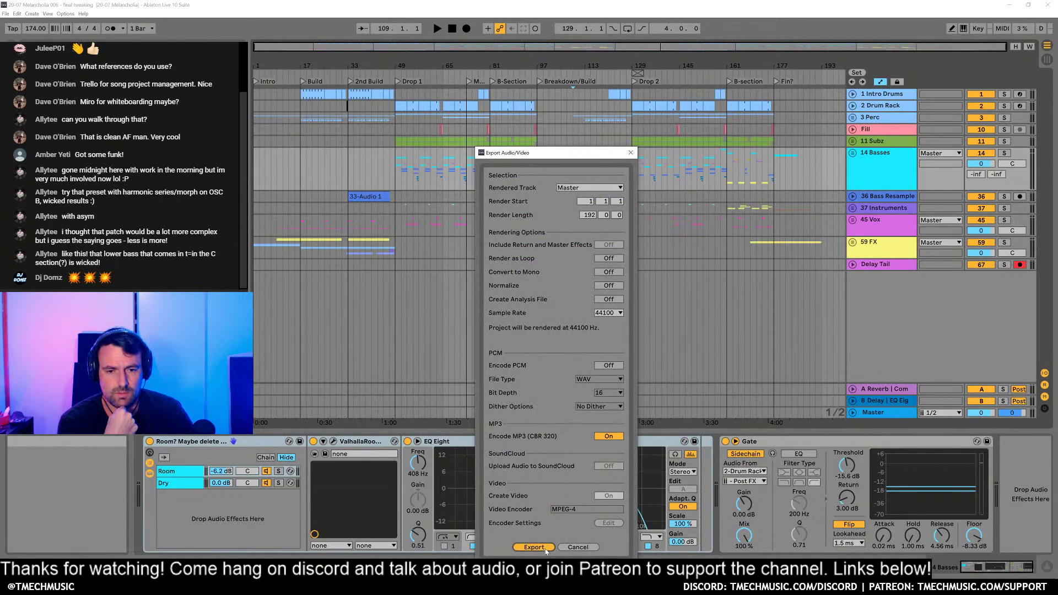
pyautogui.click(735, 393)
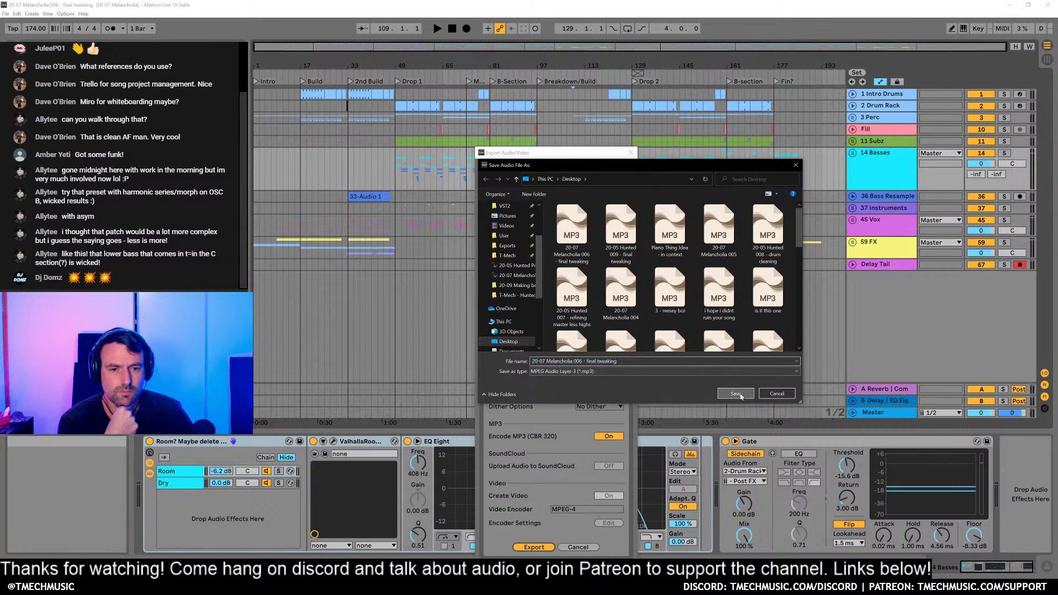
pyautogui.click(586, 295)
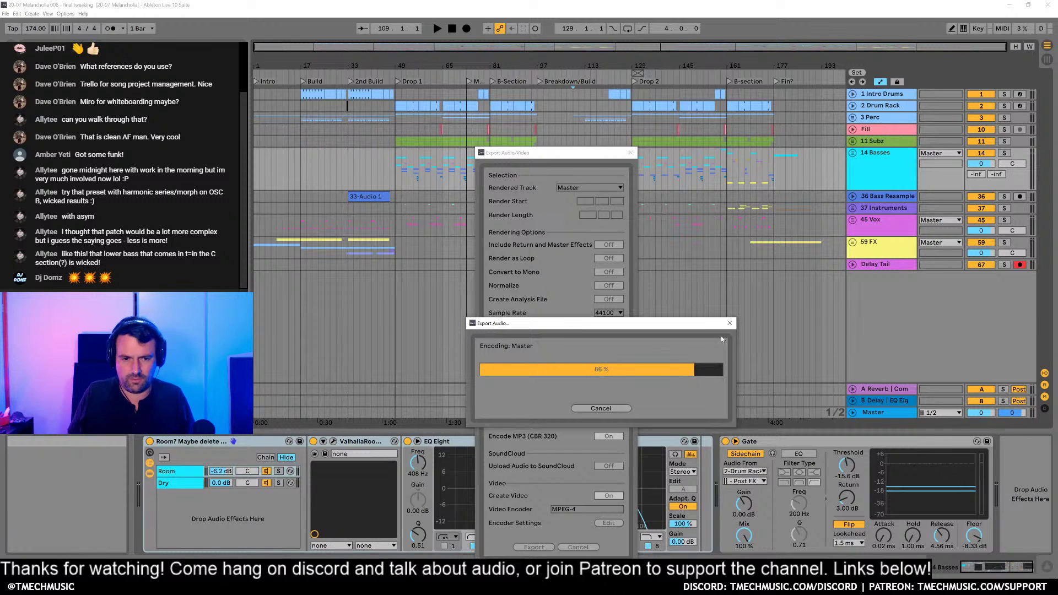
# Step: Minimise Live and play the exported Melancholia 006 - final tweaking.mp3 in Resonic Player, skipping ahead in the track
pyautogui.click(1009, 4)
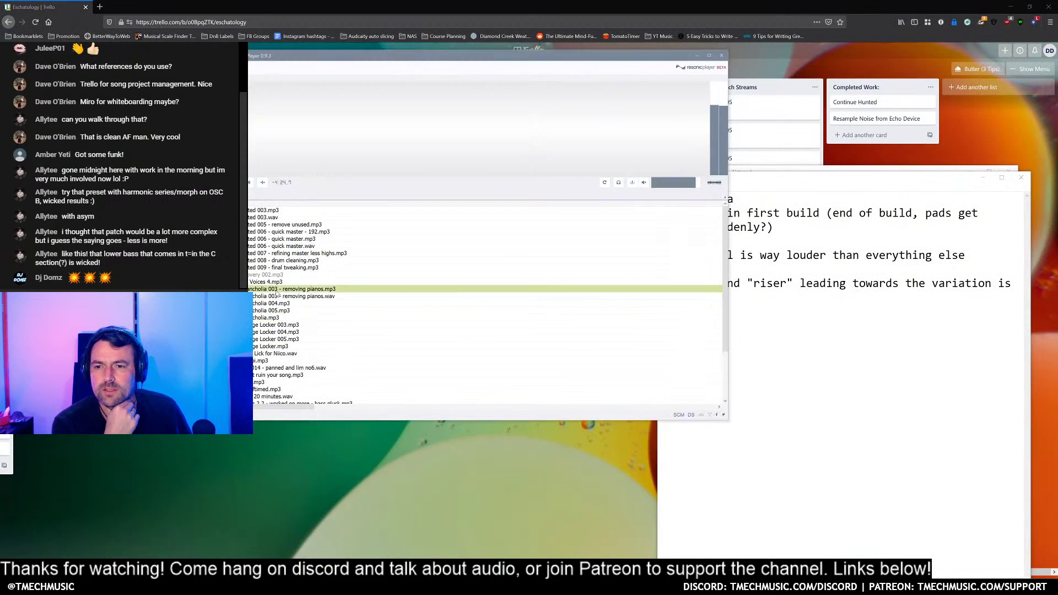
pyautogui.click(292, 288)
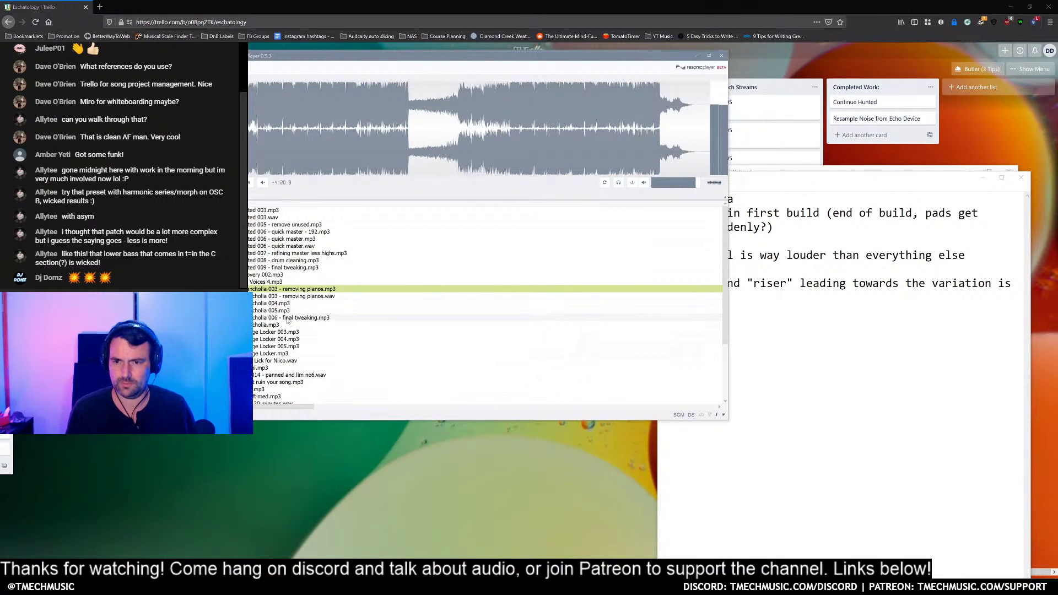
pyautogui.click(295, 318)
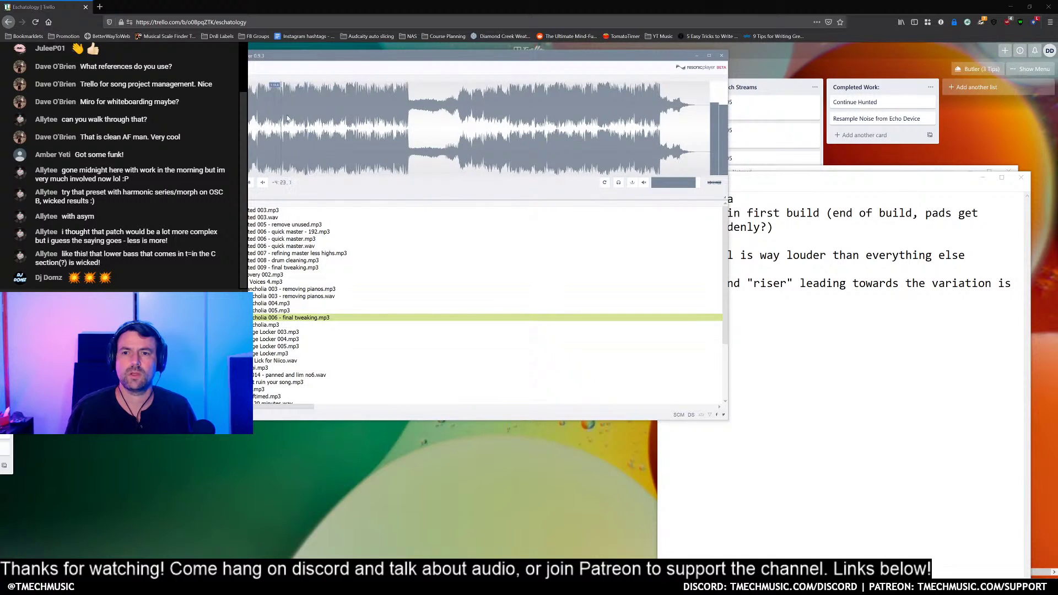
pyautogui.click(304, 91)
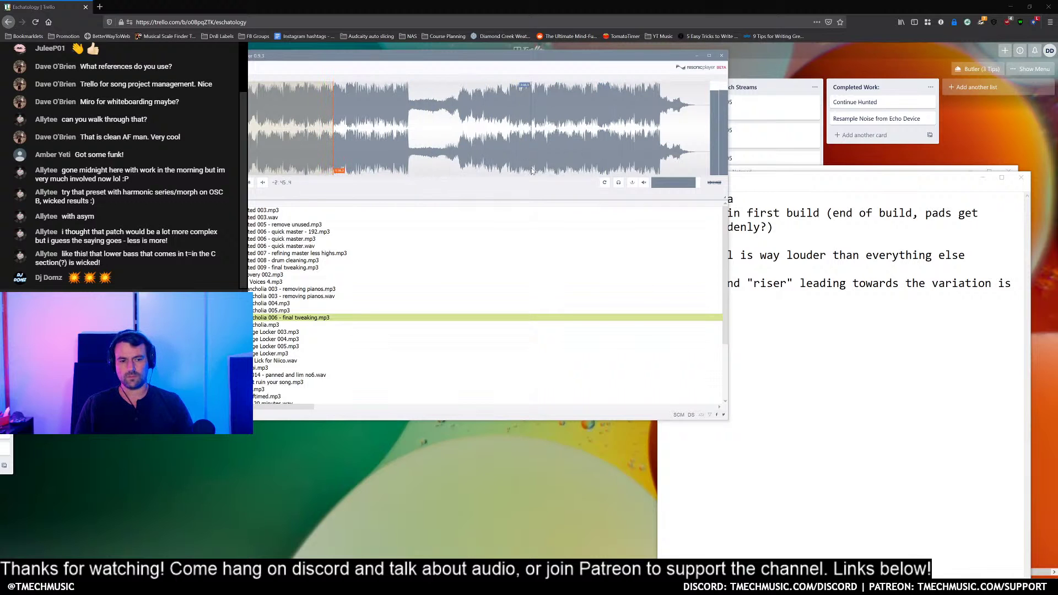
# Step: Switch to the untitled Notepad document with the melancholia mix notes and close it
pyautogui.click(729, 260)
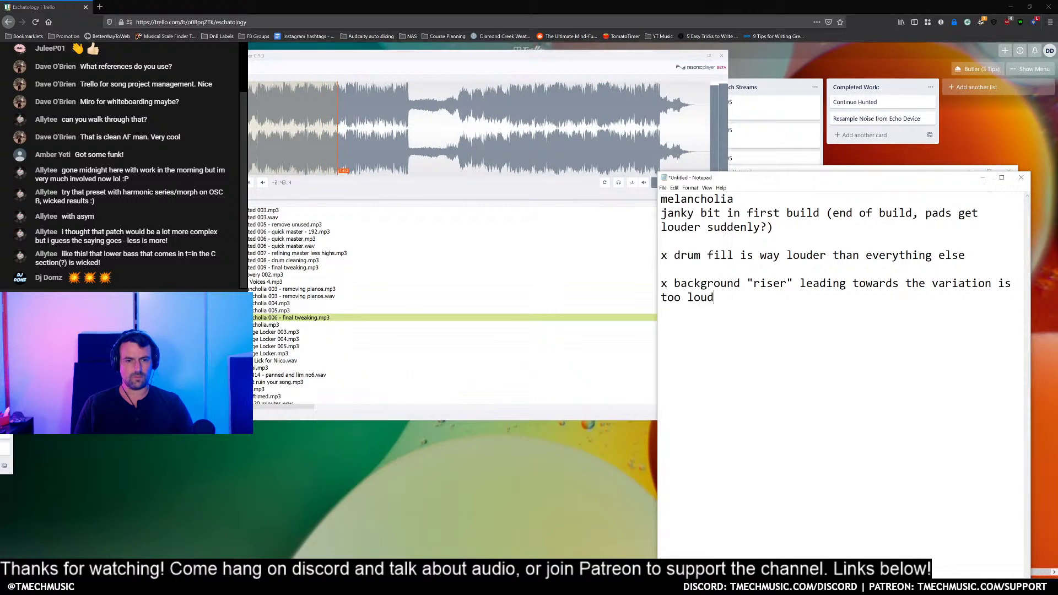
pyautogui.hotkey('ctrl', 'a')
pyautogui.press('Right')
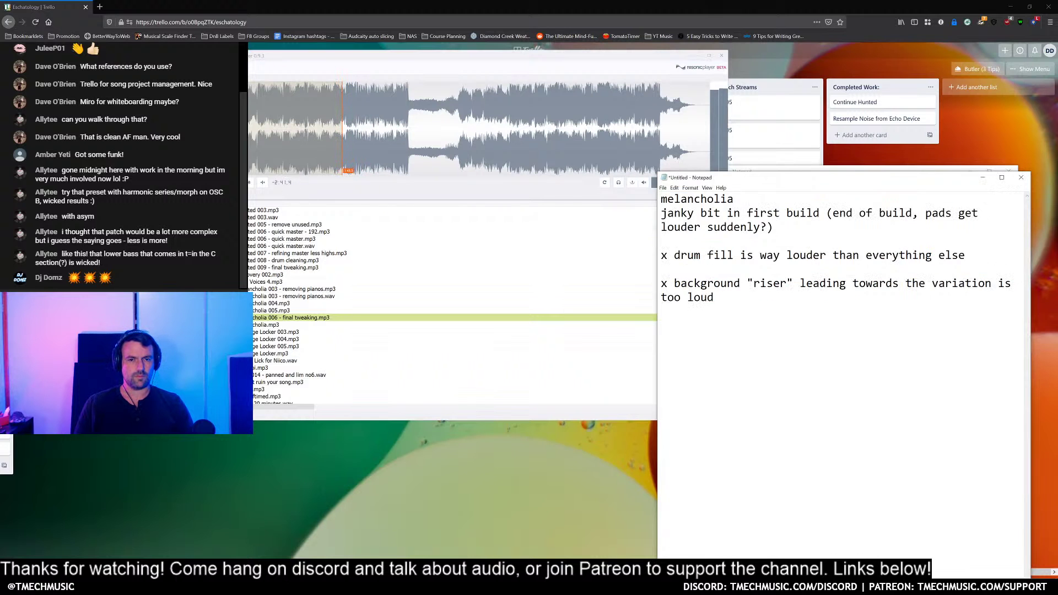
pyautogui.click(1024, 180)
pyautogui.click(545, 294)
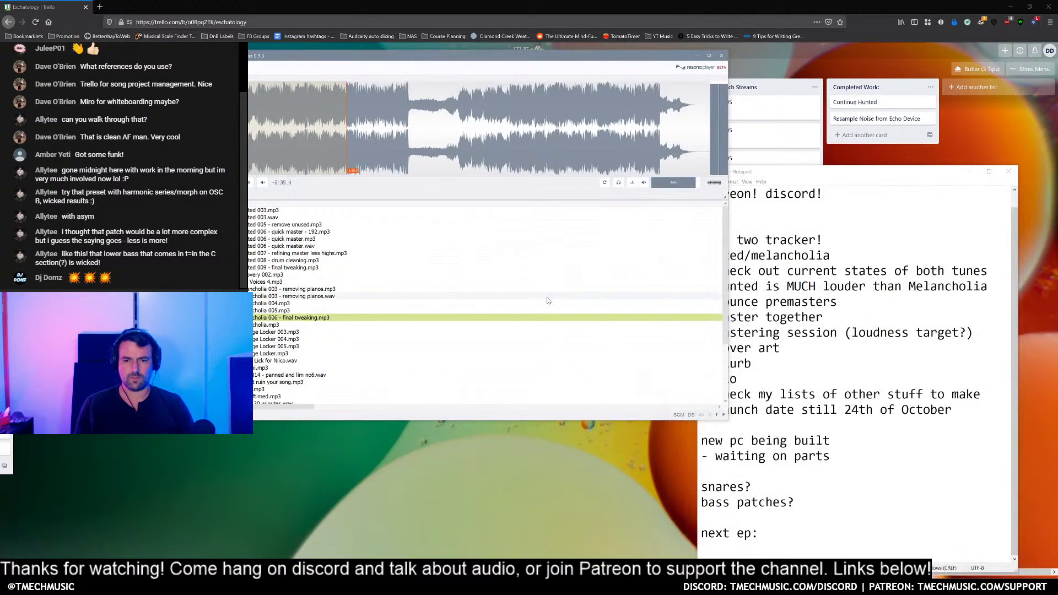
# Step: Review the EP to-do notes in Notepad while the exported track plays, and close Resonic Player
pyautogui.hotkey('alt', 'Tab')
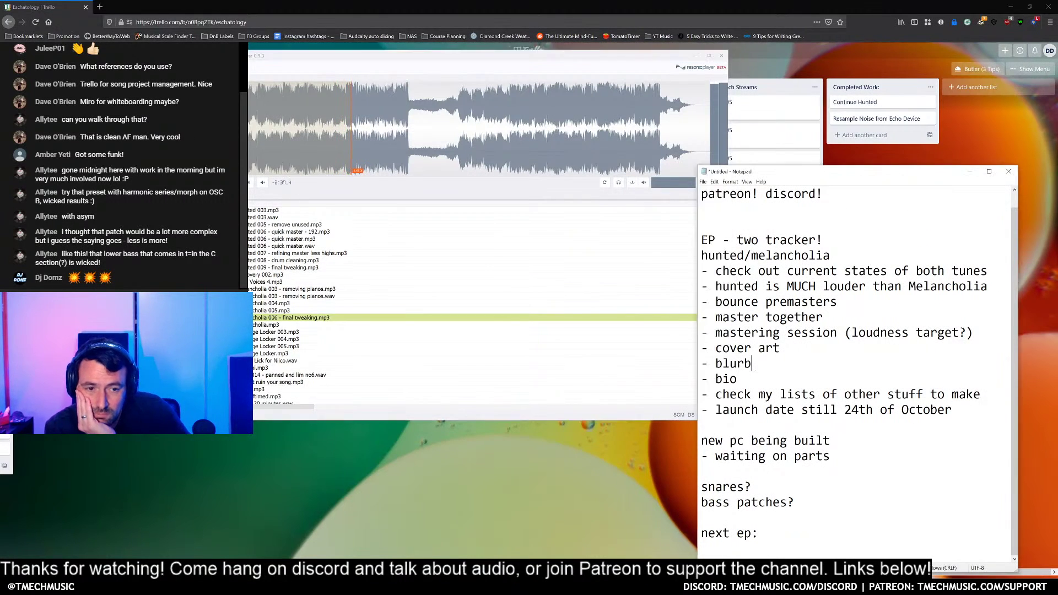
pyautogui.hotkey('alt', 'Tab')
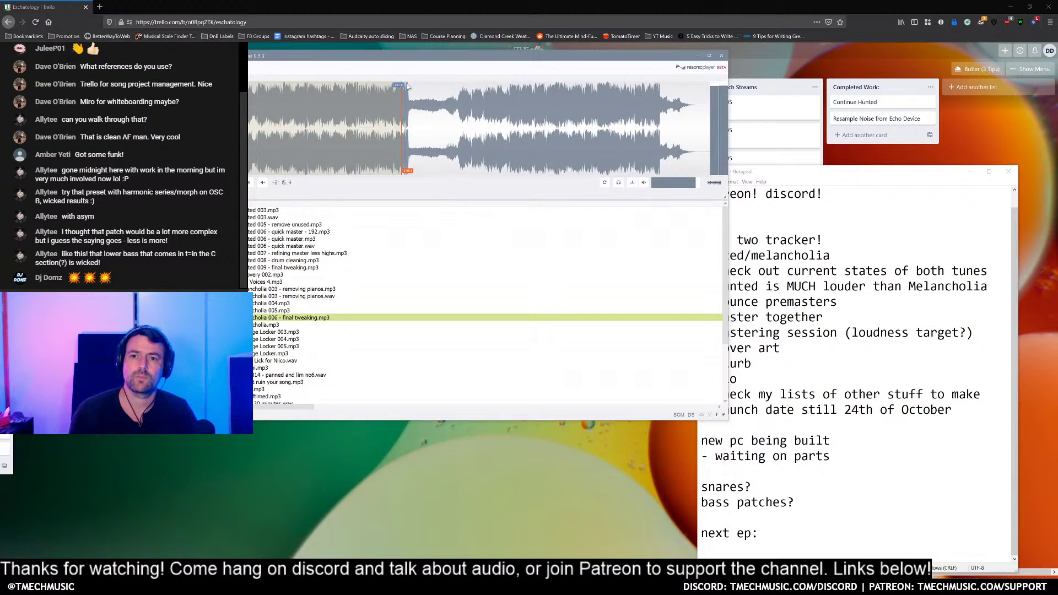
pyautogui.moveTo(430, 63); pyautogui.dragTo(392, 142)
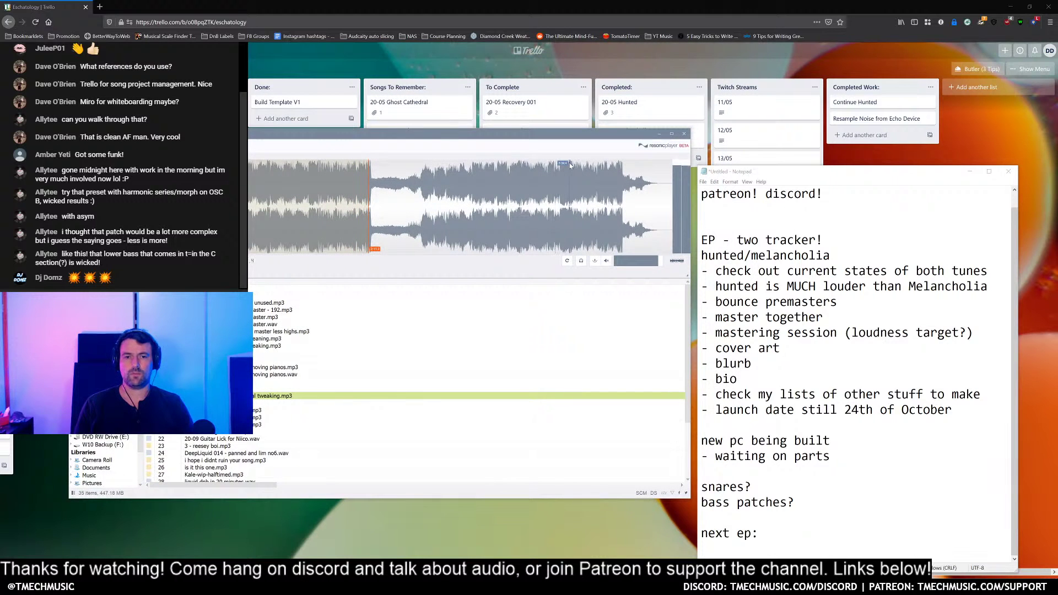
pyautogui.click(684, 133)
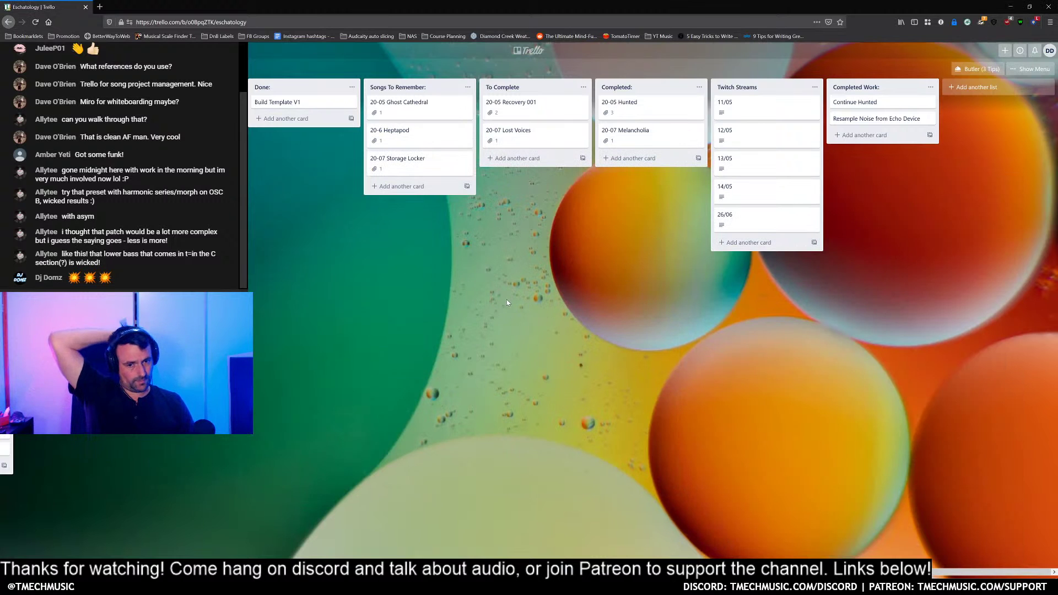
# Step: Examine the Hunted and Melancholia cards on the Trello board alongside the EP to-do notes
pyautogui.moveTo(508, 283); pyautogui.dragTo(551, 283)
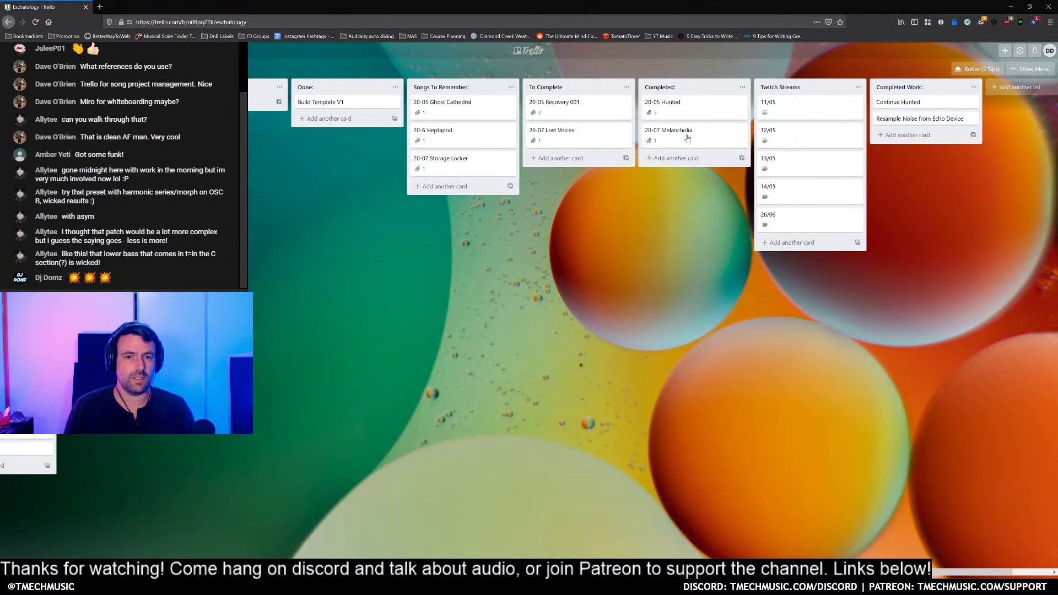
pyautogui.moveTo(656, 279); pyautogui.dragTo(613, 279)
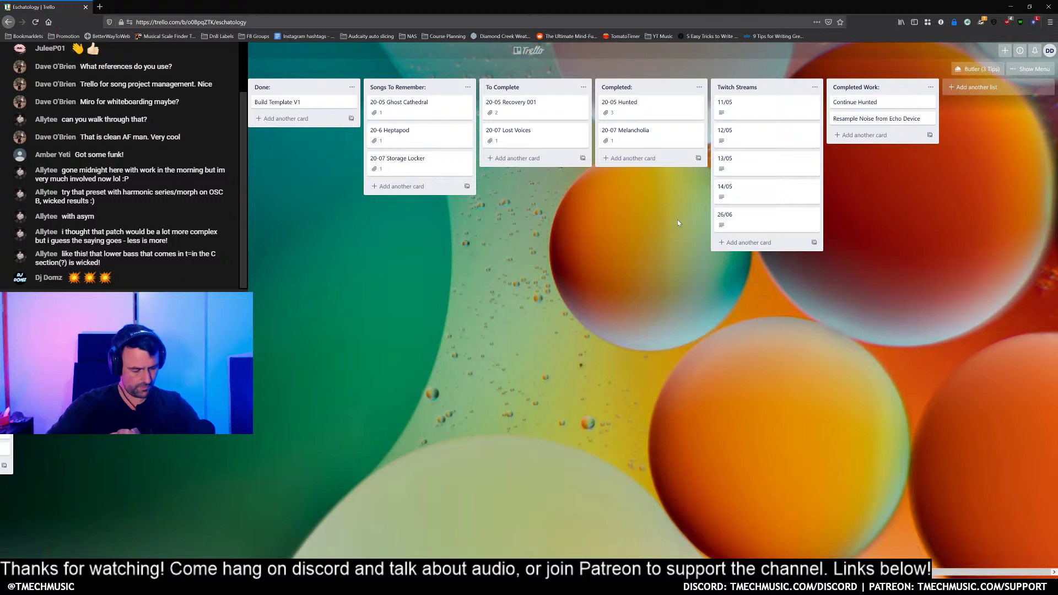
pyautogui.hotkey('alt', 'Tab')
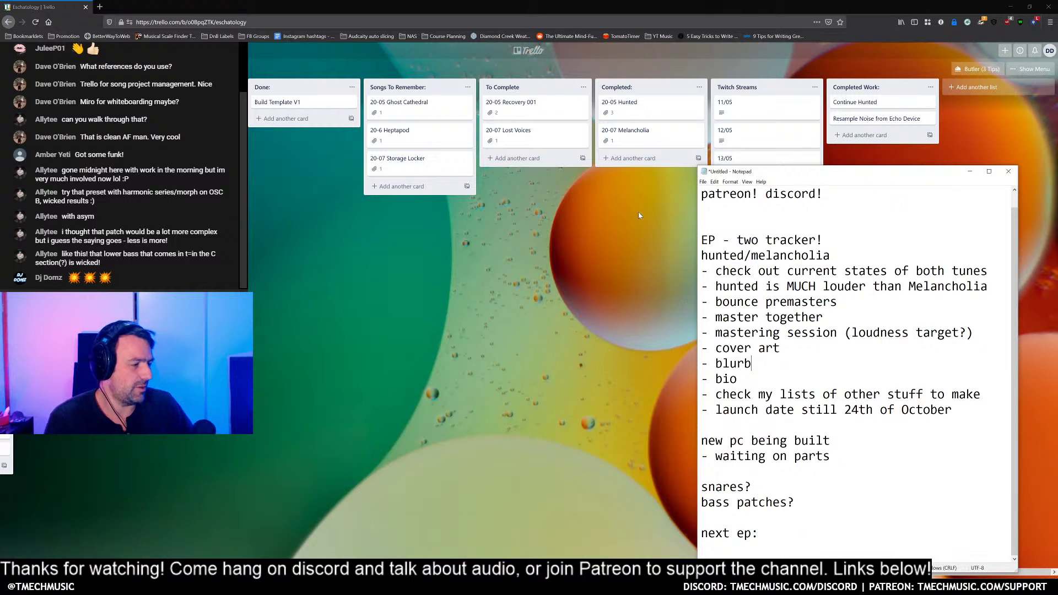
pyautogui.click(548, 197)
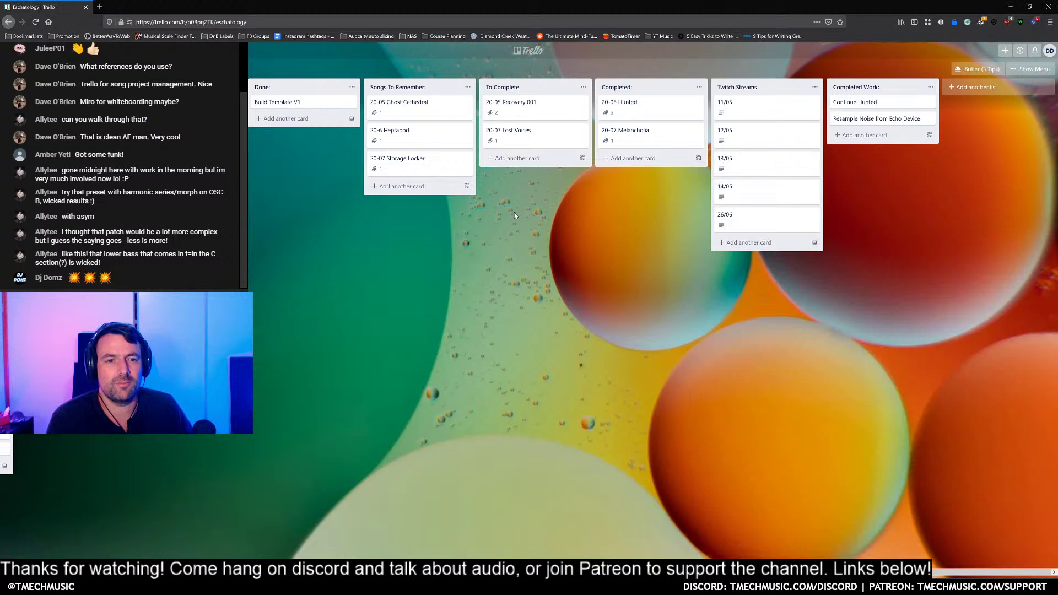
# Step: Delete the line "hunted is MUCH louder than Melancholia" from the EP to-do notes in Notepad and move the window slightly upwards
pyautogui.hotkey('alt', 'Tab')
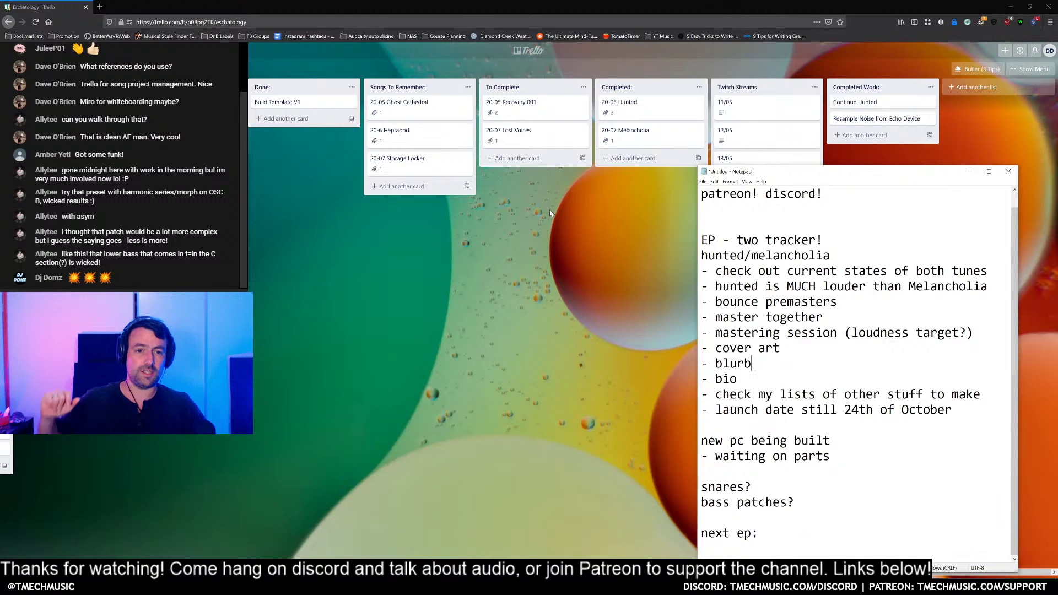
pyautogui.press('Up')
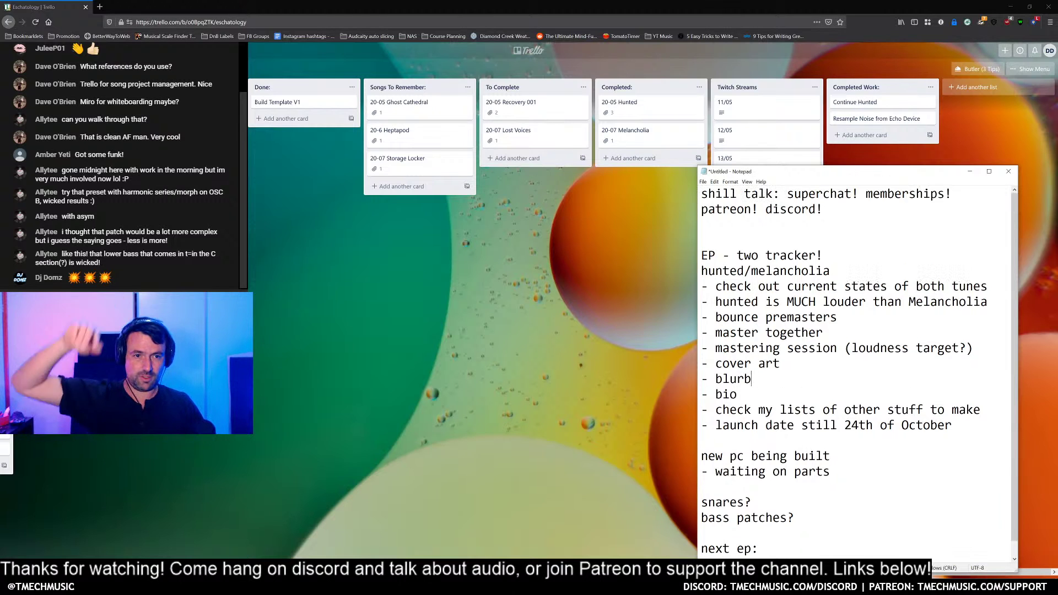
pyautogui.scroll(-1, 857, 372)
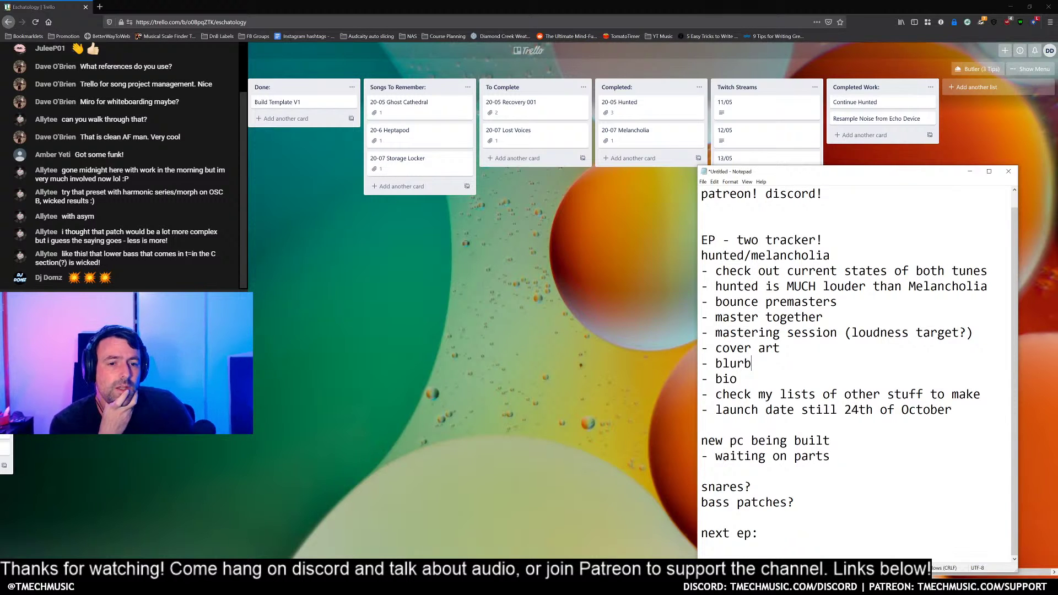
pyautogui.moveTo(701, 286); pyautogui.dragTo(988, 286)
pyautogui.press('BackSpace')
pyautogui.press('BackSpace')
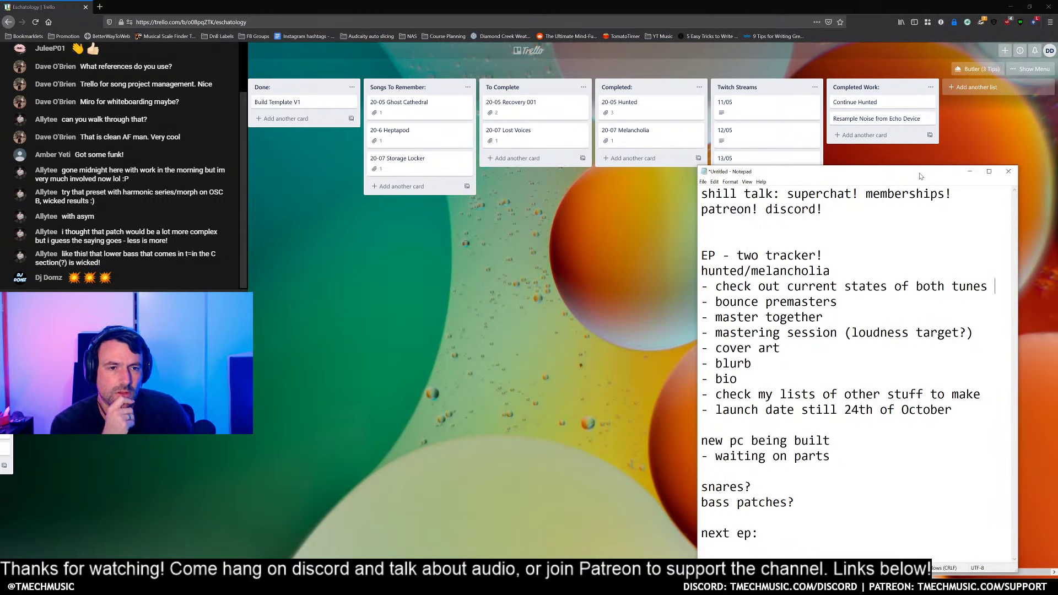
pyautogui.moveTo(920, 176); pyautogui.dragTo(933, 156)
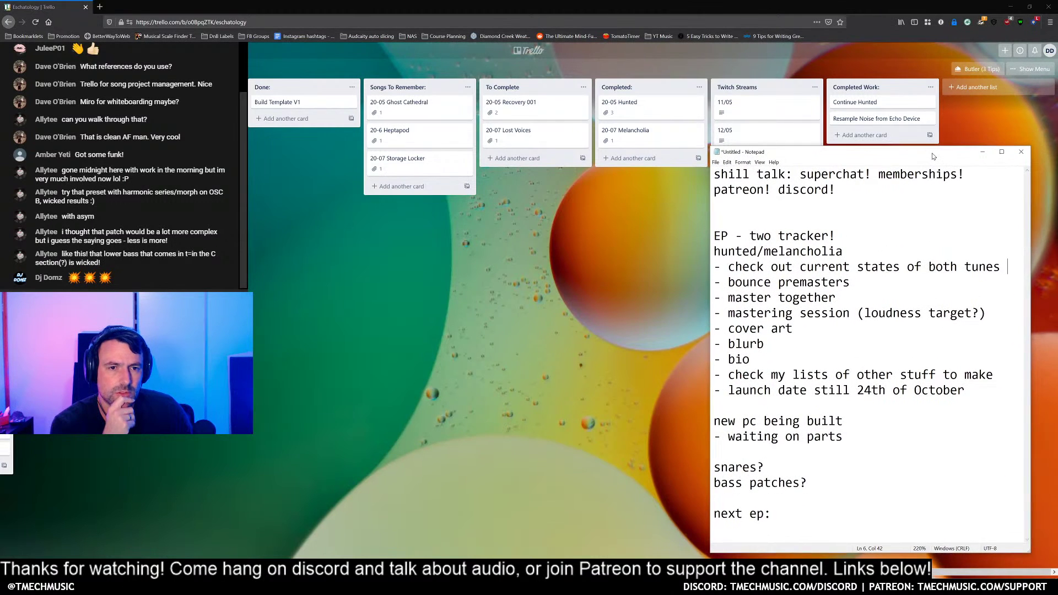